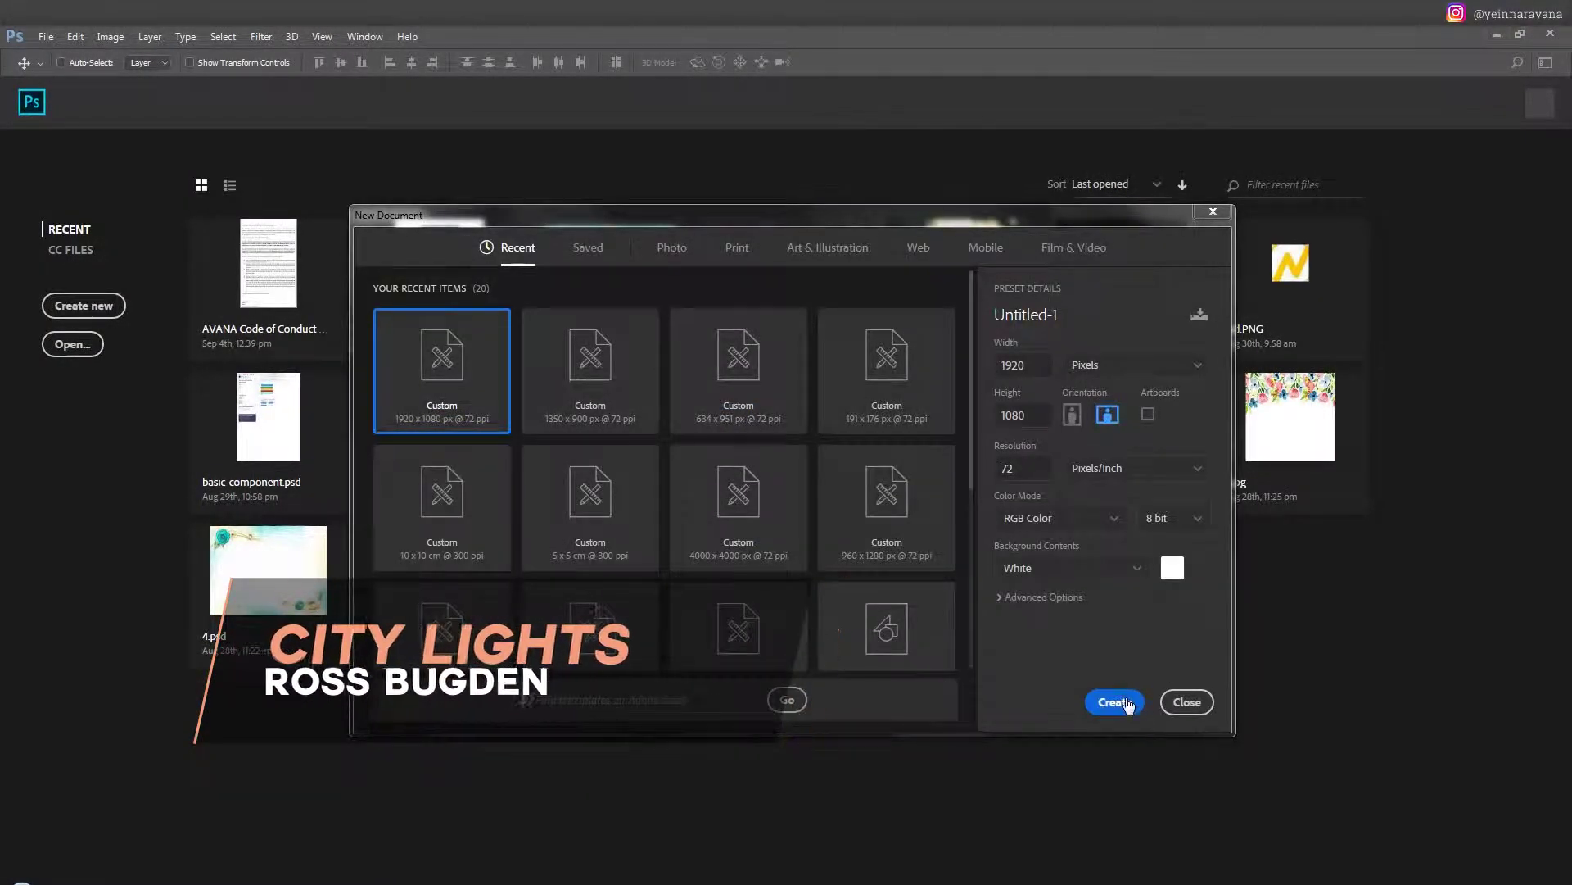
Create a new blank document, rotate it to a 15 x 26.7 inch portrait canvas, and zoom out to fit.
click(1112, 702)
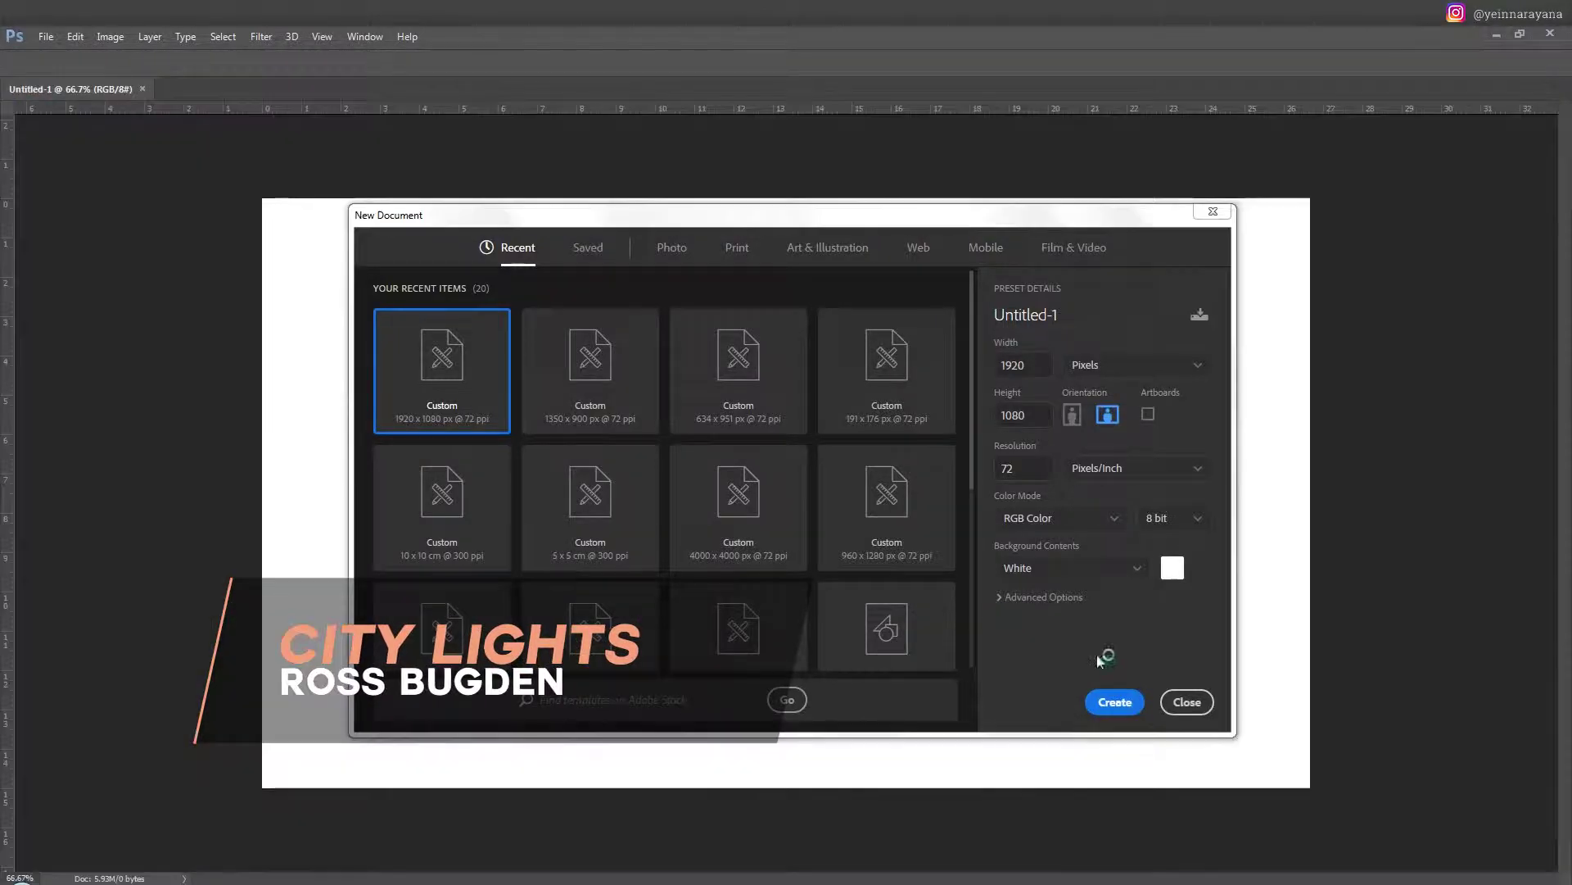
click(147, 36)
click(447, 203)
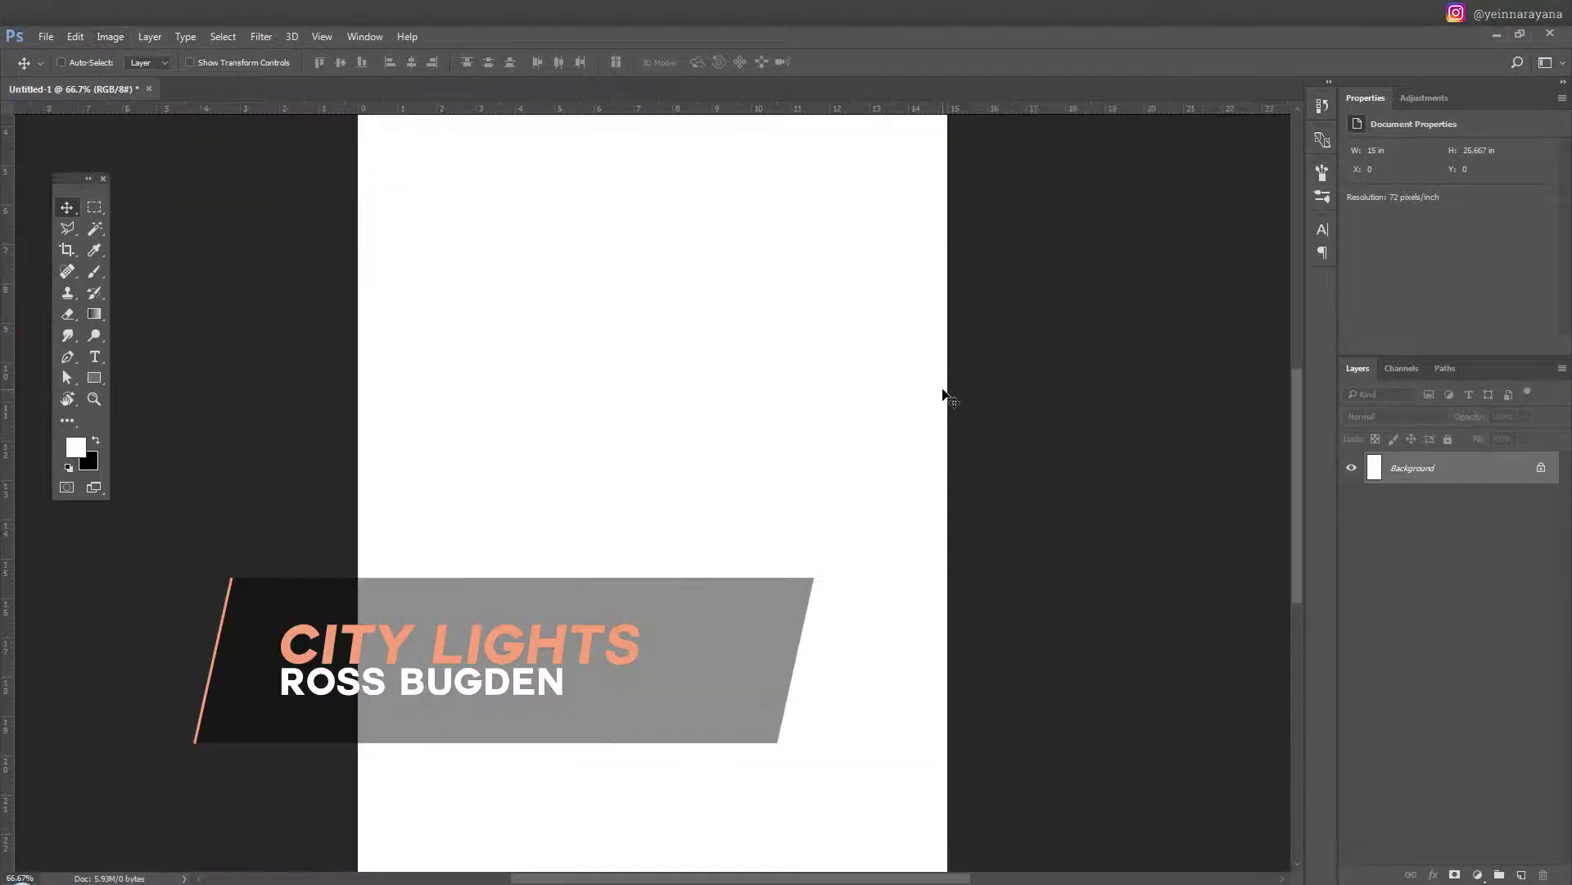
key(ctrl+minus)
key(ctrl+minus)
key(alt+Tab)
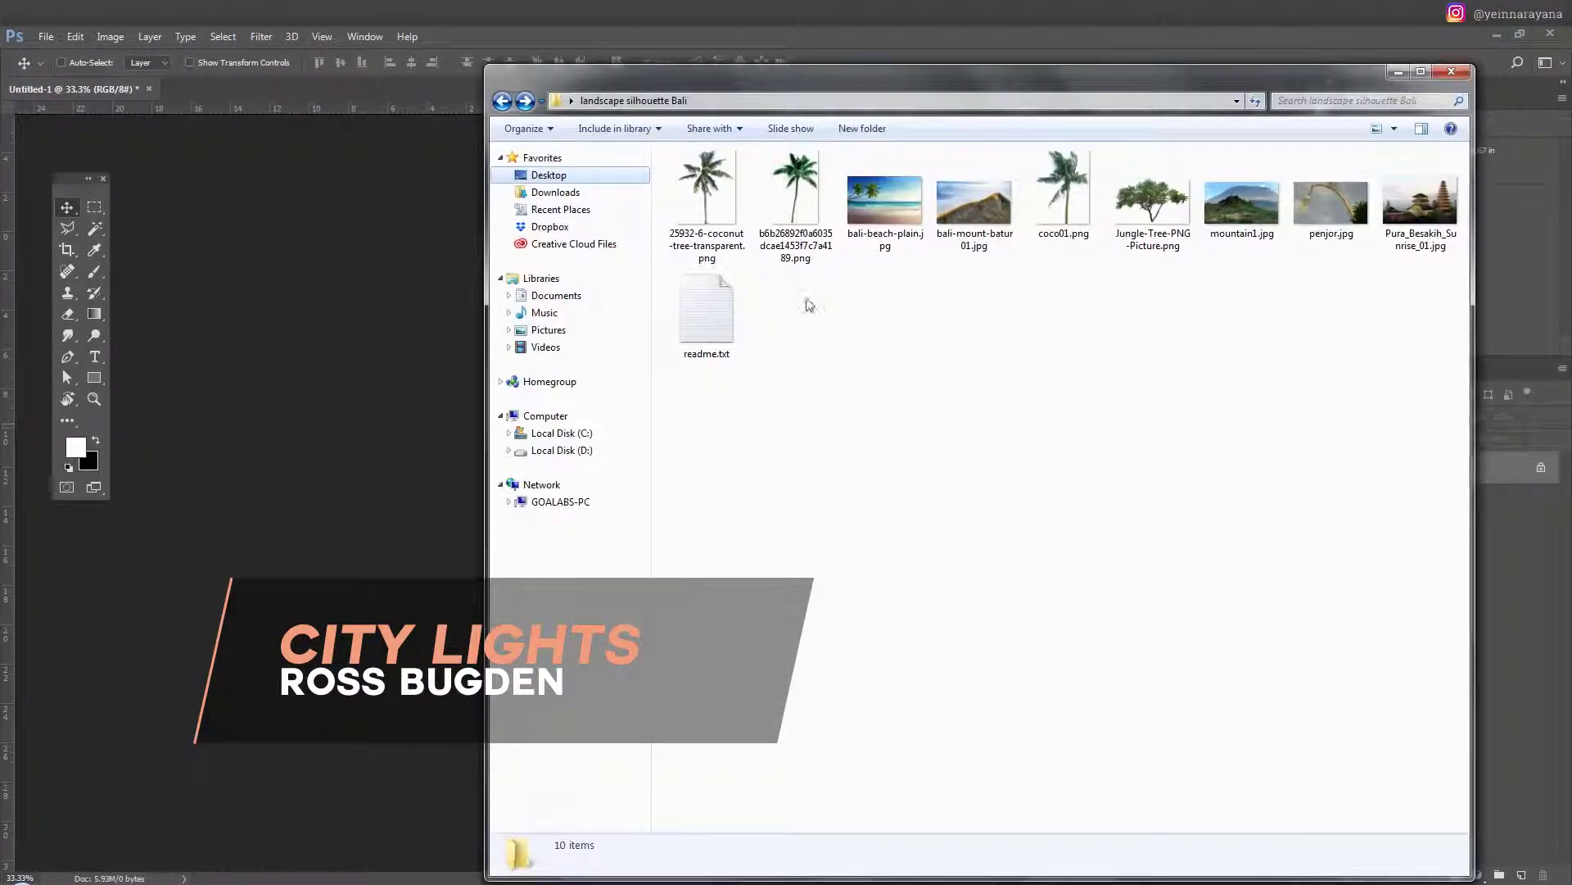
Open bali-mount-batur01.jpg, Magic Wand its sky, and unlock the background layer.
double_click(974, 201)
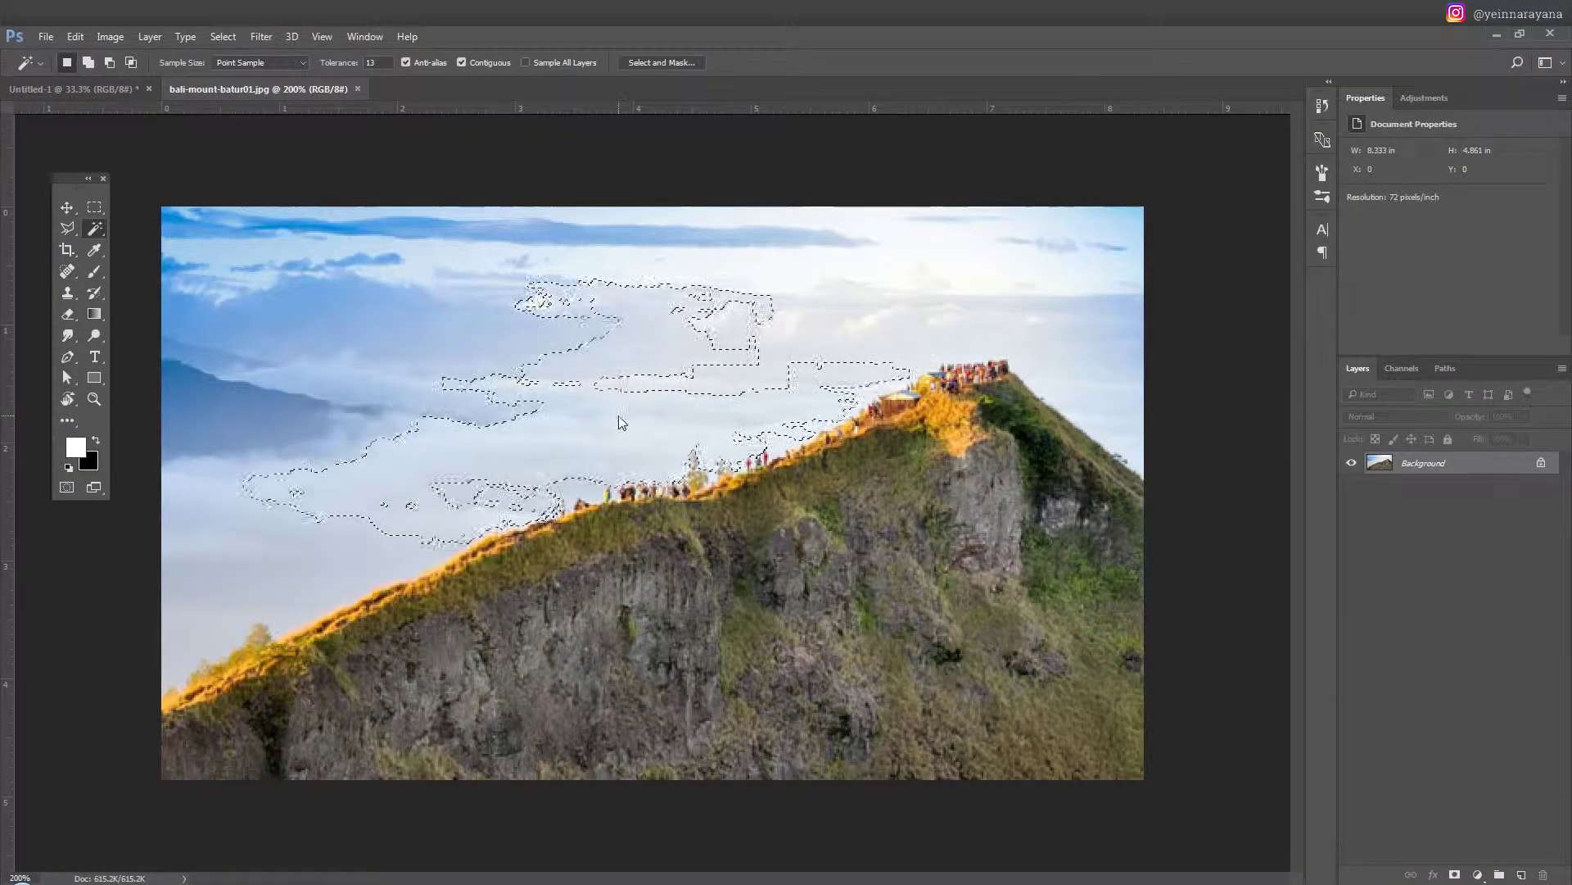
shift+click(327, 568)
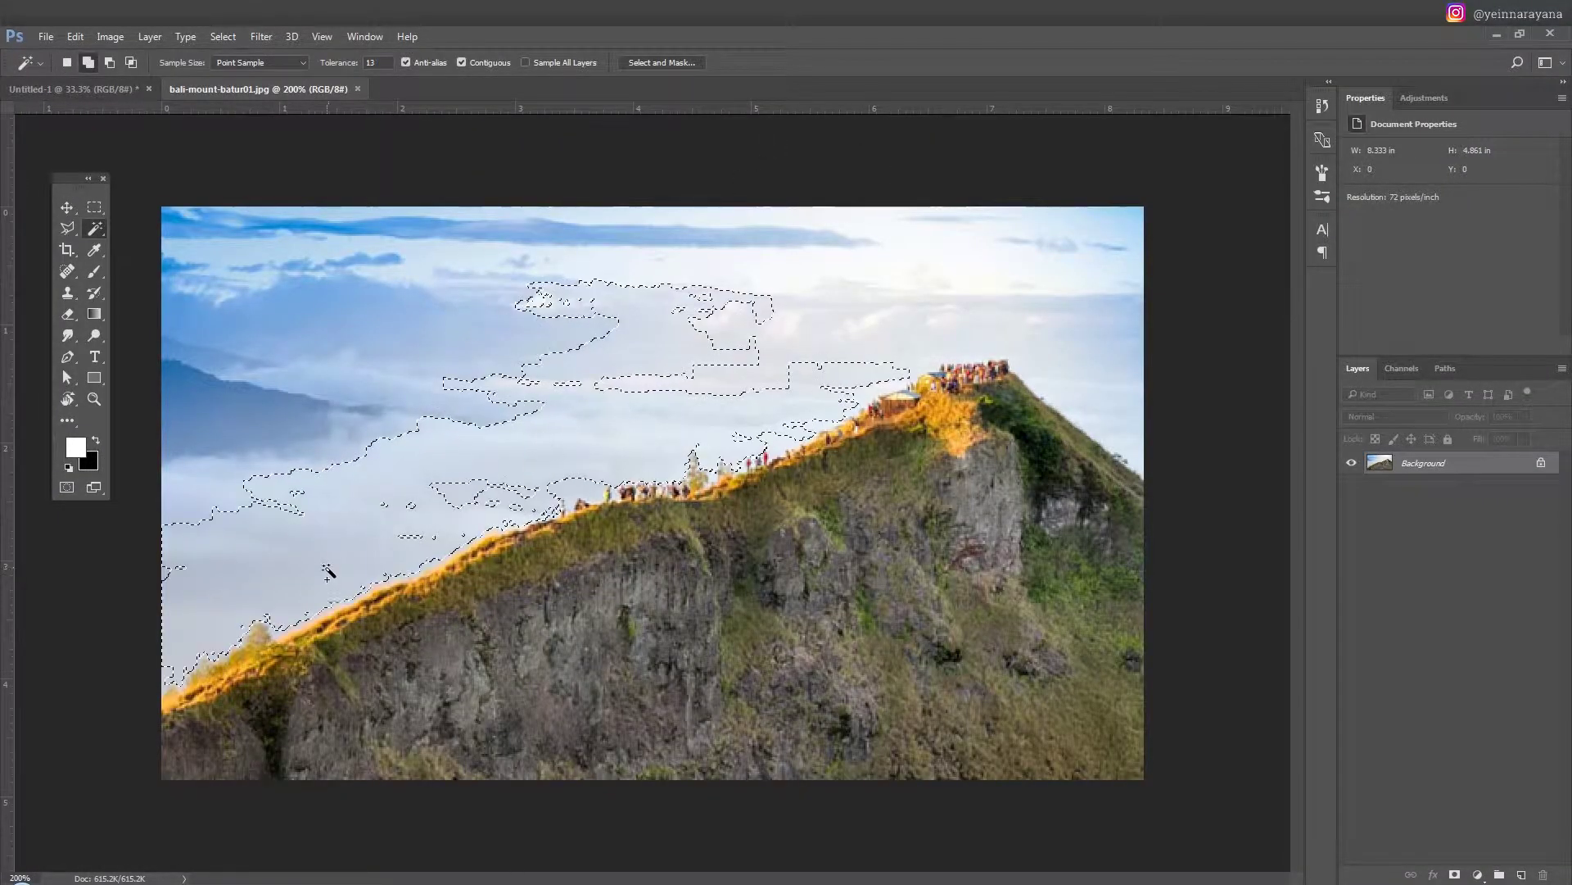
shift+click(393, 361)
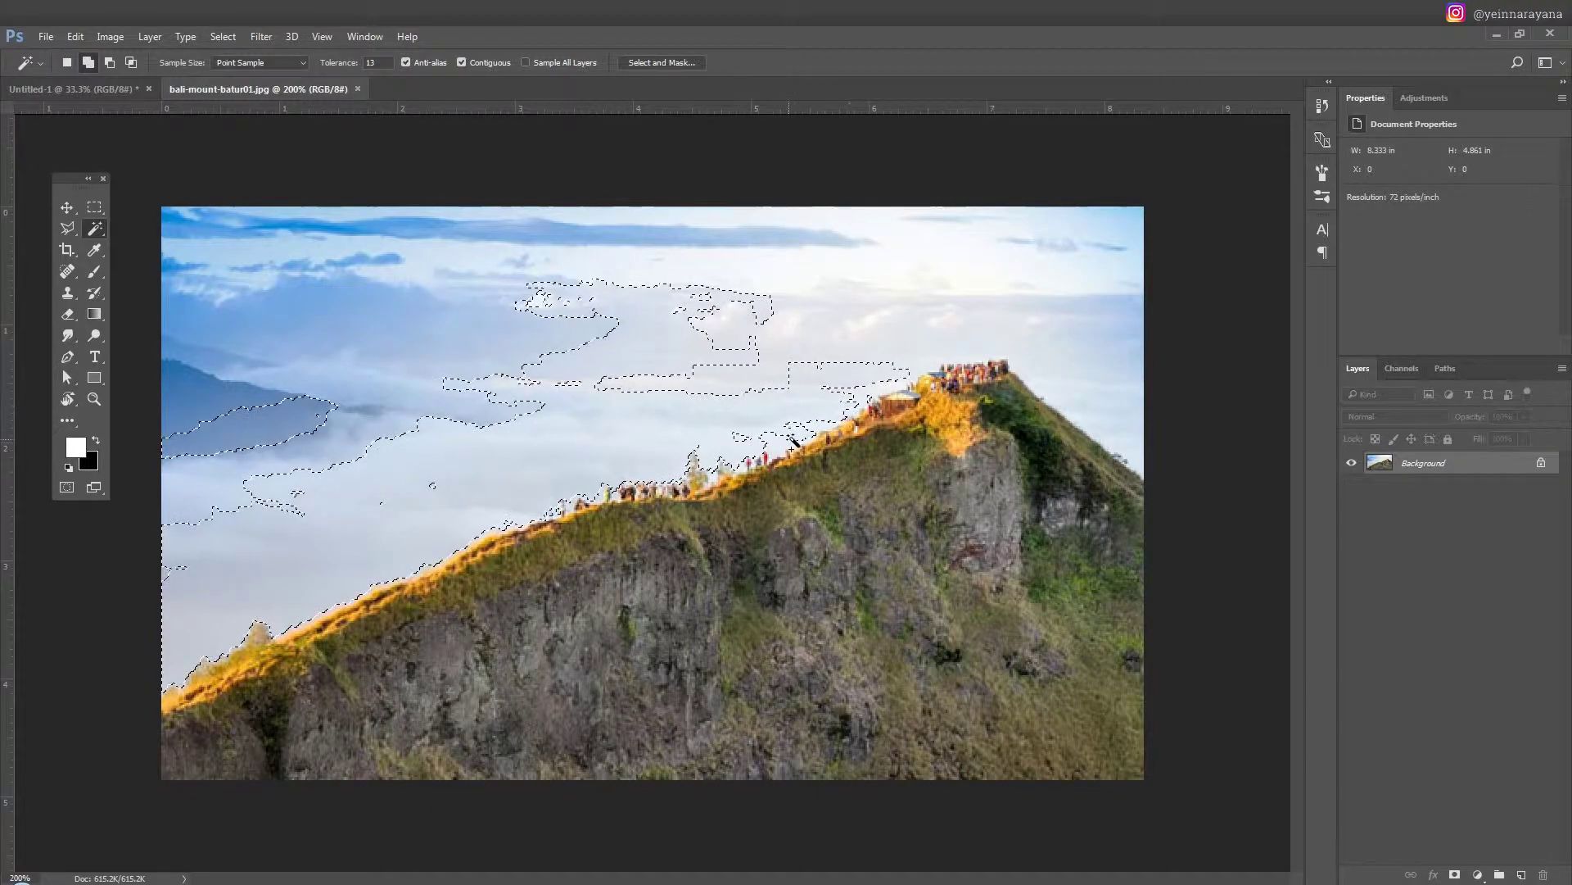
click(1057, 368)
double_click(1426, 467)
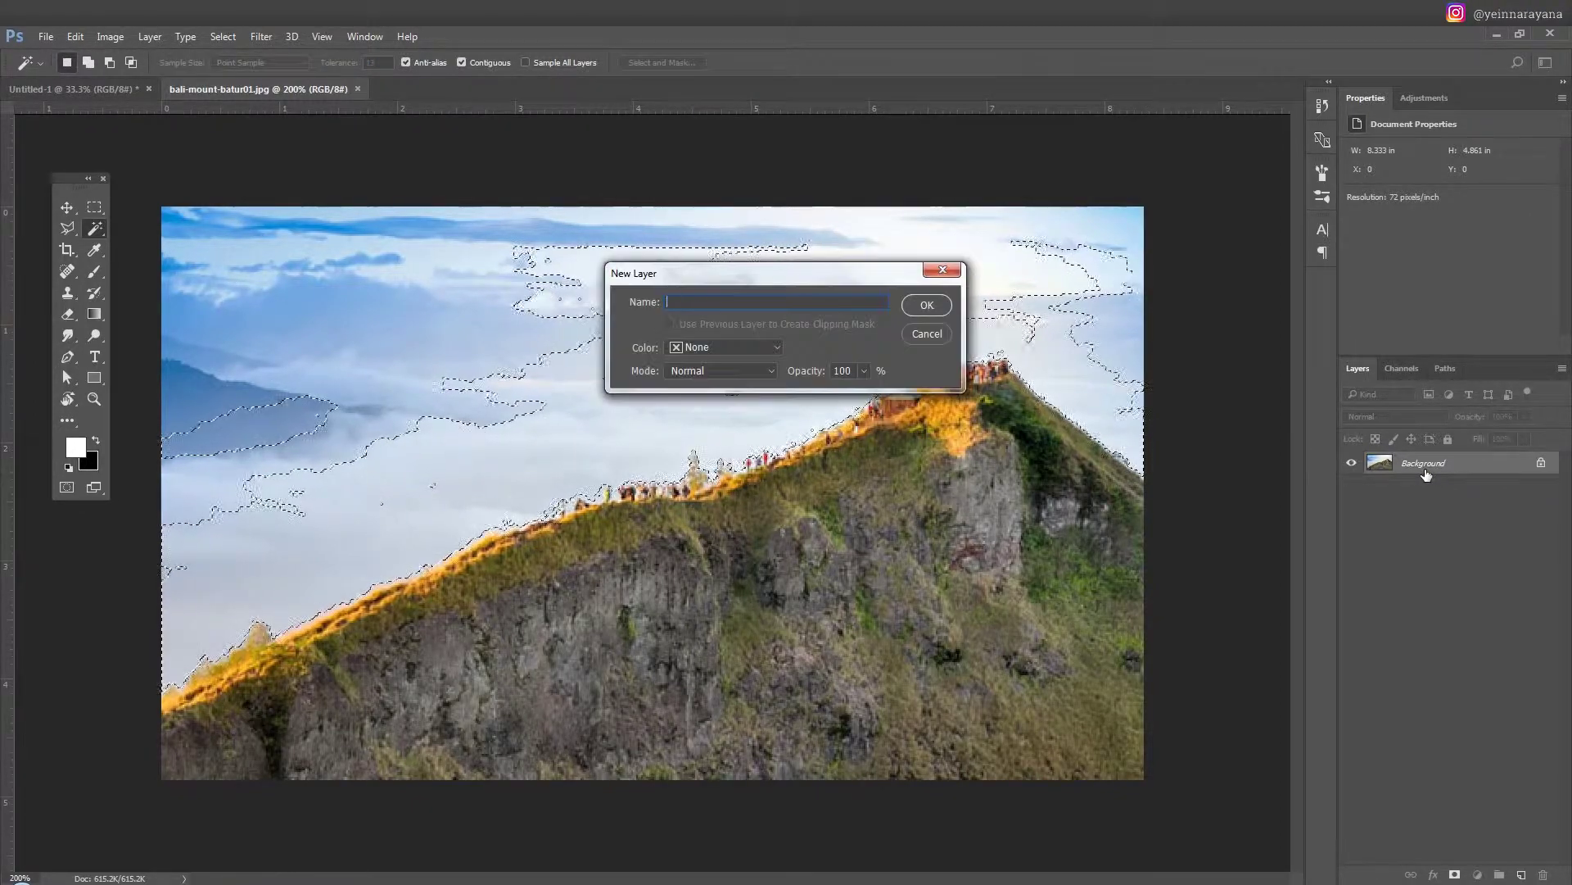
click(926, 305)
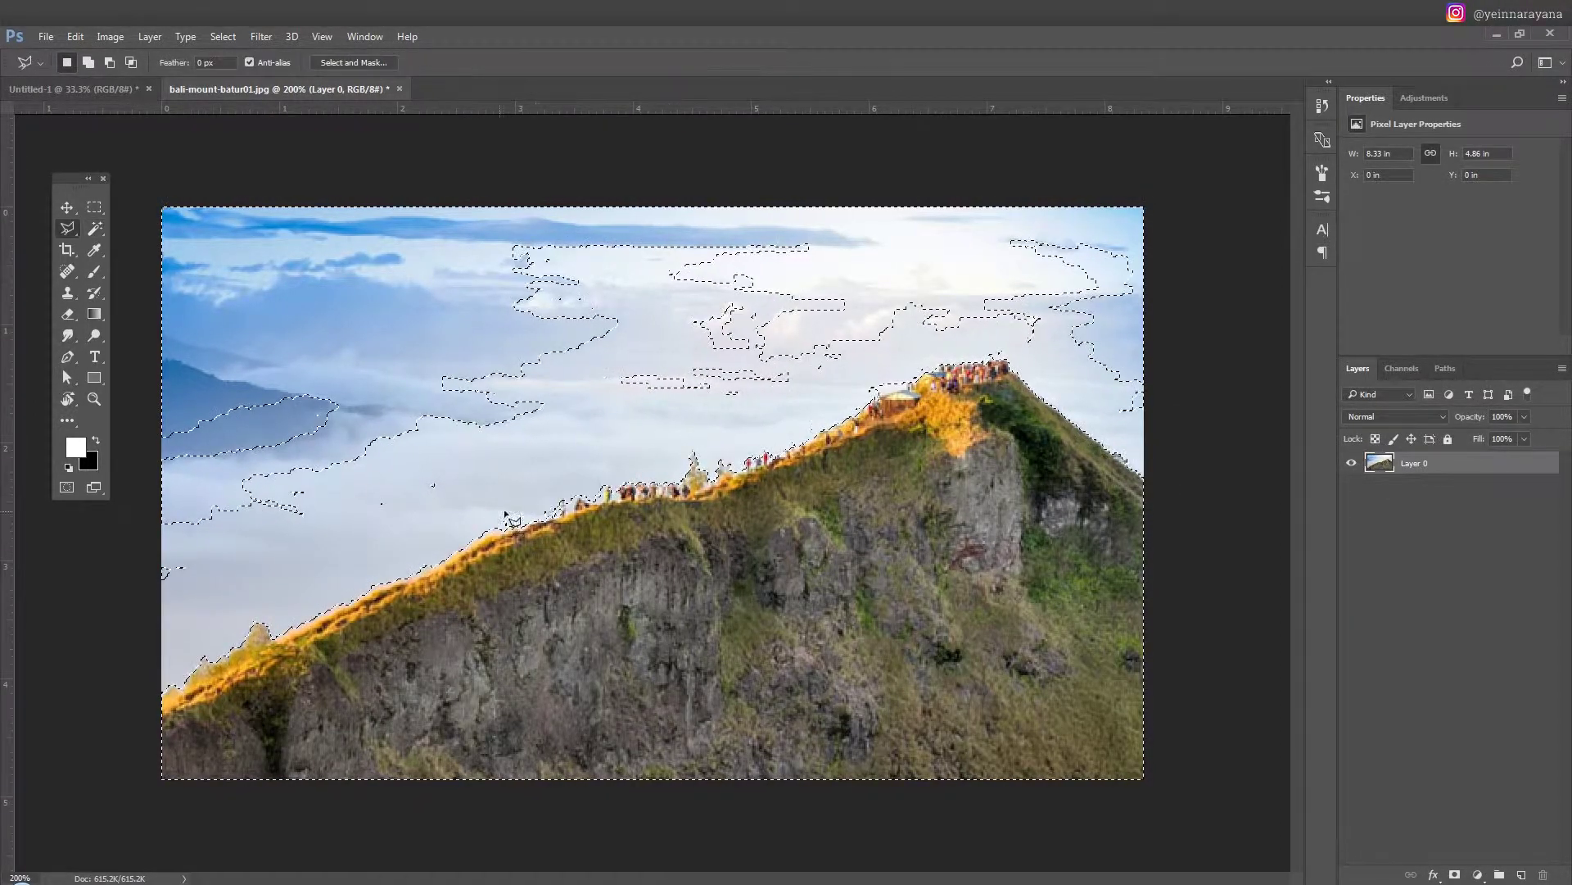
Lasso the rocky ridge and delete the sky around it.
right_click(68, 229)
click(143, 229)
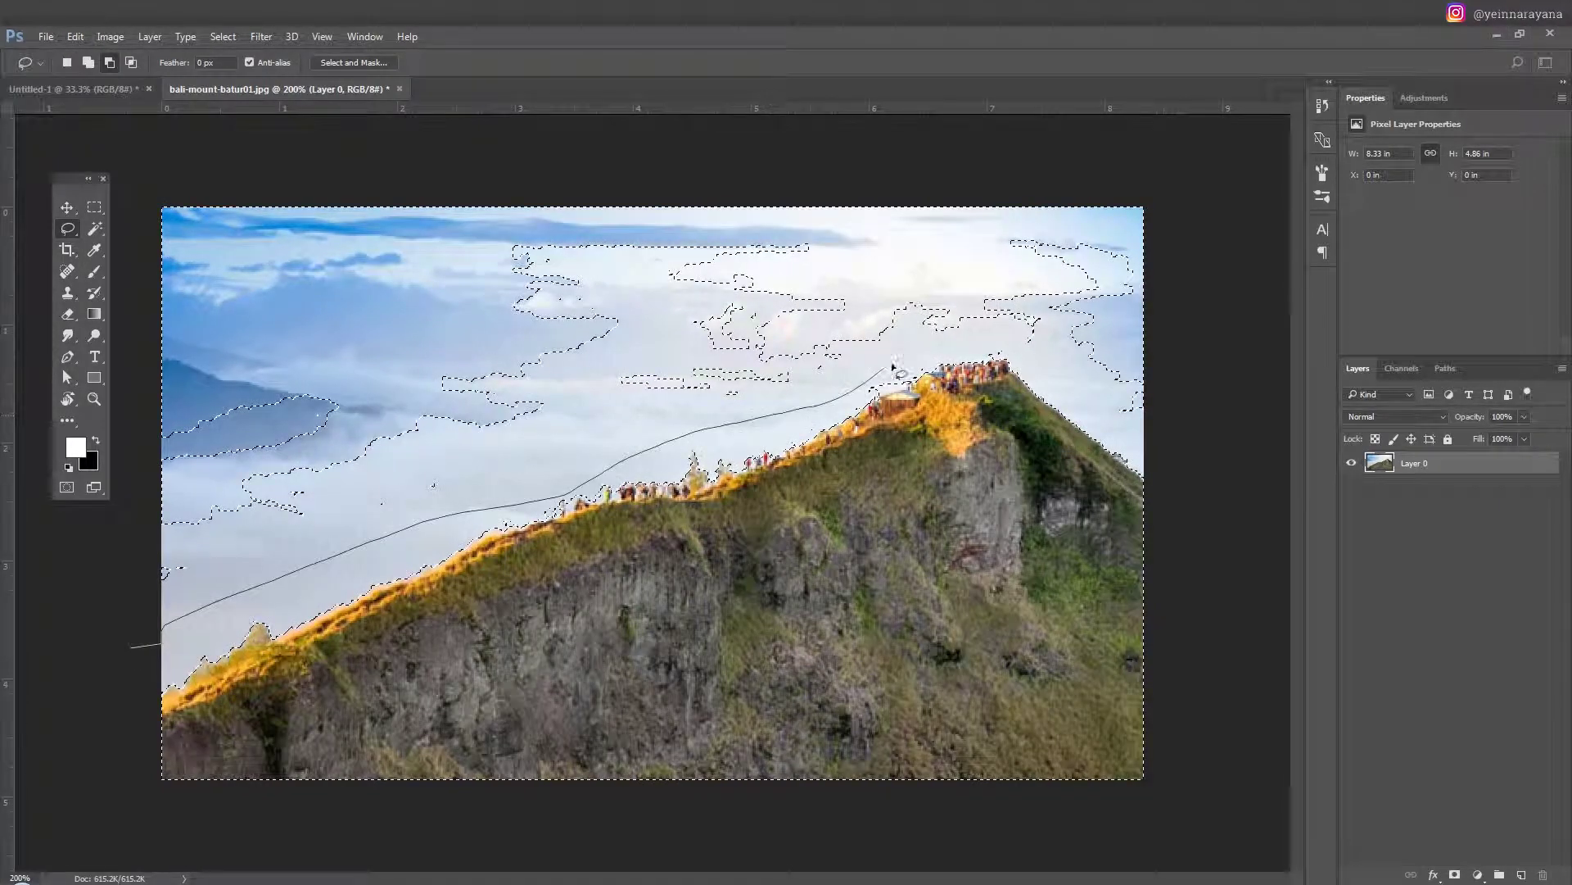
drag(898, 371, 1143, 475)
key(v)
key(Delete)
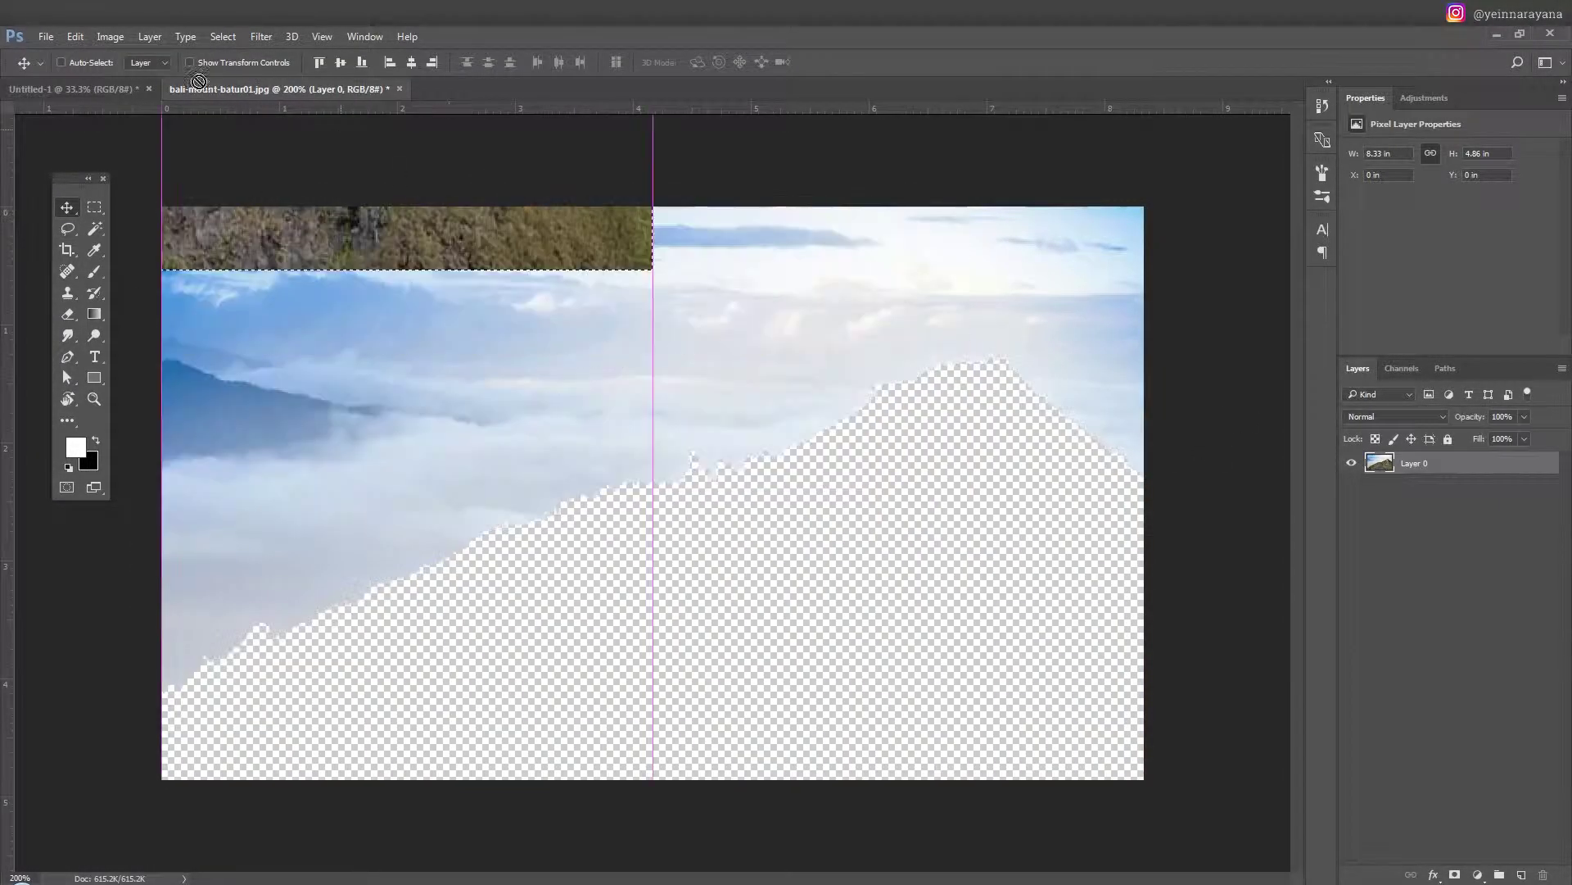
Place the ridge along the poster's bottom edge, resized, and close the Batur photo.
key(ctrl+t)
mouse_move(198, 82)
mouse_down()
mouse_move(761, 660)
mouse_move(794, 617)
mouse_up()
key(Return)
drag(717, 680, 720, 712)
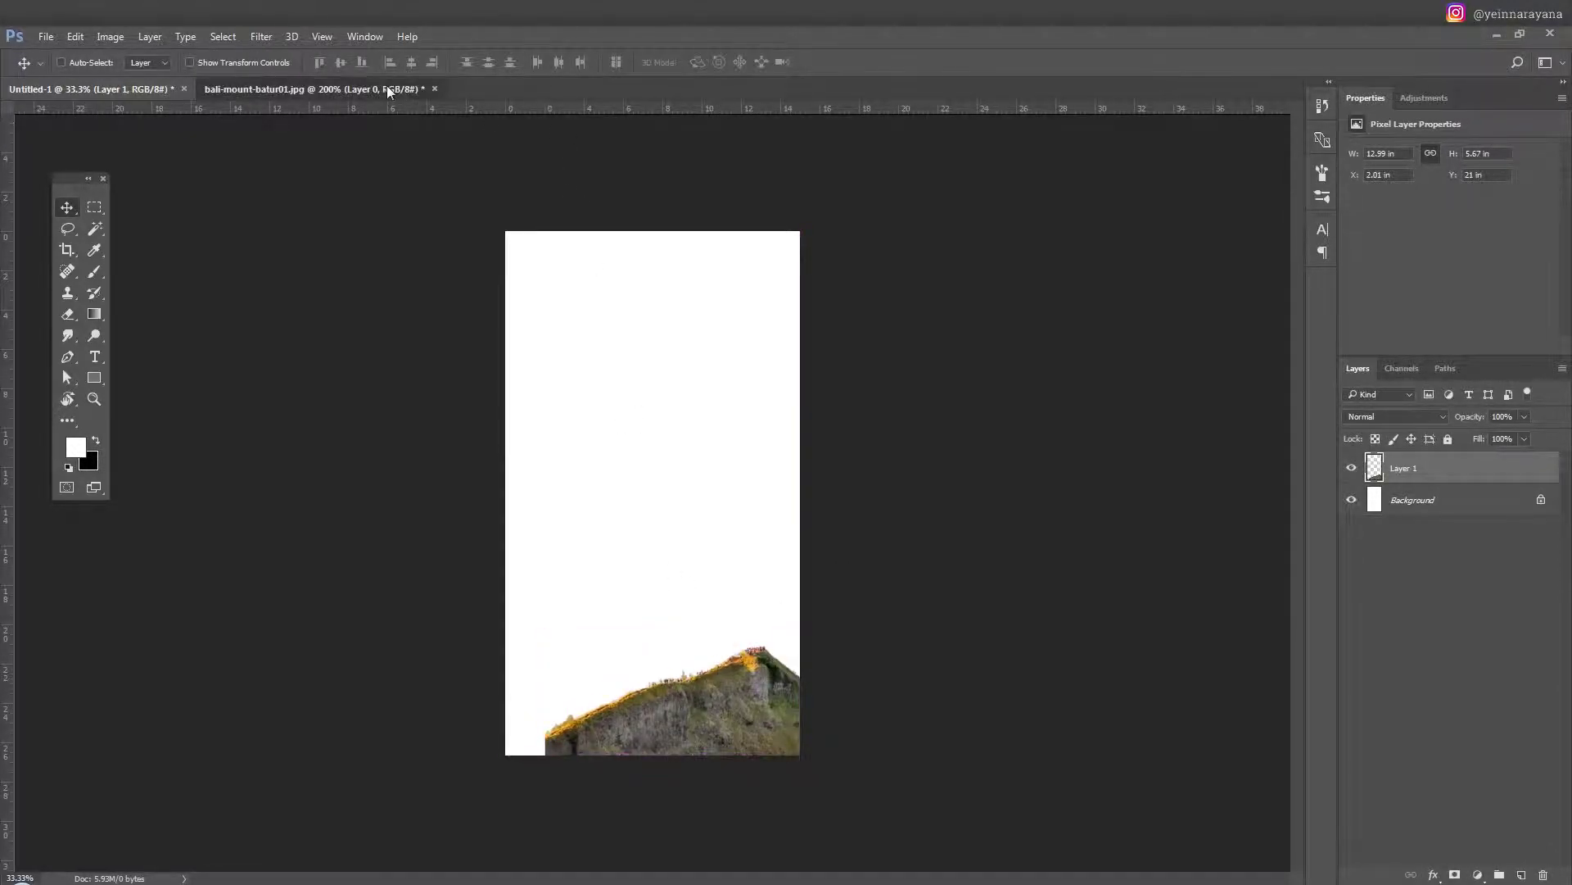
click(434, 88)
Open mountain1.jpg and select its sky and cloud with Magic Wand at tolerance 62.
click(800, 354)
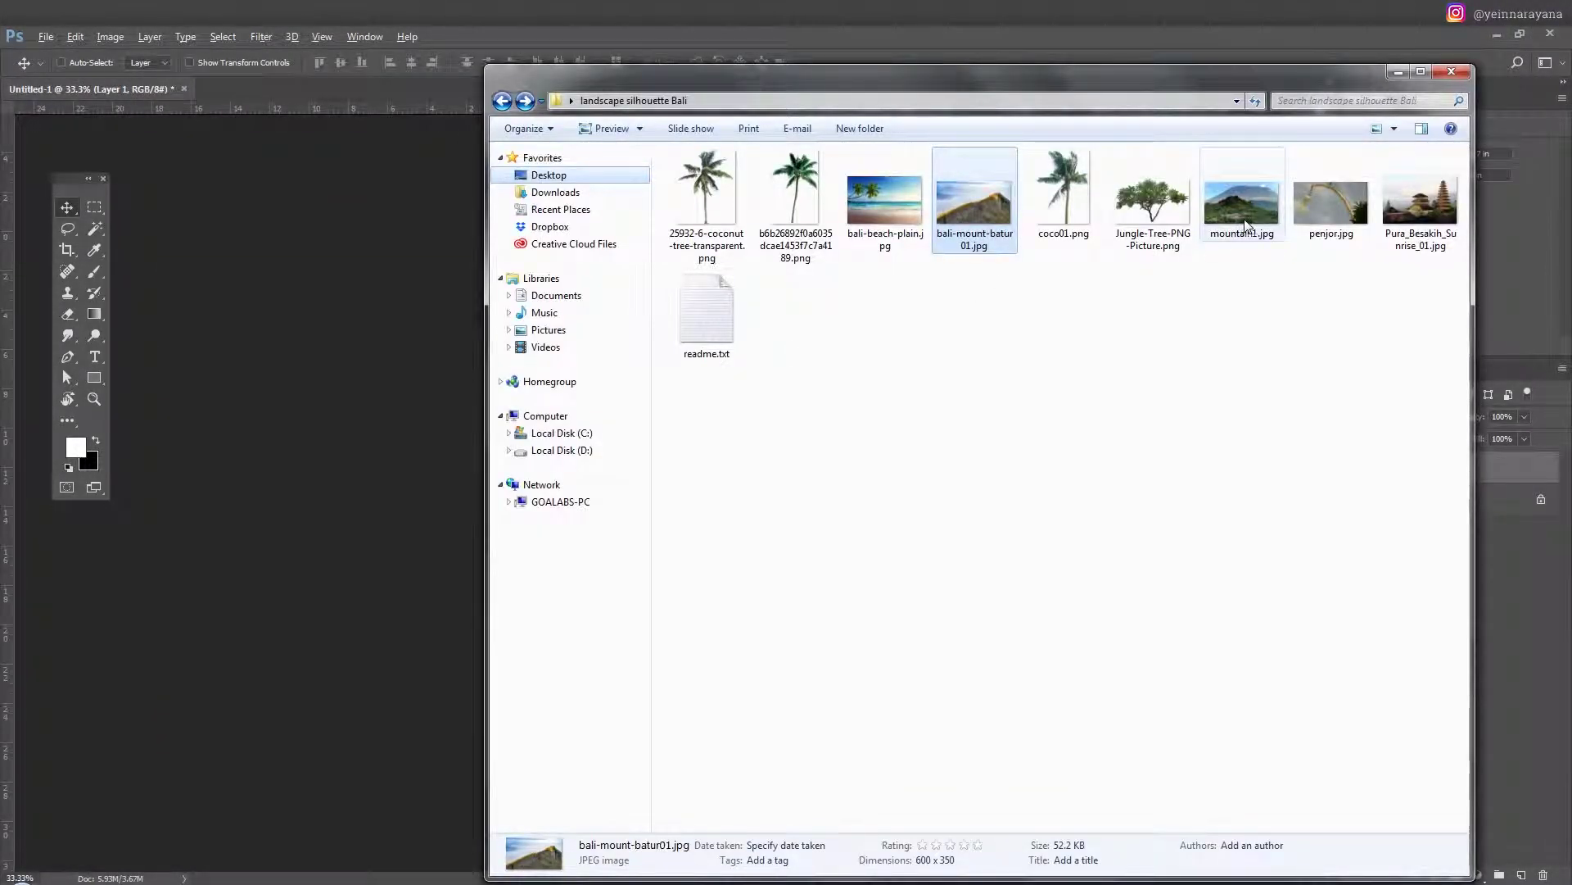
click(1248, 229)
double_click(1254, 218)
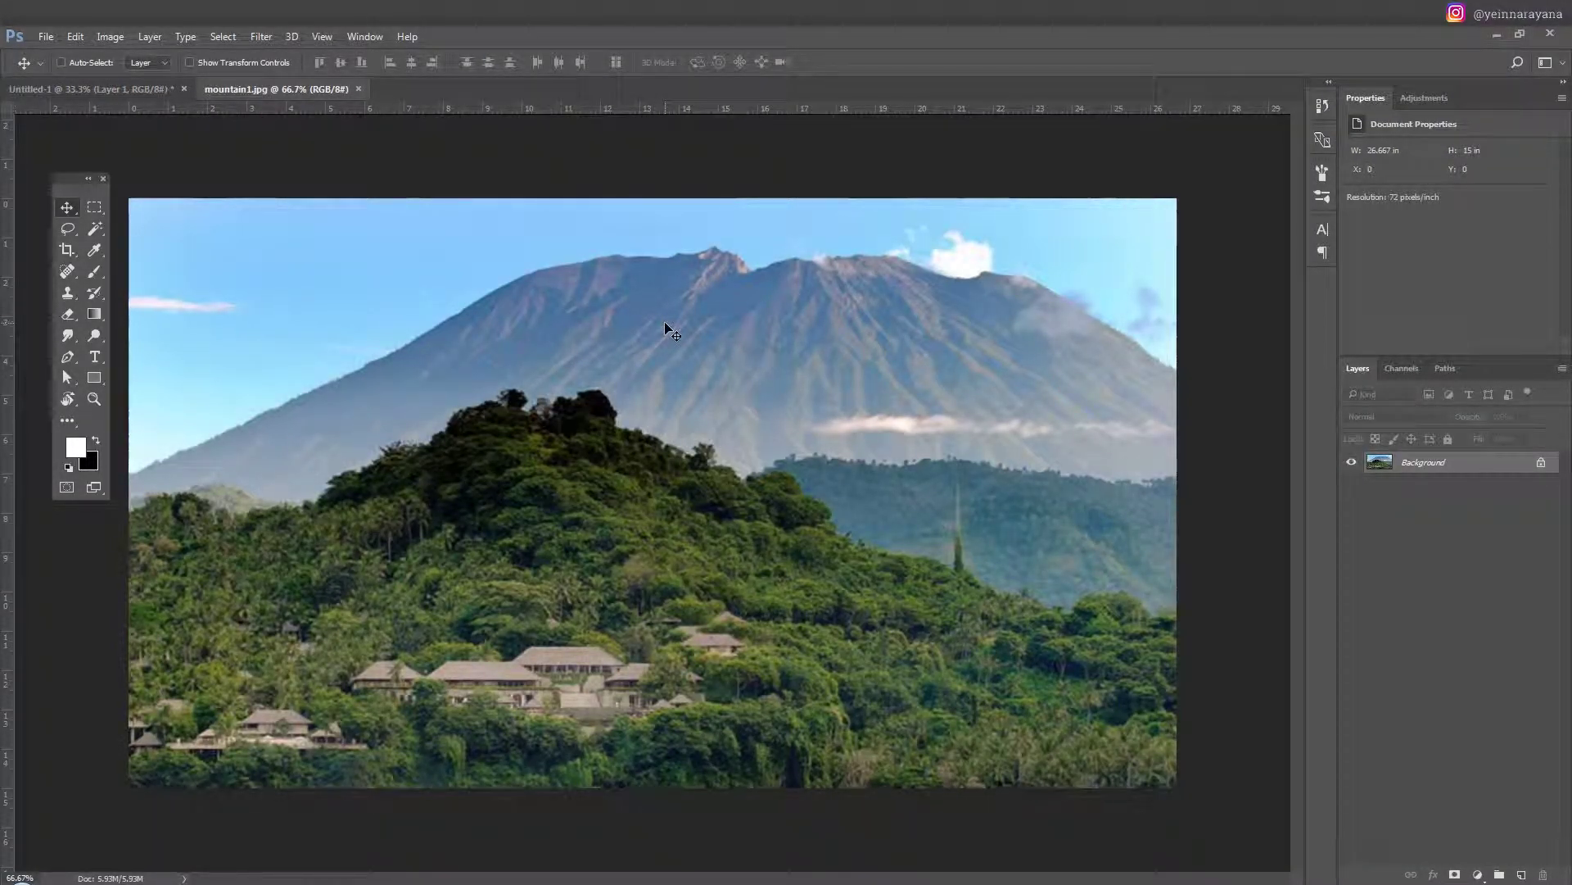
key(w)
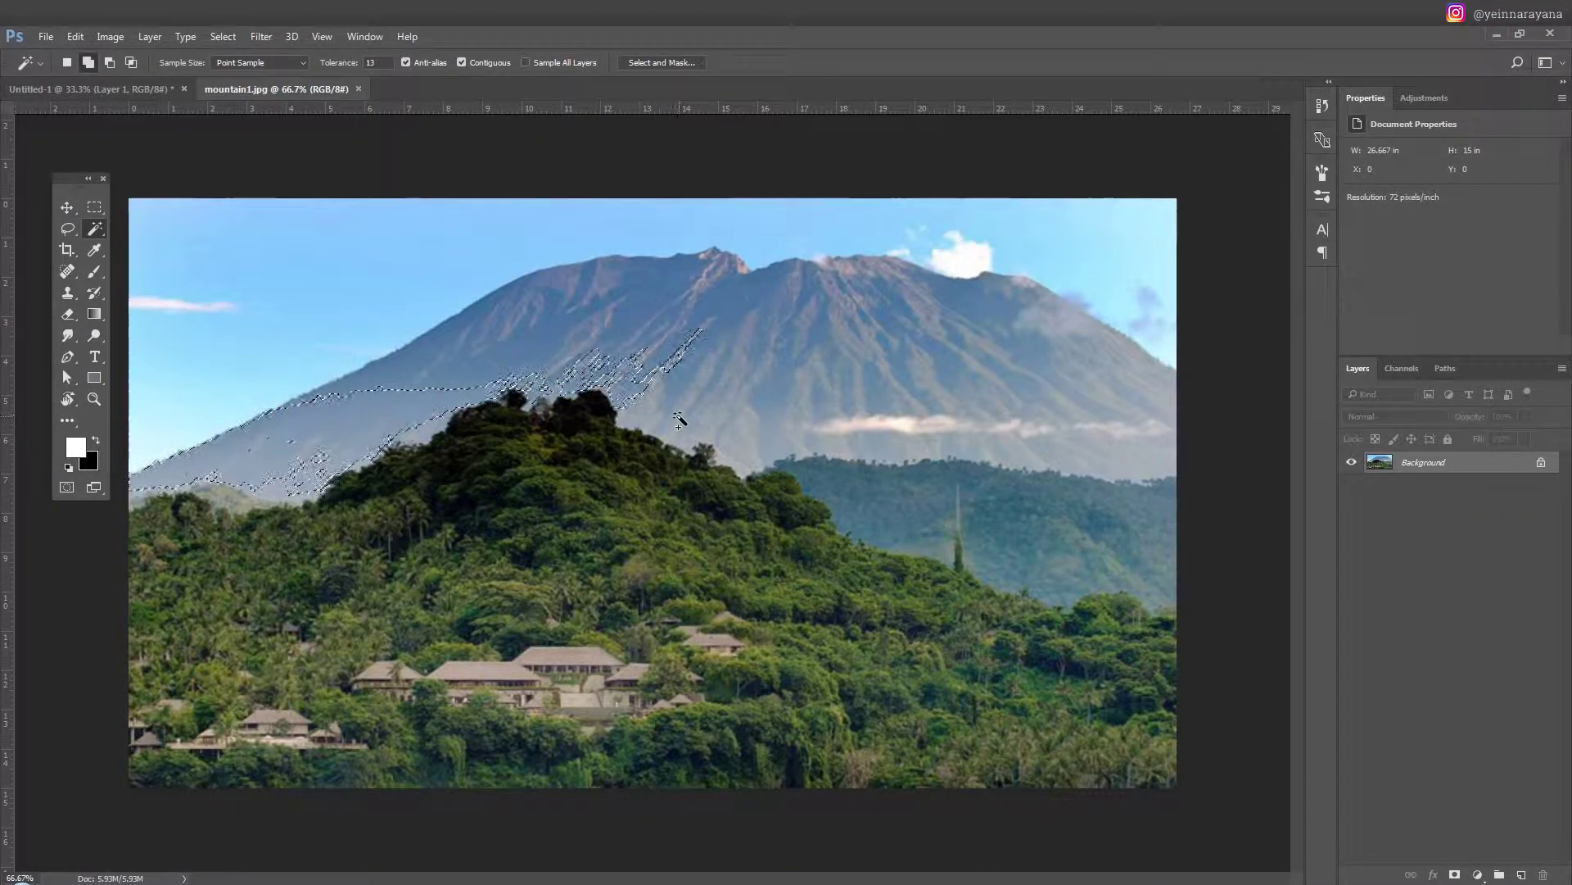
click(263, 344)
drag(348, 64, 389, 63)
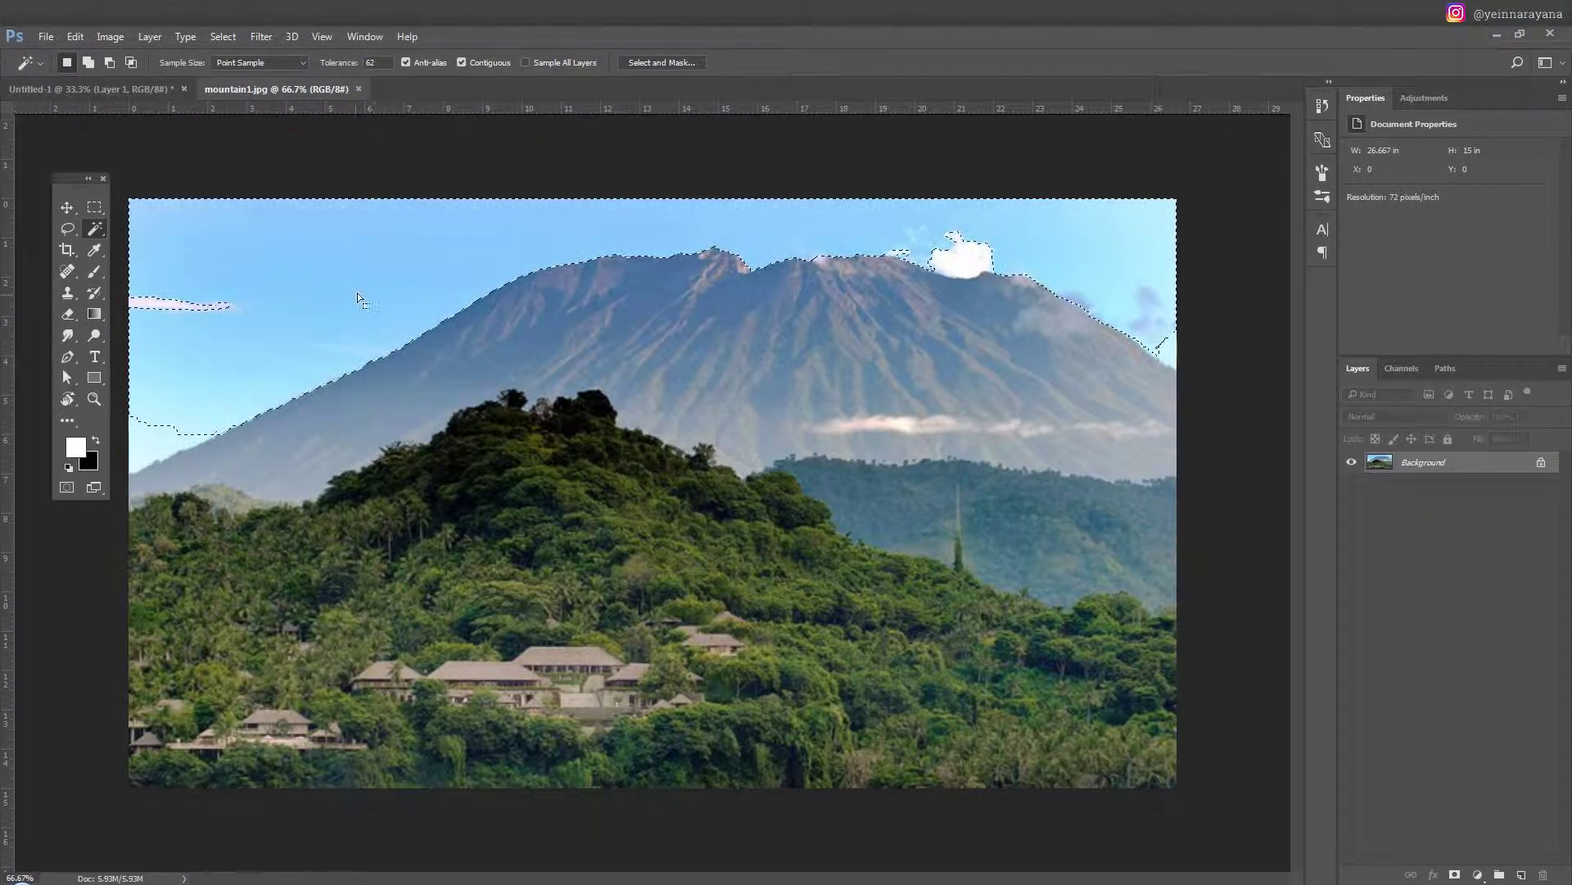
shift+click(199, 412)
shift+click(958, 255)
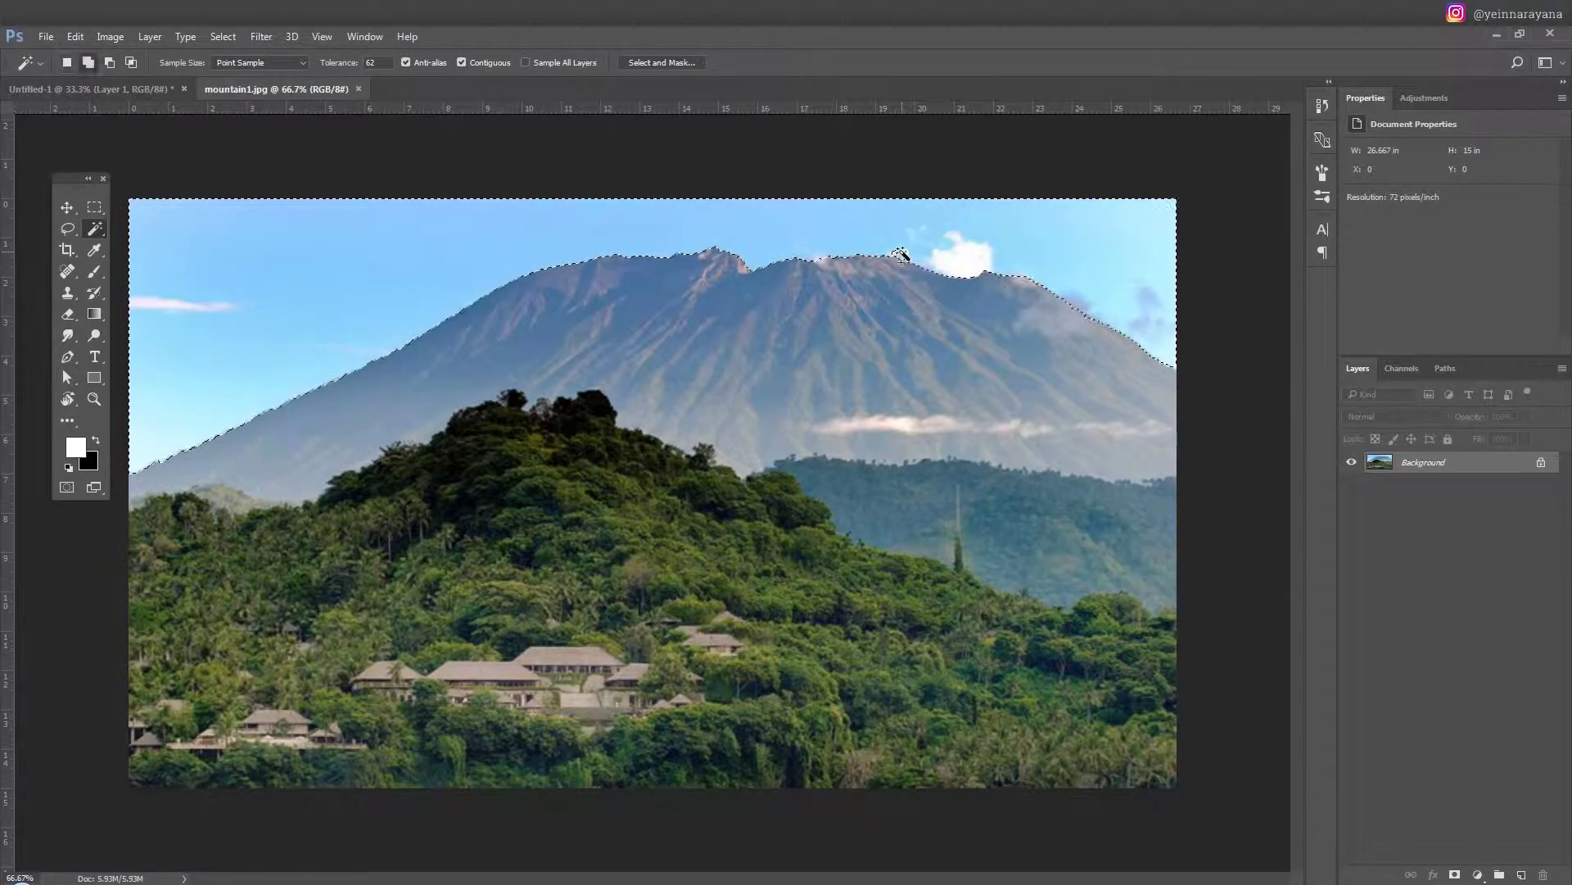
Paste the inverted mountain selection into the poster, scaled to about 56% at the bottom.
key(ctrl+shift+i)
key(ctrl+c)
key(ctrl+Tab)
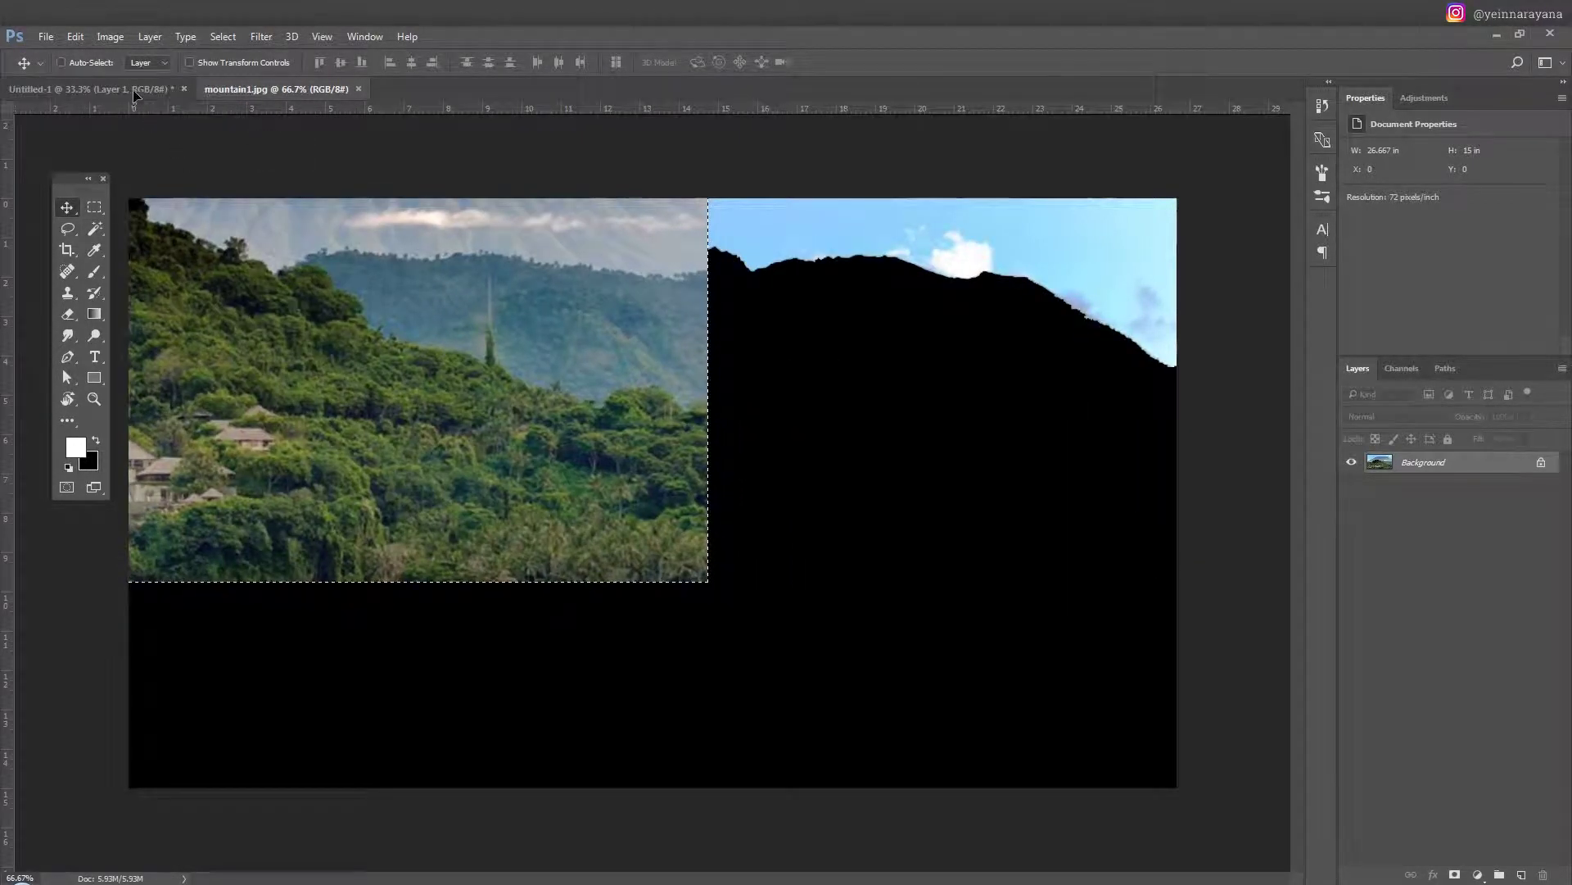
key(ctrl+v)
key(ctrl+t)
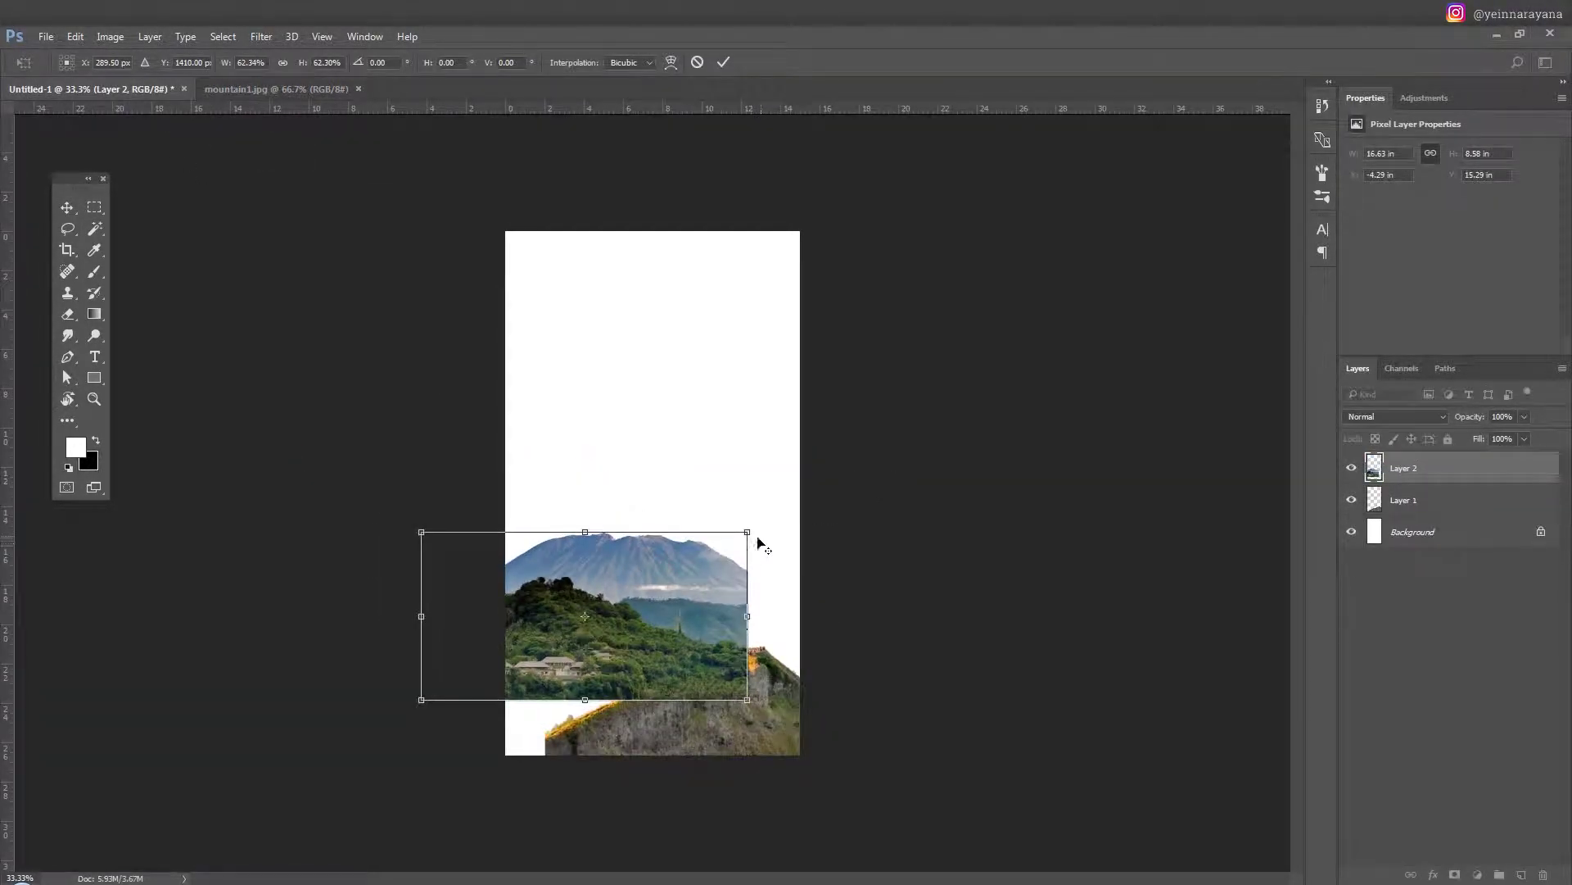
drag(846, 480, 737, 539)
drag(665, 624, 684, 678)
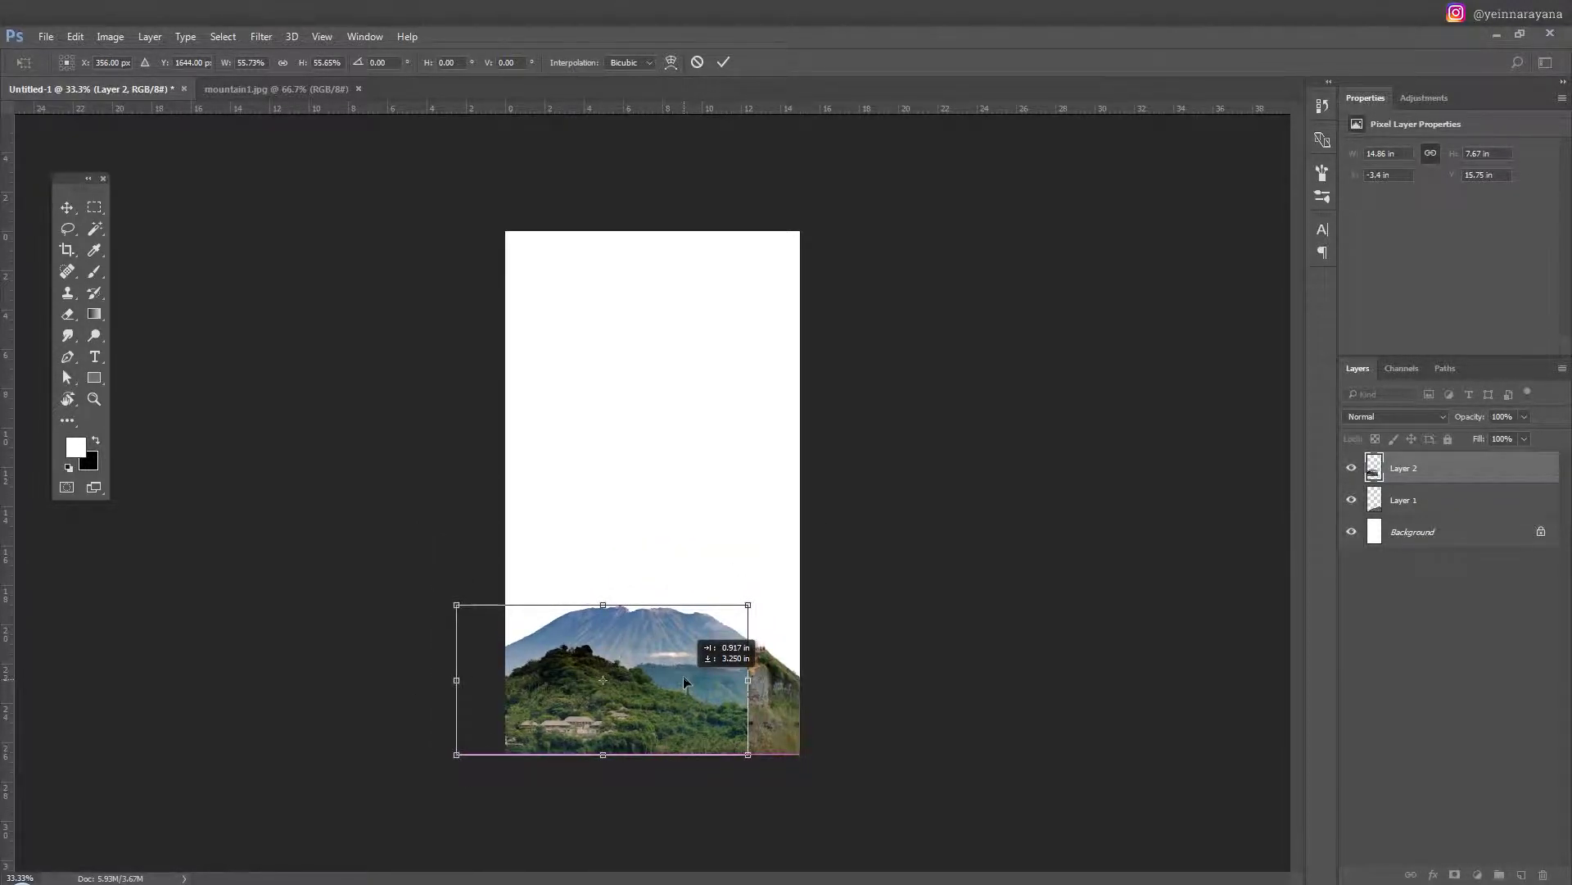
key(Return)
Stack the rocky ridge layer in front of the mountain.
click(1404, 499)
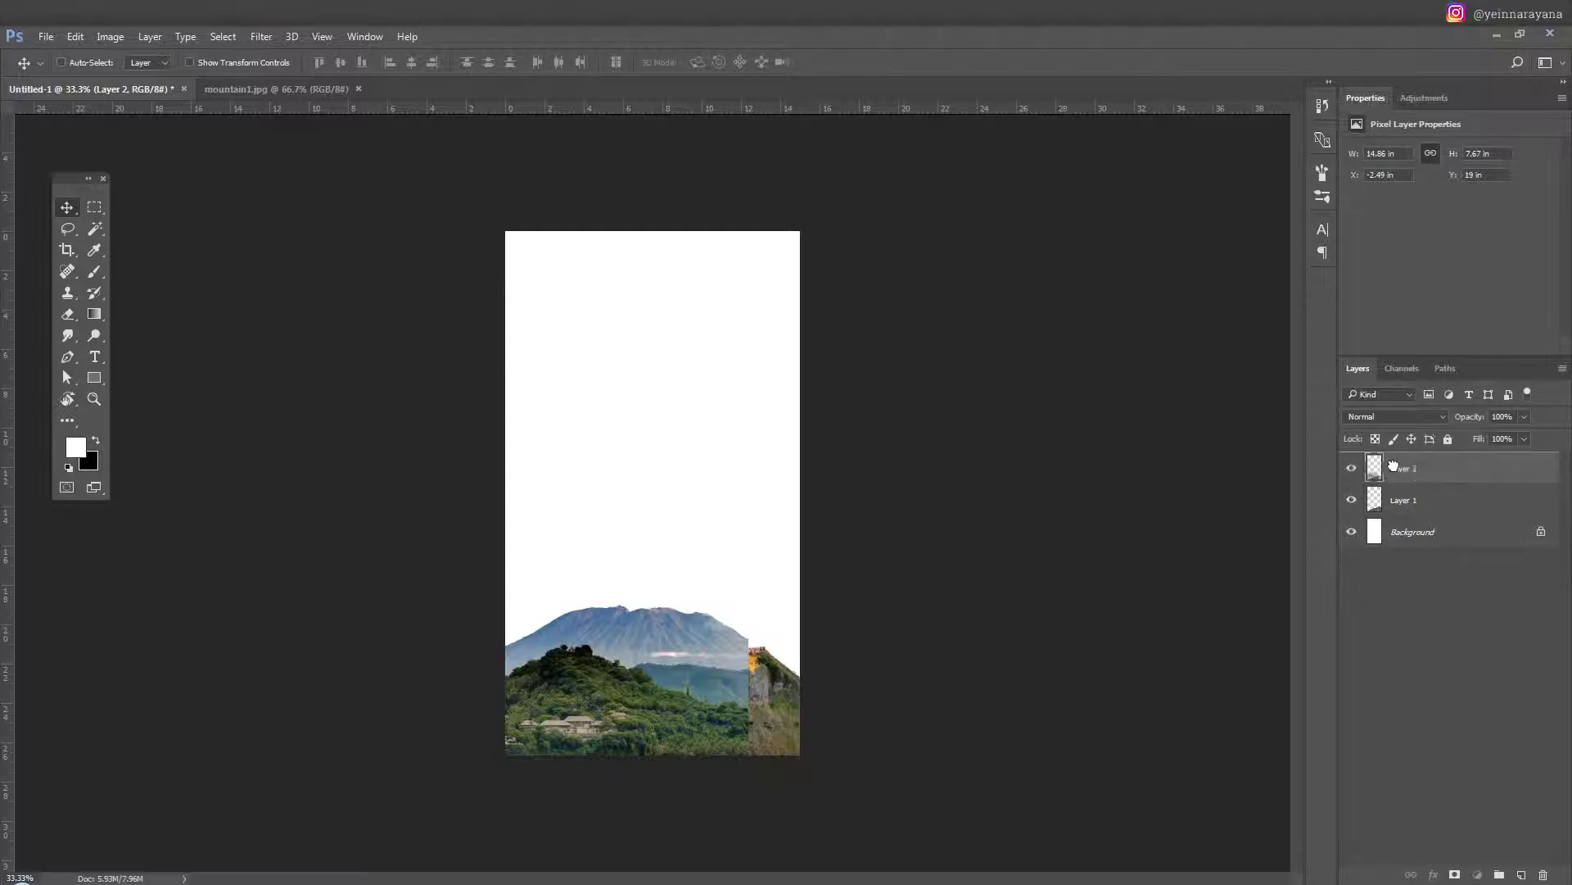
drag(819, 704, 763, 722)
mouse_move(1420, 205)
mouse_down()
mouse_move(1120, 233)
mouse_move(505, 82)
mouse_up()
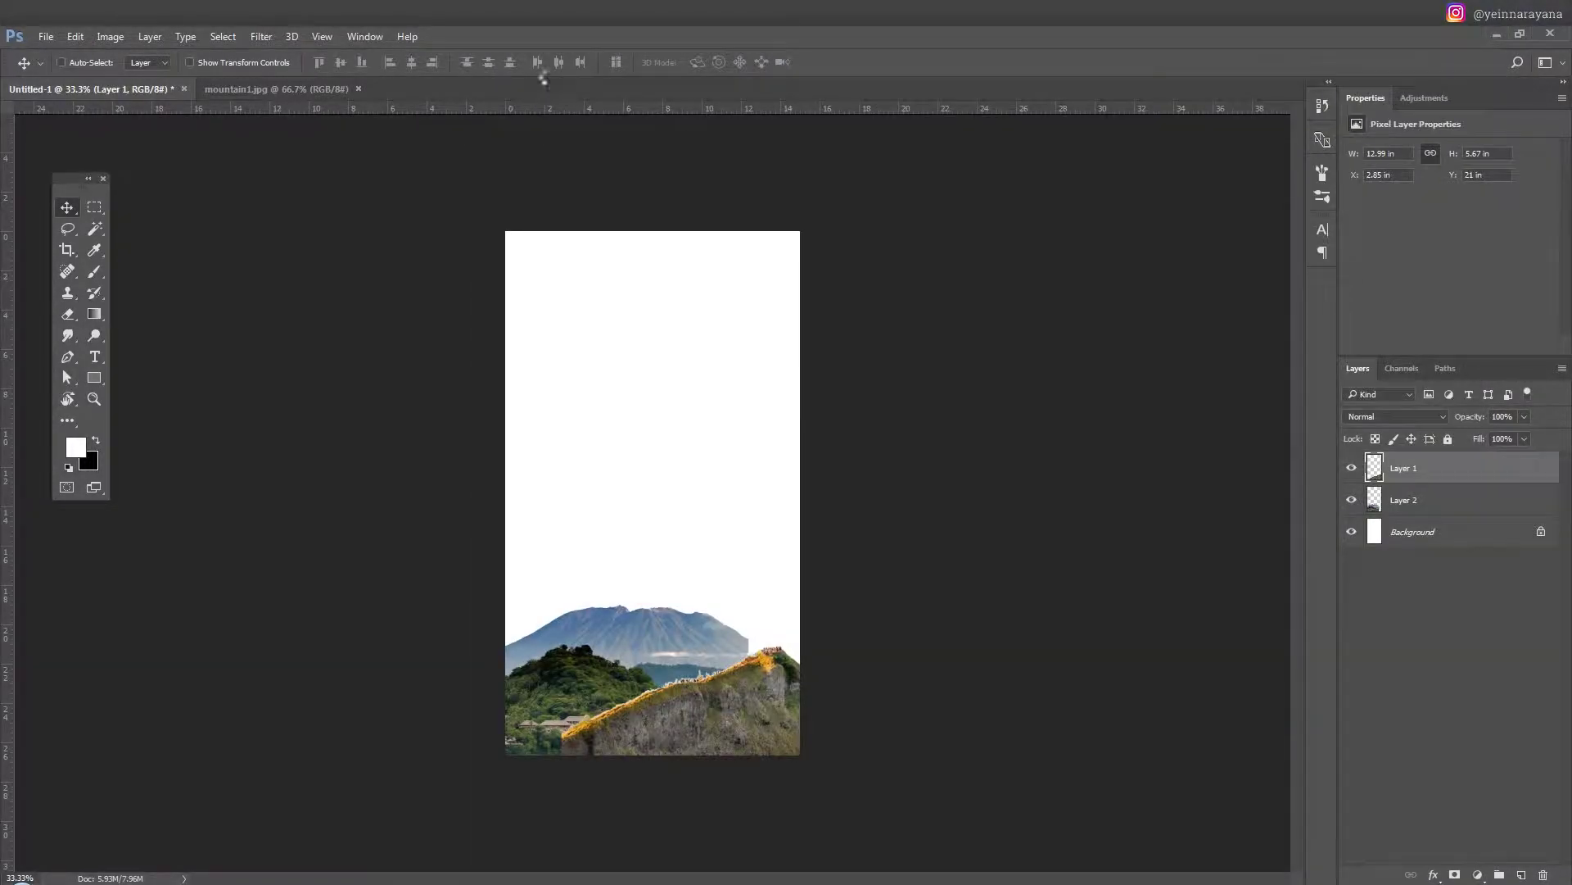
Cut the Besakih temple from its sky and fit it across the poster's bottom.
key(w)
click(387, 528)
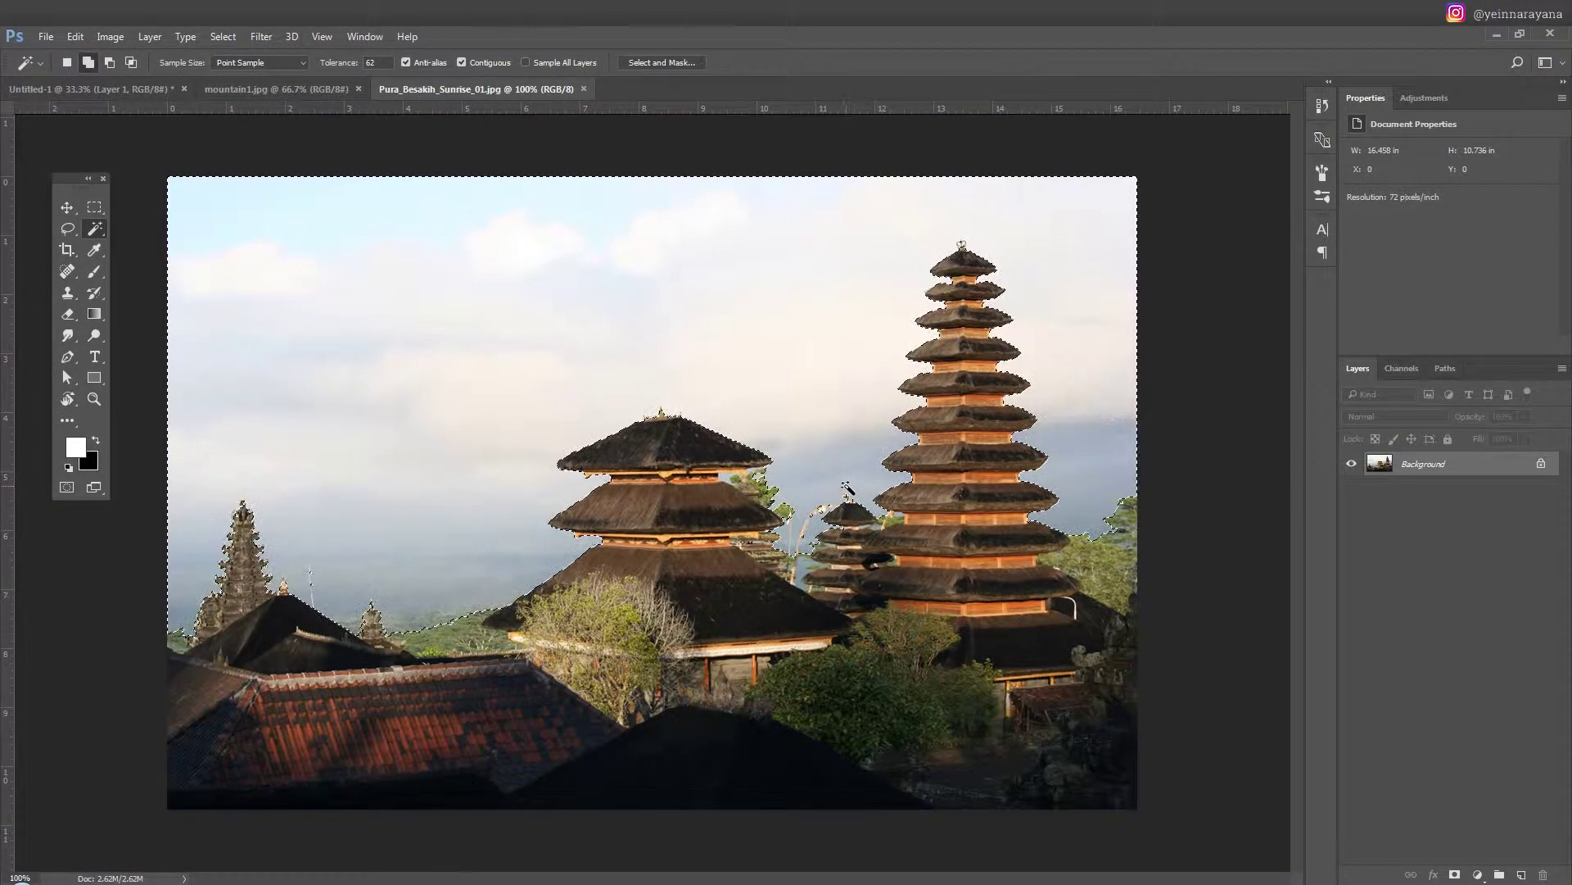
click(770, 486)
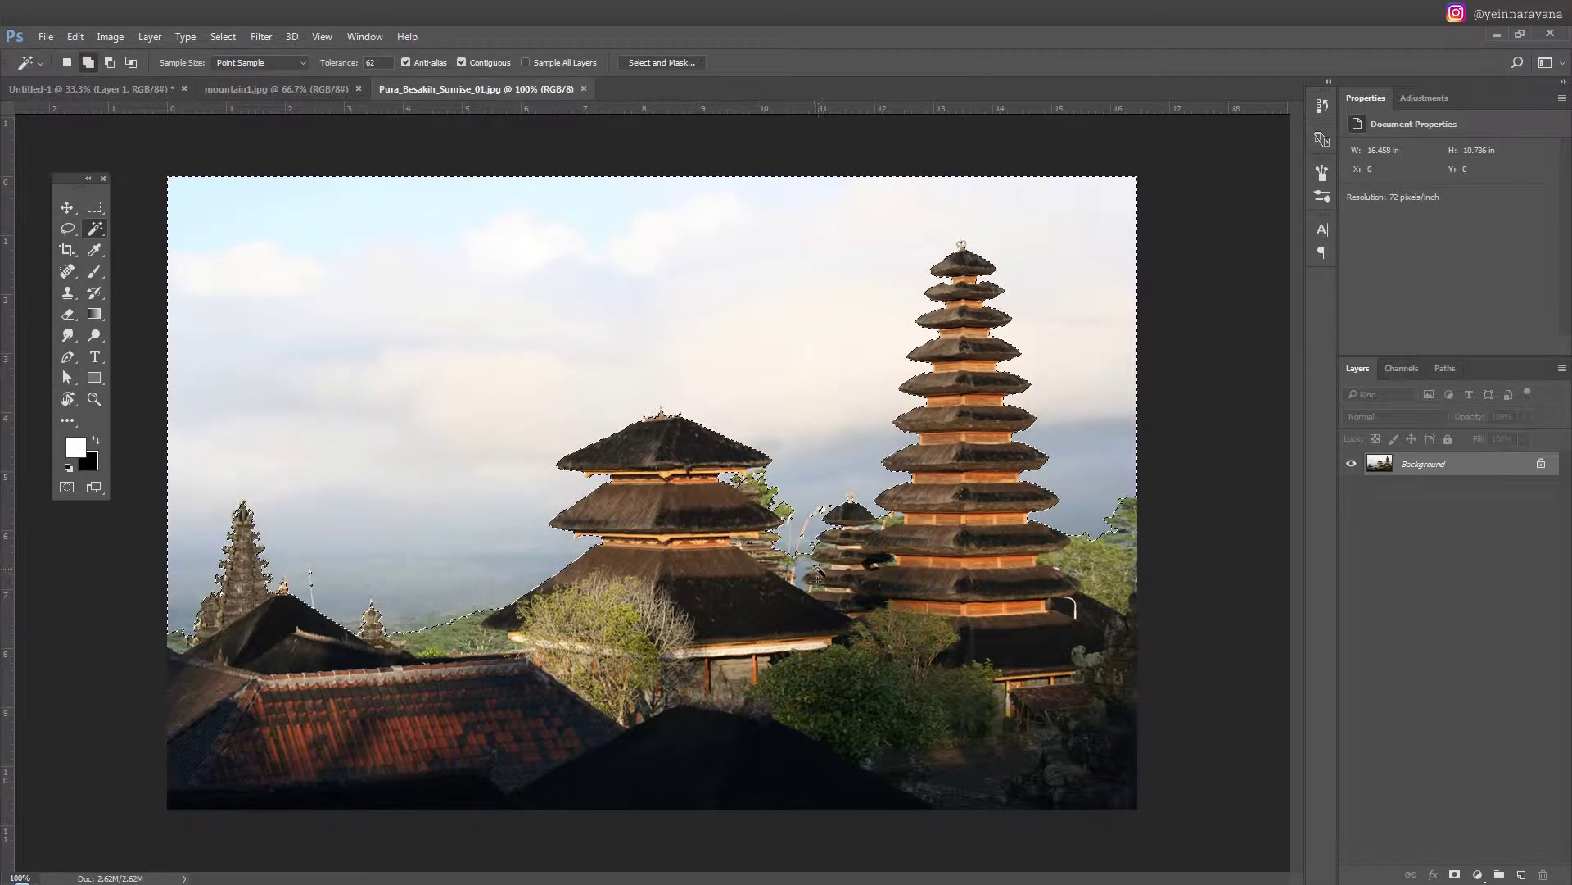
key(shift)
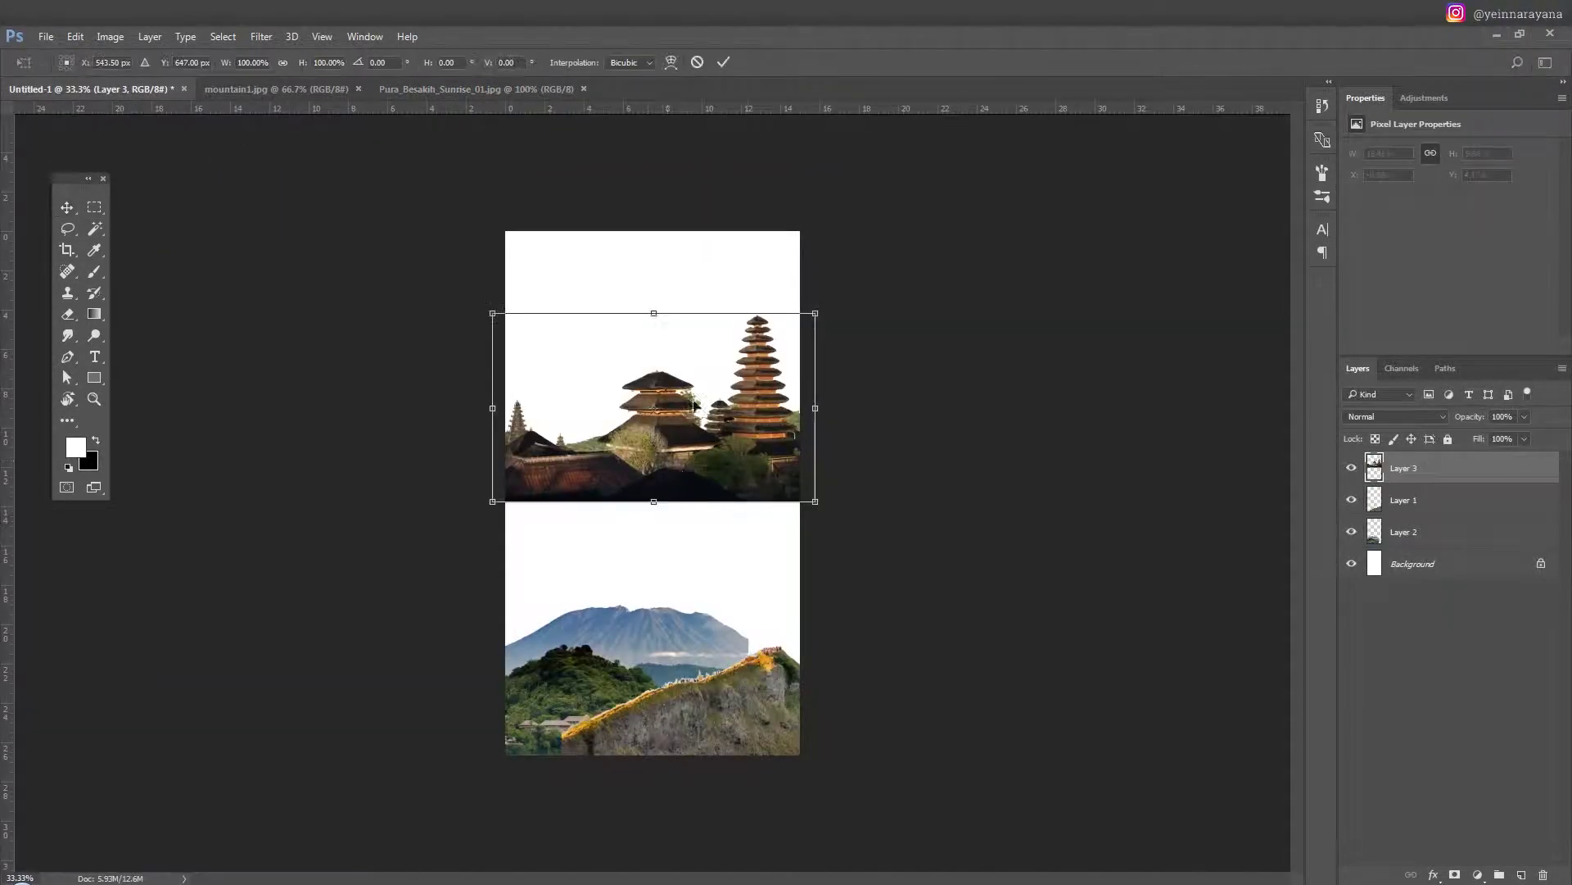
mouse_move(815, 313)
mouse_down()
mouse_move(779, 334)
mouse_move(793, 611)
mouse_up()
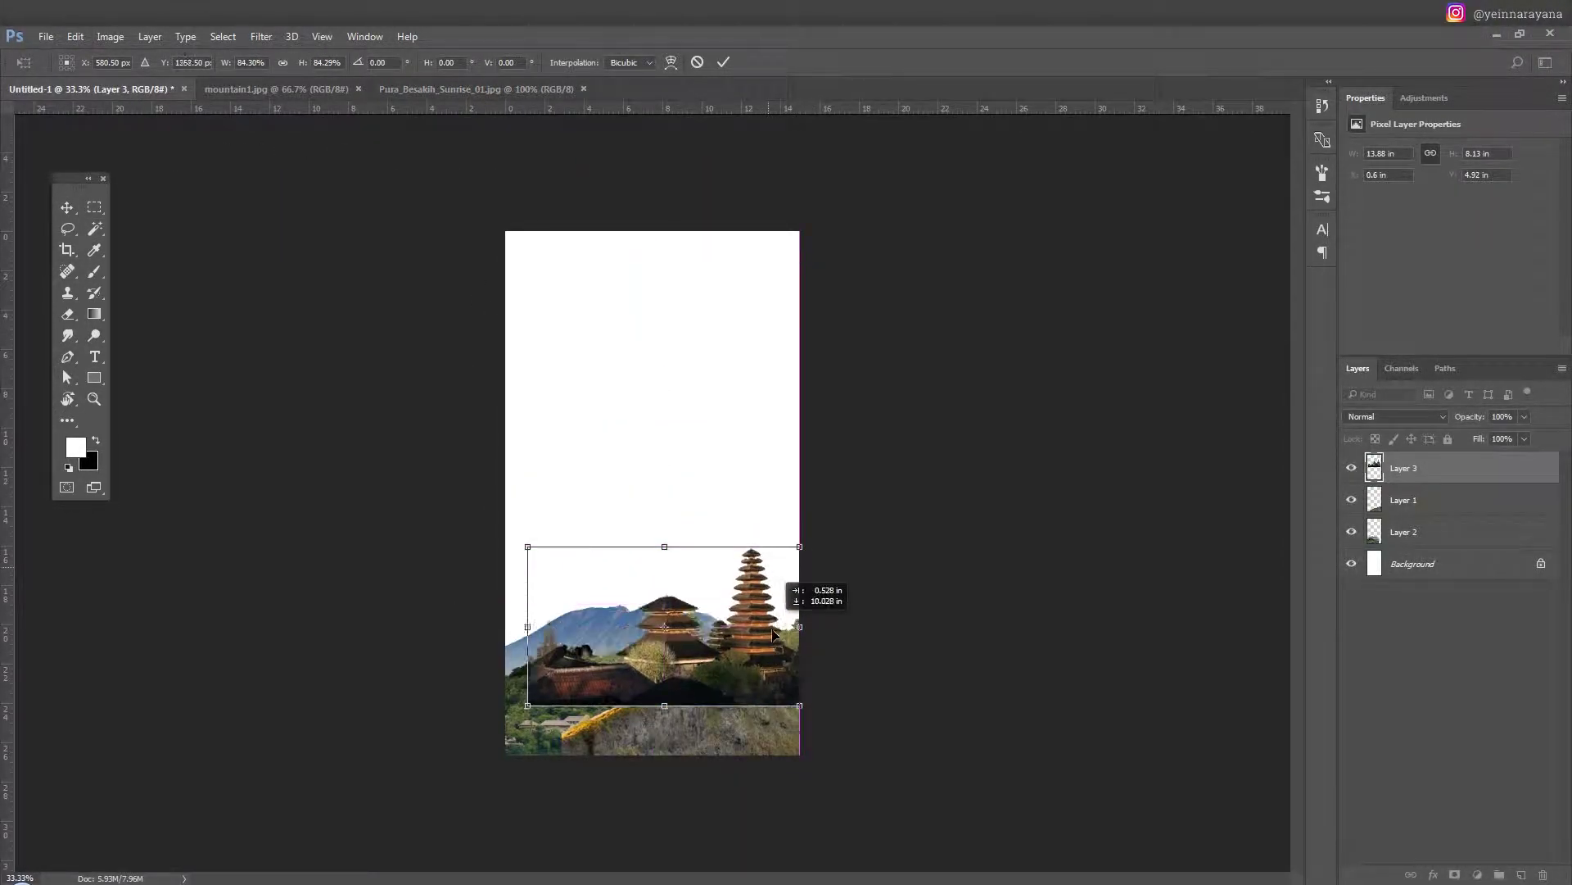
drag(530, 596, 506, 578)
key(Return)
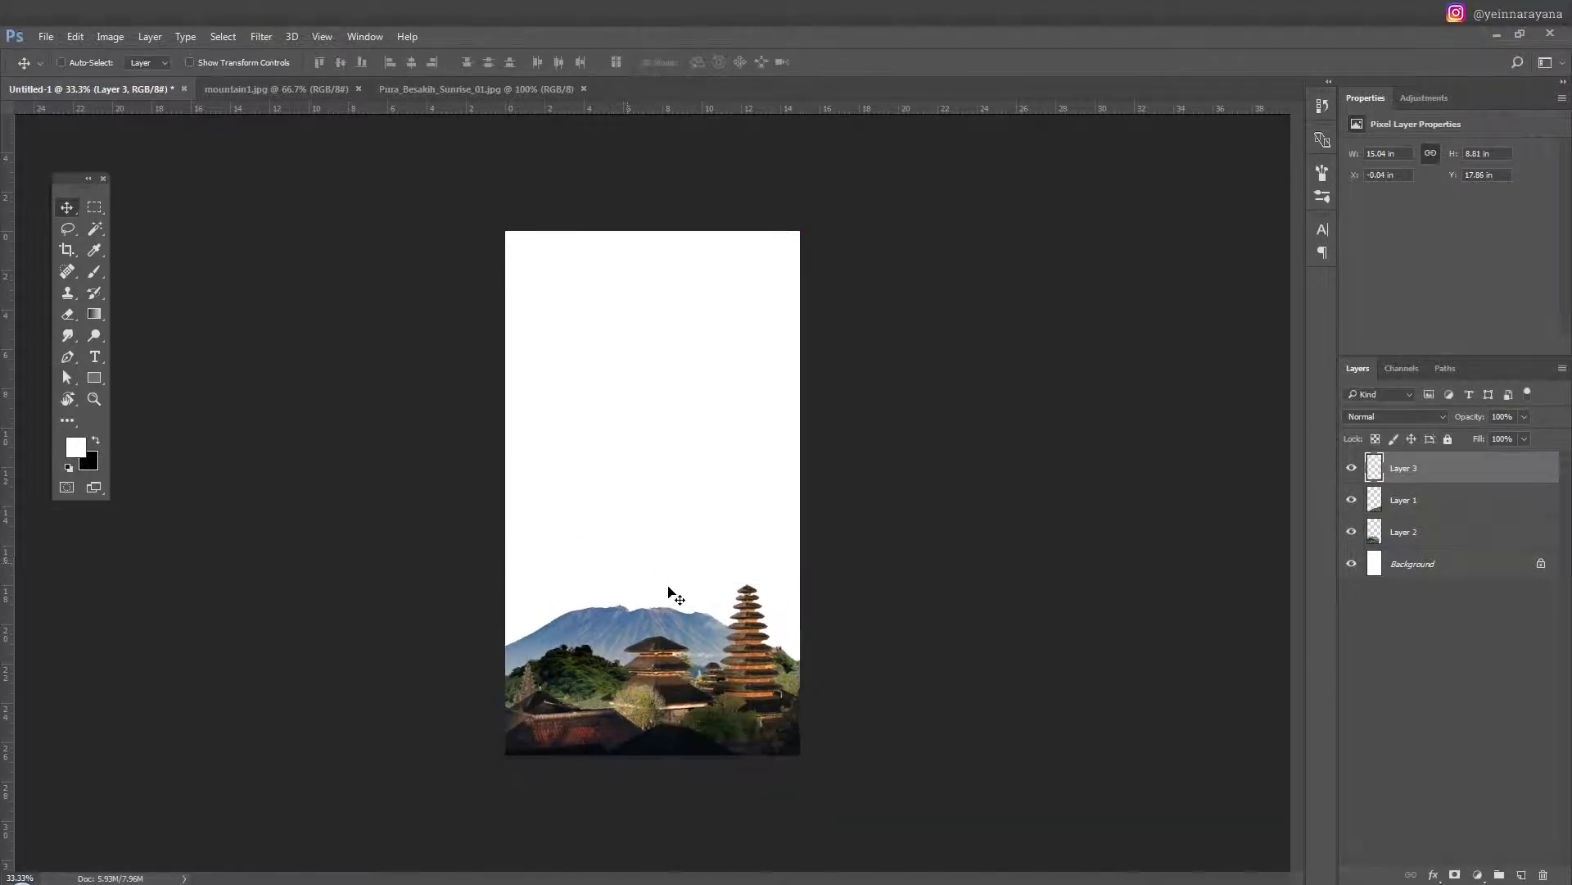
scroll(696, 720, up, 2)
Raise the rocky ridge beside the tall pagoda and darken it with Curves.
click(1407, 501)
drag(872, 532, 885, 567)
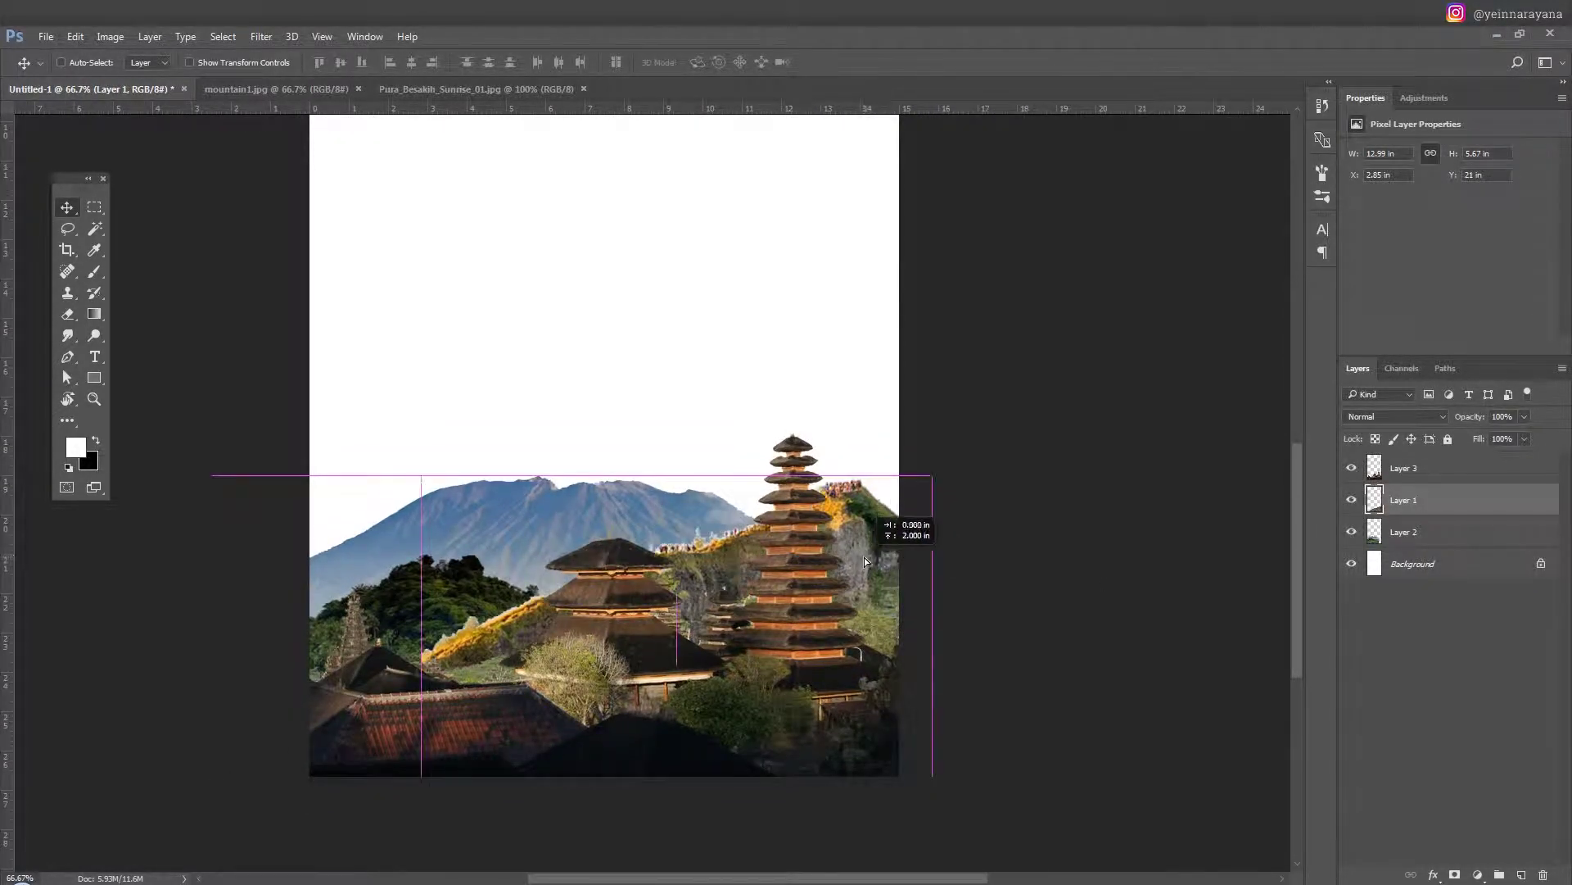
key(ctrl)
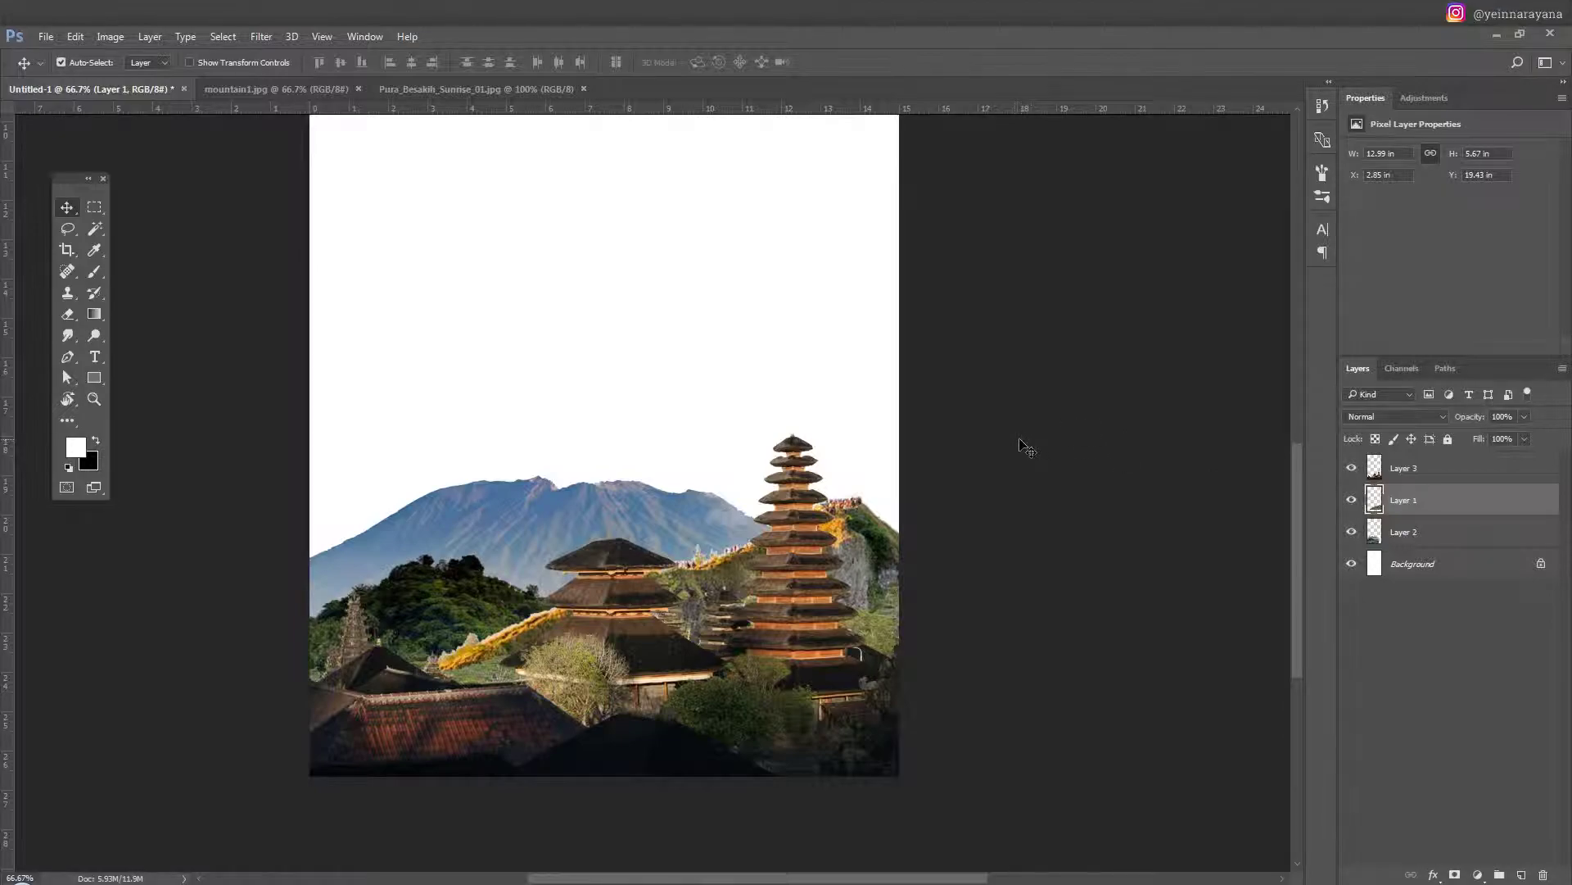
key(ctrl+m)
mouse_move(1088, 328)
mouse_down()
mouse_move(1087, 275)
mouse_move(1139, 320)
mouse_move(1145, 371)
mouse_move(1141, 358)
mouse_up()
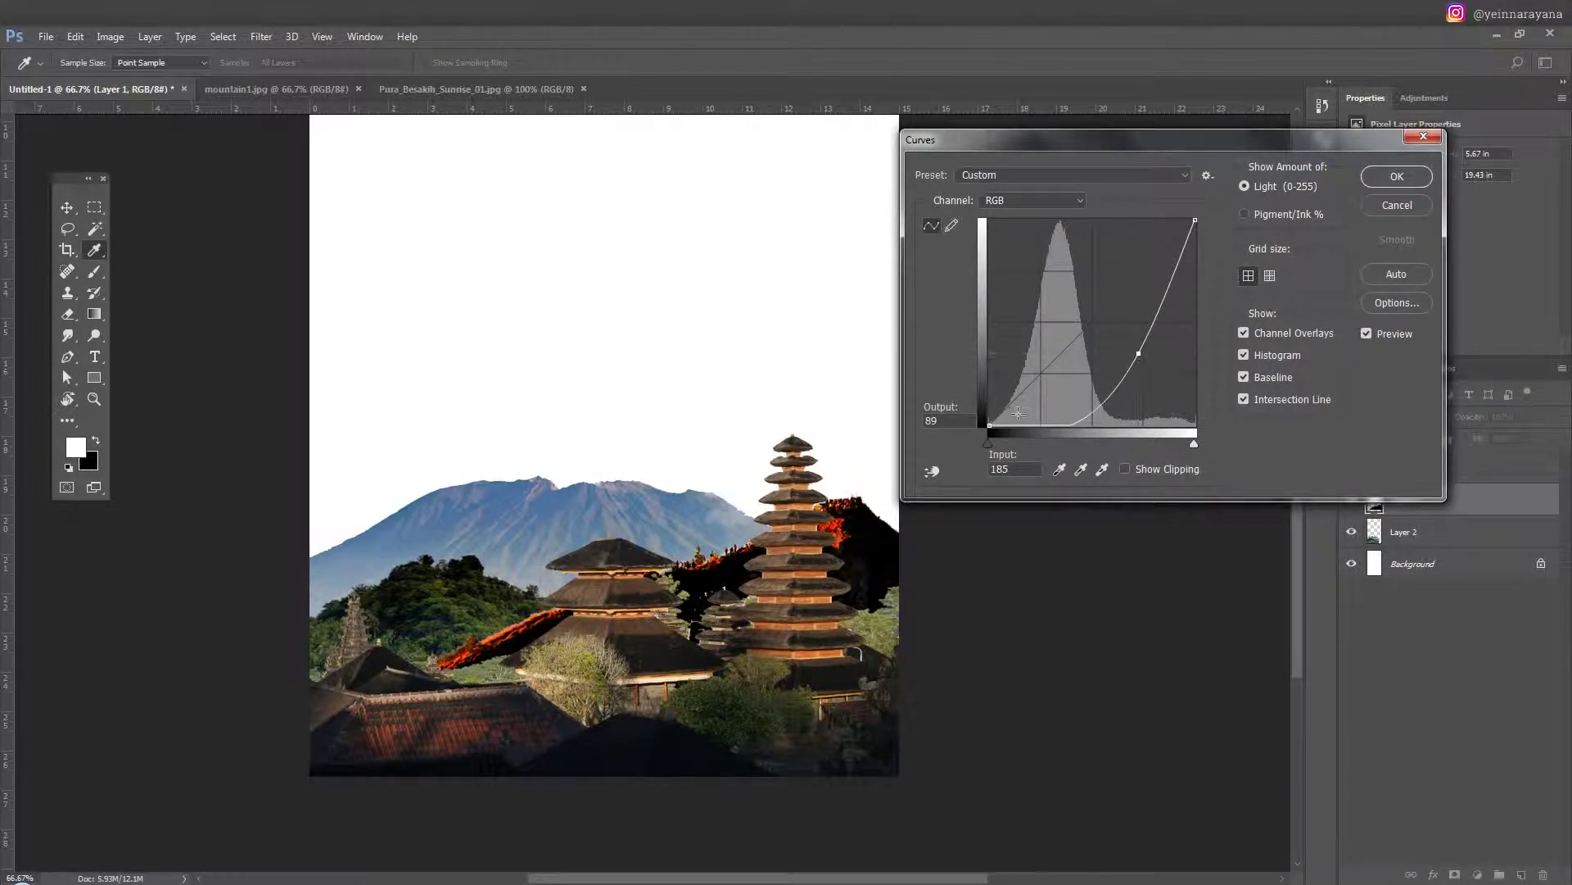
Apply the ridge's Curves and Hue/Saturation (Hue +80, Saturation -78, Lightness -45), then shift Layer 2.
click(1397, 176)
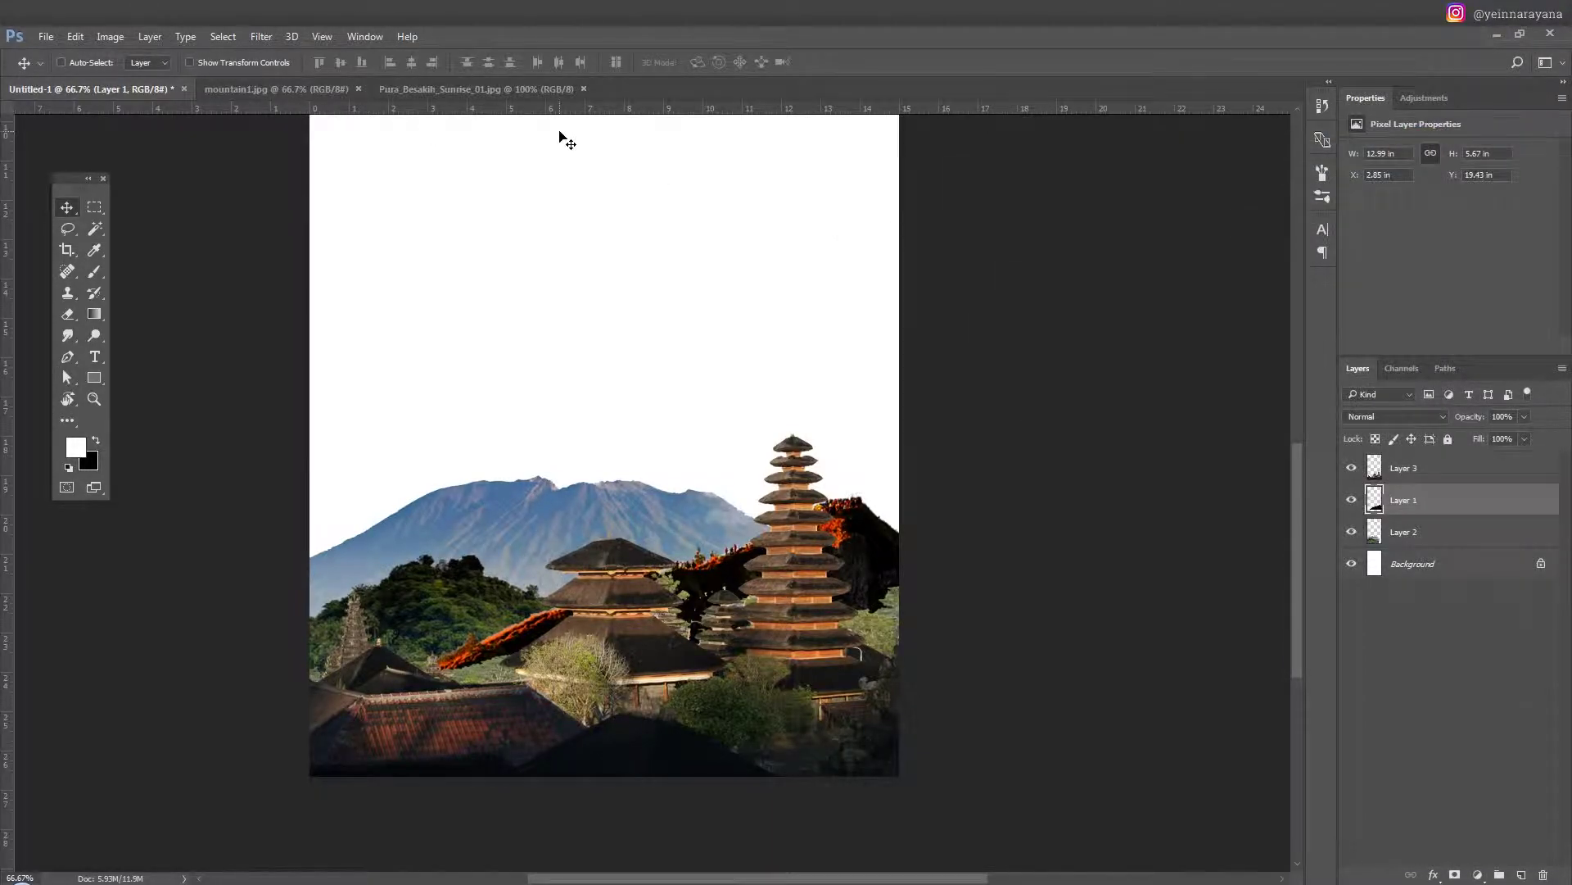
click(110, 36)
mouse_move(136, 77)
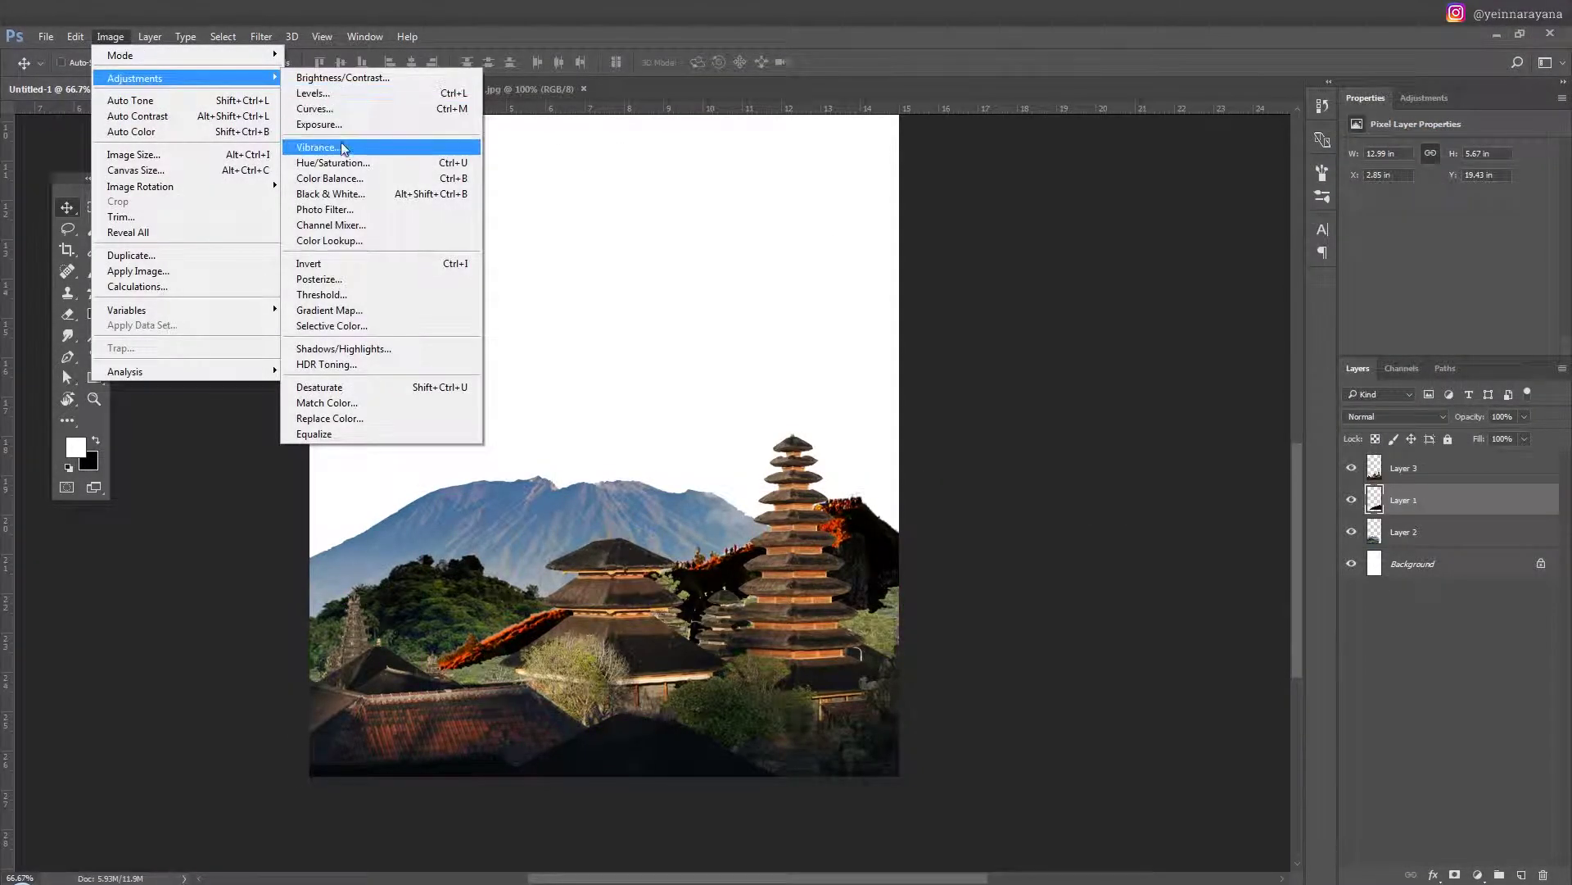
click(334, 163)
drag(1141, 710, 1068, 711)
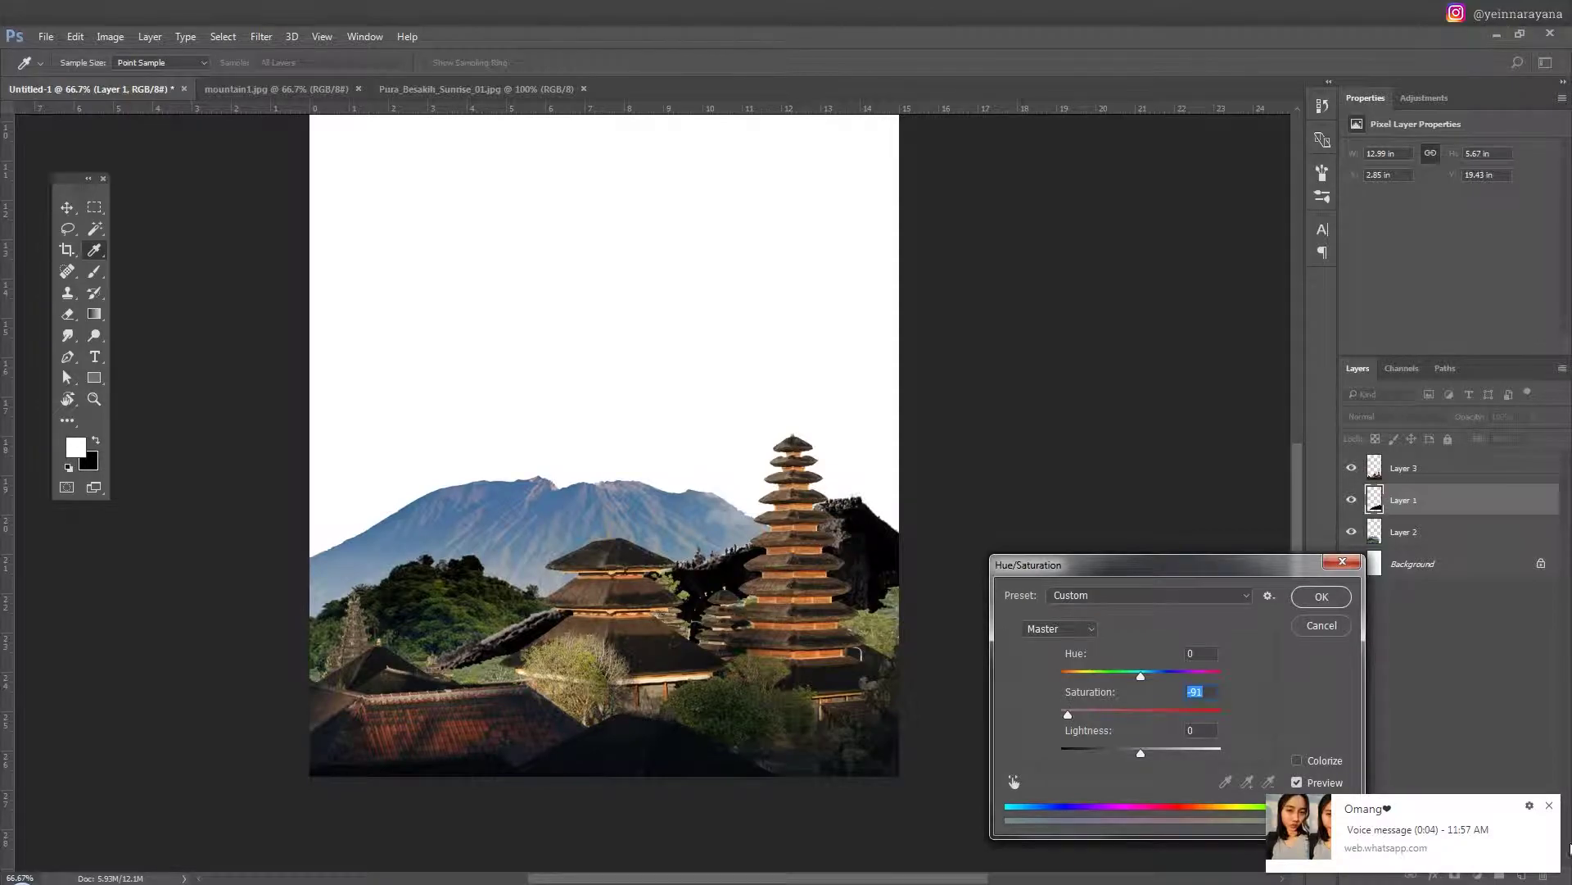
drag(1141, 752, 1120, 752)
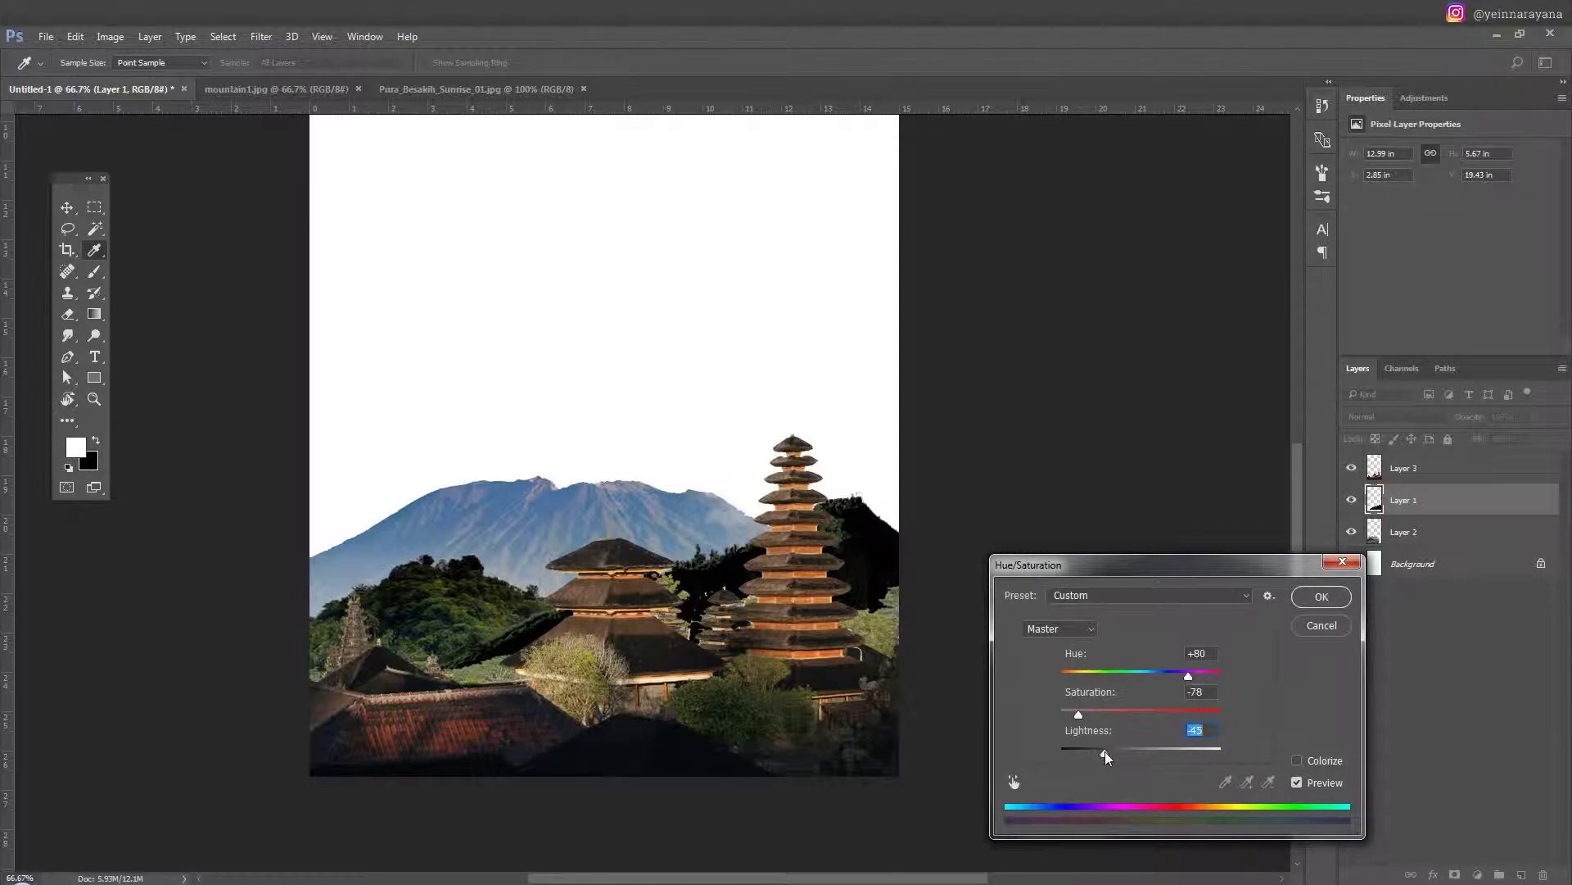
key(Return)
key(v)
drag(860, 532, 896, 557)
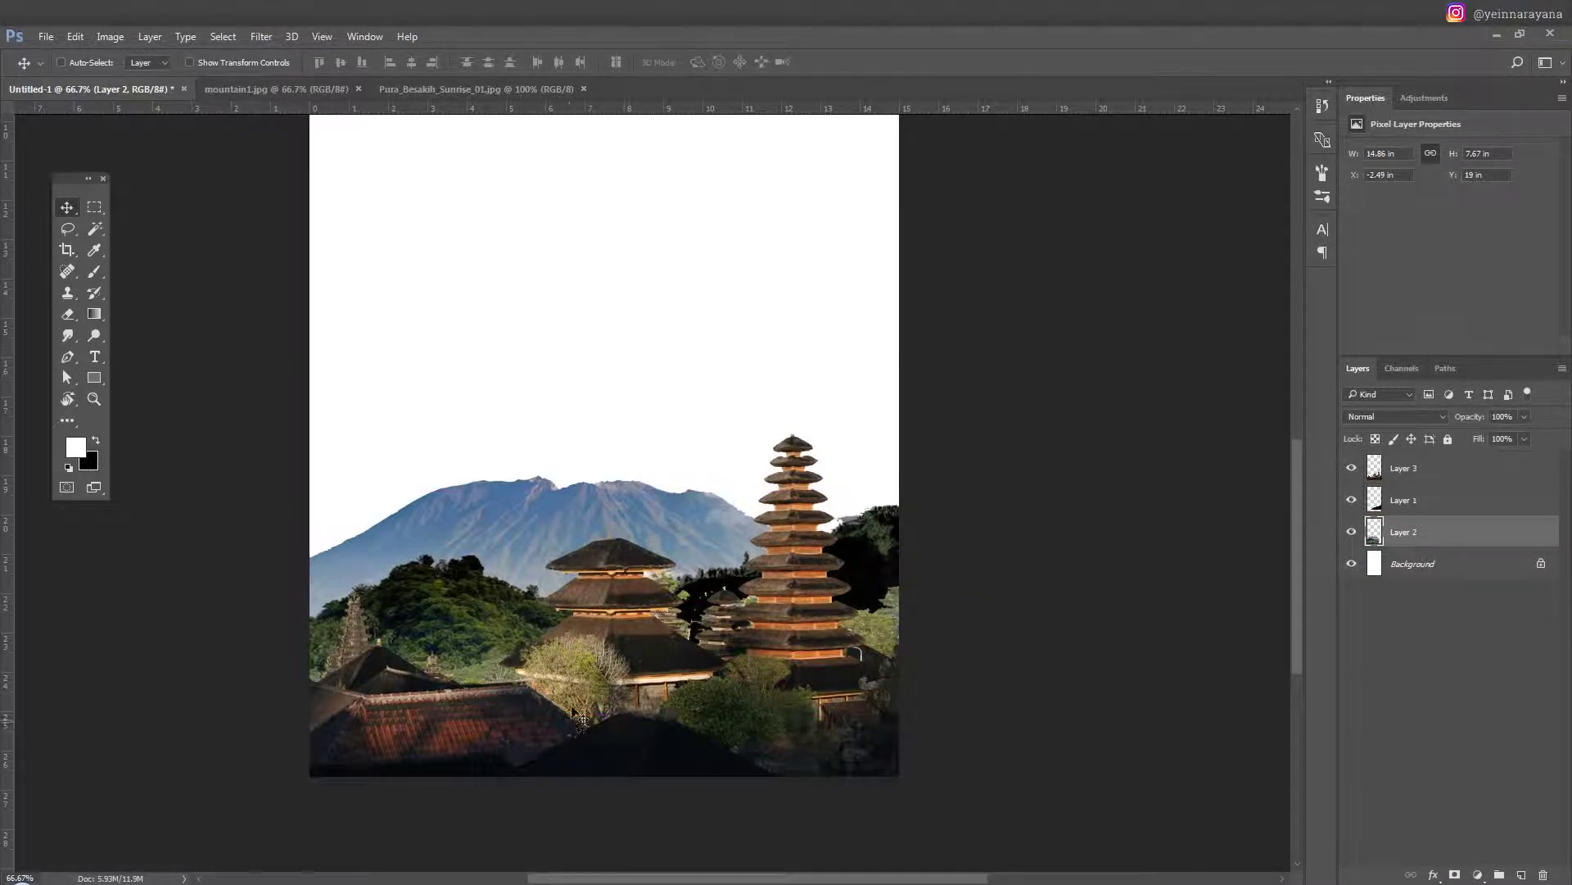
Move Layer 2 up and delete the lassoed hillside from the temple layer.
drag(580, 718, 512, 487)
click(1403, 467)
key(w)
key(ctrl+plus)
key(ctrl+plus)
key(ctrl+plus)
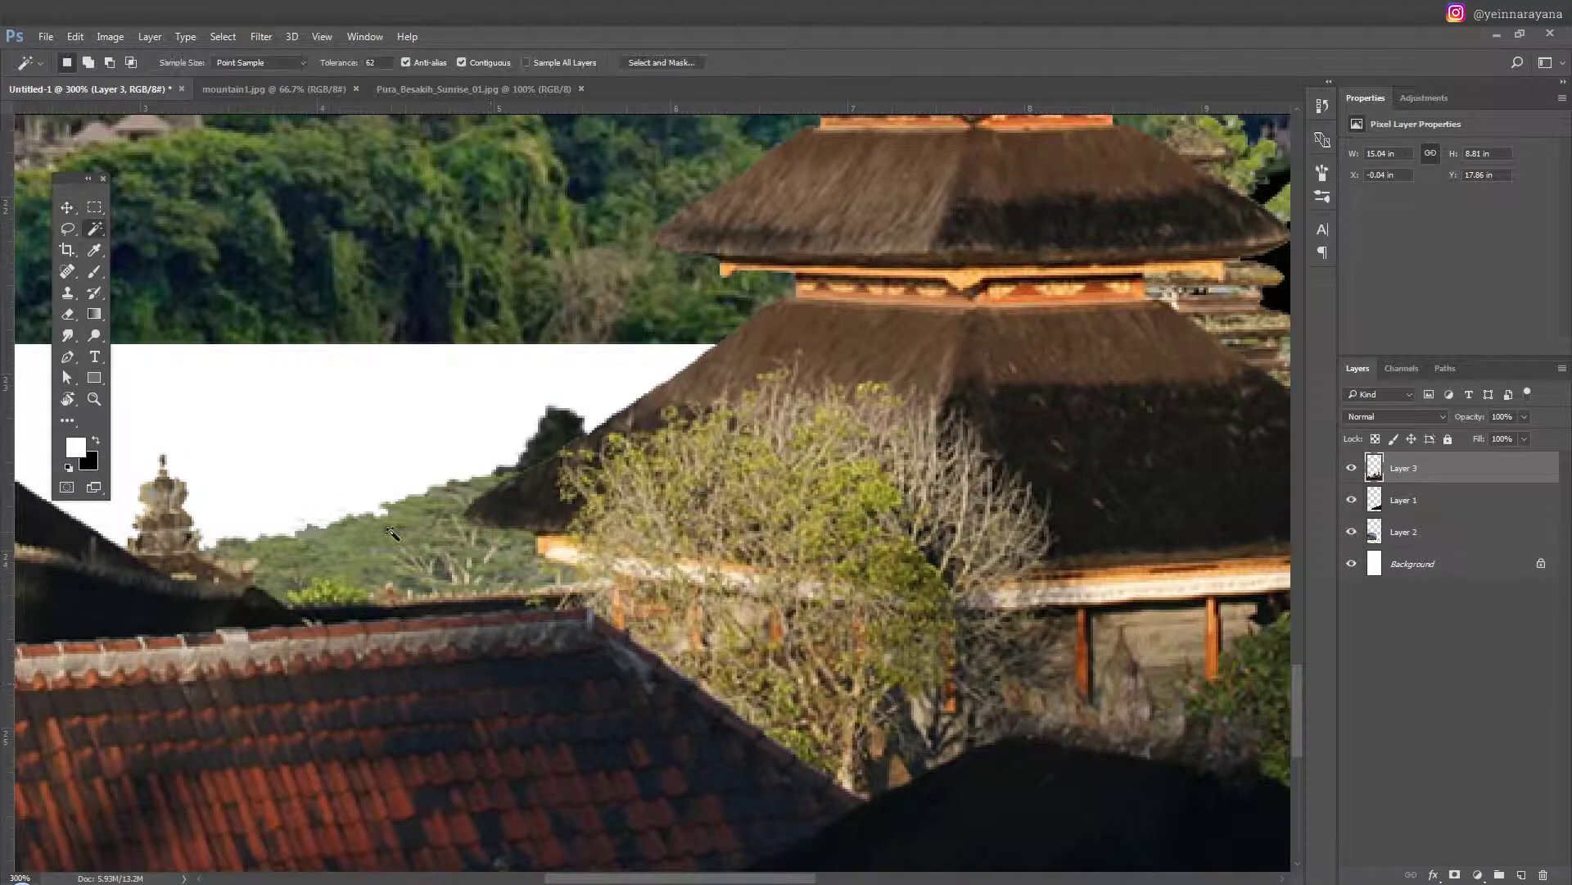
key(l)
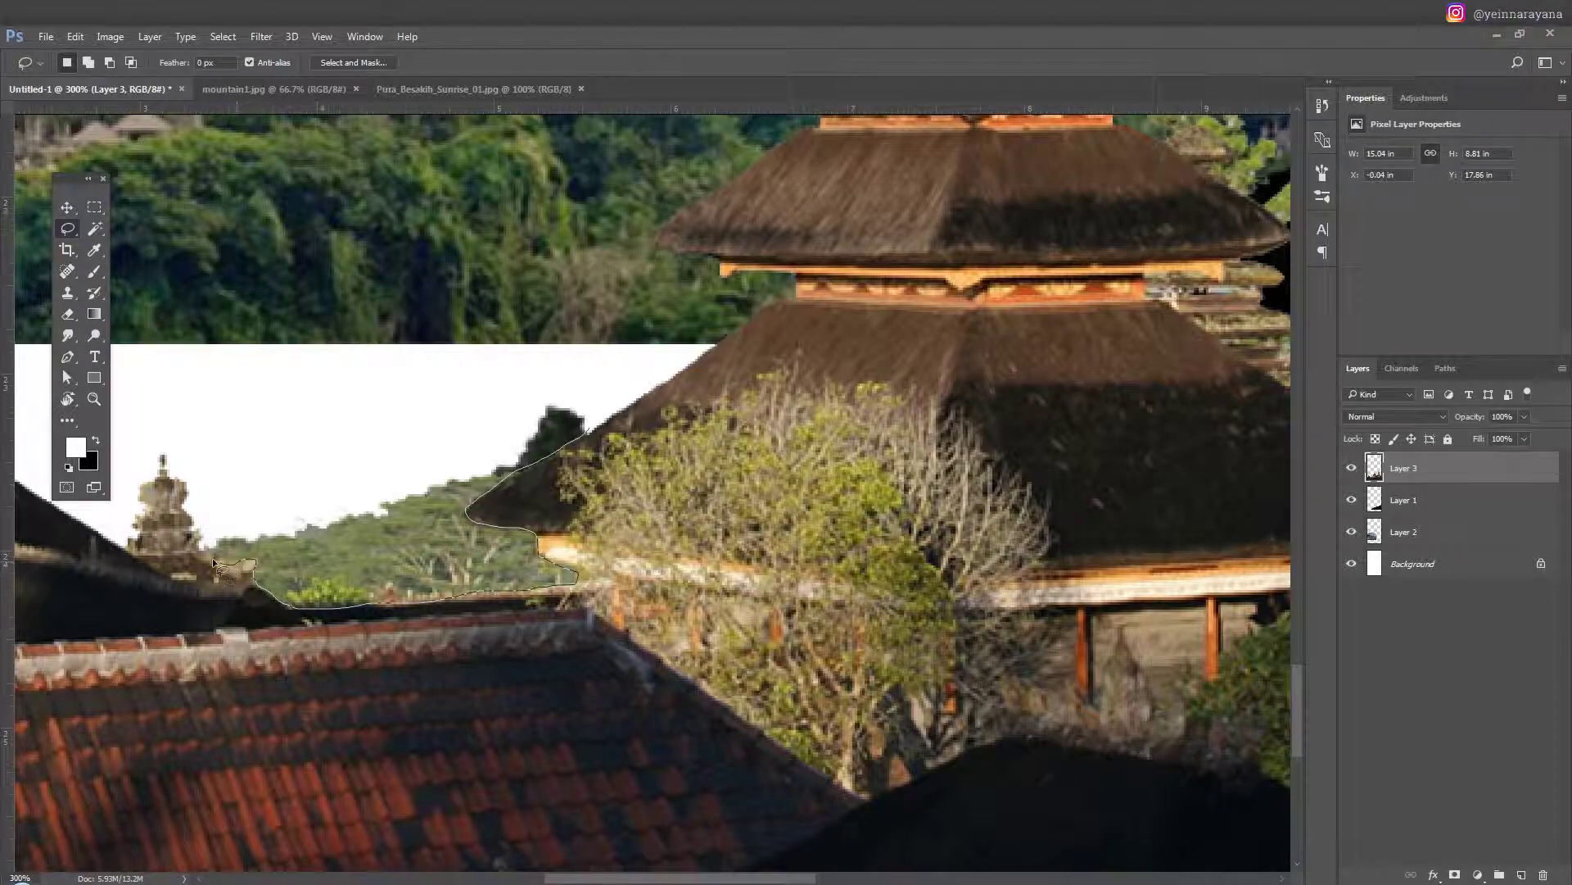
drag(517, 351, 516, 352)
key(ctrl+minus)
key(ctrl+minus)
key(ctrl+minus)
key(v)
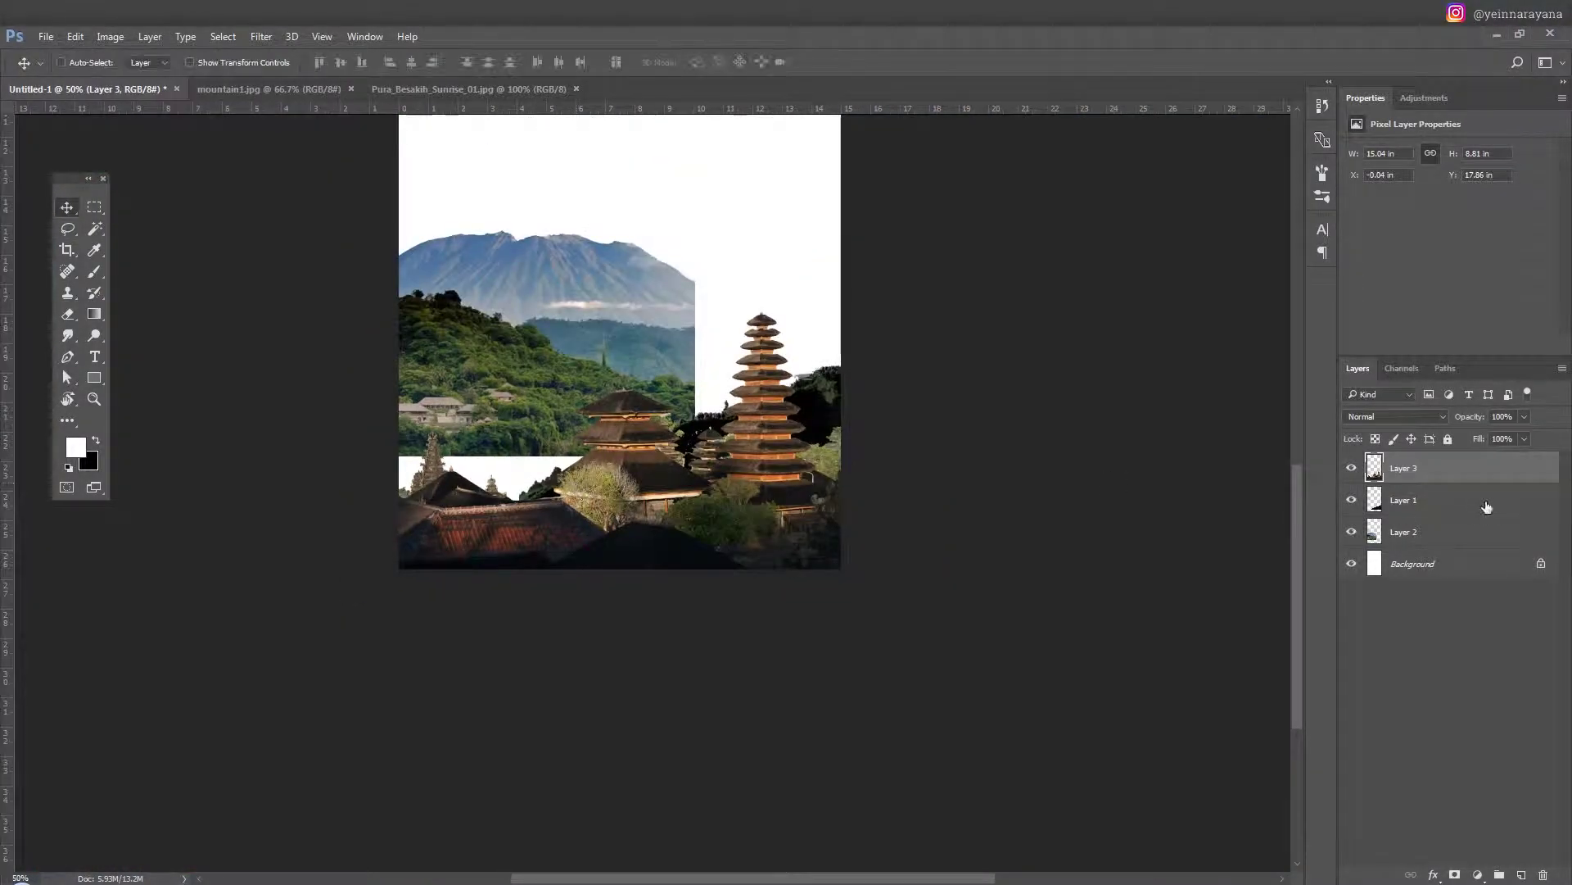
Darken the temple with Curves and Hue/Saturation (Hue +32, Saturation -43, Lightness -21), then lower the mountain.
key(ctrl+m)
drag(1112, 303, 1110, 371)
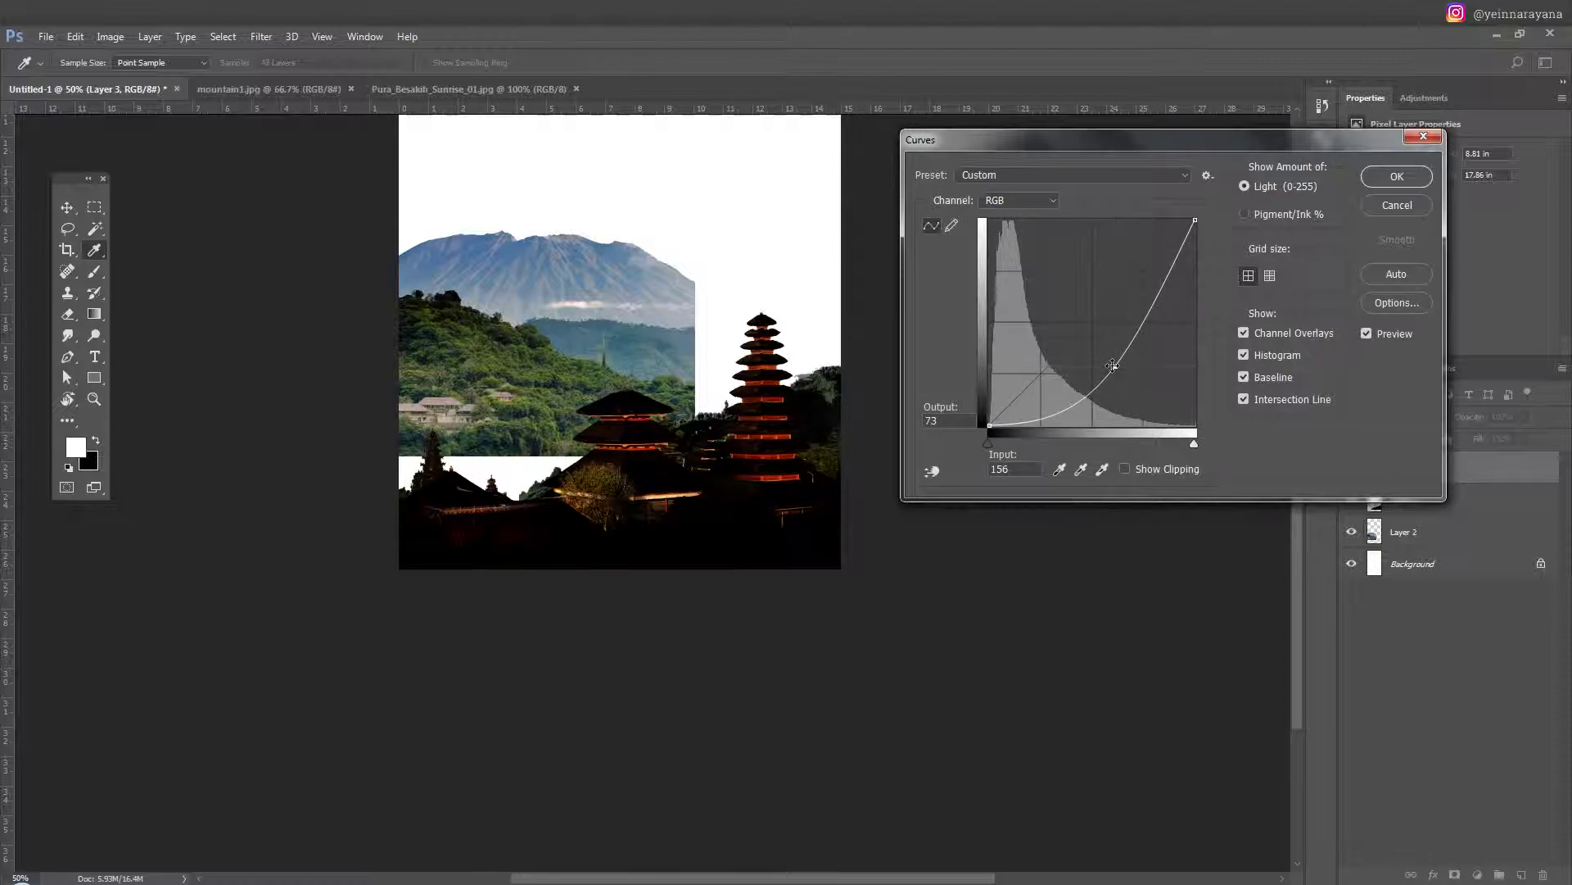
key(Return)
key(ctrl+u)
mouse_move(1140, 676)
mouse_down()
mouse_move(1156, 676)
mouse_move(1062, 714)
mouse_up()
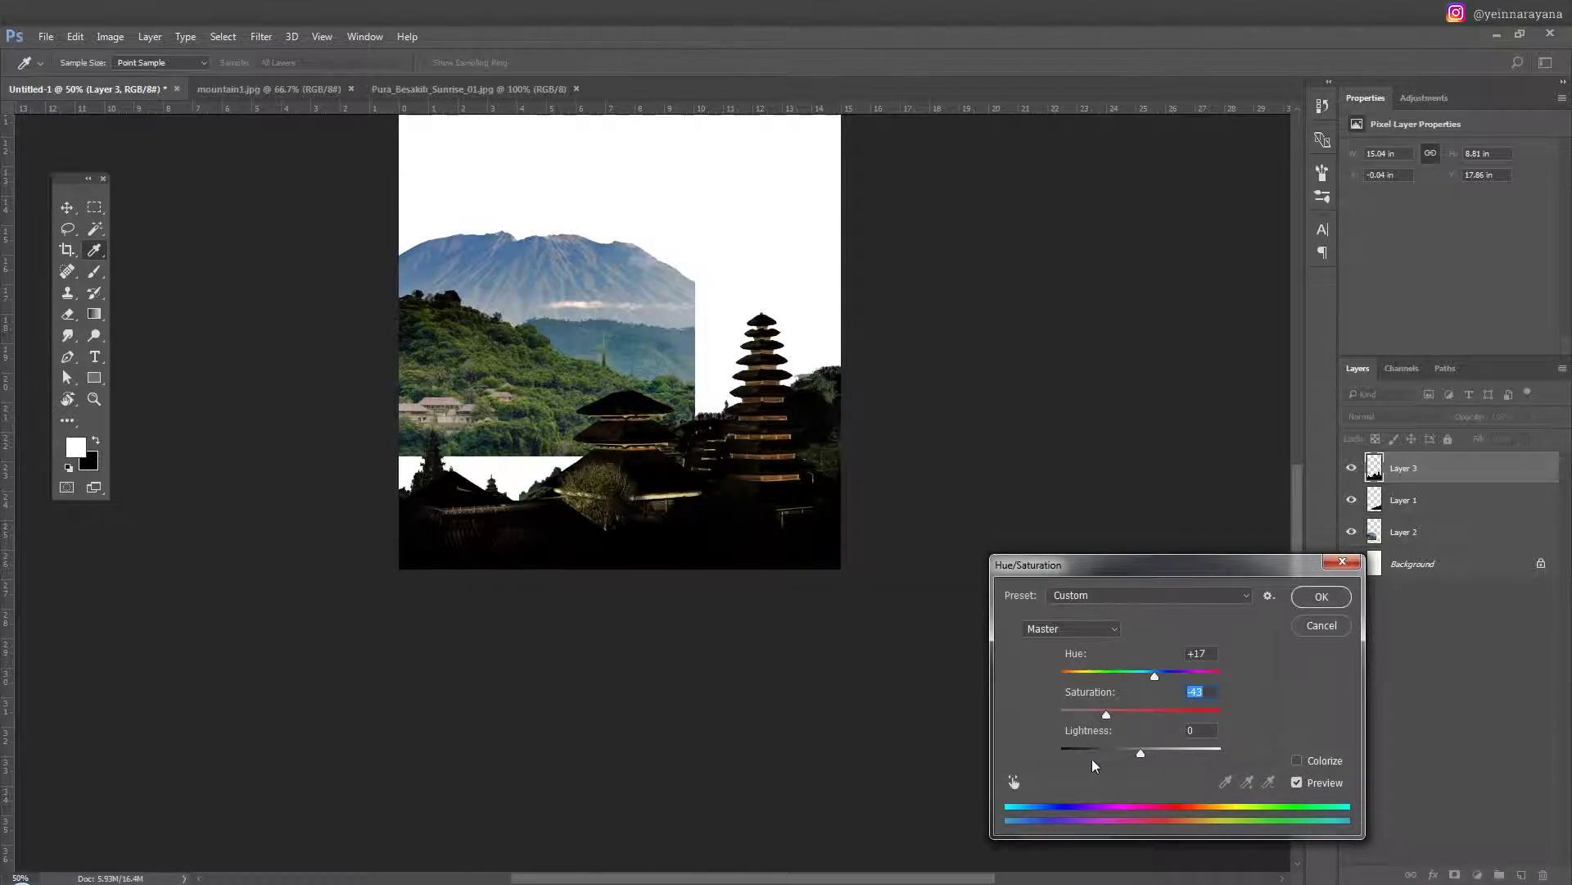
drag(1141, 753, 1134, 753)
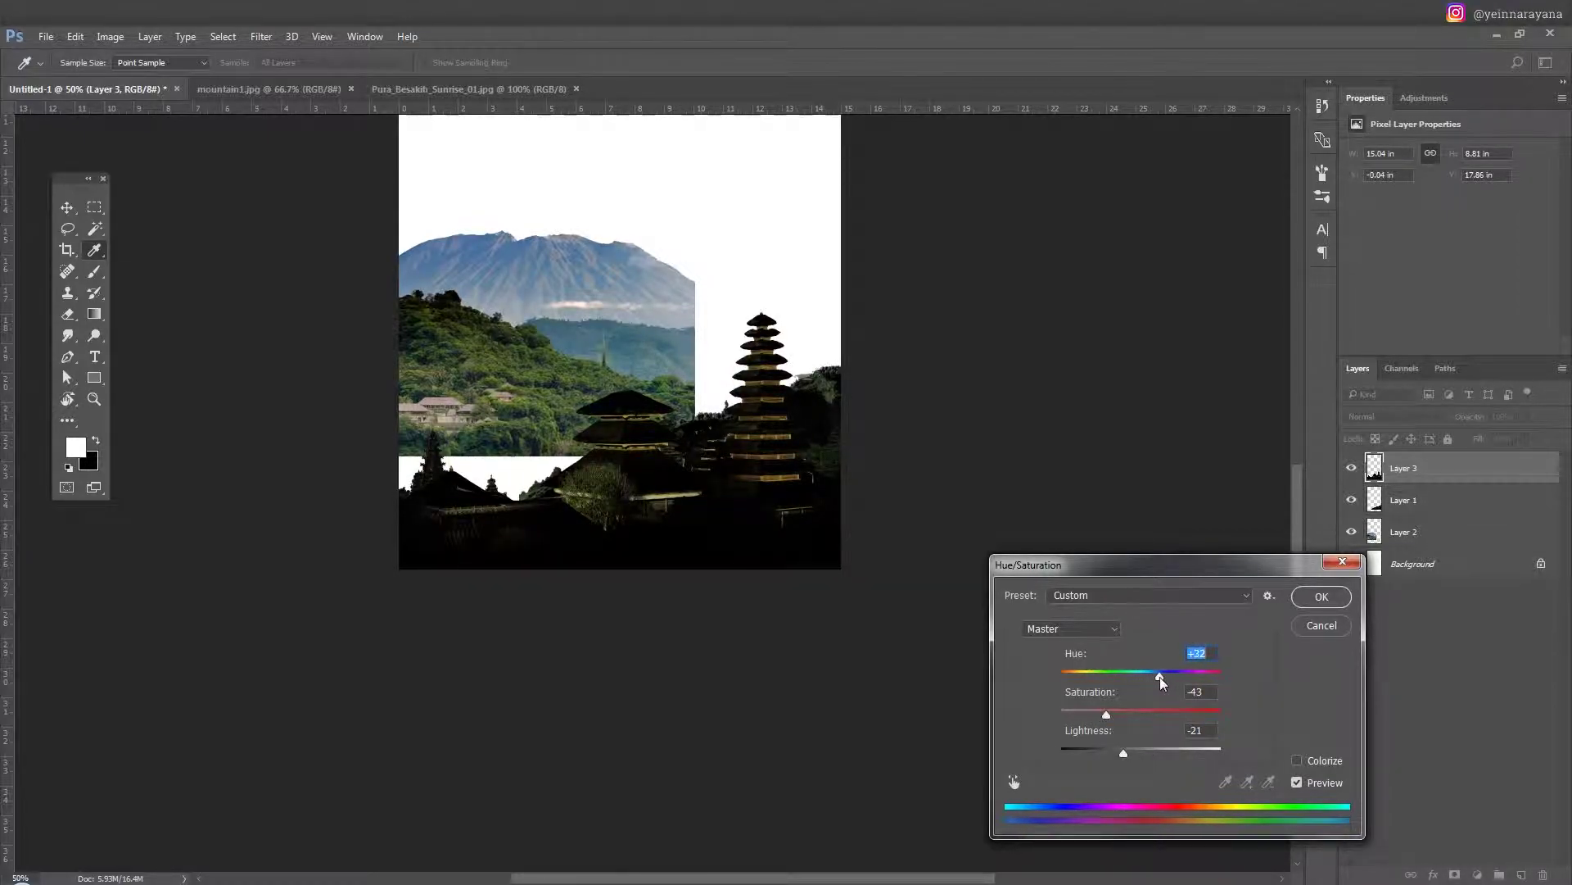
click(1322, 597)
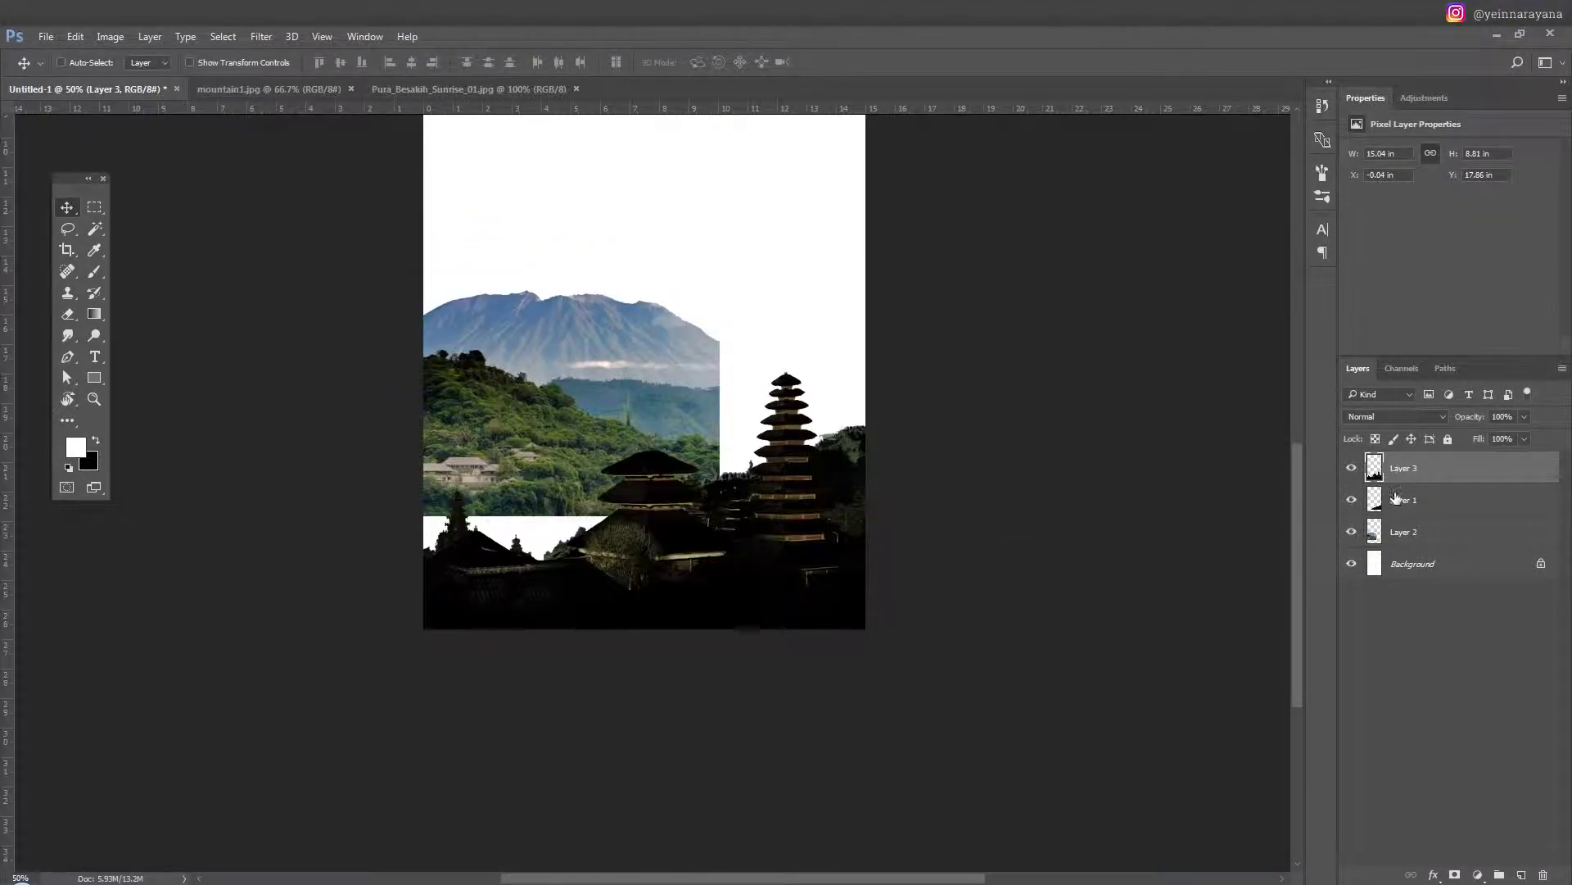
click(1404, 532)
mouse_move(680, 447)
mouse_down()
mouse_move(670, 518)
mouse_move(682, 473)
mouse_up()
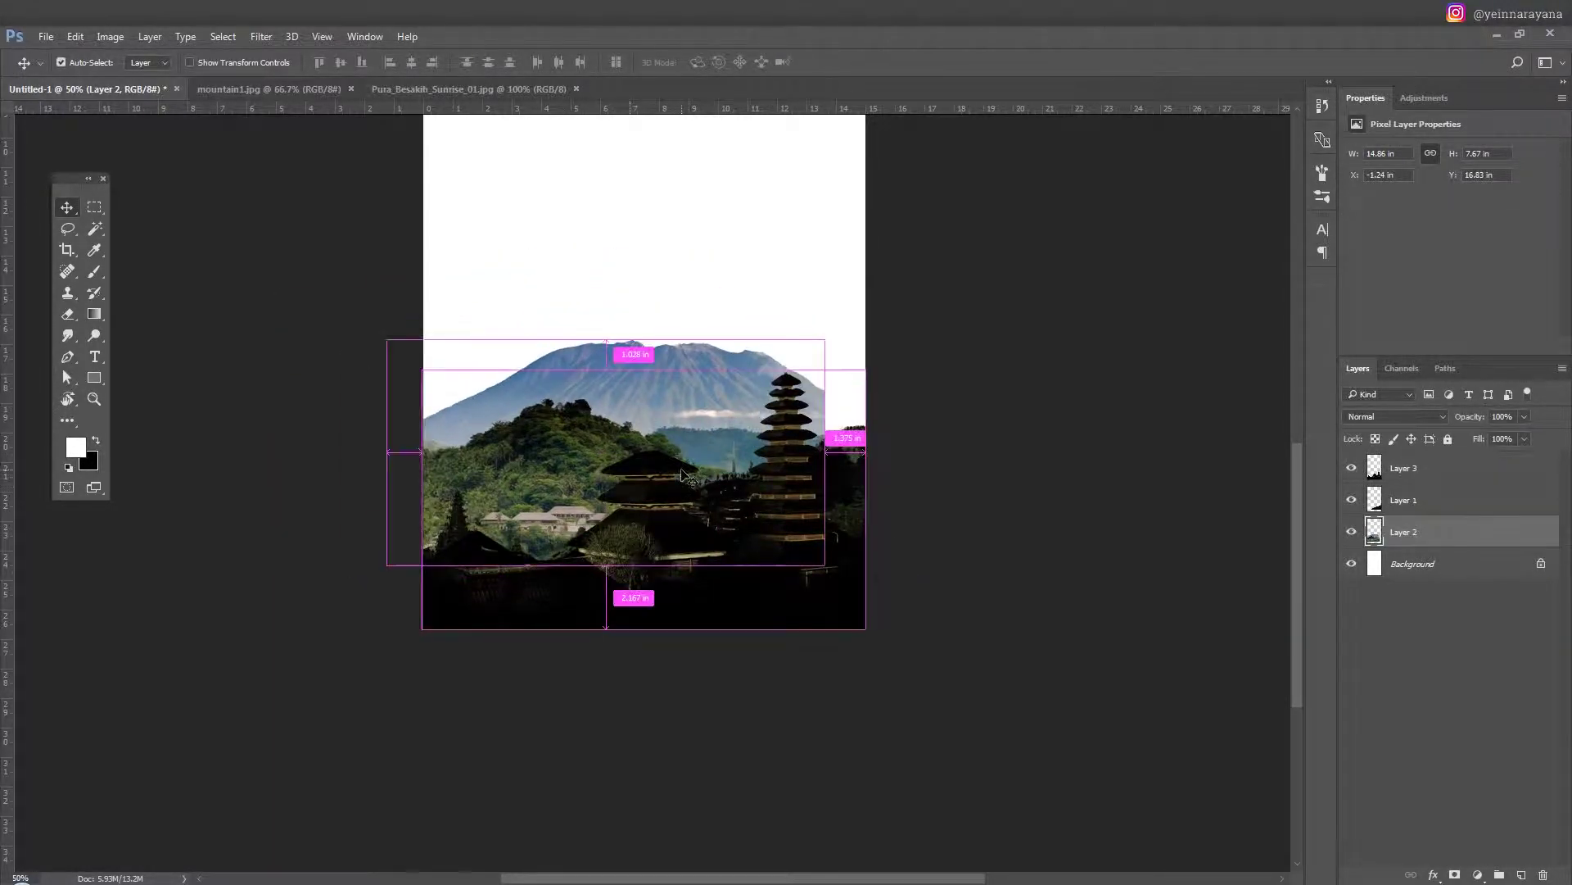
Desaturate the mountain (Saturation -79, Lightness -9), move it down-left, and hide both temple layers.
key(ctrl+u)
drag(1140, 710, 1070, 715)
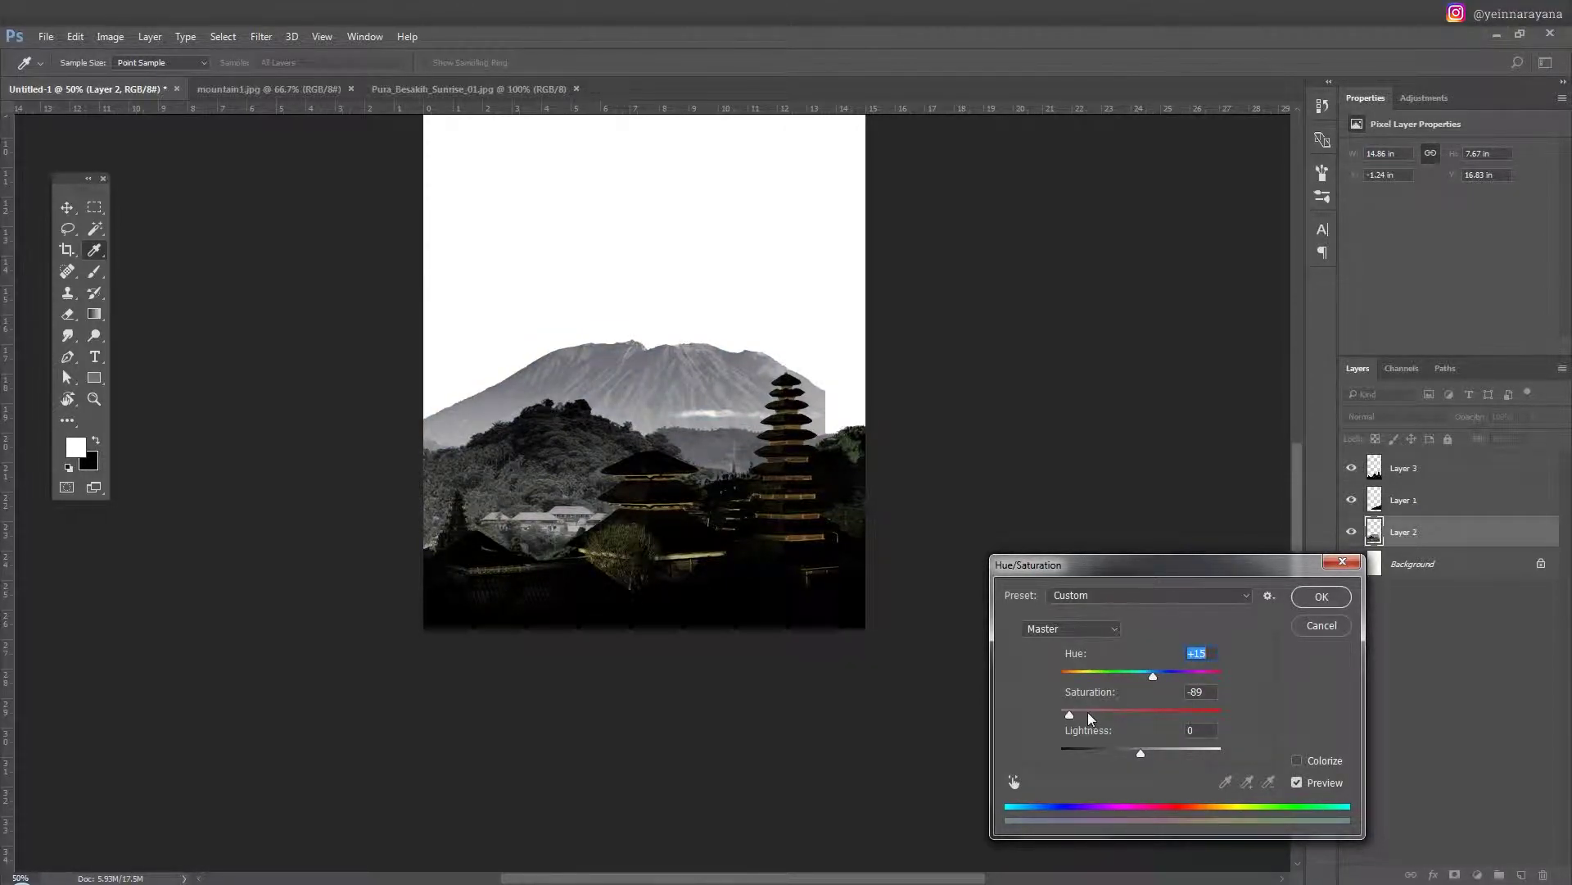
drag(1070, 714, 1134, 752)
click(1321, 596)
key(v)
mouse_move(716, 444)
mouse_down()
mouse_move(671, 492)
mouse_move(674, 470)
mouse_up()
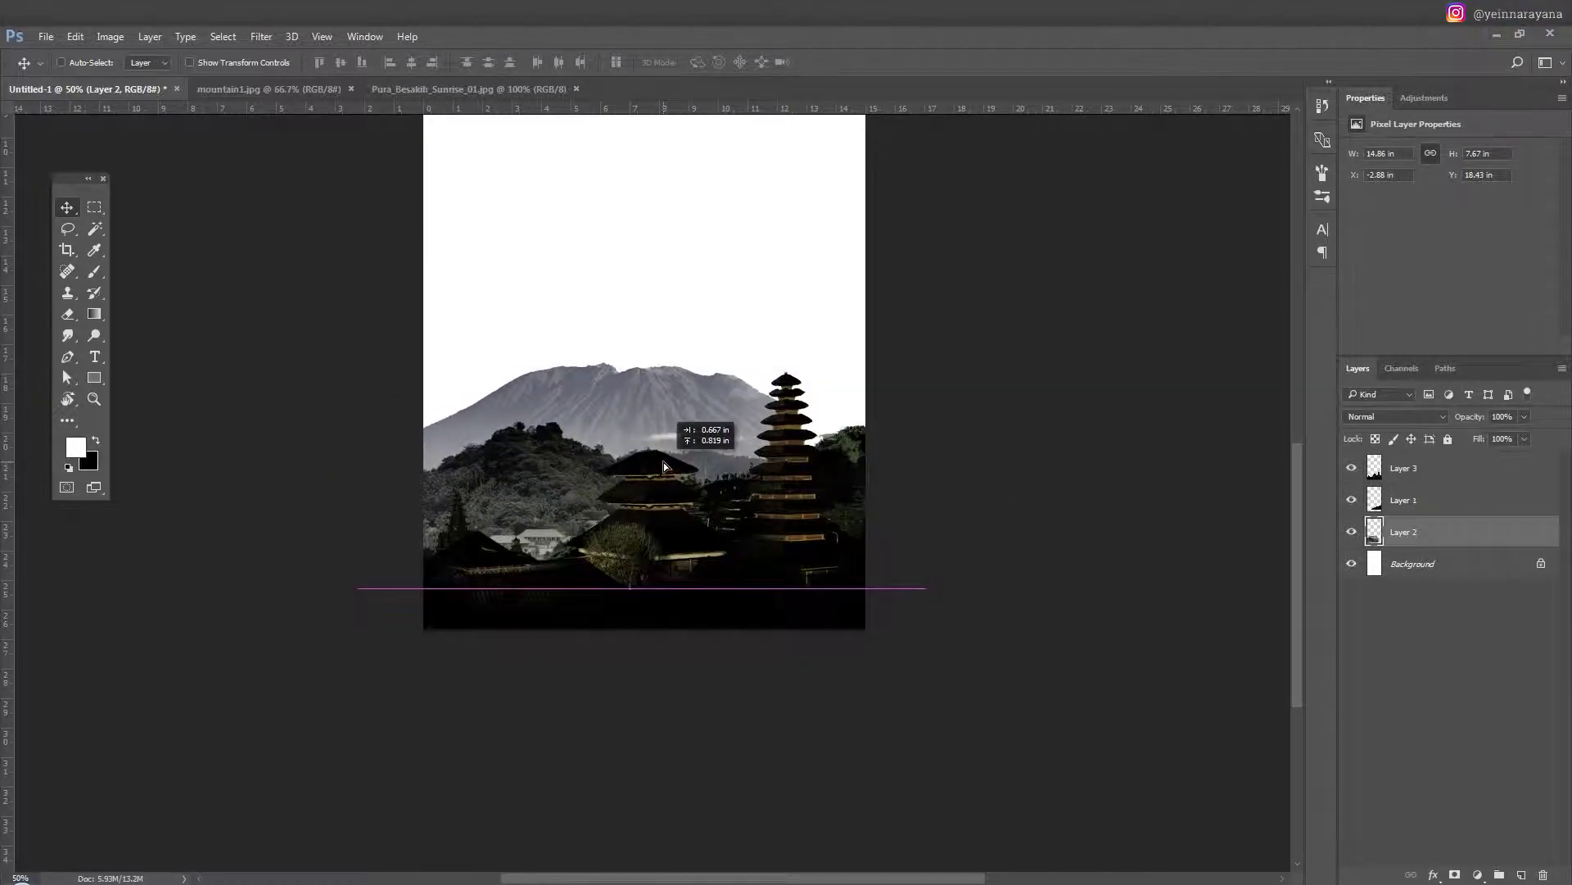
drag(1352, 500, 1352, 467)
scroll(847, 446, up, 1)
Copy a lassoed mountain piece to Layer 4, flip it horizontally, and fit it at the right edge.
key(l)
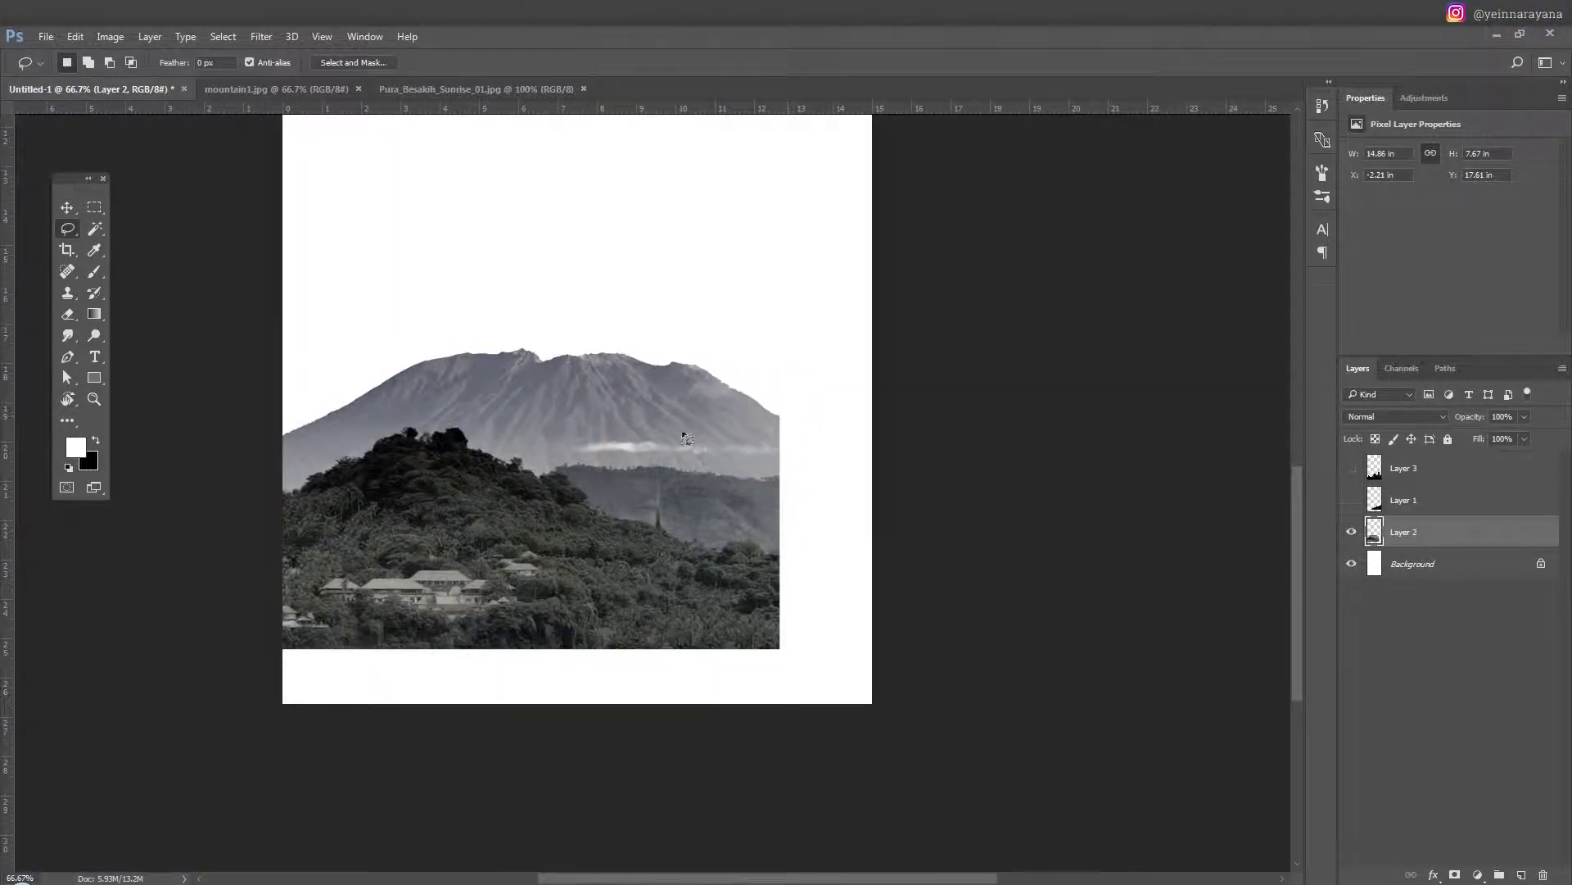
key(ctrl+j)
key(v)
drag(360, 401, 746, 405)
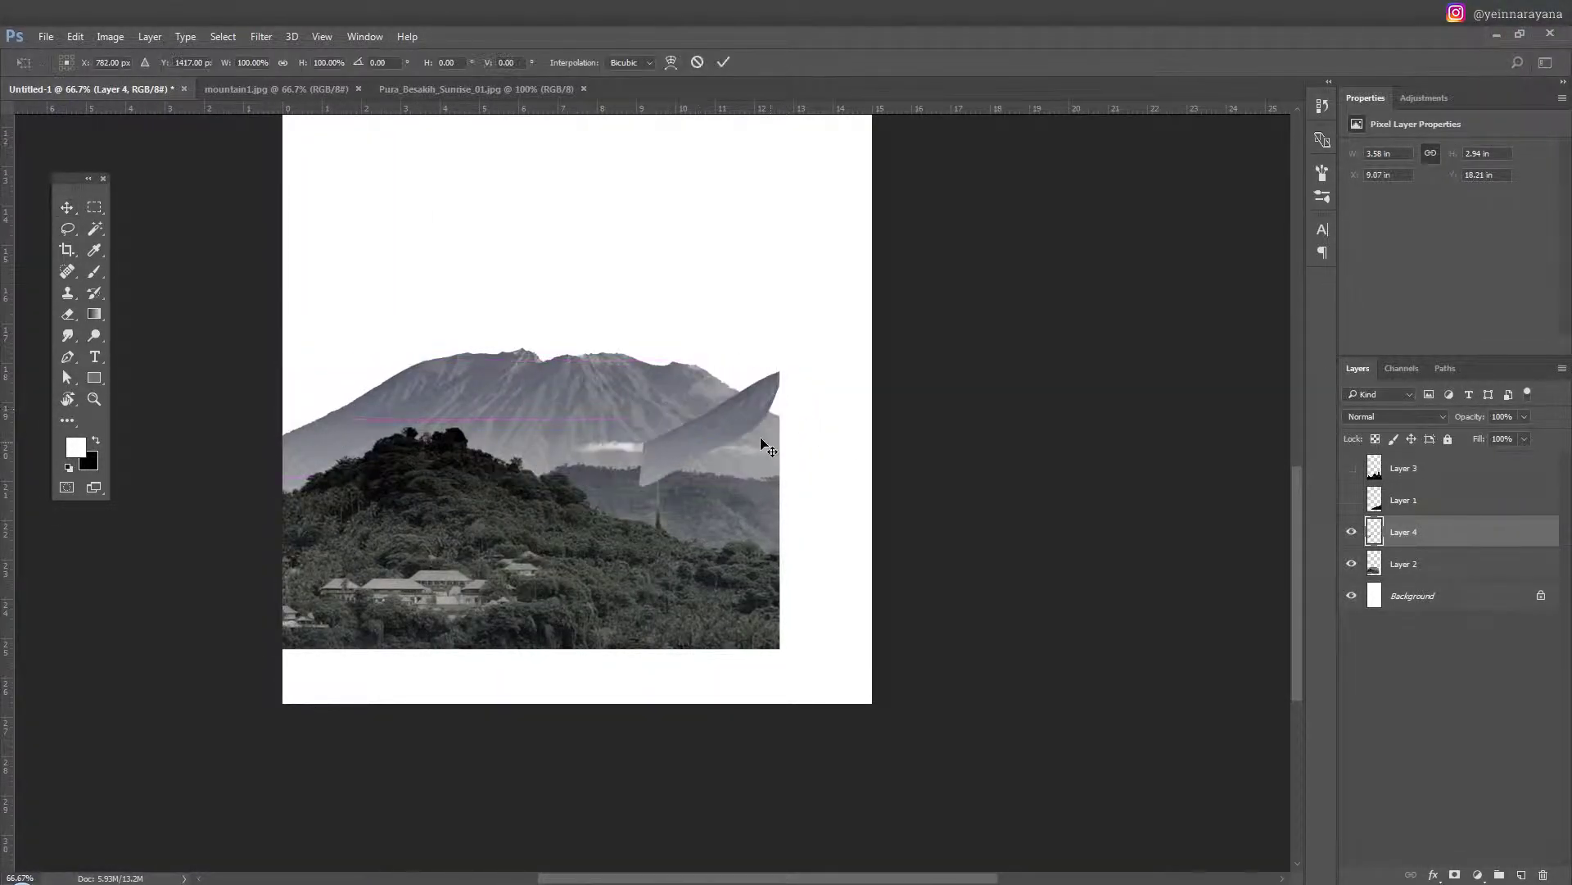
key(ctrl+t)
right_click(720, 435)
click(774, 696)
drag(796, 475, 782, 472)
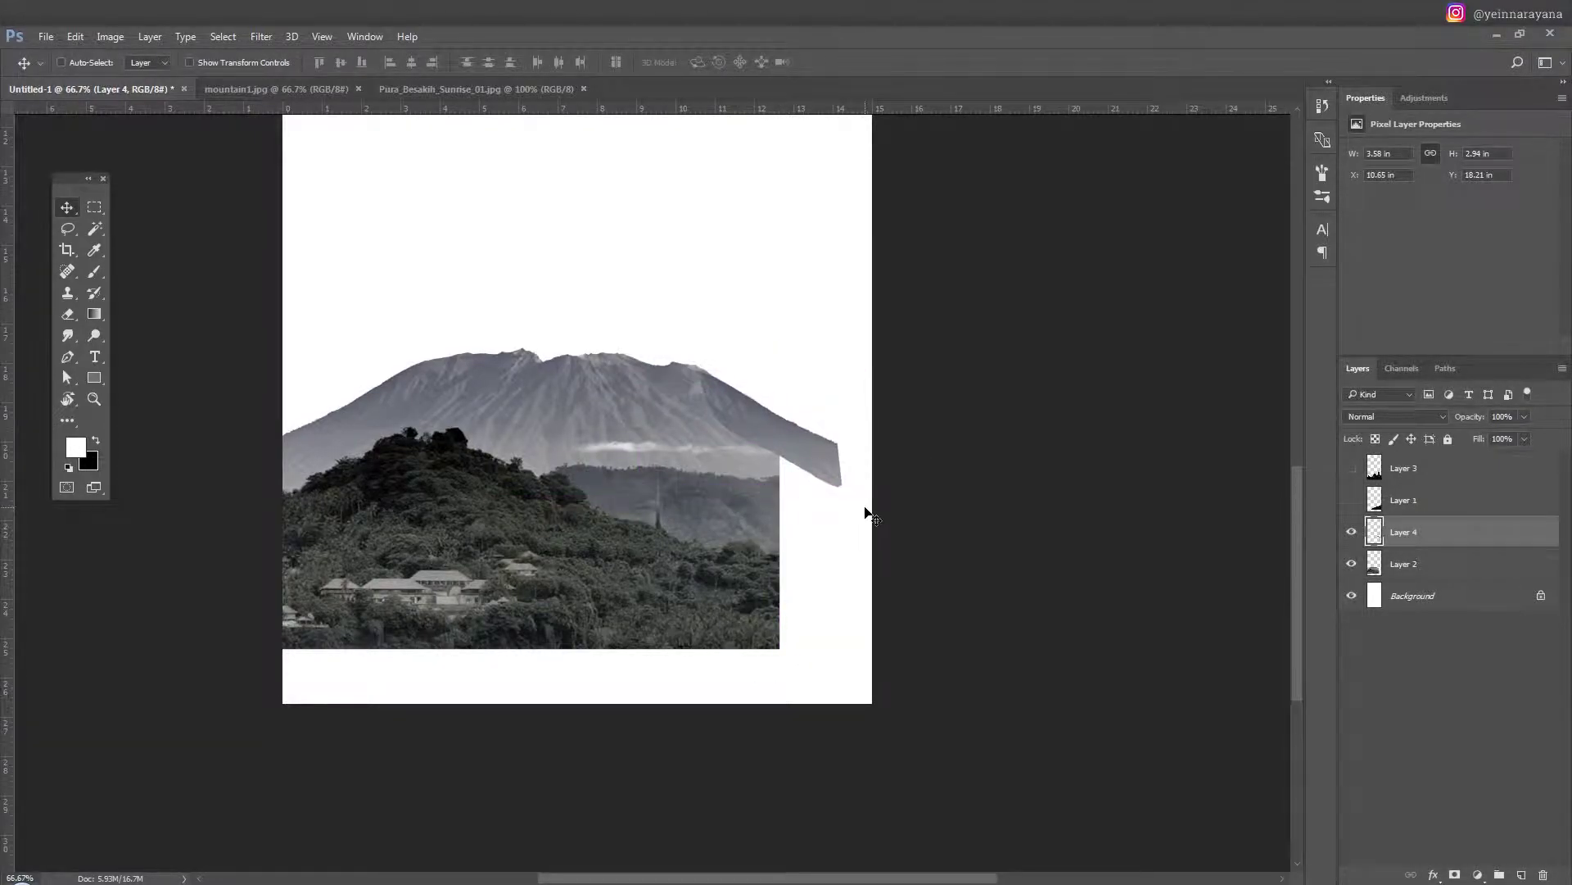
Blend the copied piece with a large soft Eraser at 100% and try a Hue/Saturation tweak.
text(e100)
key(Return)
right_click(703, 403)
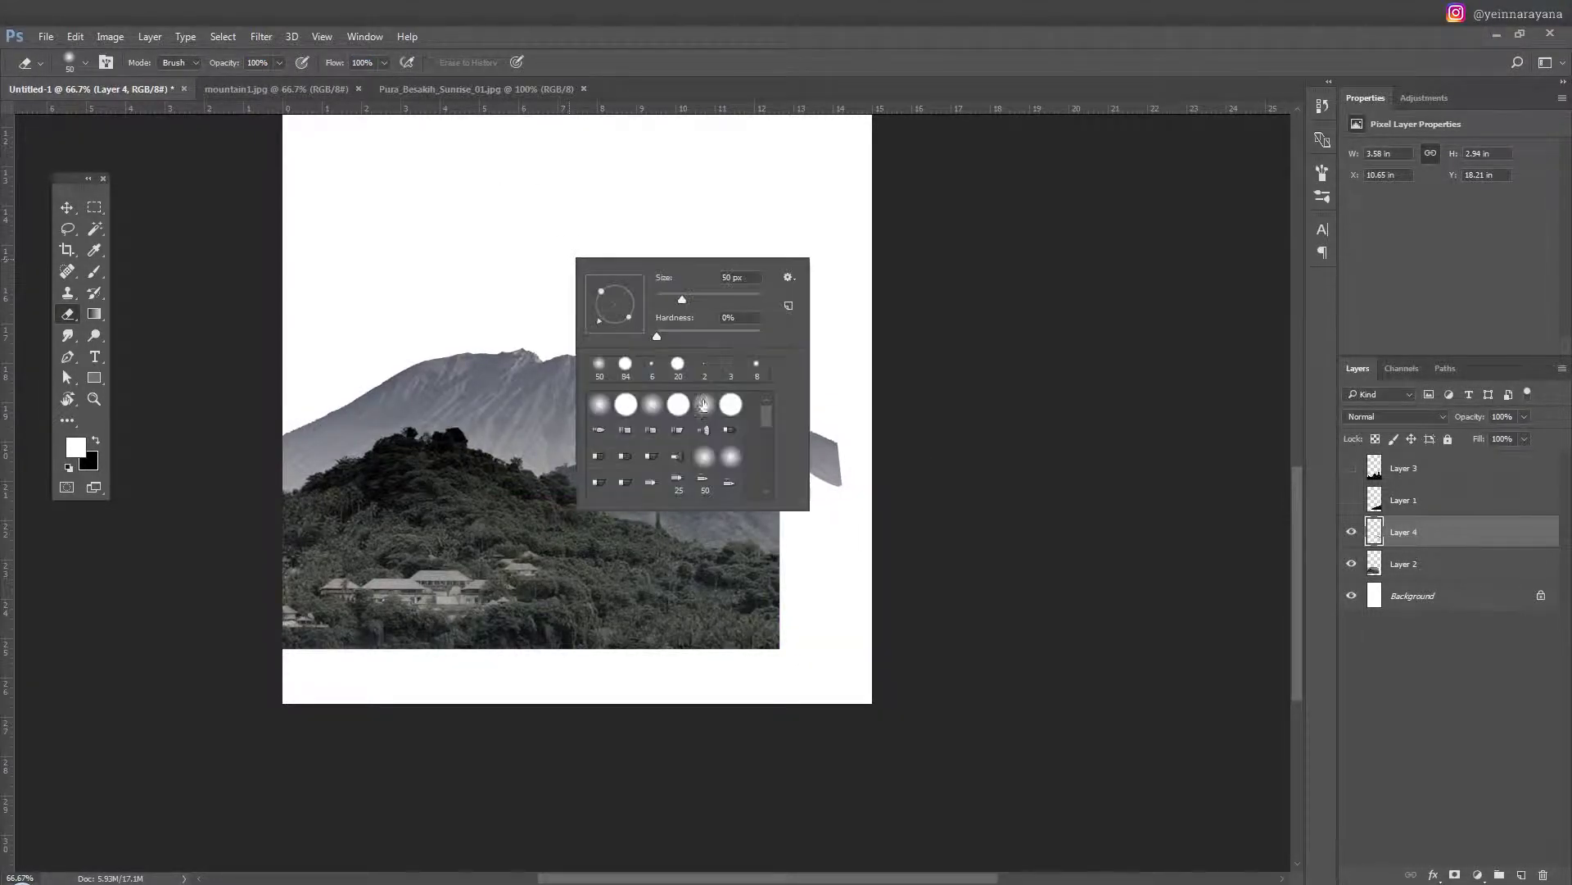
drag(679, 296, 684, 296)
key(Return)
key(v)
key(ctrl+u)
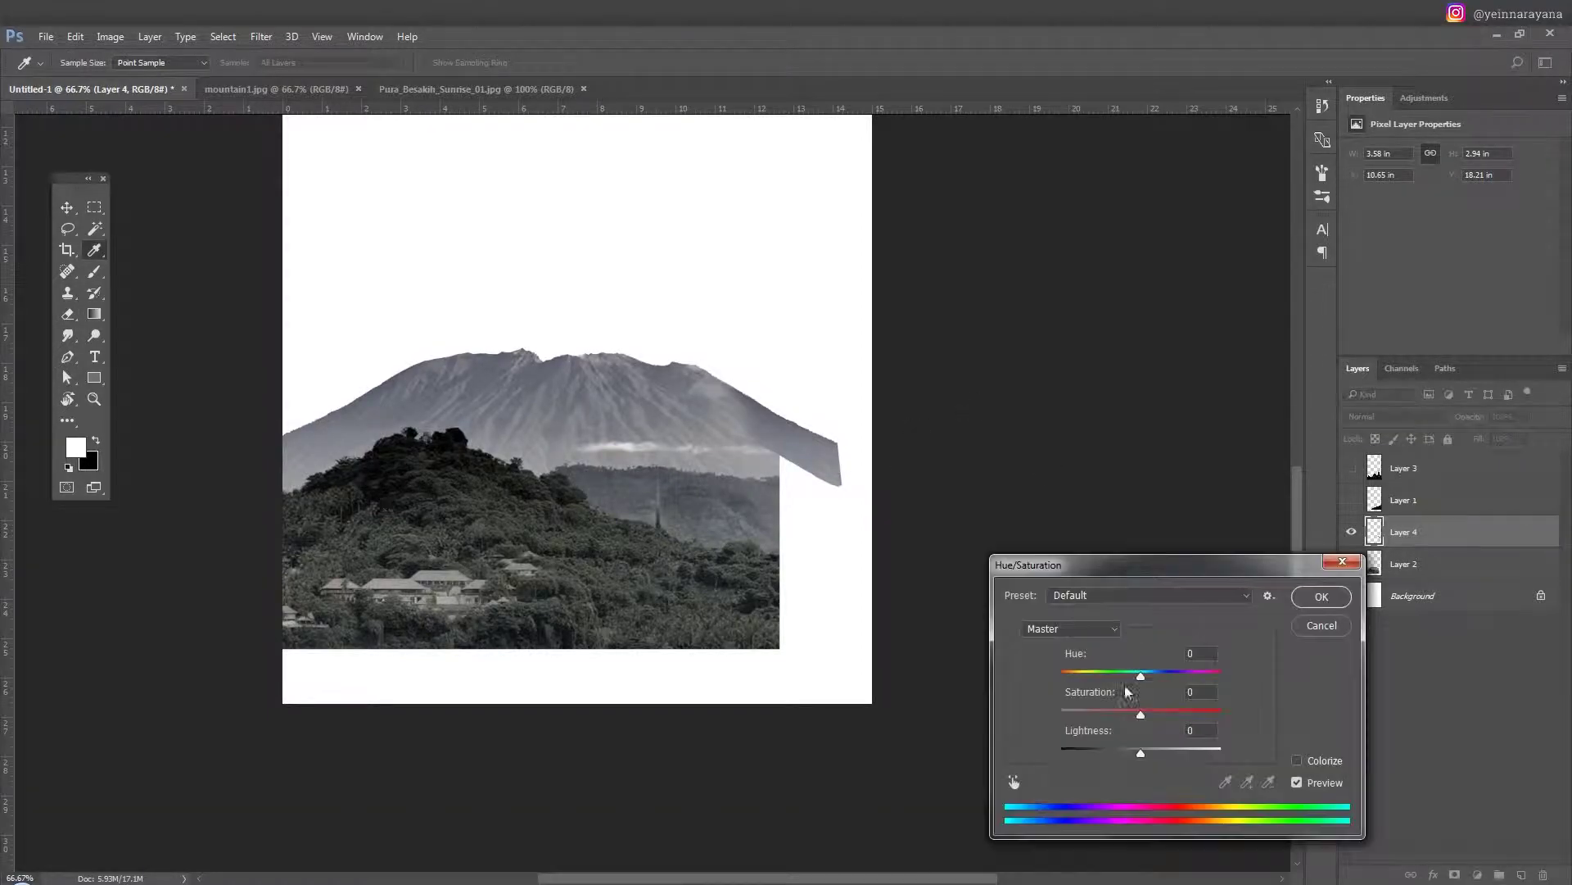
drag(1124, 711, 1157, 748)
key(Return)
Show the foliage and temple layers again and hide the copied mountain piece.
click(1351, 500)
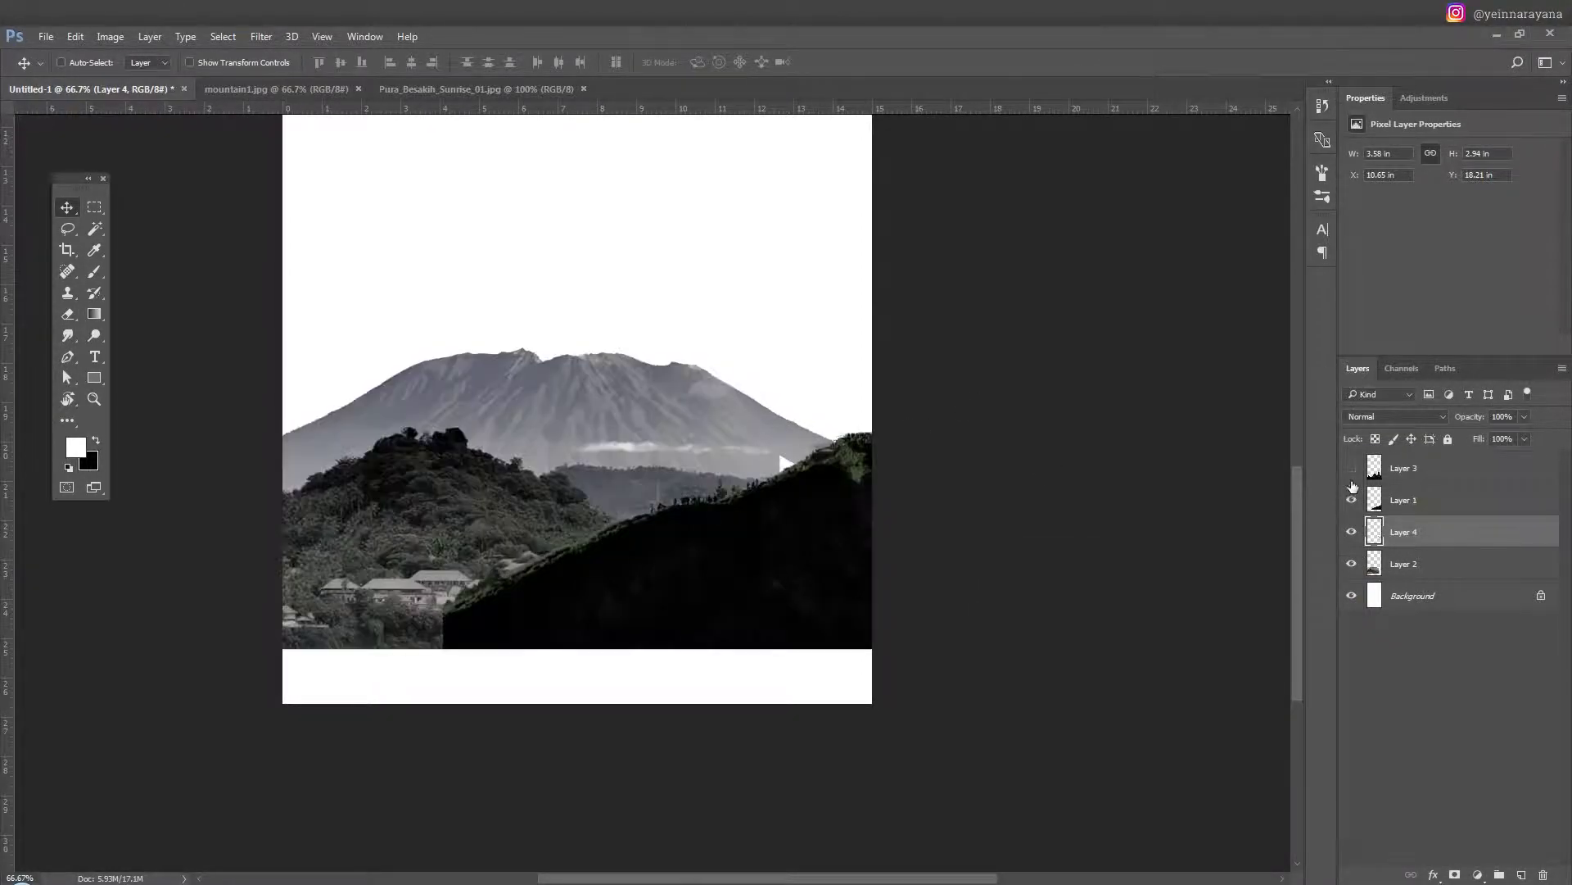
click(1352, 468)
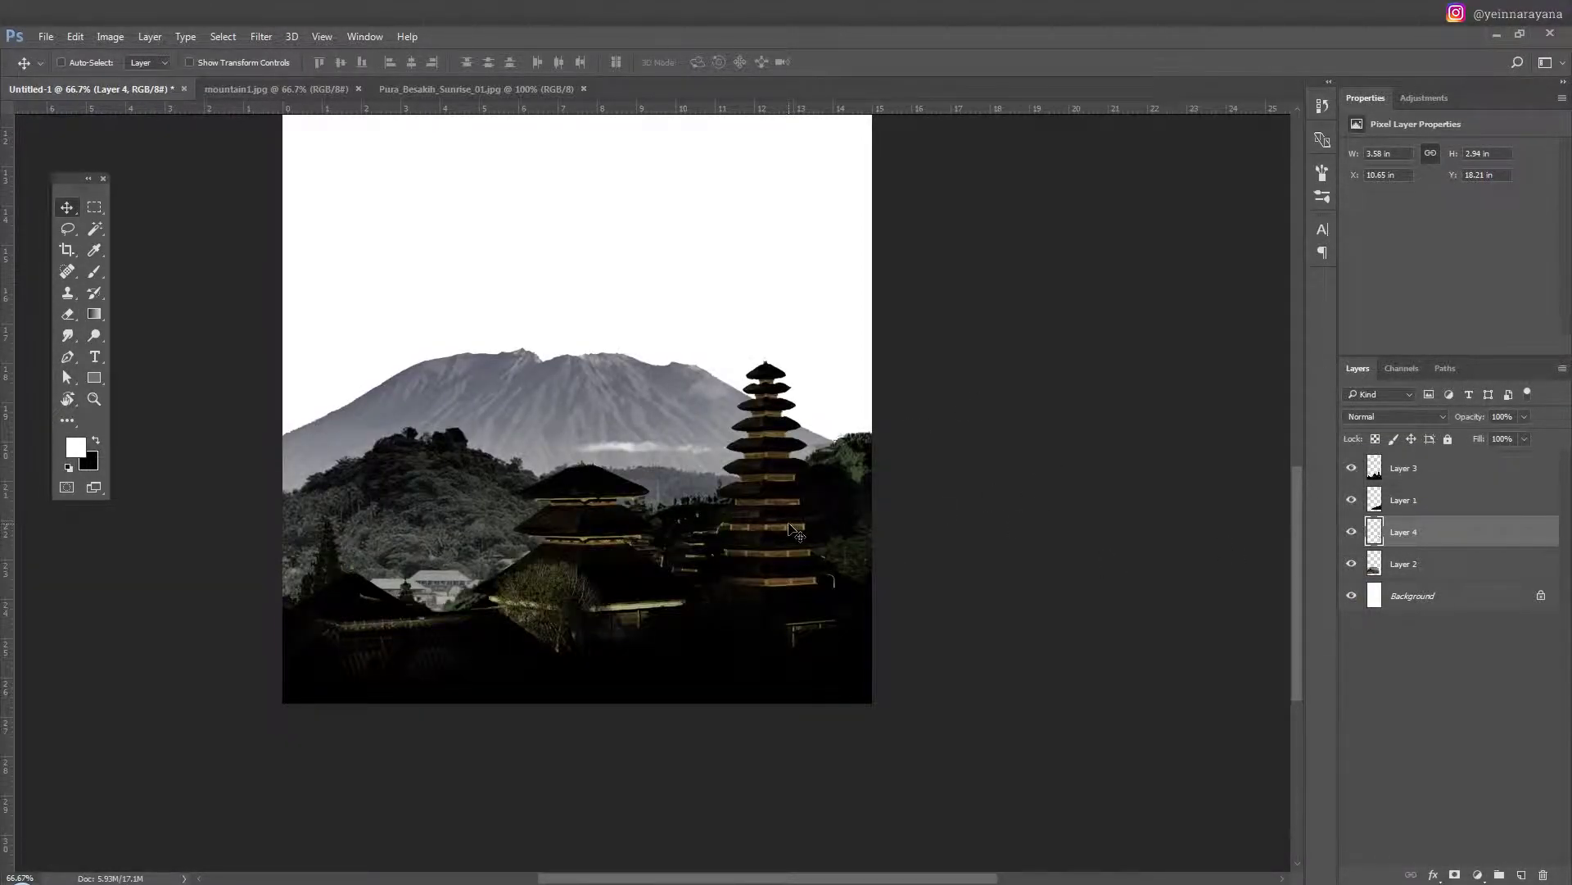
click(1351, 532)
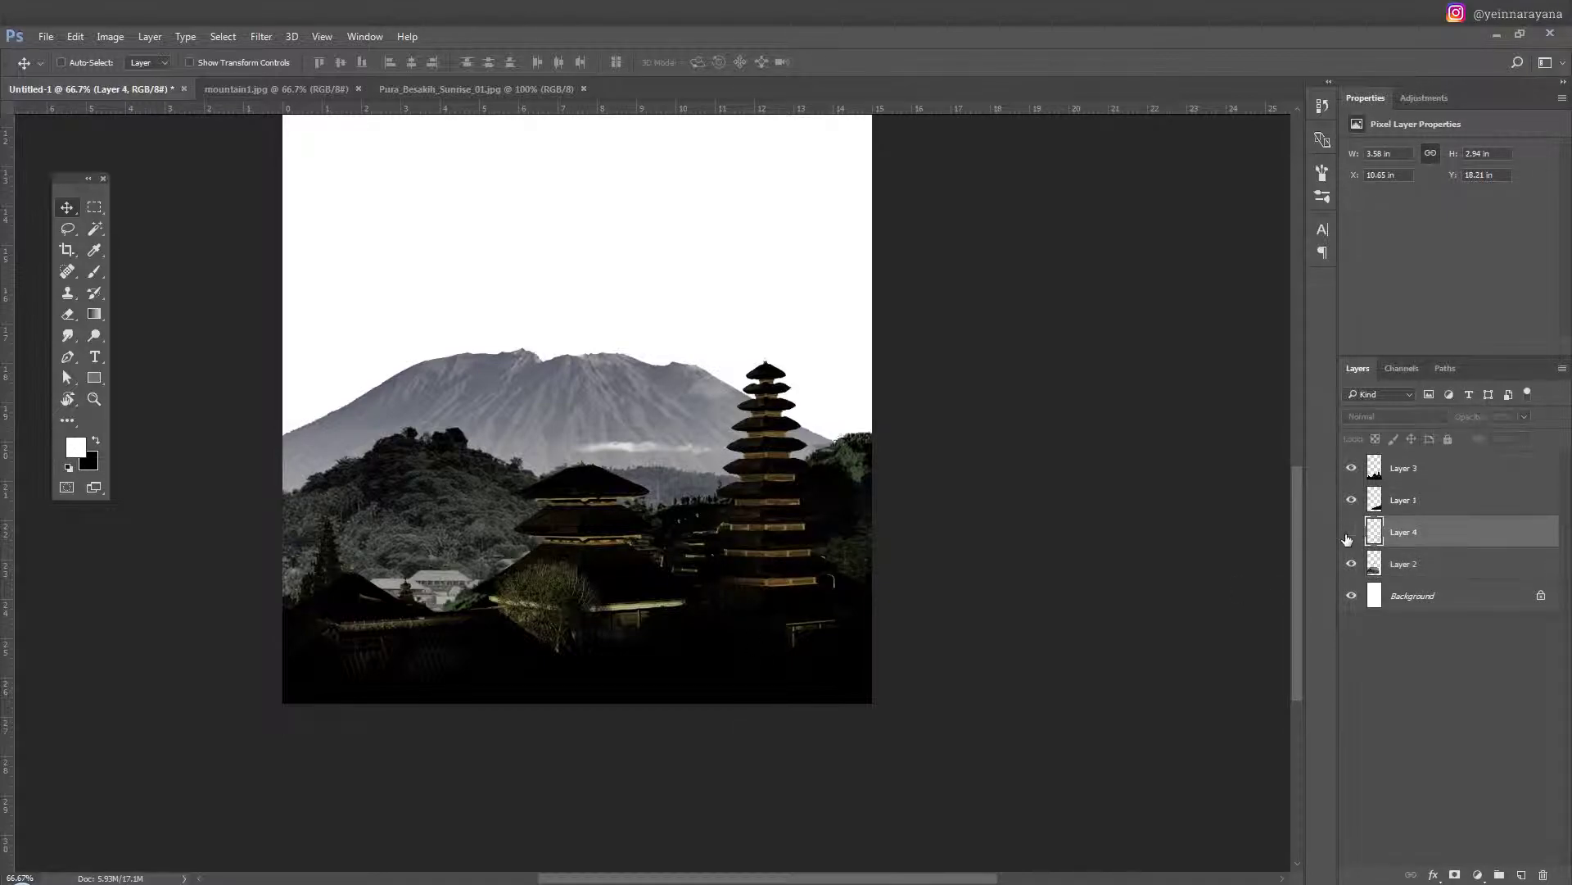
Paint soft white mist over the left hills and village on a new layer.
key(ctrl+shift+n)
key(Return)
key(b)
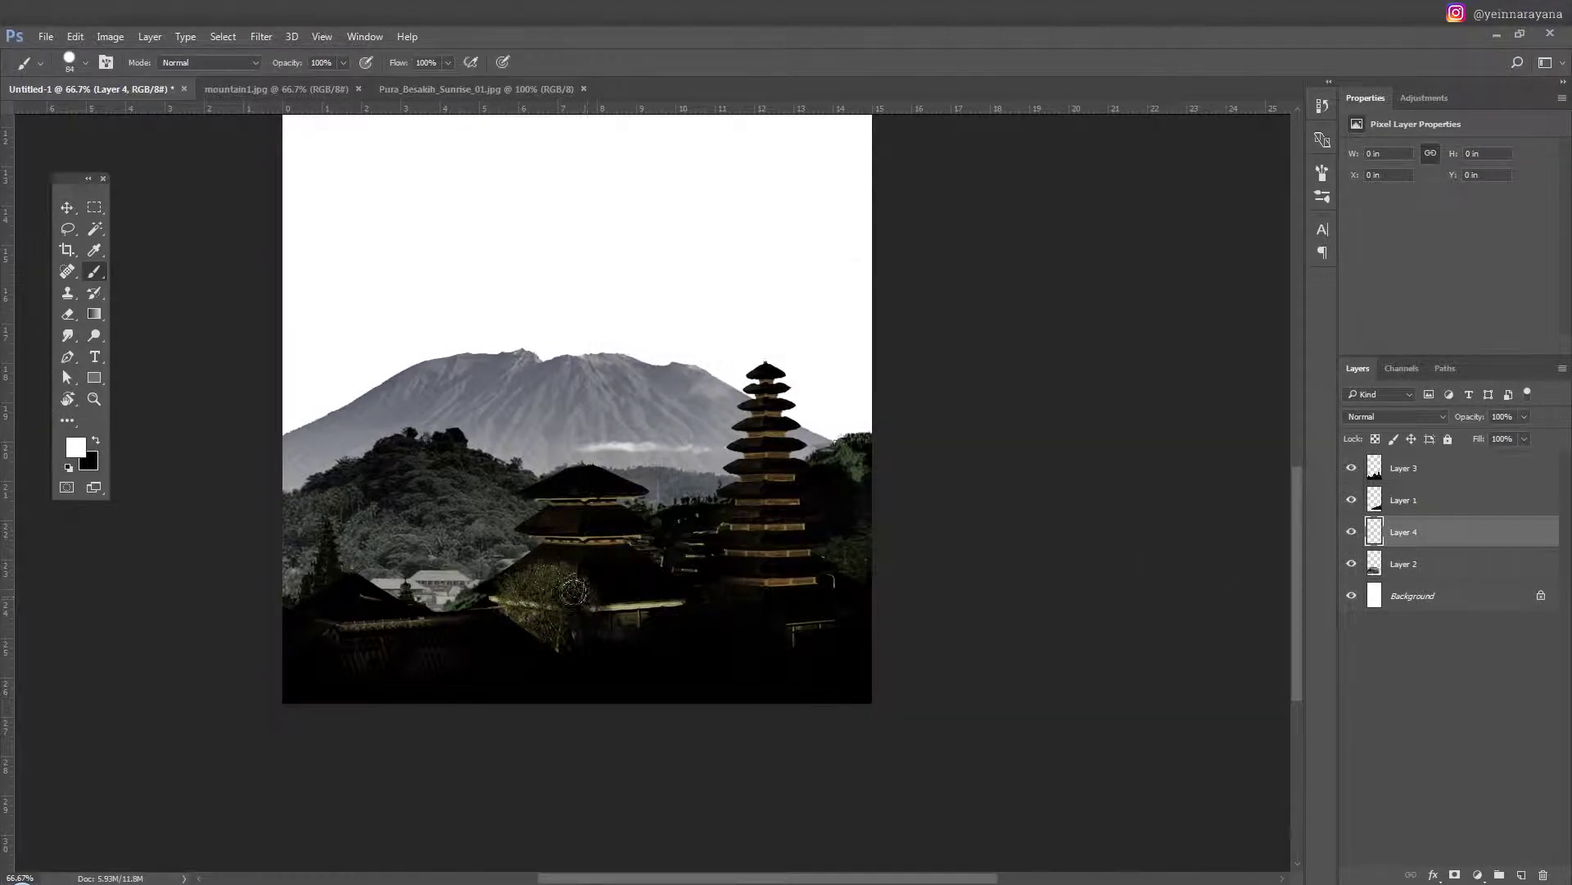
right_click(566, 562)
double_click(602, 647)
drag(459, 799, 593, 748)
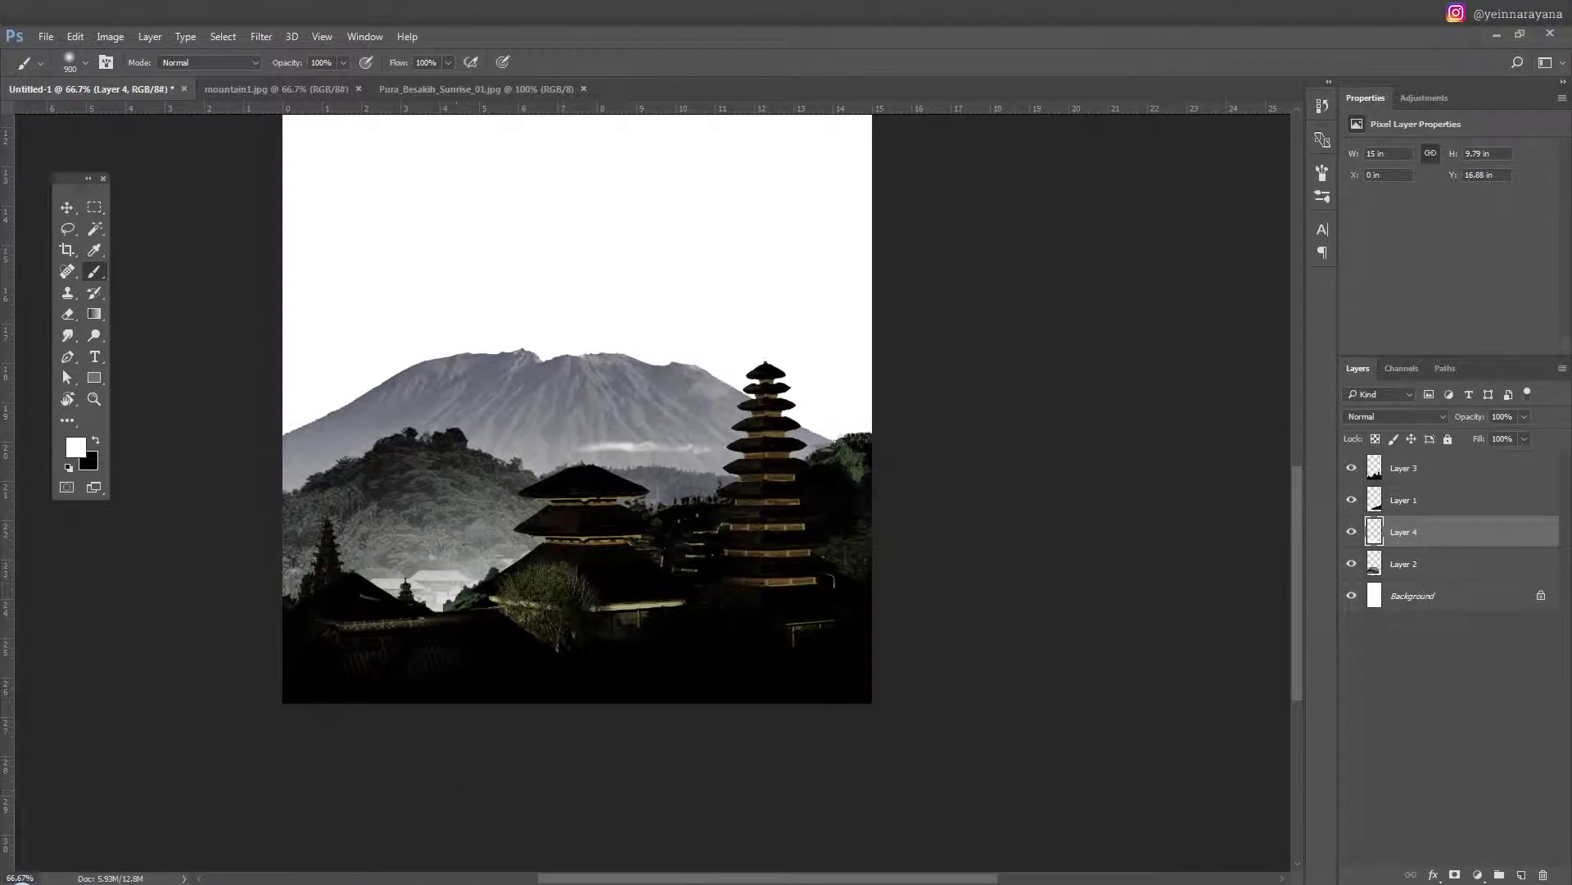
key(v)
click(1432, 499)
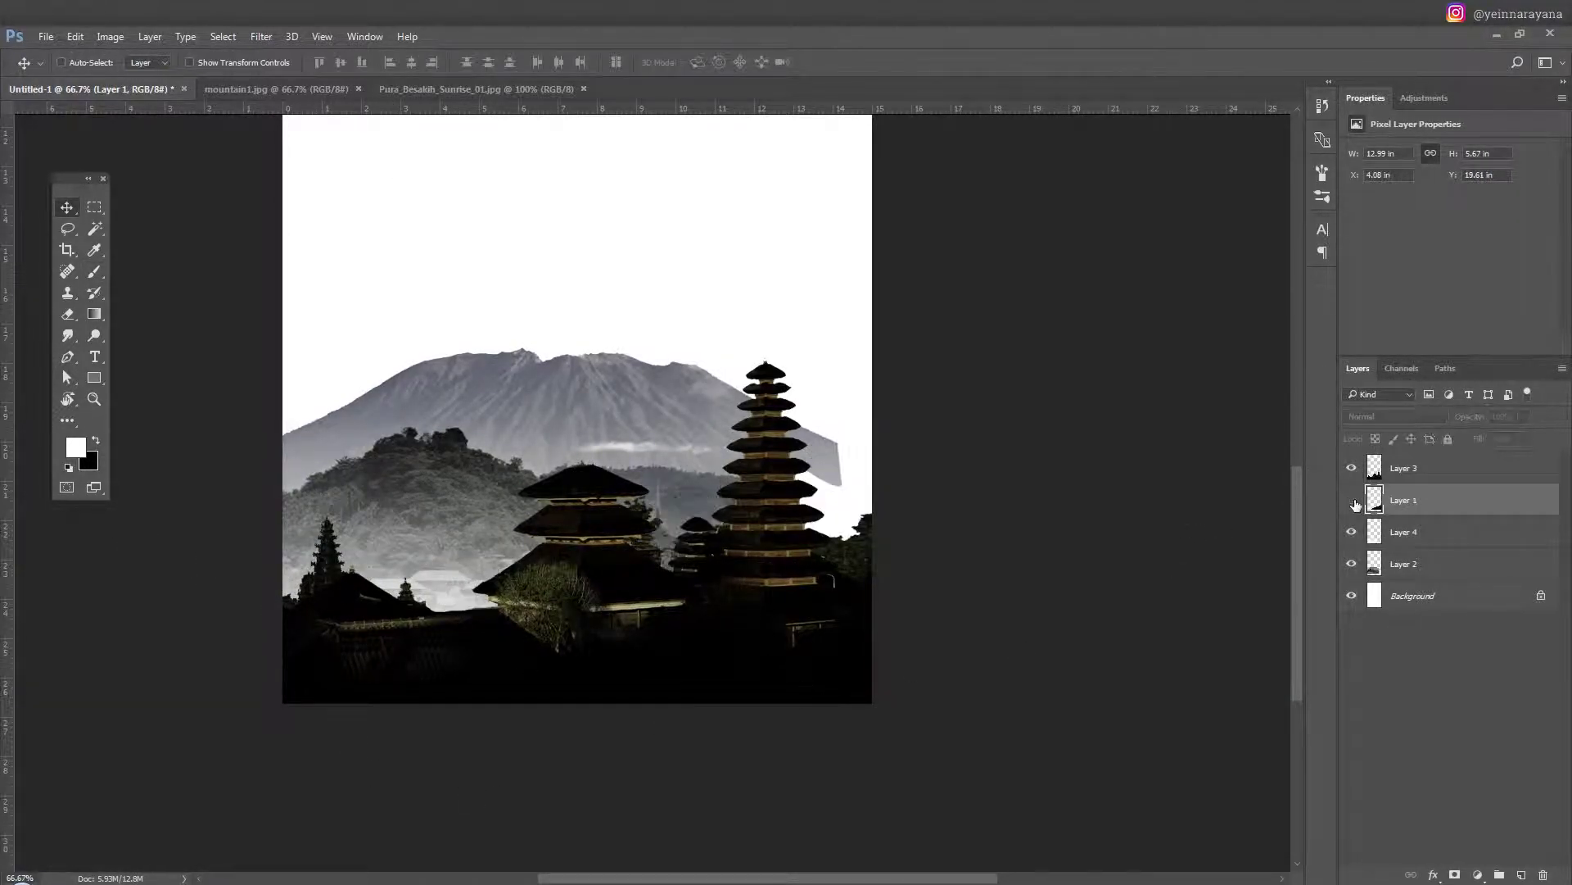
Paint white mist behind the right-hand pagodas on Layer 5 and nudge Layer 3 upward.
key(ctrl+shift+n)
key(Return)
key(b)
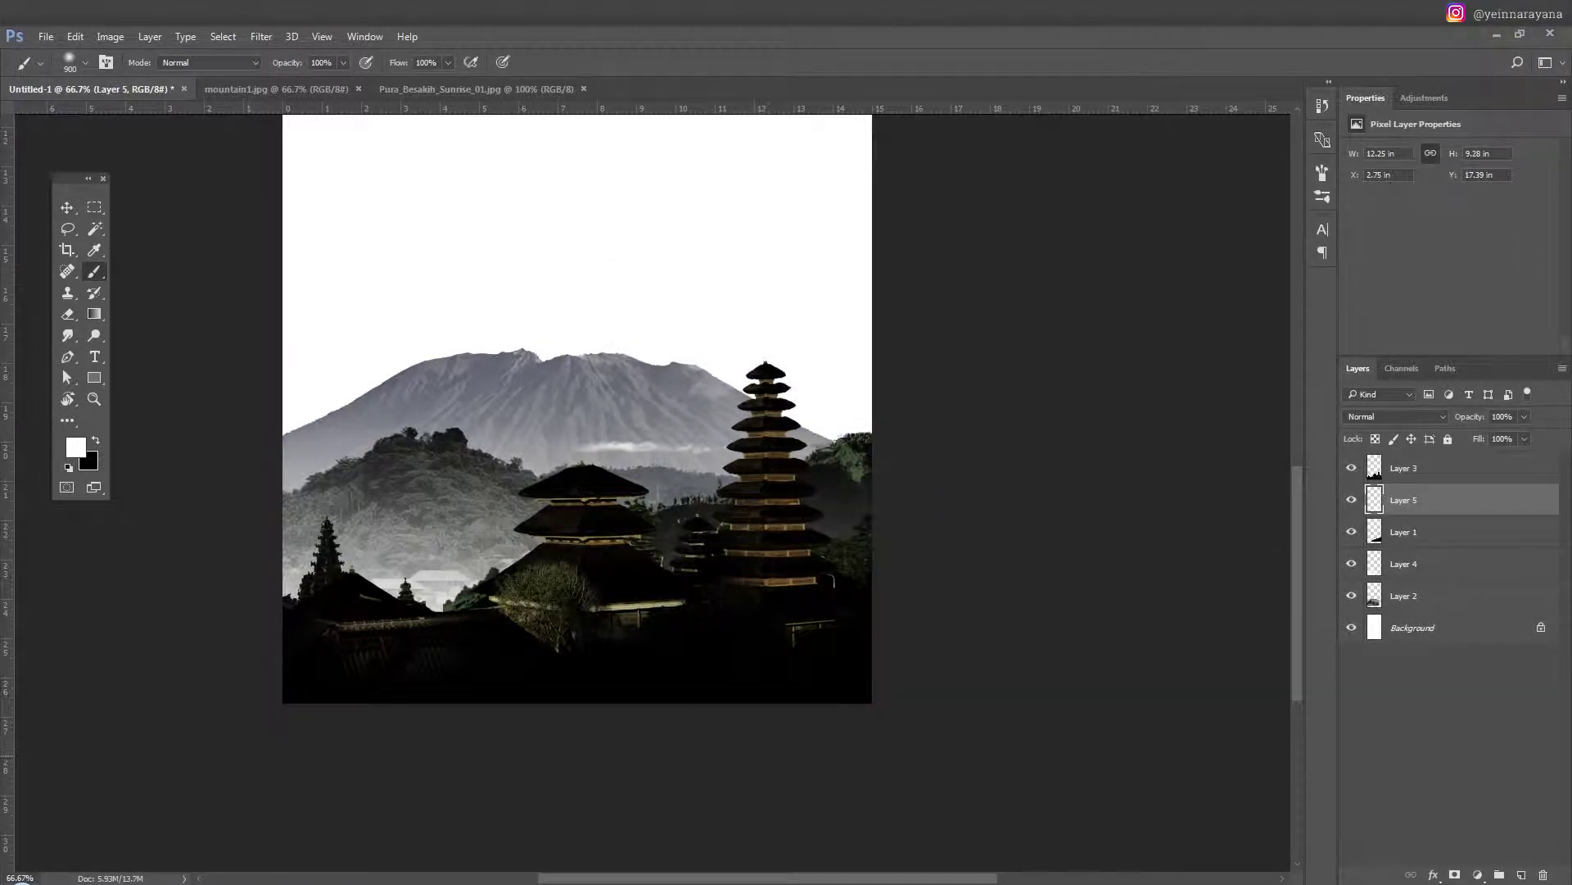
drag(850, 514, 843, 442)
key(v)
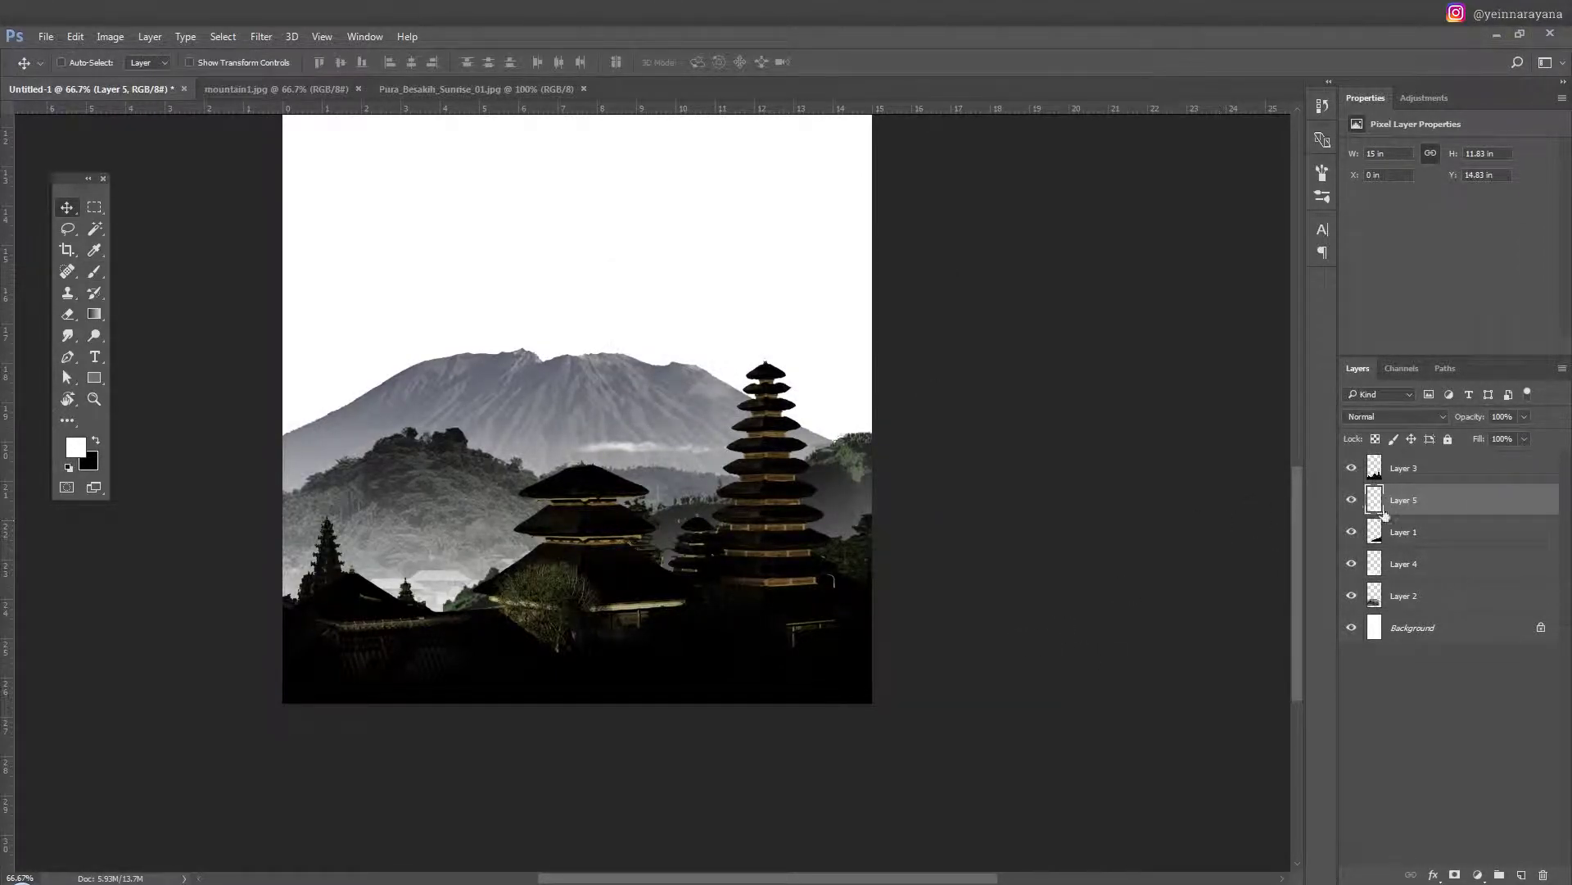
click(1406, 471)
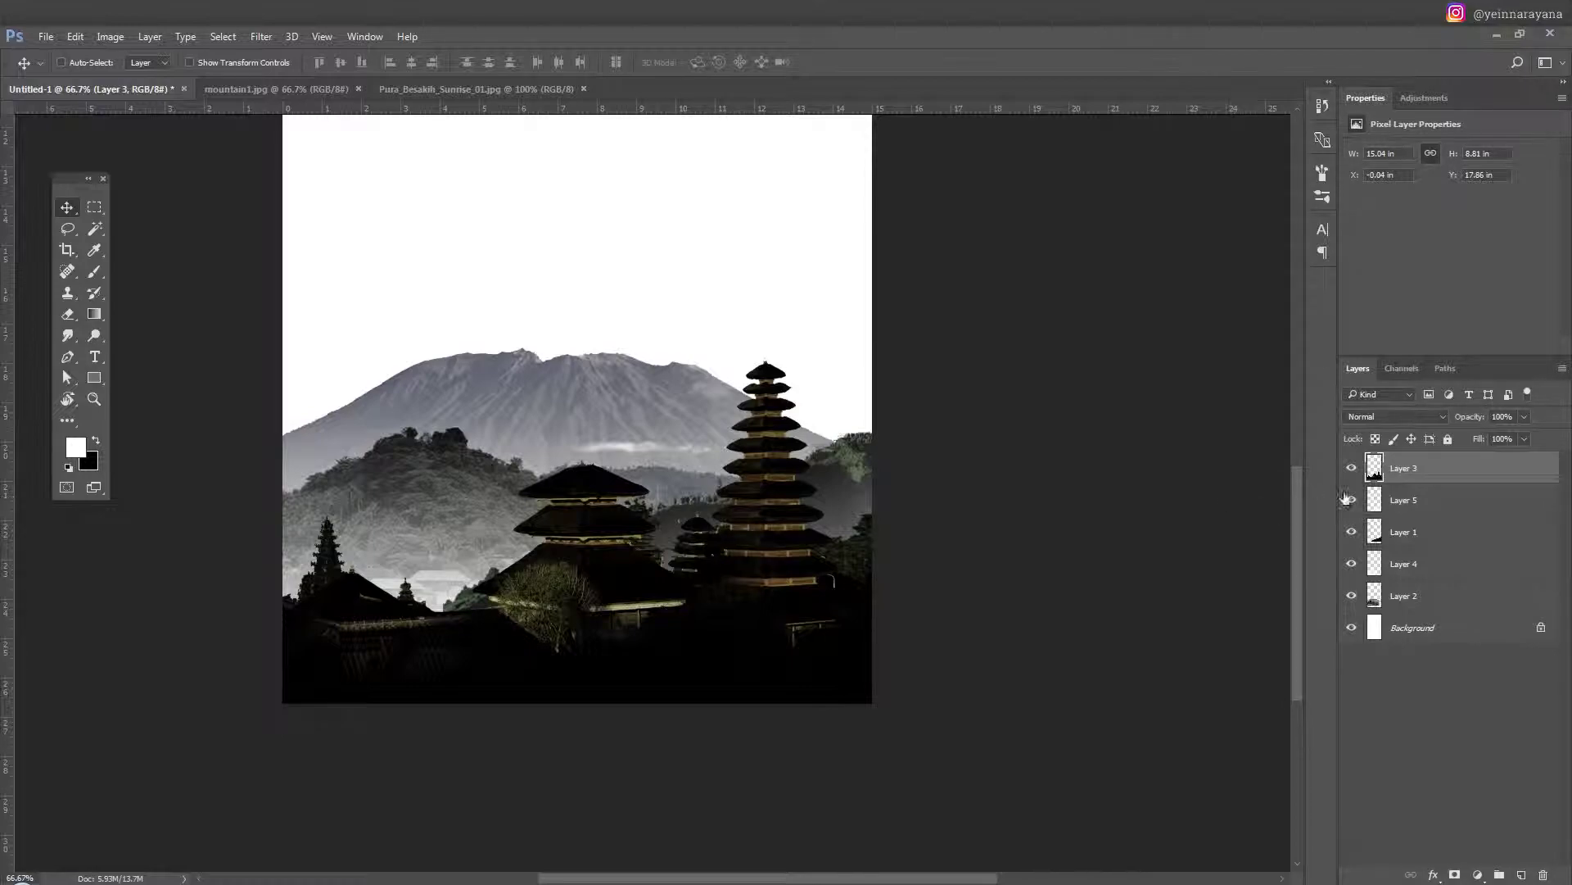
key(shift+Up)
key(shift+Up)
key(shift+Up)
key(shift+Up)
key(shift+Up)
key(shift+Up)
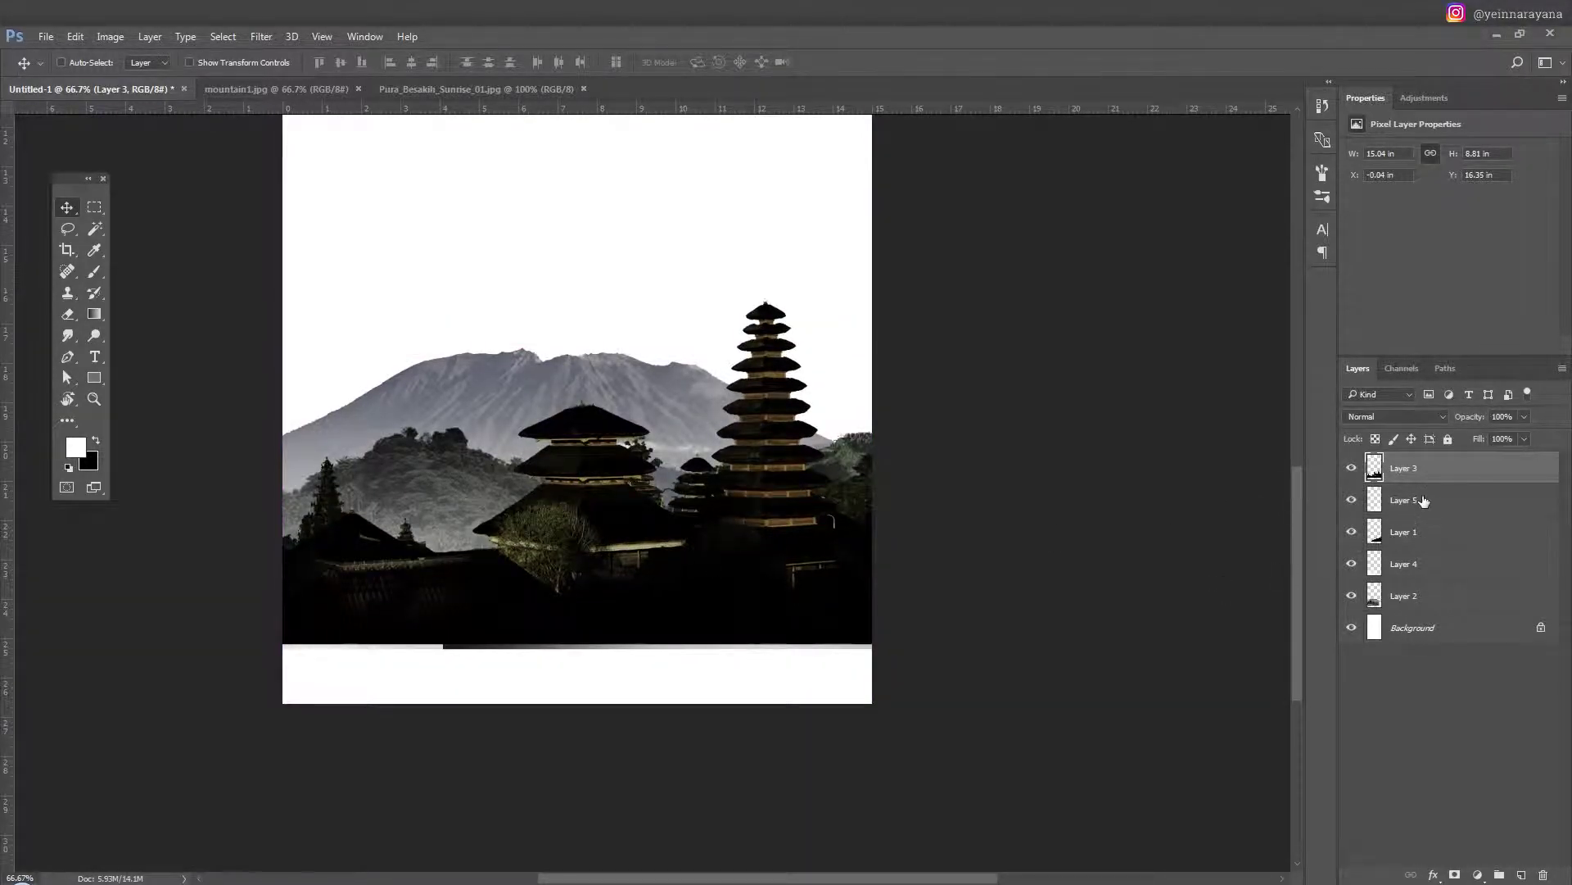
key(shift+Up)
key(shift+Up)
key(shift+Up)
key(shift+Up)
key(shift+Up)
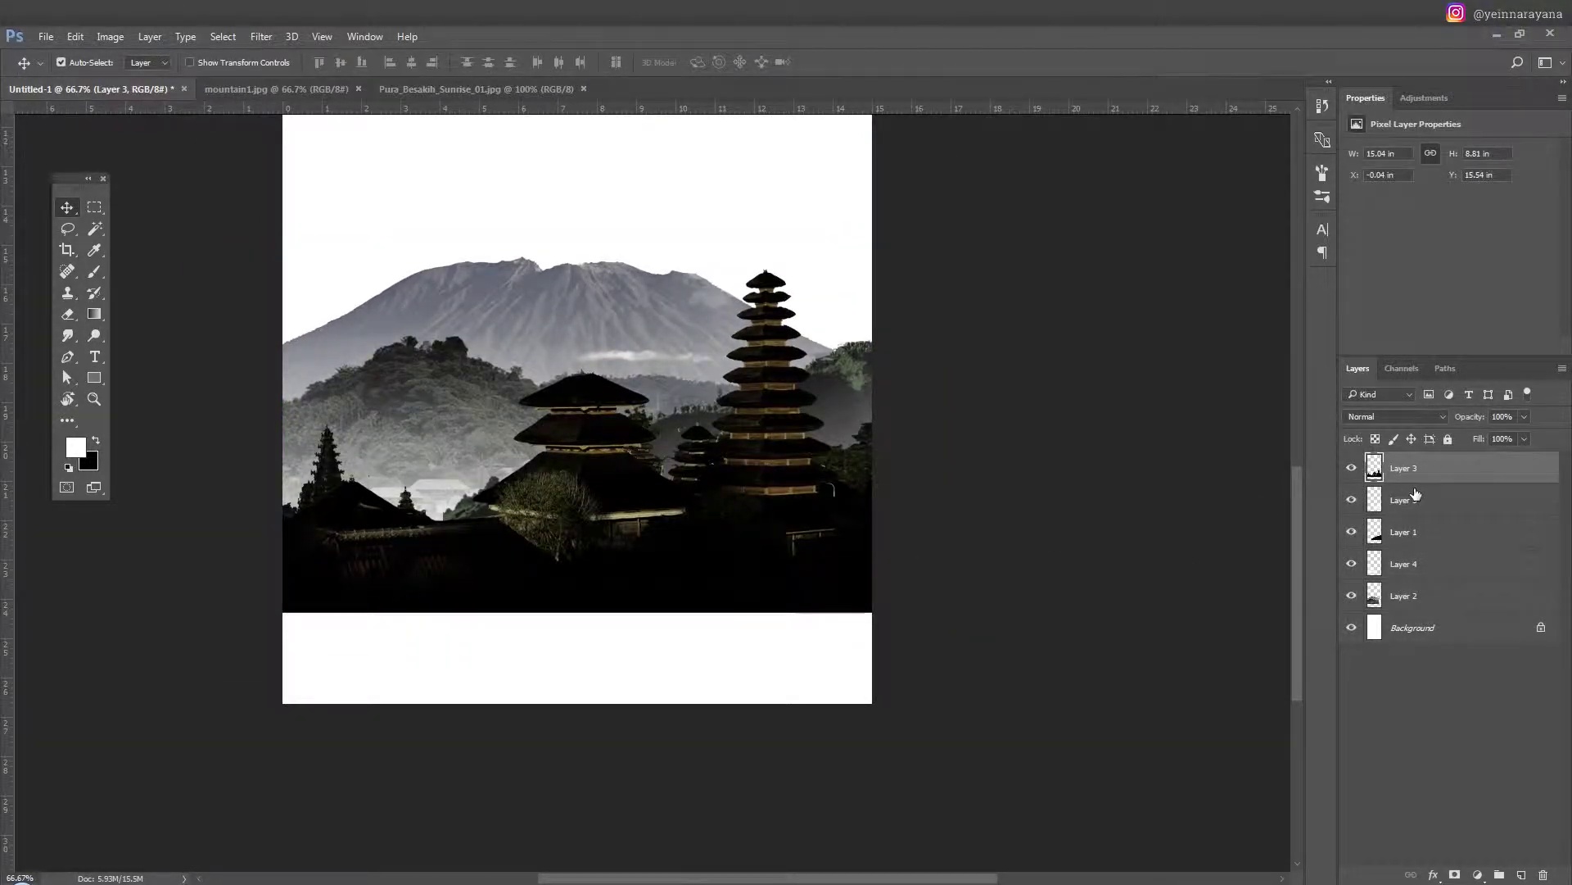
Paint the white bottom band black on a new Layer 6.
key(ctrl+shift+alt+n)
key(b)
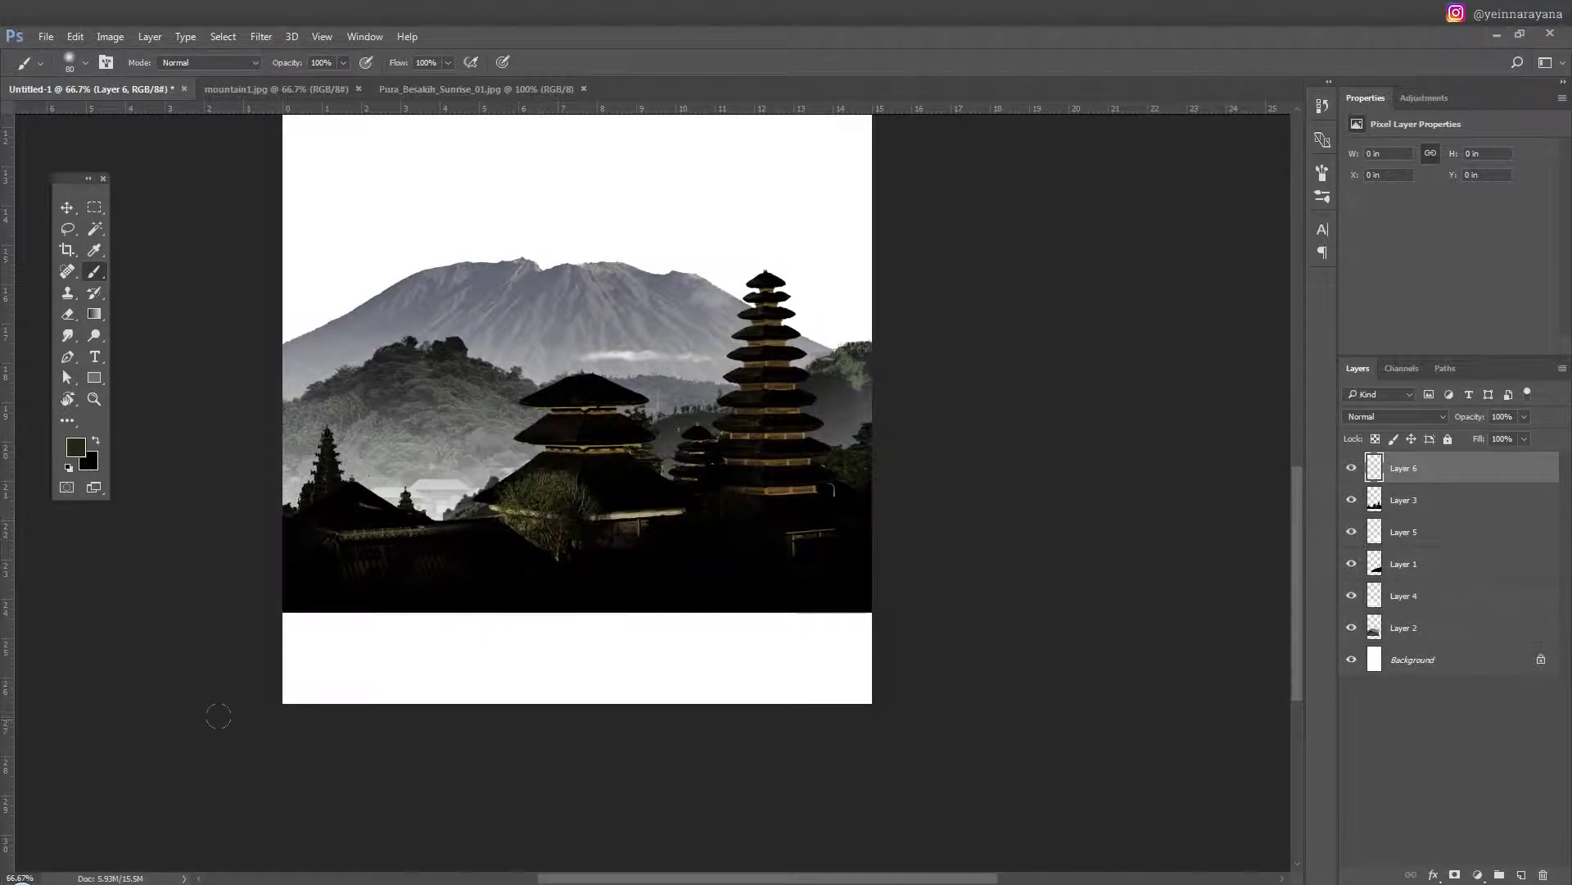
drag(237, 631, 528, 633)
mouse_move(631, 654)
mouse_down()
mouse_move(204, 635)
mouse_move(860, 693)
mouse_up()
drag(369, 692, 705, 633)
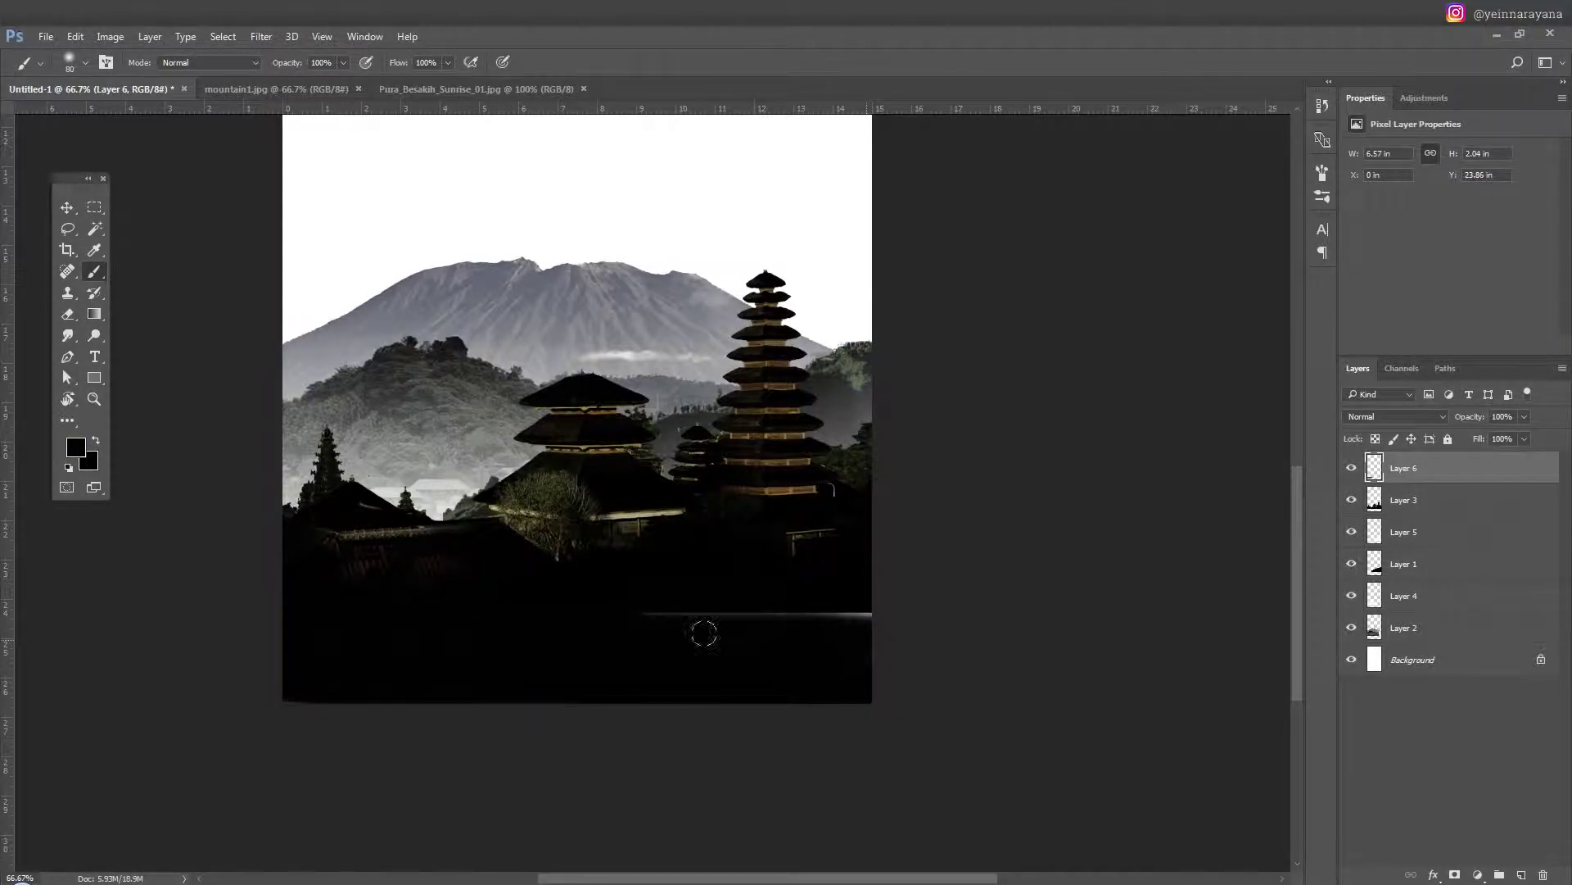
key(v)
scroll(741, 671, up, 3)
Raise the grey mountain (Layer 2) slightly and shift the temple silhouettes (Layer 1) into place.
click(727, 660)
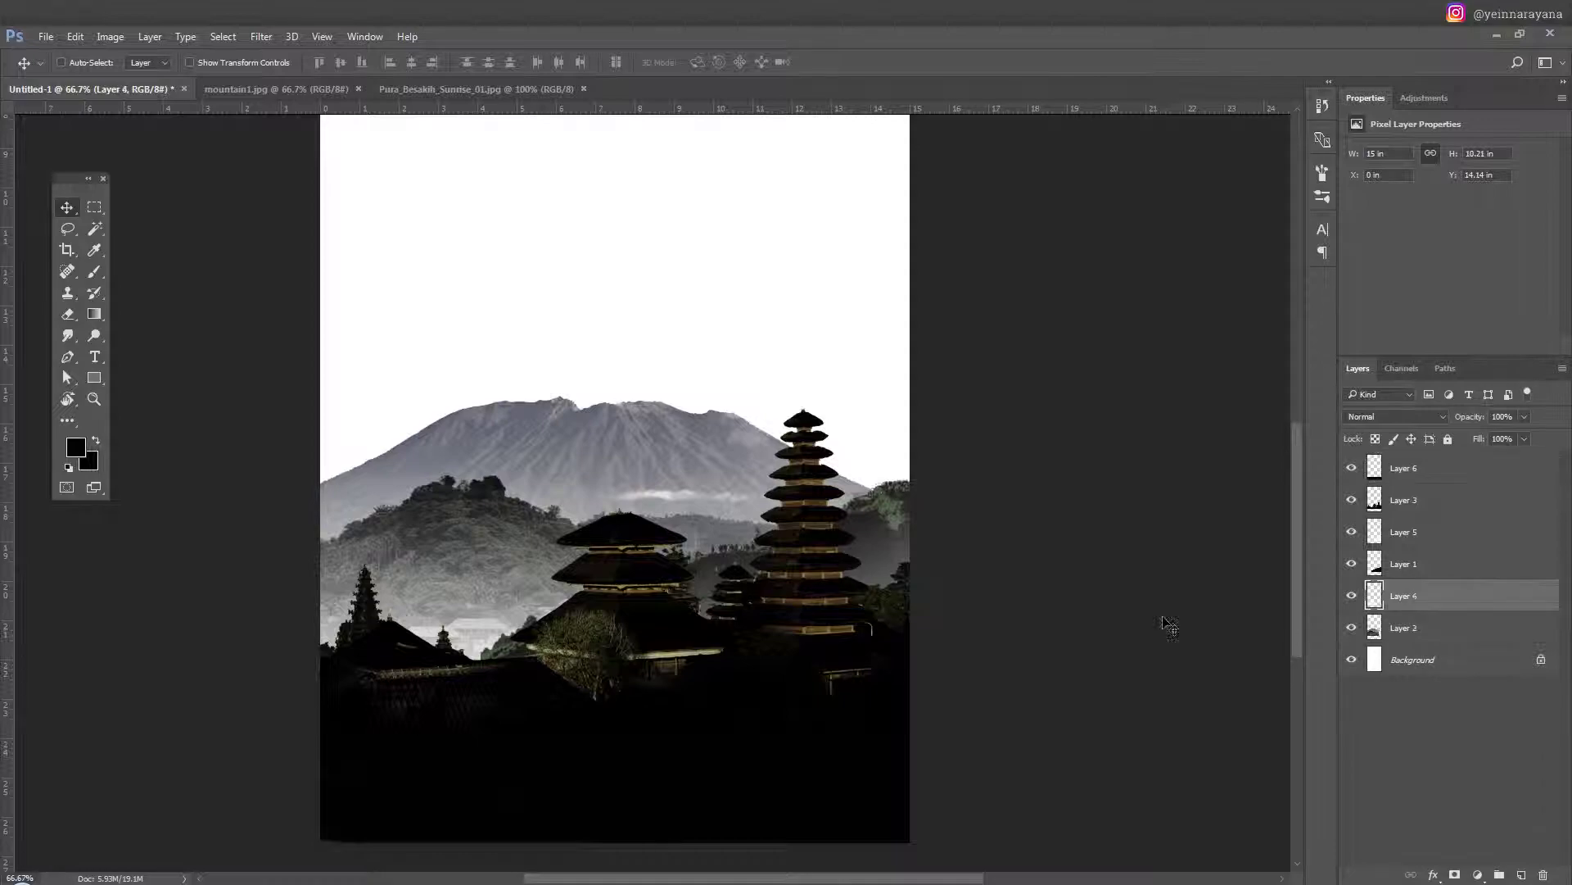
click(1443, 622)
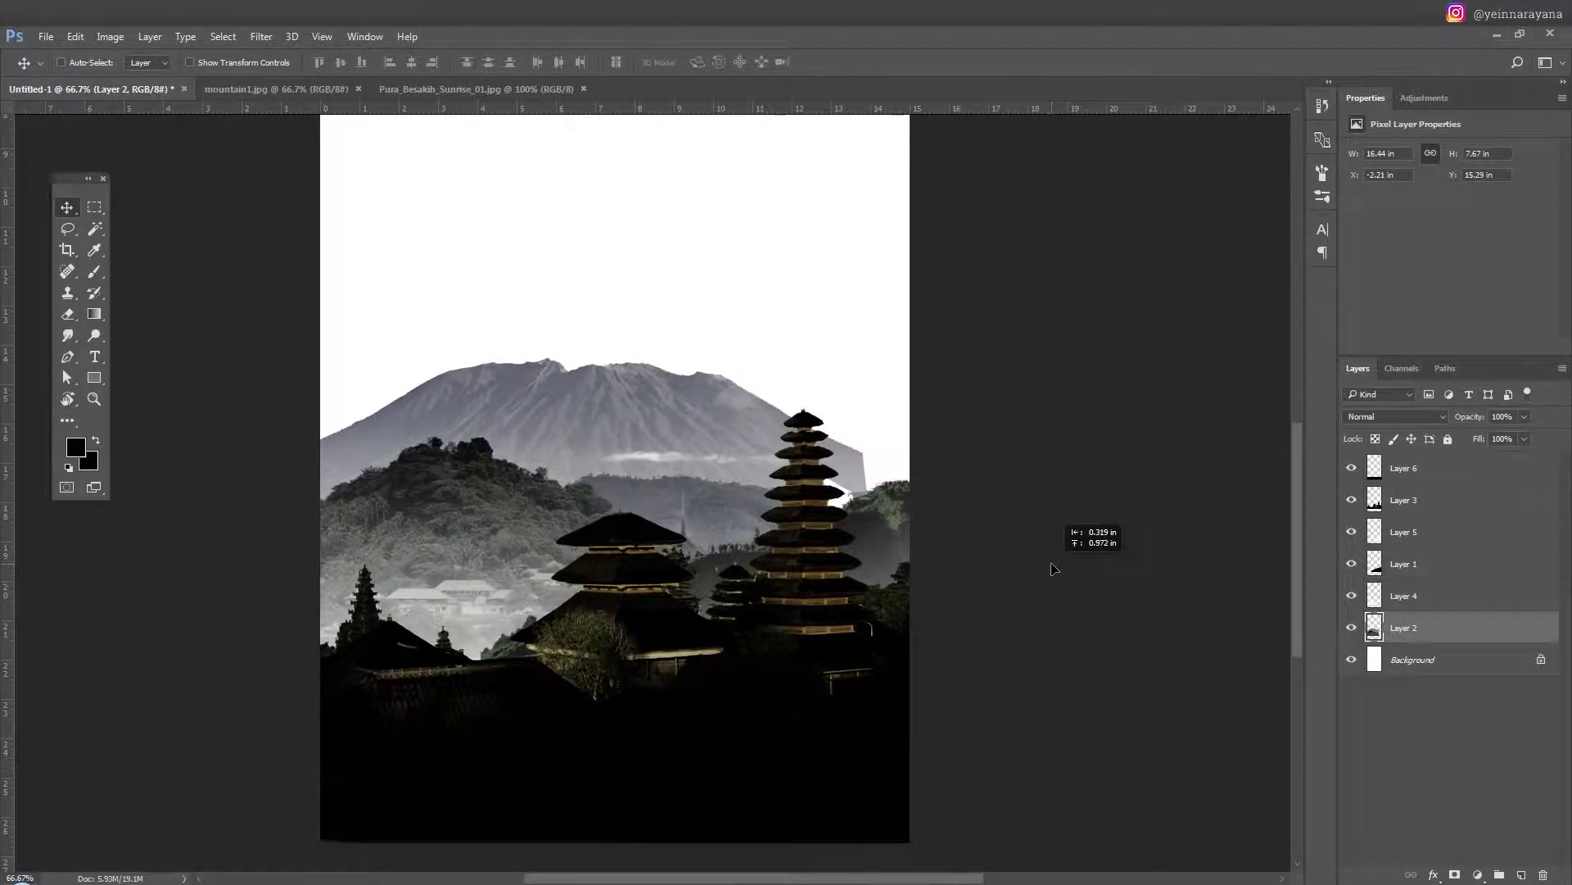
drag(1064, 582, 1055, 553)
click(1421, 568)
drag(787, 501, 957, 558)
click(1416, 624)
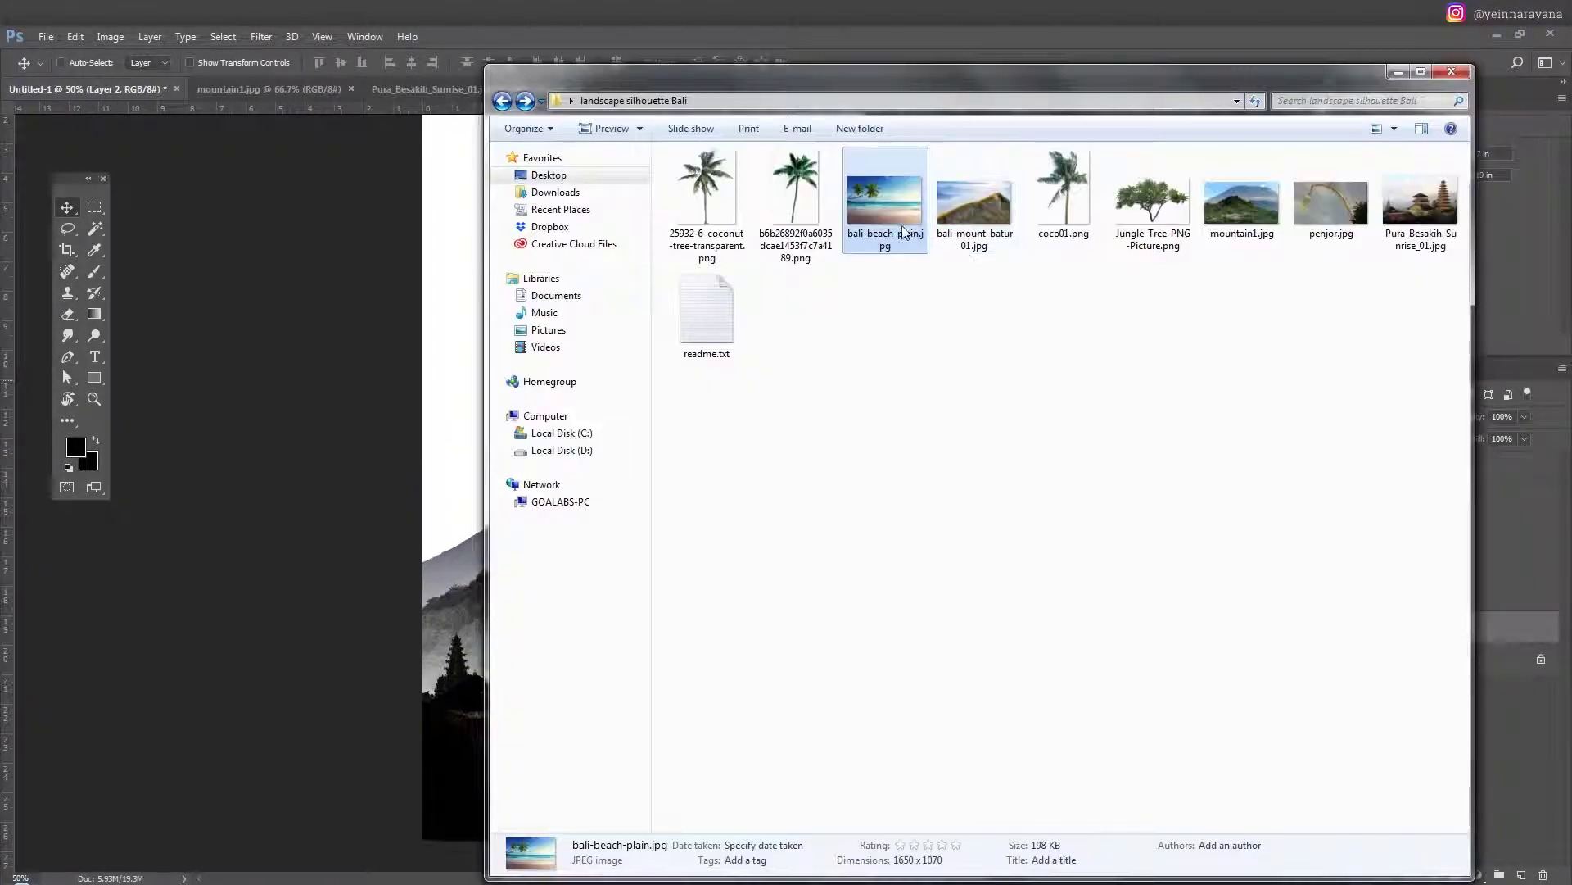
drag(903, 231, 719, 439)
key(Return)
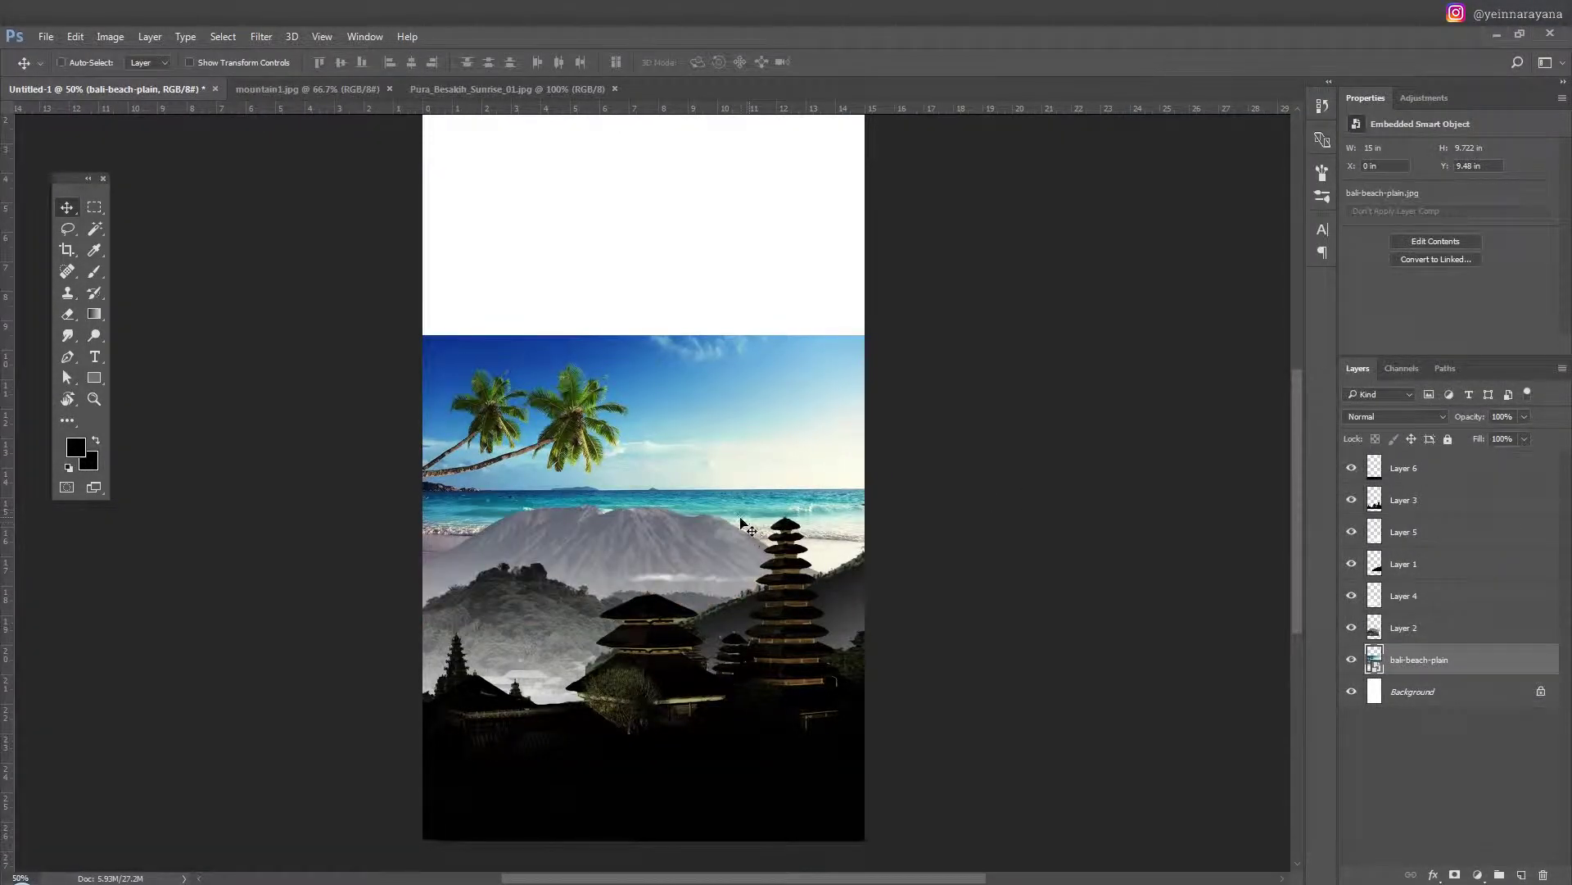
drag(740, 521, 741, 462)
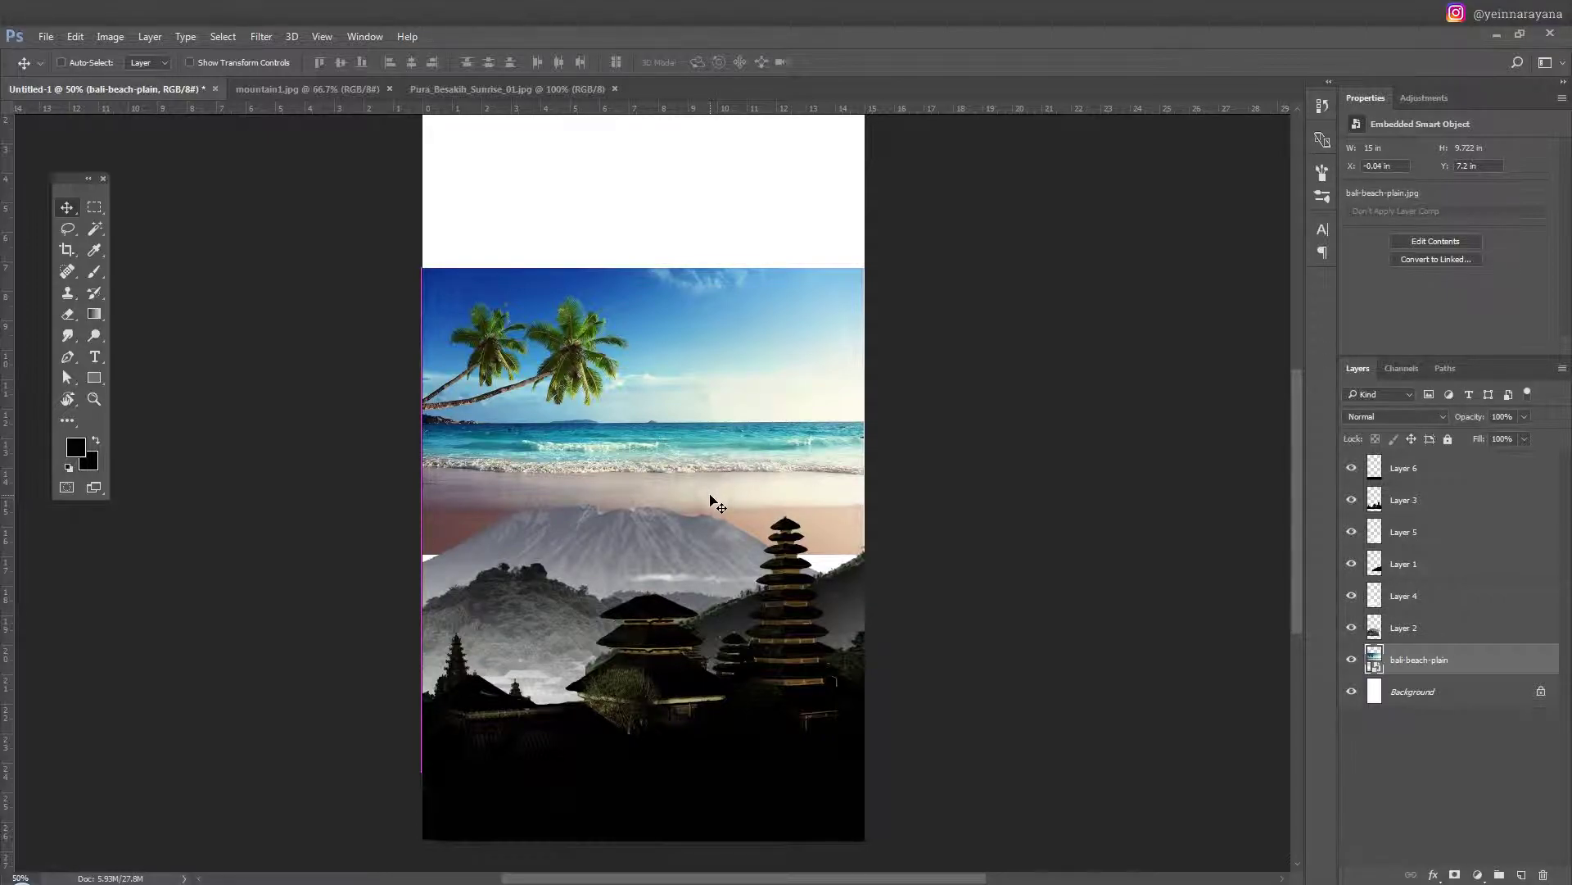
key(l)
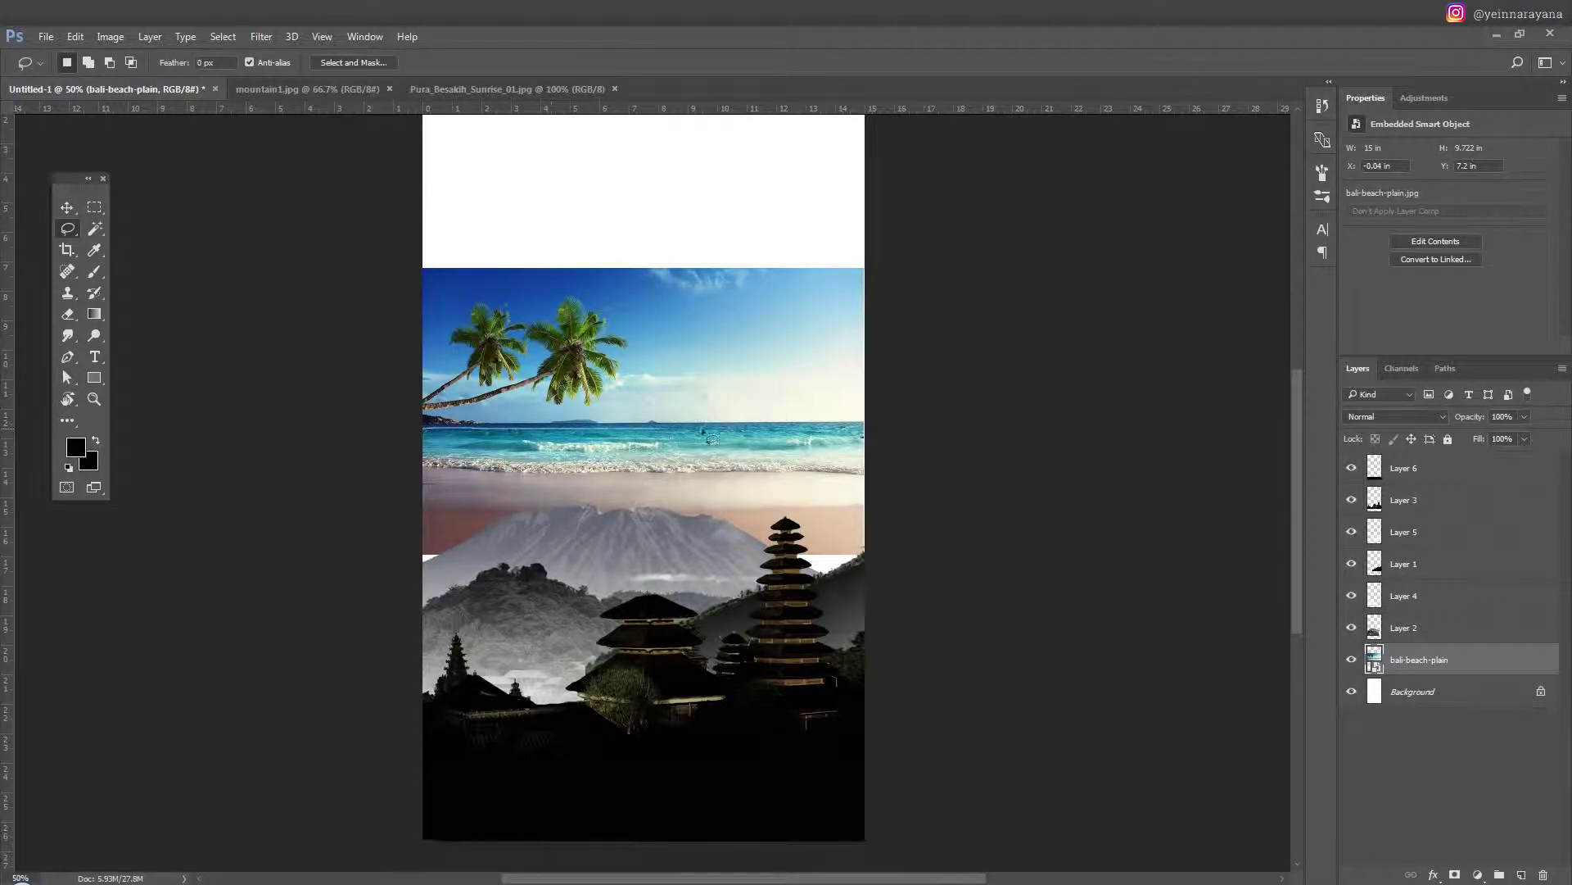
drag(883, 600, 877, 598)
key(Delete)
key(Return)
right_click(1461, 660)
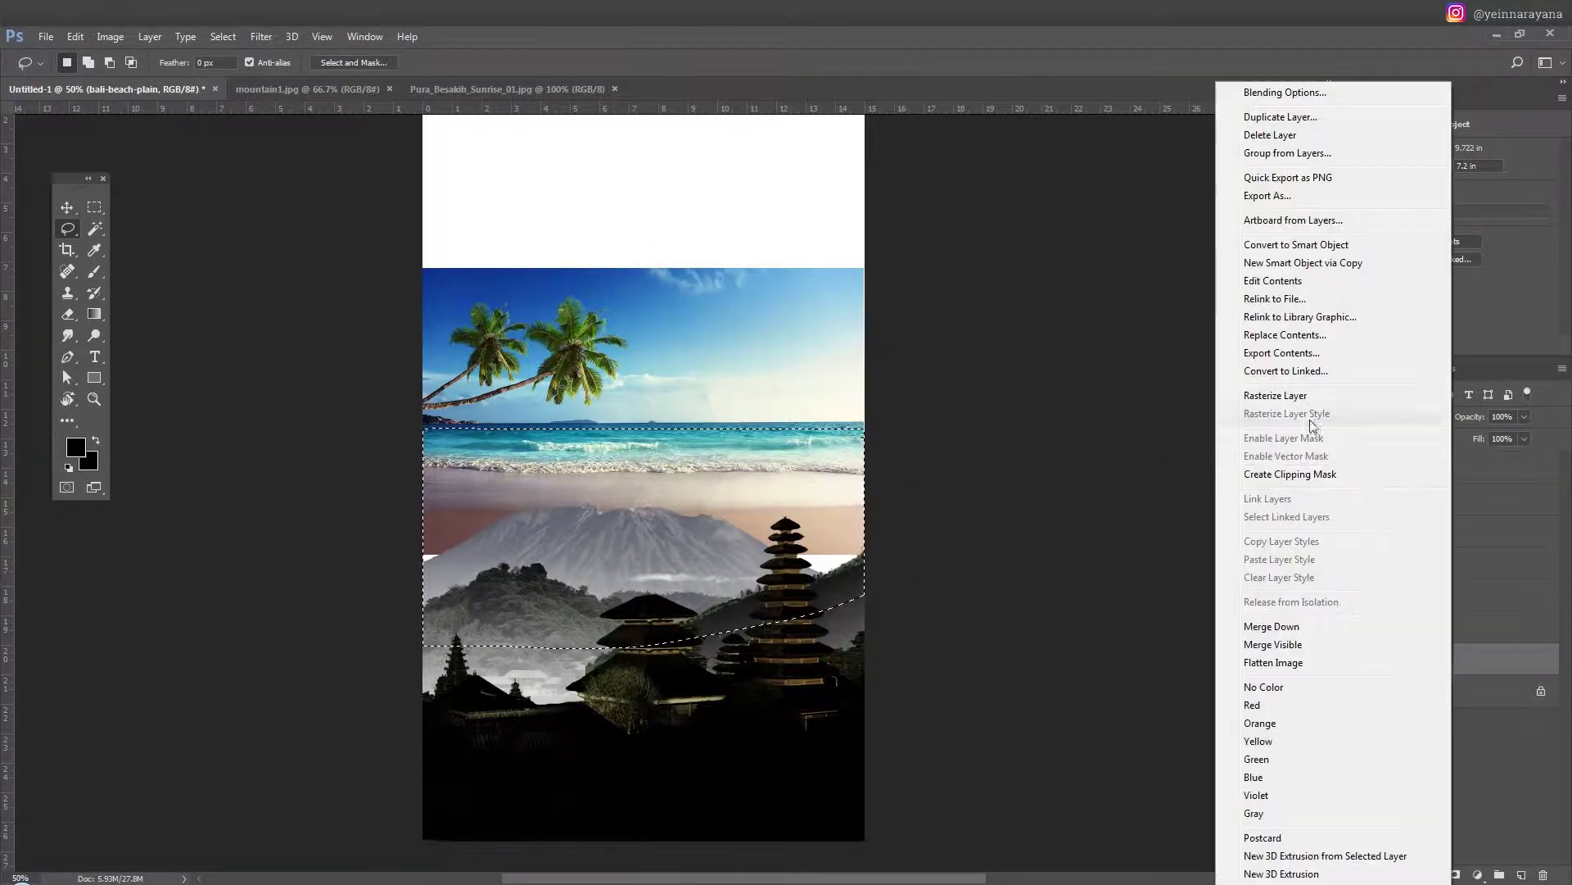
click(1245, 397)
key(Delete)
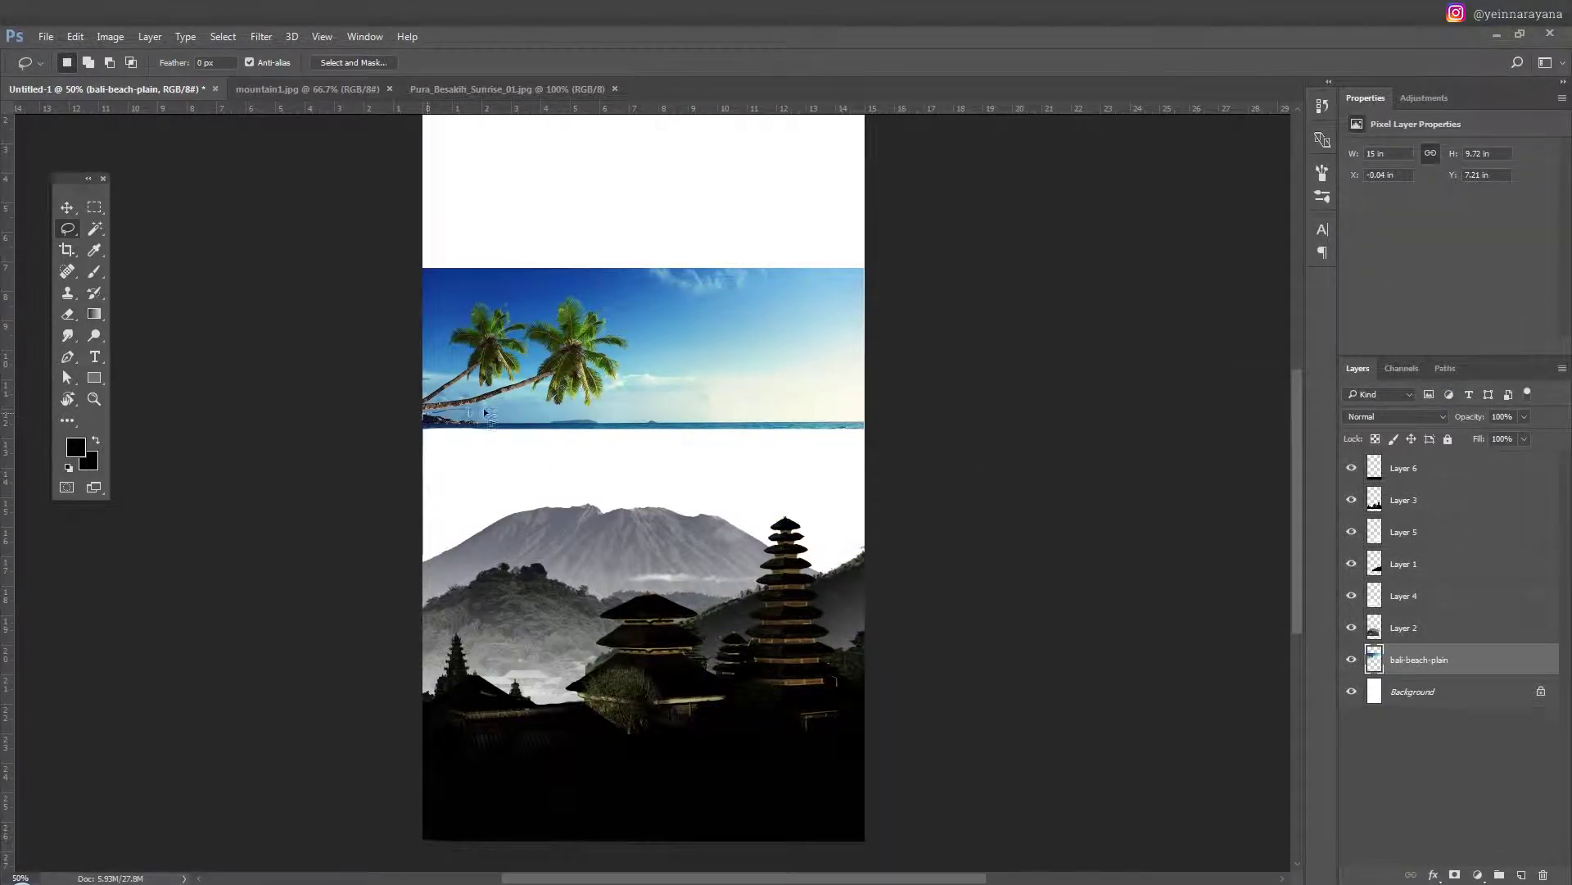
drag(755, 238, 246, 253)
key(Delete)
key(v)
key(ctrl+d)
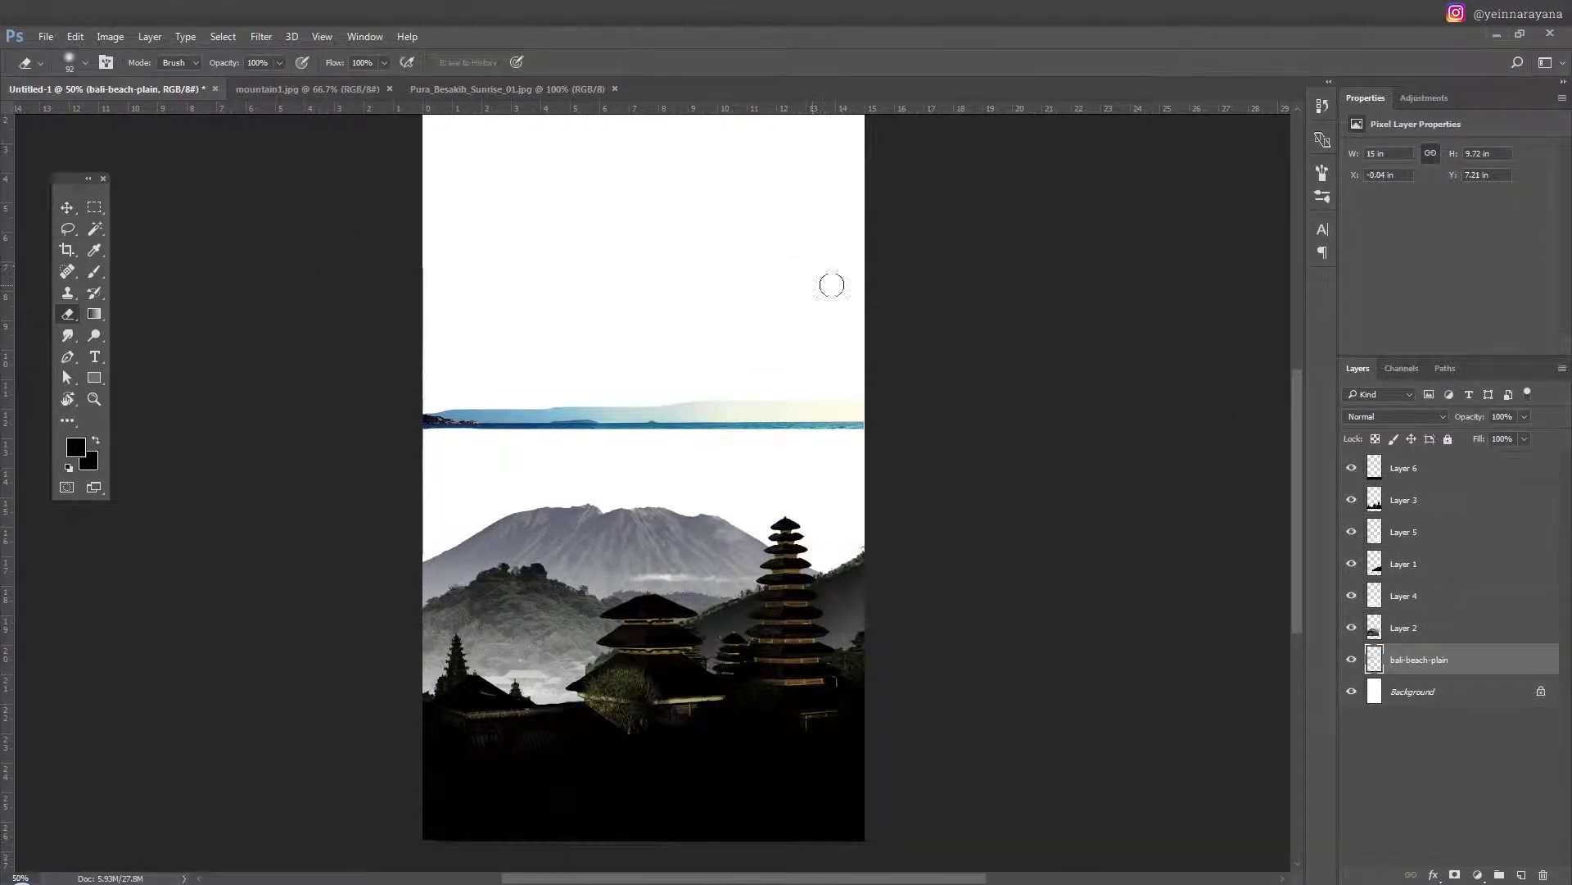
mouse_move(705, 444)
mouse_down()
mouse_move(705, 490)
mouse_move(703, 452)
mouse_up()
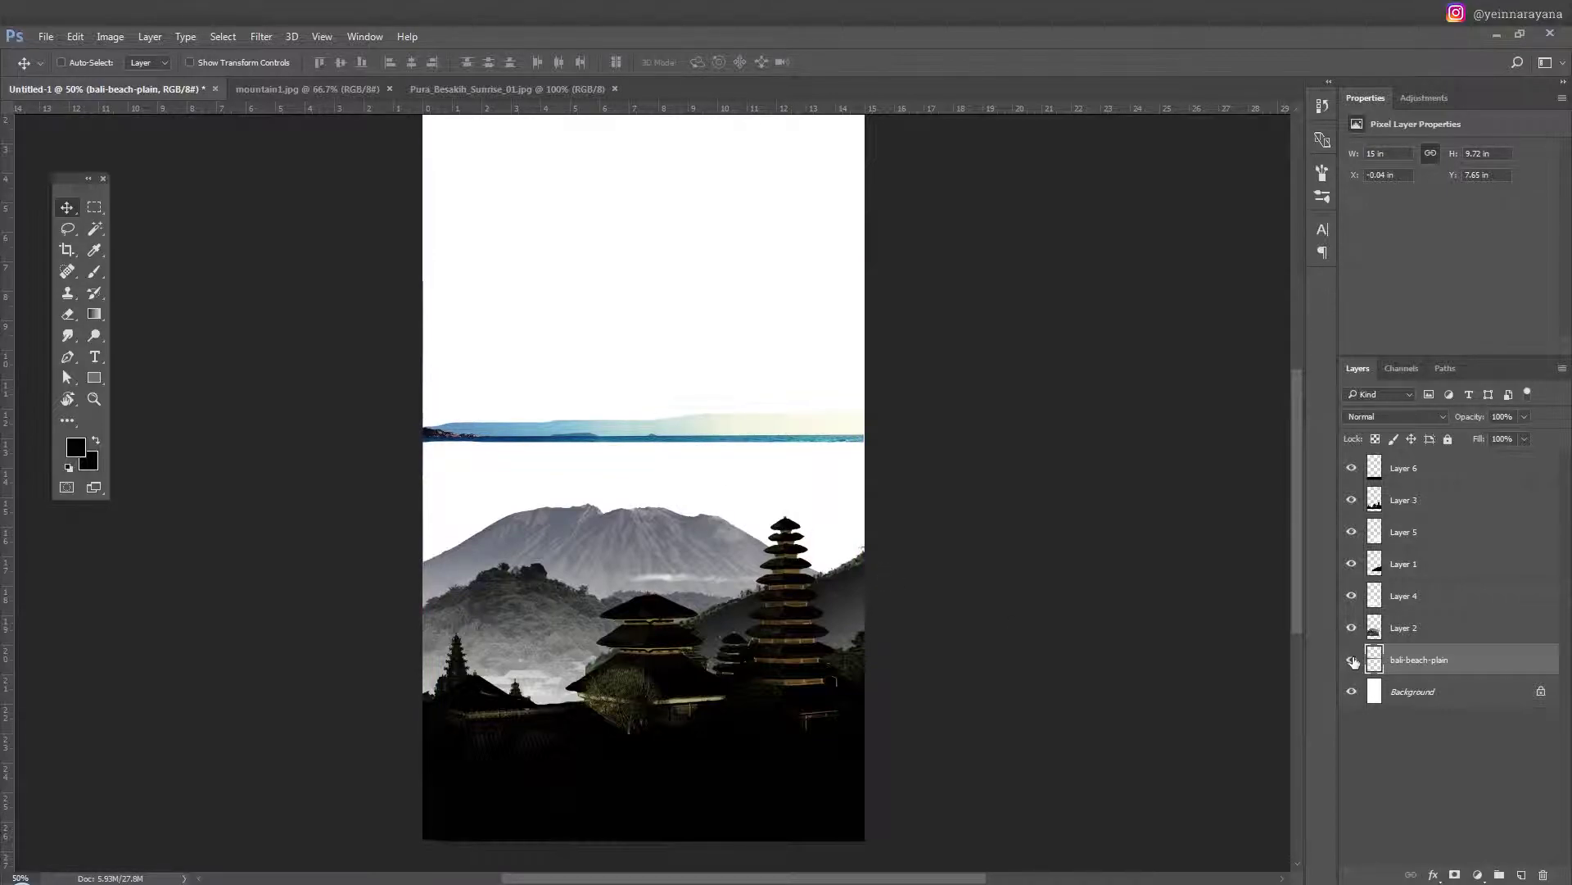
key(Delete)
Move all the scene layers together slightly higher on the poster.
scroll(670, 606, up, 5)
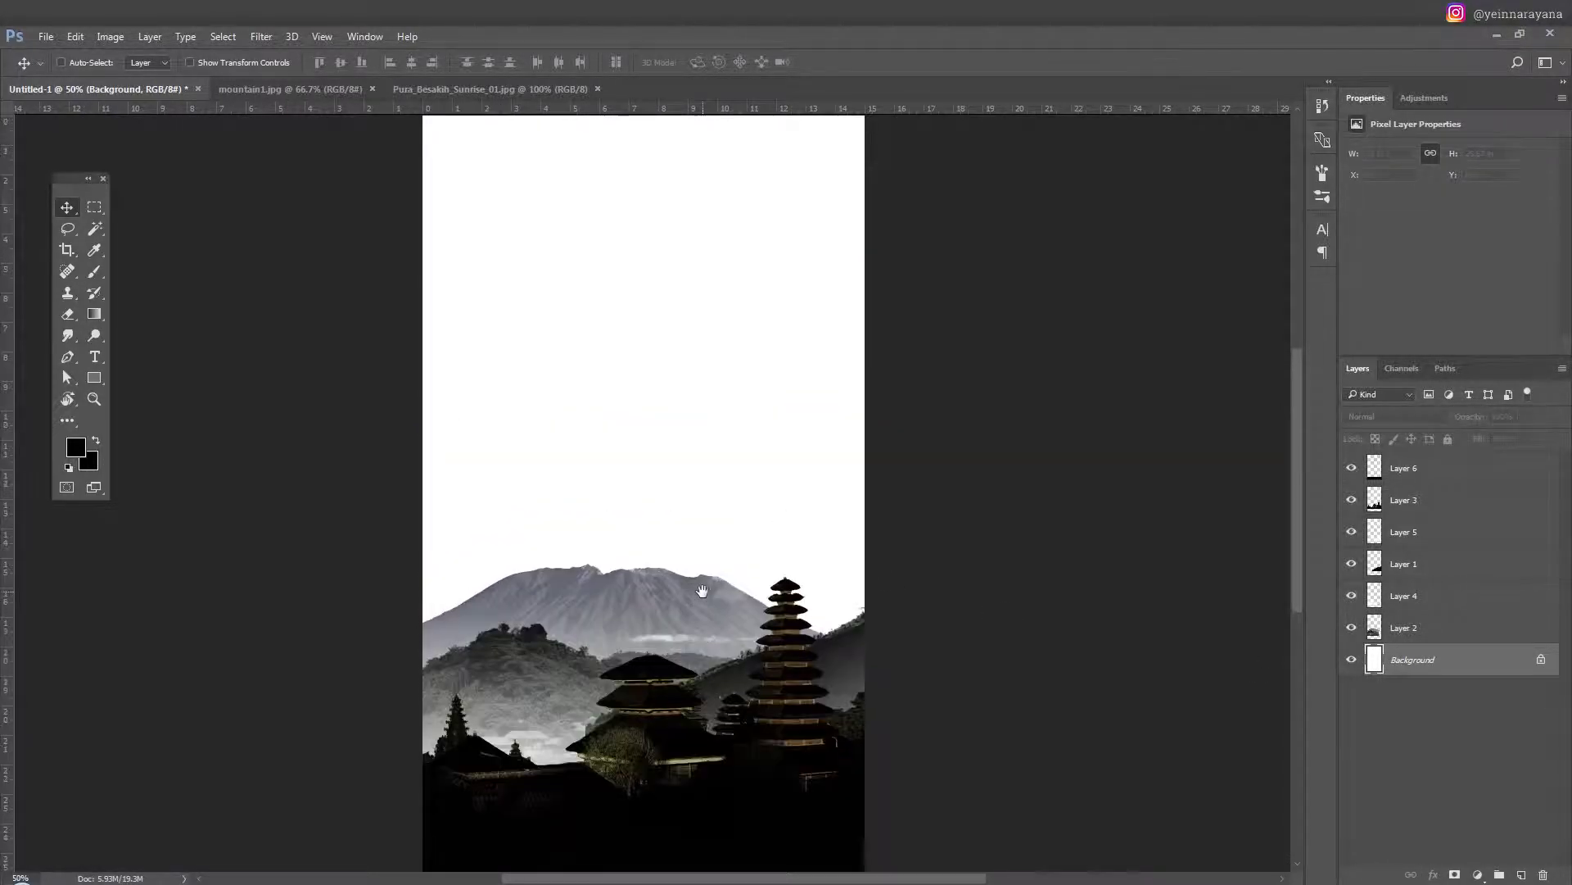
scroll(706, 565, down, 1)
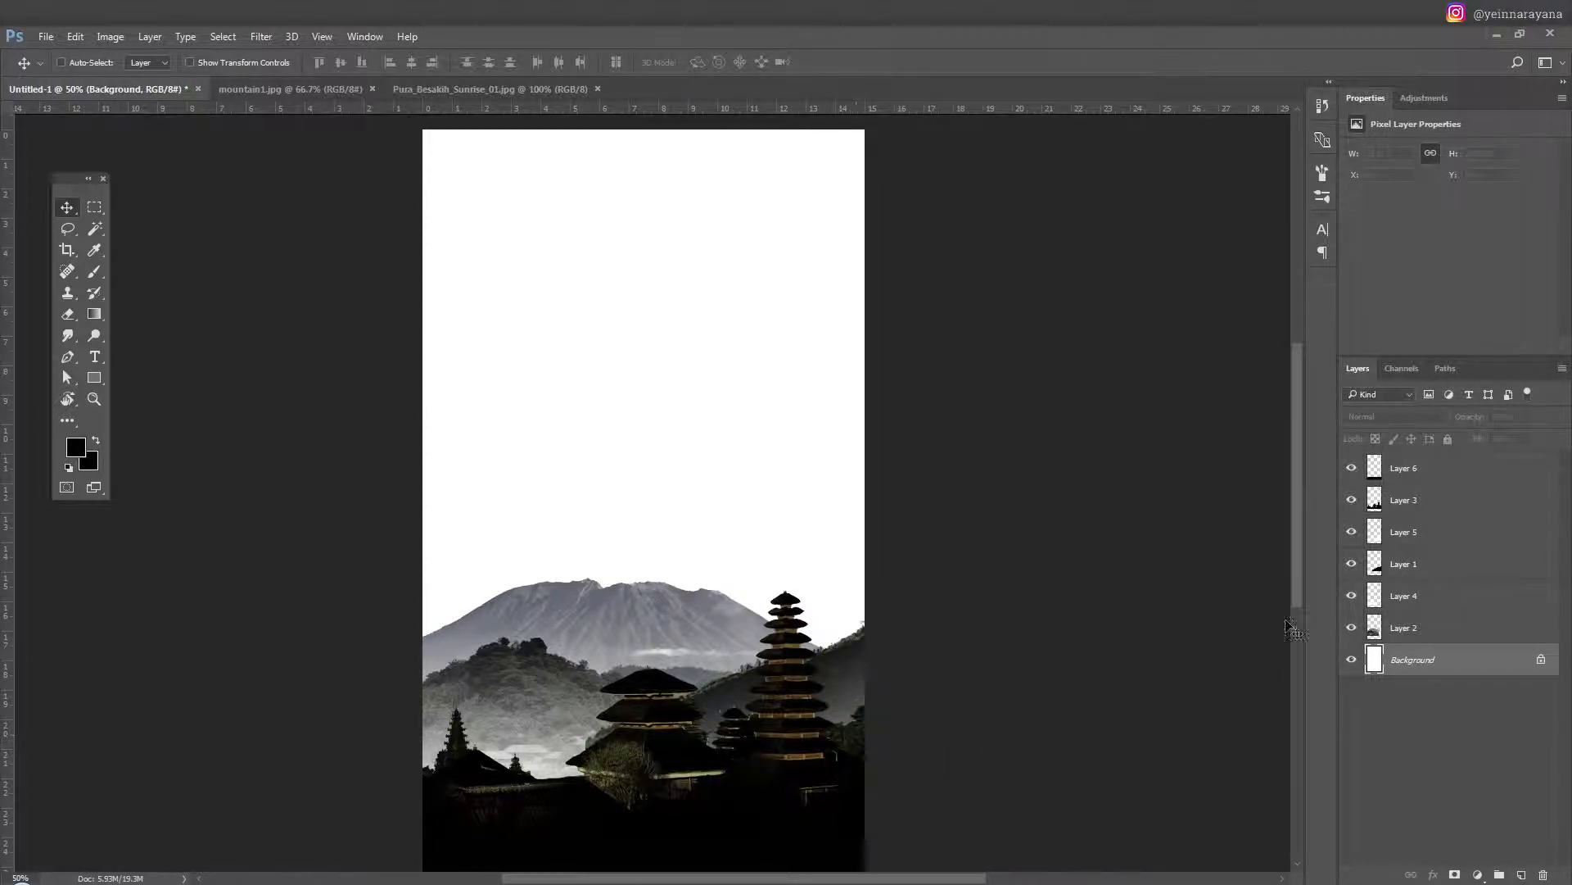
key(ctrl+minus)
key(ctrl+minus)
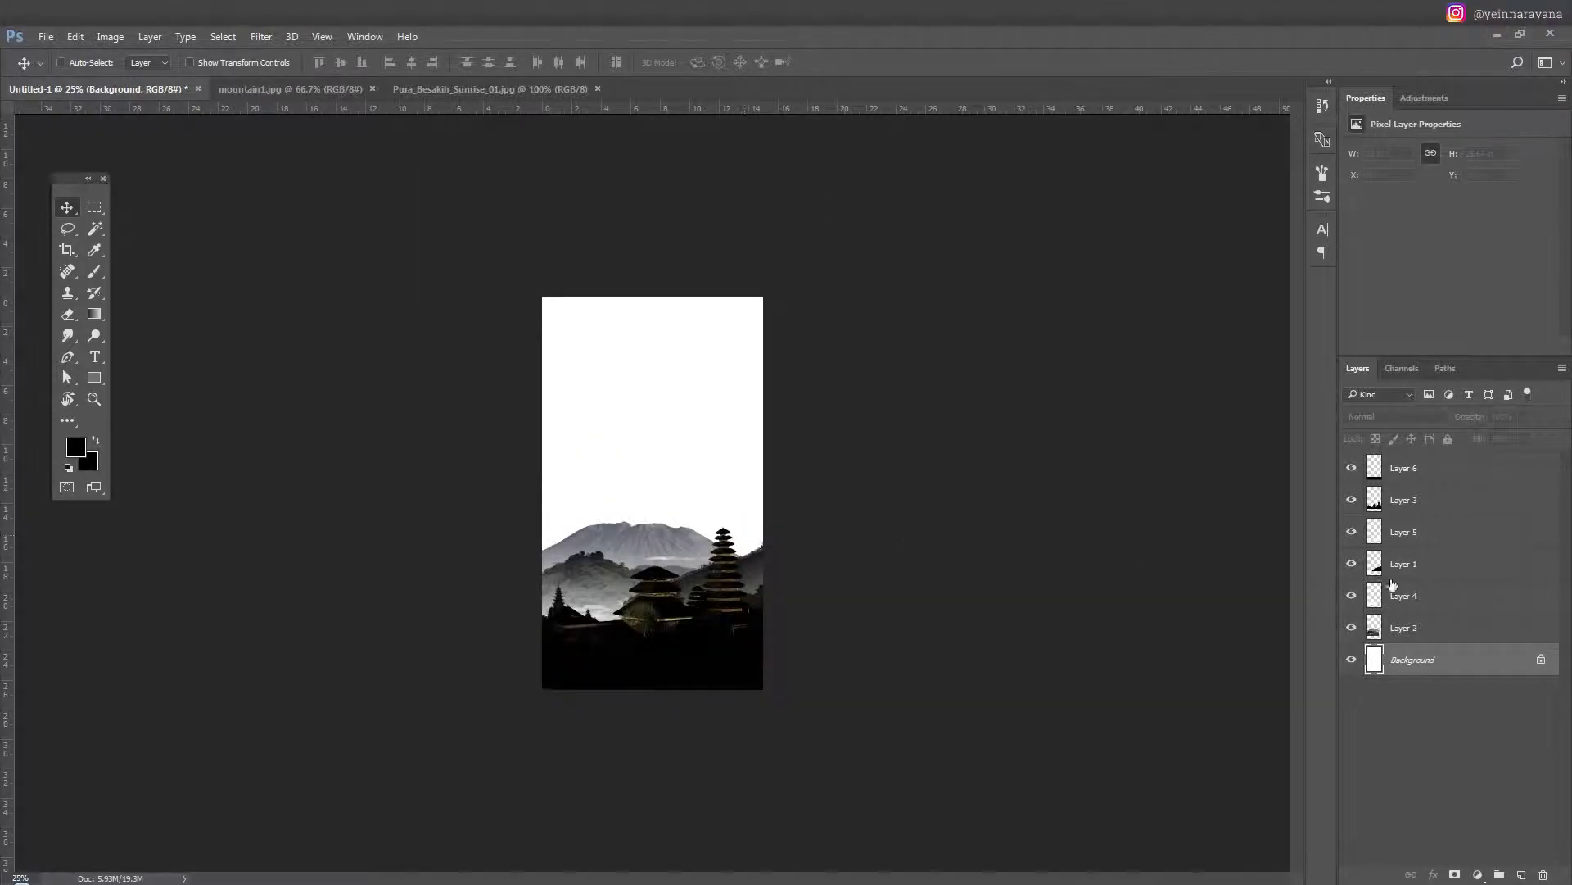
click(1404, 627)
shift+click(1404, 468)
drag(899, 533, 899, 484)
Paint the white strip at the poster's bottom black with an enlarged brush.
click(1404, 627)
click(1404, 564)
key(b)
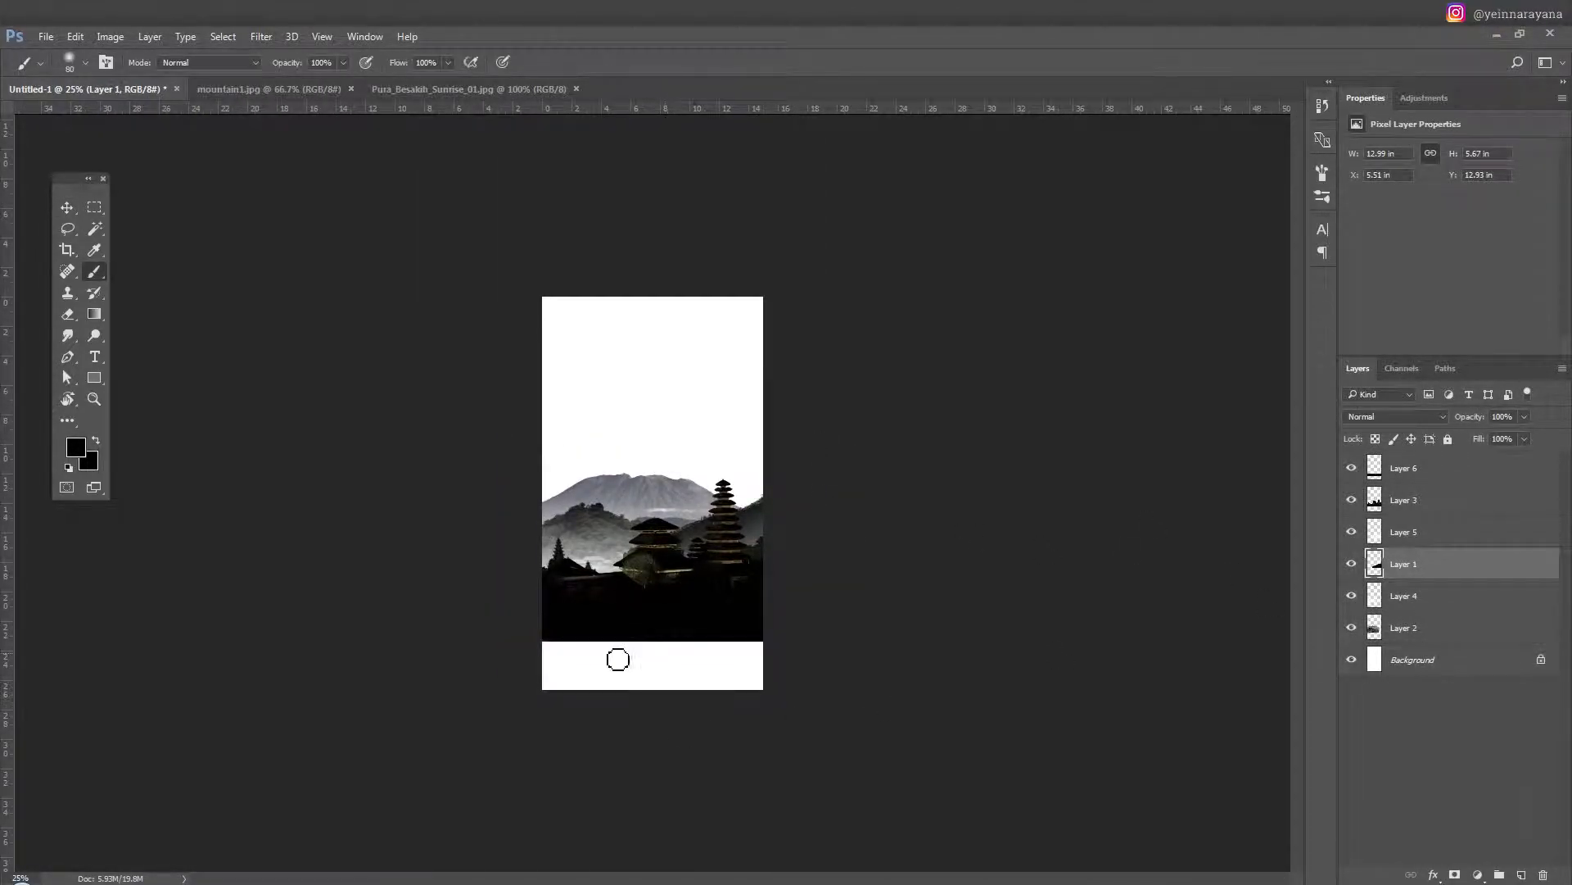
key(])
mouse_move(621, 661)
mouse_down()
mouse_move(636, 647)
mouse_move(474, 711)
mouse_up()
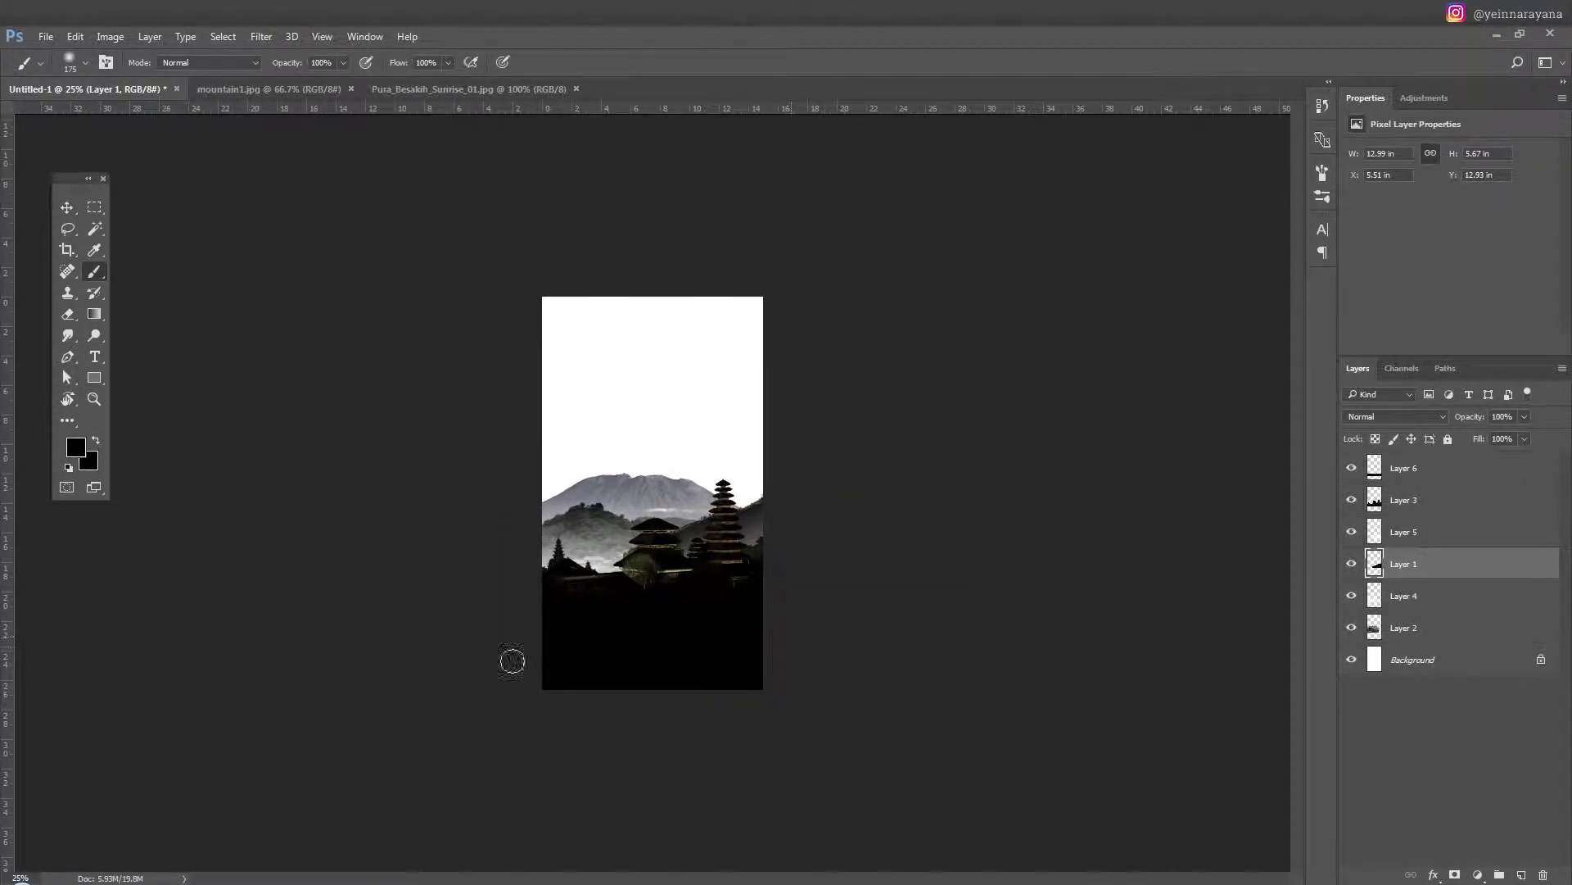
Place the Jungle-Tree-PNG-Picture image onto the poster and scale it down.
key(alt+Tab)
drag(1153, 196, 652, 492)
drag(758, 419, 748, 428)
key(Return)
Move the jungle tree to the lower left, bring it to the front, and enlarge it.
key(v)
mouse_move(652, 507)
mouse_down()
mouse_move(622, 557)
mouse_move(676, 578)
mouse_move(621, 631)
mouse_up()
key(ctrl+shift+bracketright)
key(ctrl+t)
drag(624, 555, 700, 453)
Nudge the tree up-left and darken it to a near-black silhouette with Hue/Saturation.
key(Return)
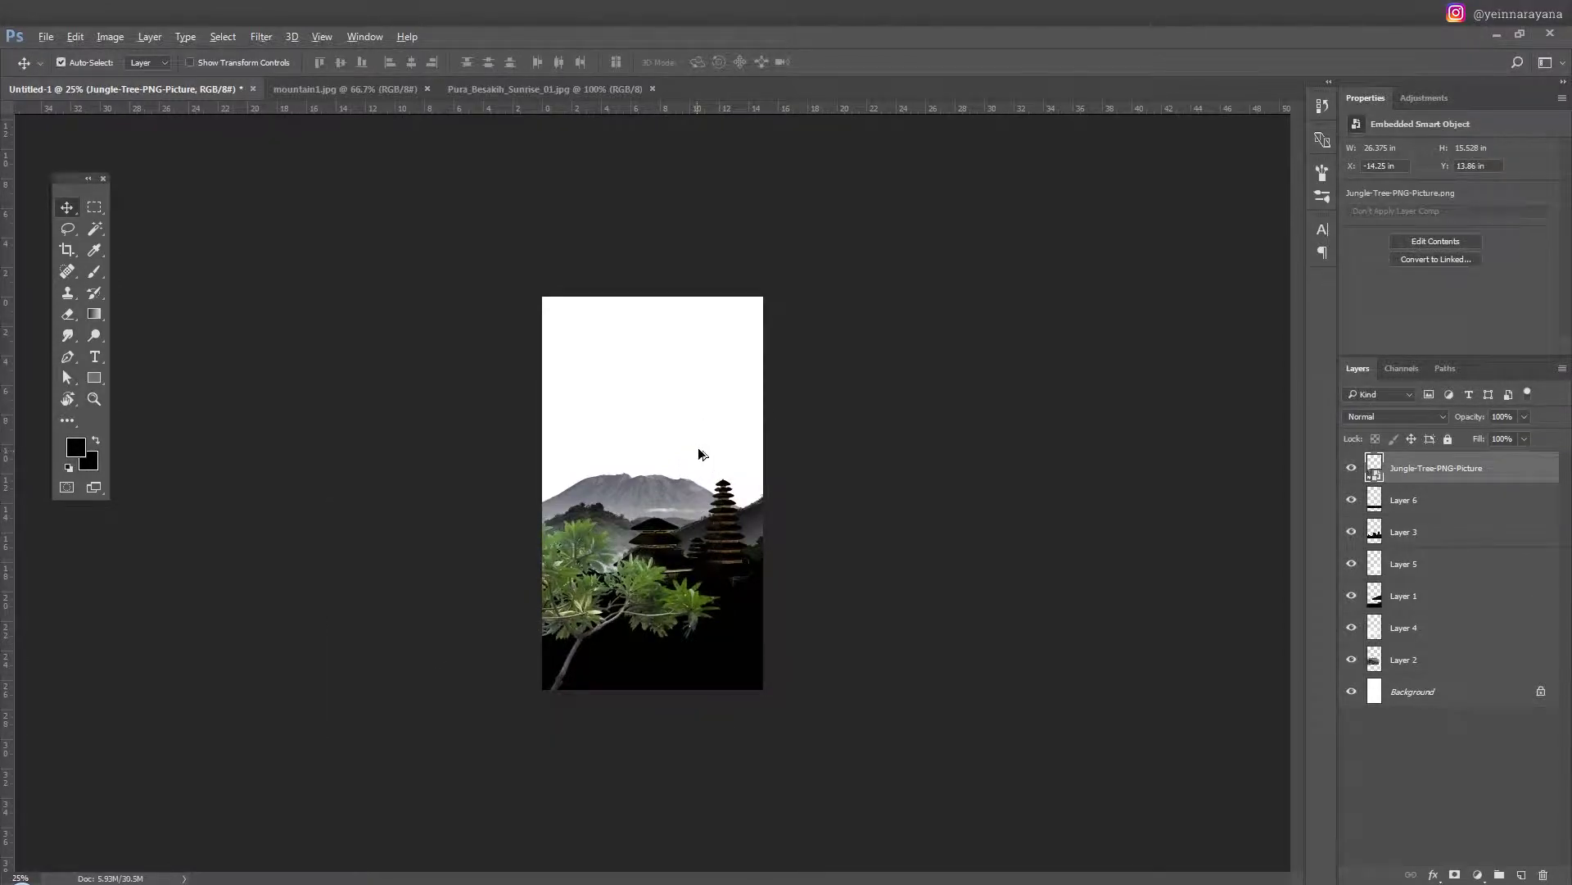
key(ctrl+plus)
drag(592, 678, 573, 640)
key(ctrl+u)
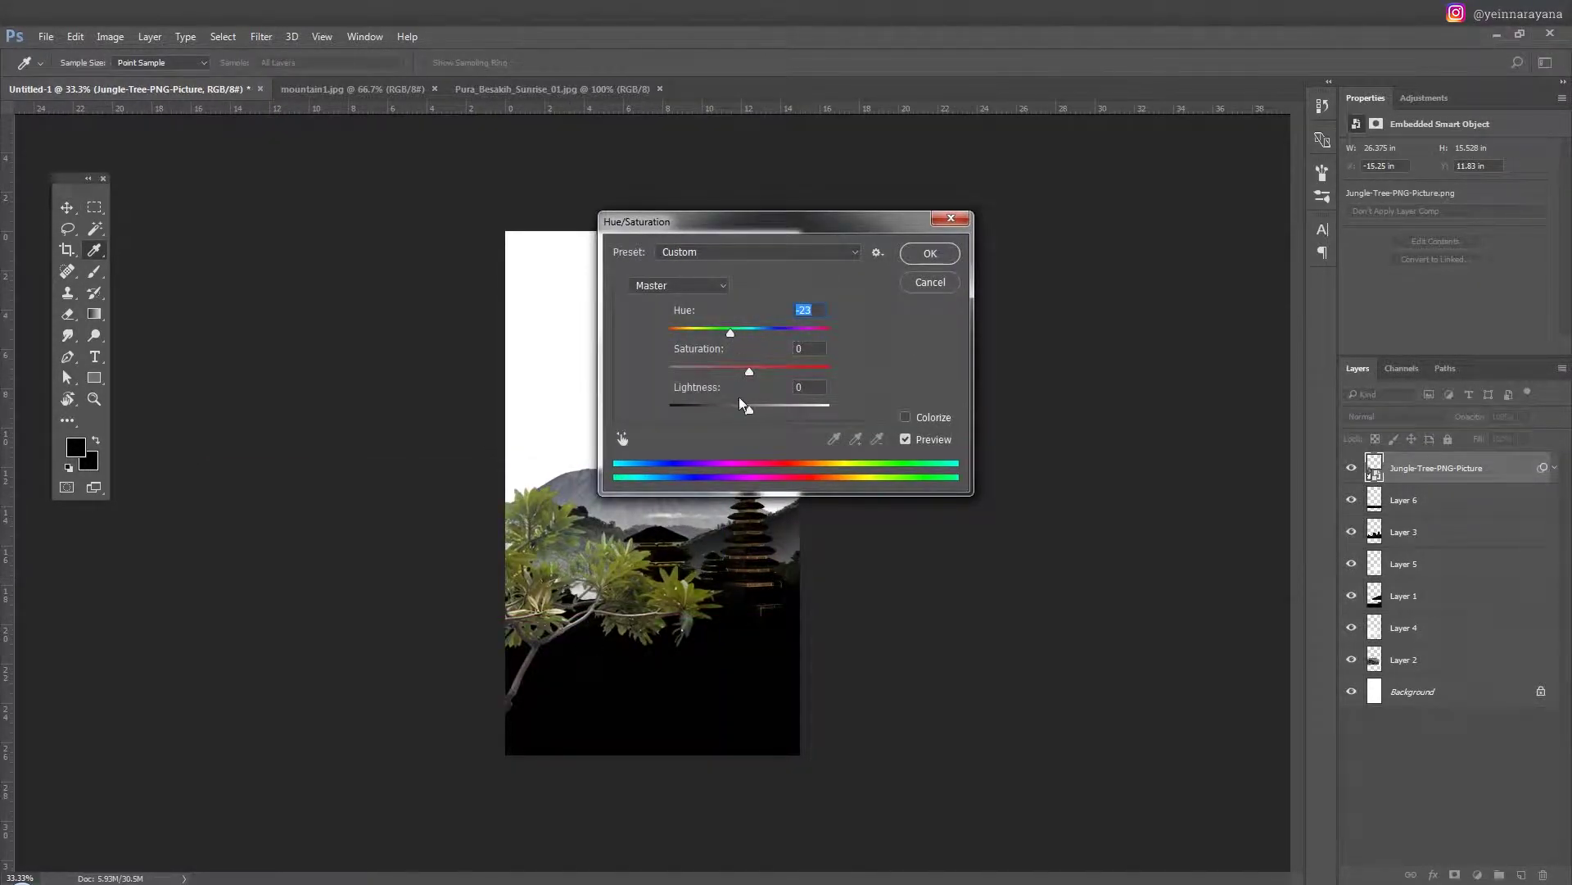
mouse_move(748, 371)
mouse_down()
mouse_move(685, 371)
mouse_move(706, 410)
mouse_move(686, 410)
mouse_up()
drag(731, 332, 753, 333)
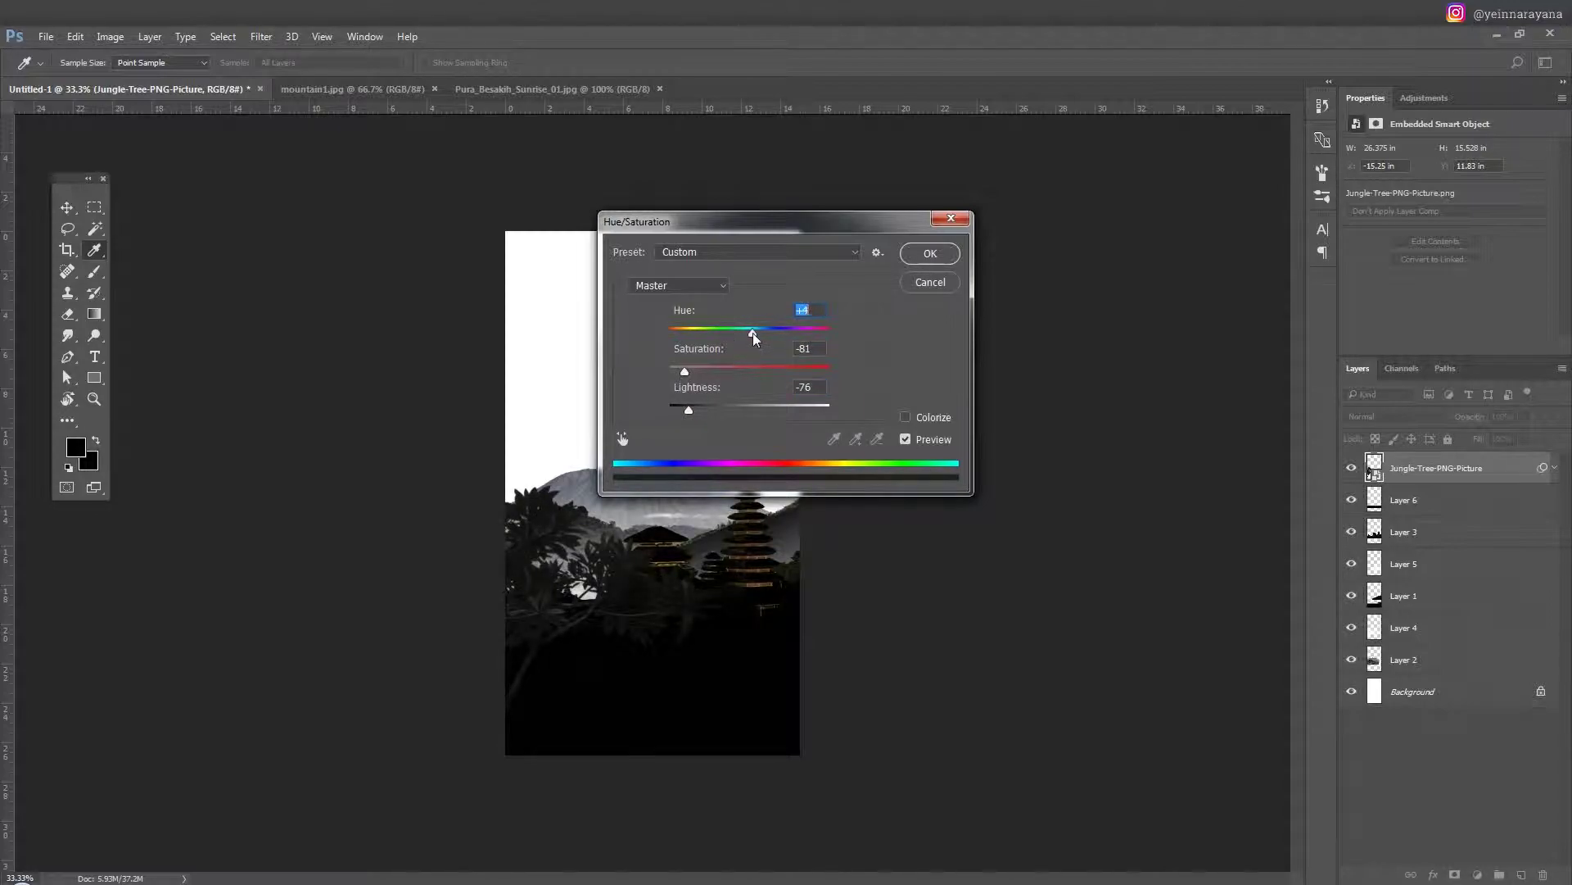
click(931, 253)
Duplicate the darkened tree and move the copy to the poster's right side.
key(v)
mouse_move(632, 643)
mouse_down()
mouse_move(624, 657)
mouse_move(400, 622)
mouse_move(770, 369)
mouse_up()
key(ctrl+plus)
key(ctrl+plus)
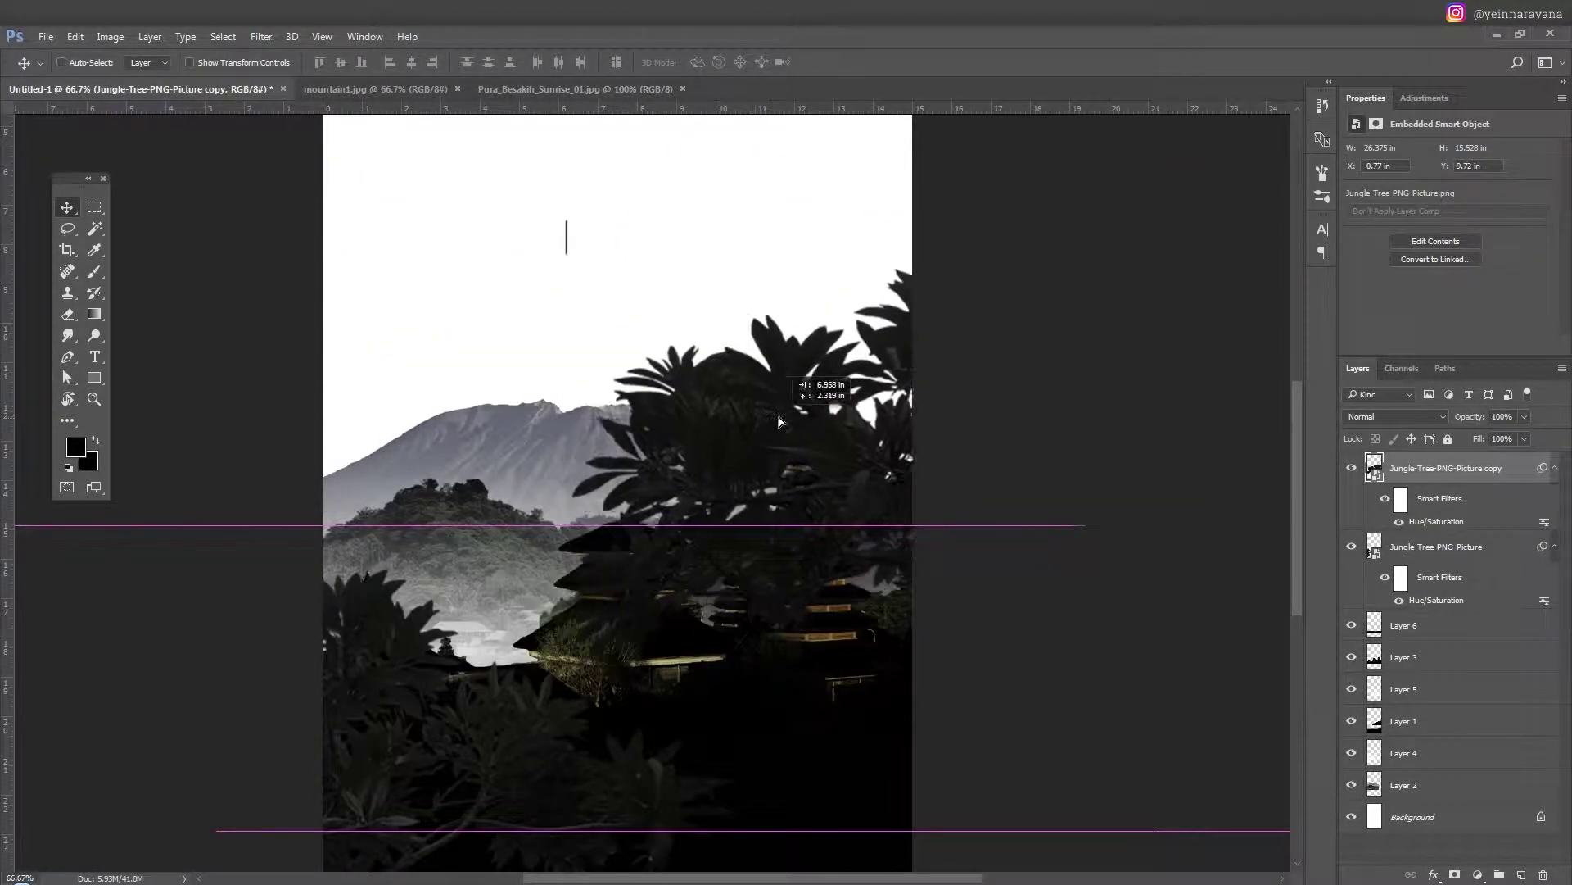
Rasterize the tree layer and move the tree copy to the right edge.
right_click(1440, 468)
click(1228, 397)
key(e)
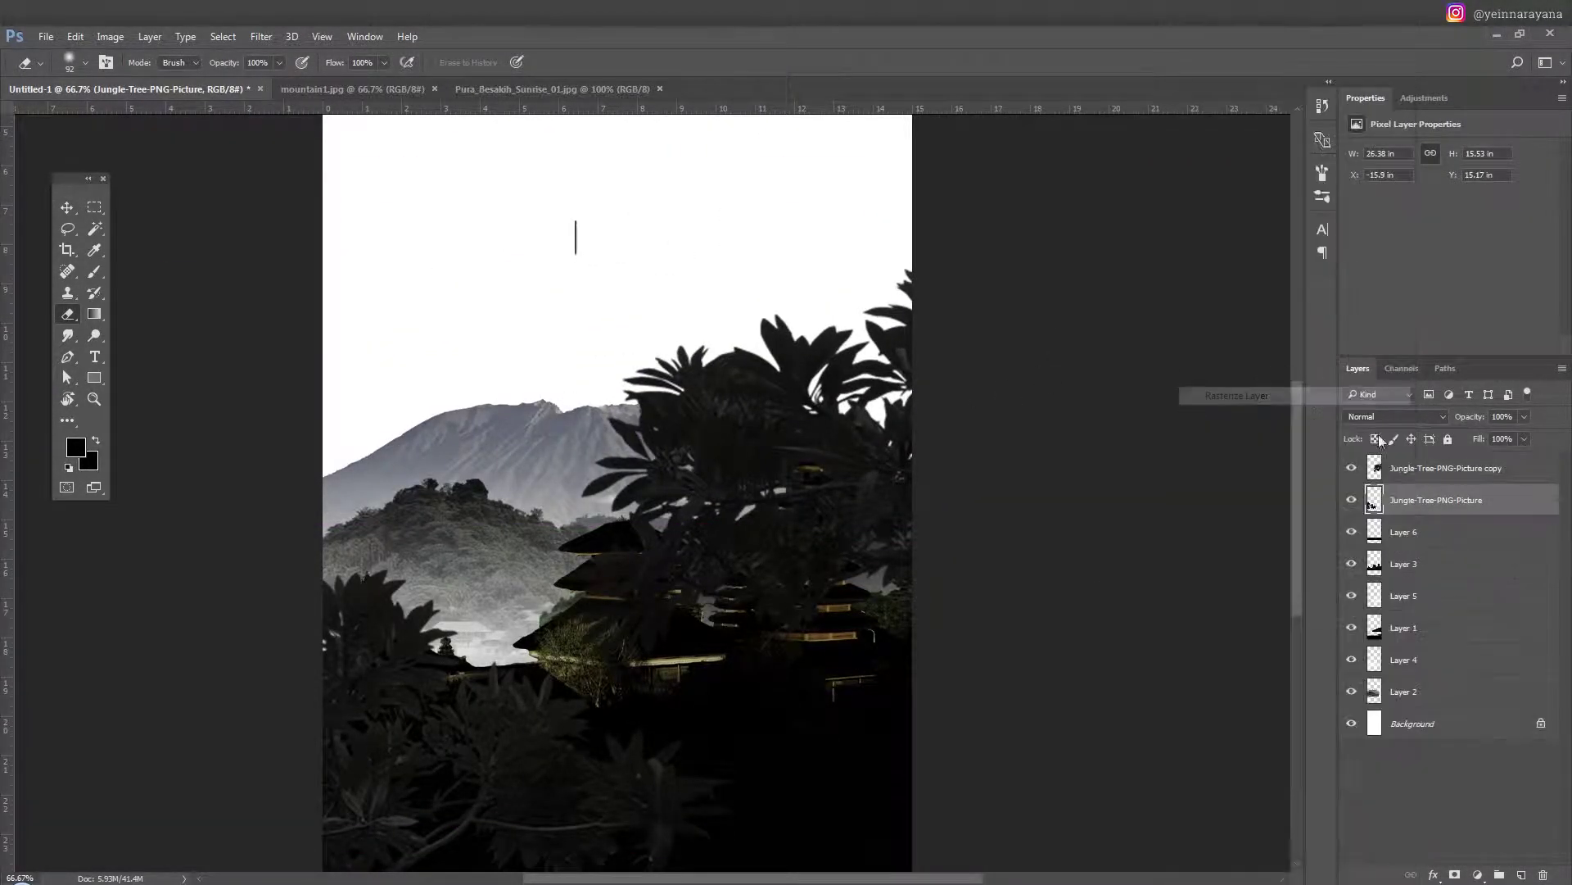
click(1554, 499)
key(v)
key(ctrl+minus)
drag(759, 487, 730, 293)
drag(775, 468, 948, 469)
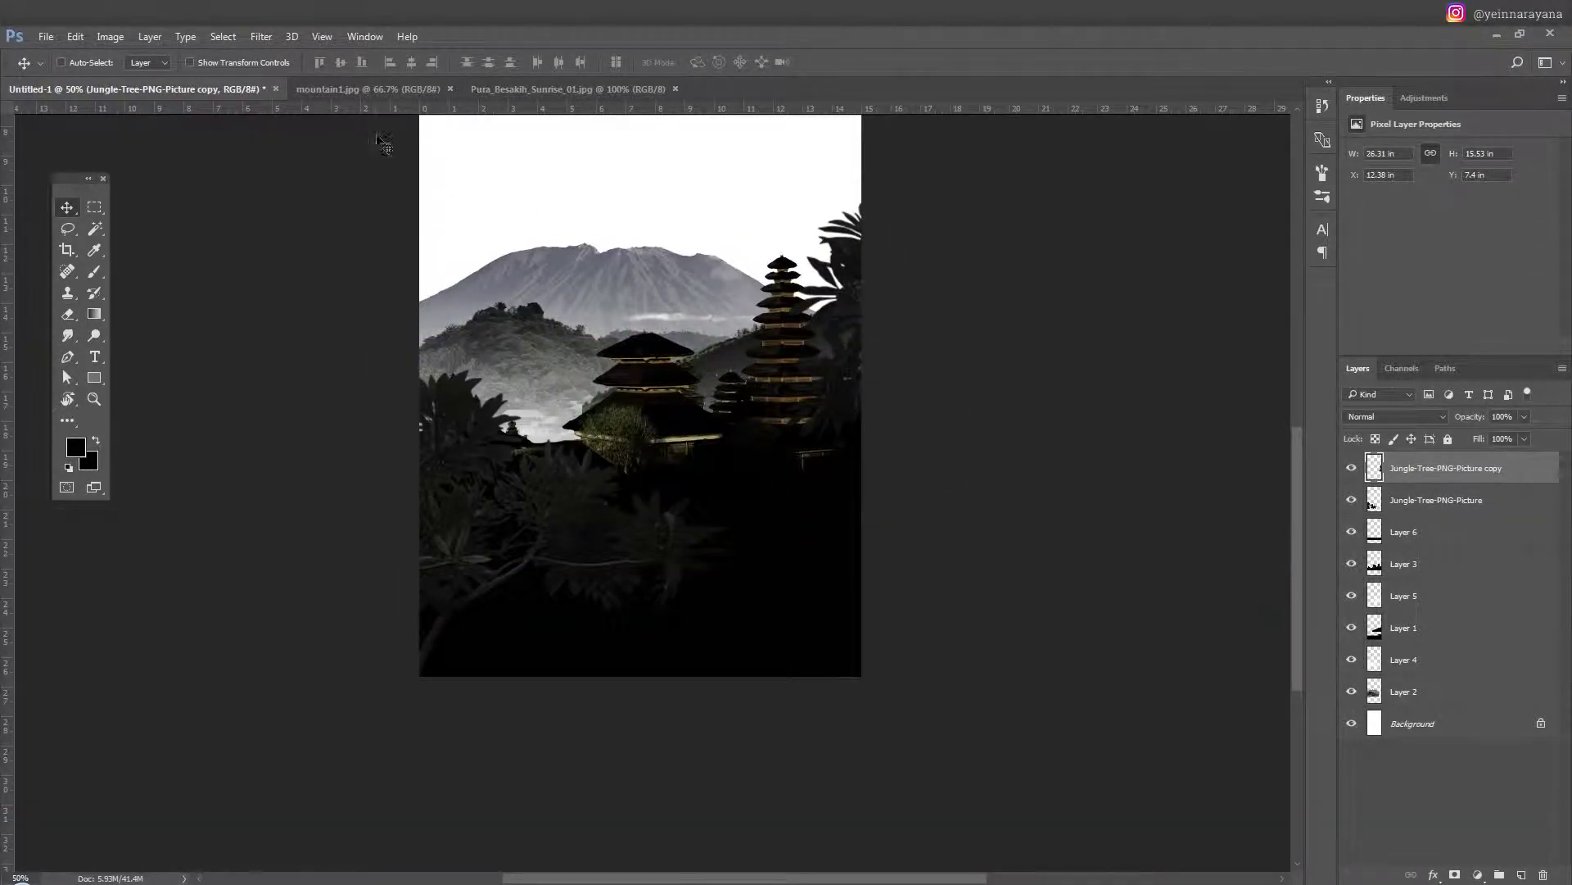
Soften the tree copy with a light 1.6 px Gaussian Blur.
click(261, 36)
click(507, 281)
drag(953, 487, 873, 486)
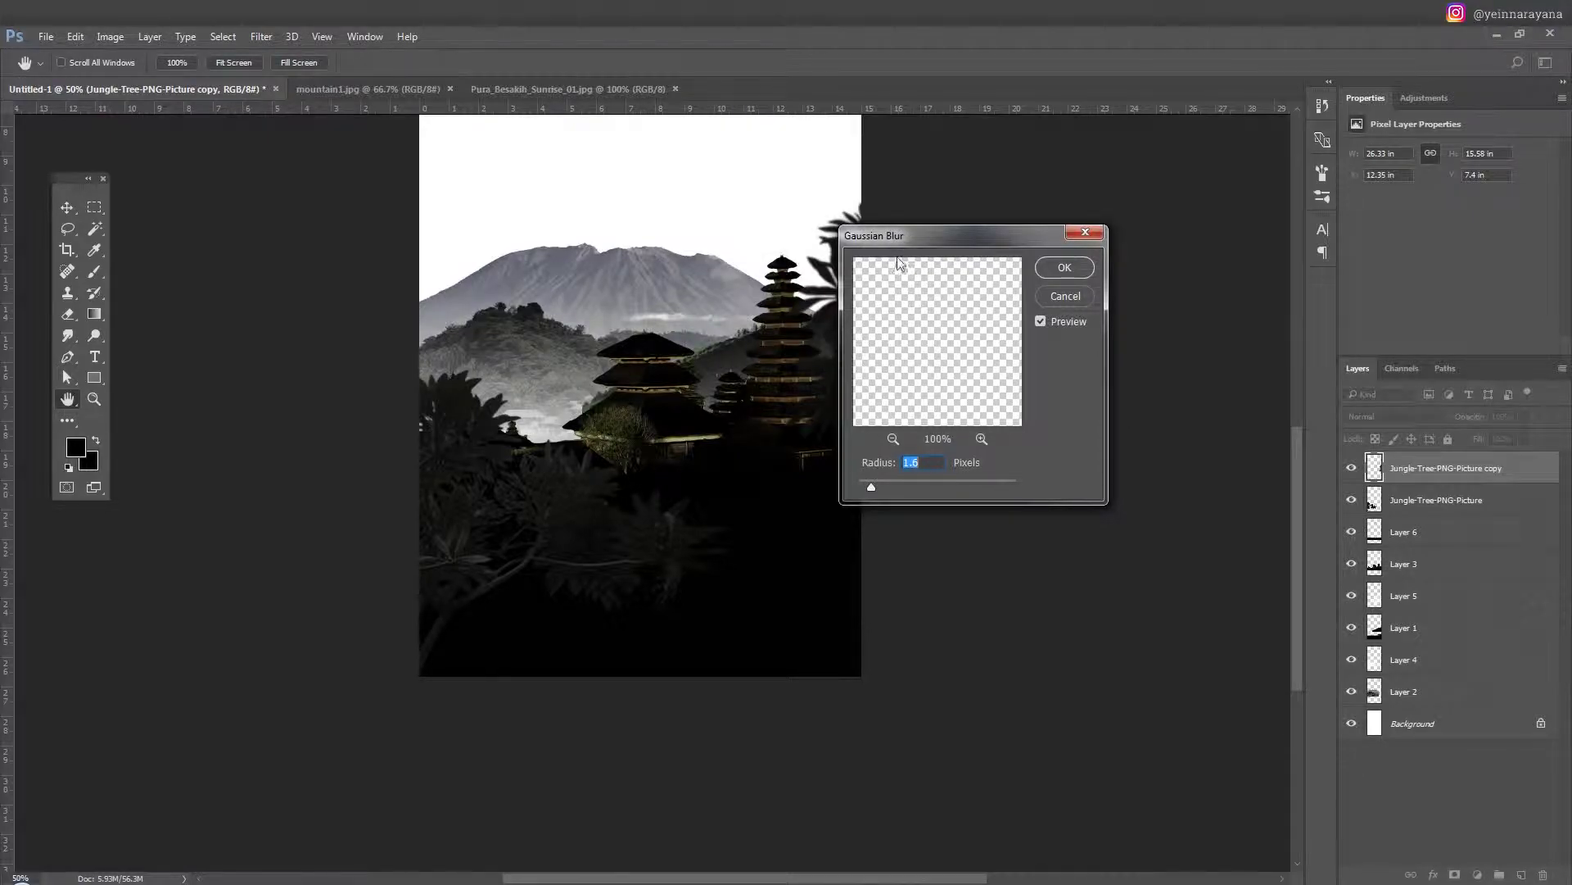
drag(896, 235, 1074, 236)
click(1242, 267)
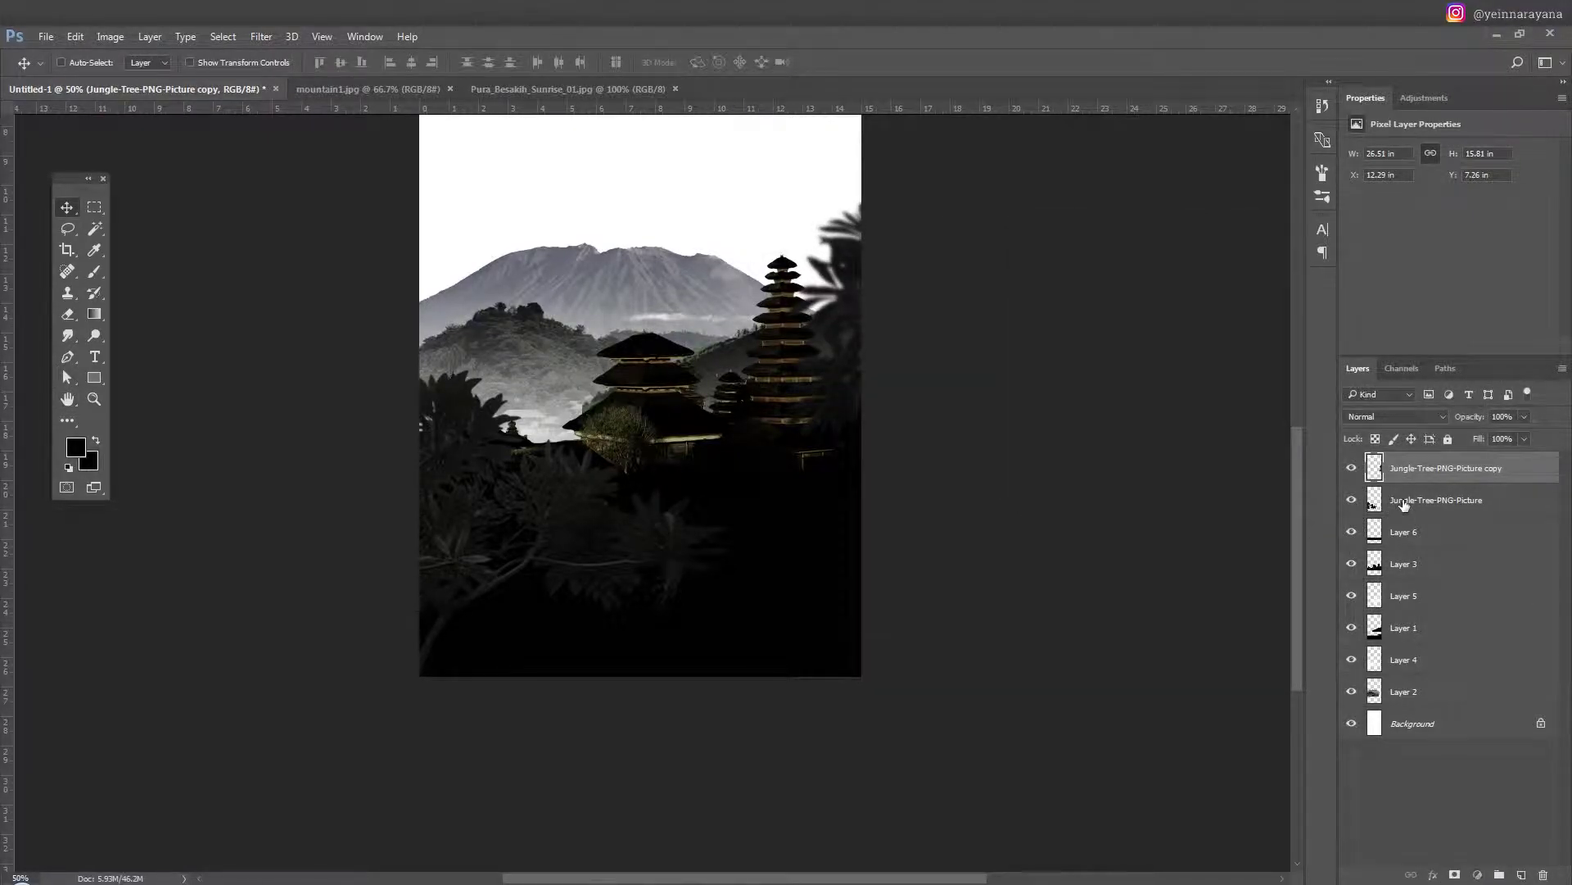
Rotate the lower tree slightly and move it into the foreground.
click(1401, 500)
key(ctrl+f)
key(Escape)
key(ctrl+t)
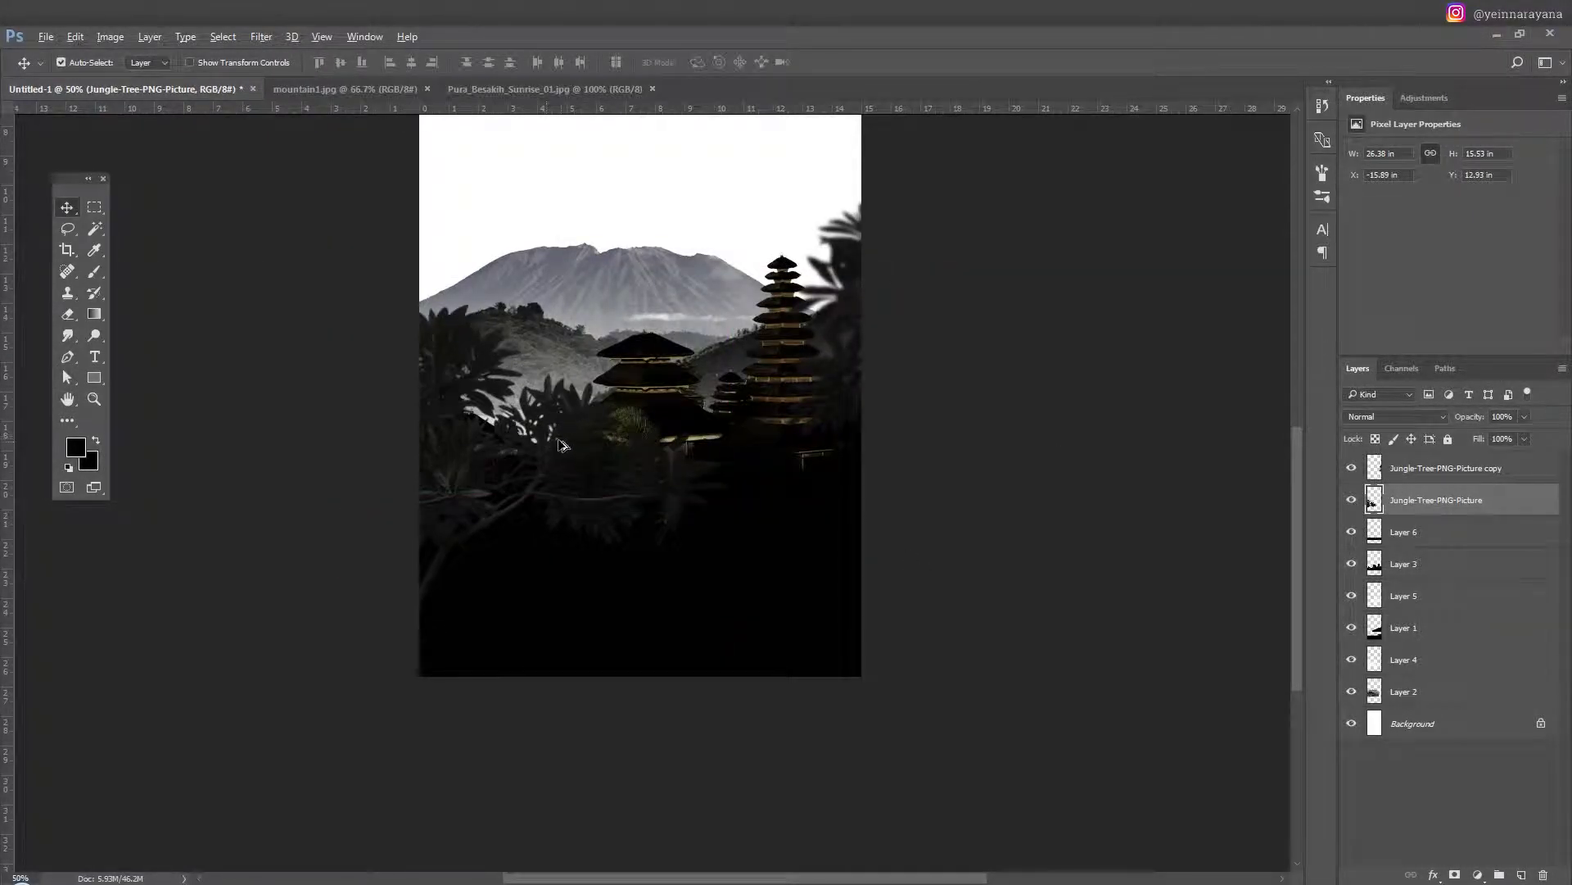
drag(811, 623, 807, 643)
key(Return)
drag(667, 514, 710, 561)
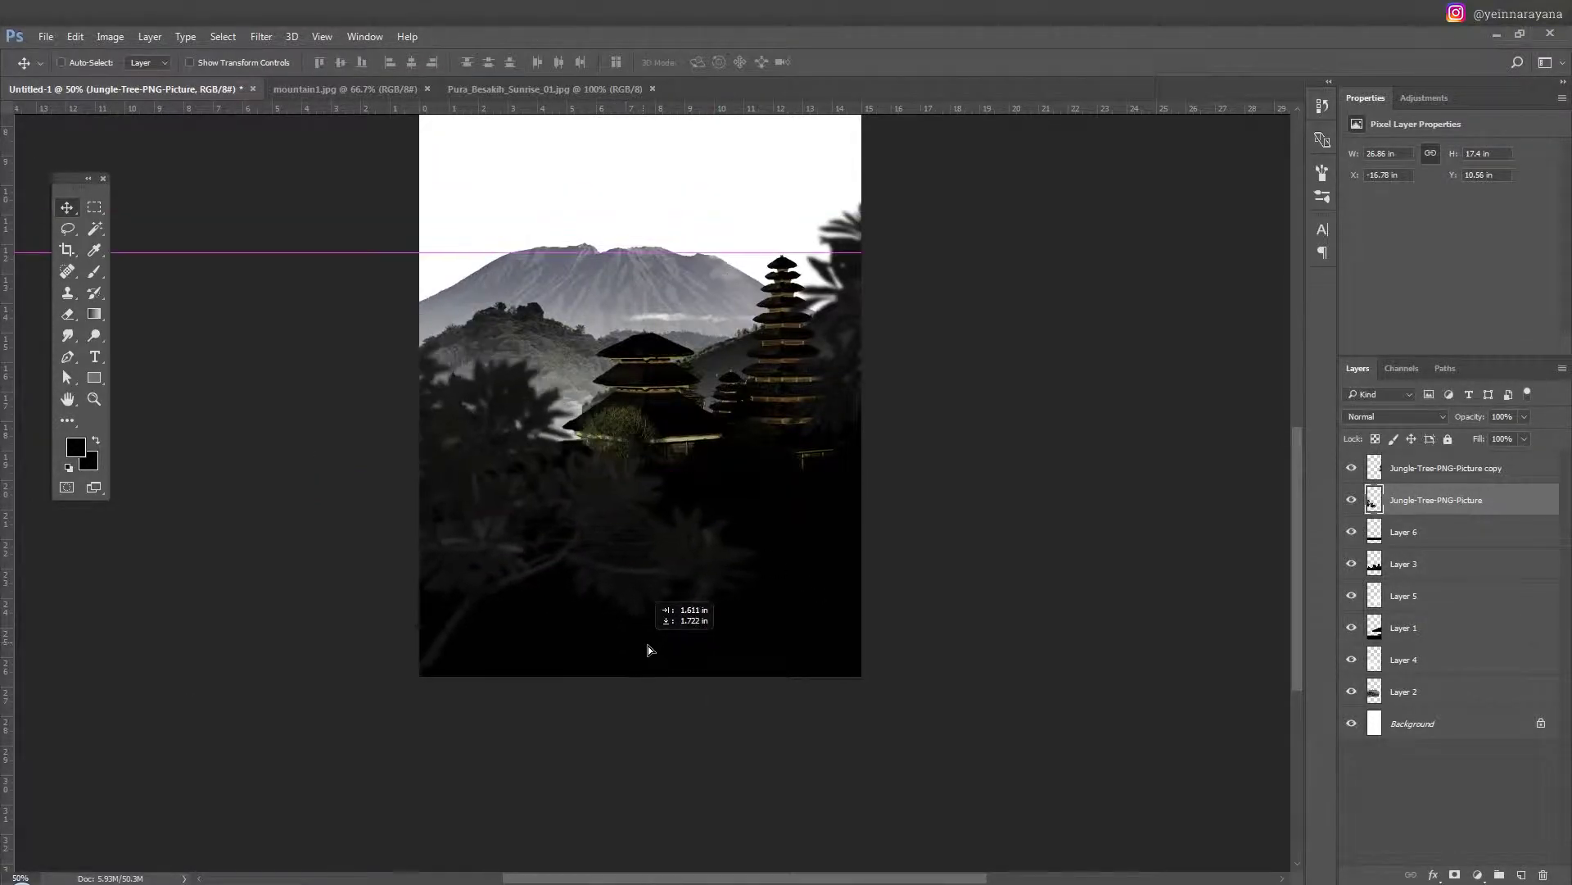
Raise the blurred tree copy higher along the right edge.
scroll(711, 561, up, 3)
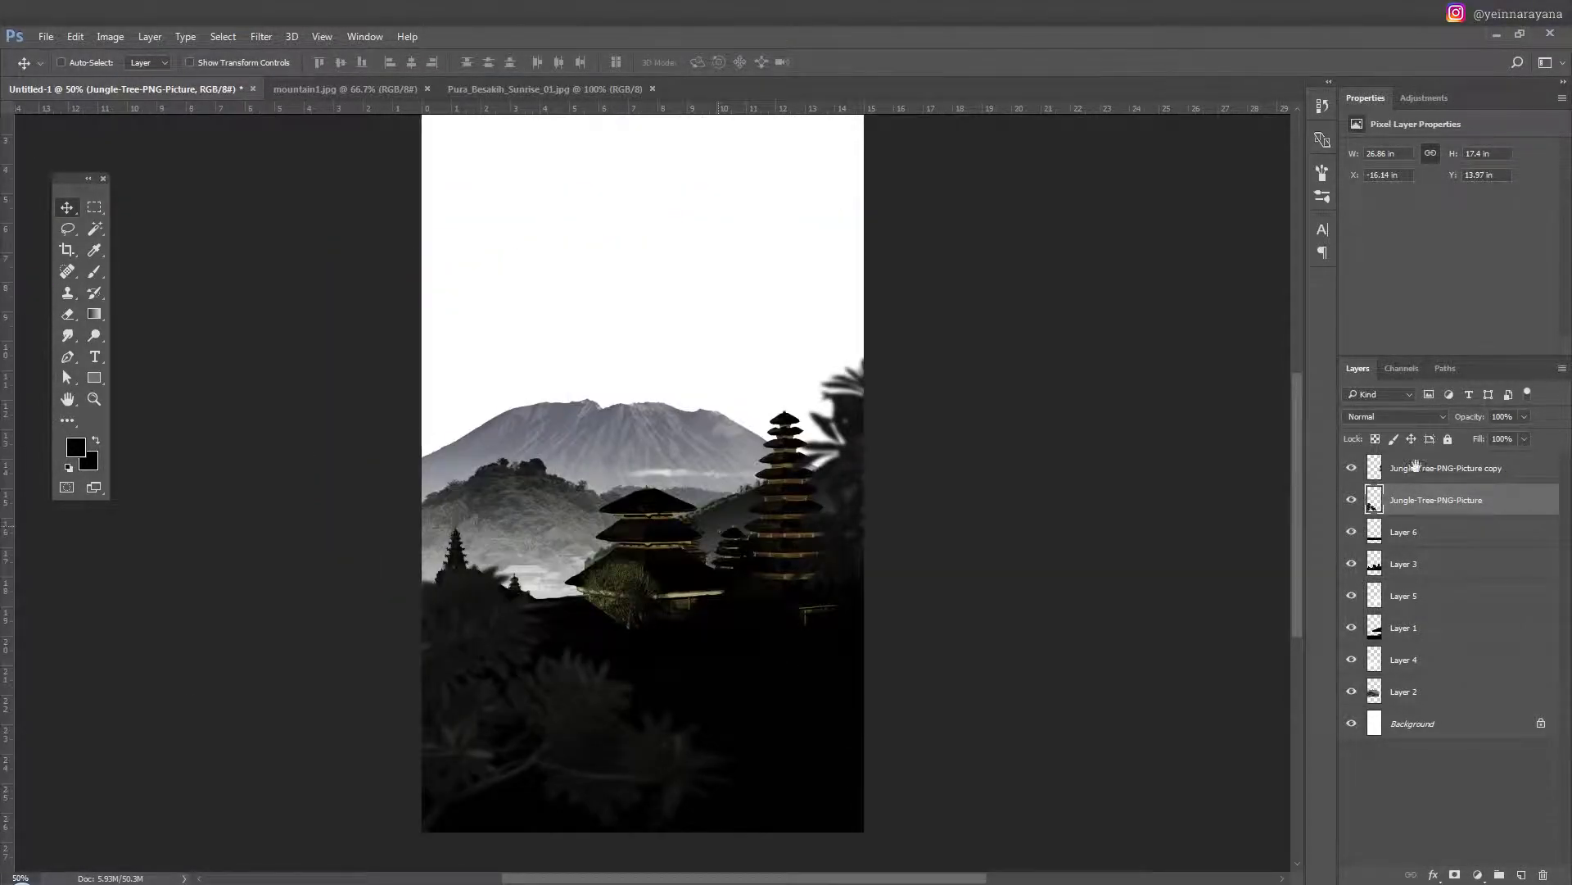
drag(923, 375, 919, 302)
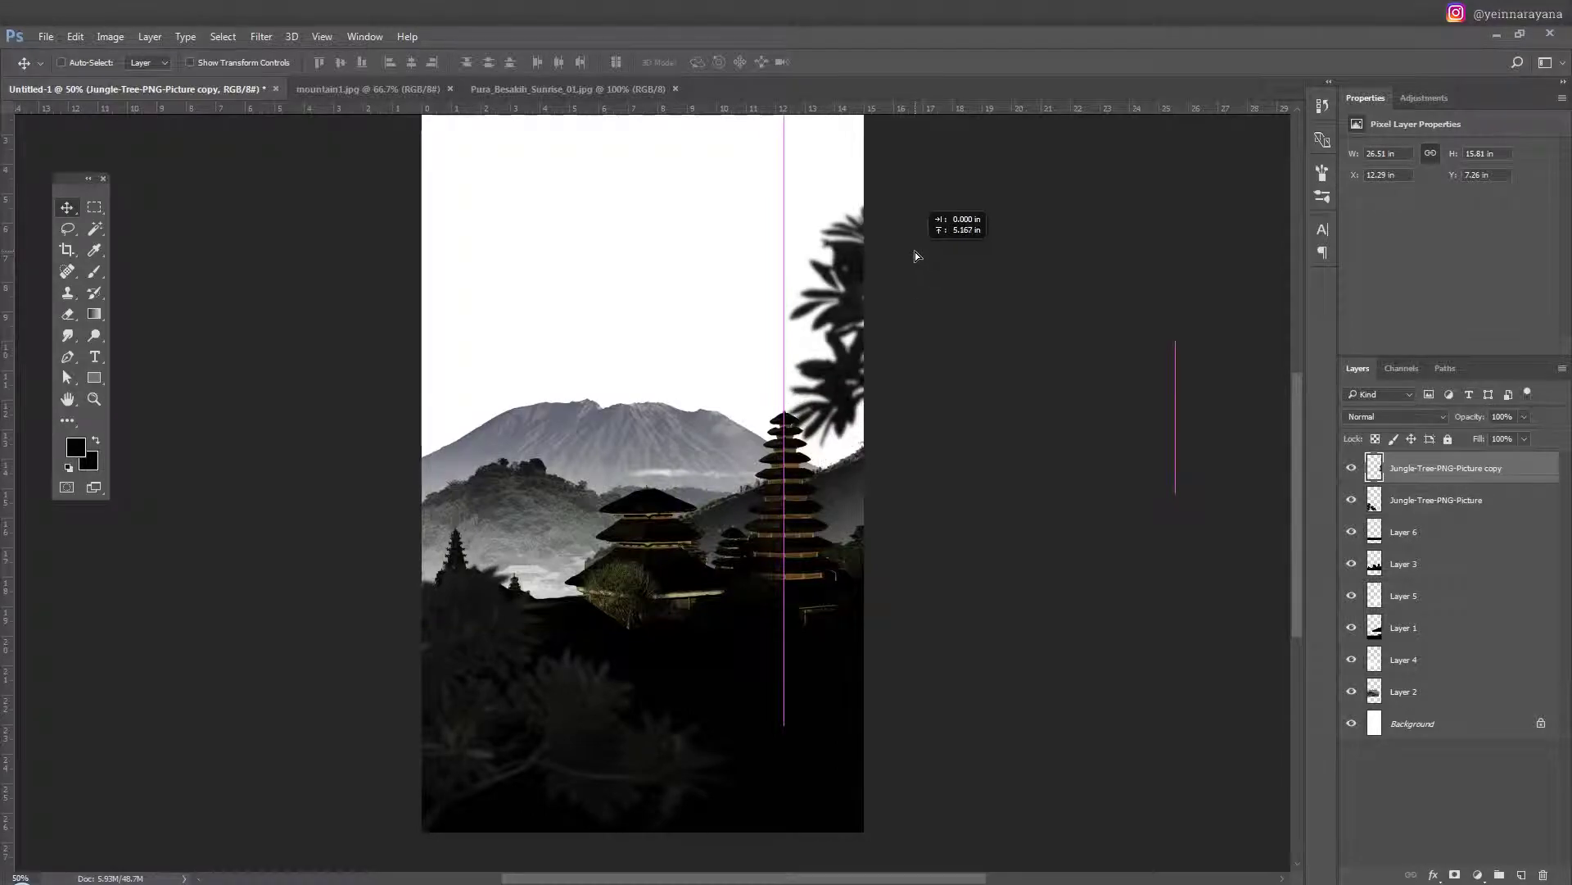
key(ctrl+minus)
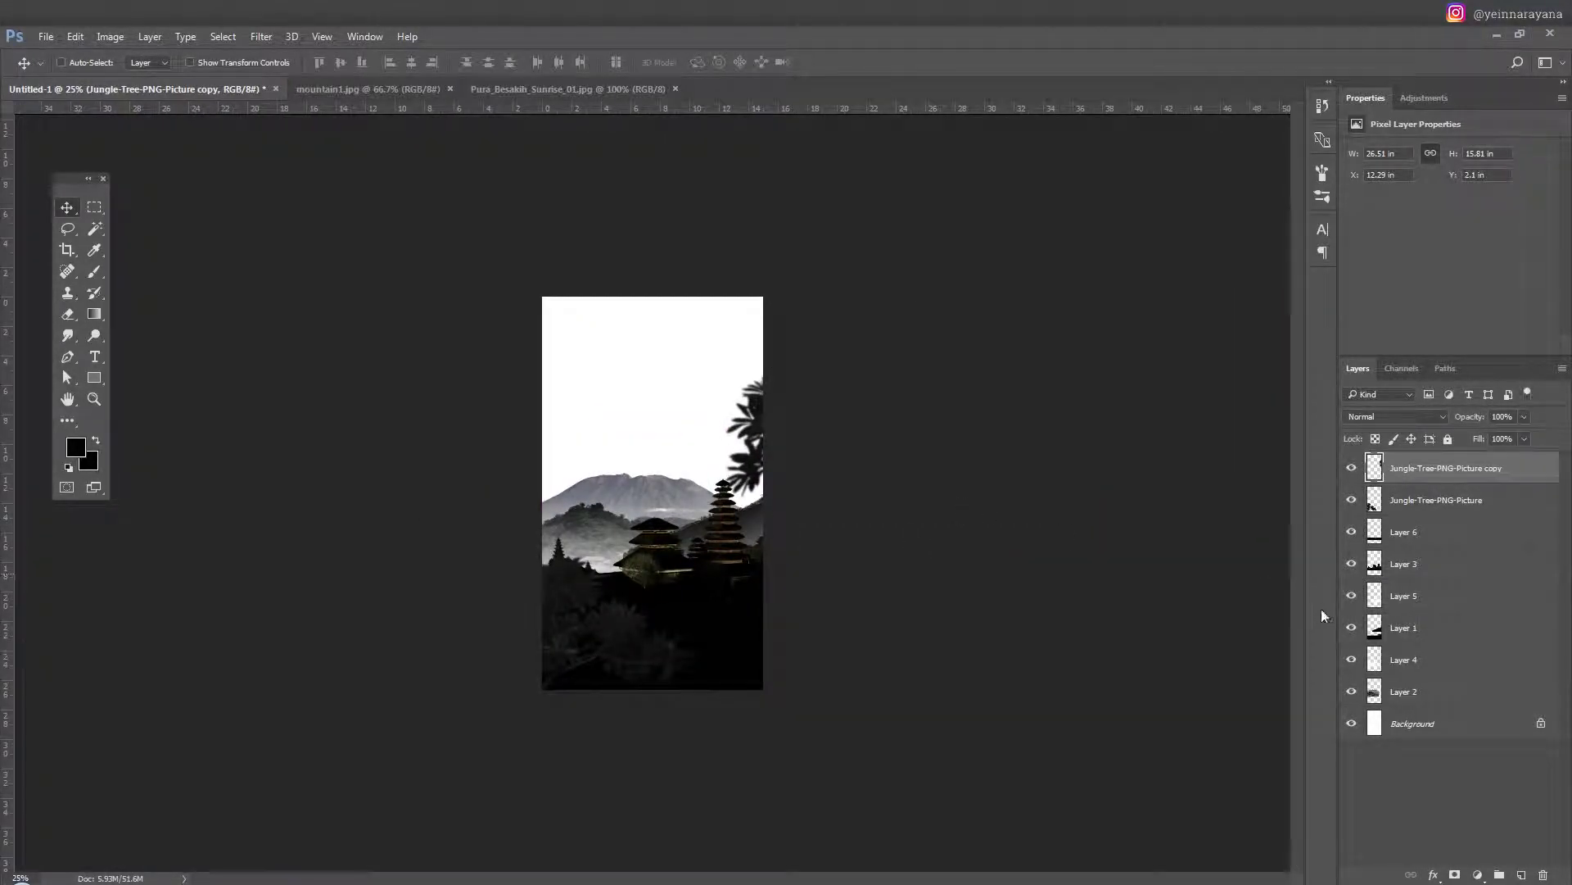
Toggle the lower tree's visibility to check the scene, then add a new empty layer.
click(1409, 502)
click(1352, 501)
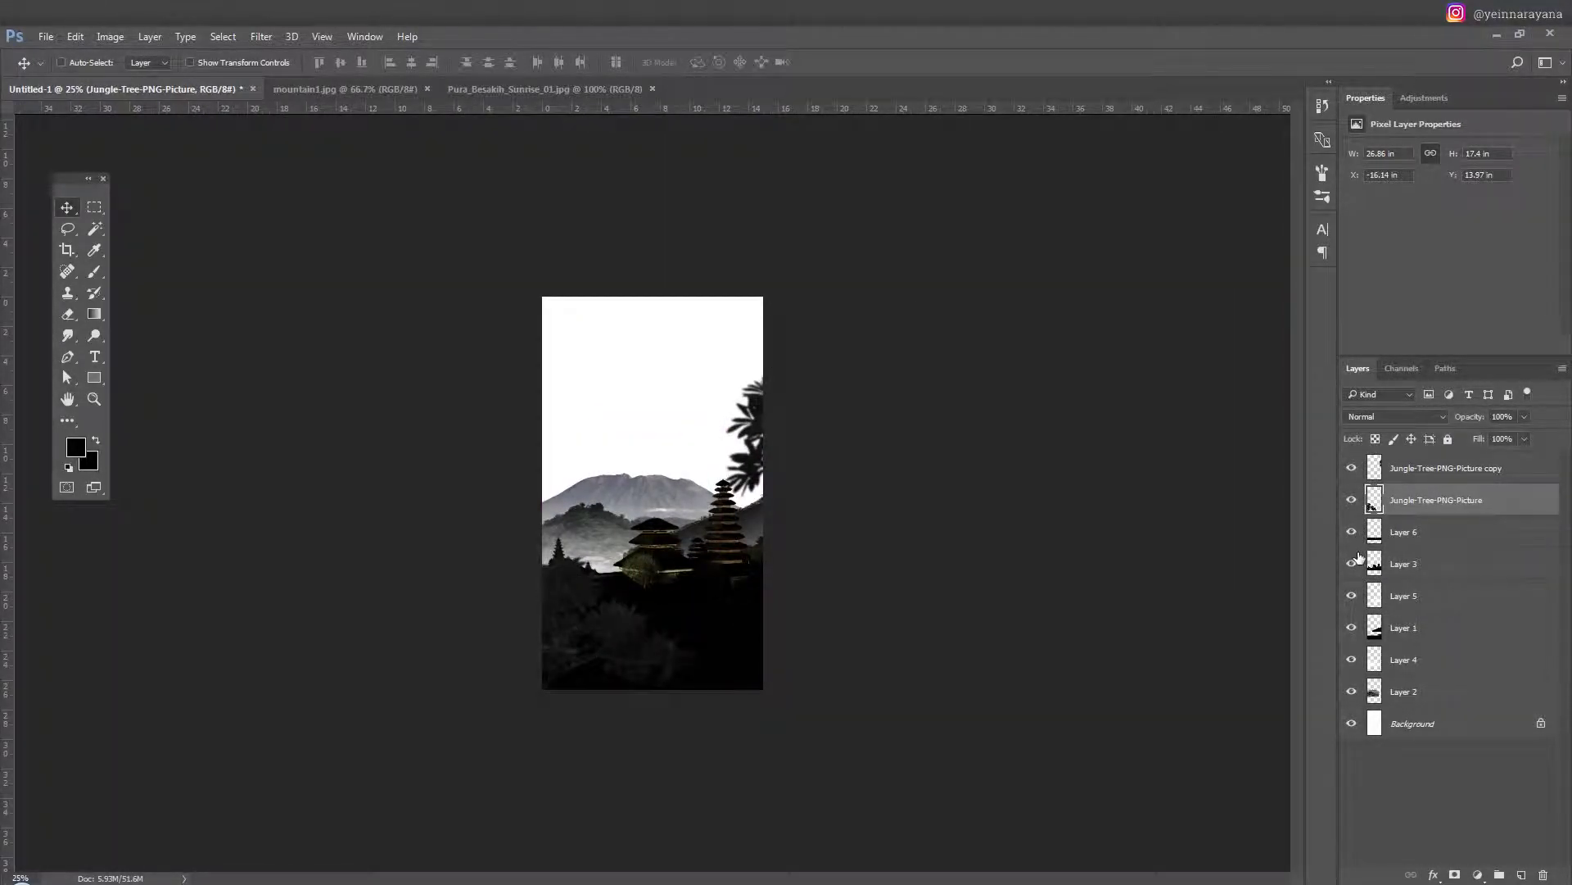
click(1404, 563)
key(ctrl+shift+n)
key(Return)
Set up a low-opacity white brush and move the haze layer above Layer 6.
key(b)
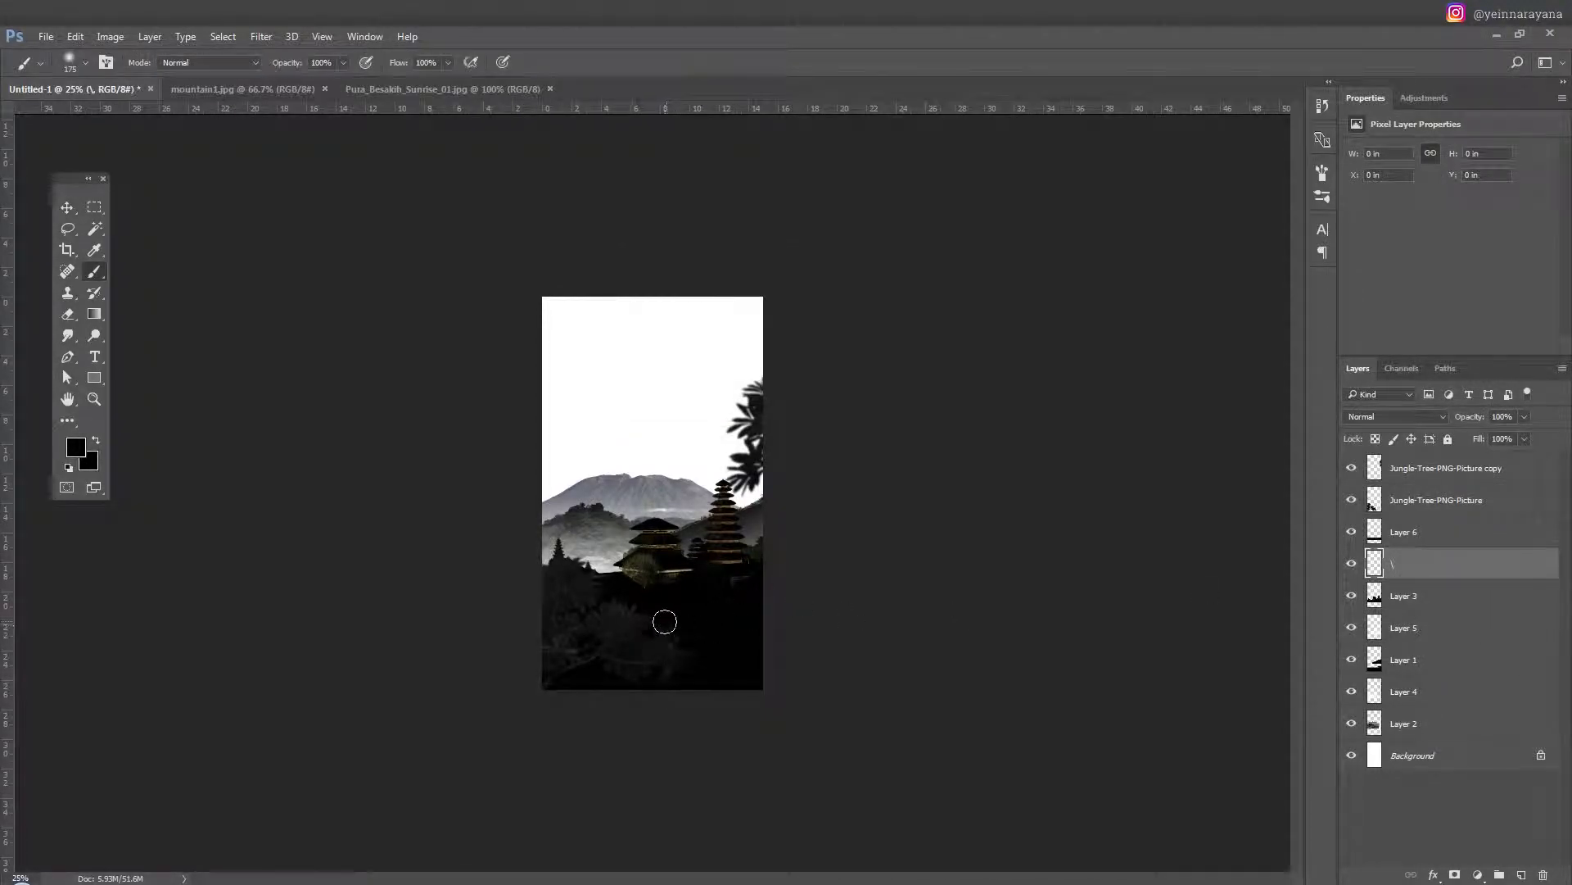
key(d)
key(x)
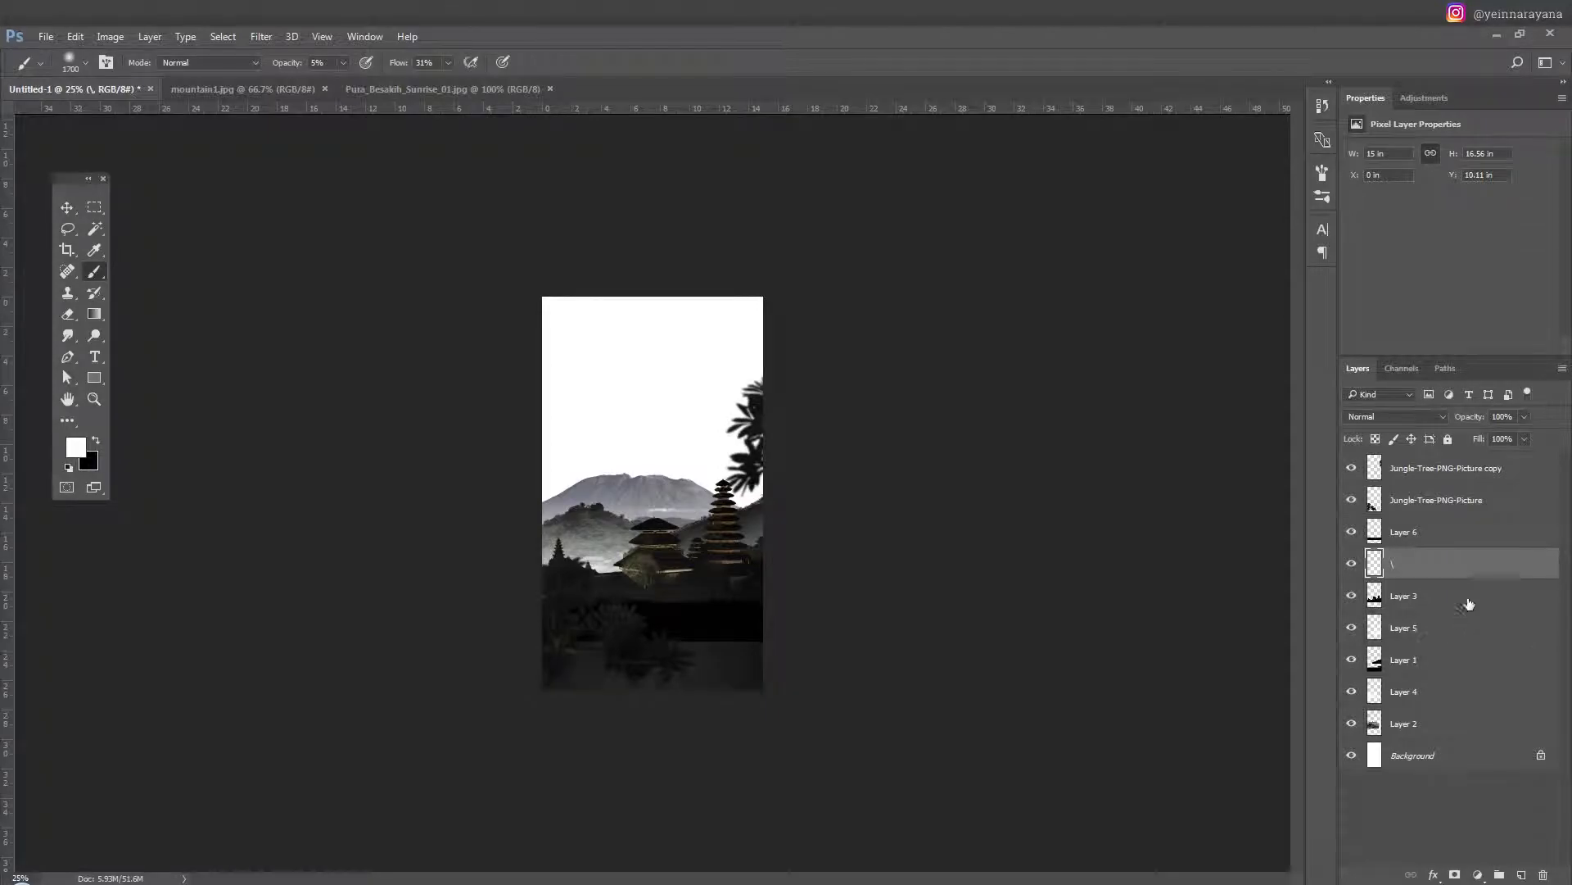
drag(1469, 604, 1468, 518)
Shift the haze layer upward and erase excess haze along the poster bottom.
key(v)
key(ctrl+plus)
drag(702, 684, 711, 623)
key(e)
key(bracketright)
key(bracketright)
key(bracketright)
drag(505, 742, 656, 721)
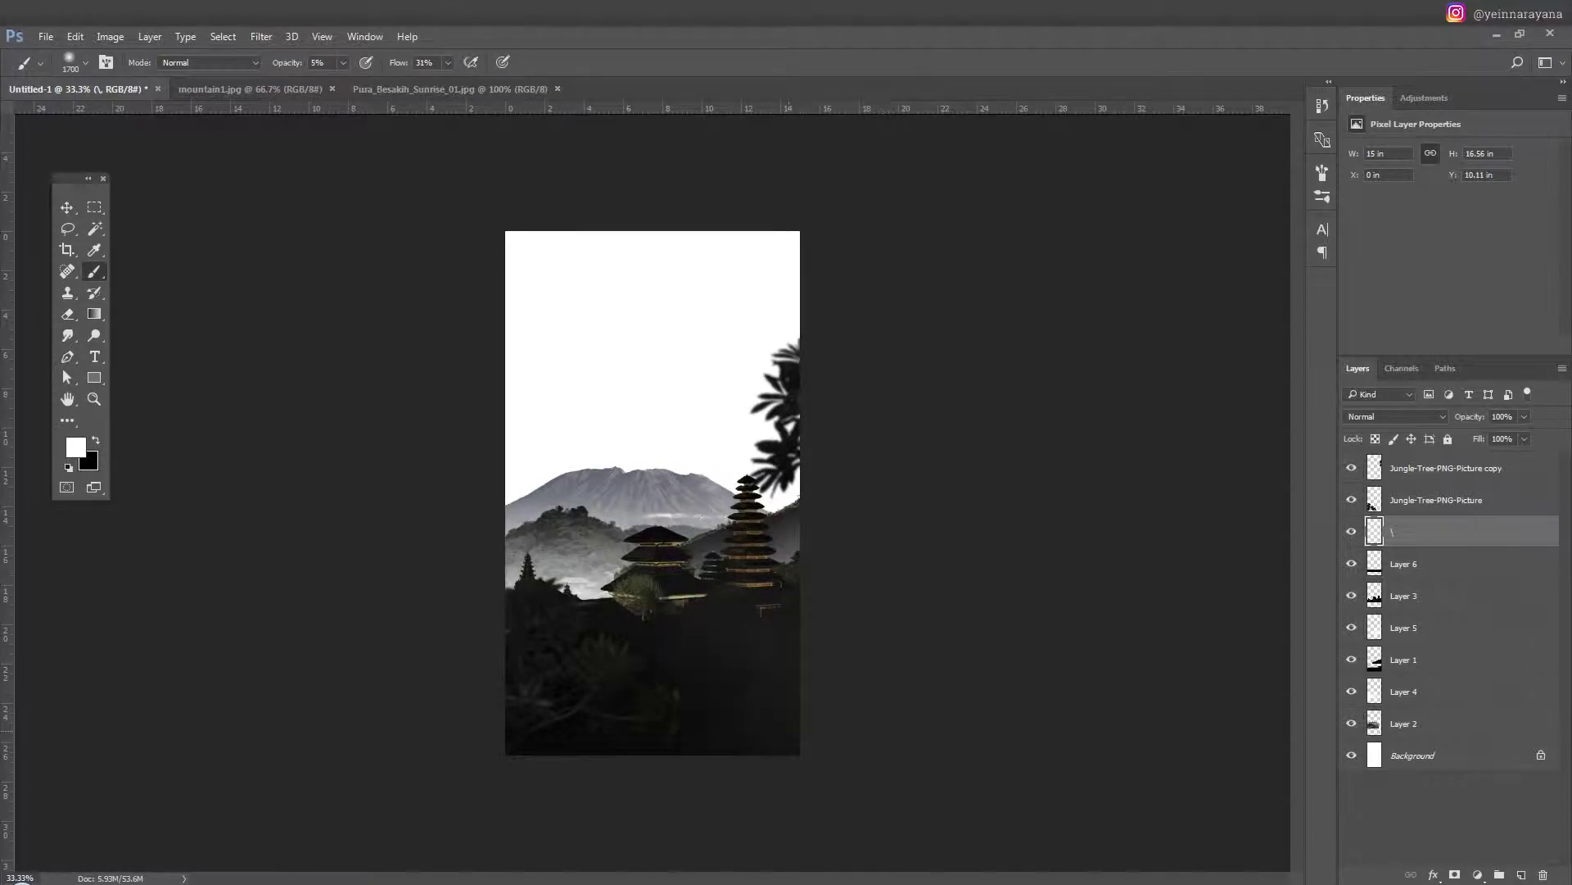
Add a new empty layer just above the background.
key(e)
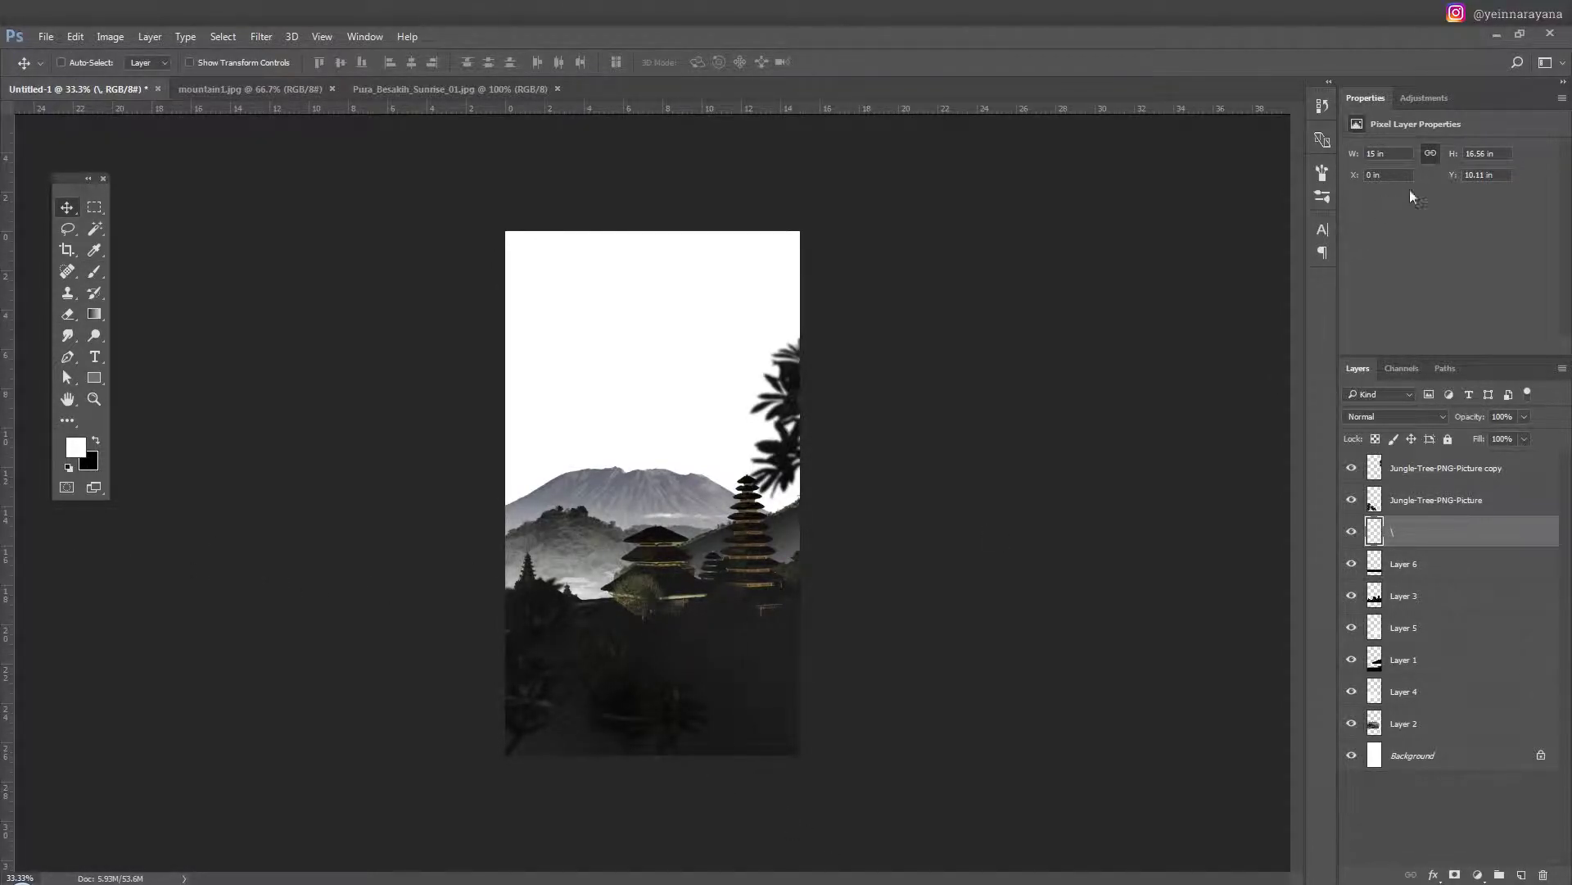
key(v)
click(1419, 750)
key(ctrl+shift+n)
key(Return)
Fill the sky with a top-to-bottom mint-green gradient.
key(g)
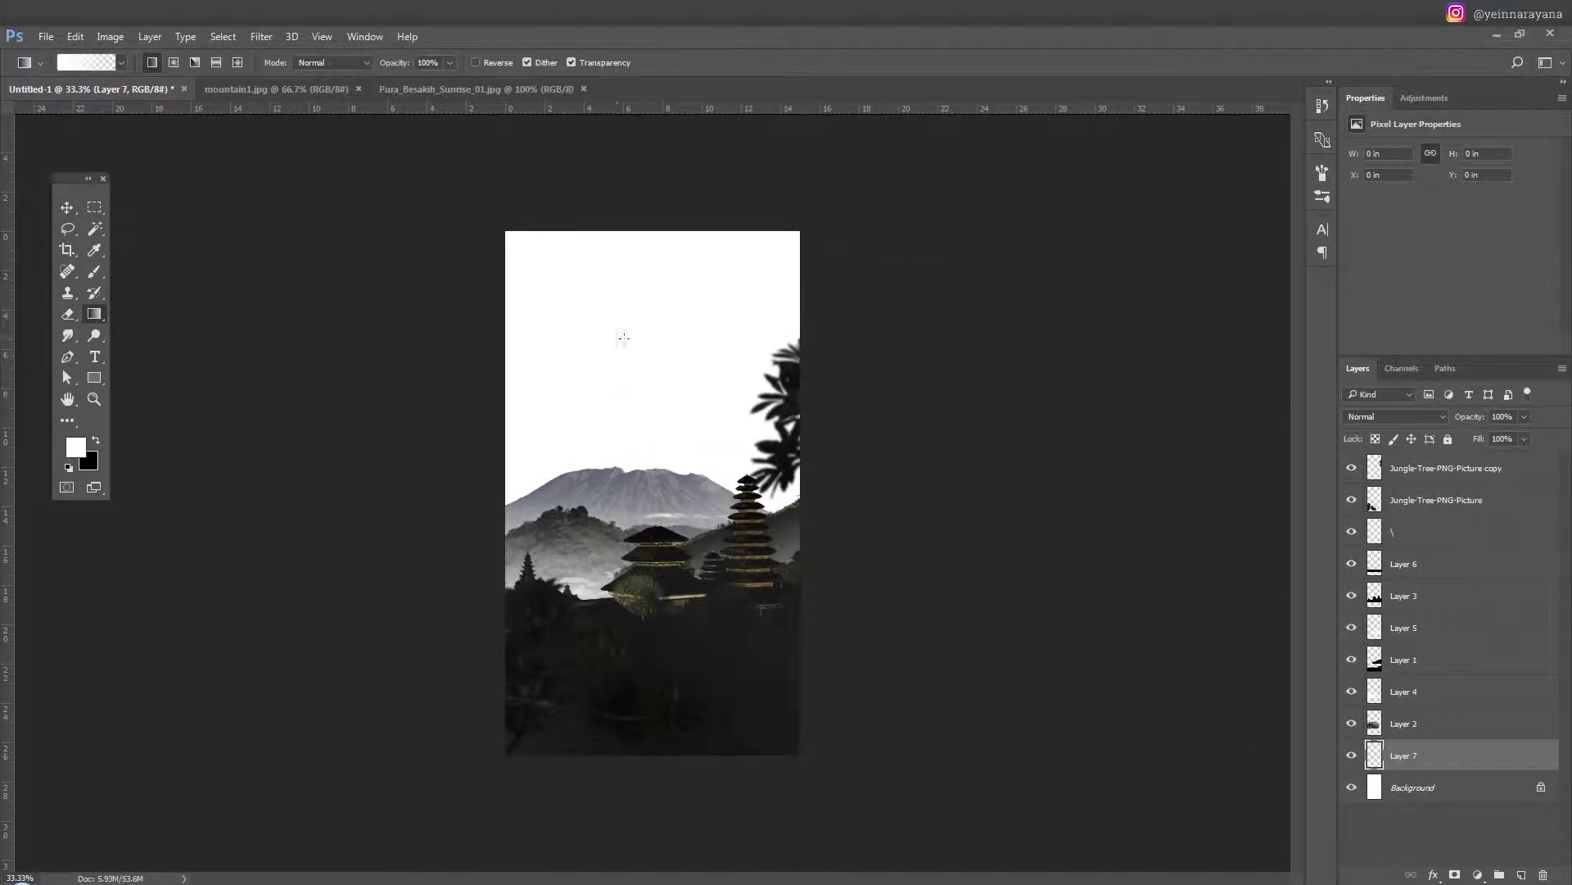
click(75, 446)
drag(1305, 623, 1306, 559)
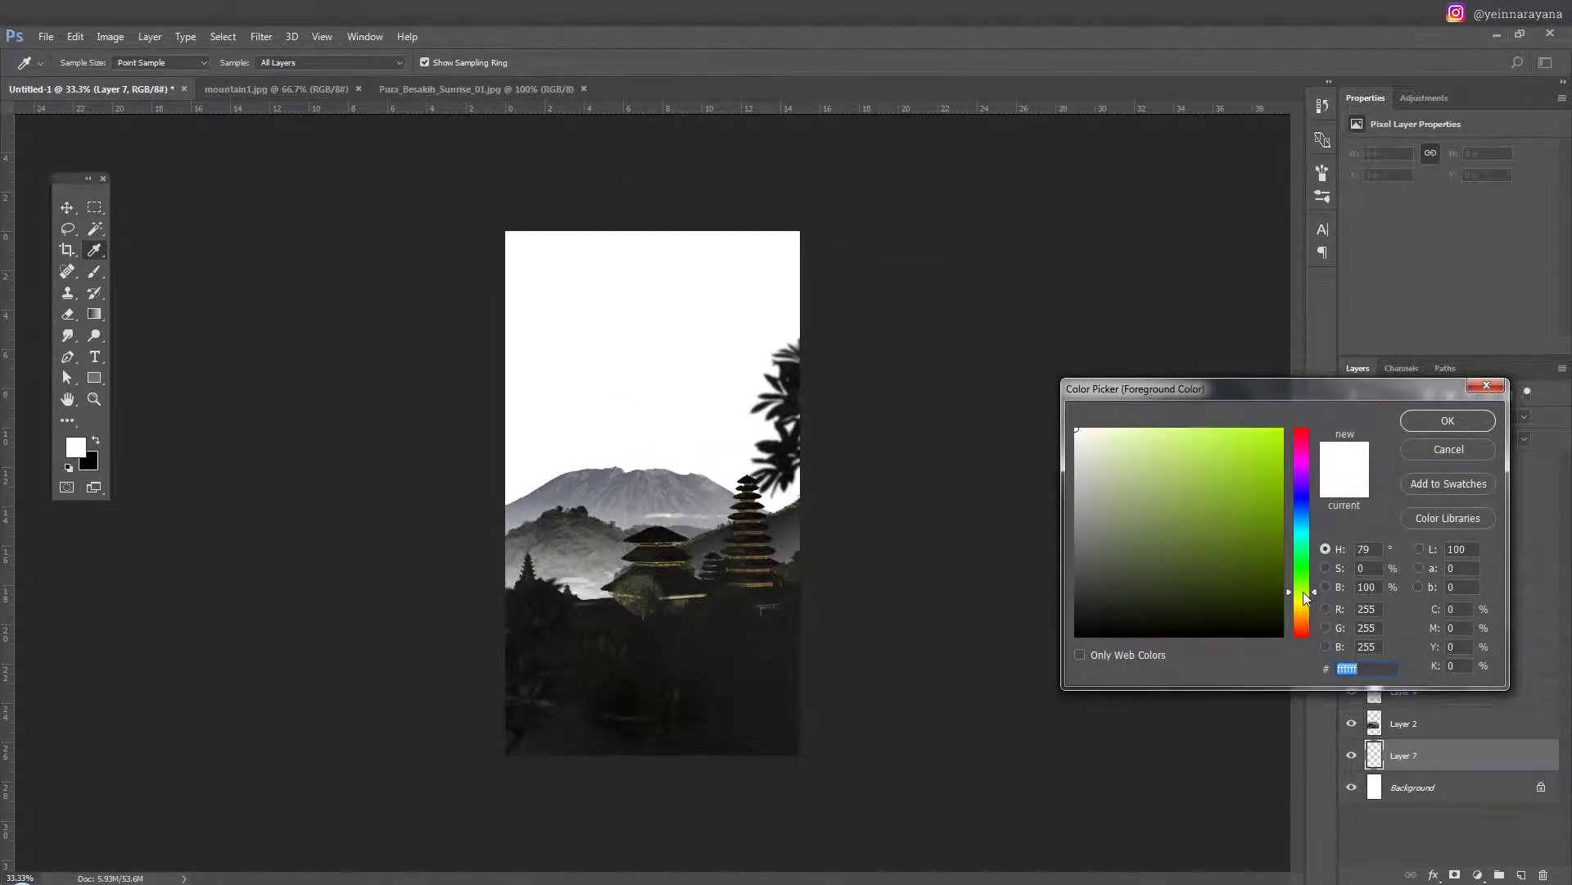
click(1235, 446)
click(1448, 420)
key(ctrl+minus)
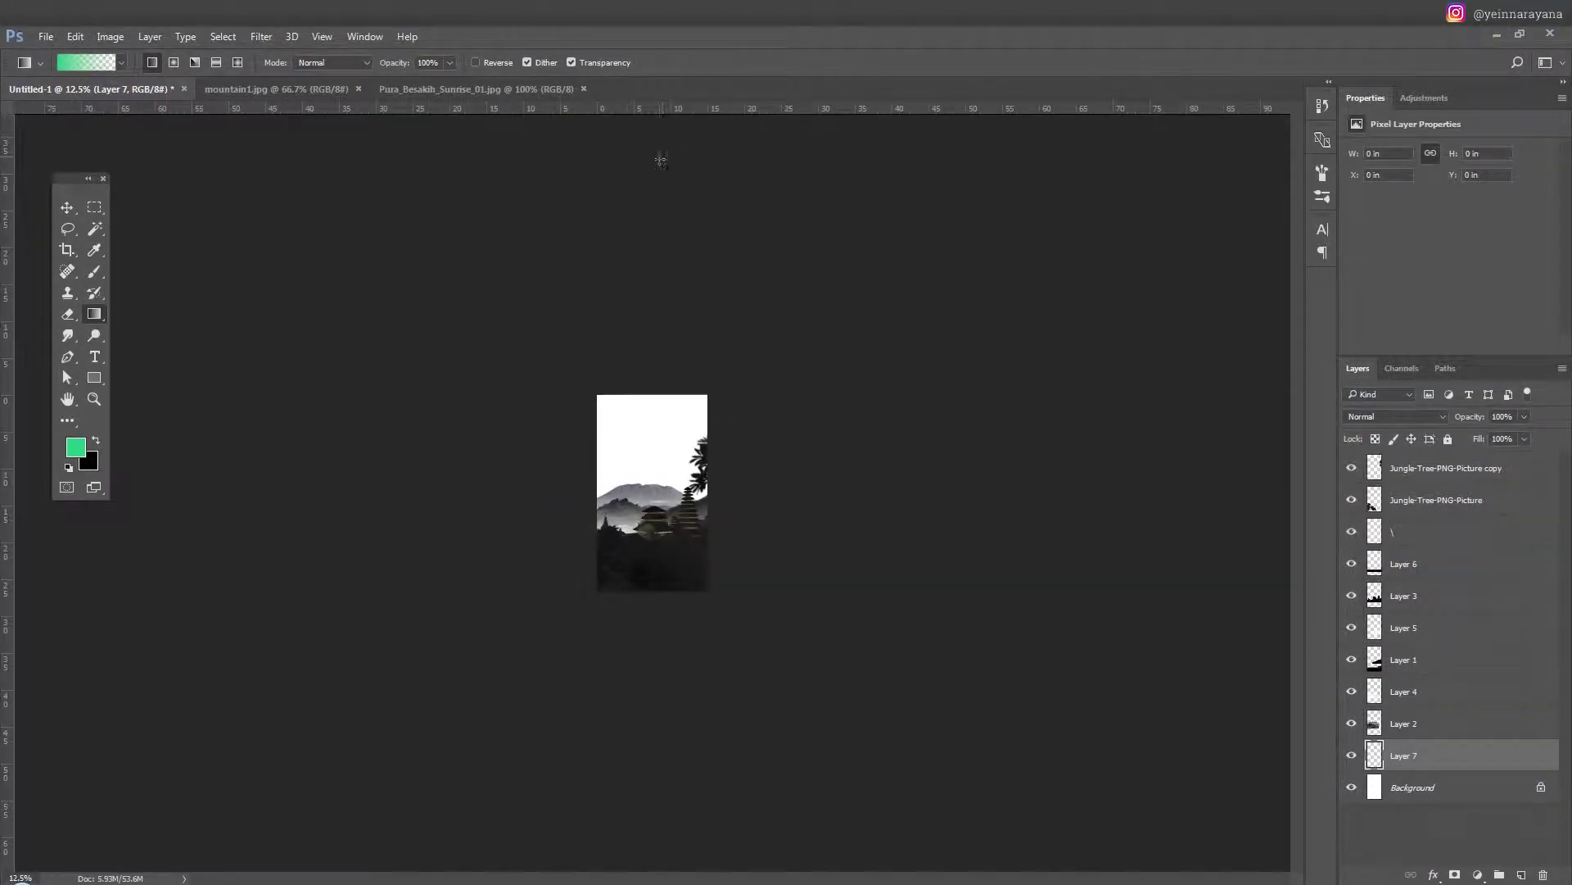
drag(653, 154, 653, 716)
Wash a green gradient over the poster on a new top layer and Save As.
click(1381, 464)
key(ctrl+shift+alt+n)
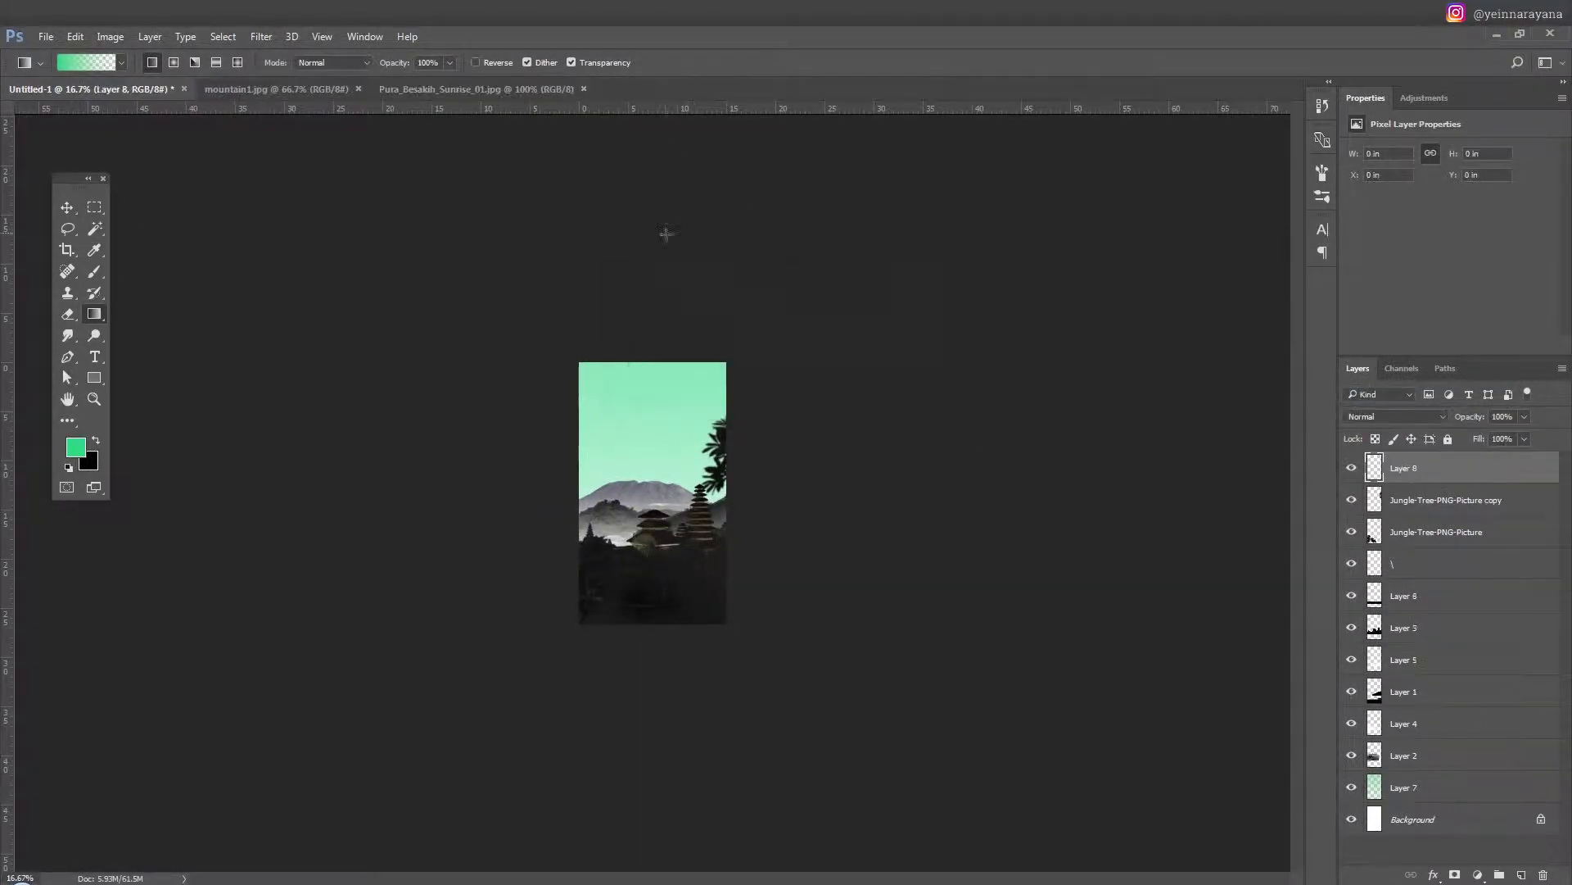
drag(657, 152, 644, 739)
key(ctrl+plus)
key(v)
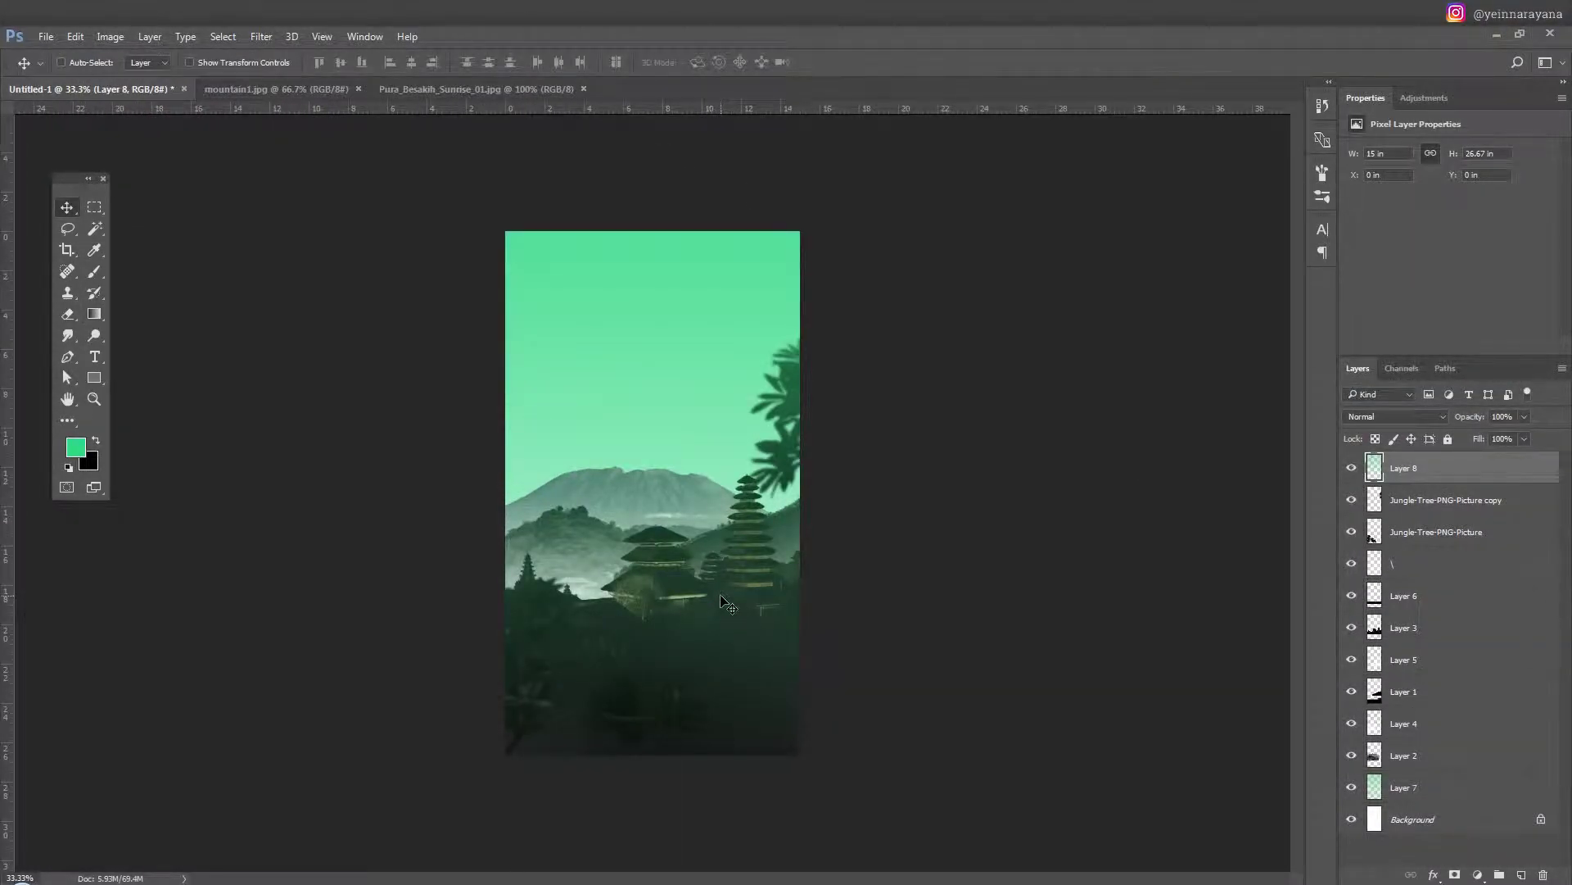
key(ctrl+shift+s)
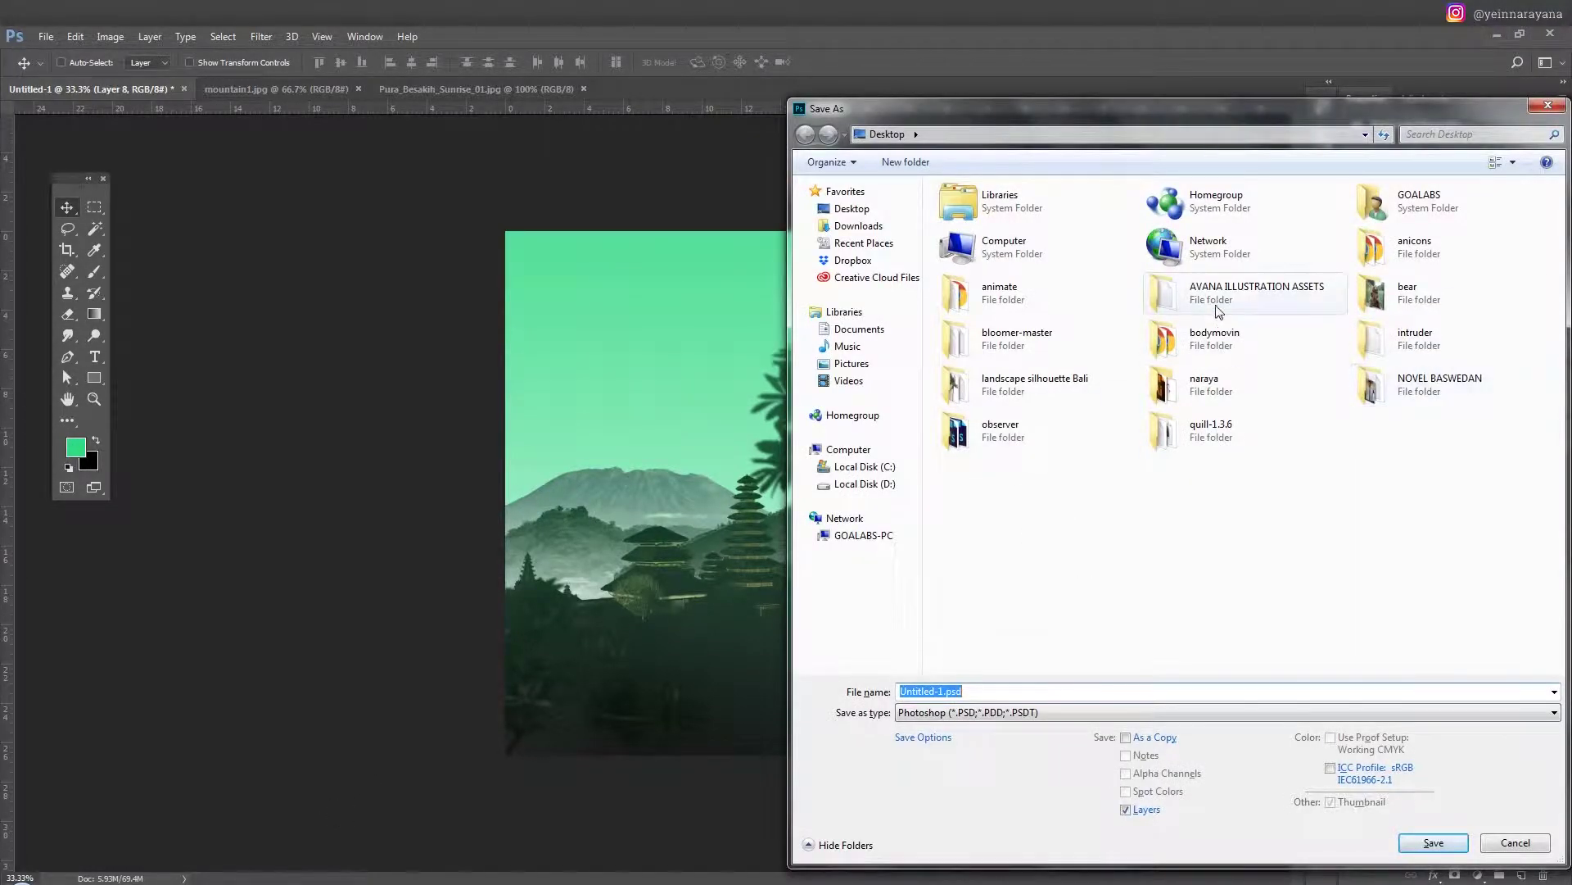
key(Return)
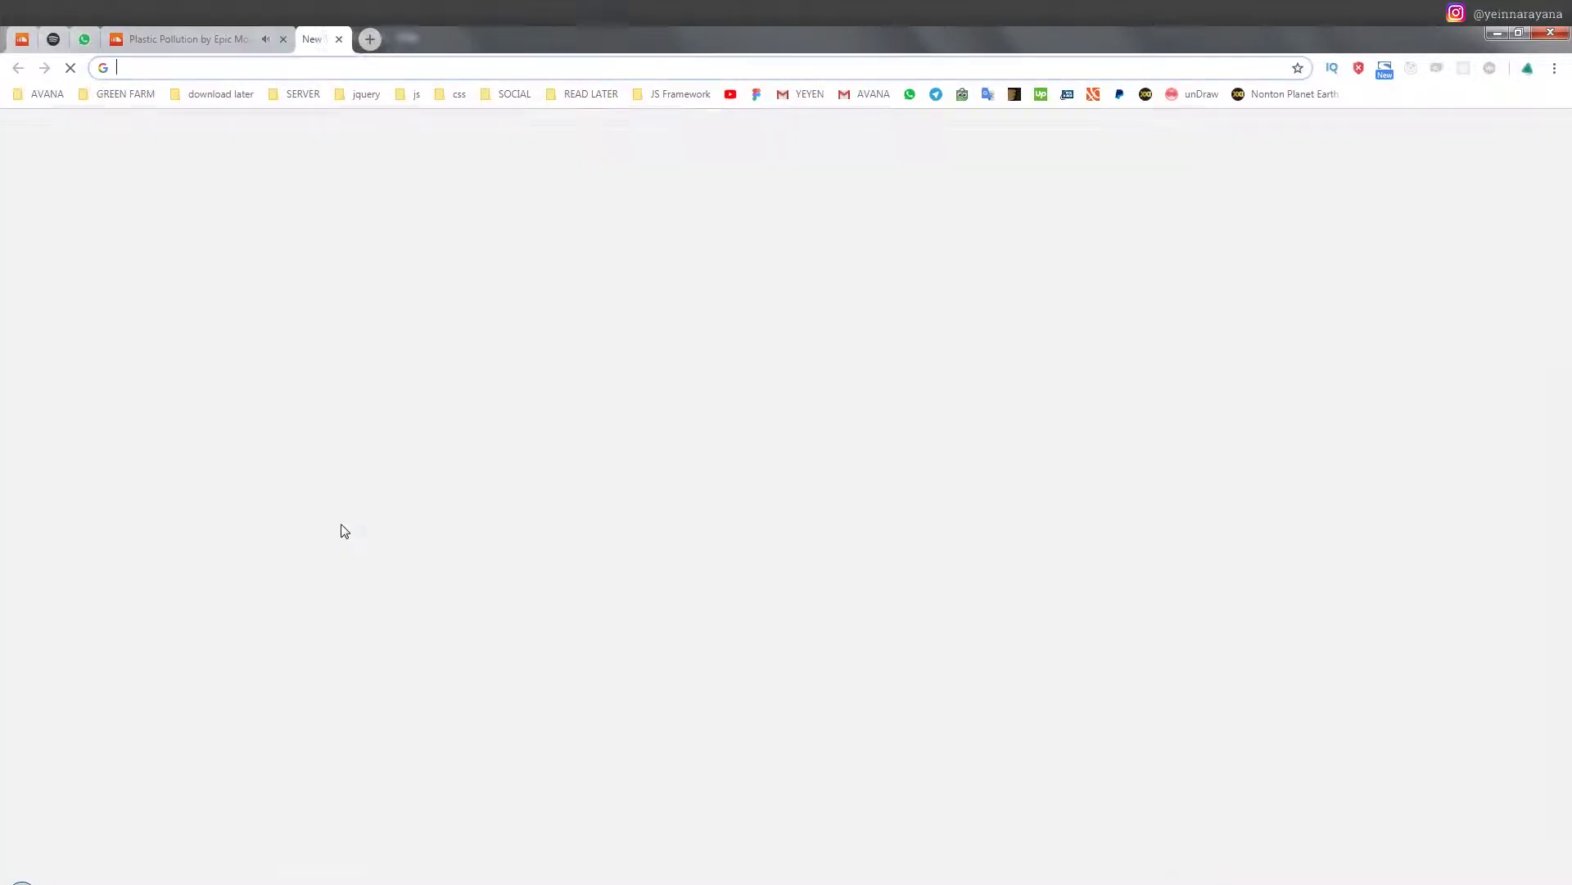
Search Google Images for 'cloud' and open a sunset photo's source page in the background.
text(cloud)
key(Return)
click(195, 192)
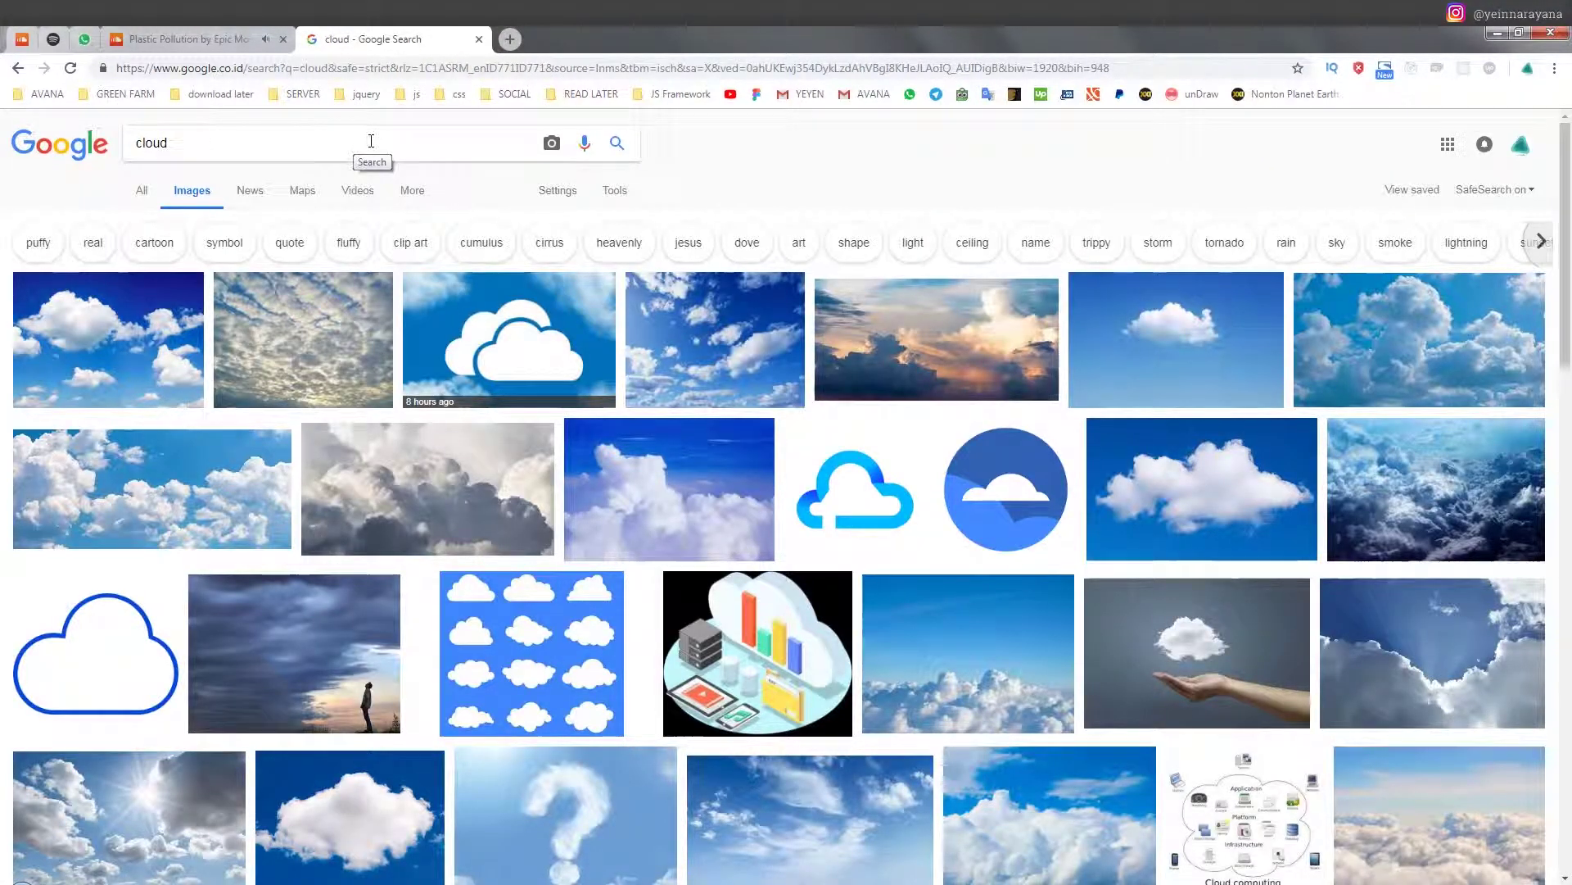
click(888, 354)
middle_click(1044, 405)
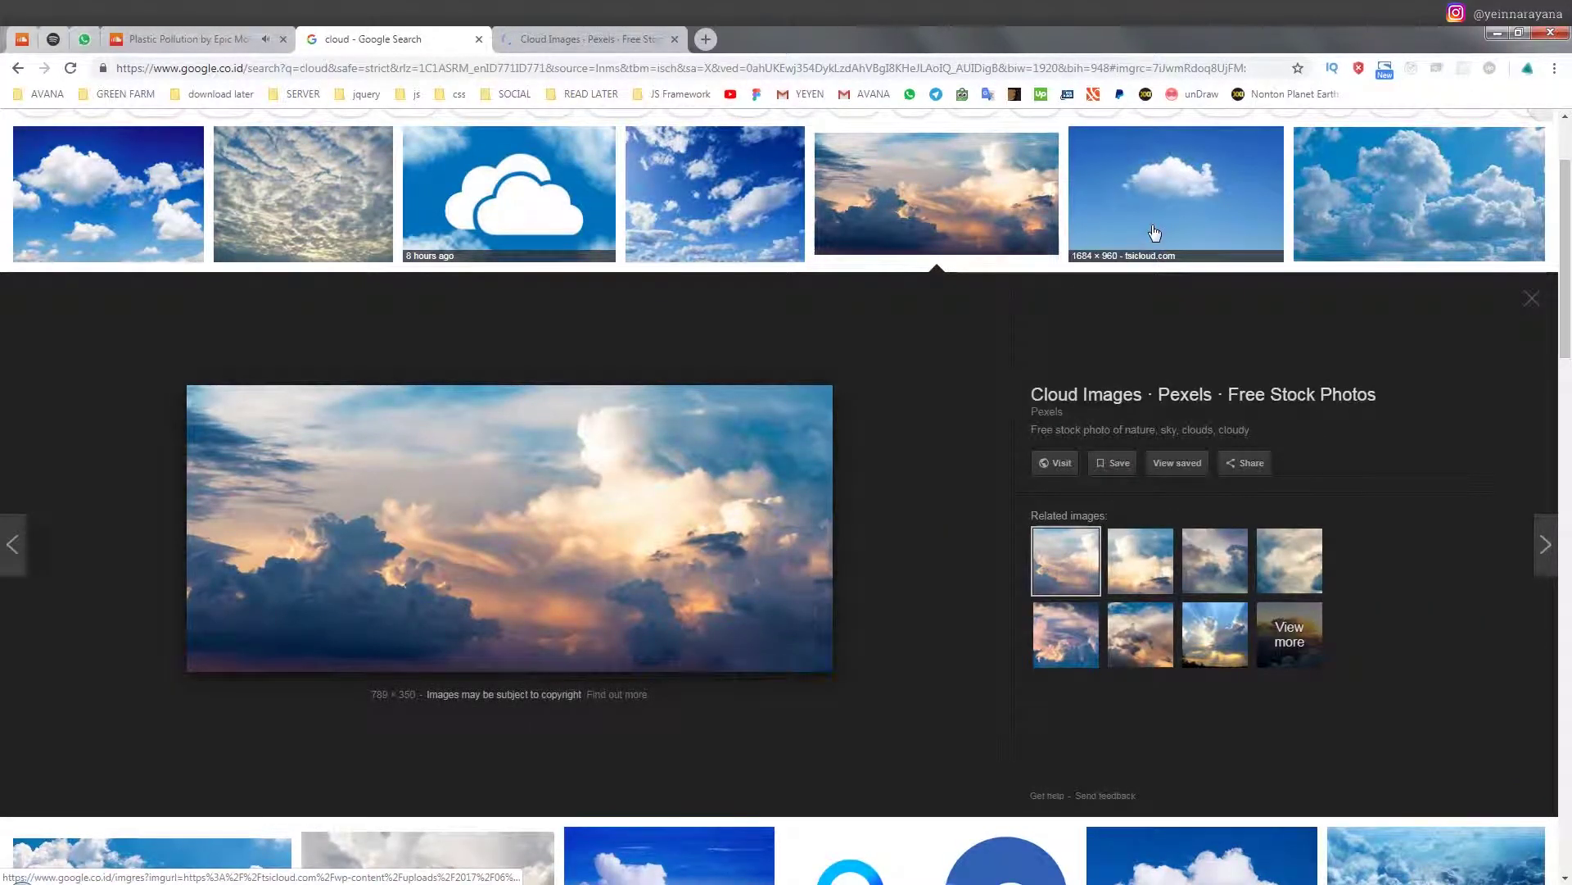
Preview a single white cloud photo, then open a cloud photo on the Pexels page.
click(1155, 233)
right_click(565, 542)
click(614, 698)
key(ctrl+Tab)
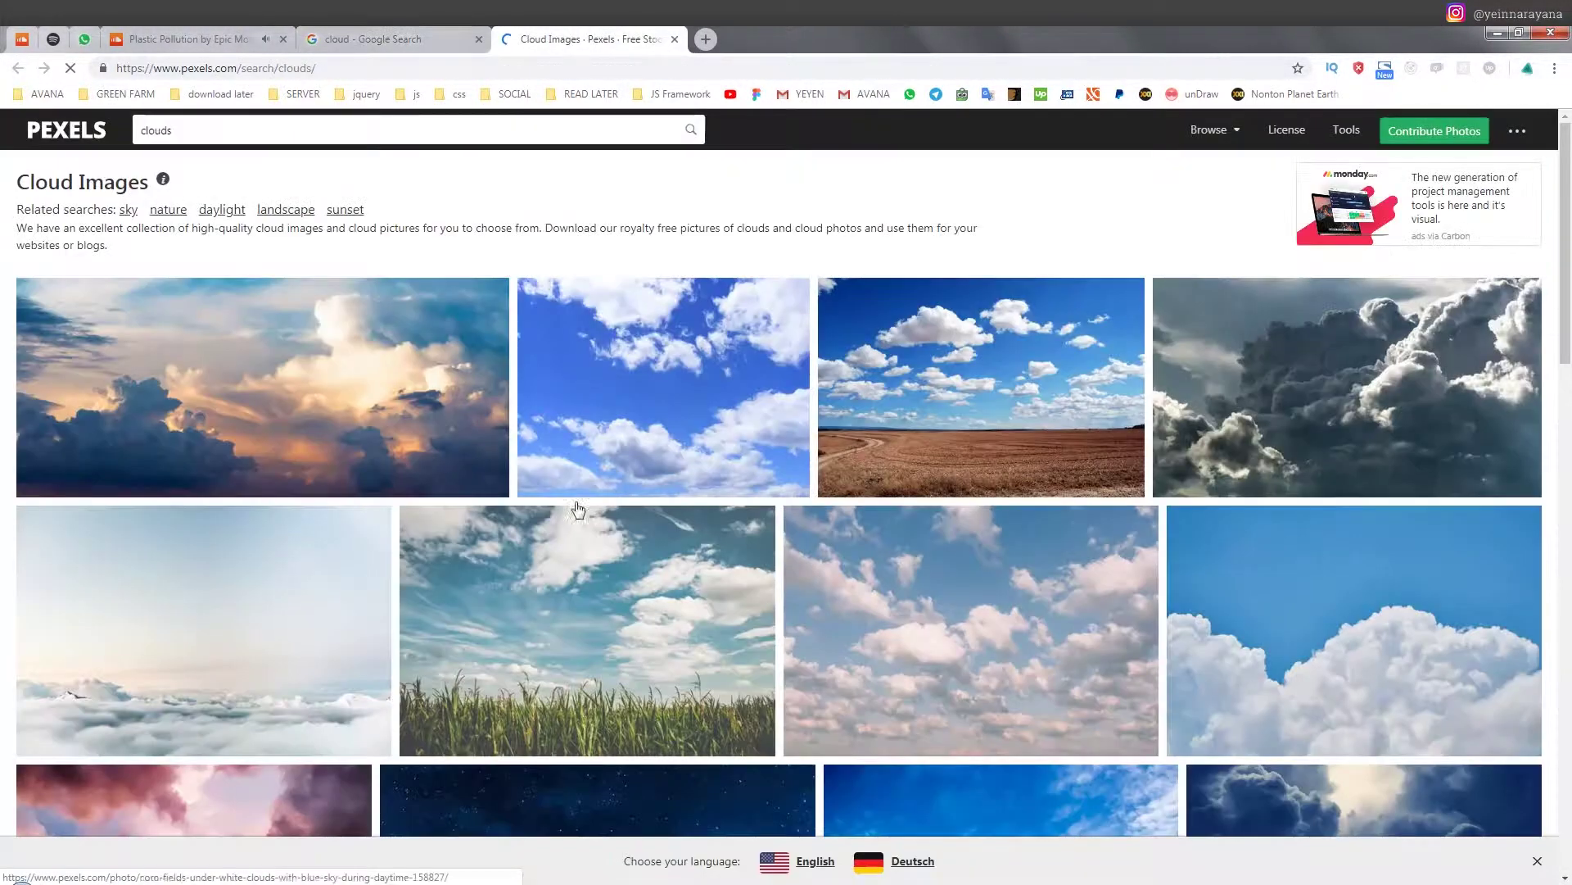
click(231, 378)
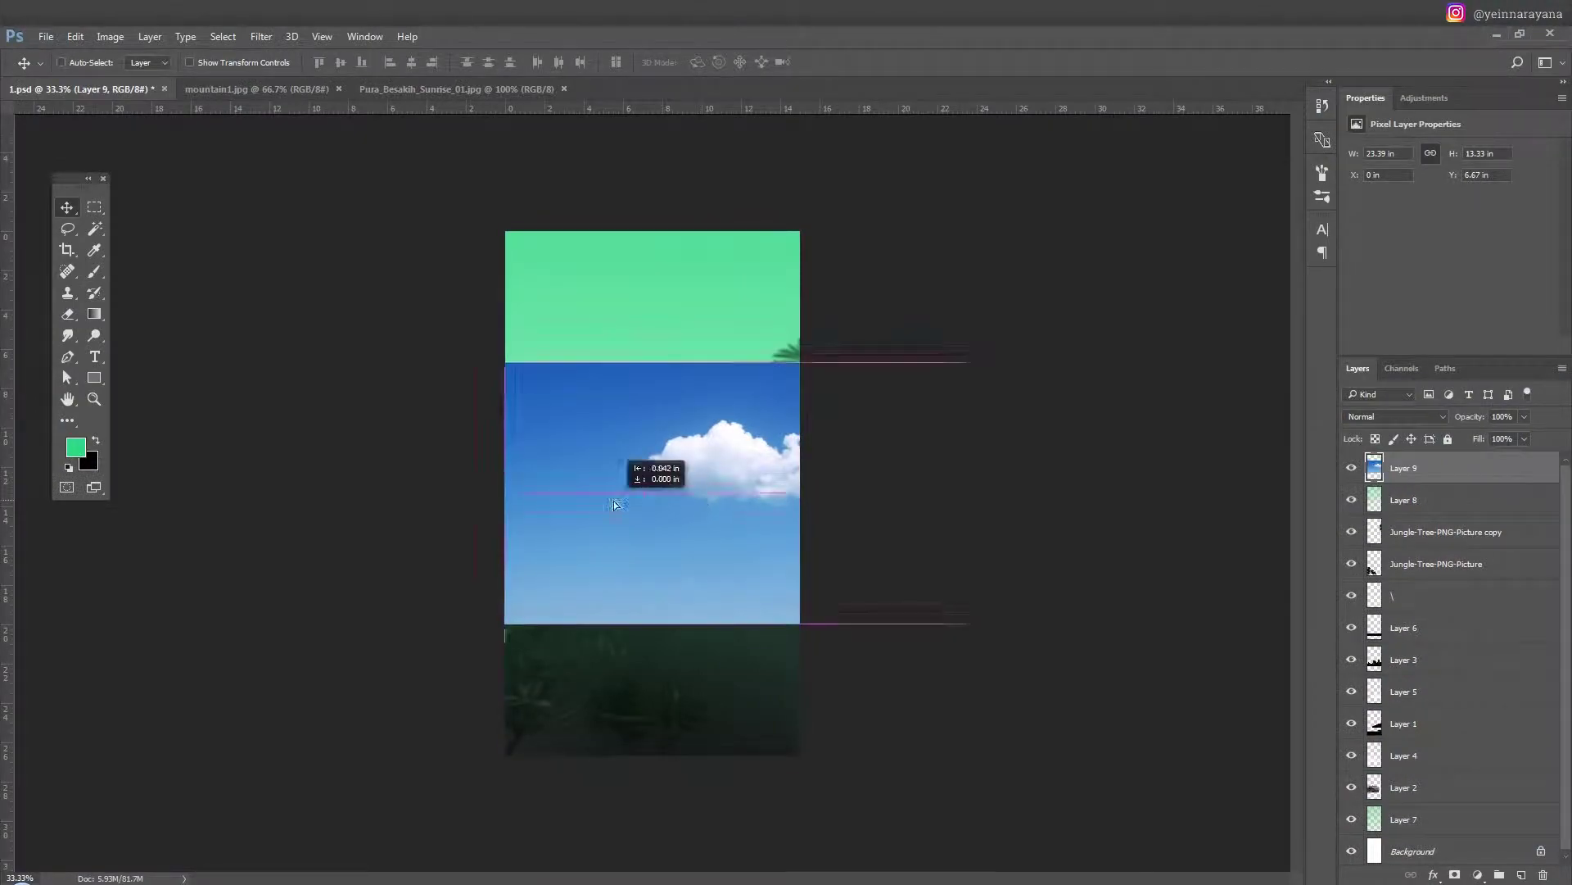
Position the pasted sky photo and delete its blue sky with the Magic Wand.
drag(607, 384, 664, 377)
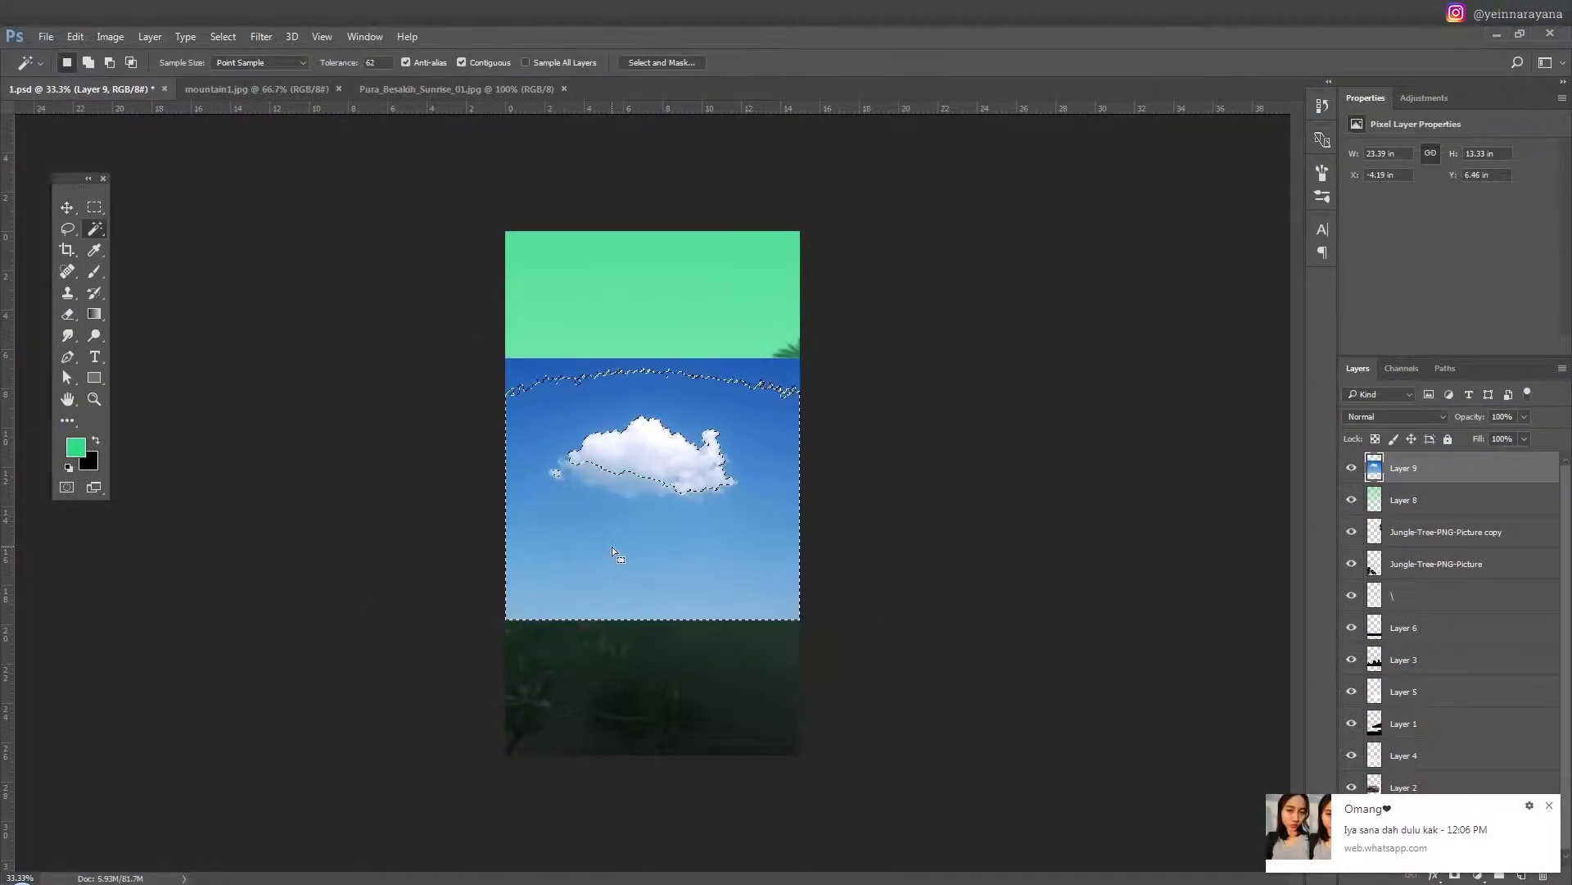
drag(340, 62, 320, 62)
click(582, 519)
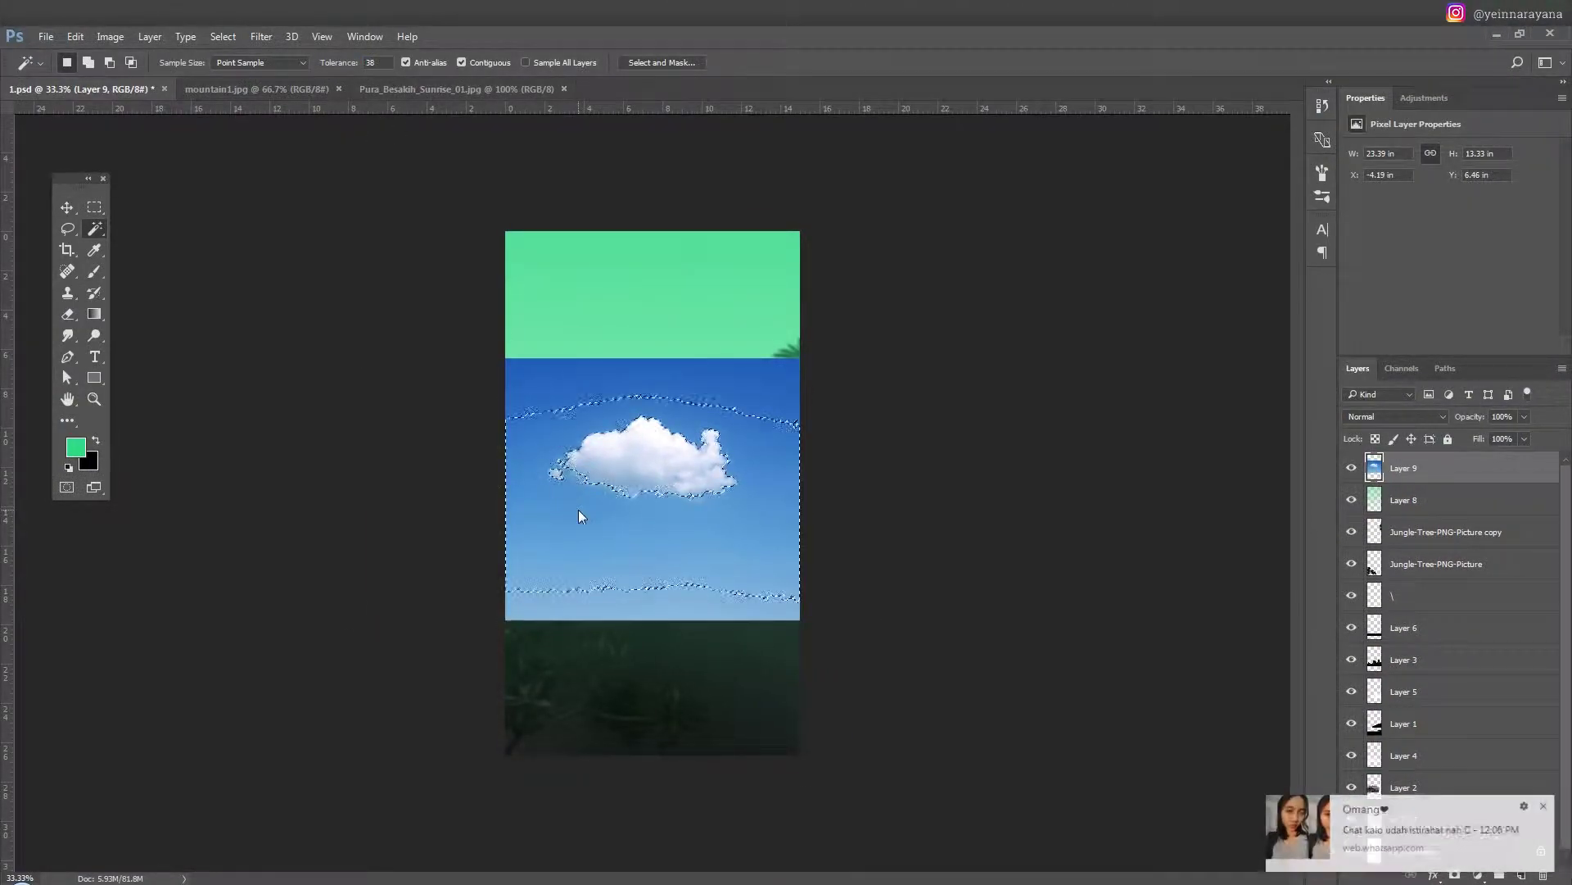
key(Delete)
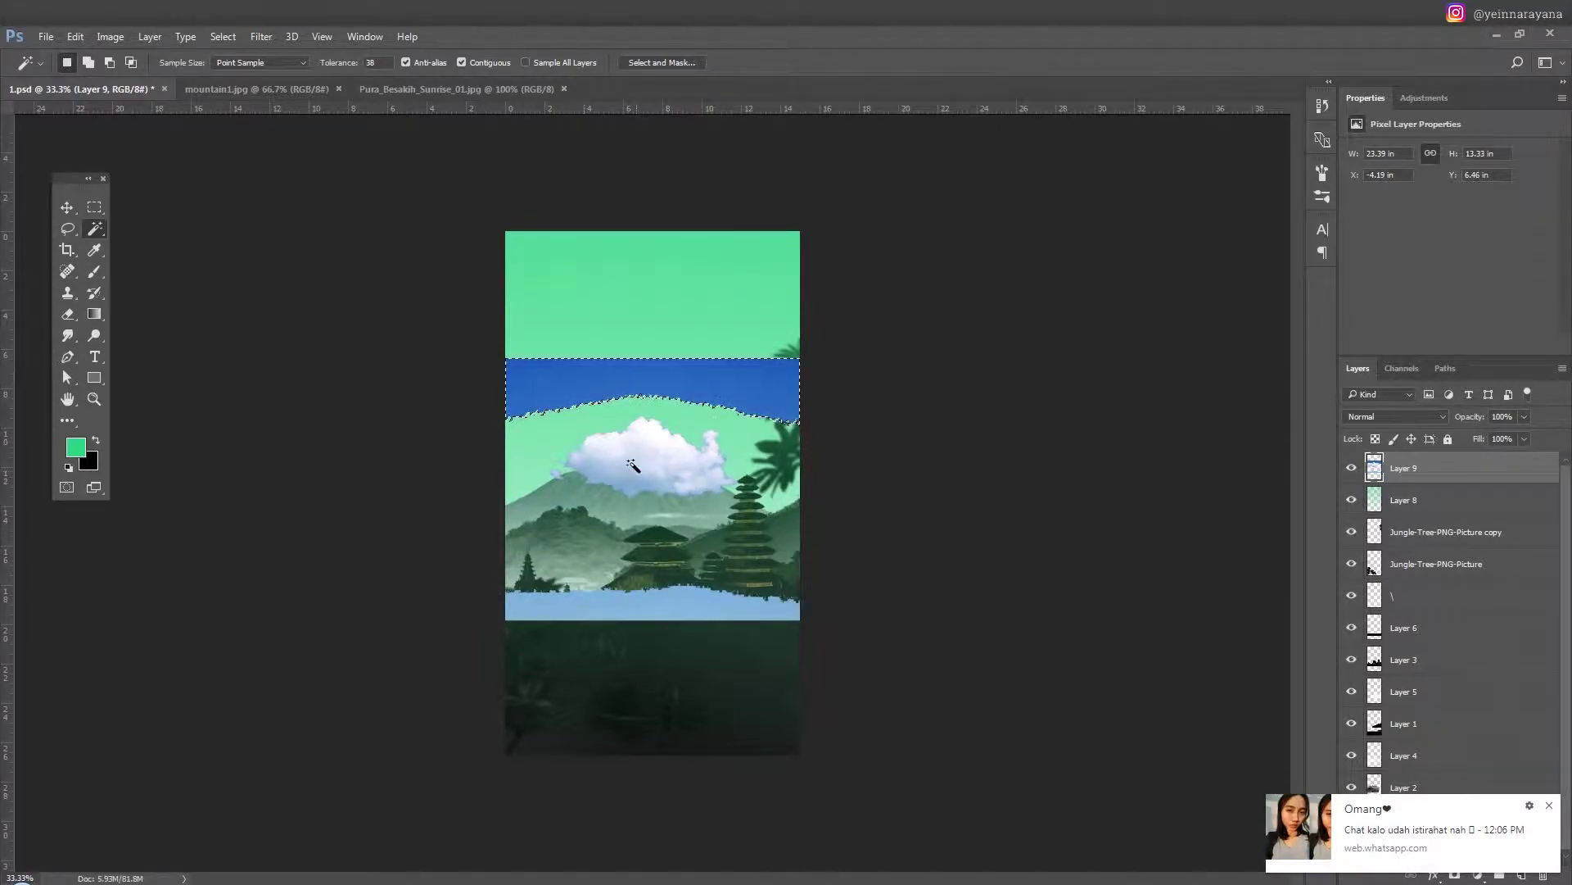
key(Delete)
click(647, 606)
key(Delete)
Lasso the cloud onto its own layer and move it lower over the mountain.
key(l)
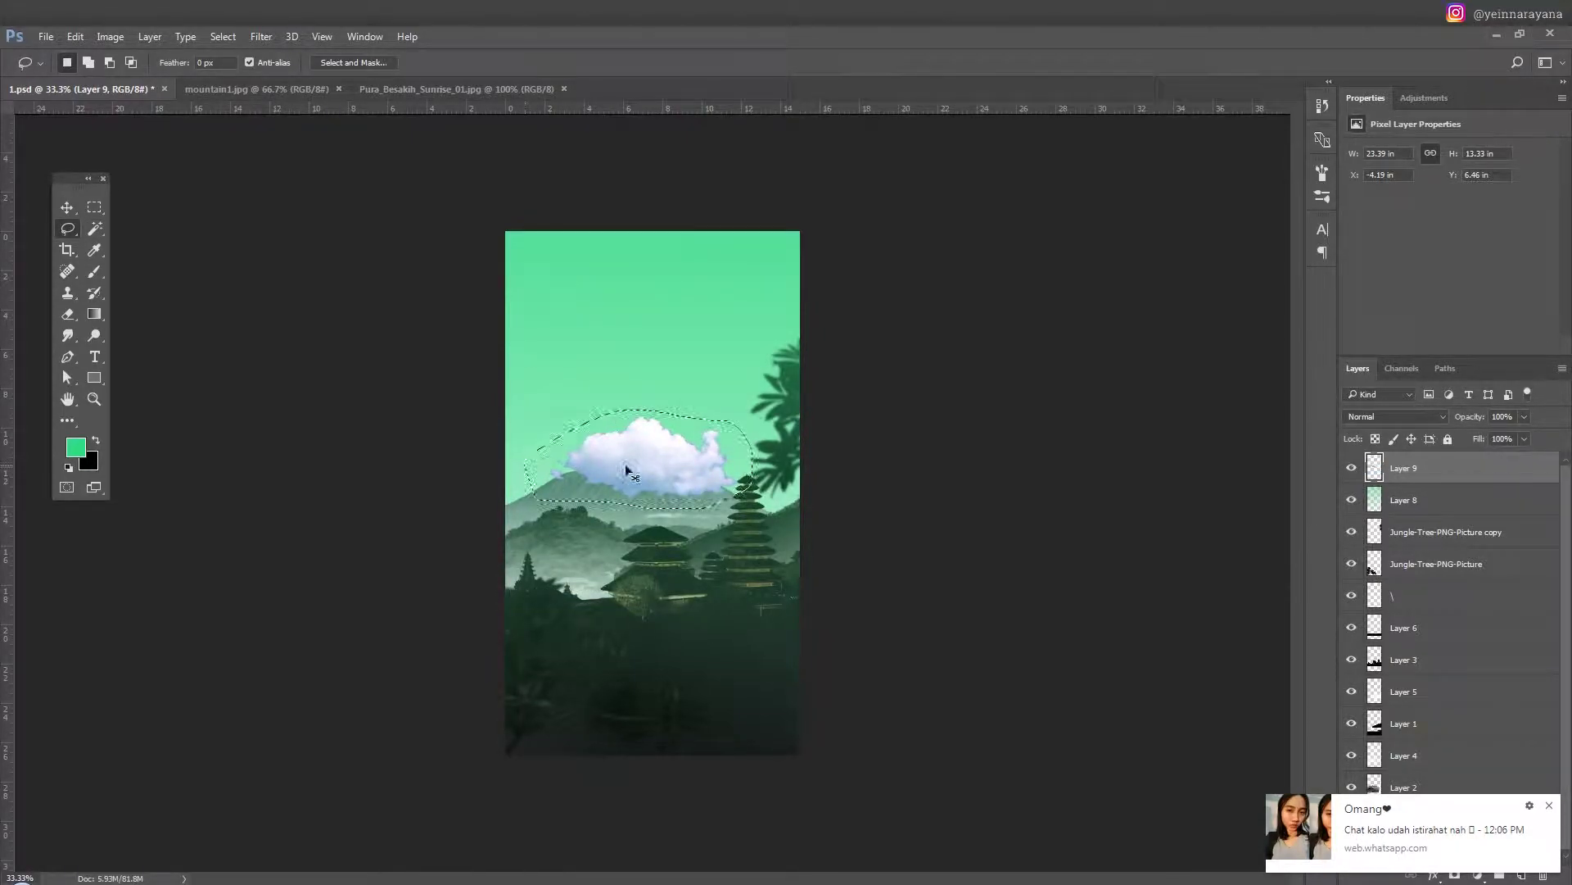
key(ctrl+j)
drag(629, 471, 627, 560)
Darken the cloud and shift its hue to a muted purple-grey with Hue/Saturation.
key(ctrl+u)
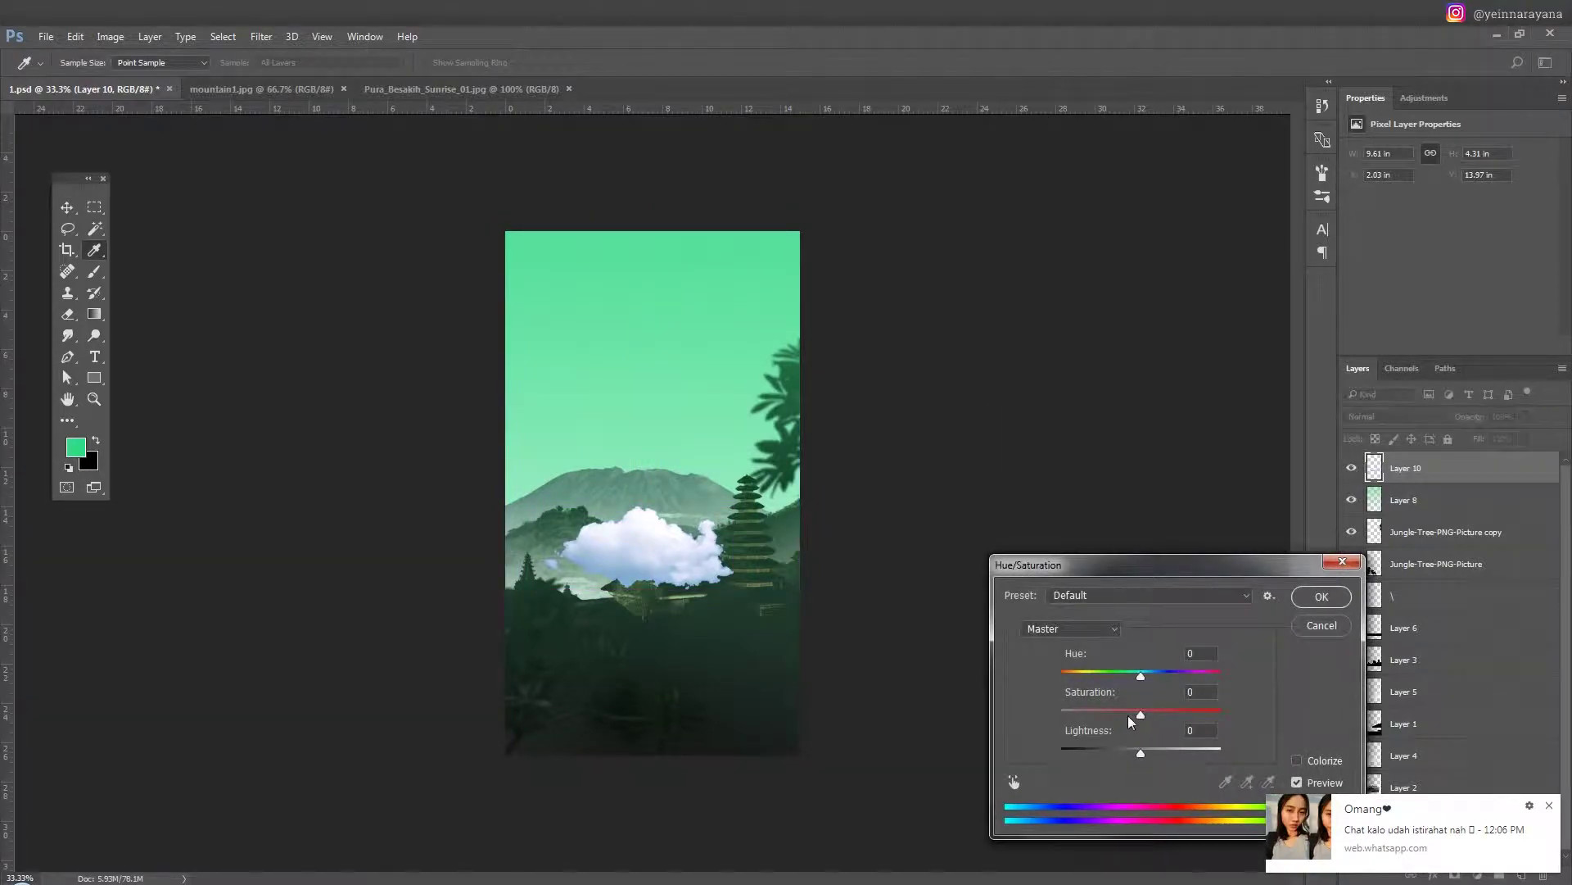
drag(1105, 755, 1090, 753)
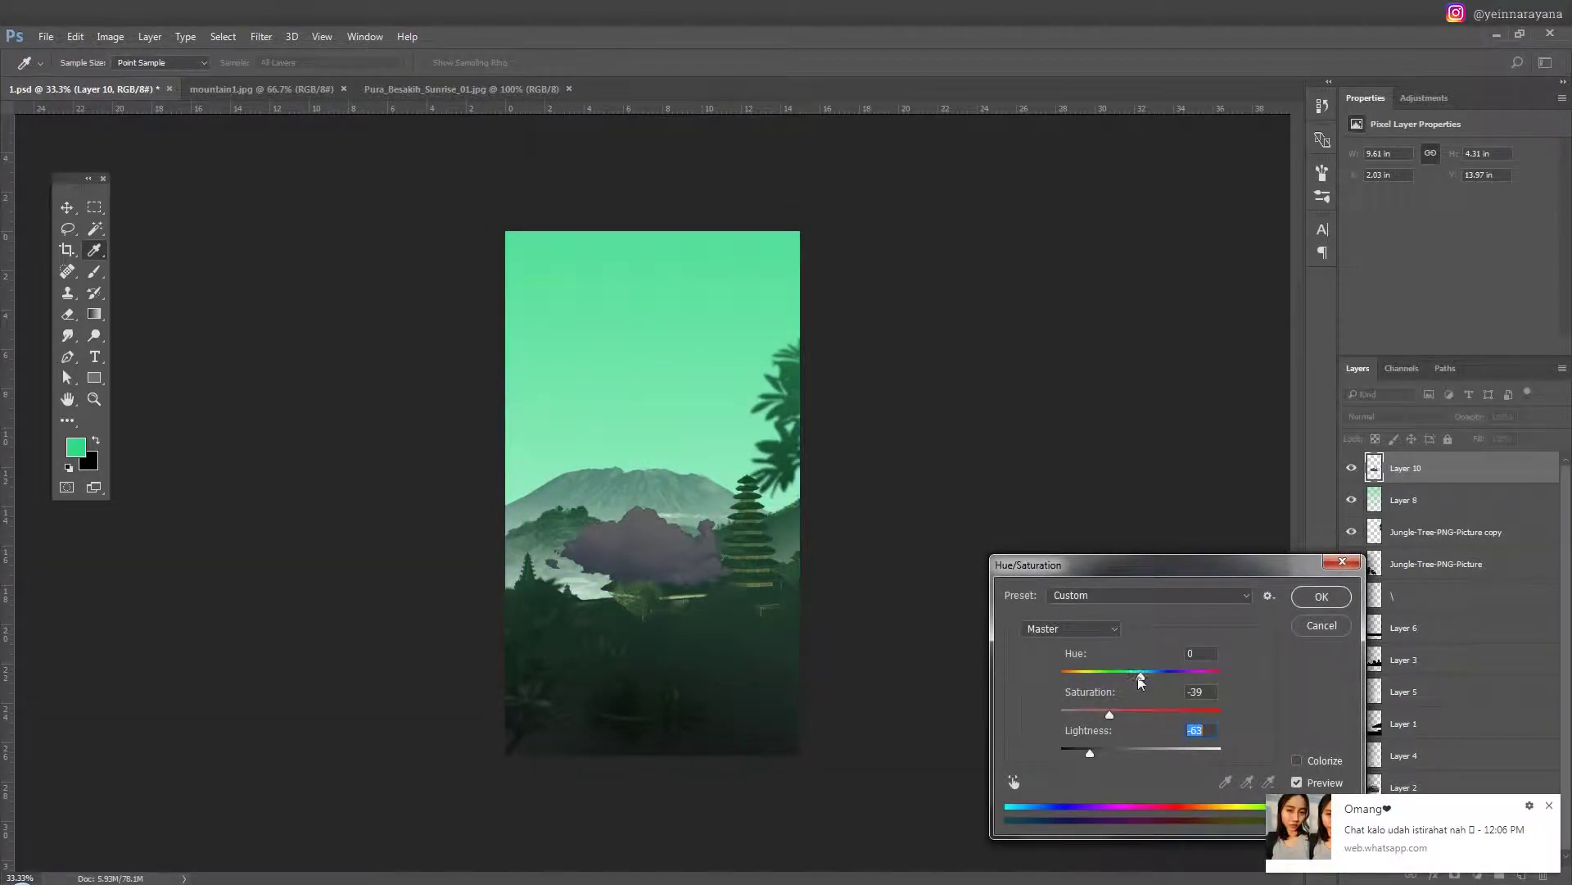
drag(1140, 677, 1131, 678)
click(1321, 596)
key(ctrl+plus)
Feather the cloud selection's edges and deselect.
key(w)
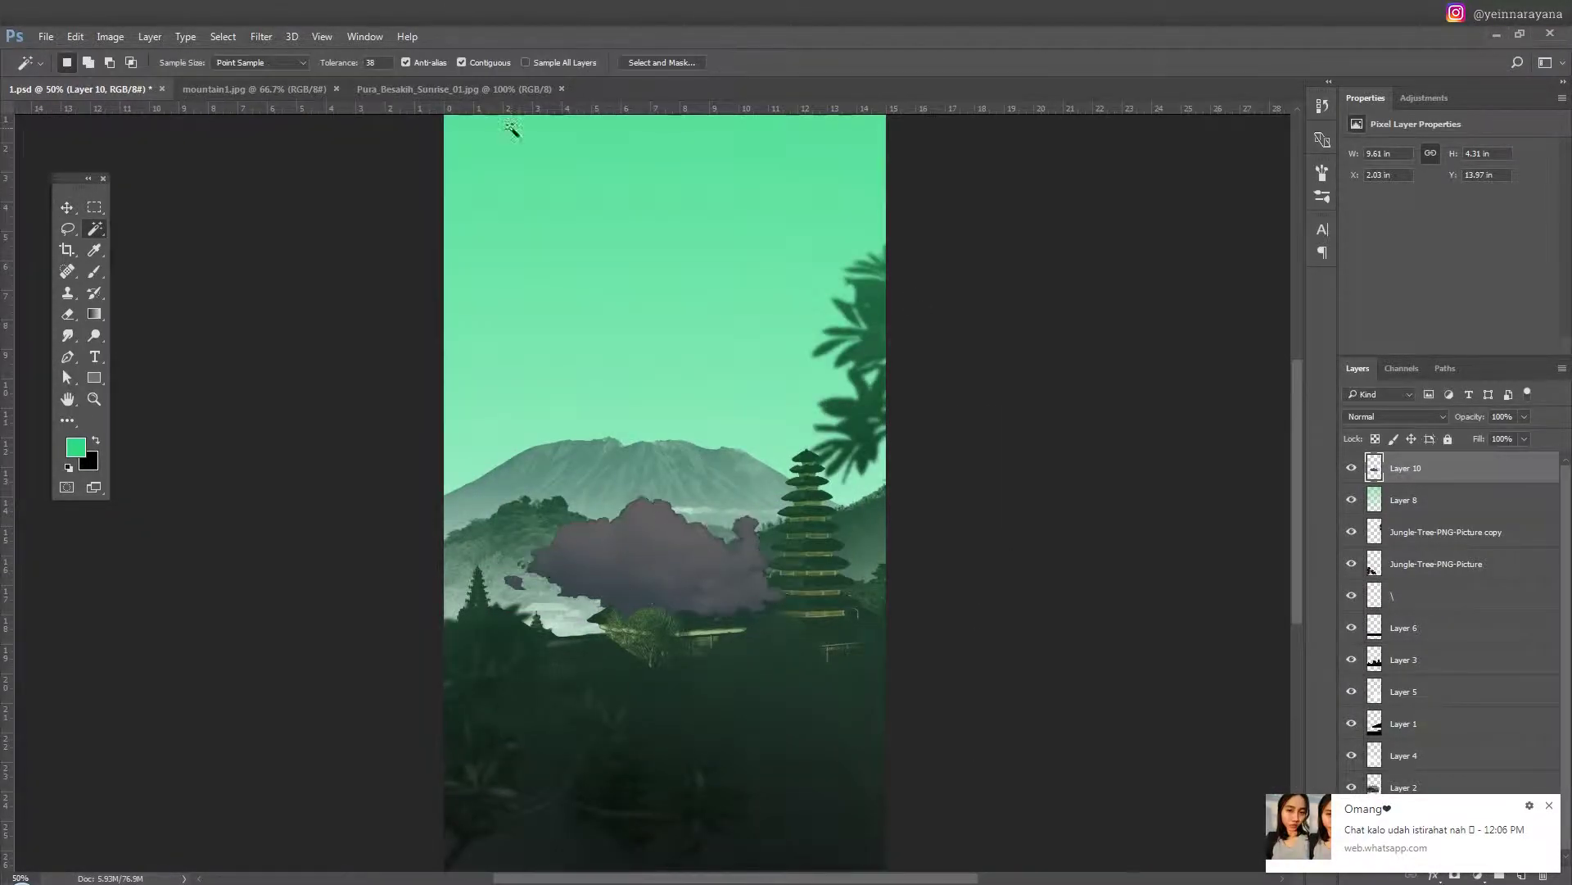
click(223, 36)
mouse_move(235, 249)
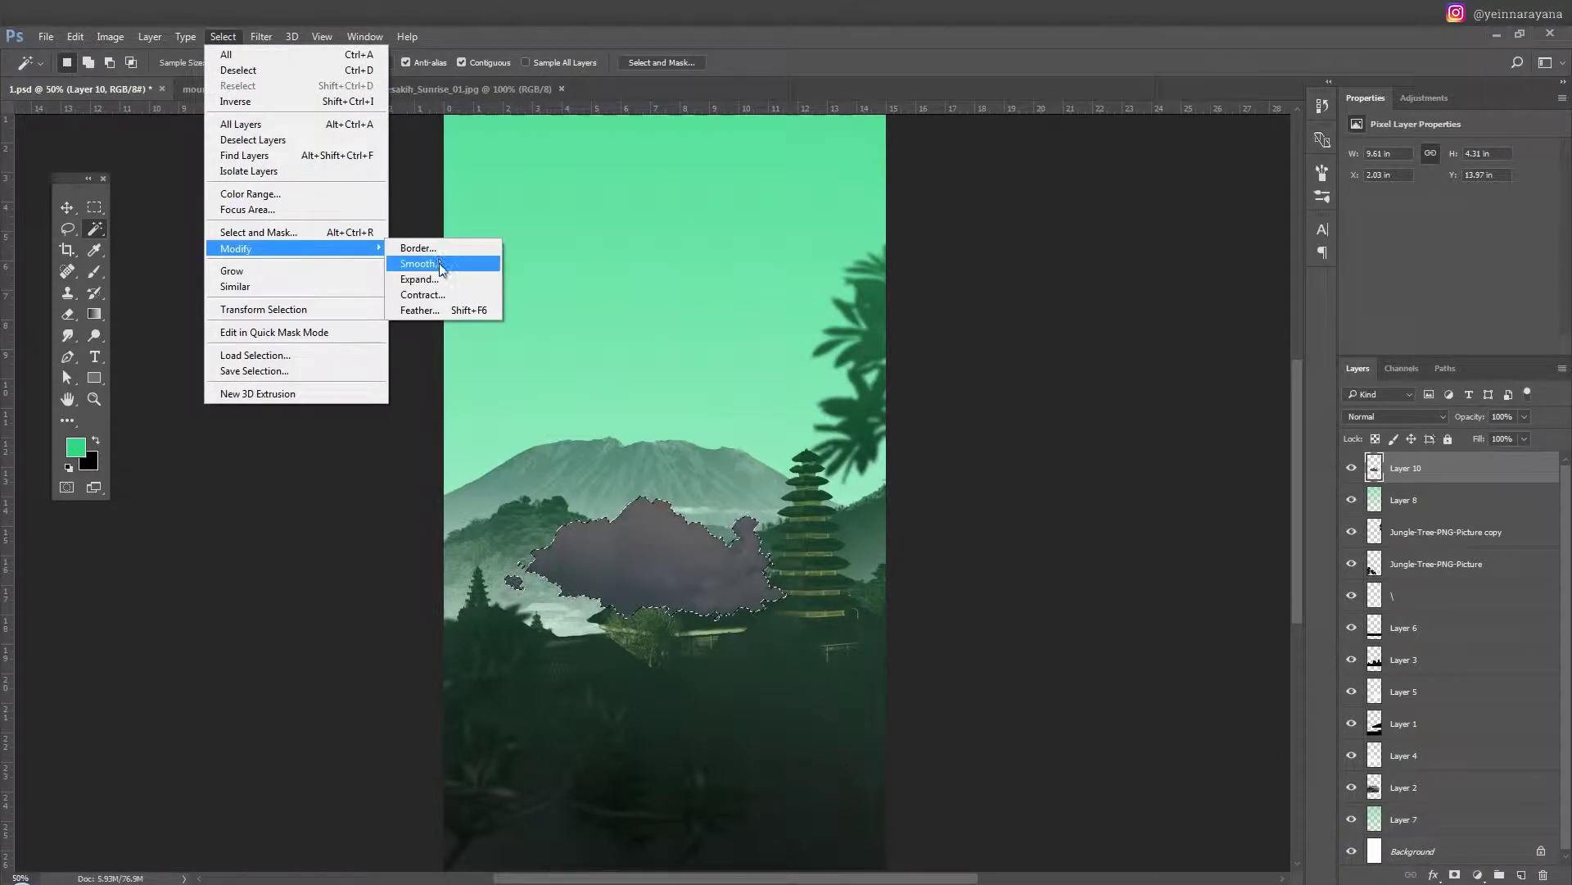
click(426, 311)
key(Return)
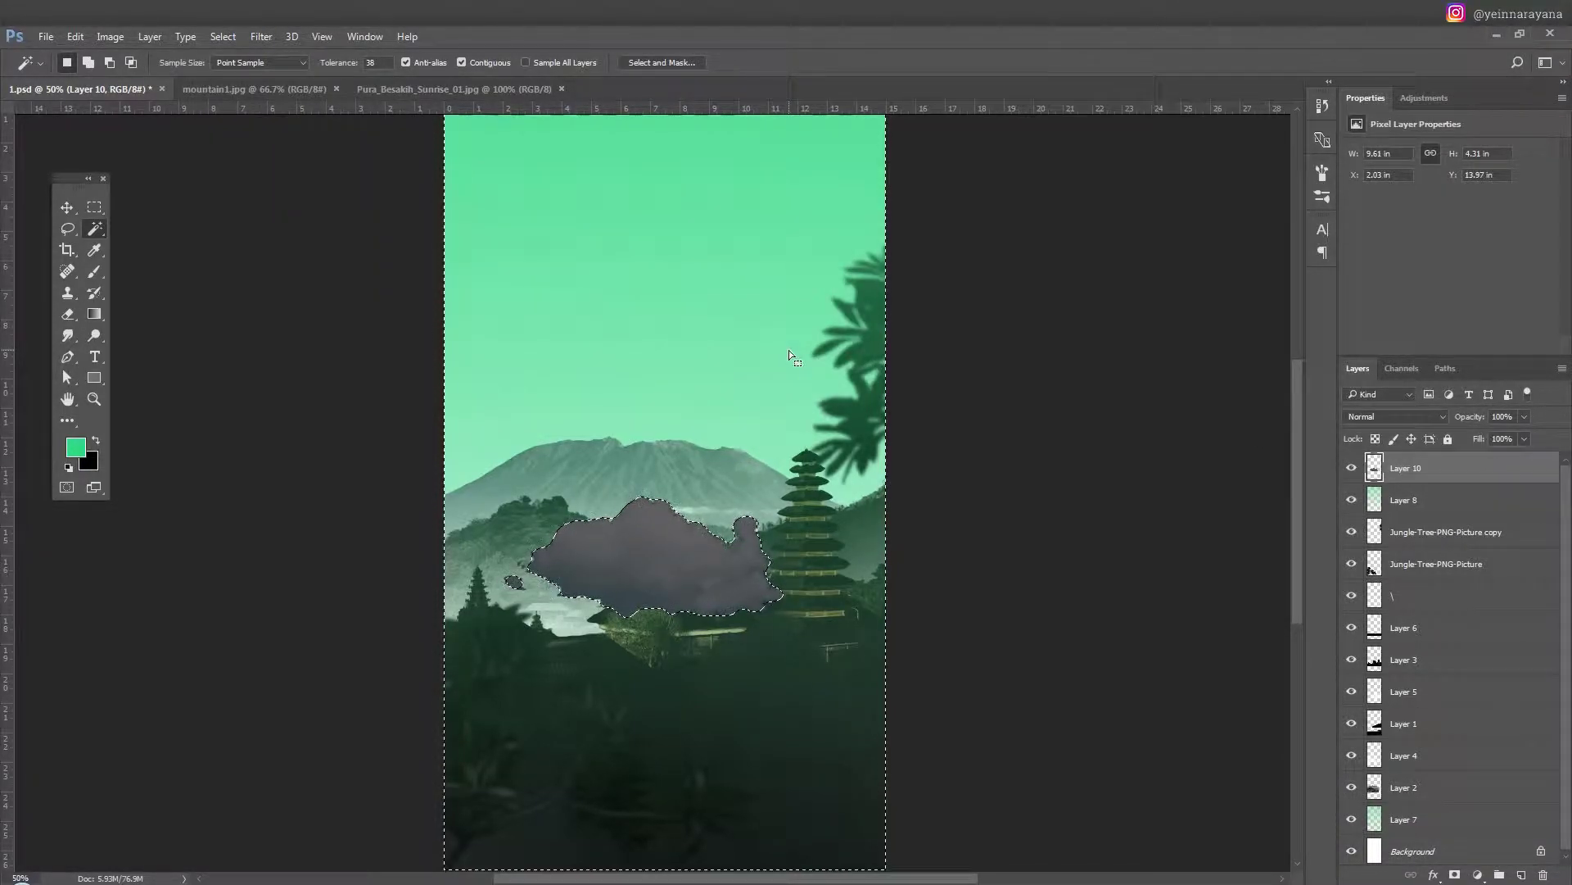
key(v)
key(ctrl+d)
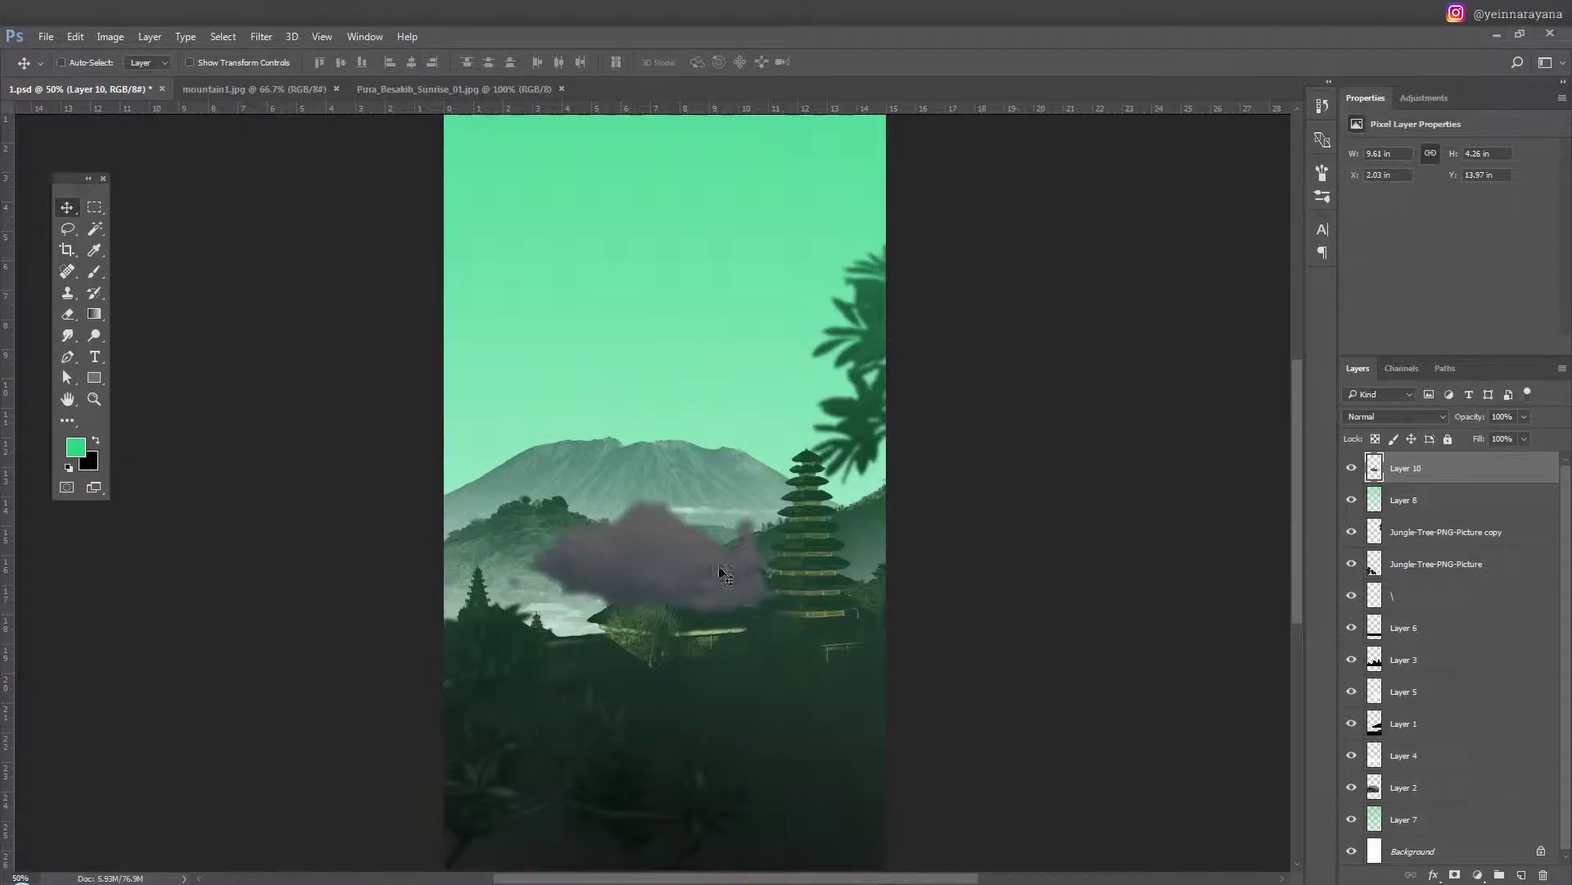
Move the cloud among the temples and restack it above Layer 5.
drag(725, 573, 645, 658)
key(ctrl+plus)
key(ctrl+plus)
key(ctrl+minus)
key(ctrl+bracketleft)
key(ctrl+bracketleft)
key(ctrl+bracketleft)
key(ctrl+bracketleft)
key(ctrl+bracketleft)
key(ctrl+bracketleft)
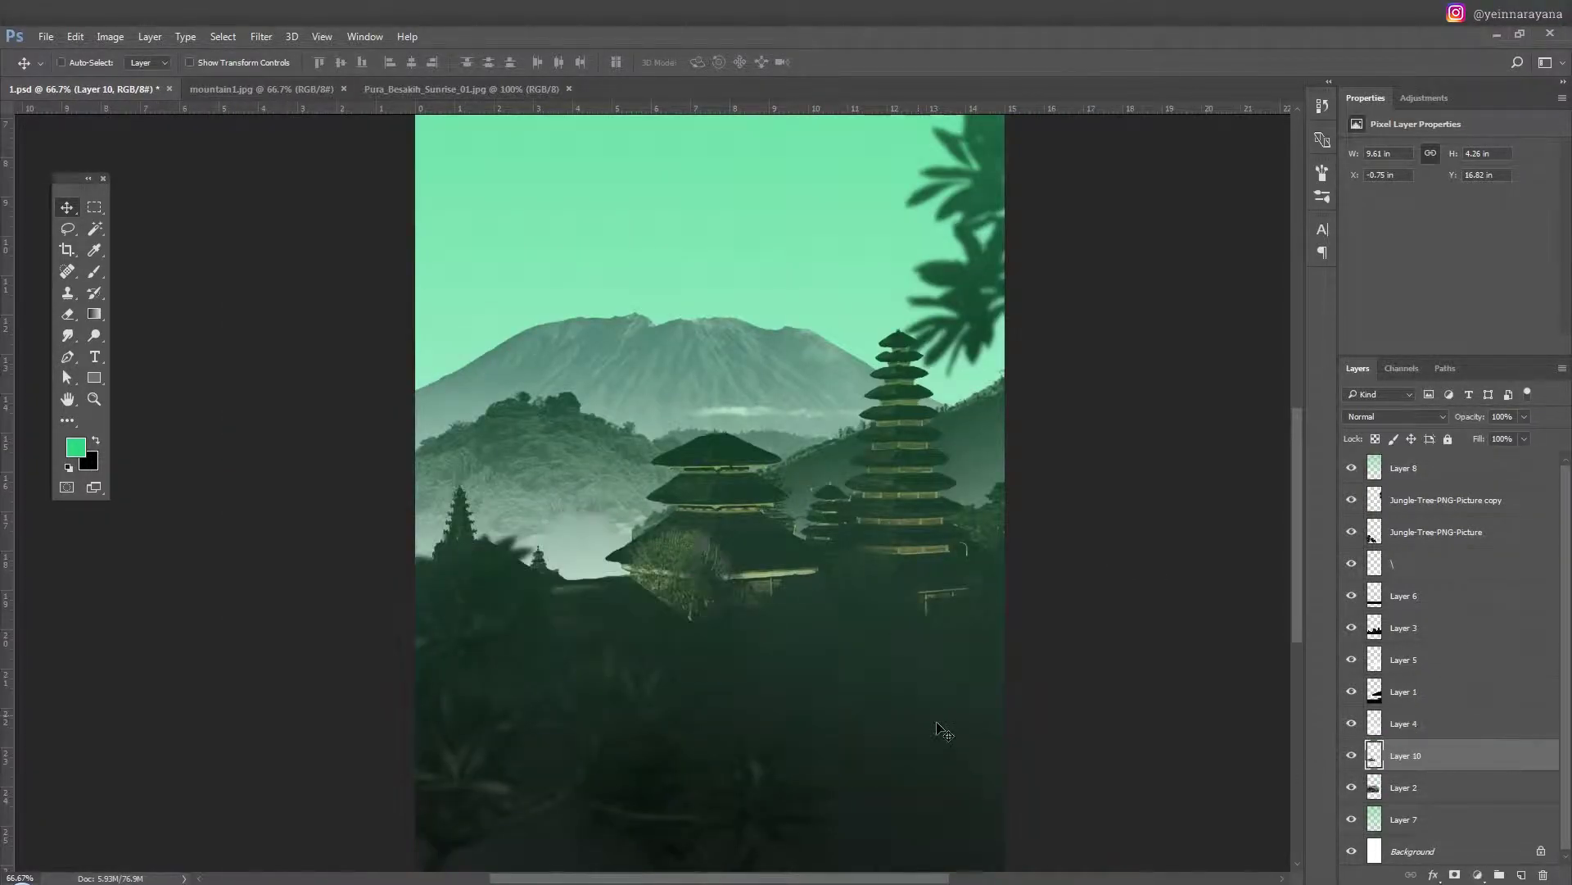
mouse_move(721, 606)
mouse_down()
mouse_move(736, 632)
mouse_move(880, 516)
mouse_up()
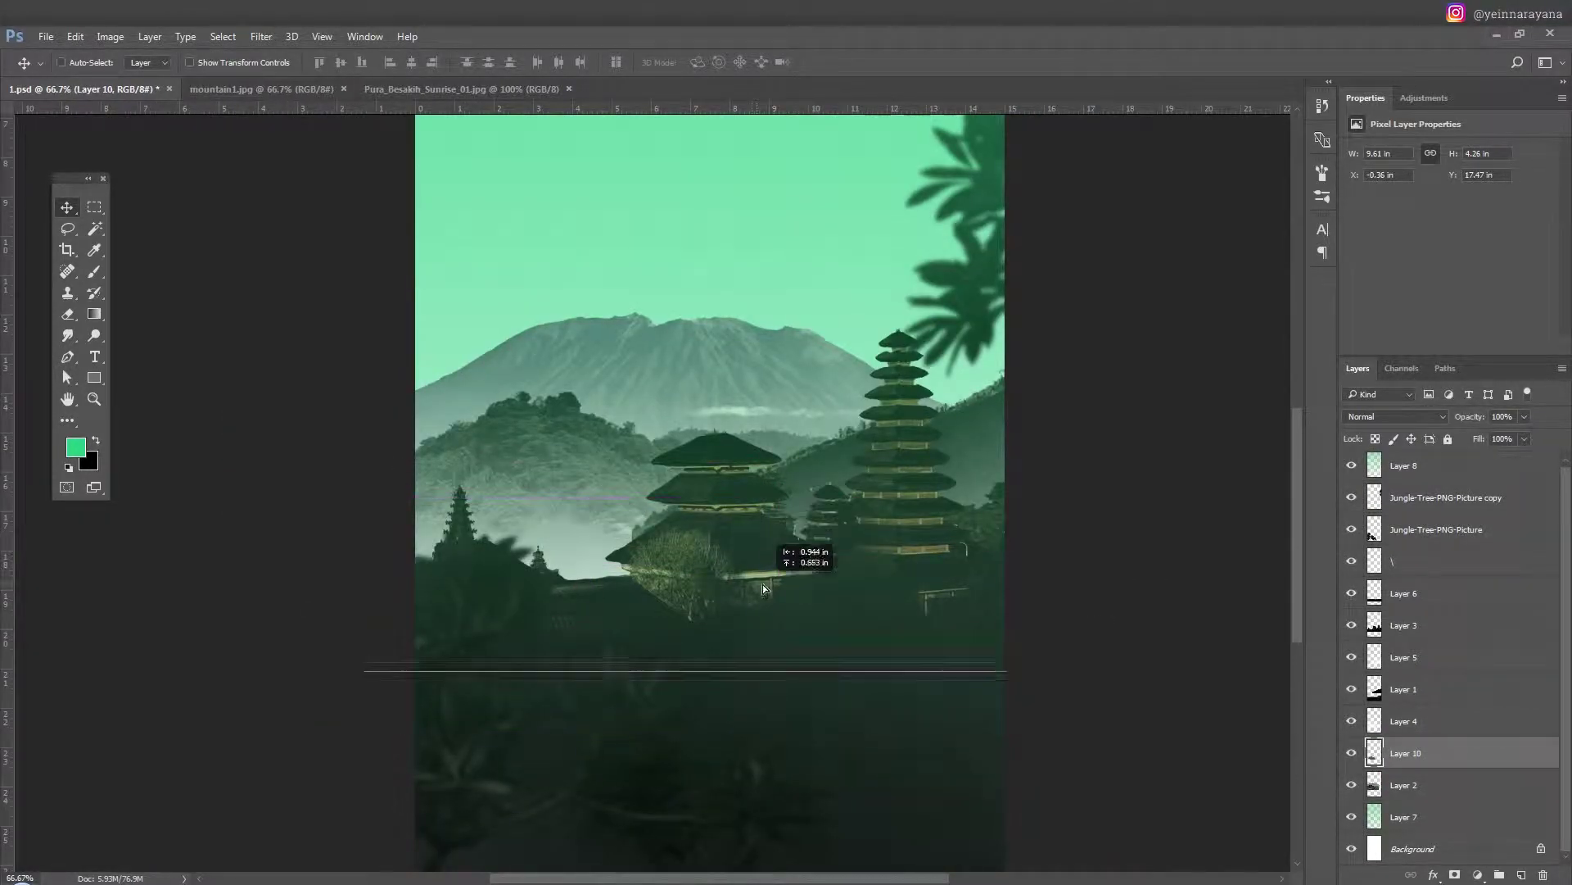
drag(1401, 754, 1395, 692)
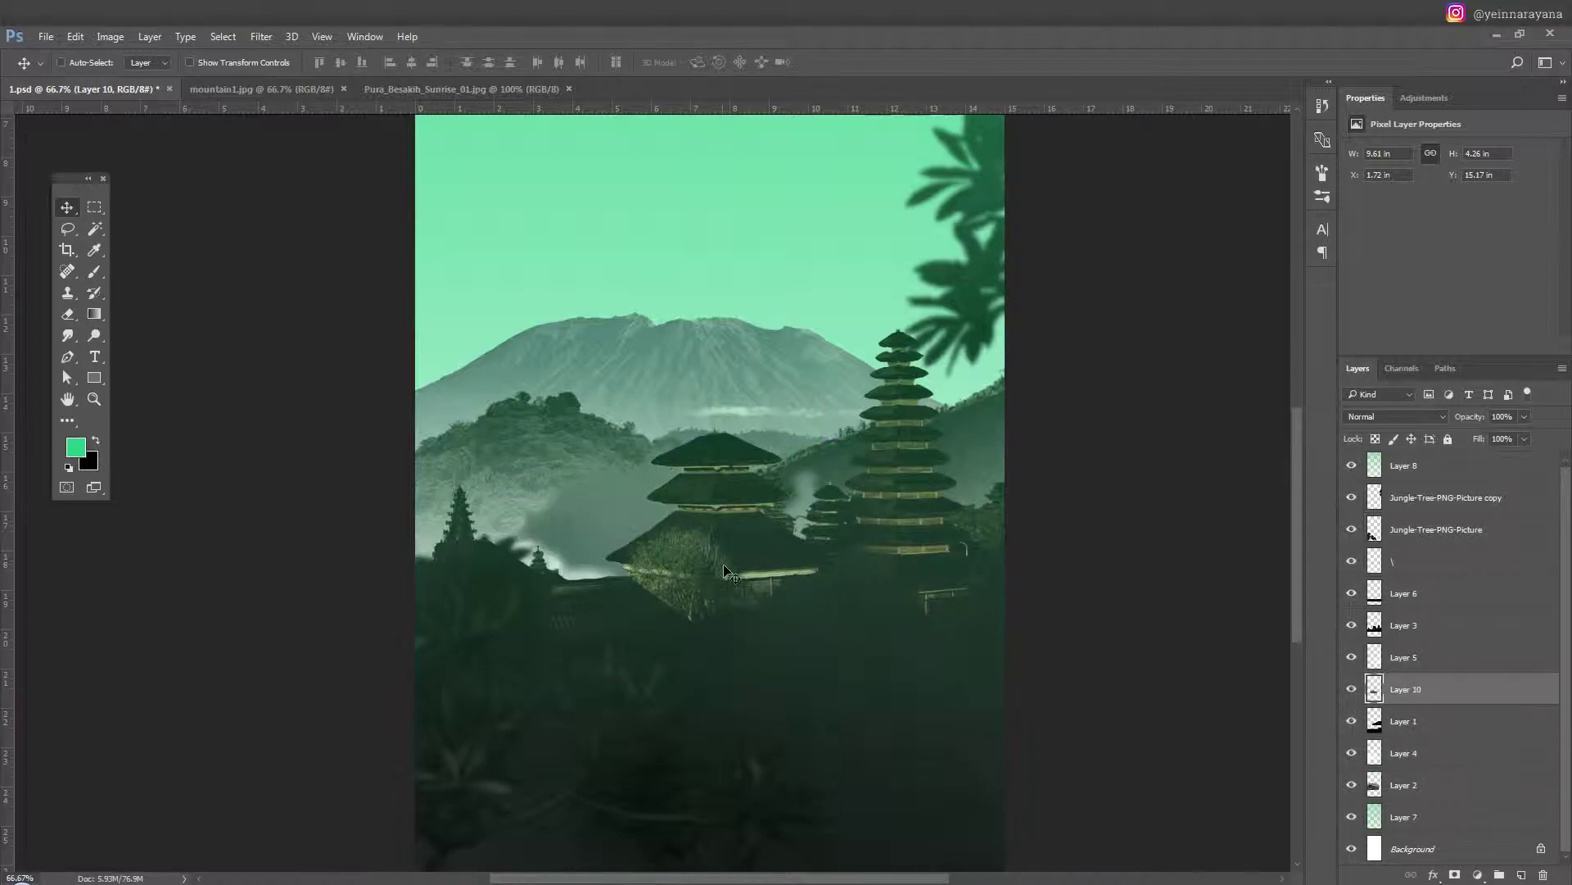
mouse_move(656, 541)
mouse_down()
mouse_move(774, 584)
mouse_move(729, 585)
mouse_move(638, 555)
mouse_move(779, 550)
mouse_up()
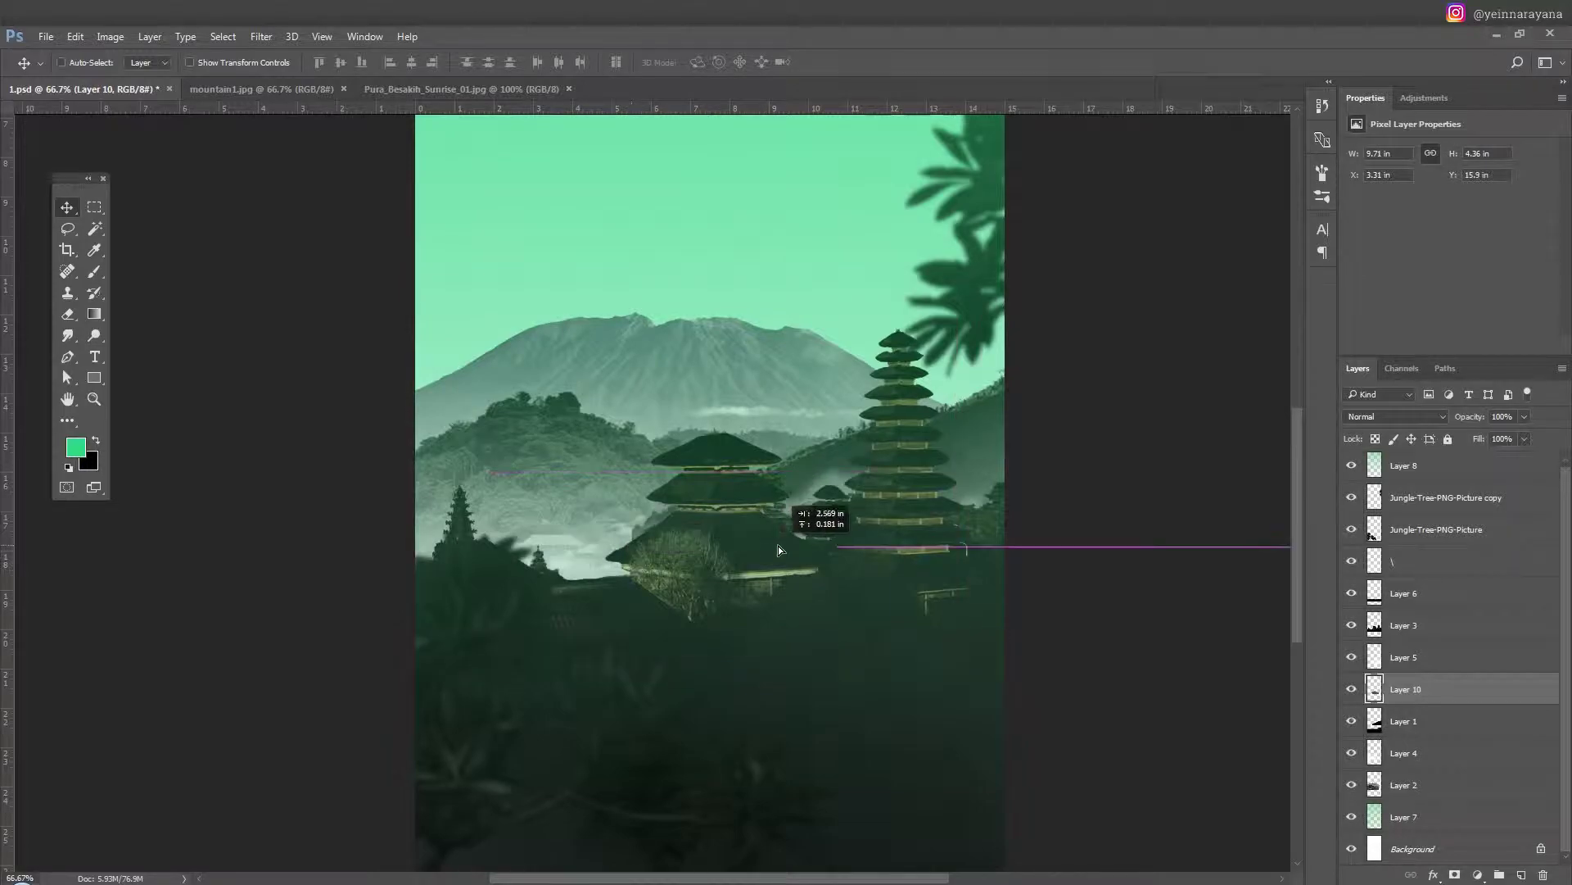
mouse_move(1352, 662)
mouse_down()
mouse_move(1384, 656)
mouse_move(1393, 598)
mouse_up()
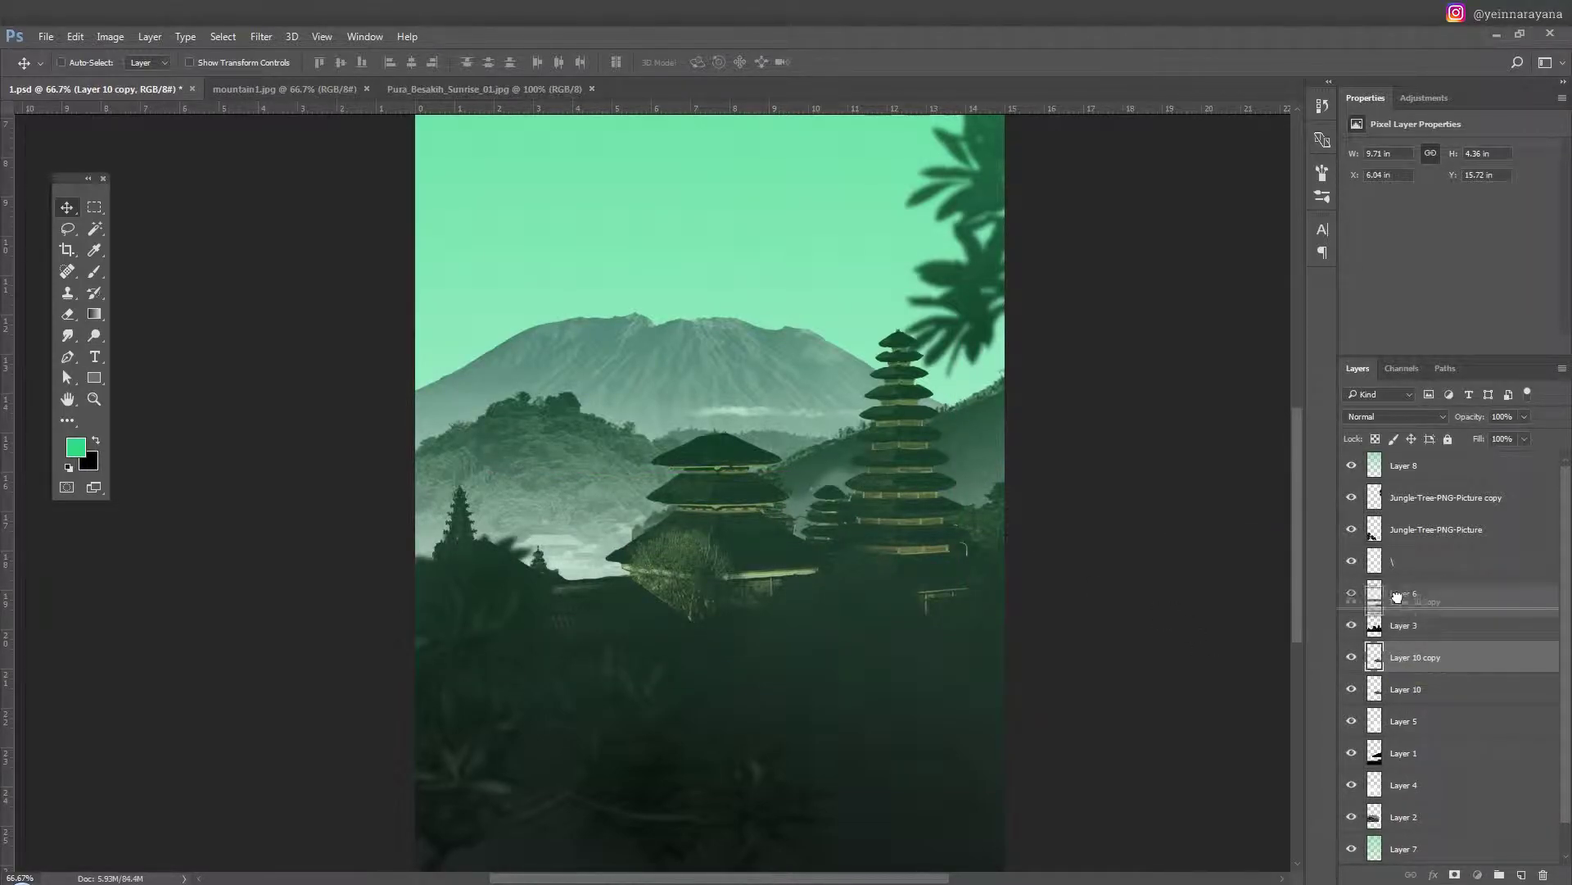
Alt-drag a copy of the cloud as a second mist patch and send it behind the scene.
drag(860, 545, 612, 591)
drag(1392, 593, 1397, 762)
drag(720, 573, 1007, 422)
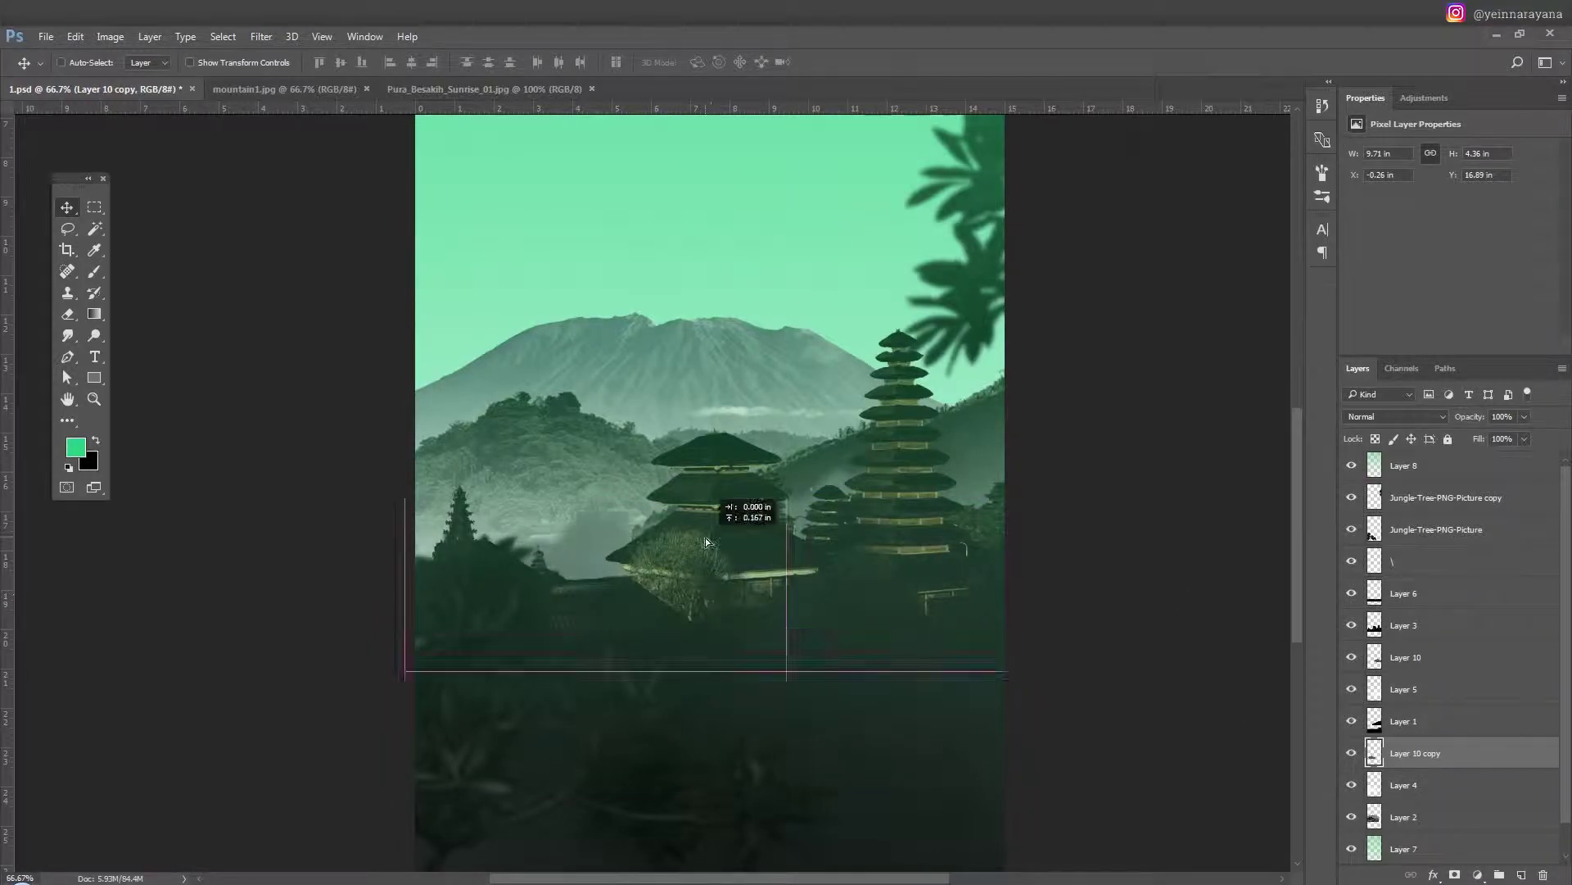
key(ctrl+bracketleft)
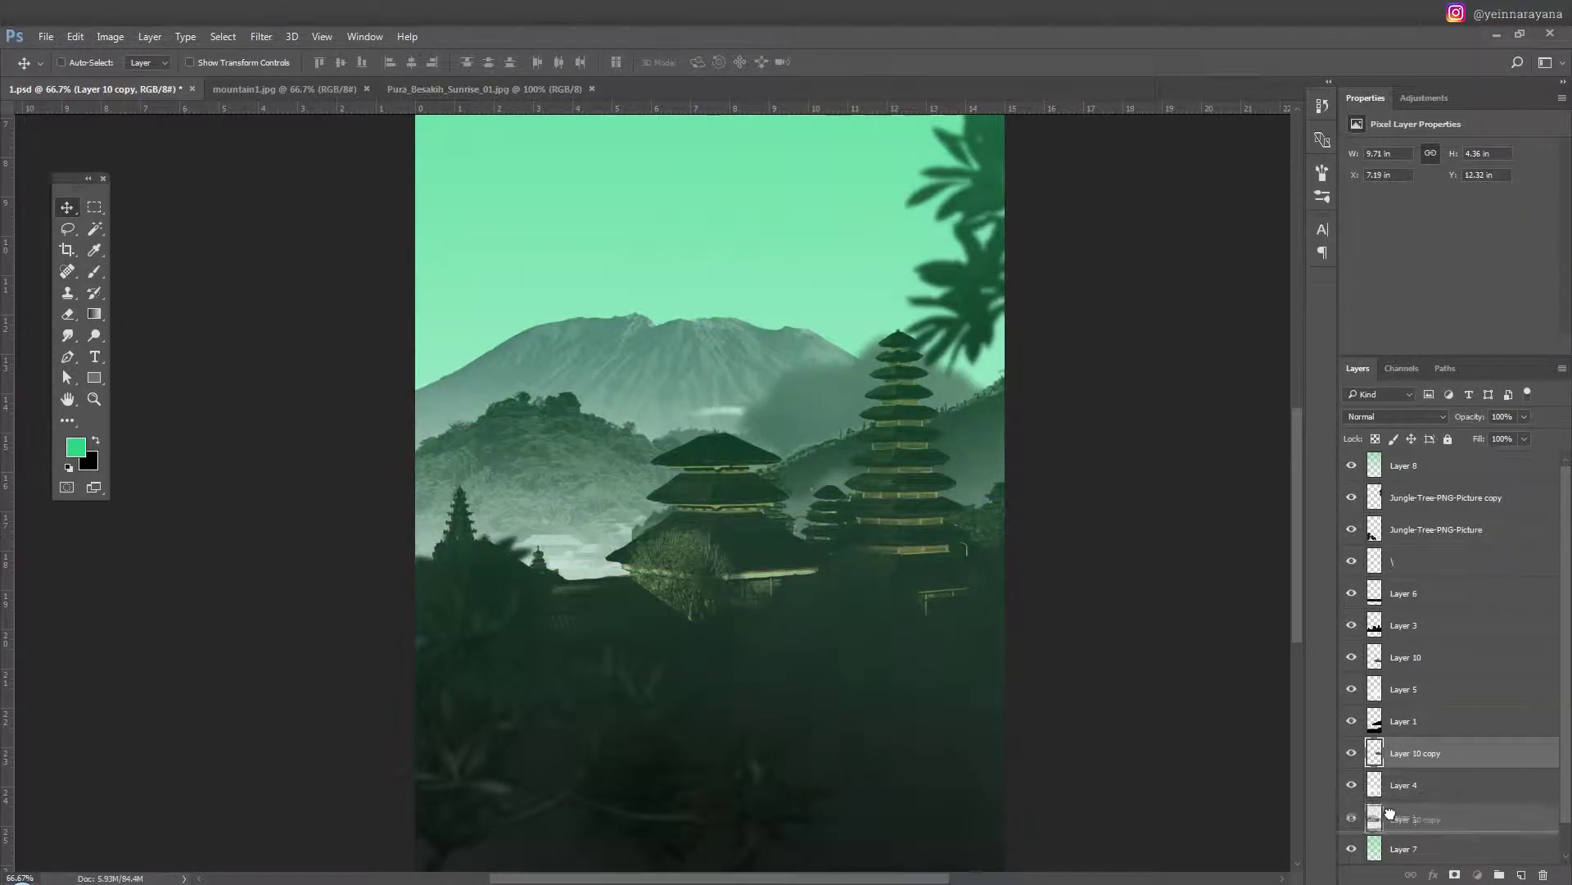
key(ctrl+bracketleft)
mouse_move(927, 461)
mouse_down()
mouse_move(528, 590)
mouse_move(528, 430)
mouse_move(581, 452)
mouse_up()
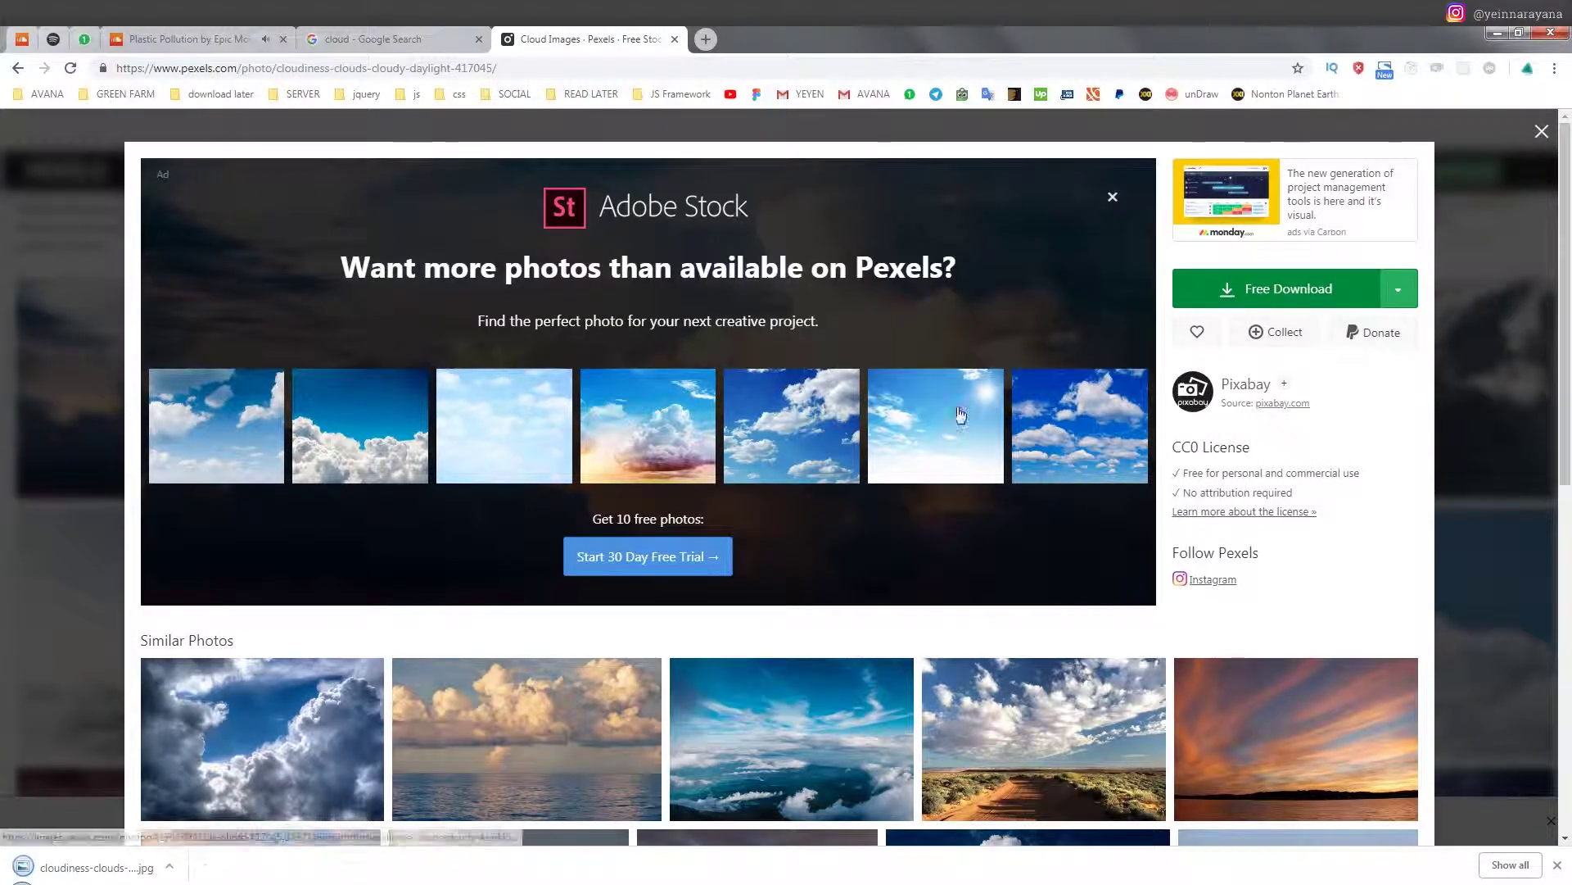
Drag the downloaded cloudy-sky photo from its folder onto the poster.
right_click(78, 864)
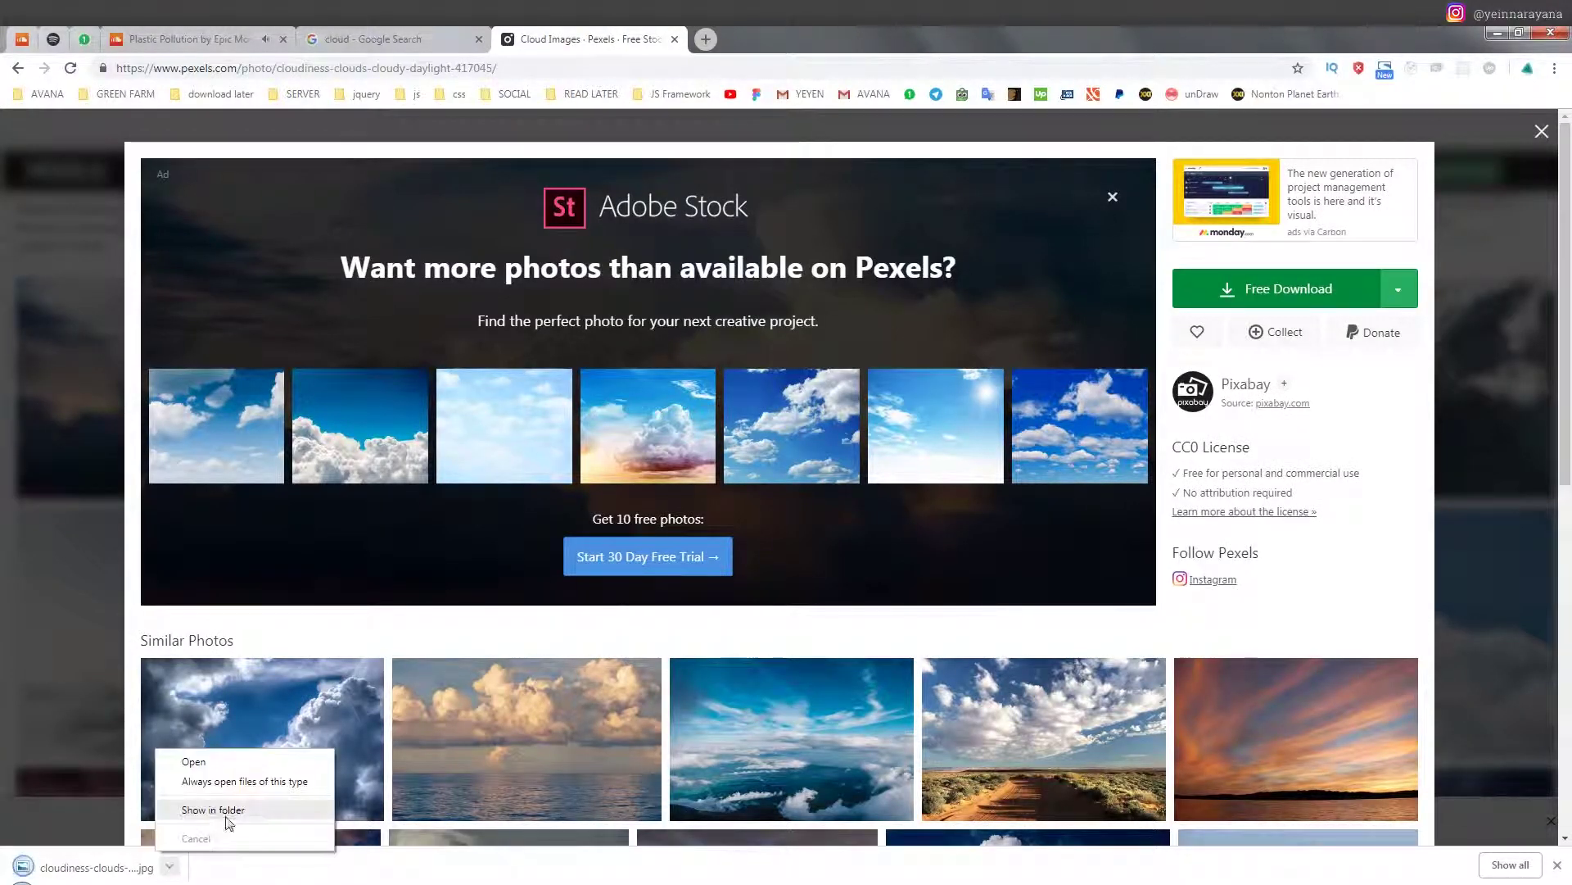
click(225, 814)
mouse_move(814, 158)
mouse_down()
mouse_move(472, 852)
mouse_move(647, 614)
mouse_up()
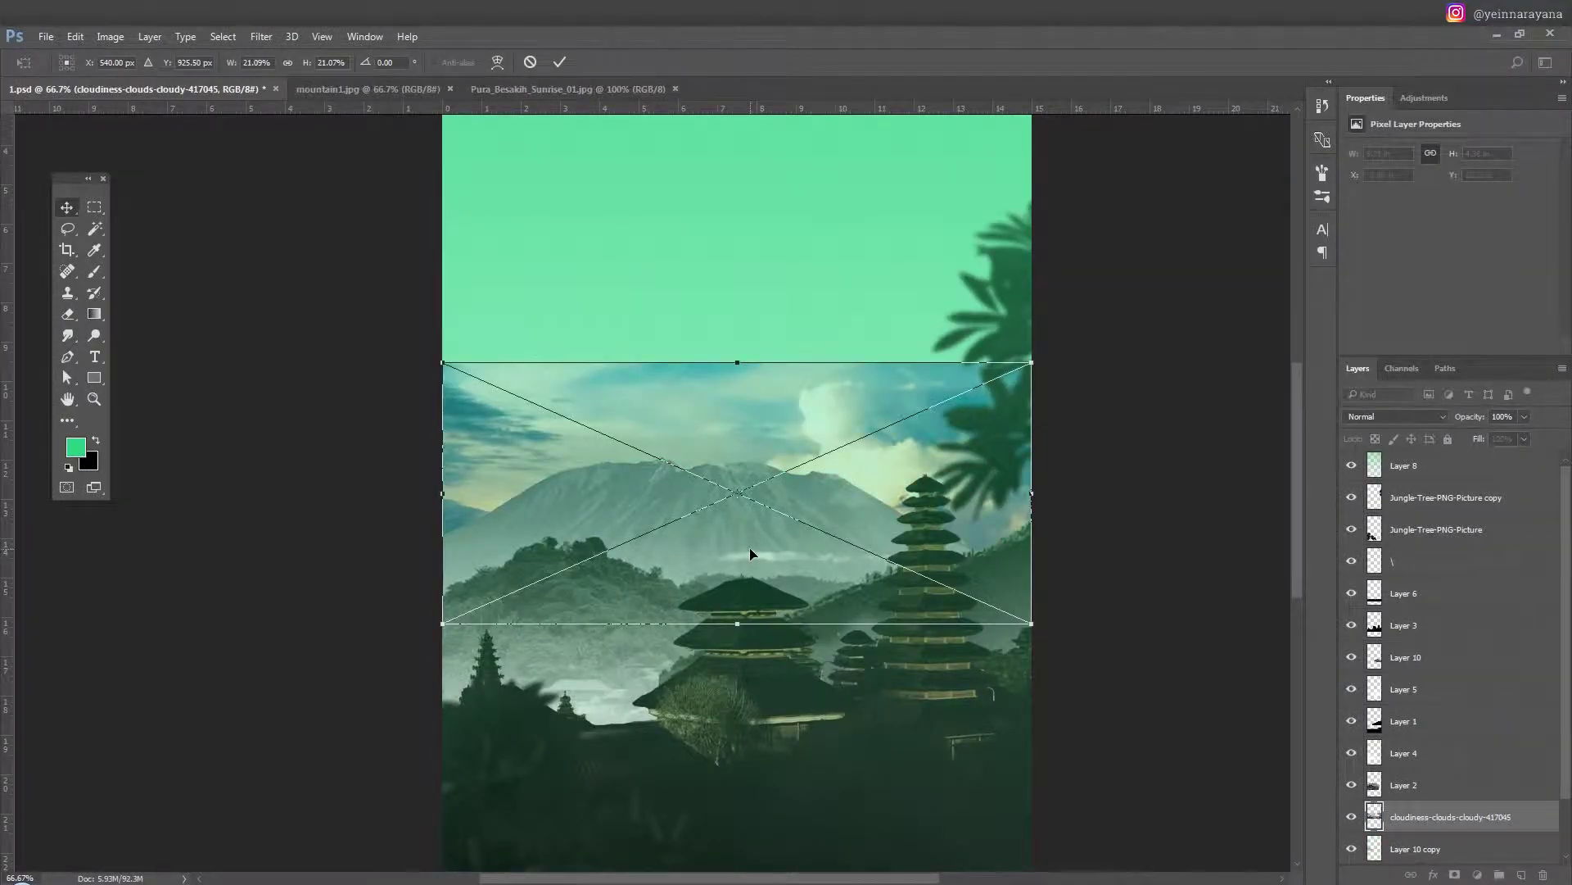
Place the cloud photo, enlarging it and moving it up to cover the top of the sky.
key(Return)
mouse_move(756, 536)
mouse_down()
mouse_move(756, 425)
mouse_move(646, 386)
mouse_move(754, 461)
mouse_move(726, 460)
mouse_up()
key(ctrl+minus)
key(ctrl+t)
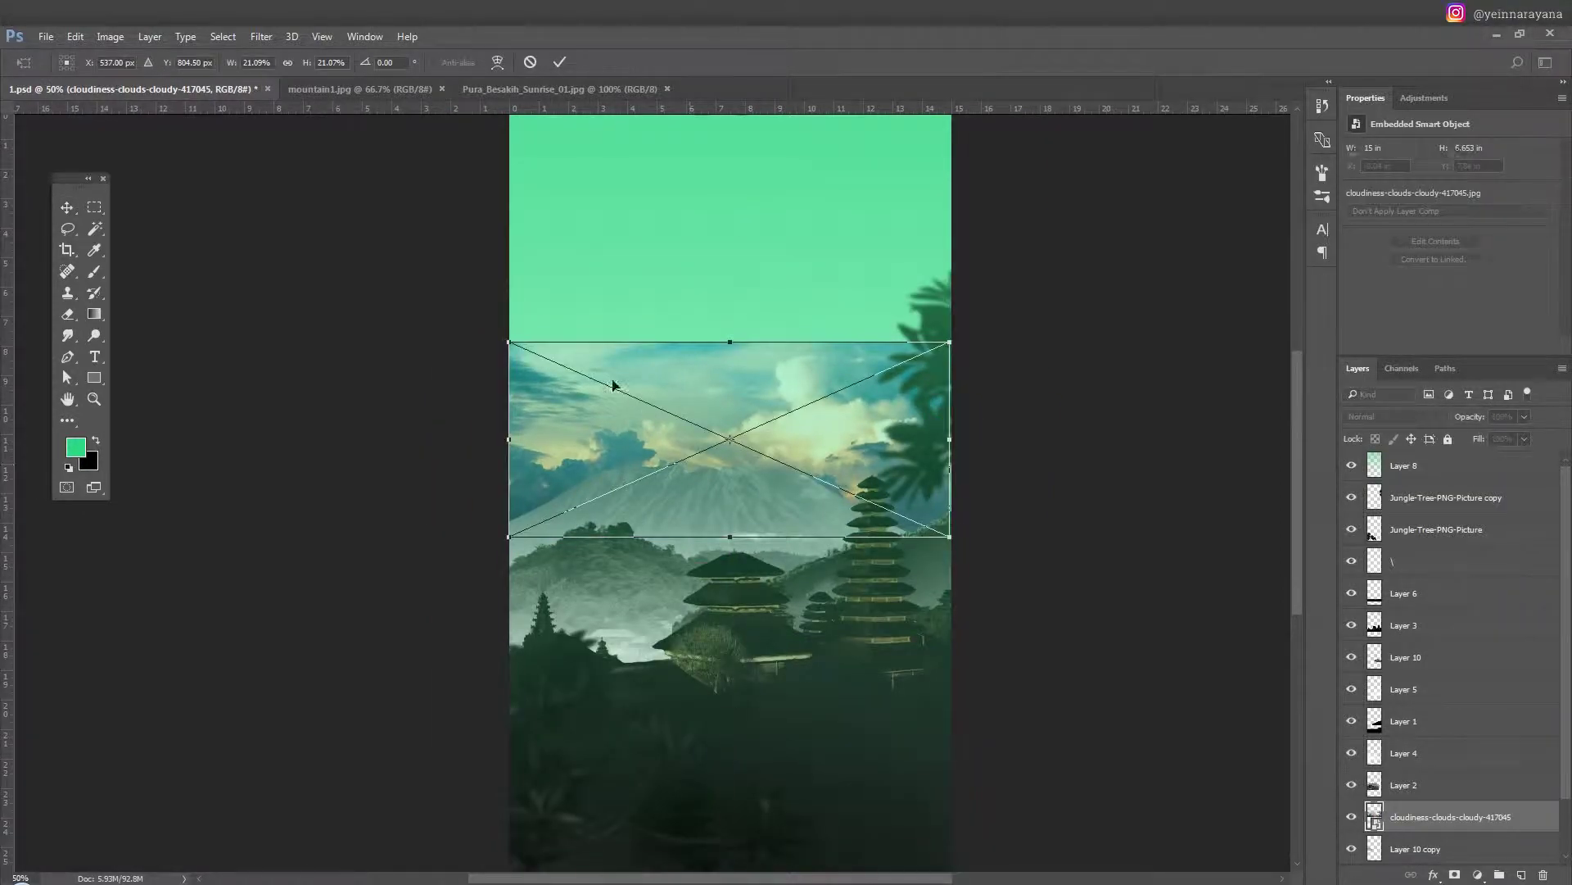
drag(509, 332, 326, 251)
mouse_move(666, 480)
mouse_down()
mouse_move(656, 432)
mouse_move(538, 475)
mouse_up()
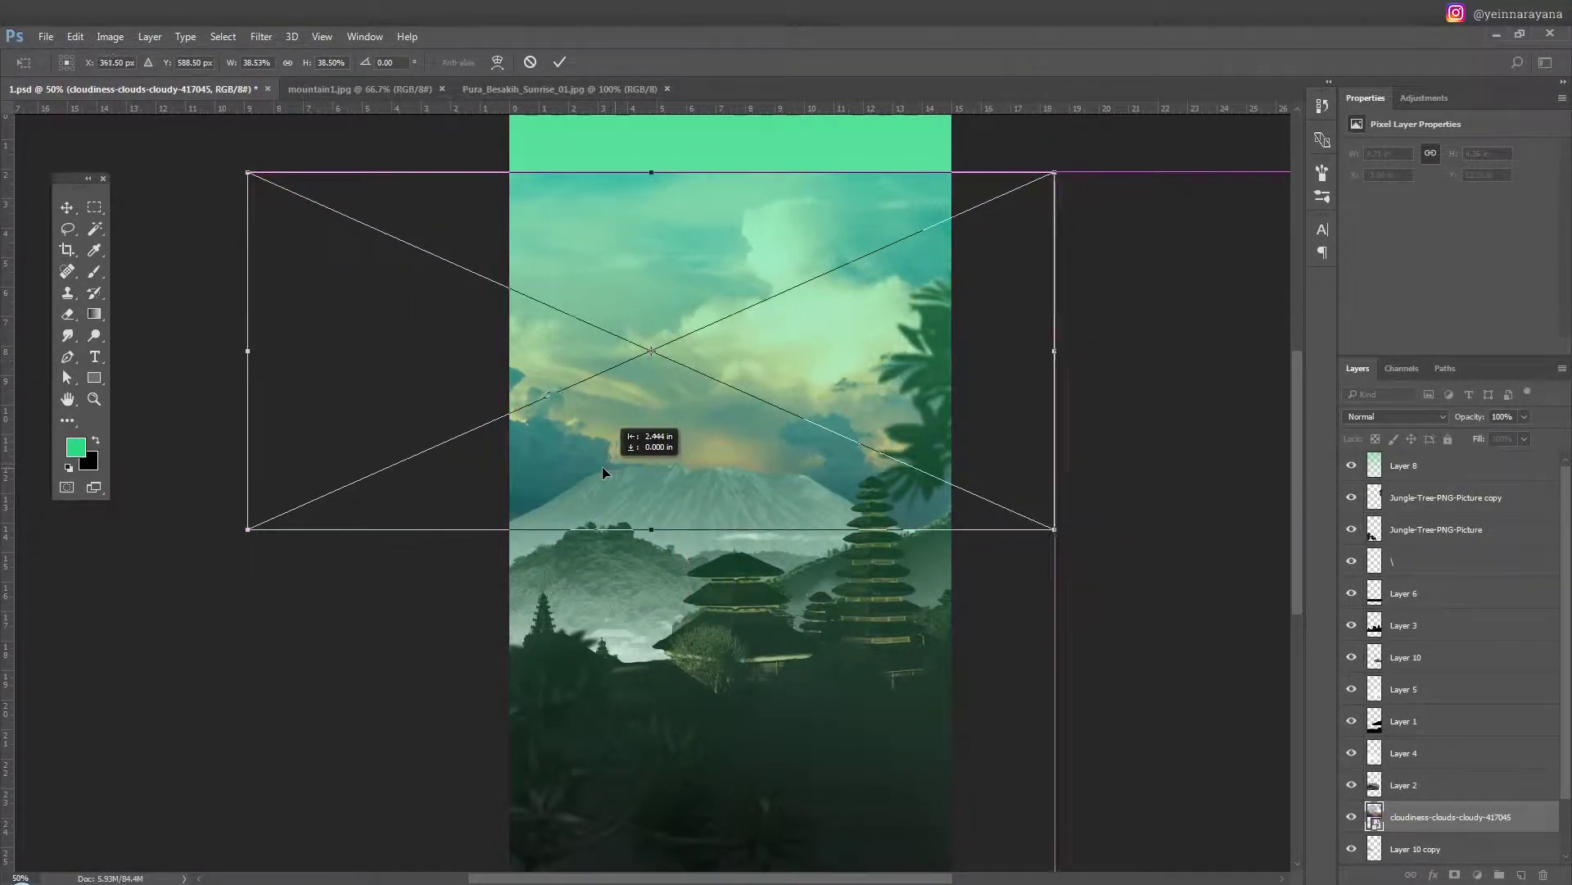
scroll(573, 491, up, 3)
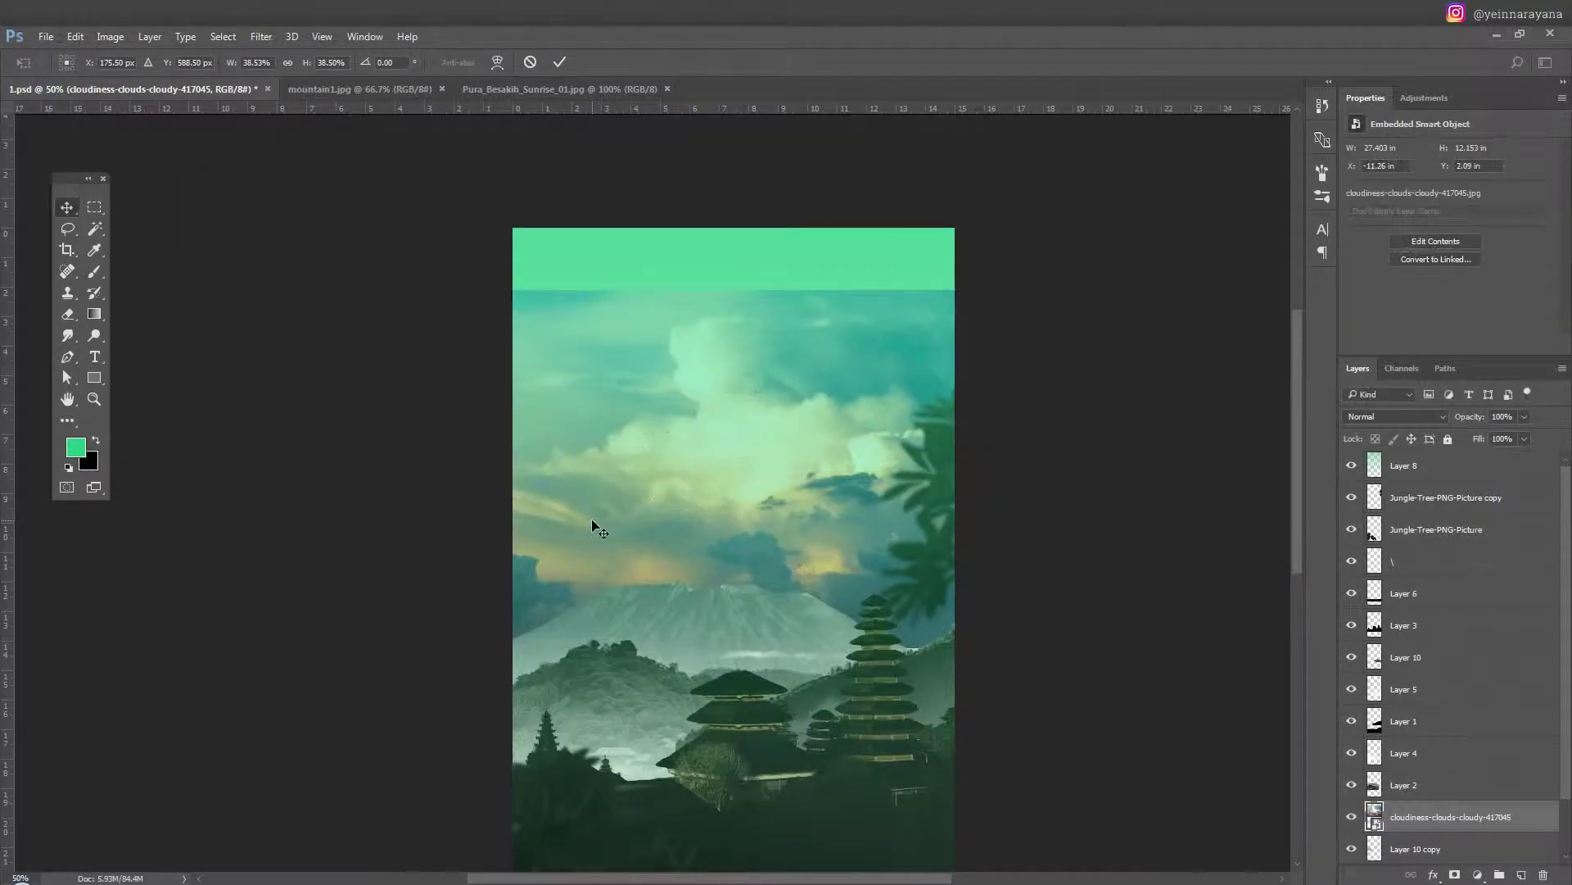
key(Return)
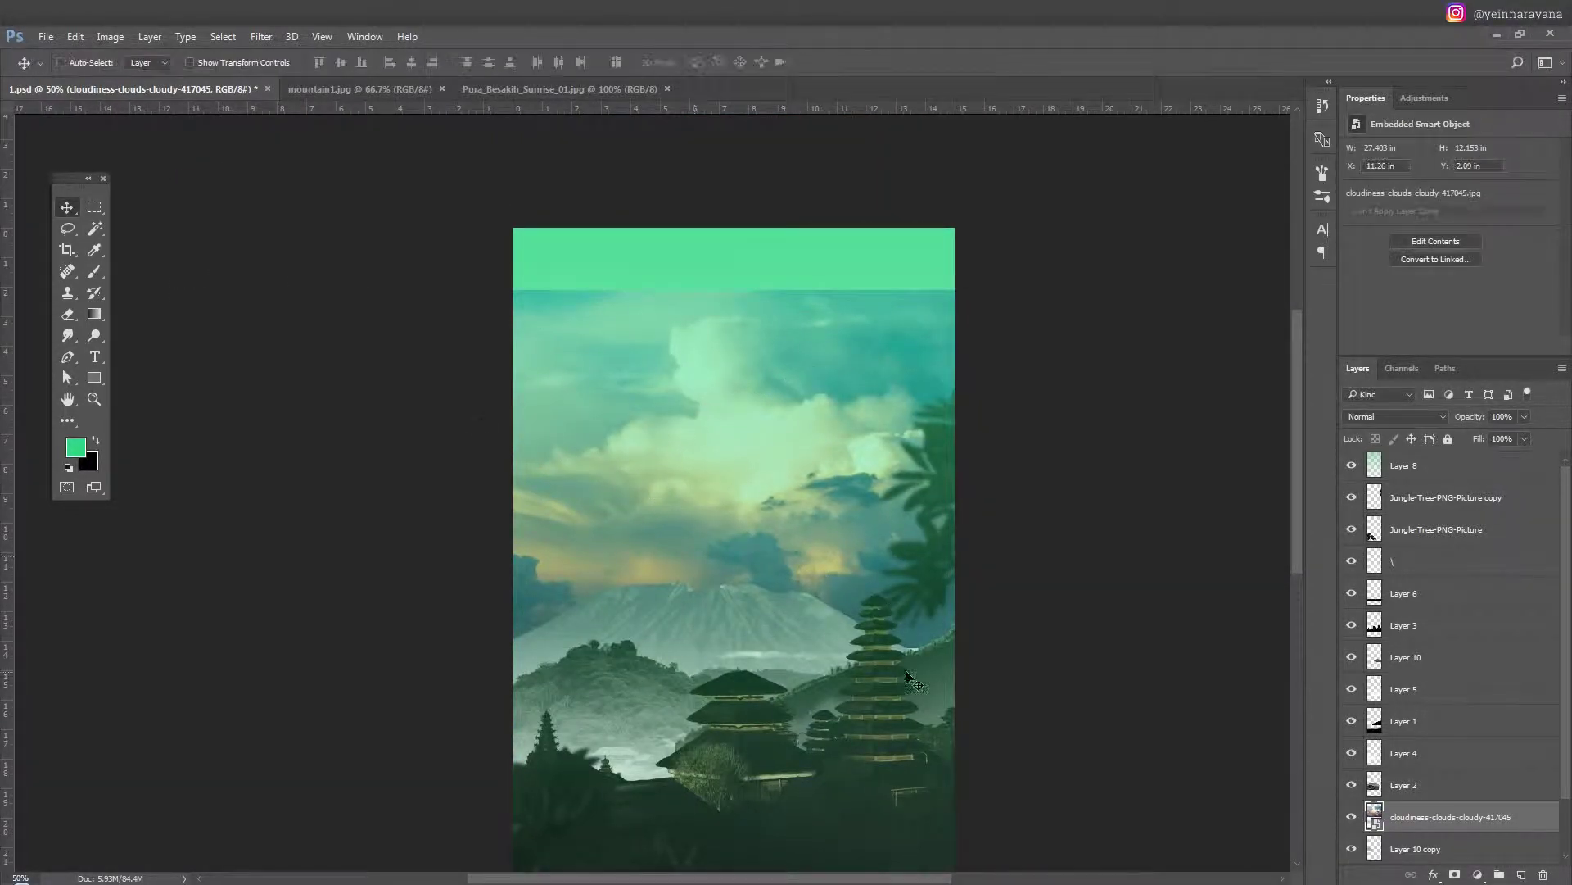
Shift the clouds' hue toward green with Hue/Saturation.
key(ctrl+u)
drag(749, 328, 734, 331)
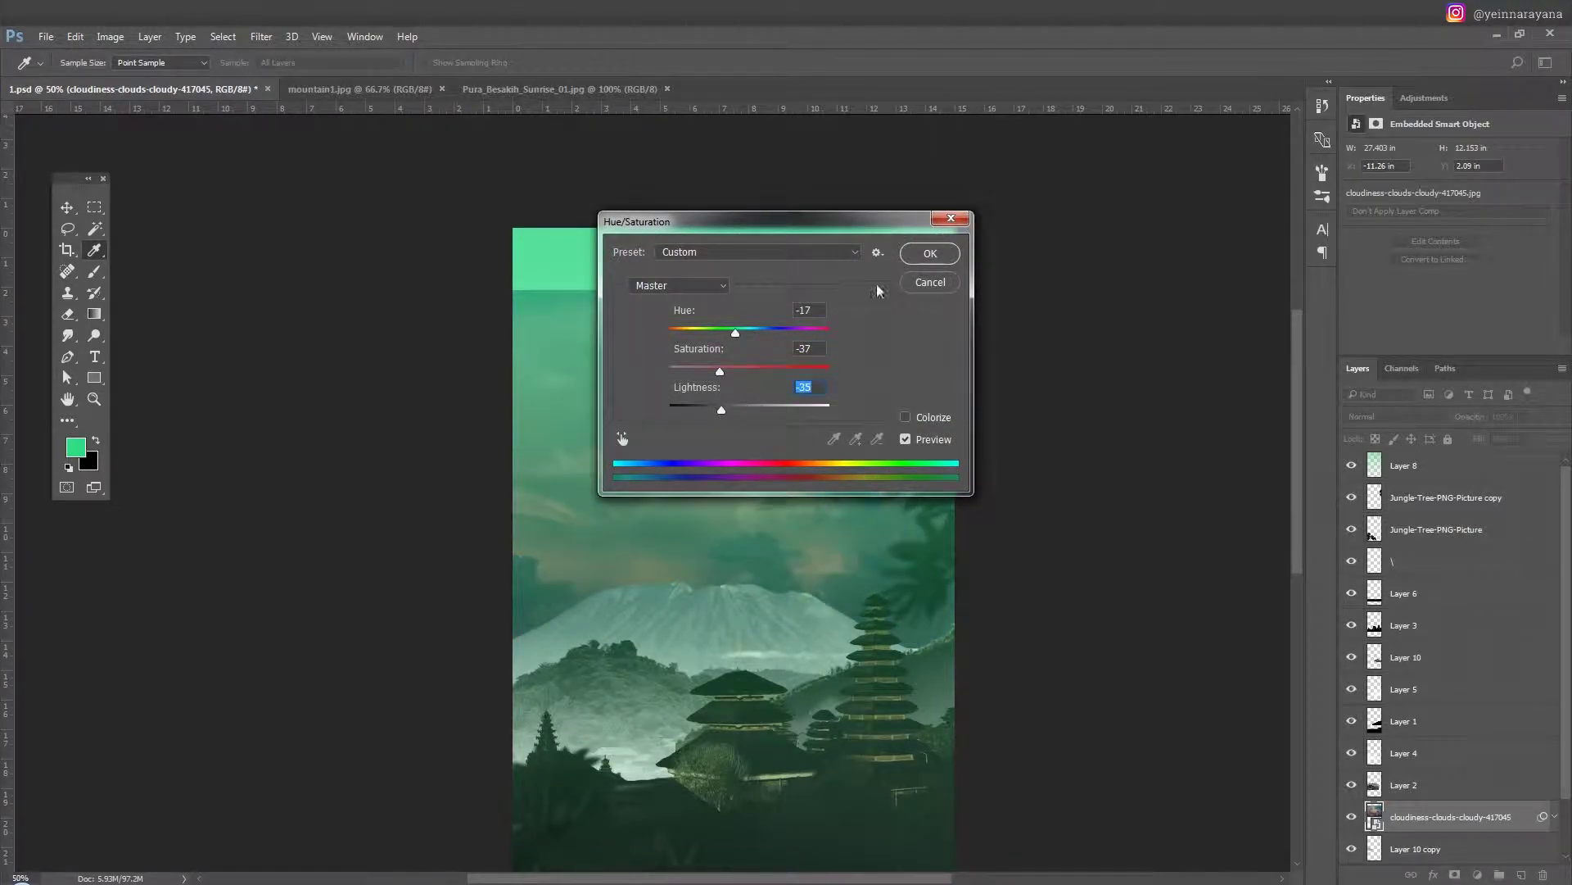
click(930, 253)
Duplicate and flip the clouds, sliding the copy sideways and repositioning the original.
drag(828, 545, 639, 413)
key(ctrl+t)
right_click(860, 456)
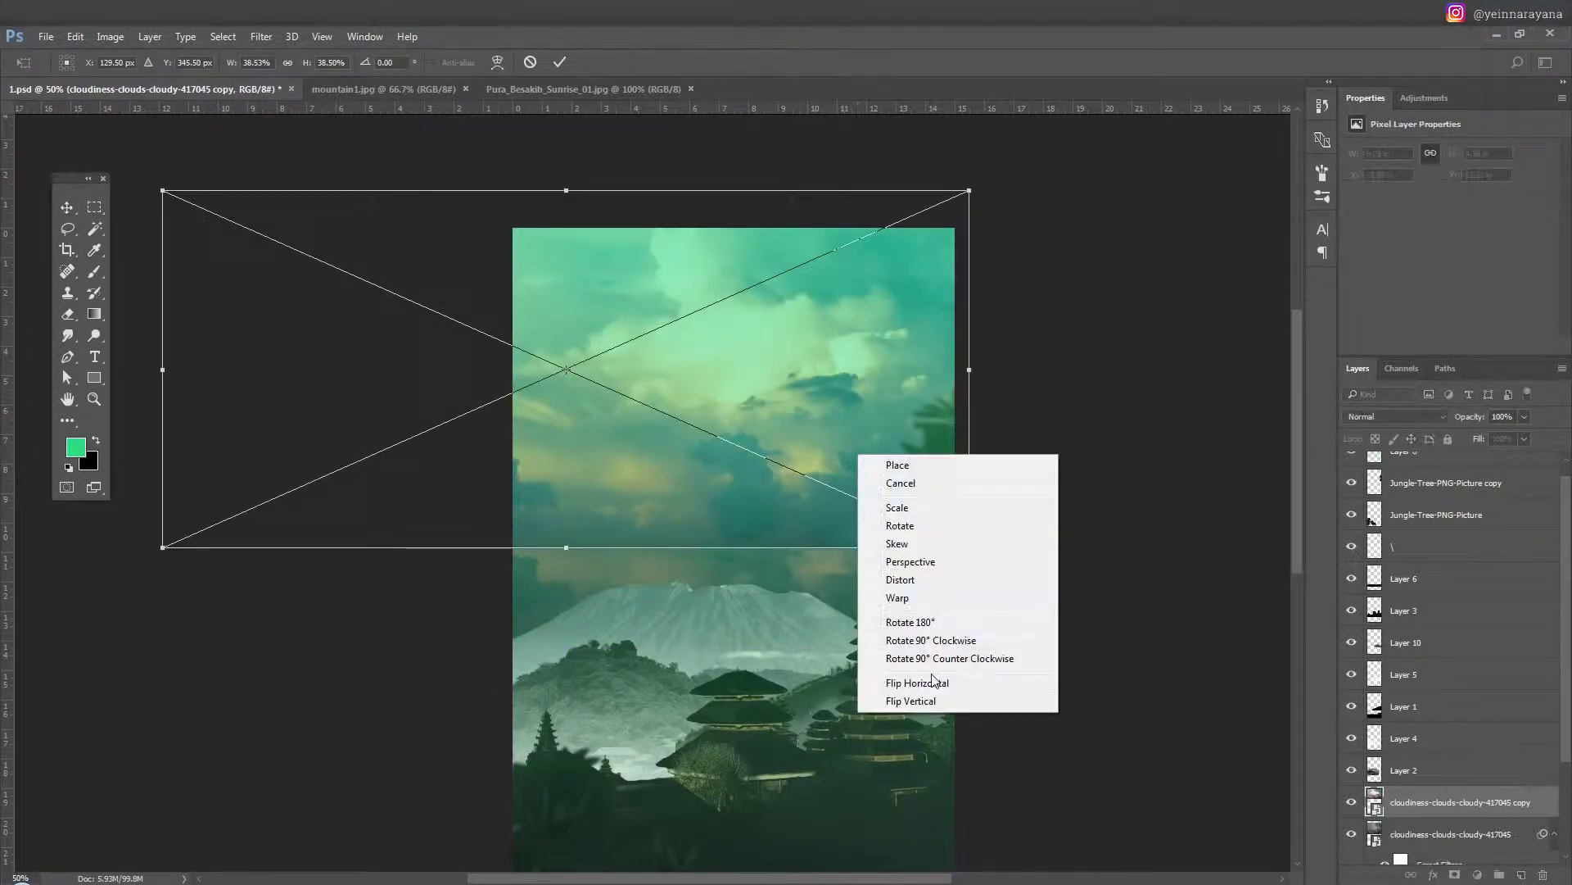
key(Escape)
key(Escape)
mouse_move(679, 483)
mouse_down()
mouse_move(991, 473)
mouse_move(960, 572)
mouse_up()
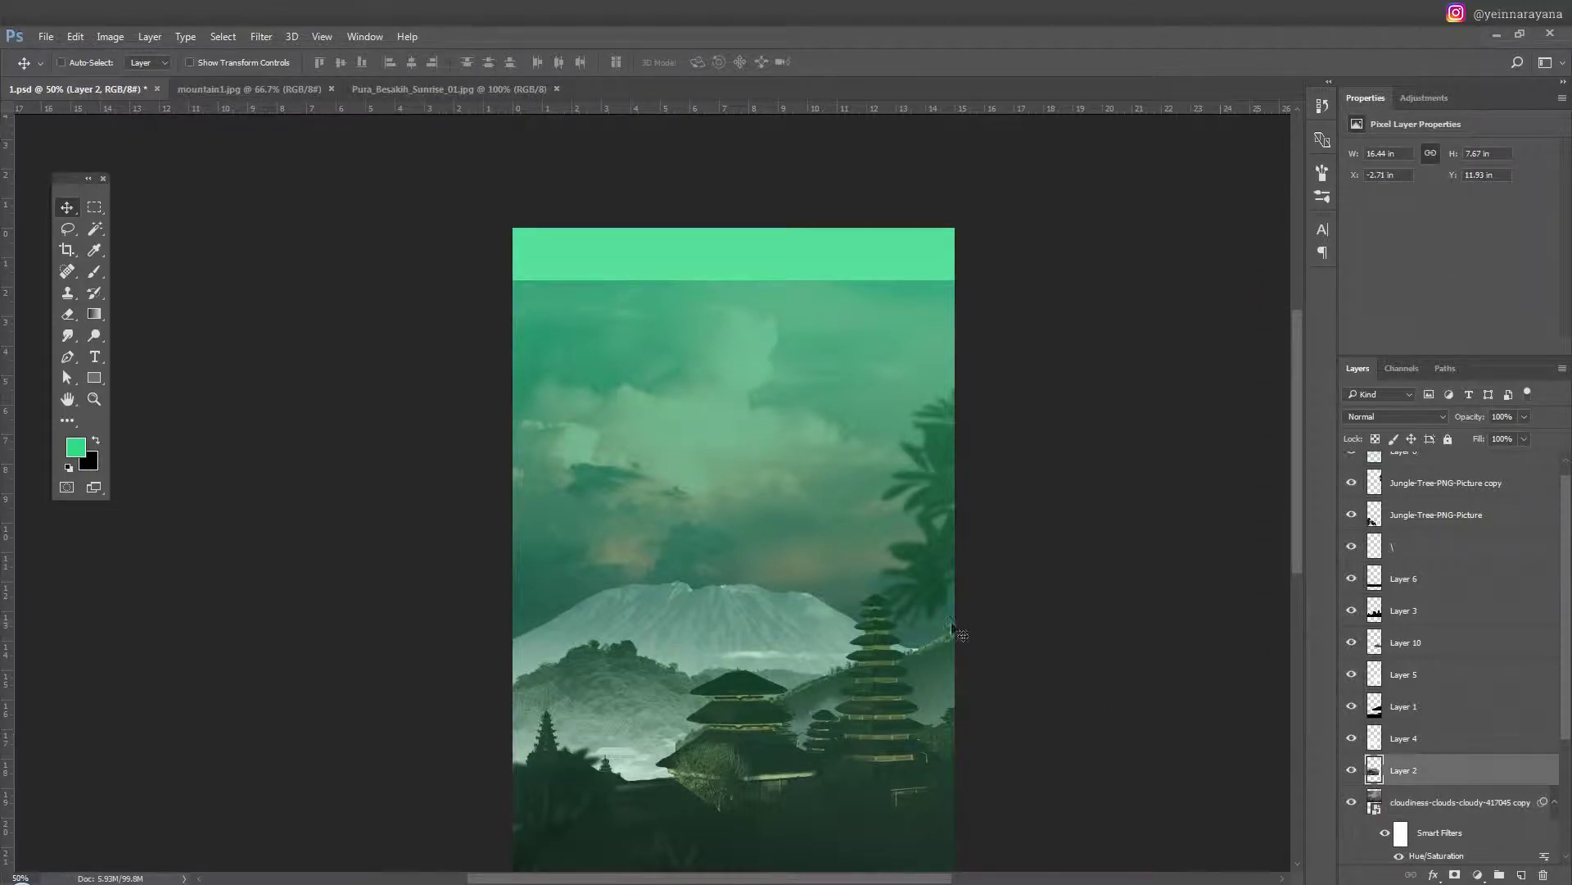
scroll(1515, 655, down, 3)
click(1554, 627)
click(1554, 706)
click(1449, 753)
drag(759, 442, 768, 452)
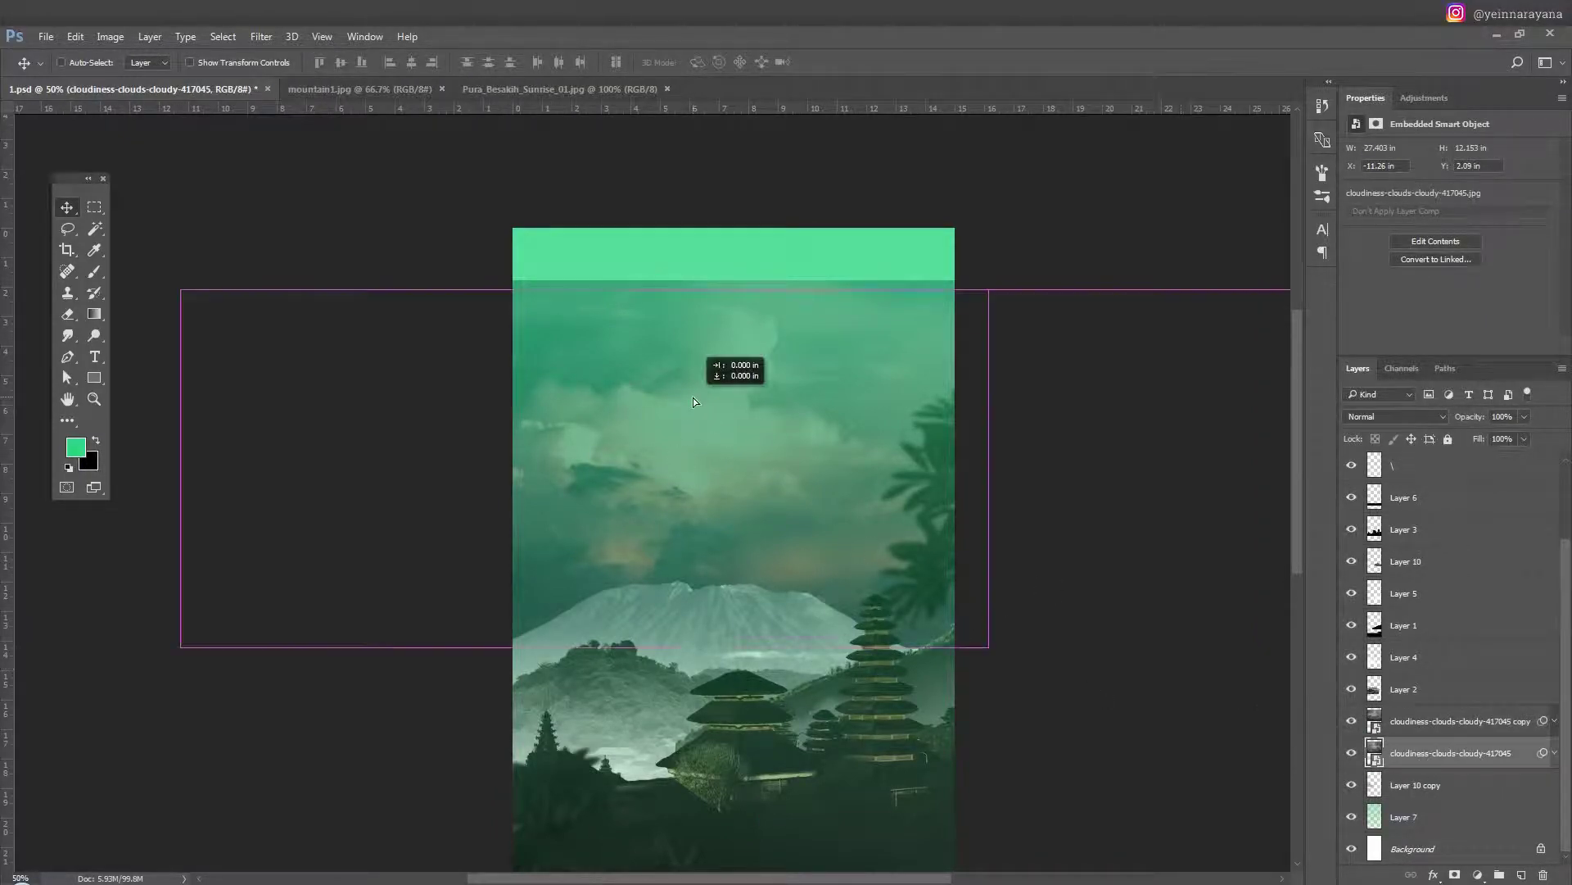
Add a layer mask to the cloud copy and ready a soft 175 black brush at 45%.
click(1444, 728)
click(1454, 874)
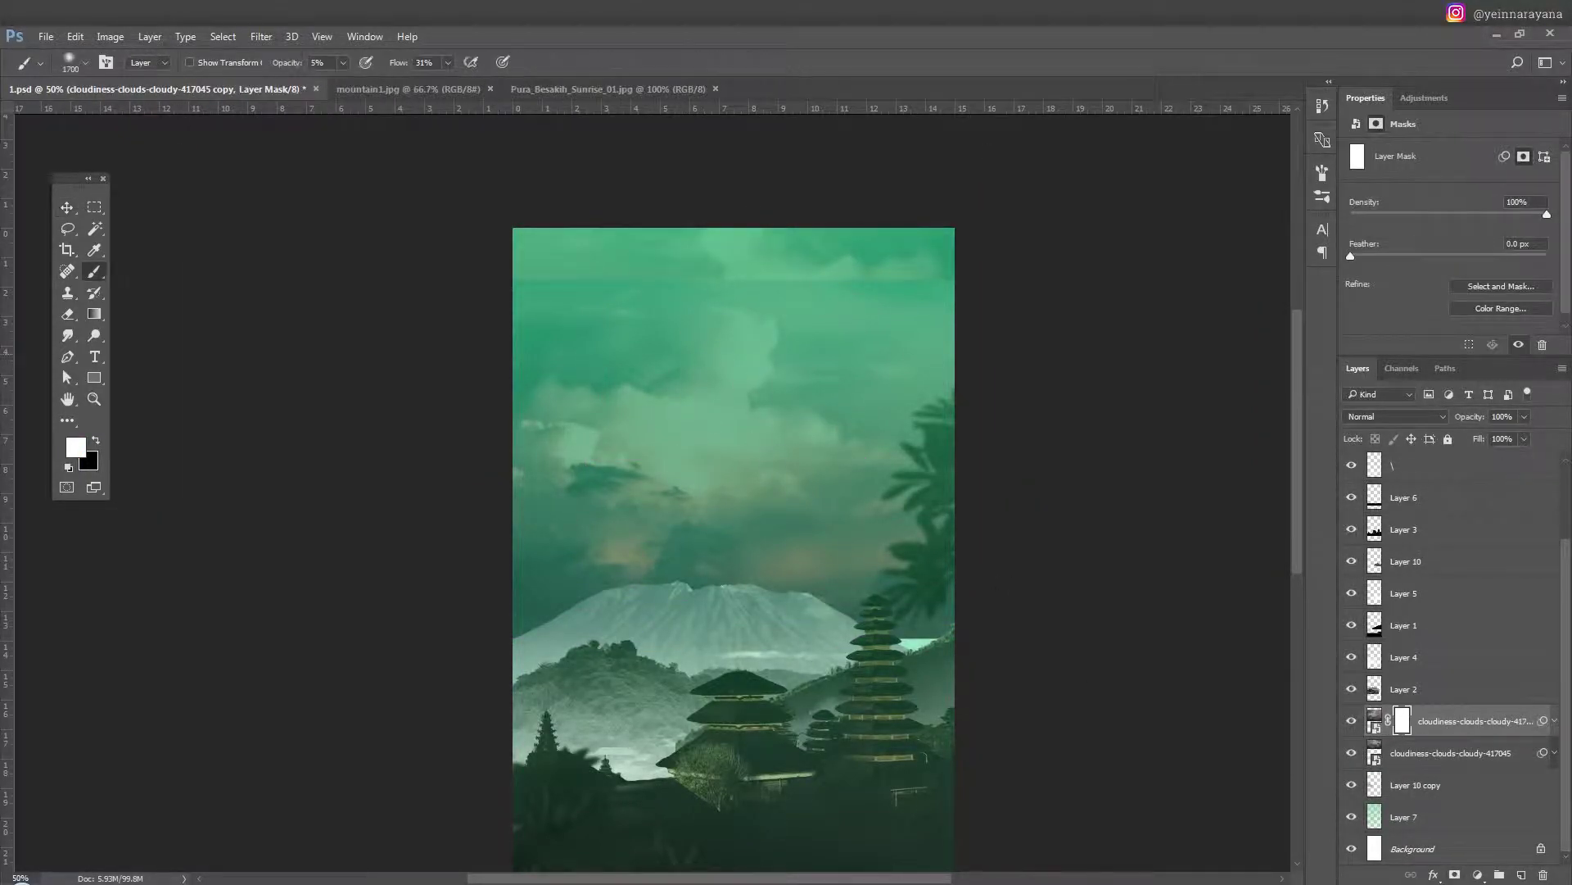
key(b)
right_click(979, 471)
drag(280, 54, 312, 54)
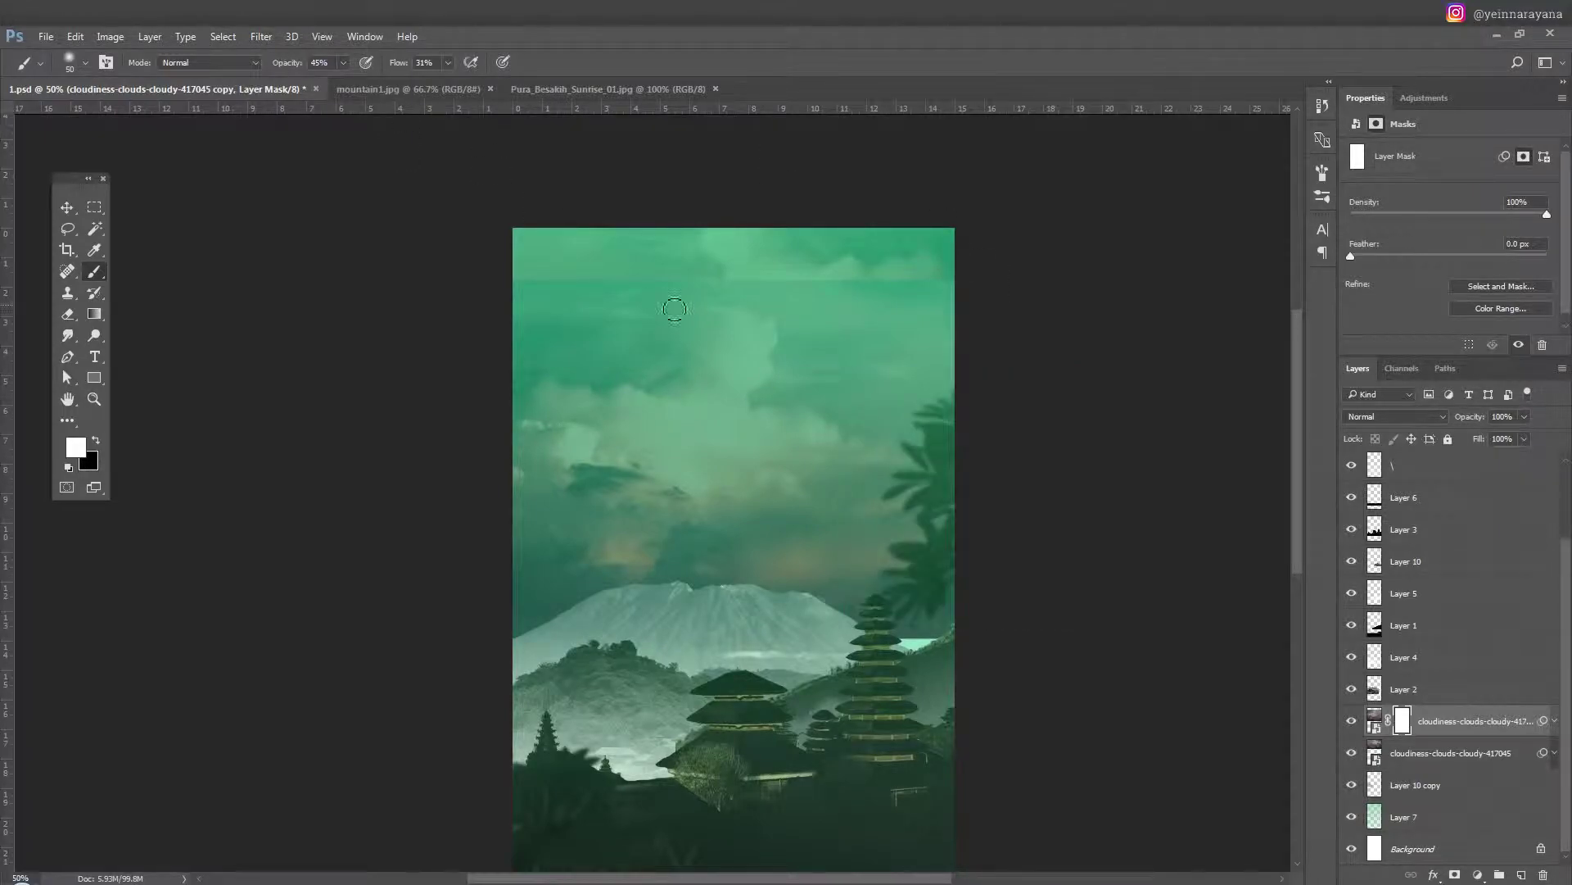
key(bracketright)
key(bracketright)
key(bracketright)
key(x)
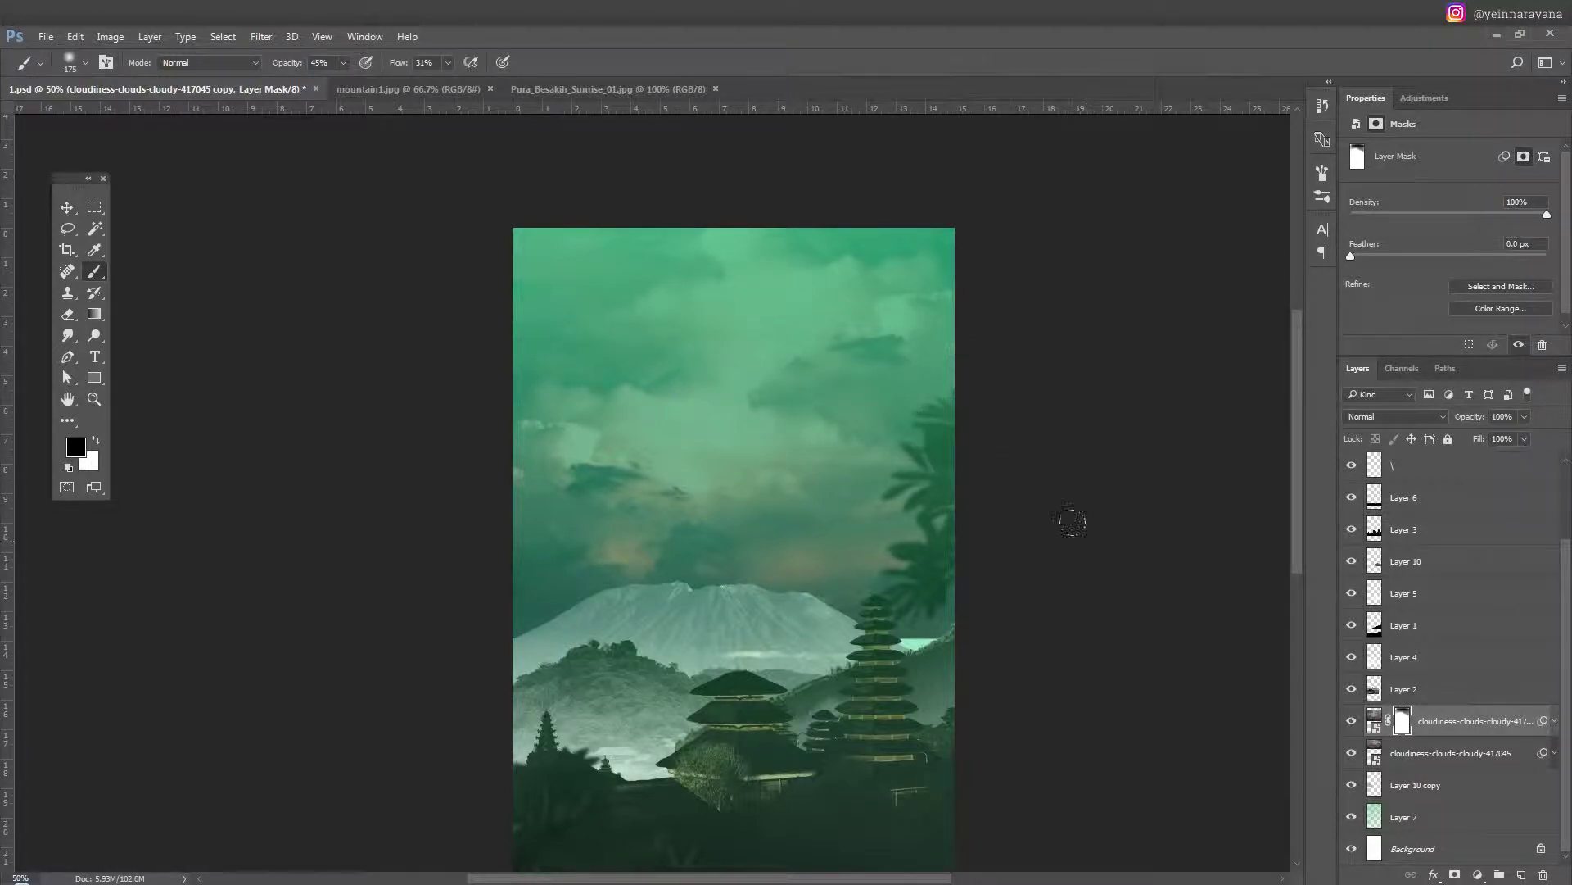
Lower the cloud copy, paint its mask to blend the clouds, and stamp visible layers.
key(v)
key(alt+bracketleft)
key(alt+bracketright)
drag(1016, 634, 1011, 660)
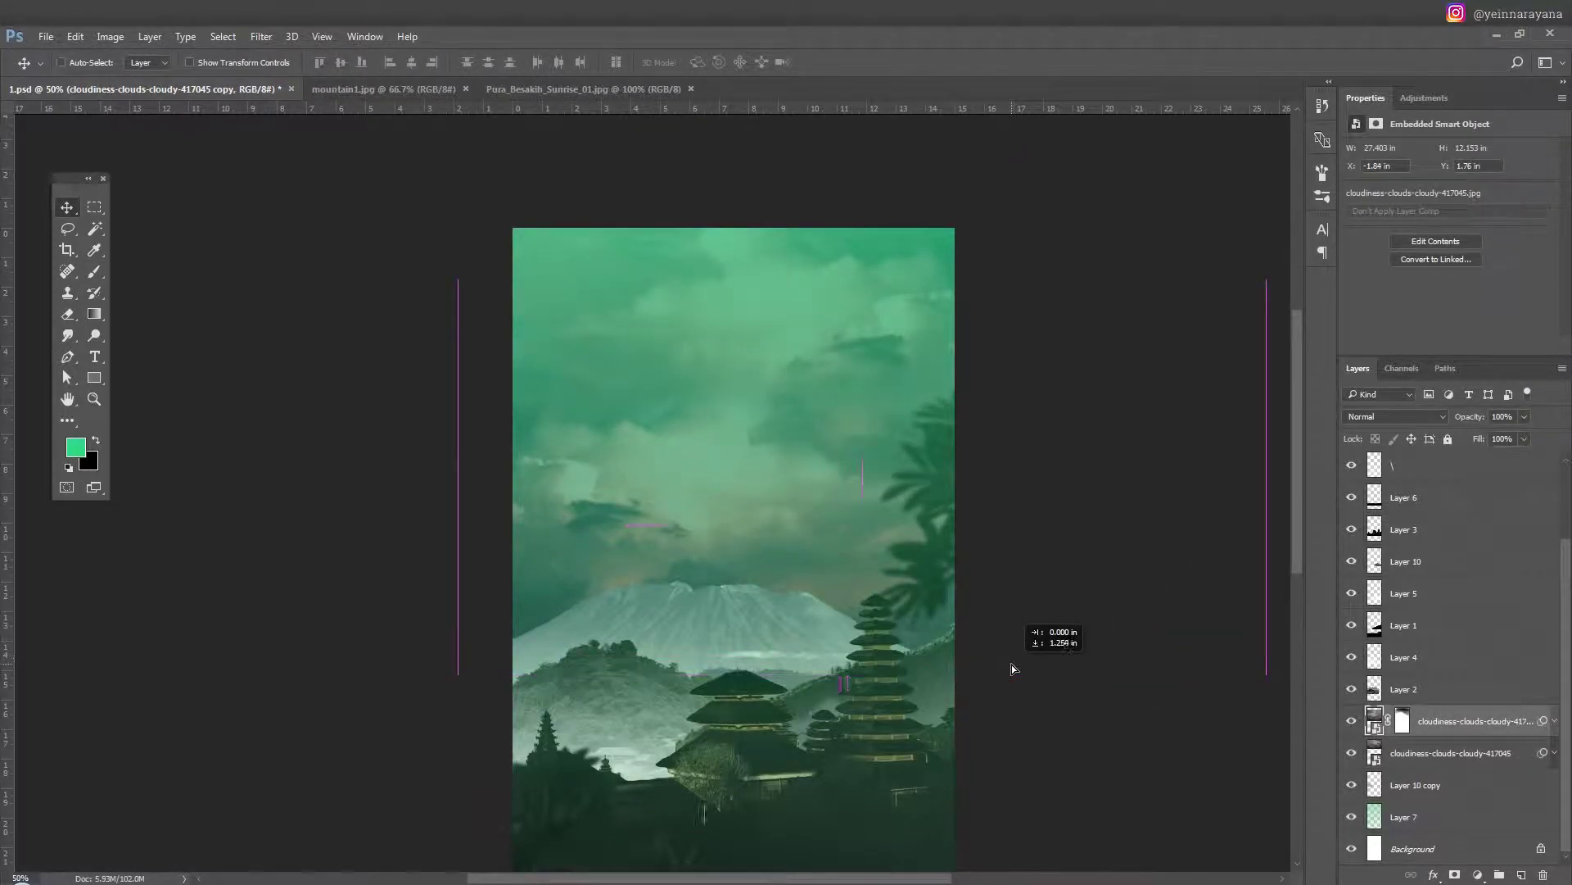
click(1402, 720)
key(b)
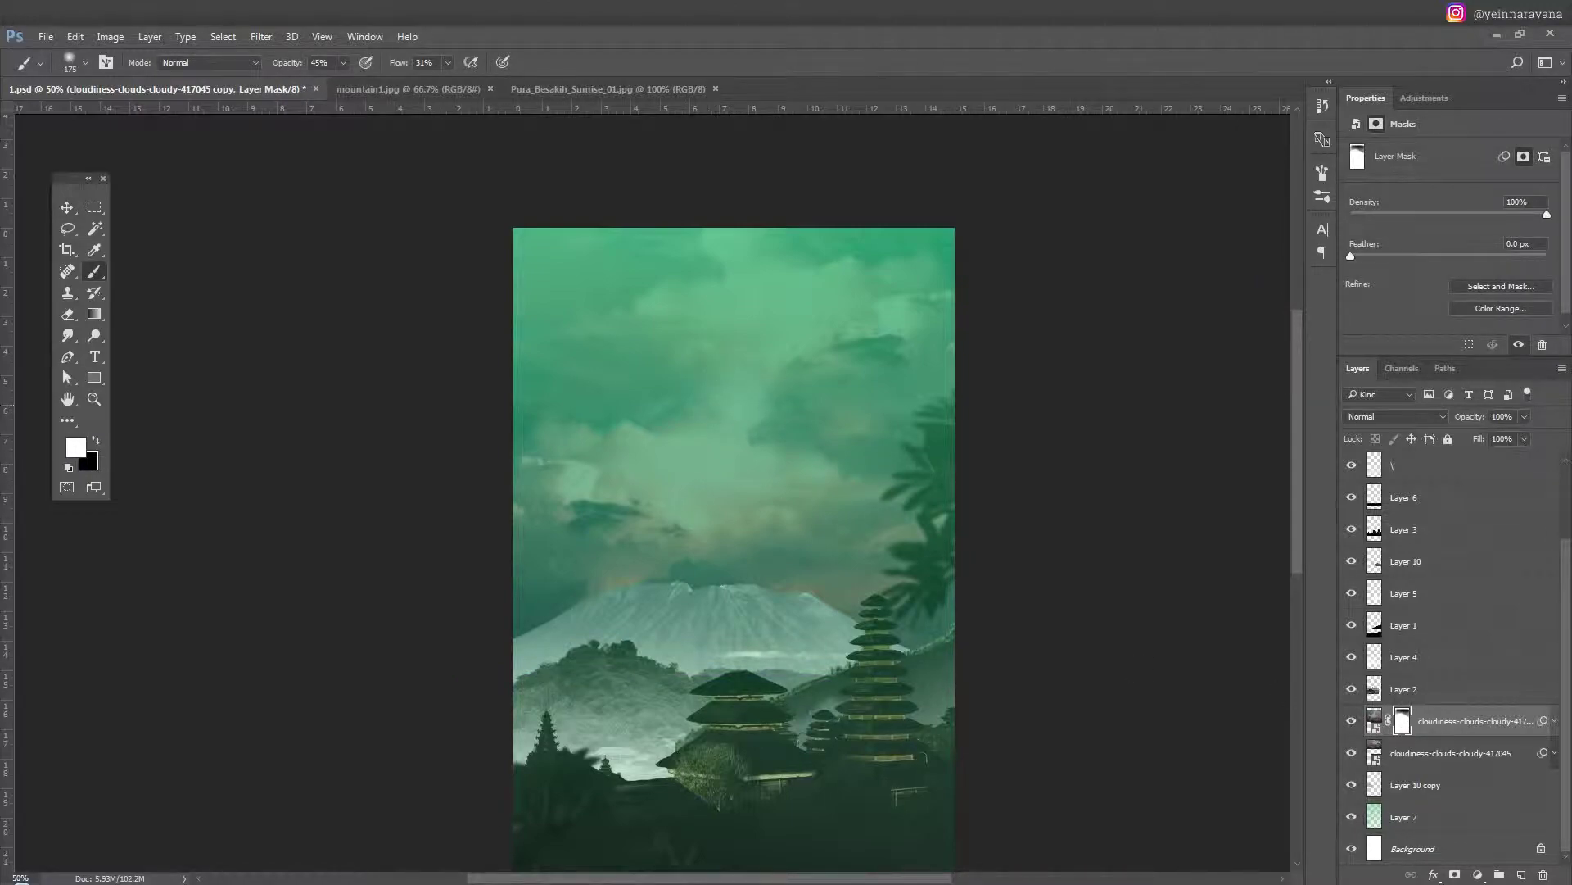
key(x)
key(x)
key(v)
key(ctrl+alt+shift+e)
Darken the mountain on Layer 2 with Hue/Saturation lightness -54.
scroll(1399, 690, down, 2)
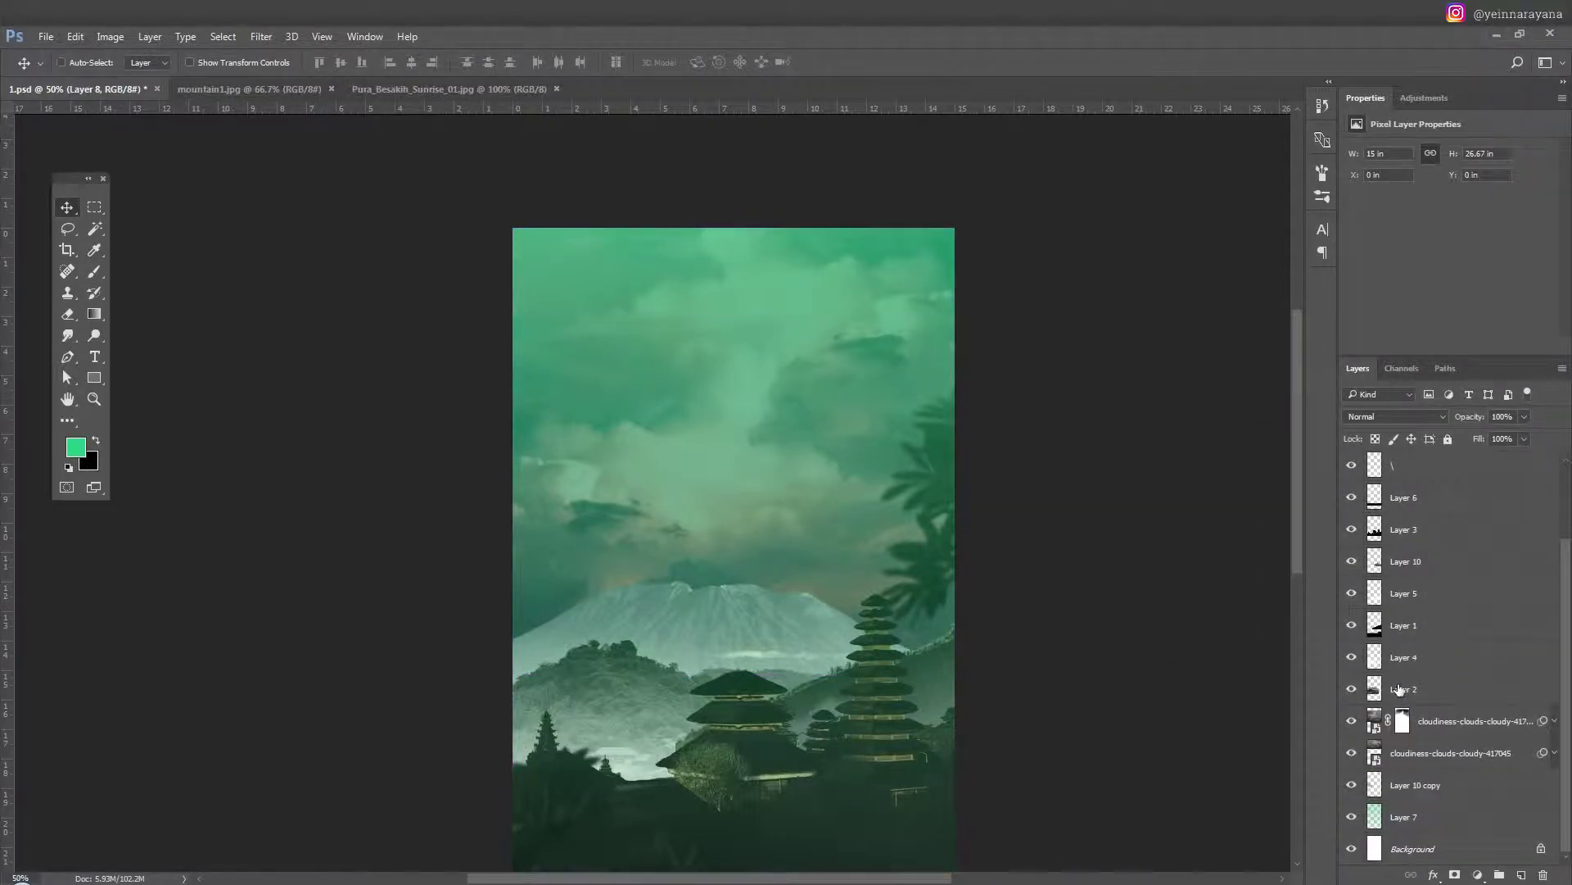
click(1399, 690)
key(ctrl+u)
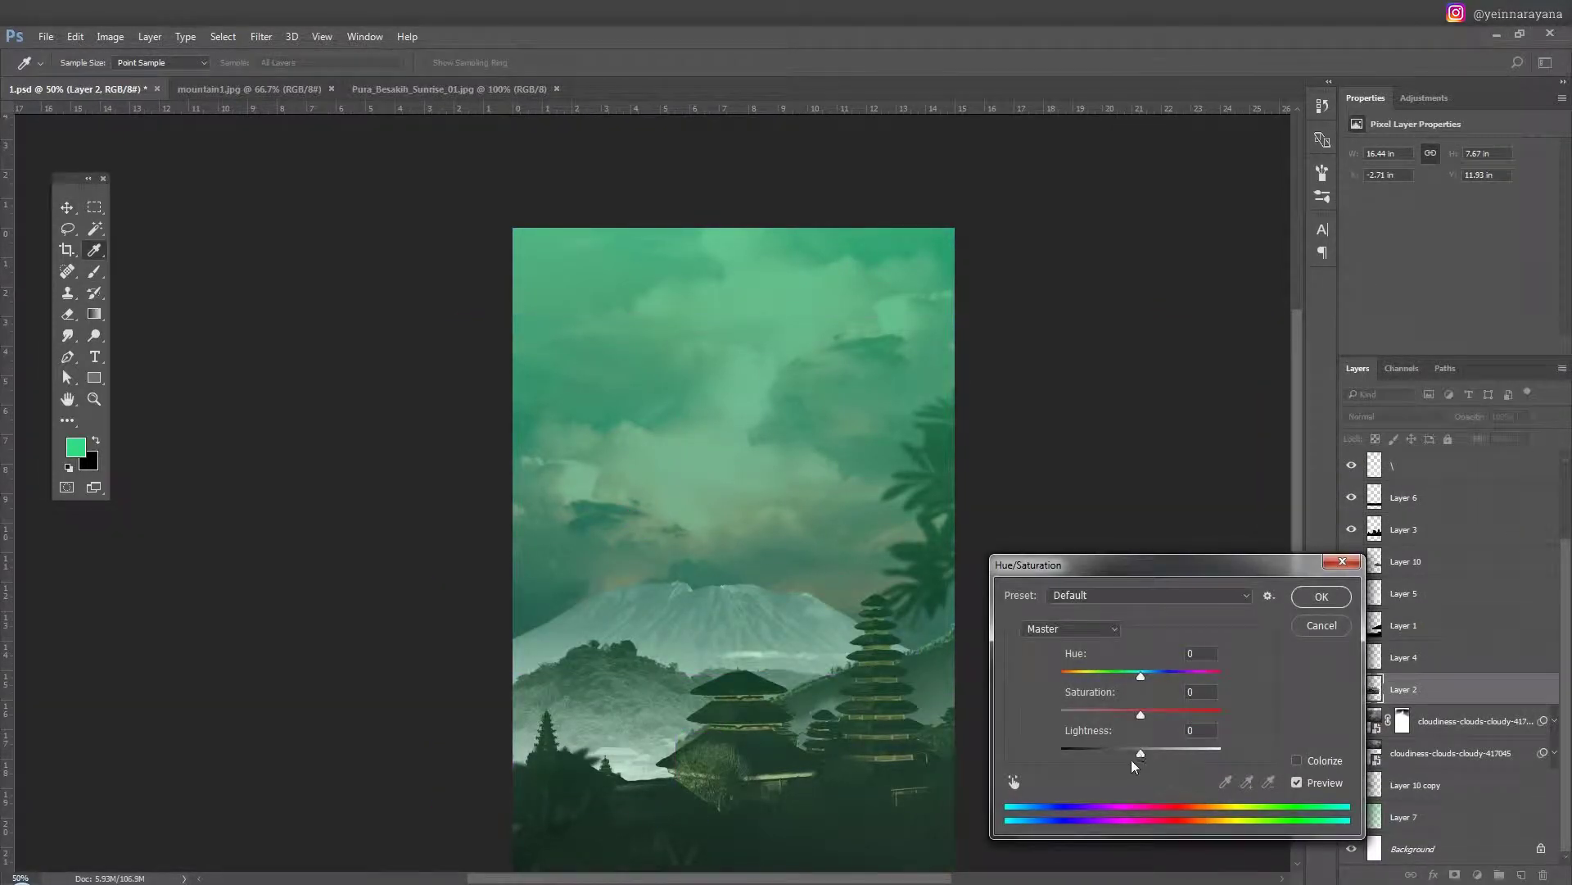
drag(1132, 759, 1097, 748)
key(Return)
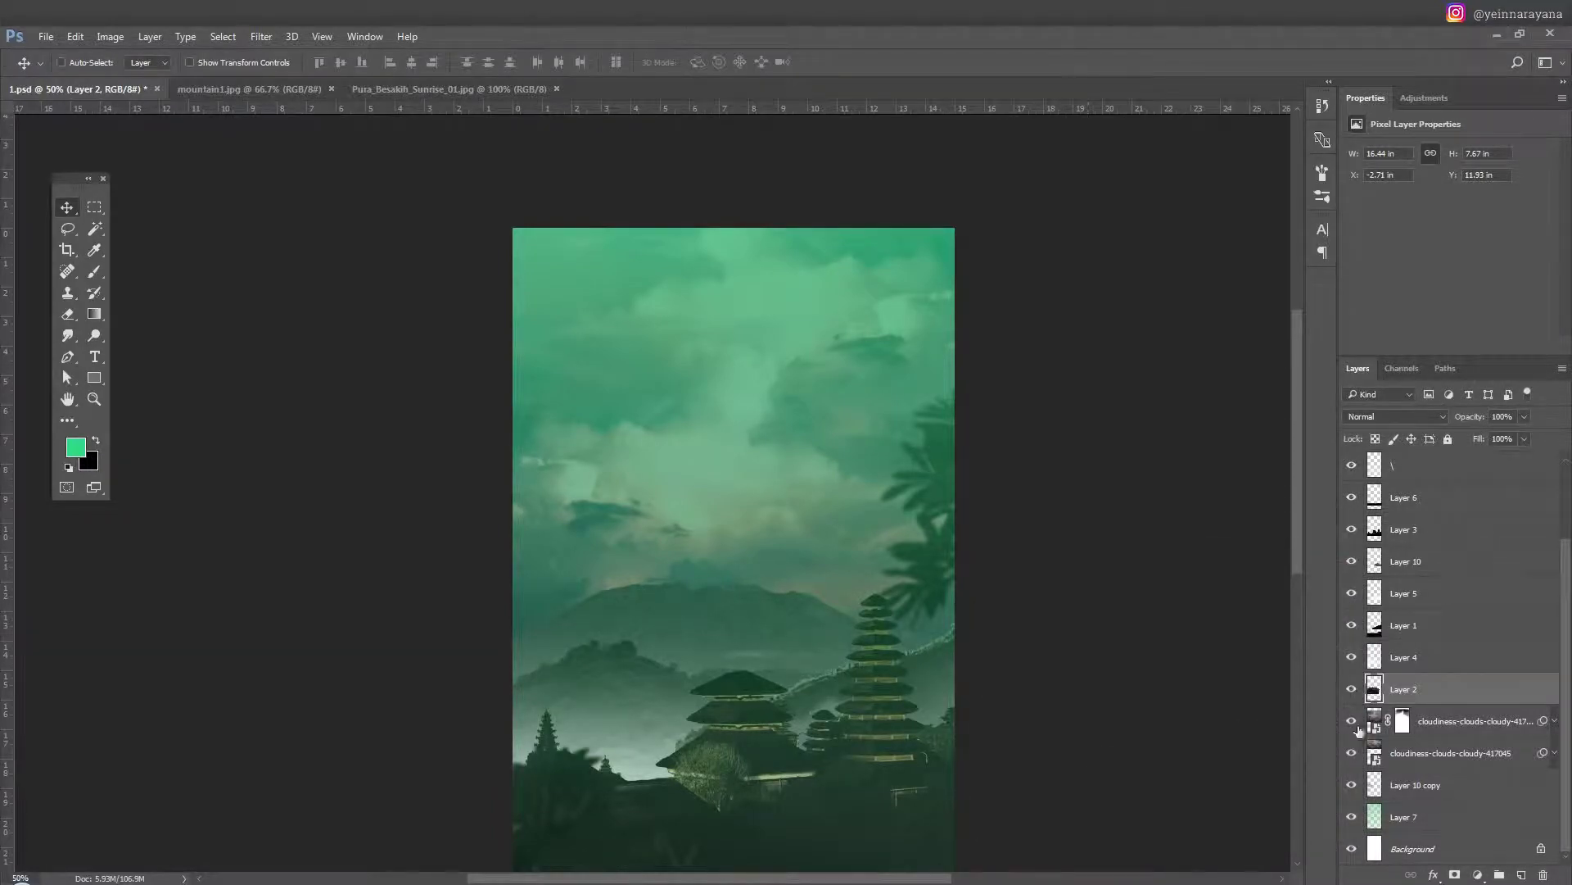
Lasso the hills and pagodas in front of the mountain and copy them to Layer 11.
key(w)
scroll(756, 662, up, 2)
click(650, 602)
key(ctrl+d)
key(l)
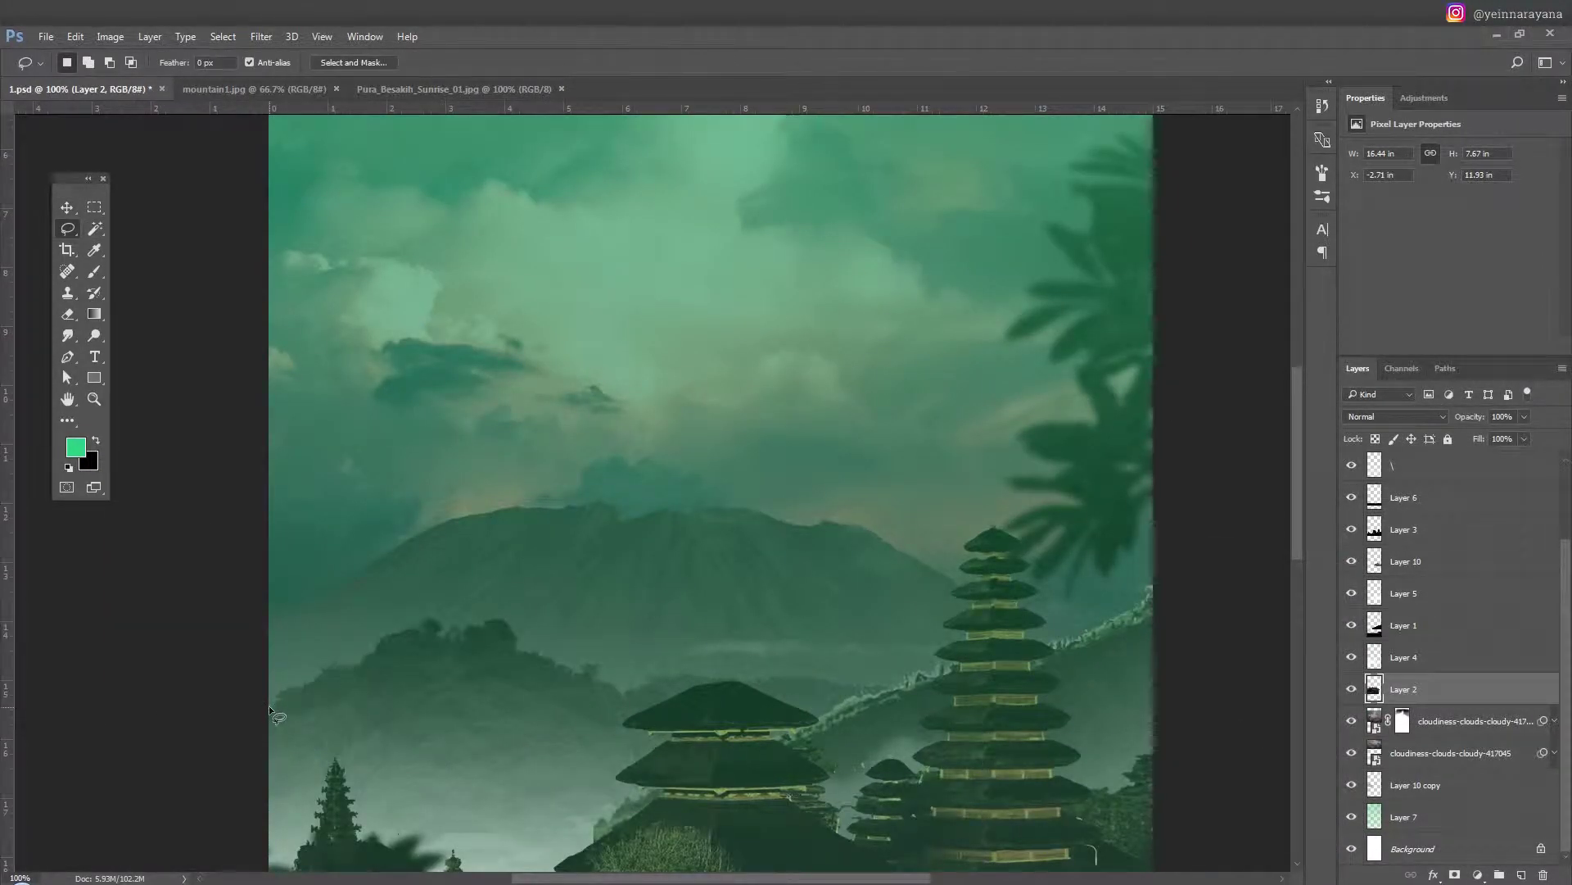
mouse_move(332, 665)
mouse_down()
mouse_move(504, 619)
mouse_move(520, 653)
mouse_move(623, 693)
mouse_move(868, 689)
mouse_move(1117, 837)
mouse_up()
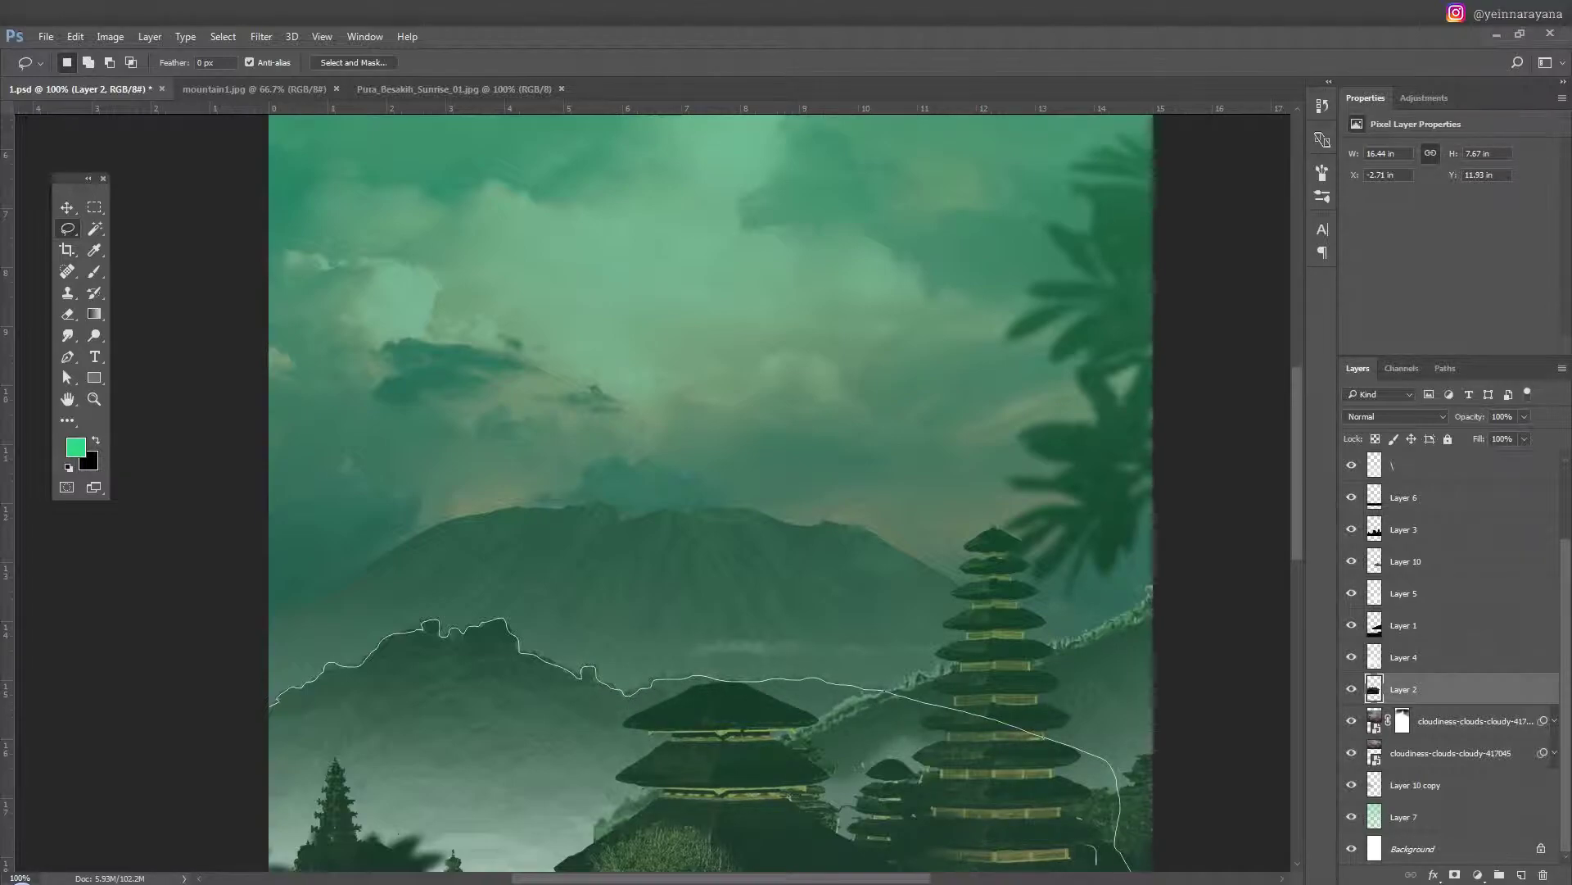
drag(10, 777, 25, 735)
key(ctrl+minus)
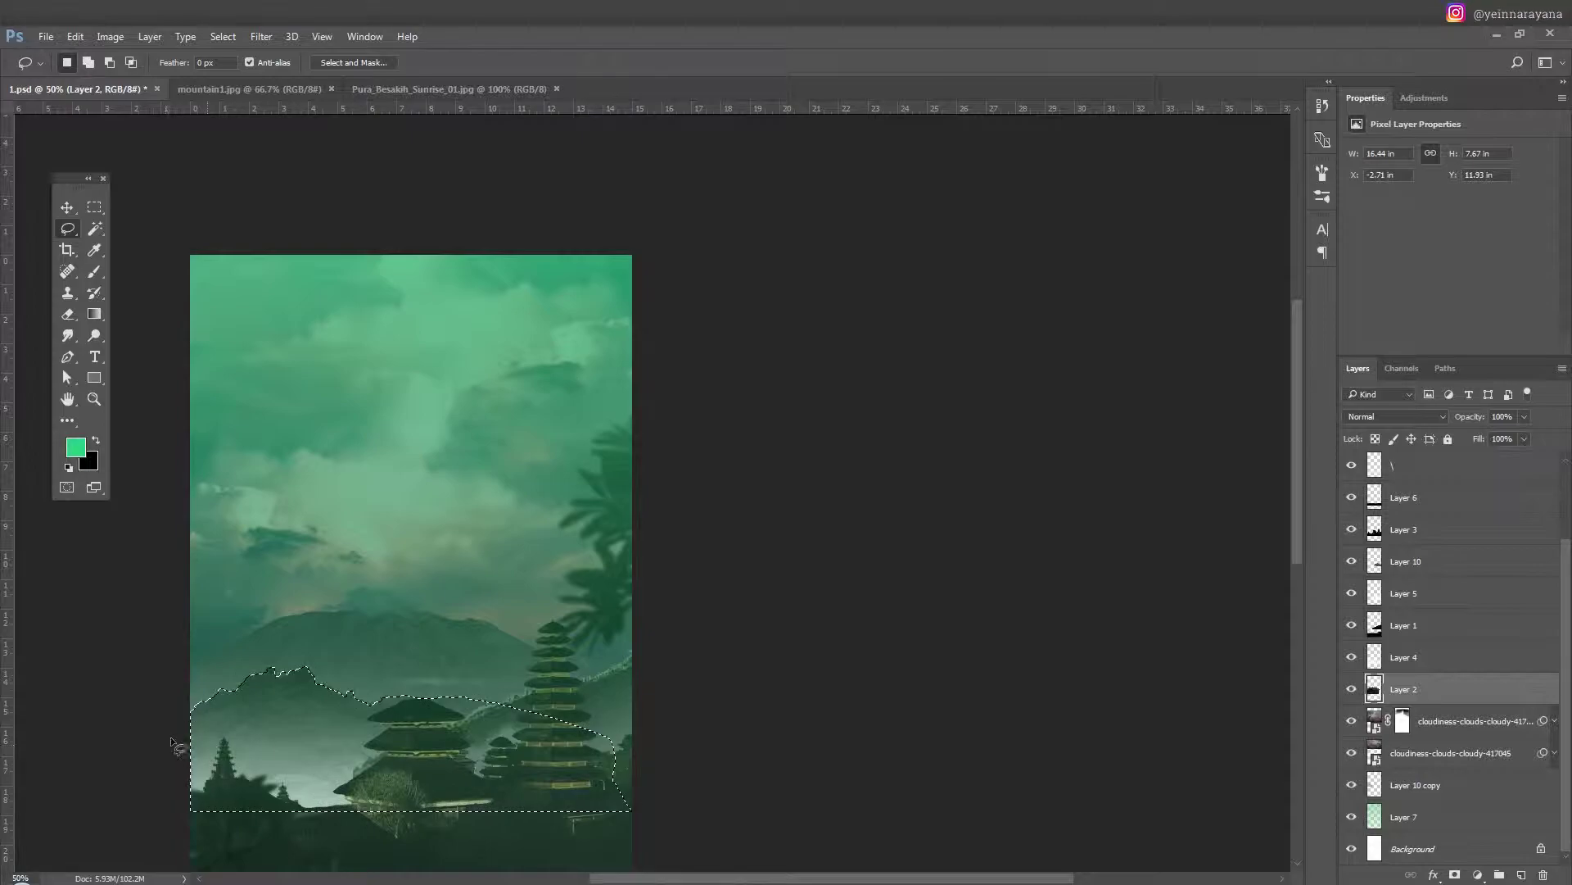
key(ctrl+j)
Create a new layer and paint soft white mist across the hills.
key(v)
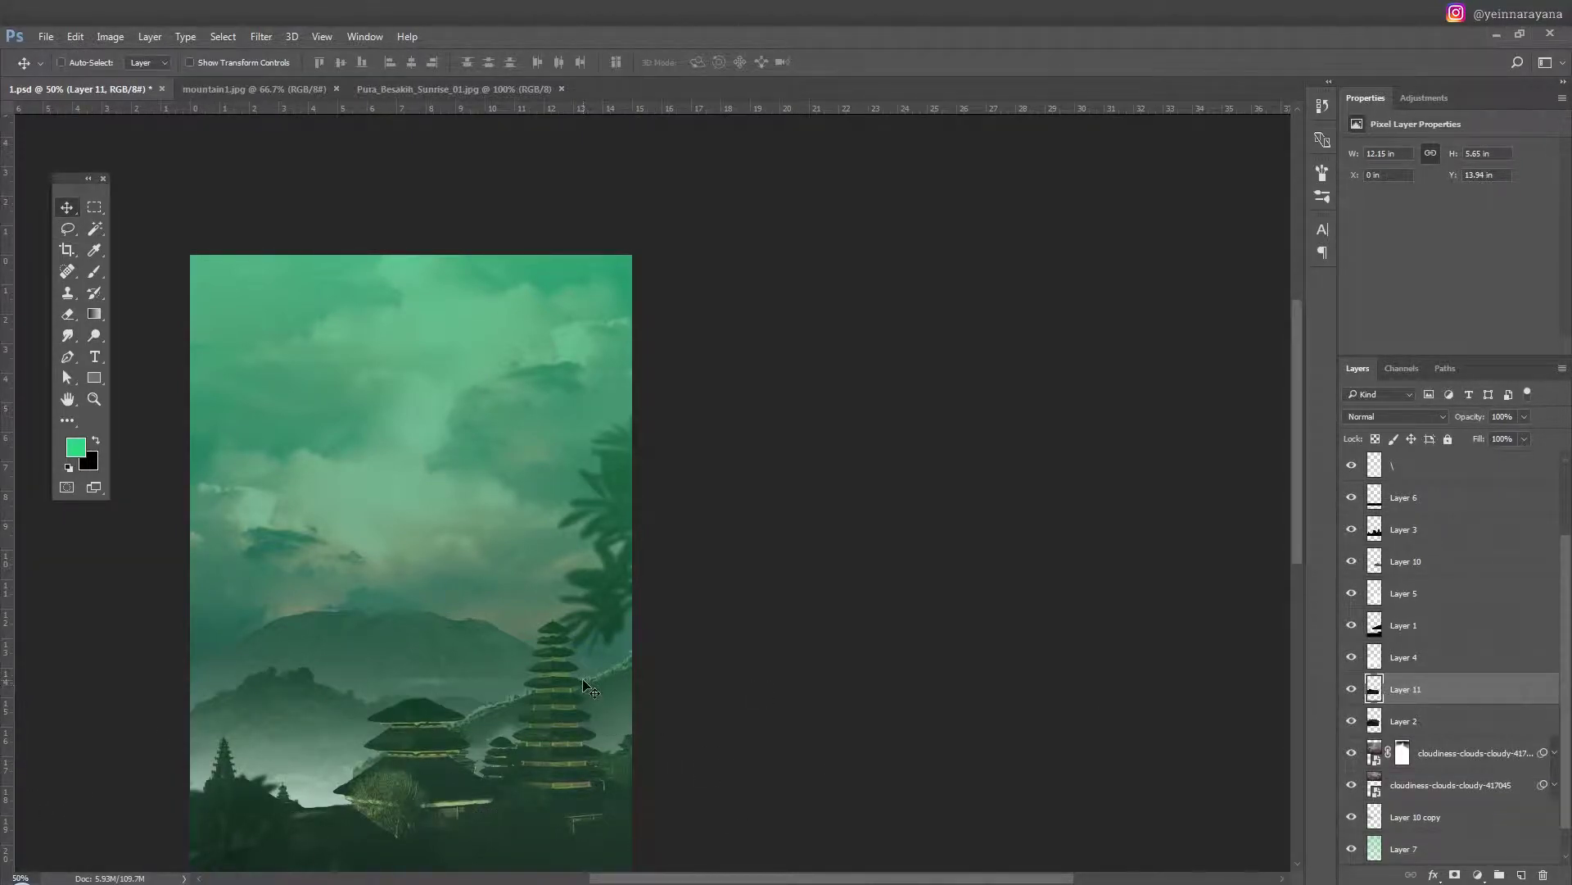
key(ctrl+shift+n)
key(Return)
key(ctrl+bracketleft)
key(ctrl+bracketleft)
key(b)
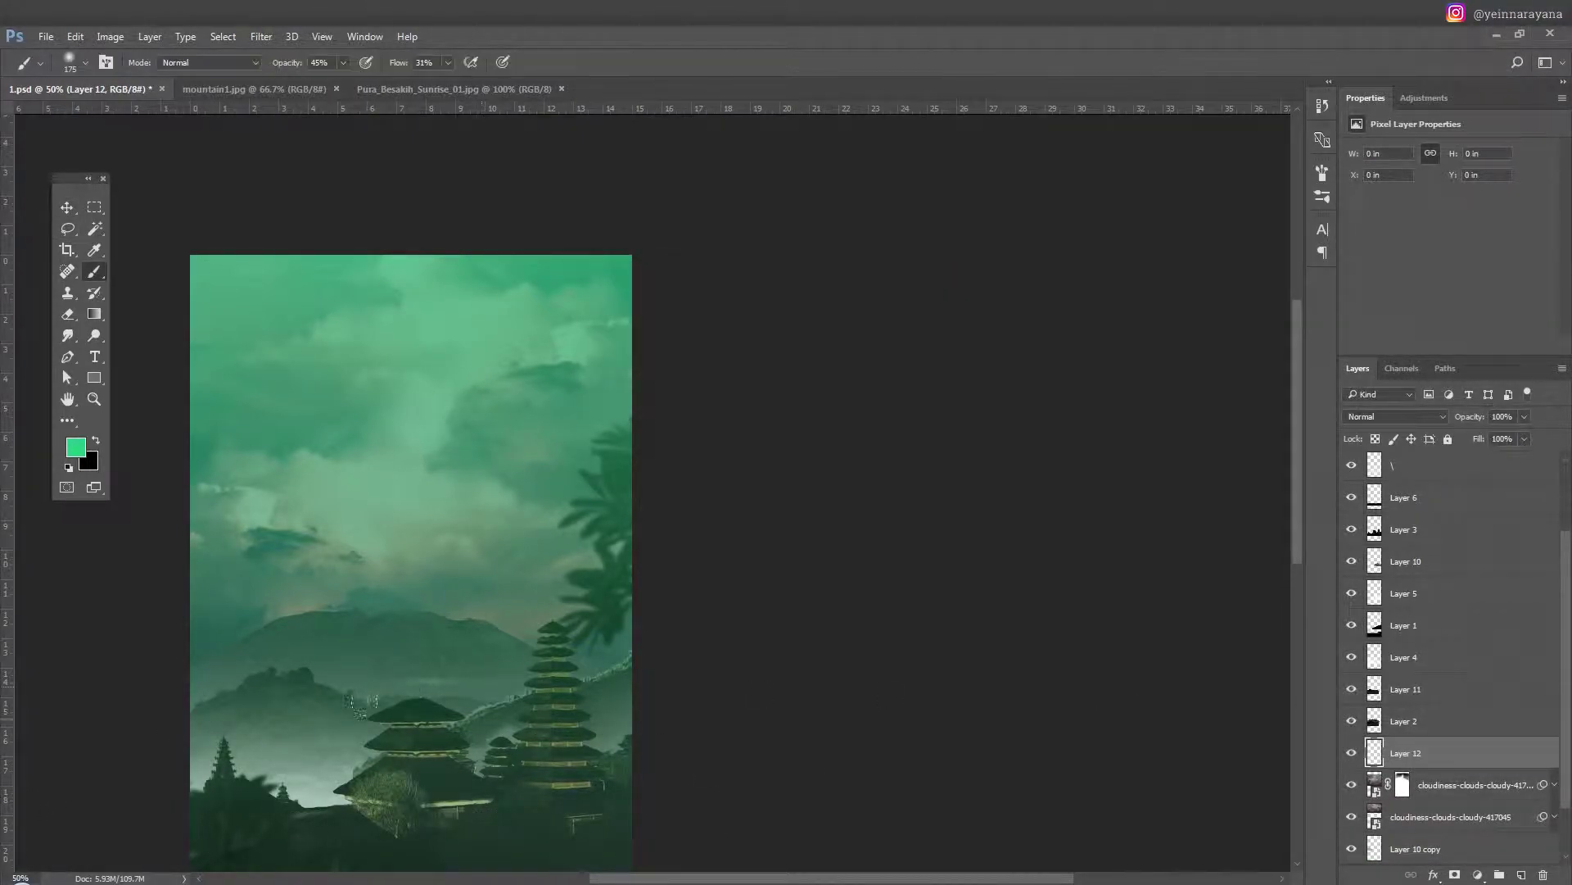
key(d)
key(x)
mouse_move(353, 606)
mouse_down()
mouse_move(425, 606)
mouse_move(543, 485)
mouse_up()
Move the mist layer above Layer 2 and lower its opacity to 26%.
right_click(414, 634)
key(ctrl+bracketright)
drag(1477, 418, 1459, 419)
key(e)
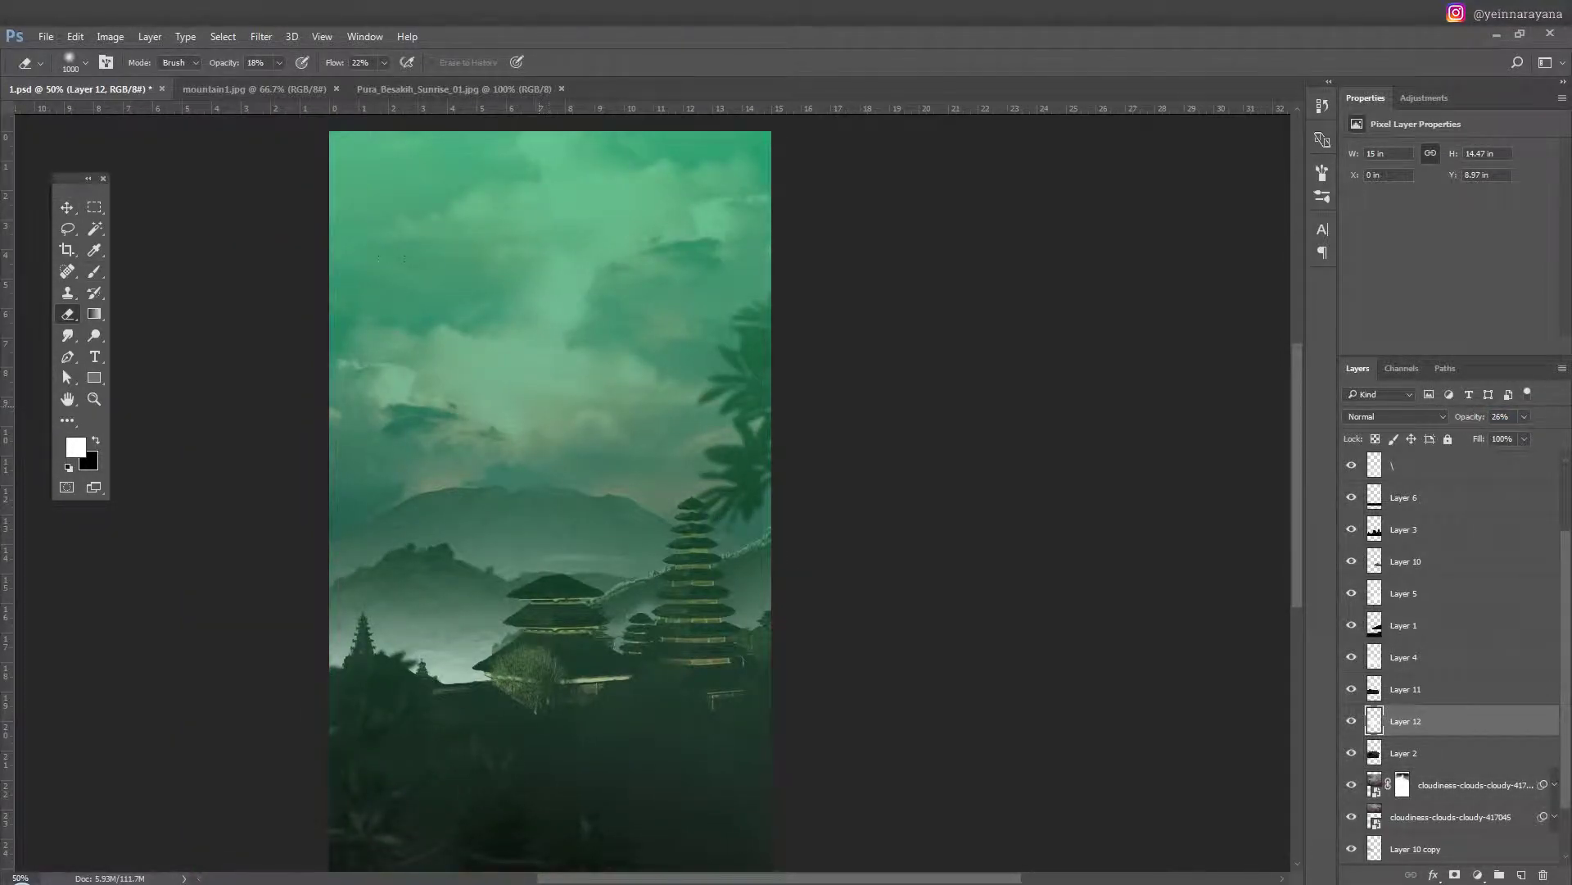
Tidy the mist edges with the Eraser while checking Layers 1, 4 and 10.
key(v)
ctrl+click(573, 737)
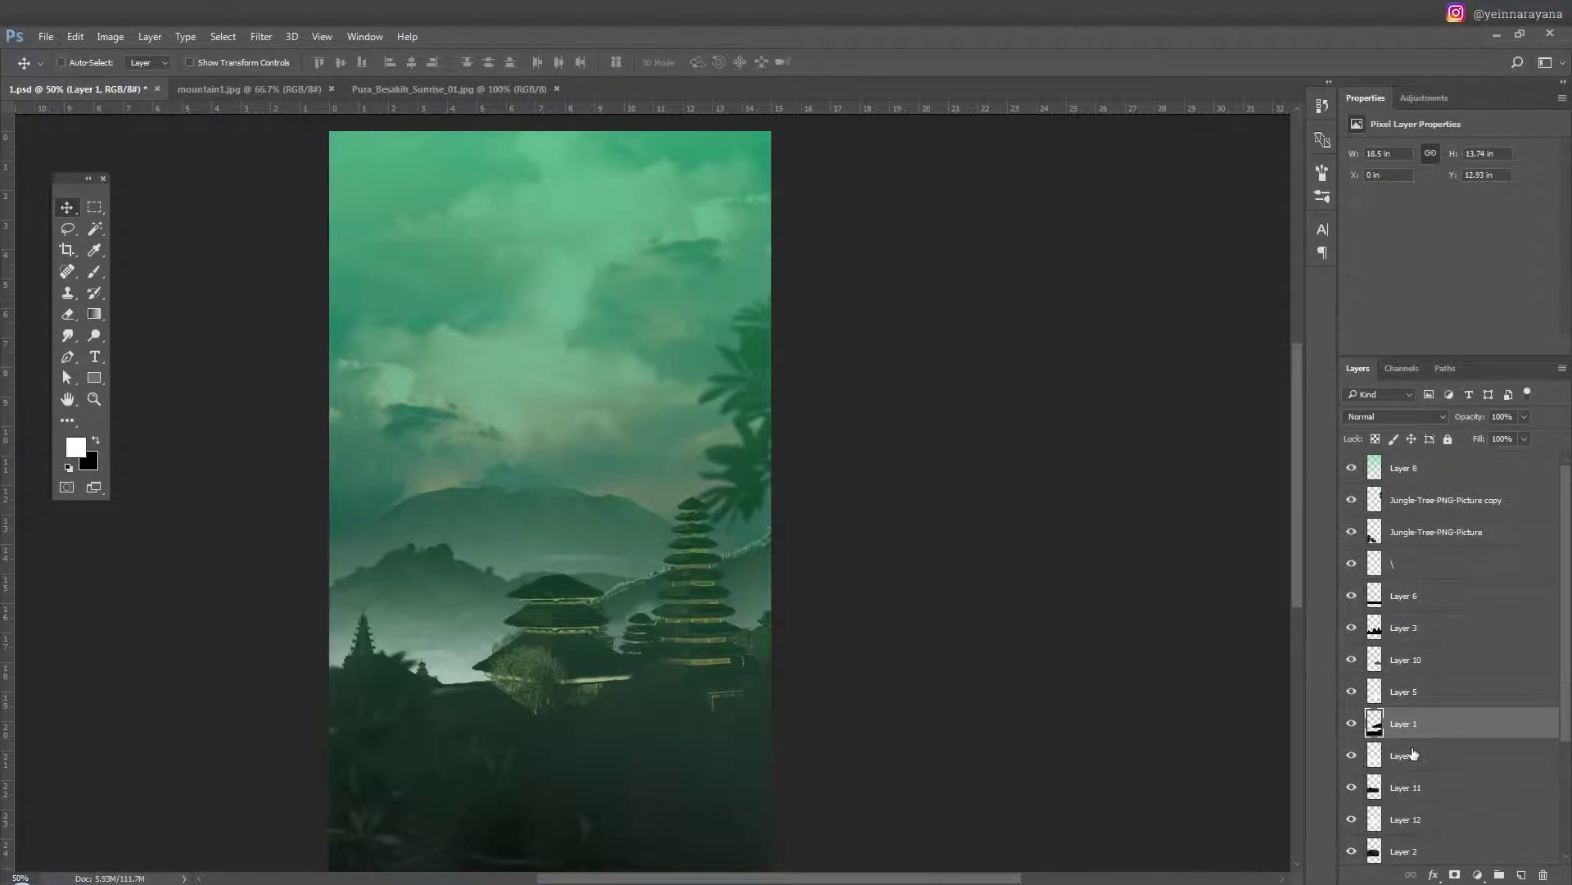
click(1404, 755)
key(e)
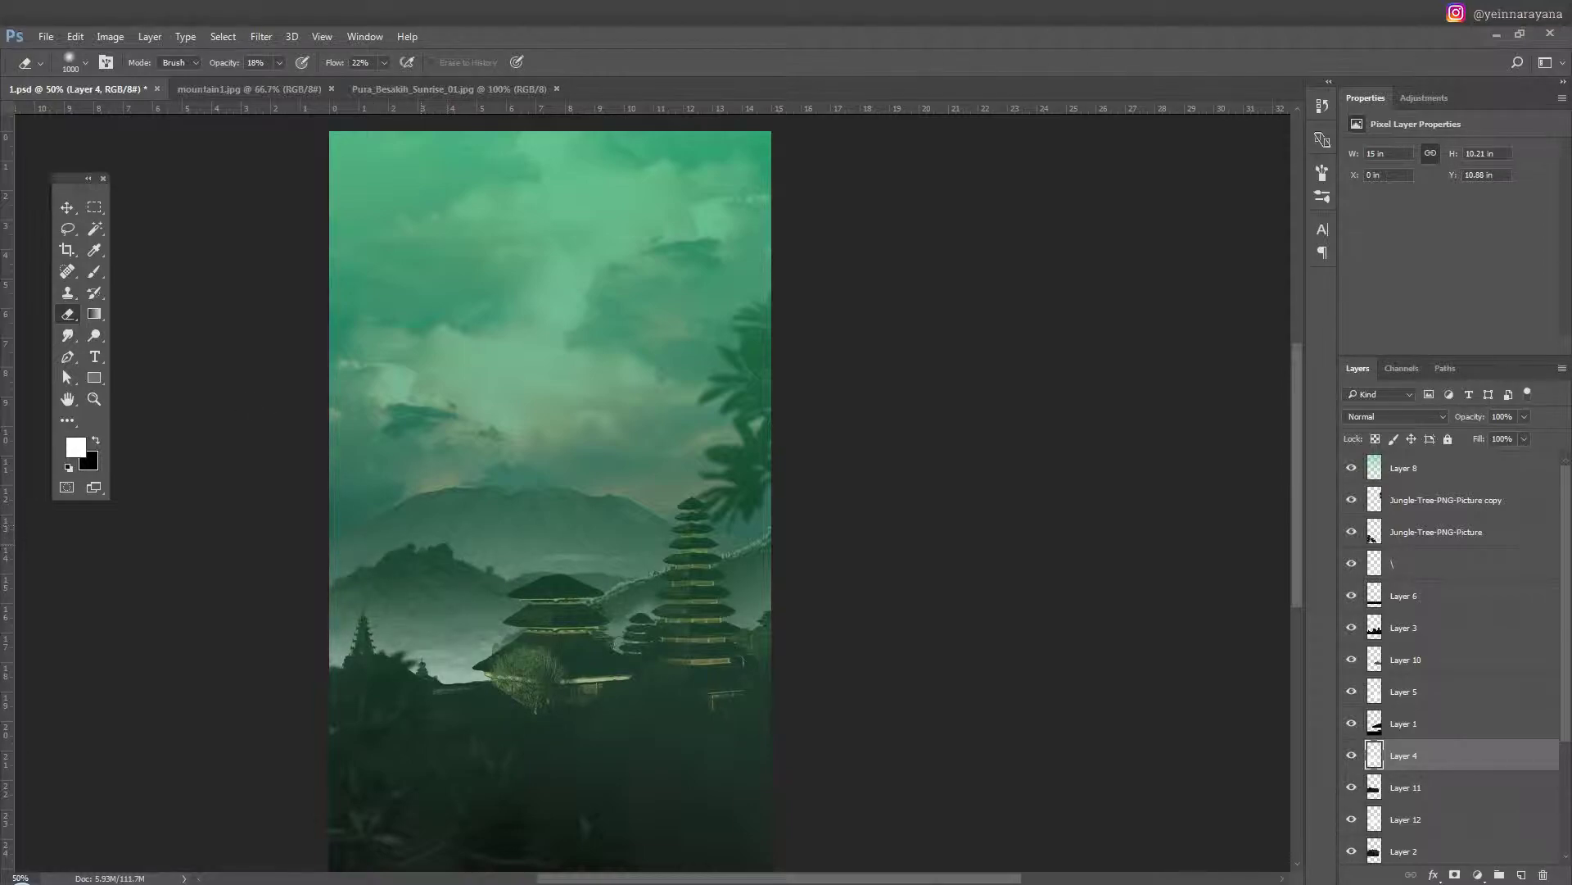
key(v)
drag(661, 622, 675, 497)
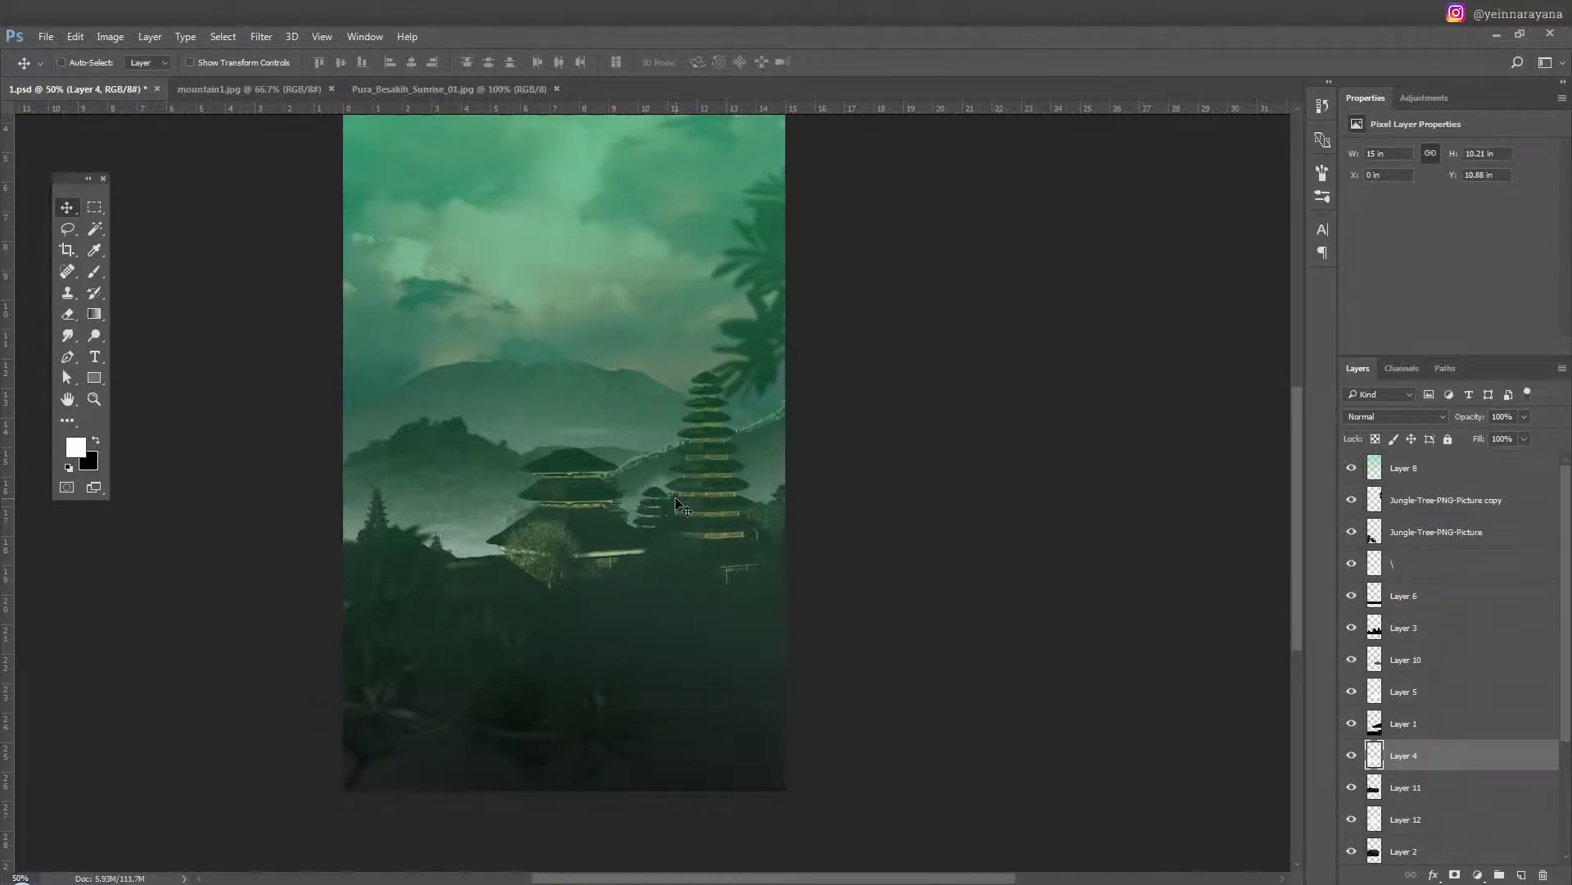
click(1373, 660)
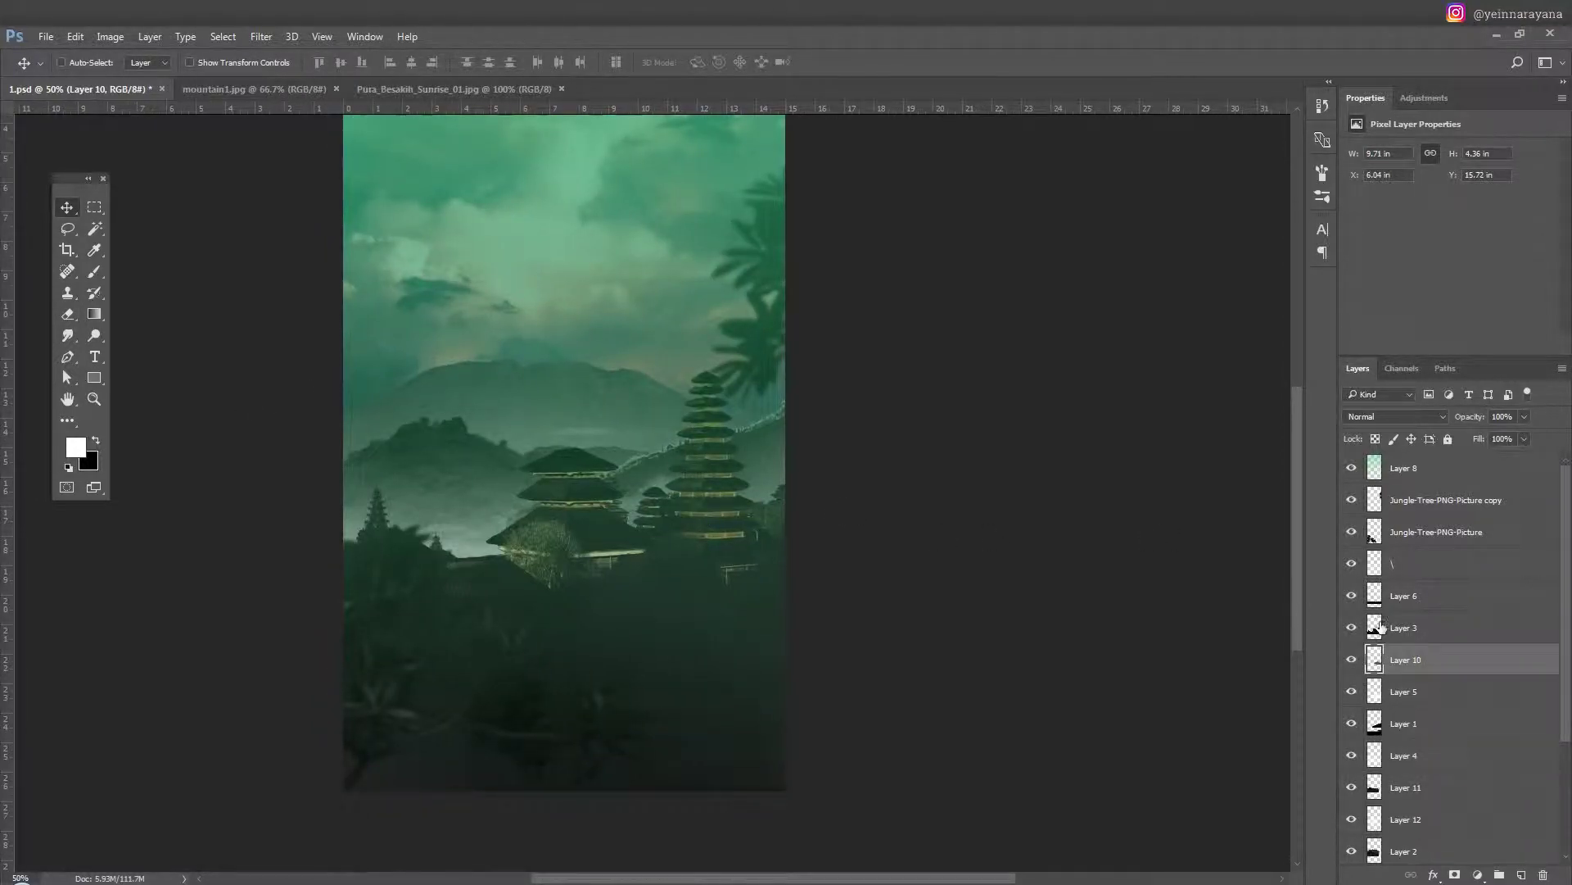
click(1376, 723)
scroll(647, 492, up, 2)
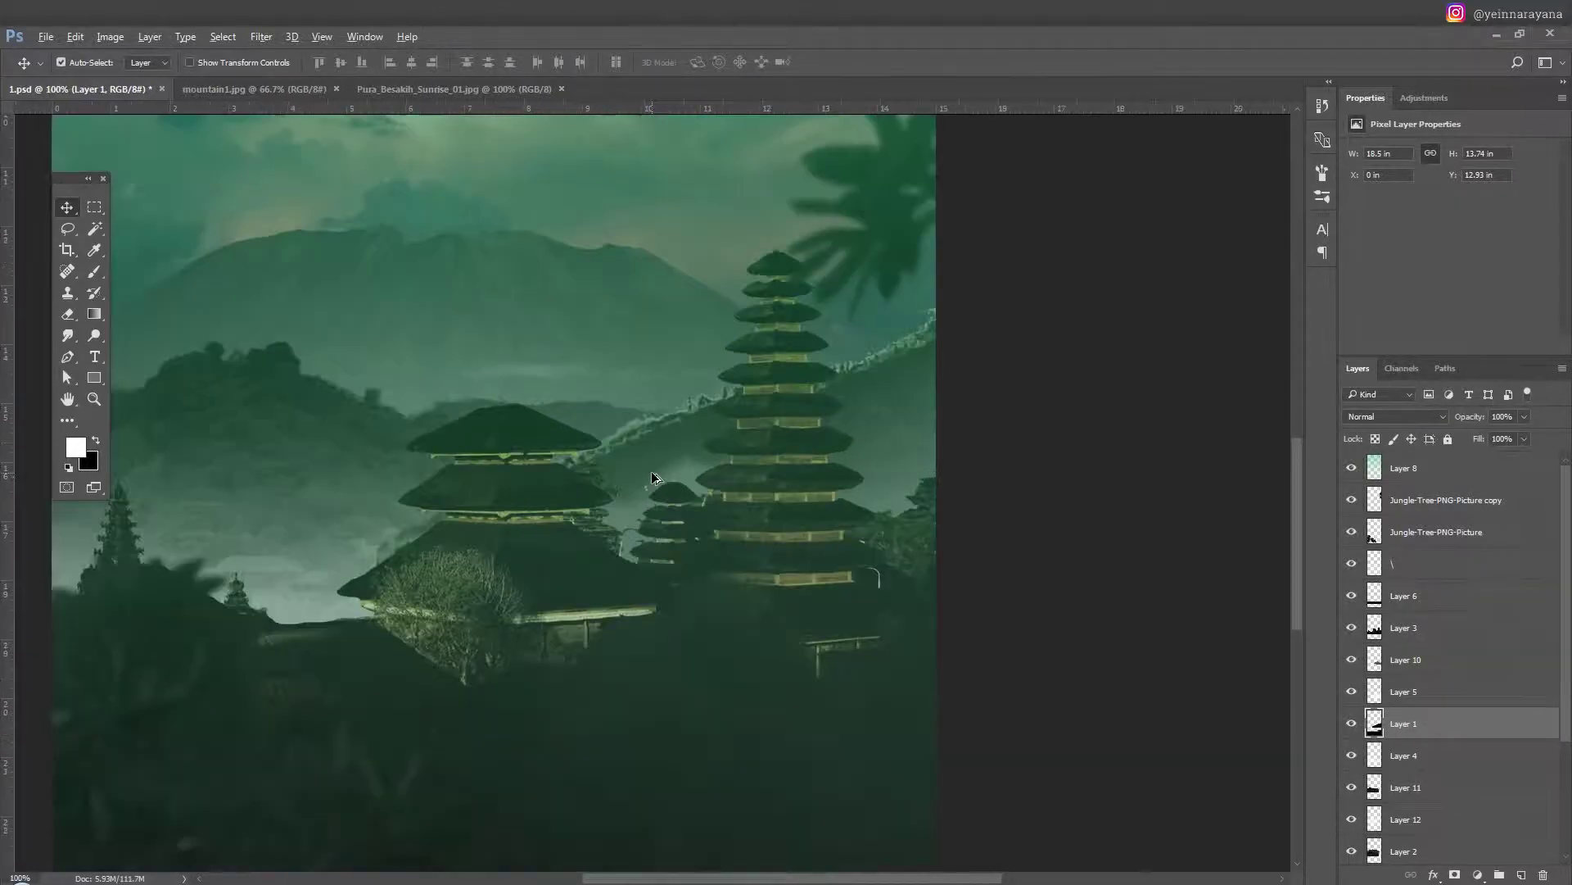
key(l)
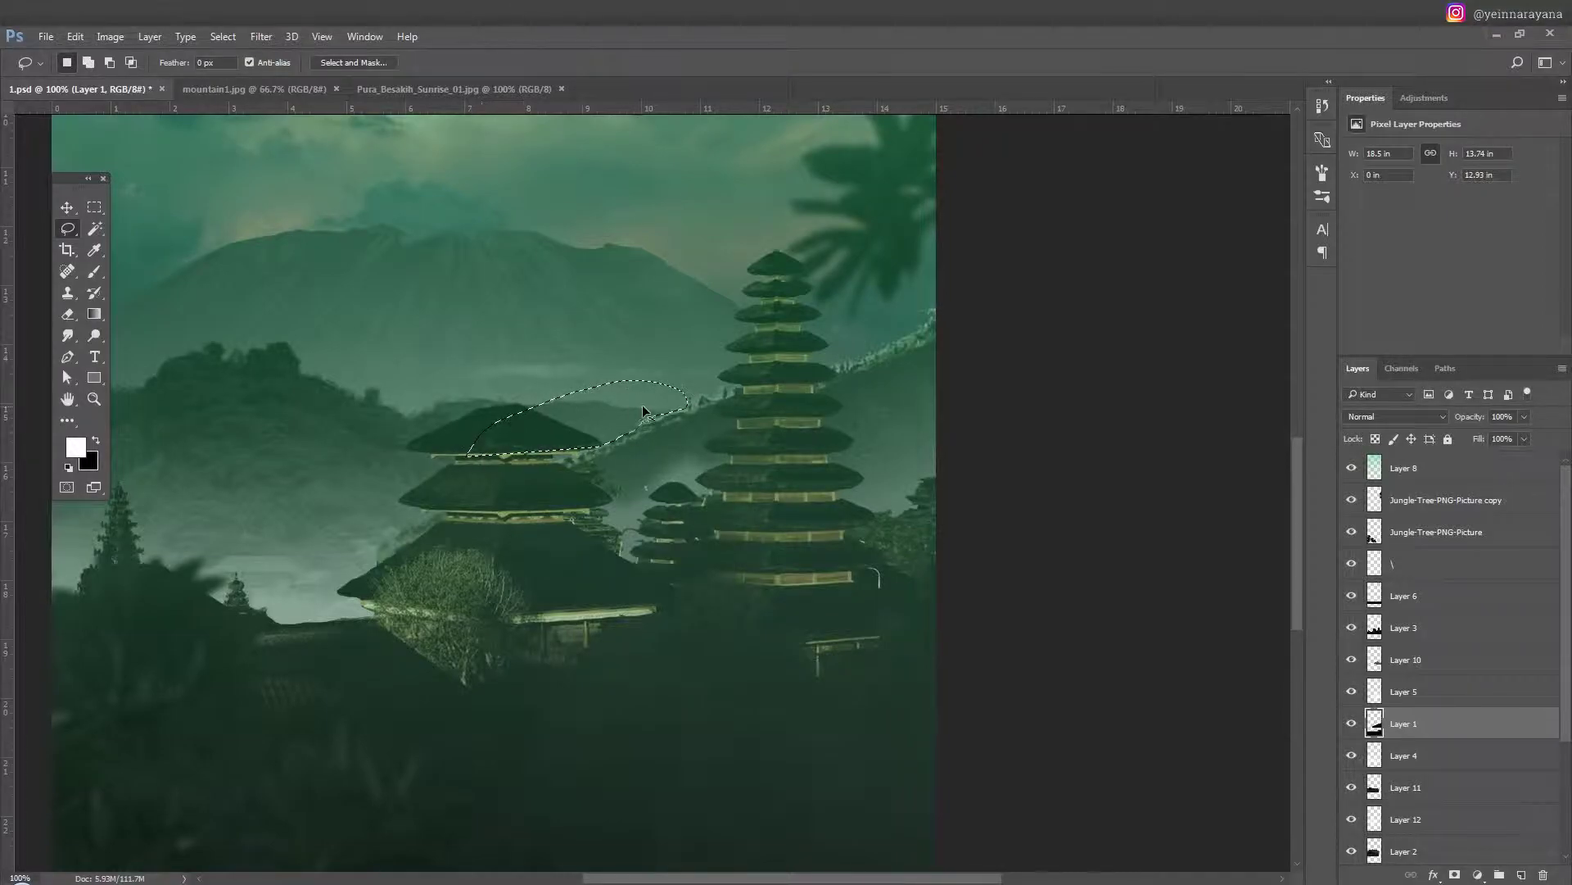
scroll(692, 457, up, 1)
Add Layer 13 and set up a white brush of size 2 with size fading.
key(b)
key(ctrl+shift+alt+n)
right_click(627, 442)
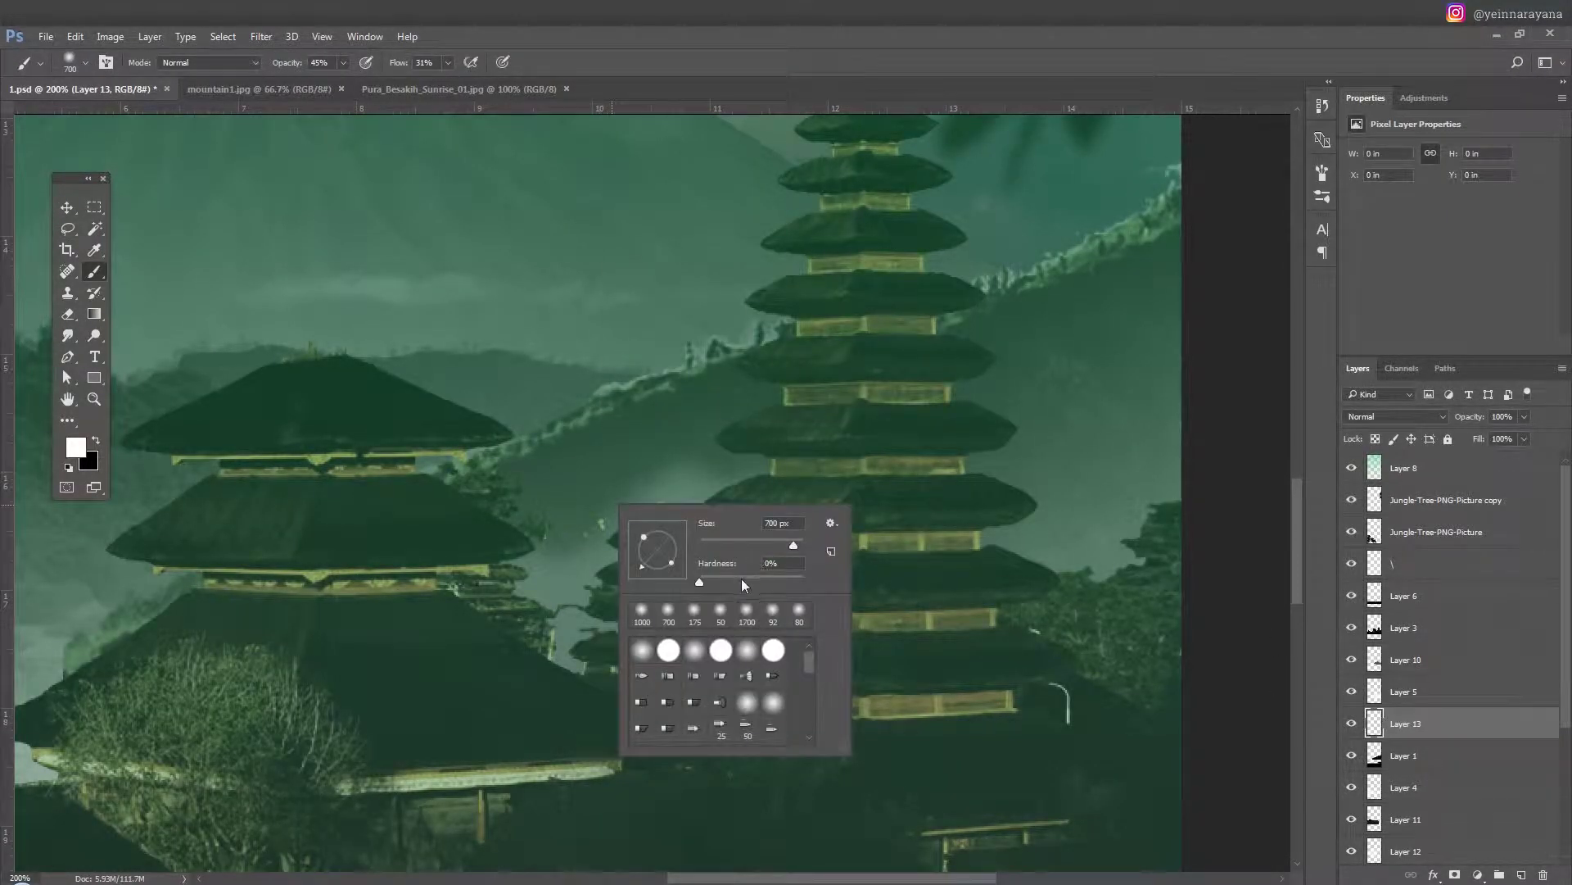
key(Return)
key(F5)
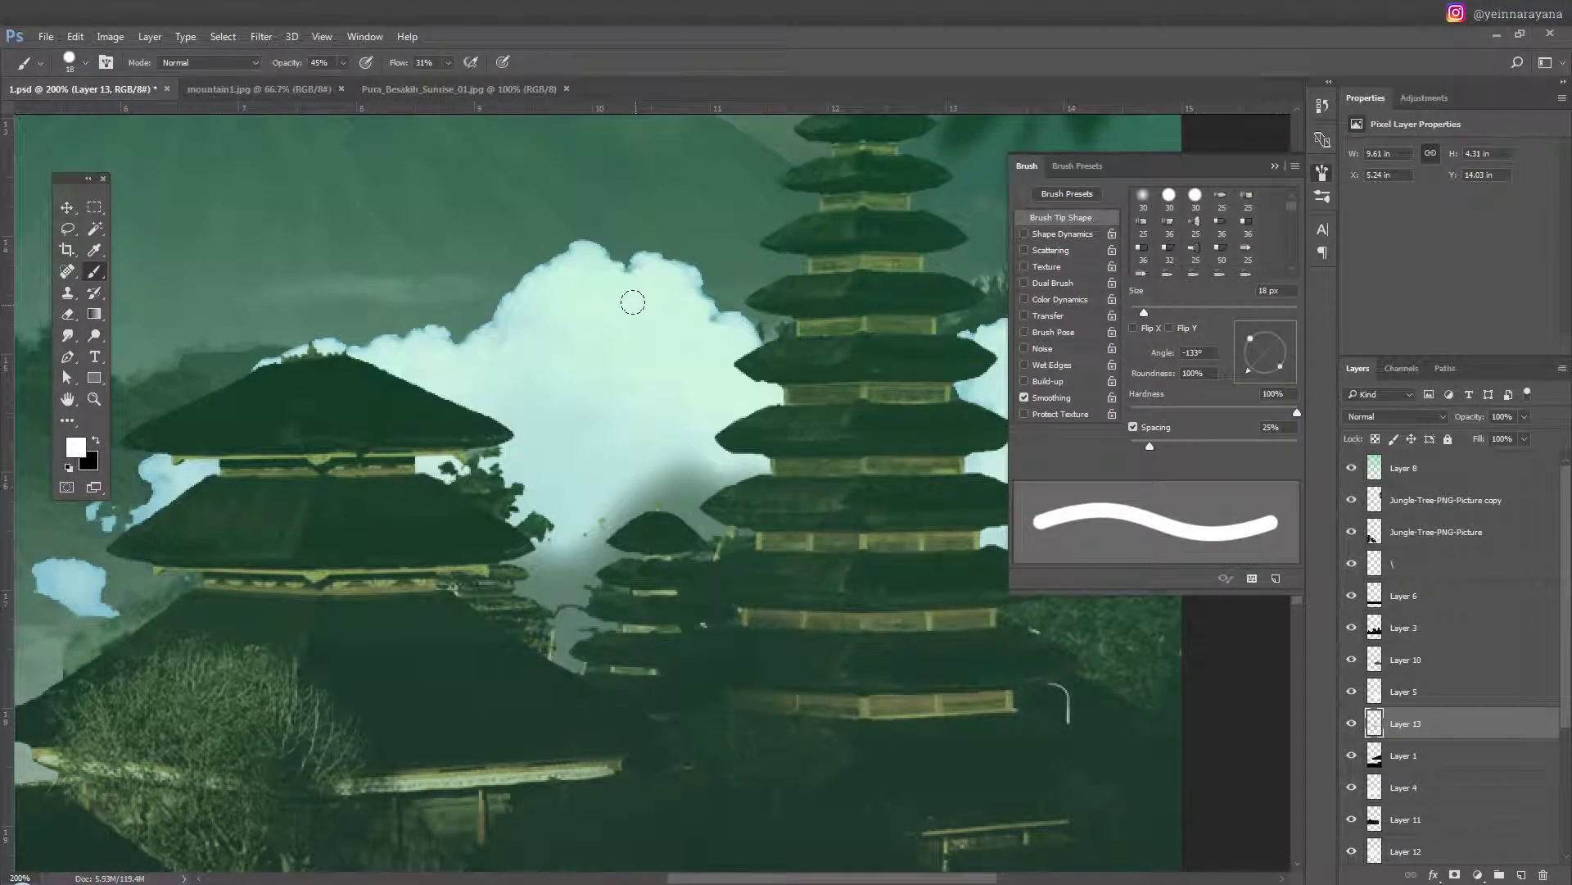
key(ctrl+z)
click(1062, 233)
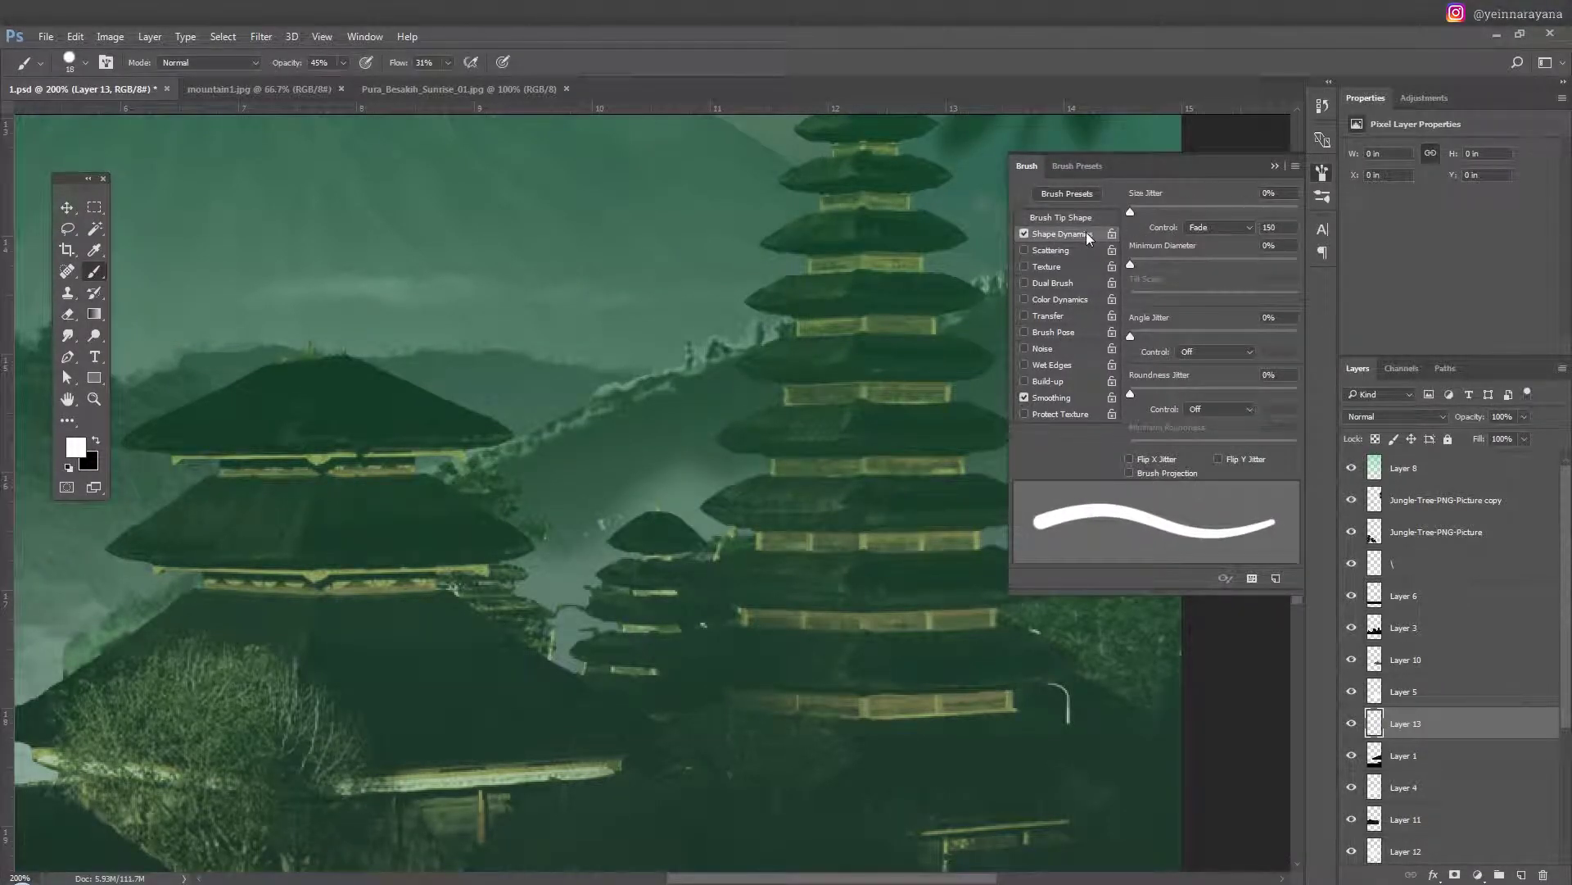
key(bracketleft)
key(bracketleft)
key(bracketleft)
key(bracketleft)
key(bracketleft)
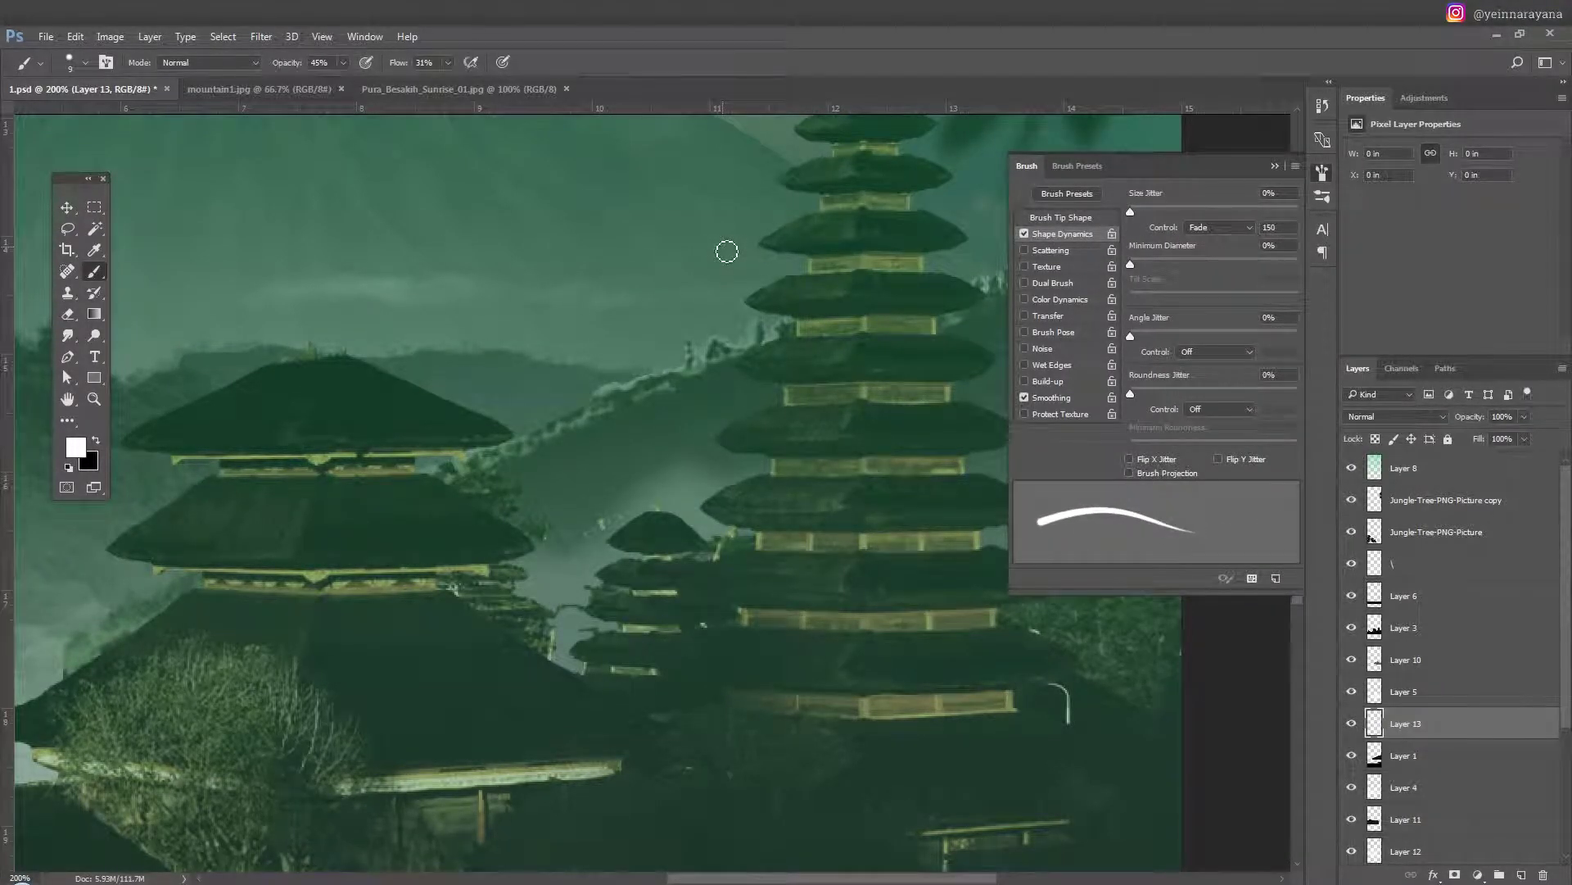
key(bracketleft)
key(bracketleft)
key(bracketleft)
key(bracketleft)
key(bracketleft)
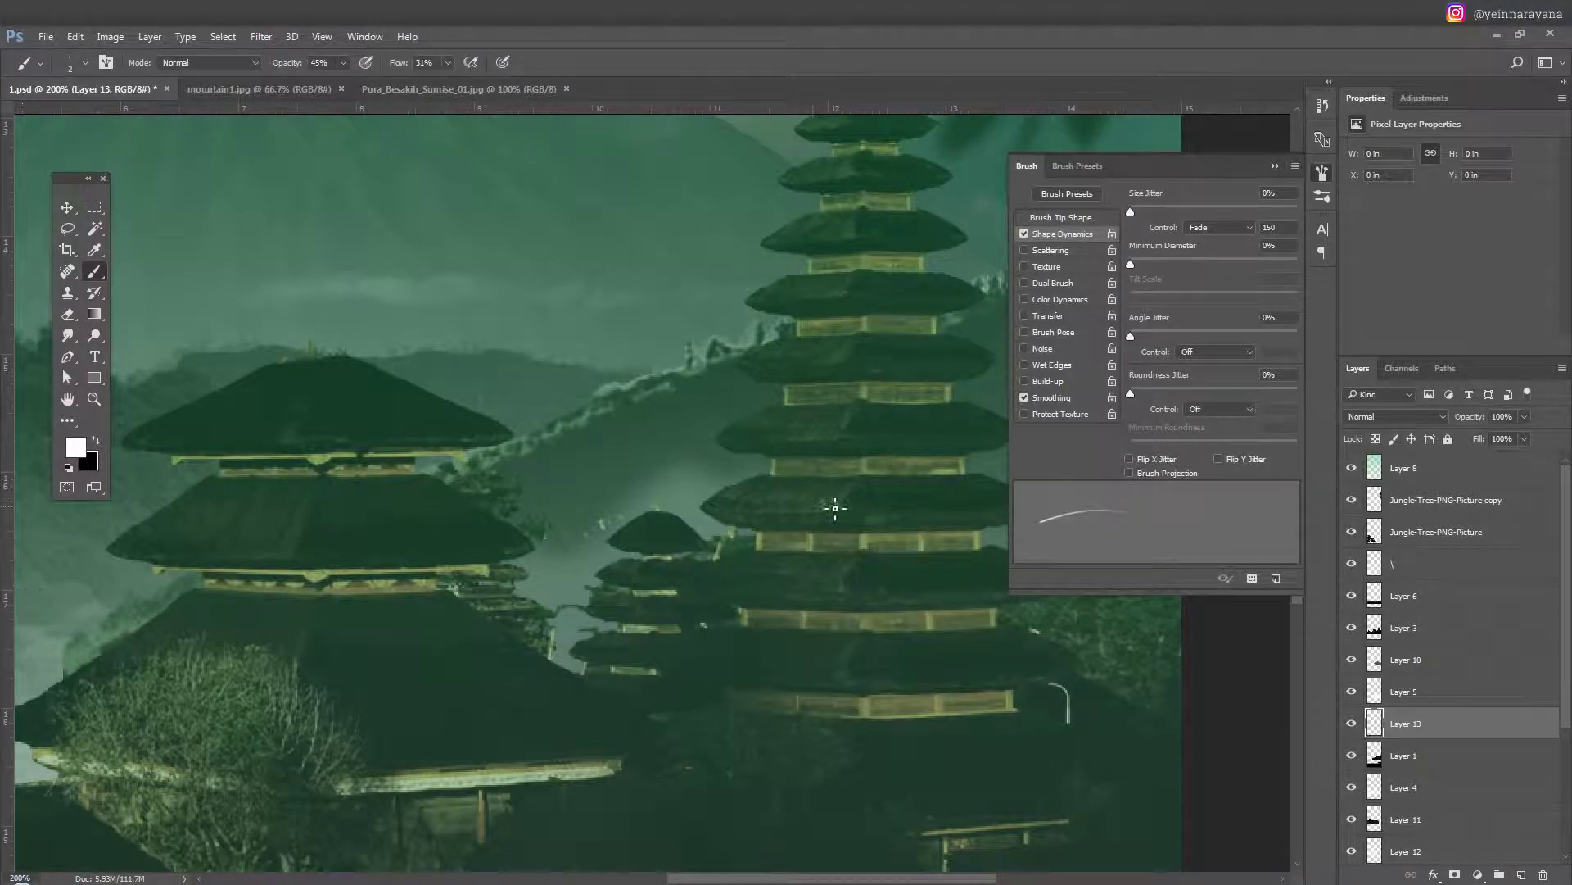
key(F6)
Paint thin white mist strokes along the ridge line behind the tall pagoda.
drag(616, 385, 497, 455)
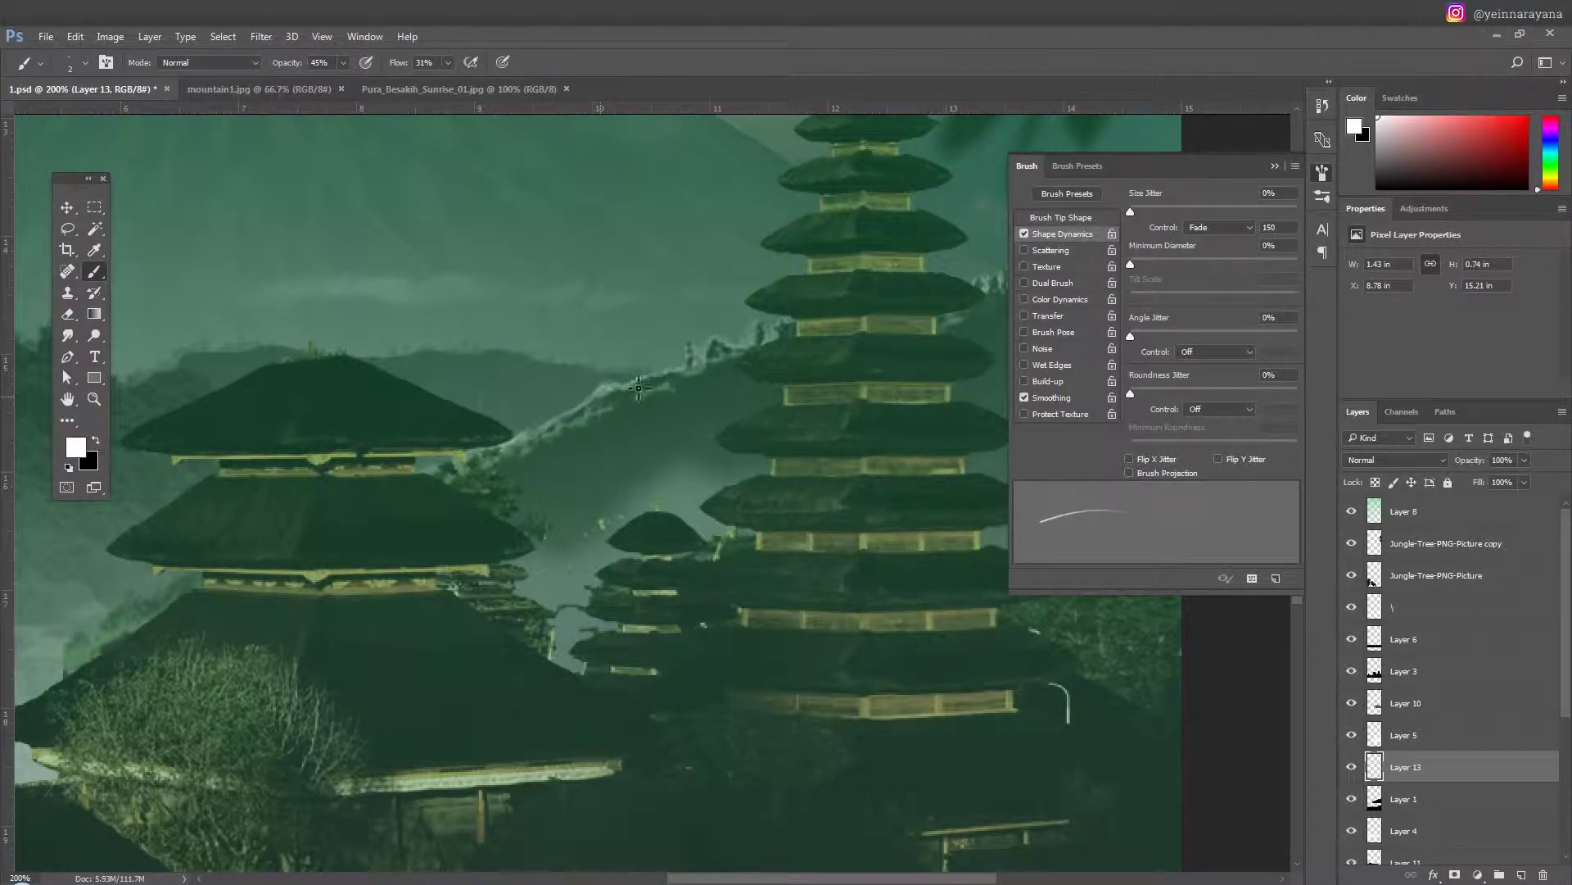
drag(639, 387, 447, 485)
scroll(531, 446, right, 3)
mouse_move(545, 456)
mouse_down()
mouse_move(524, 443)
mouse_move(627, 424)
mouse_move(514, 488)
mouse_up()
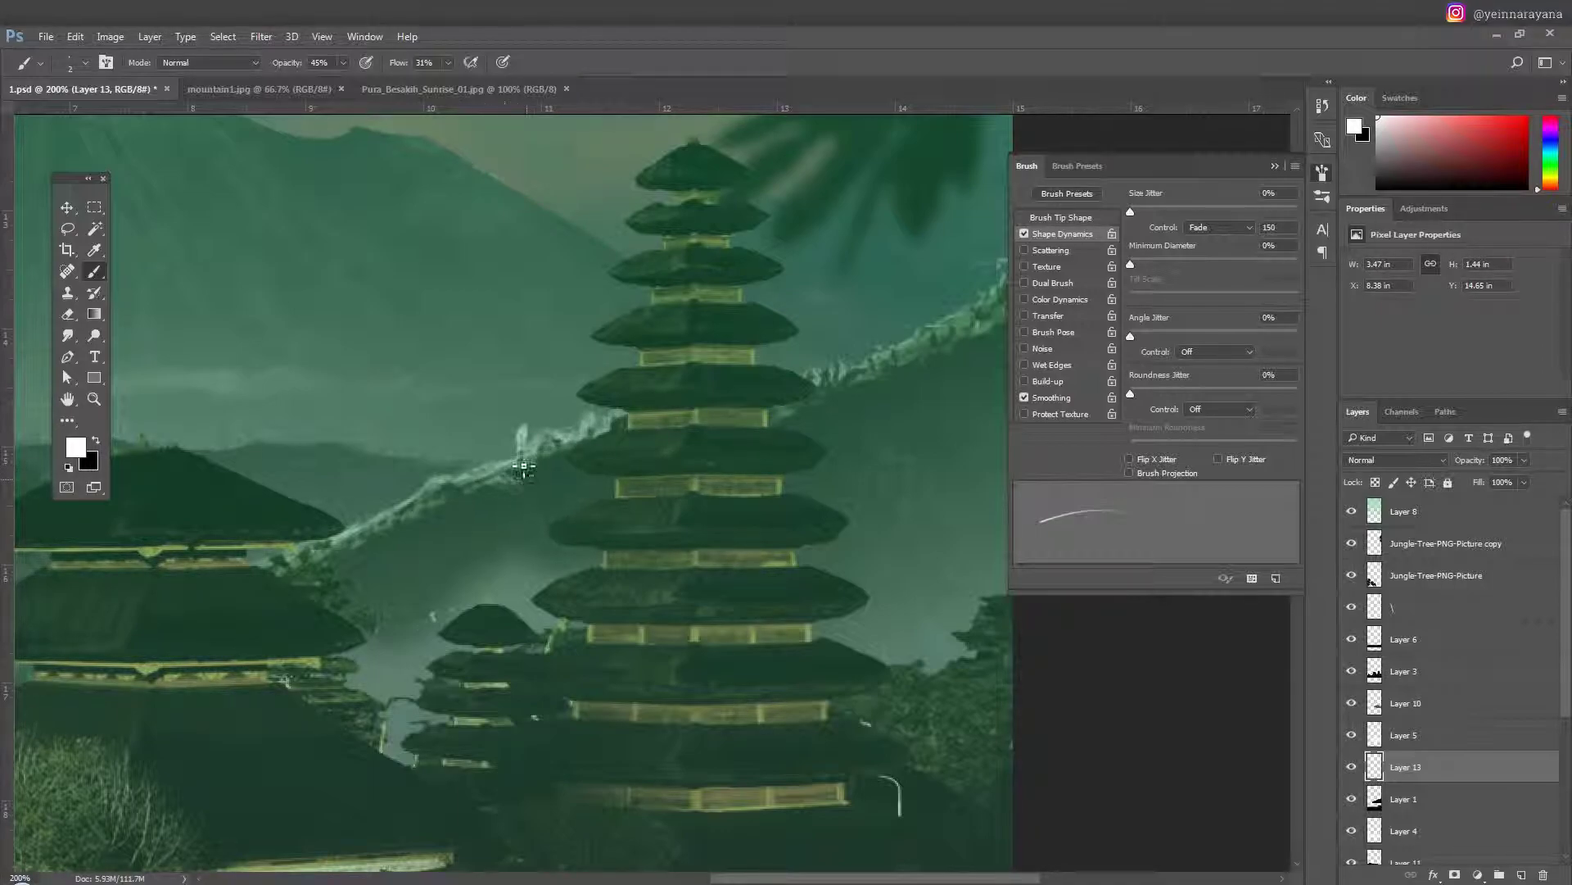
Rotate the view to the ridge angle and build up white mist toward the upper-right hill edge.
key(r)
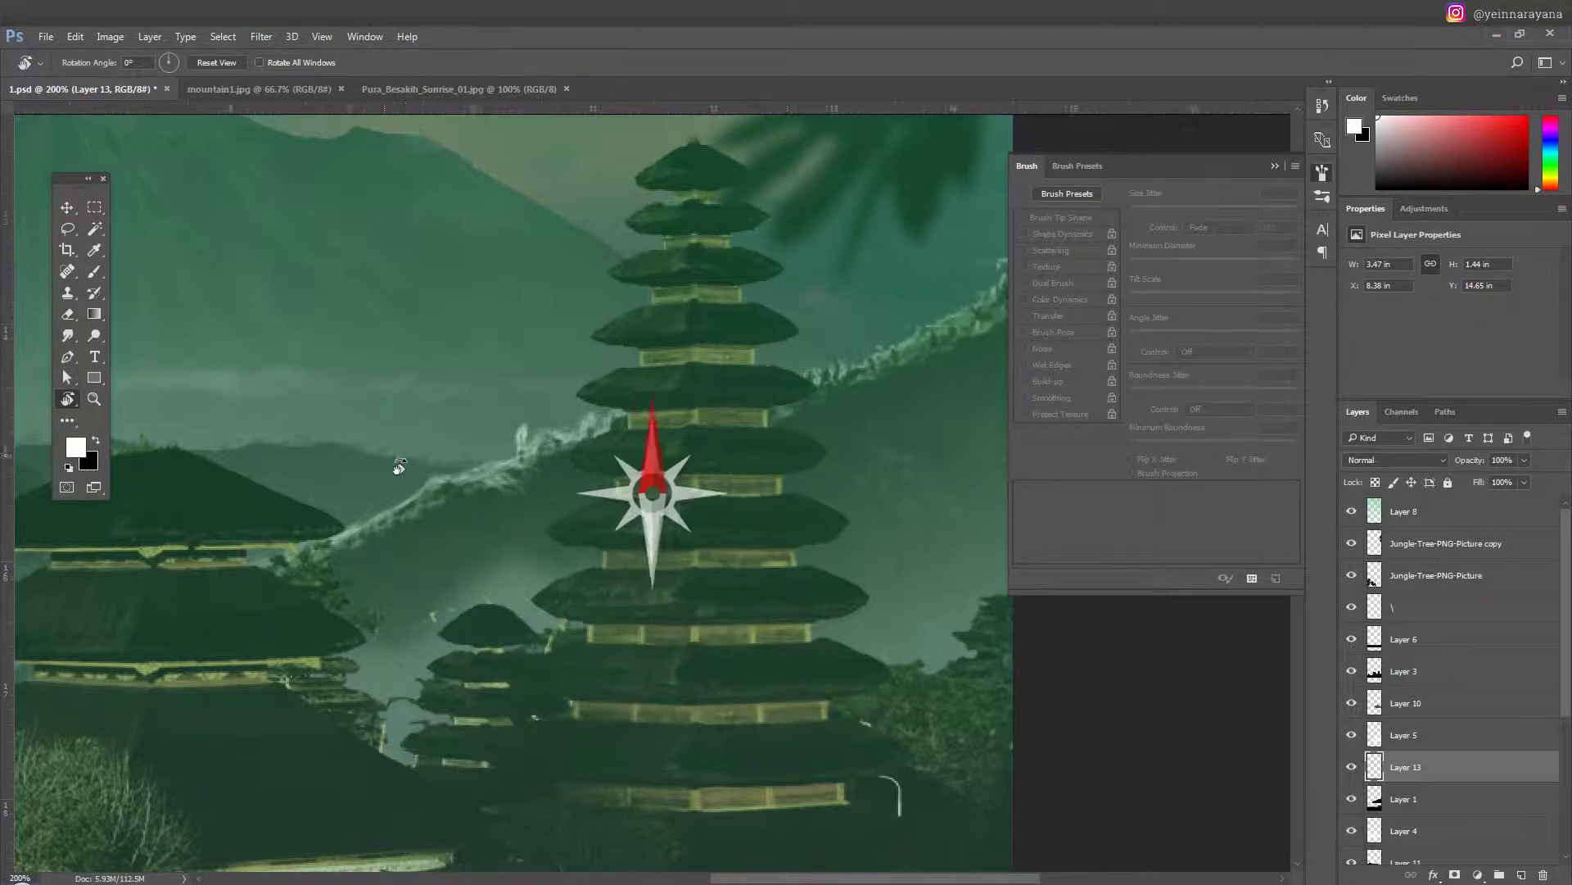
drag(507, 493, 501, 552)
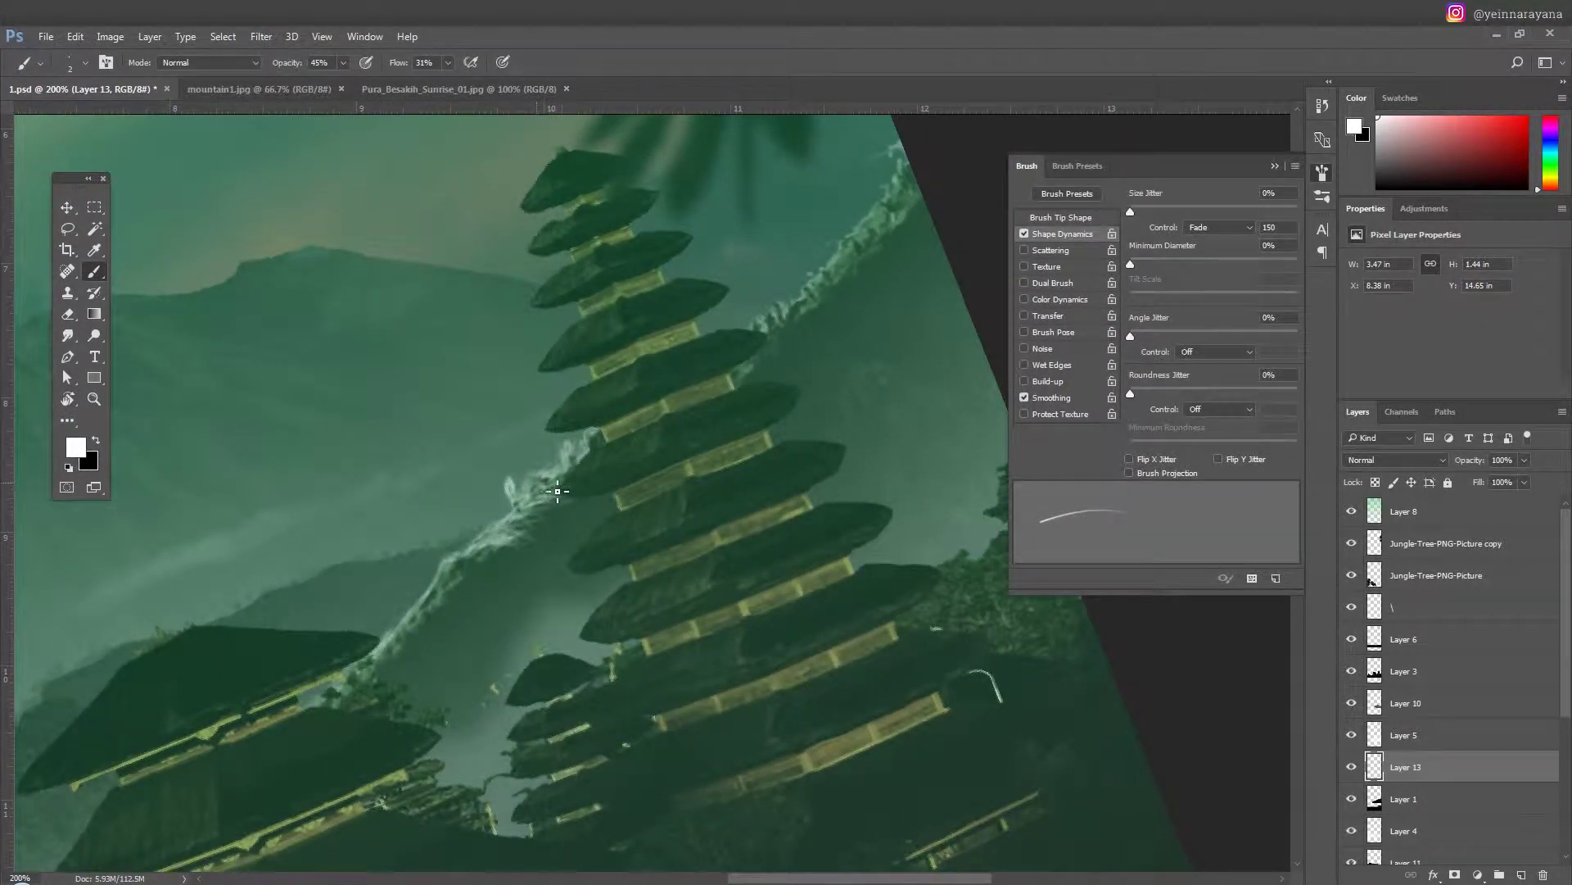
drag(763, 329, 796, 327)
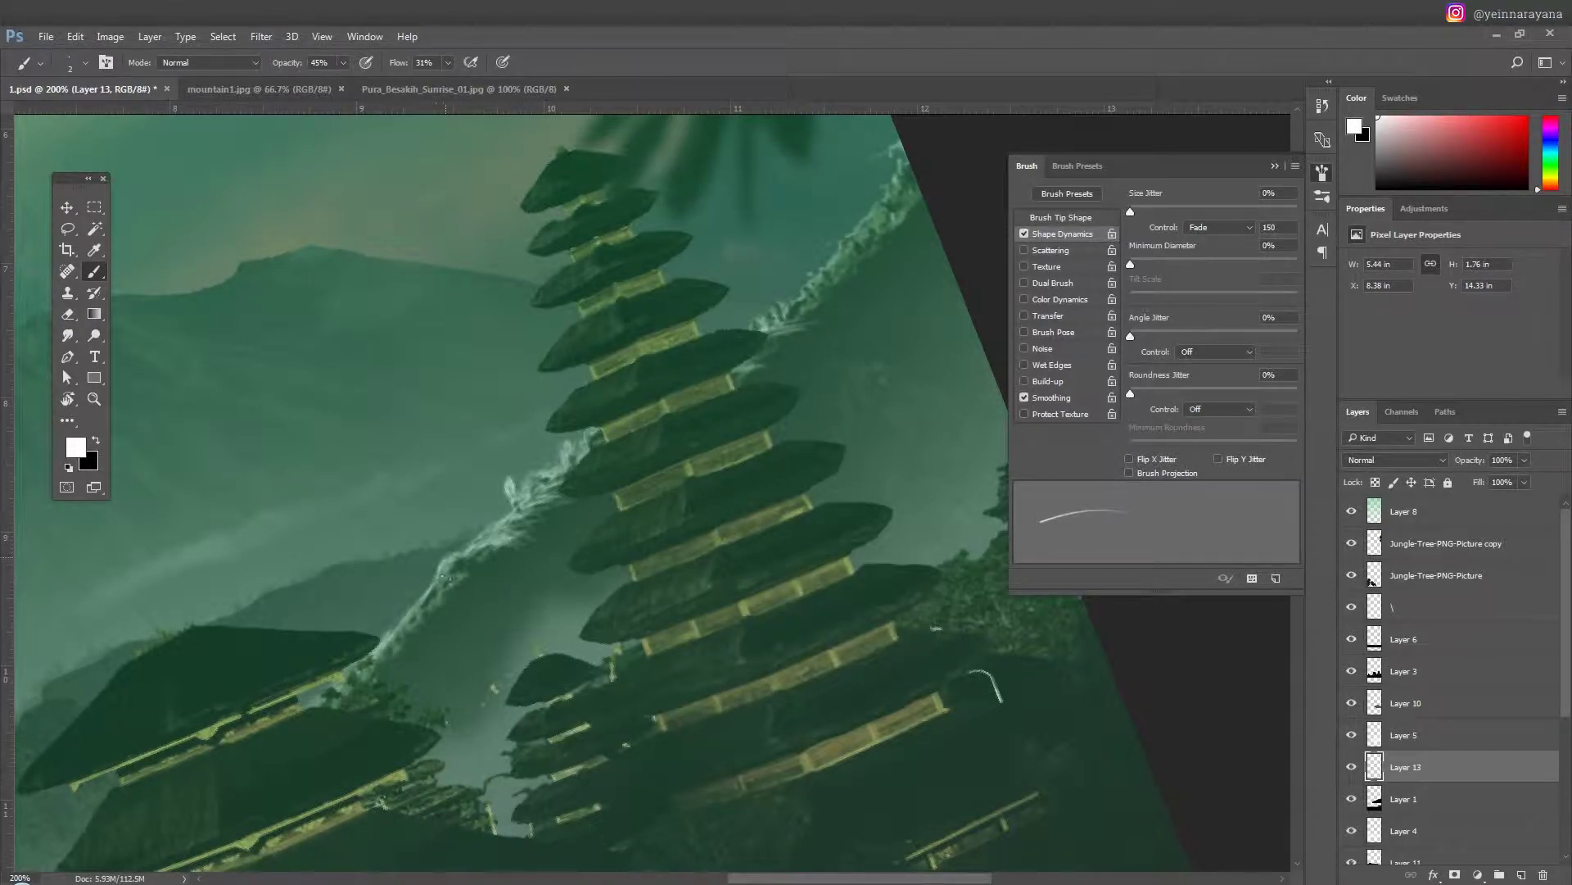
mouse_move(441, 578)
mouse_down()
mouse_move(479, 559)
mouse_move(440, 610)
mouse_move(467, 581)
mouse_up()
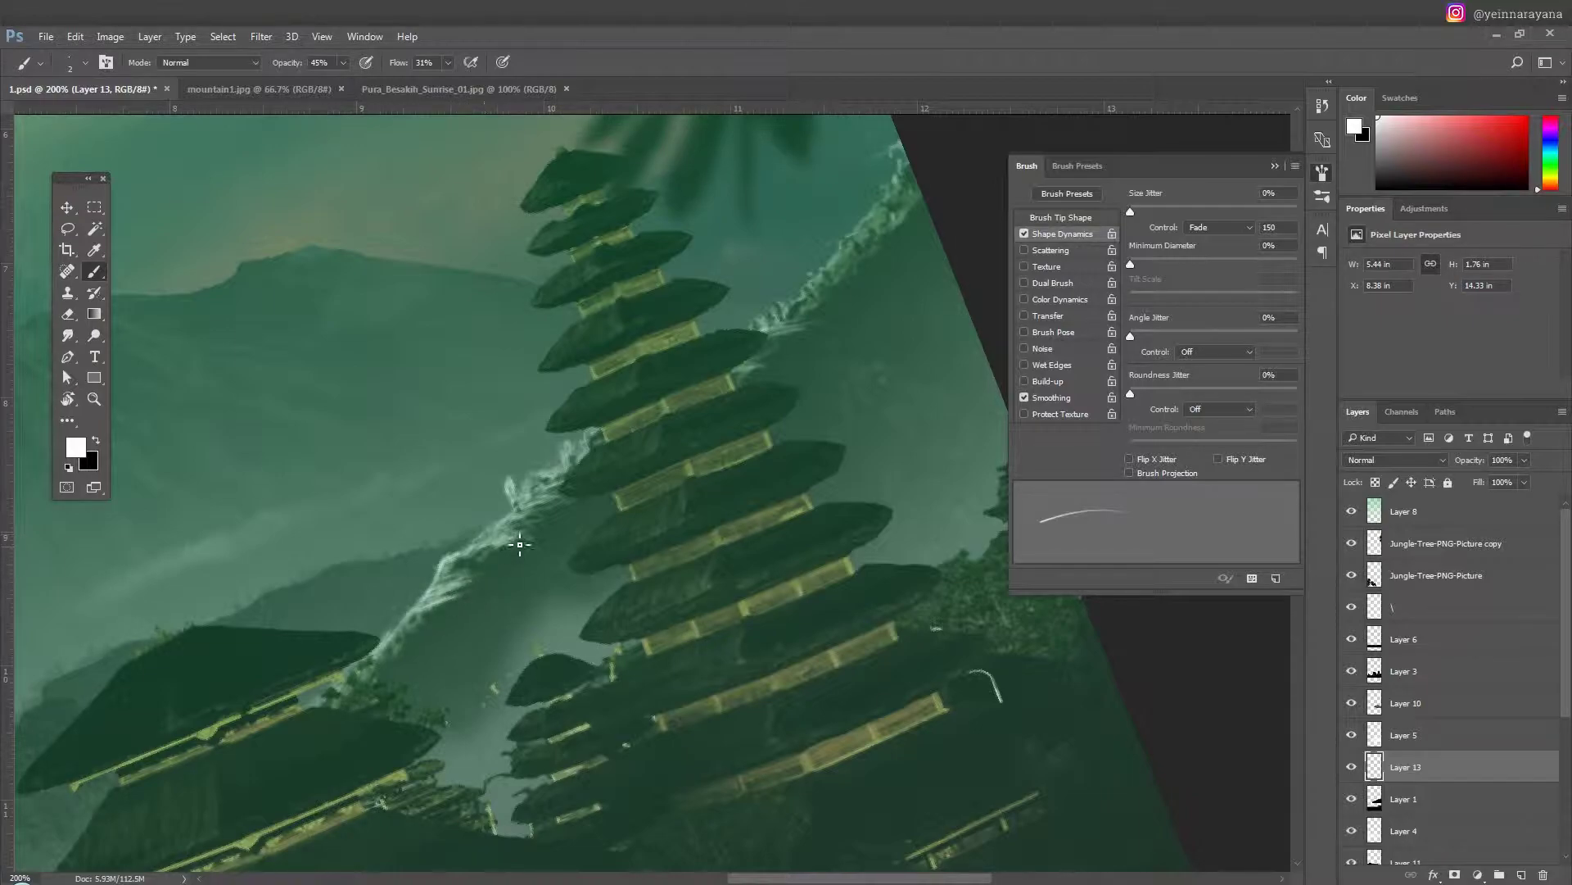
drag(559, 542, 532, 548)
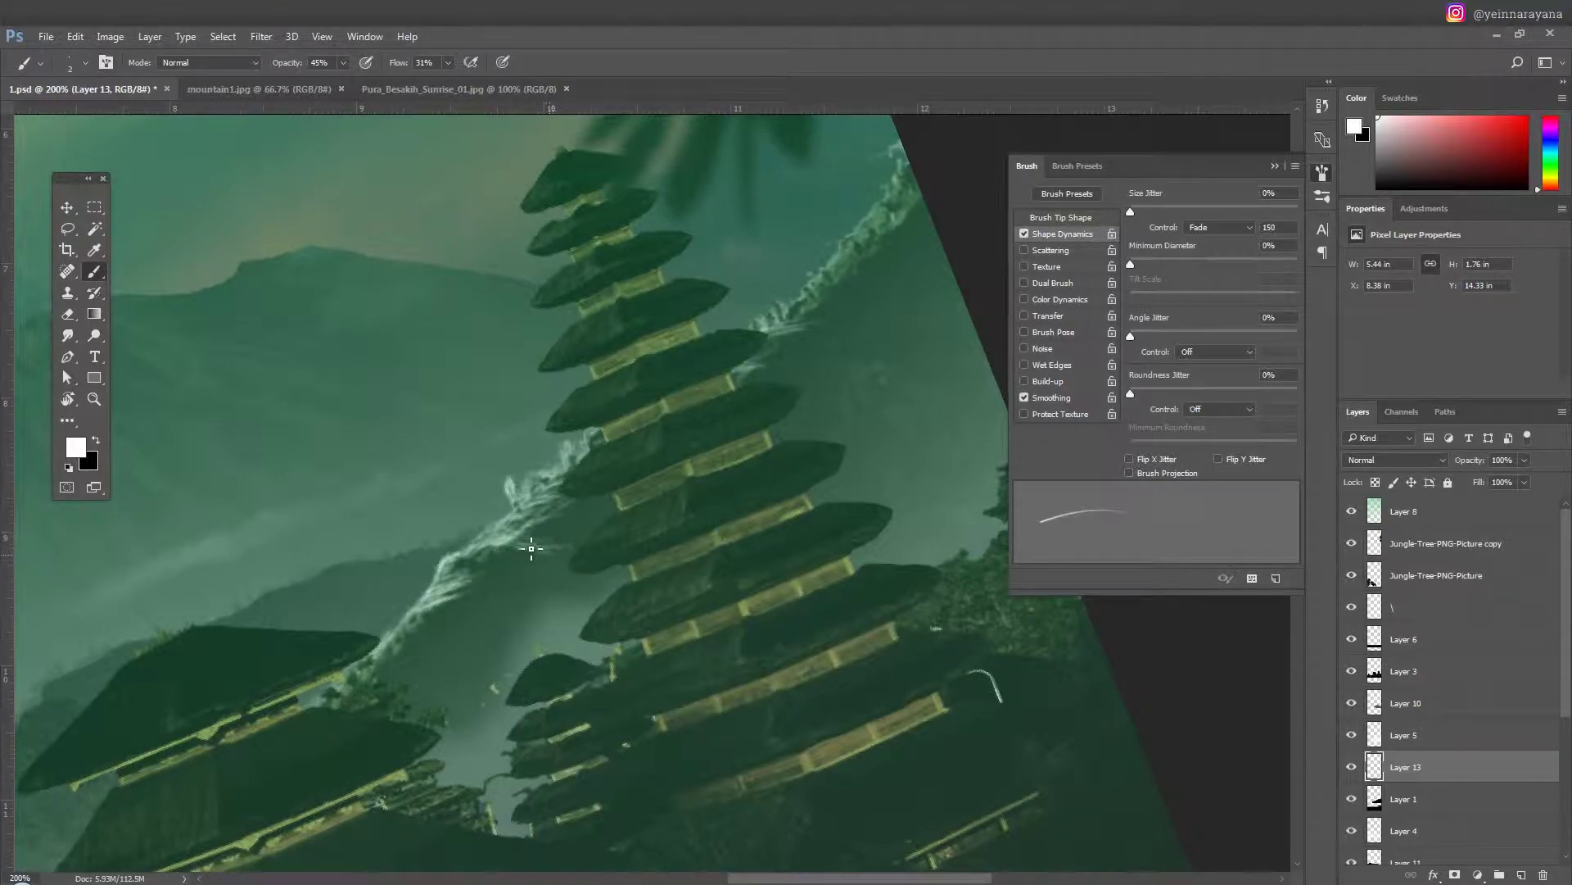
drag(398, 638, 417, 636)
mouse_move(770, 368)
mouse_down()
mouse_move(749, 373)
mouse_move(786, 331)
mouse_move(770, 324)
mouse_move(822, 298)
mouse_move(798, 321)
mouse_move(828, 330)
mouse_move(847, 305)
mouse_move(816, 290)
mouse_move(852, 260)
mouse_move(901, 154)
mouse_up()
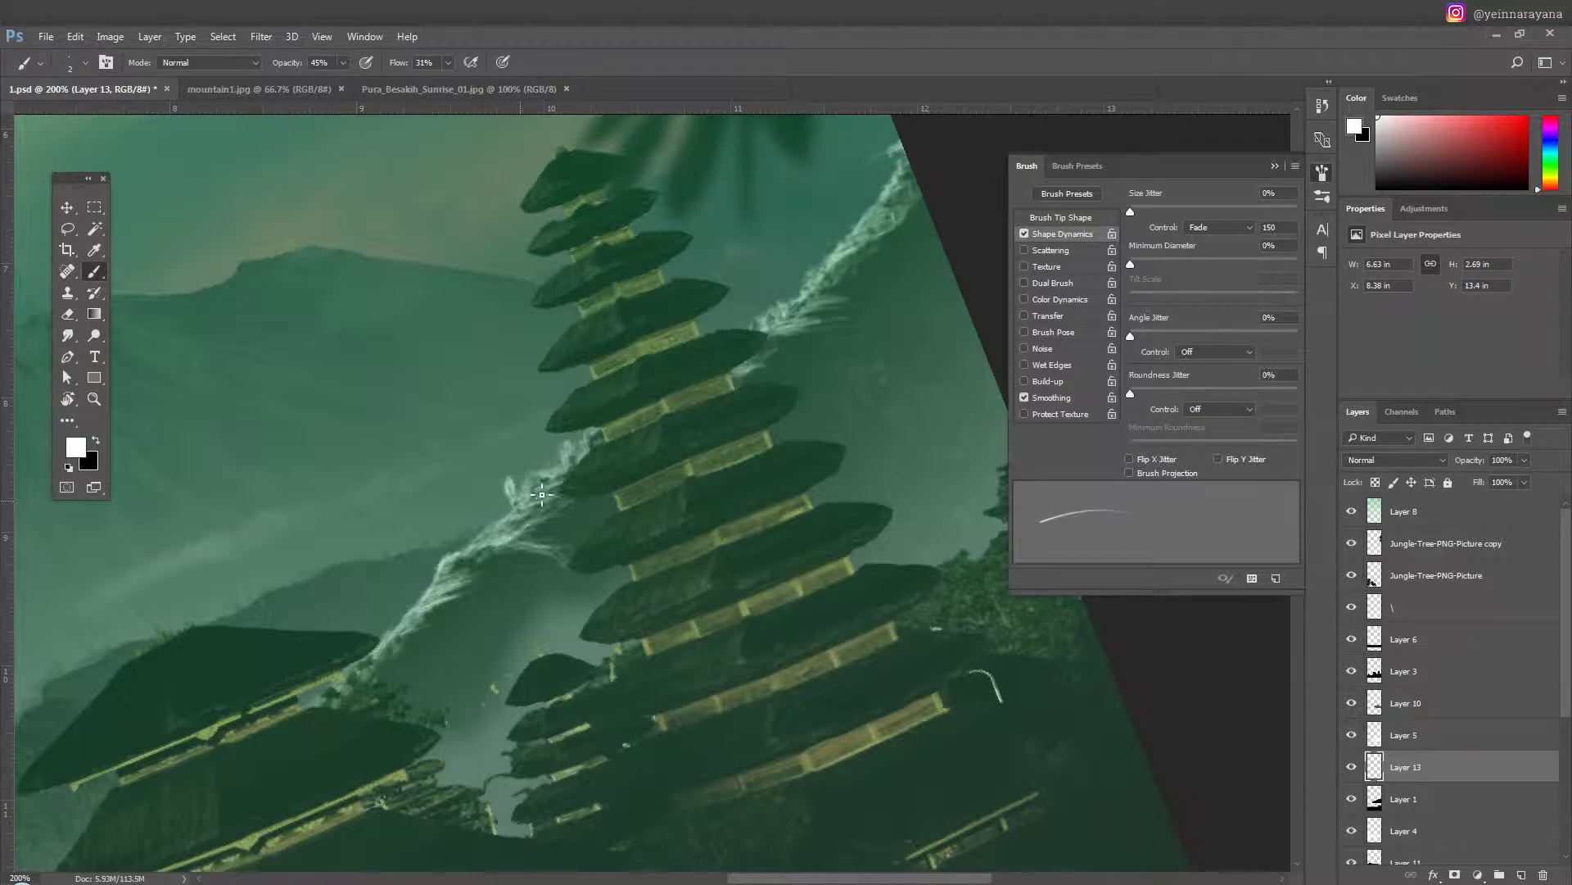
Zoom out to view the whole poster and close the colour and brush panels.
key(ctrl+minus)
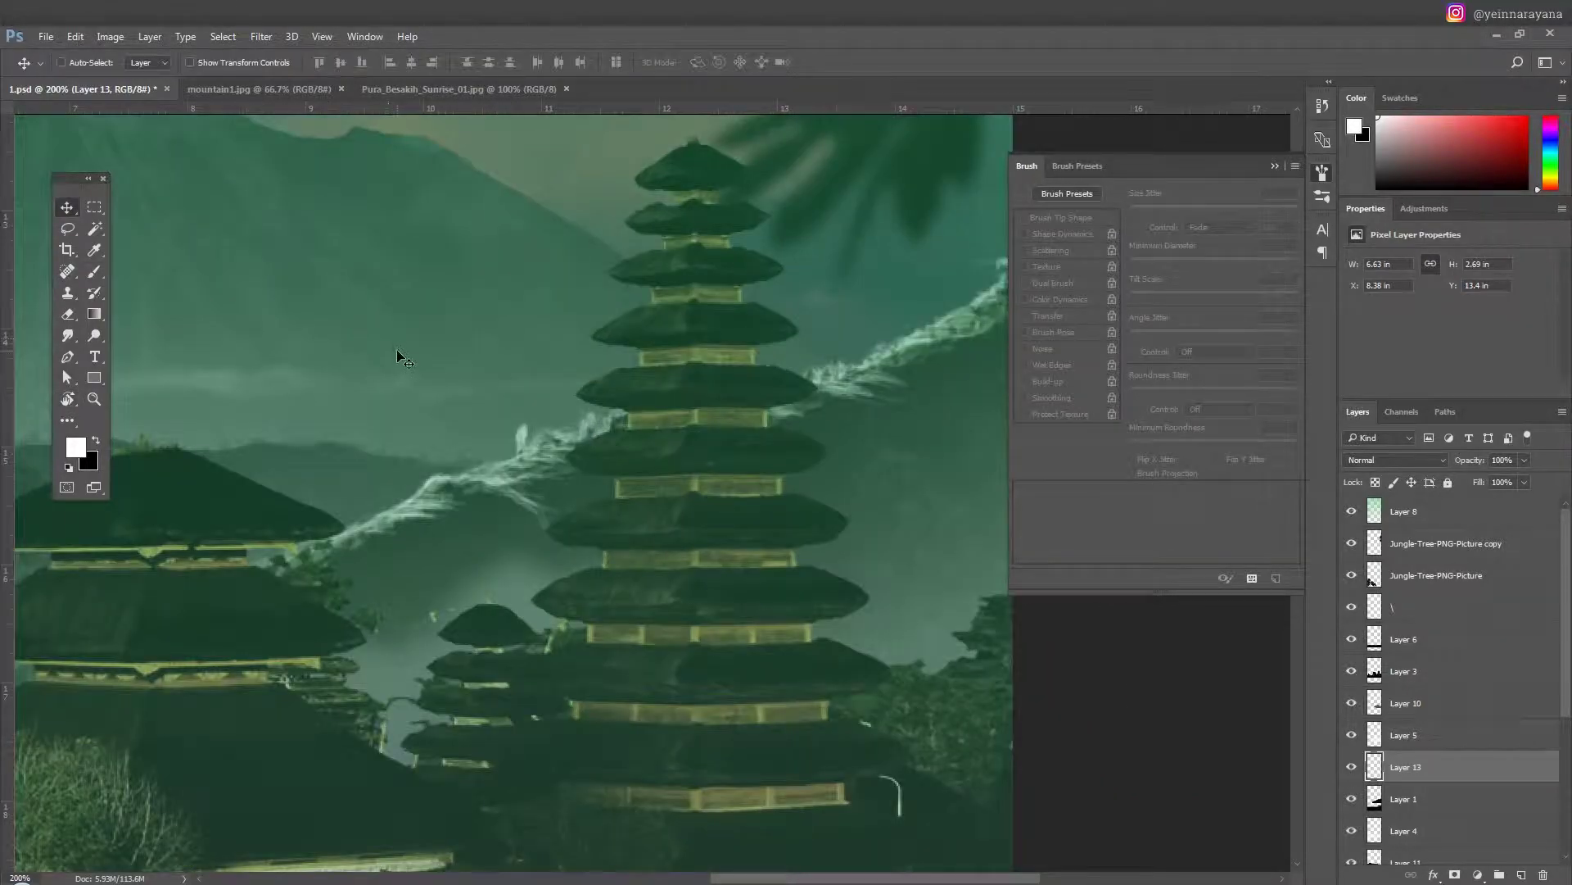
key(ctrl+minus)
scroll(423, 378, left, 3)
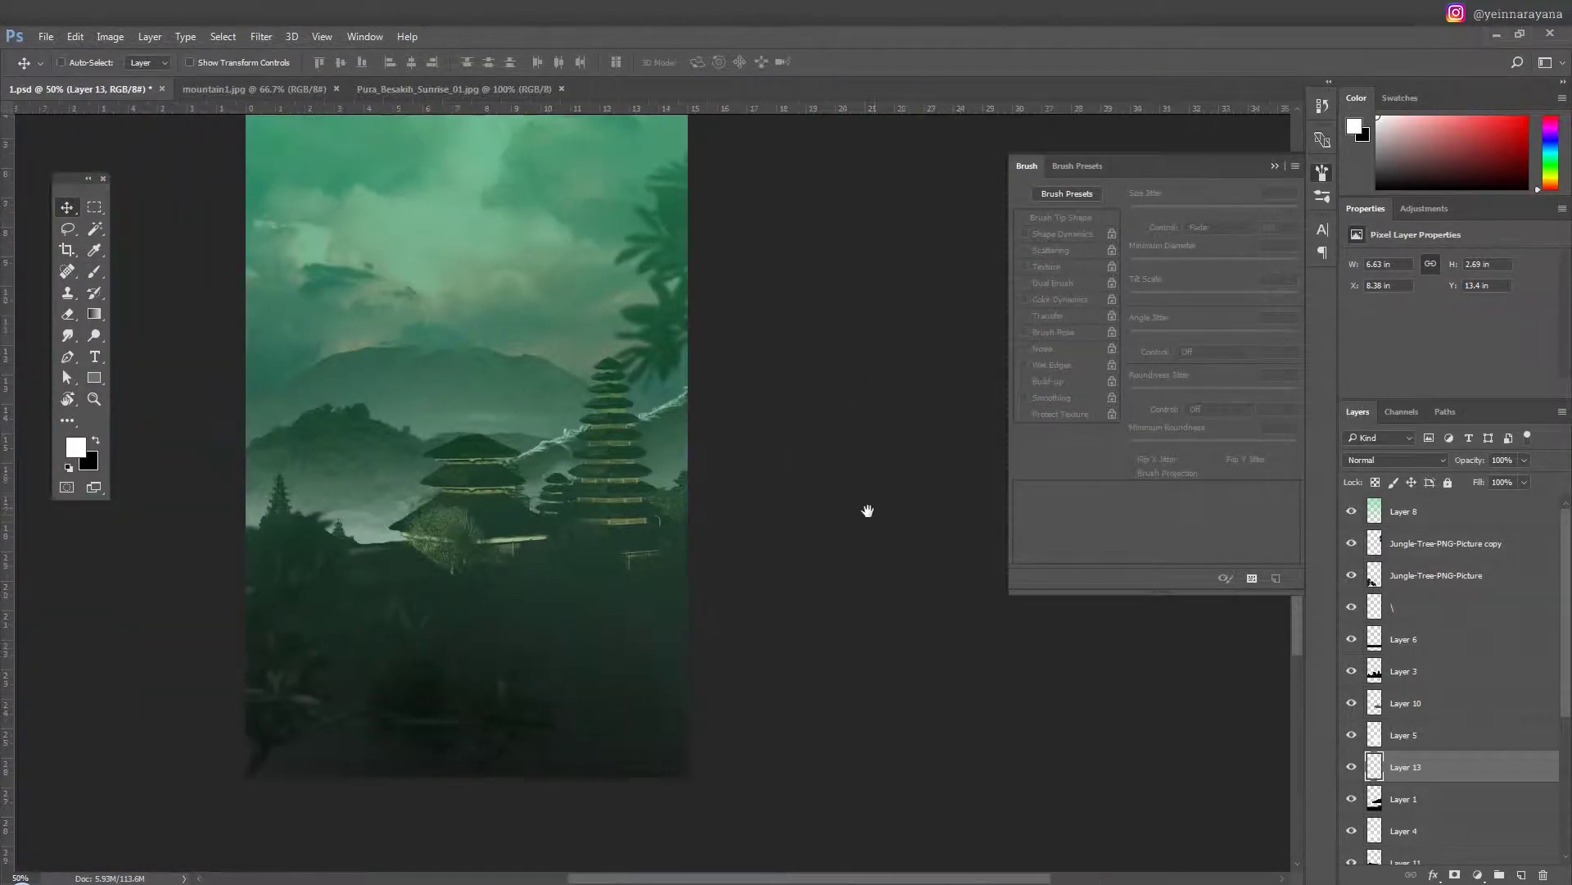
key(e)
right_click(651, 524)
key(Escape)
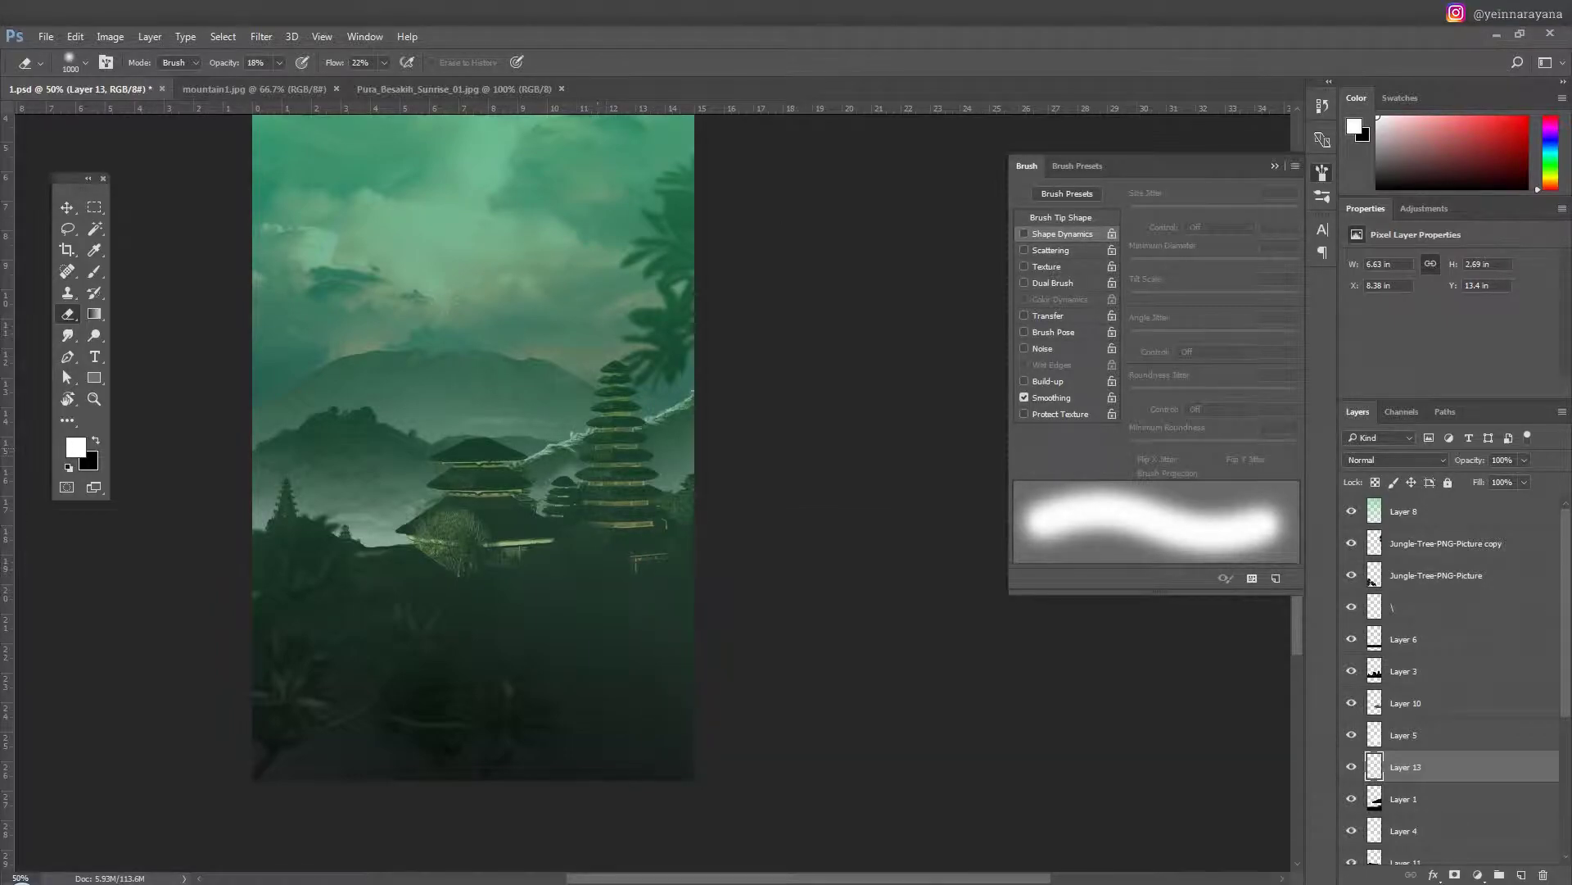
scroll(604, 544, left, 3)
scroll(603, 544, up, 1)
key(v)
key(F6)
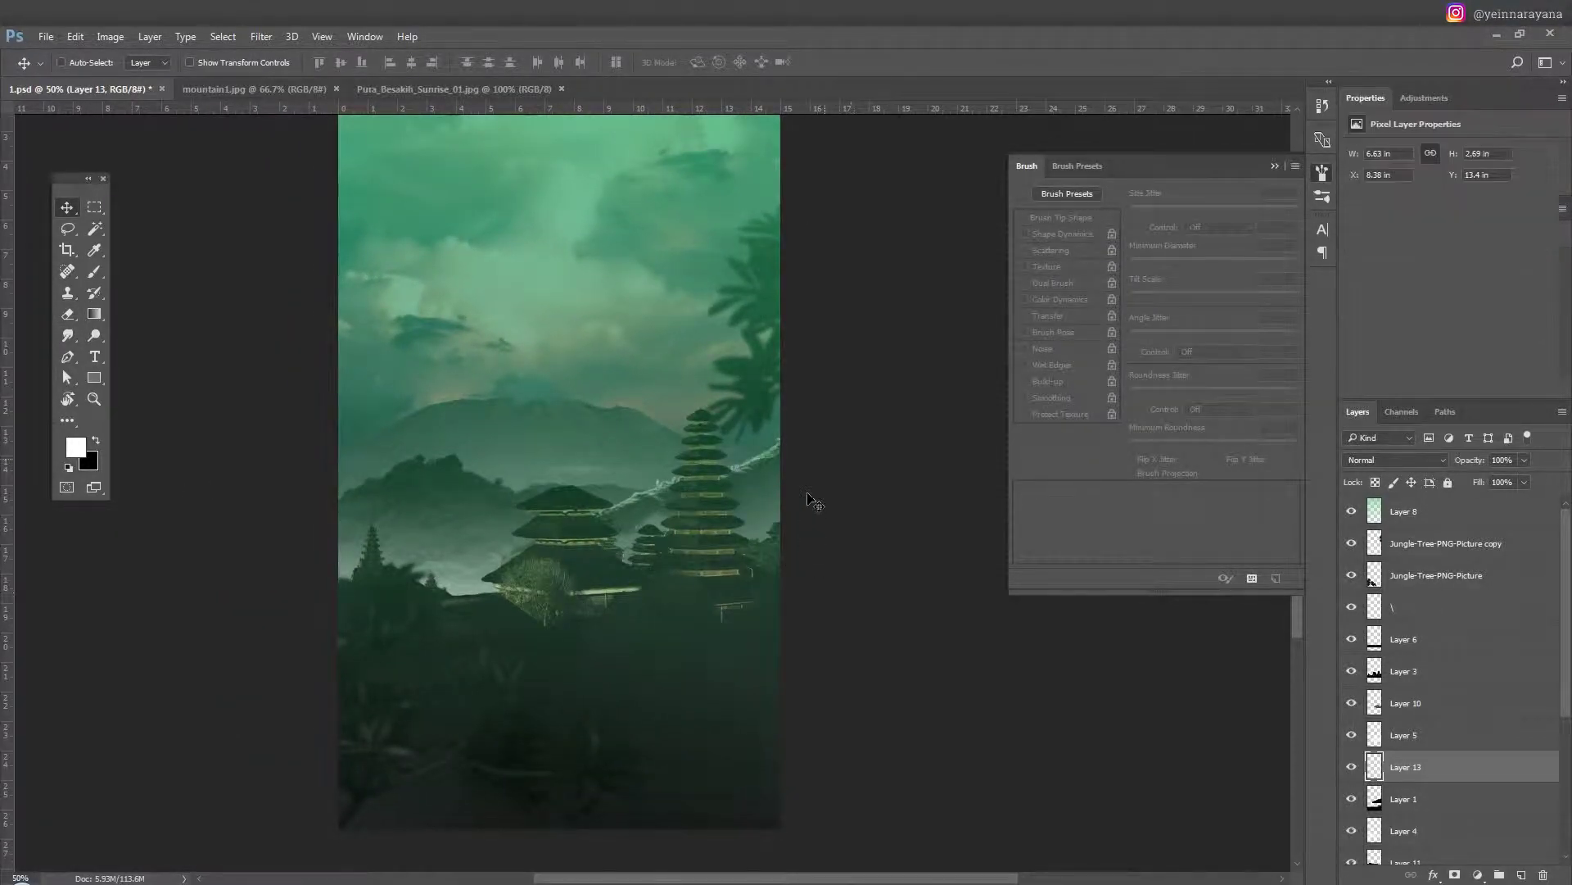
key(F5)
key(ctrl+plus)
scroll(1402, 655, down, 3)
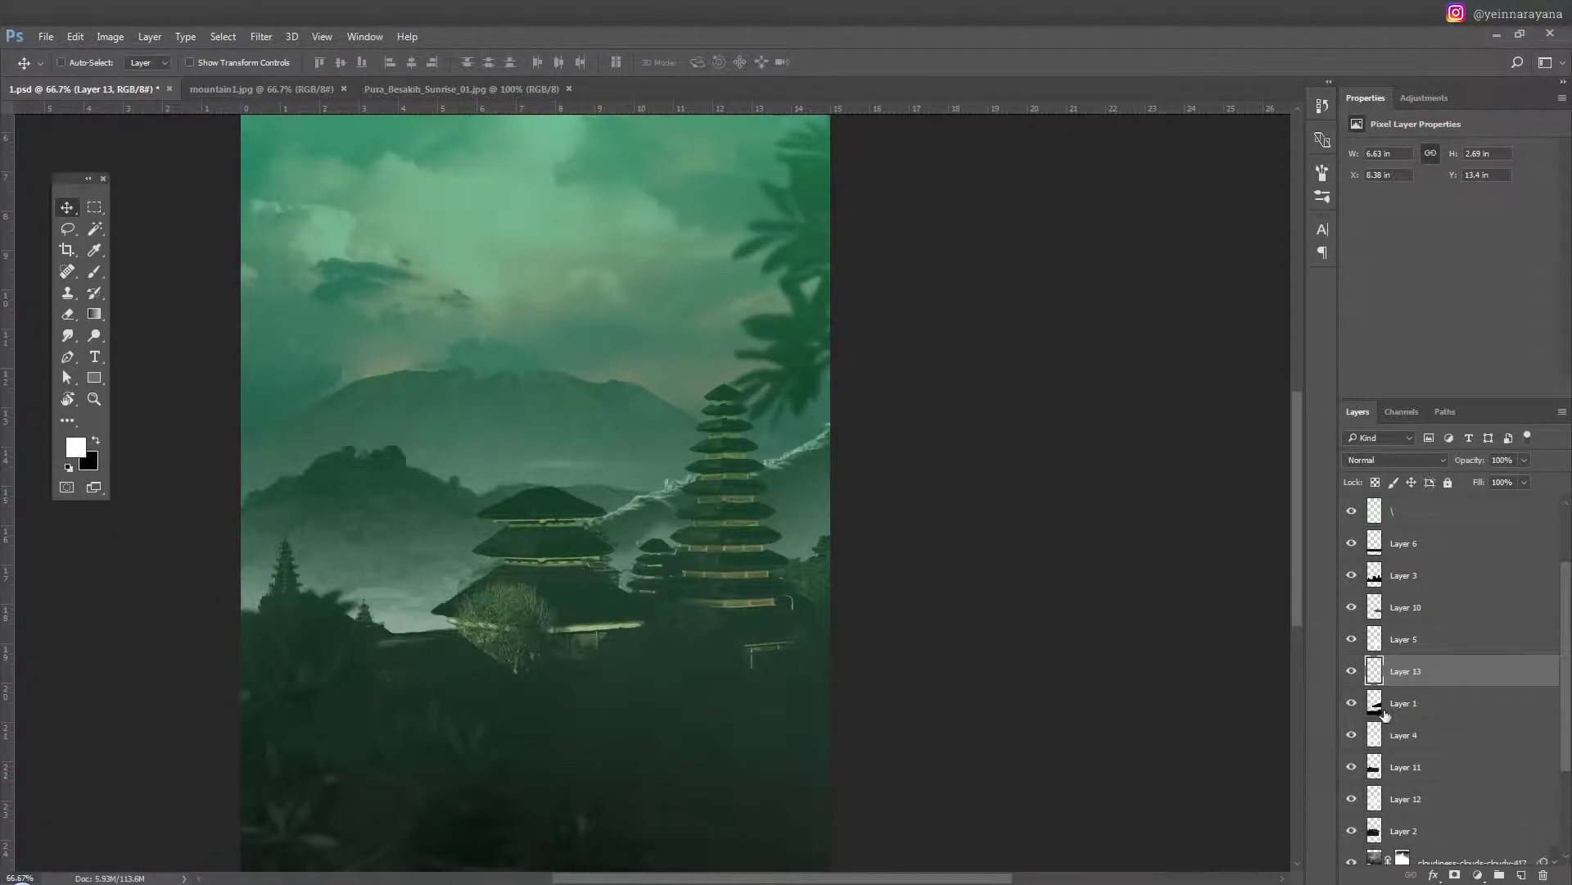
Group Layer 13 and Layer 1 together and name the group '2'.
click(1404, 703)
click(1351, 735)
click(1351, 734)
click(1351, 734)
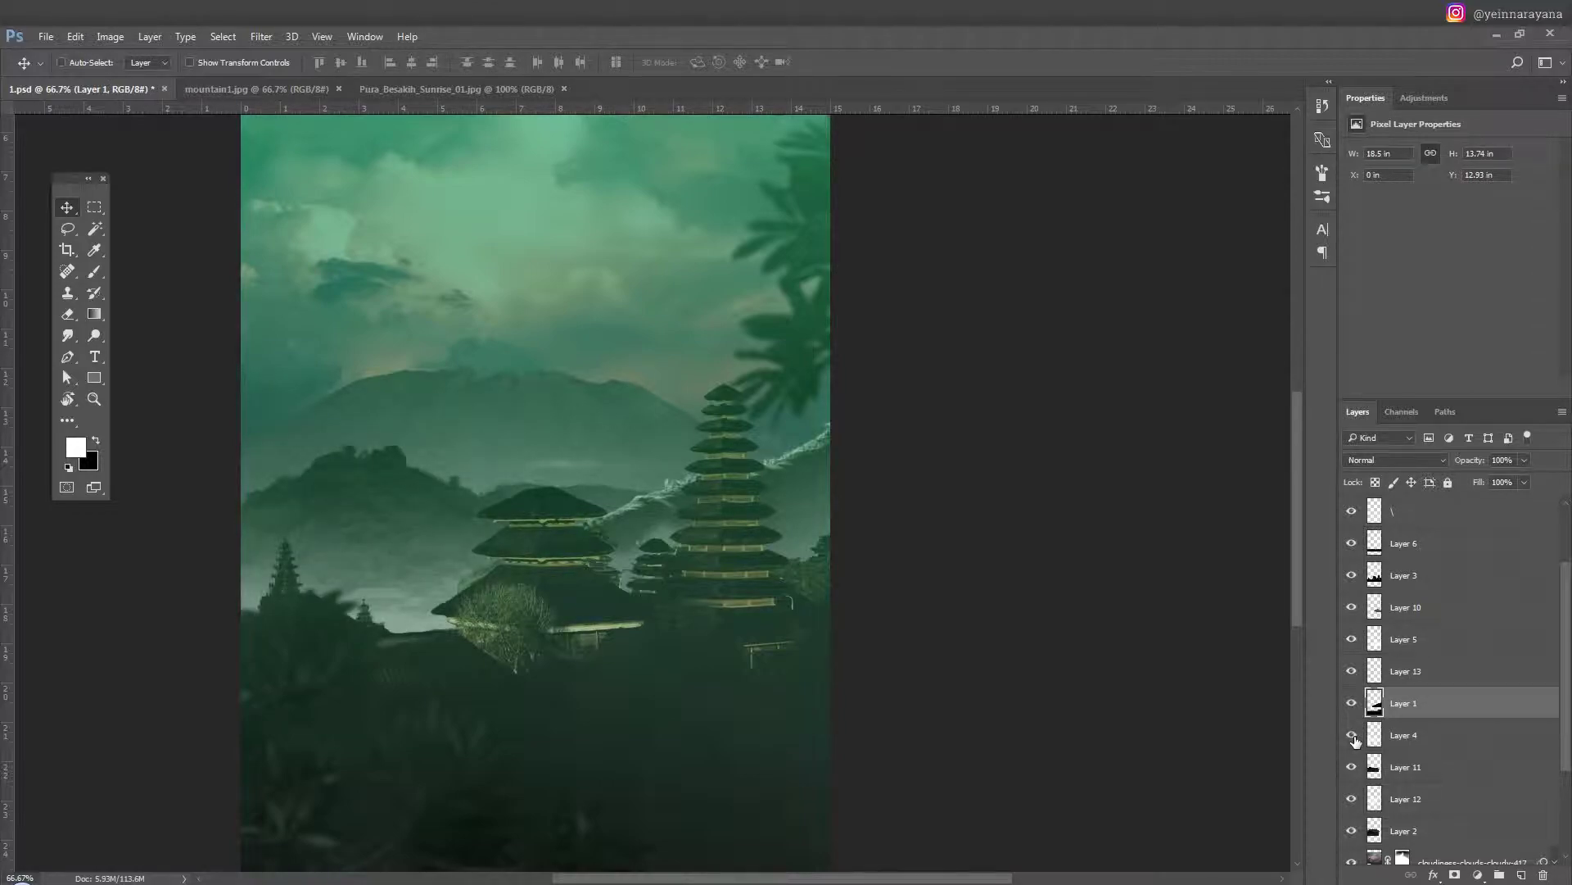
click(1403, 671)
click(1351, 671)
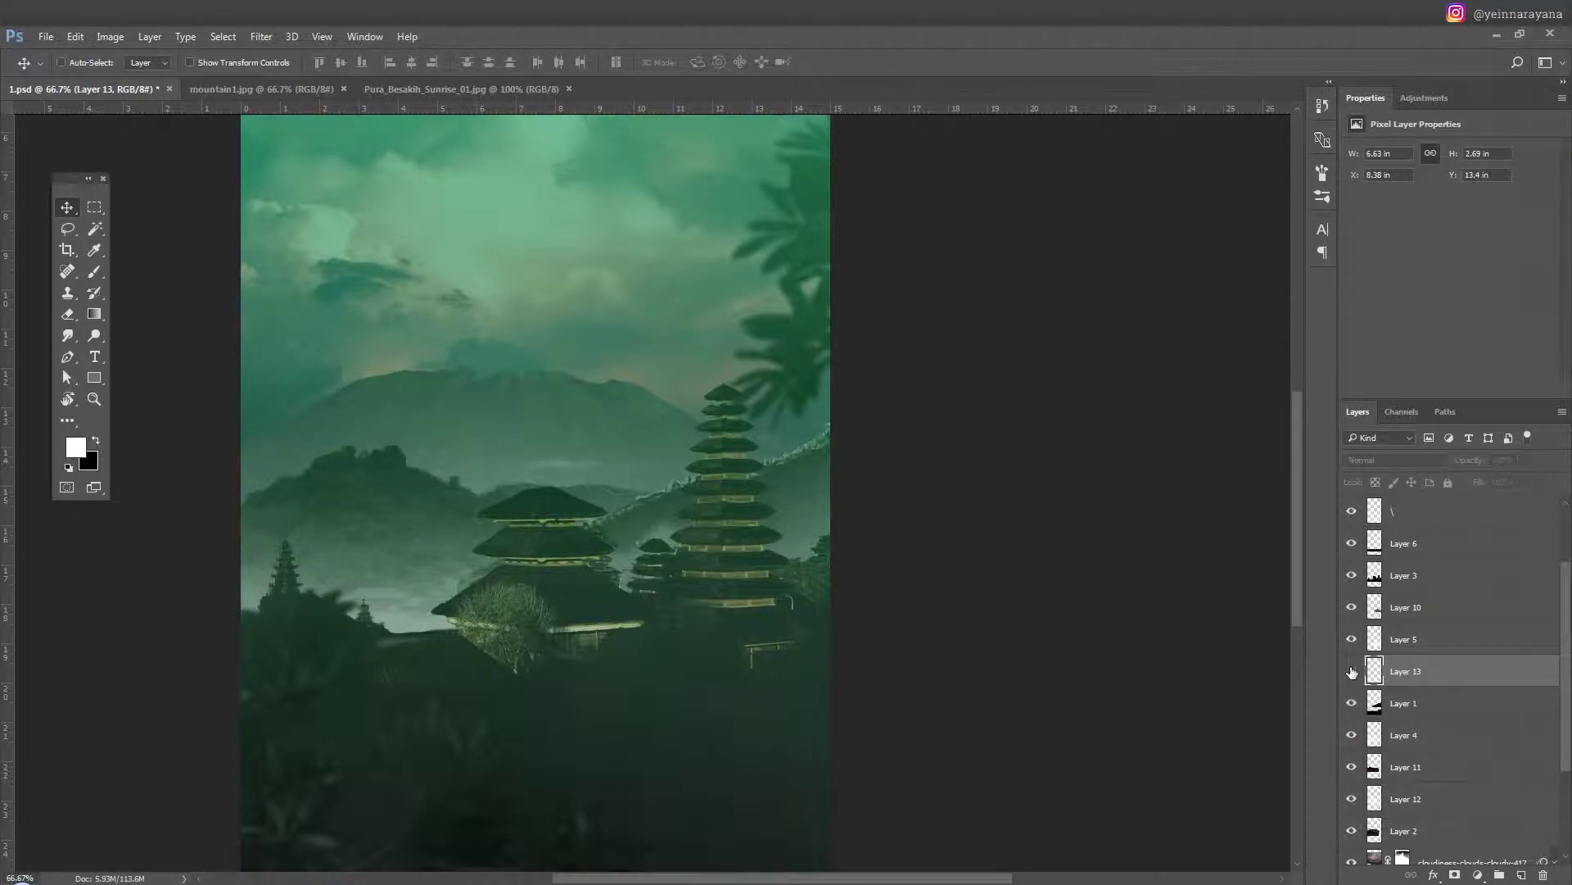
shift+click(1376, 707)
key(ctrl+g)
double_click(1402, 663)
text(2)
key(Return)
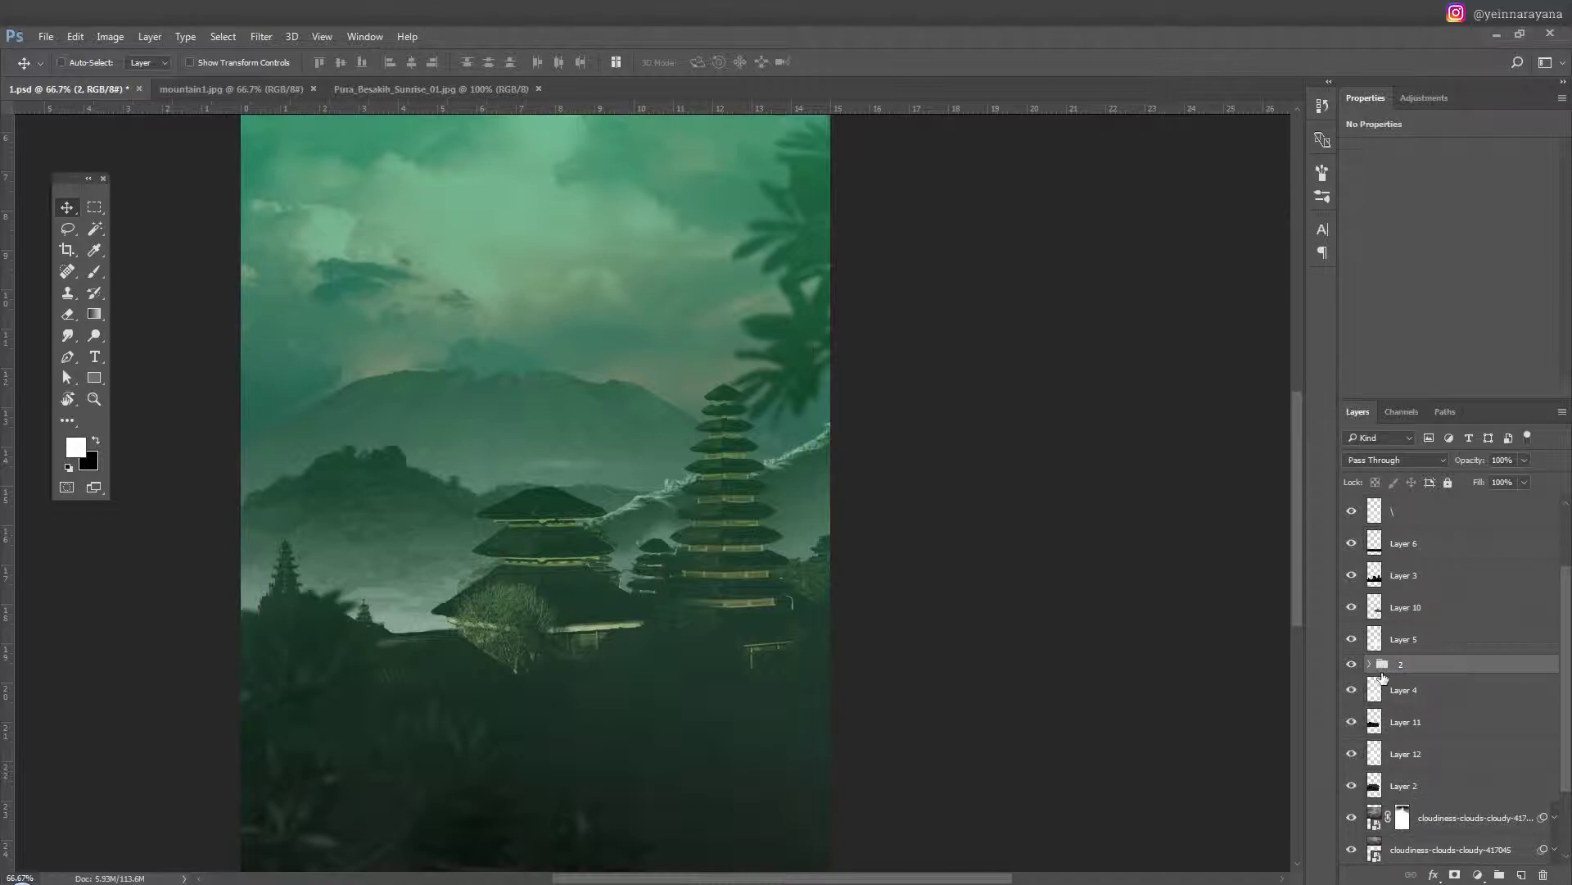
click(1351, 690)
click(1352, 690)
click(1352, 689)
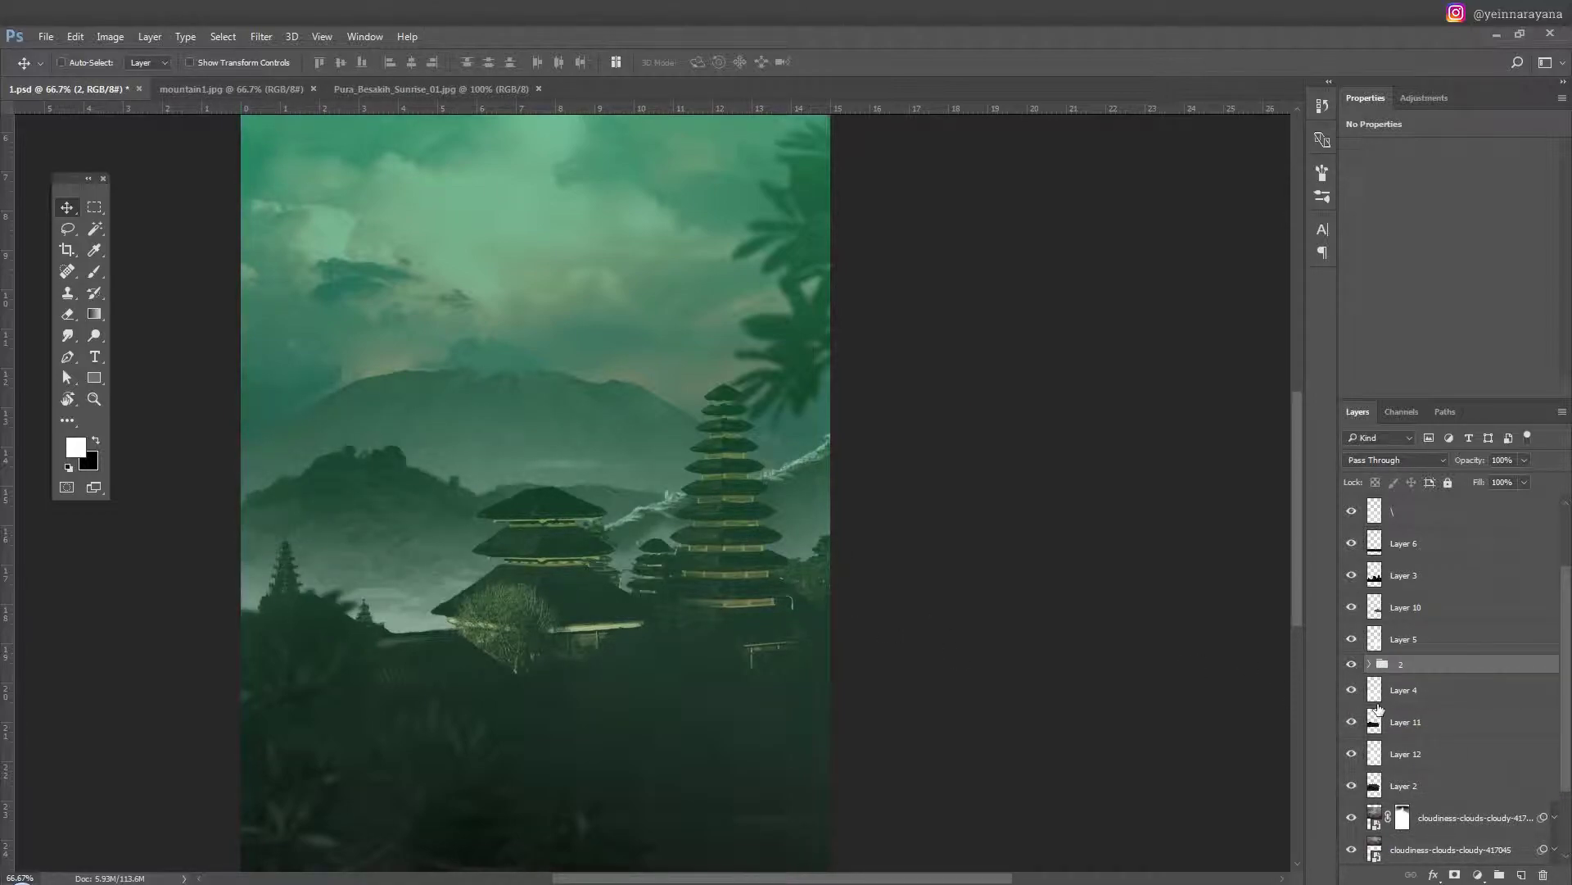
Group Layer 4 down to Layer 2 as group 1, and move Layers 5 and 10 into group 2.
click(1379, 699)
click(1352, 722)
click(1351, 721)
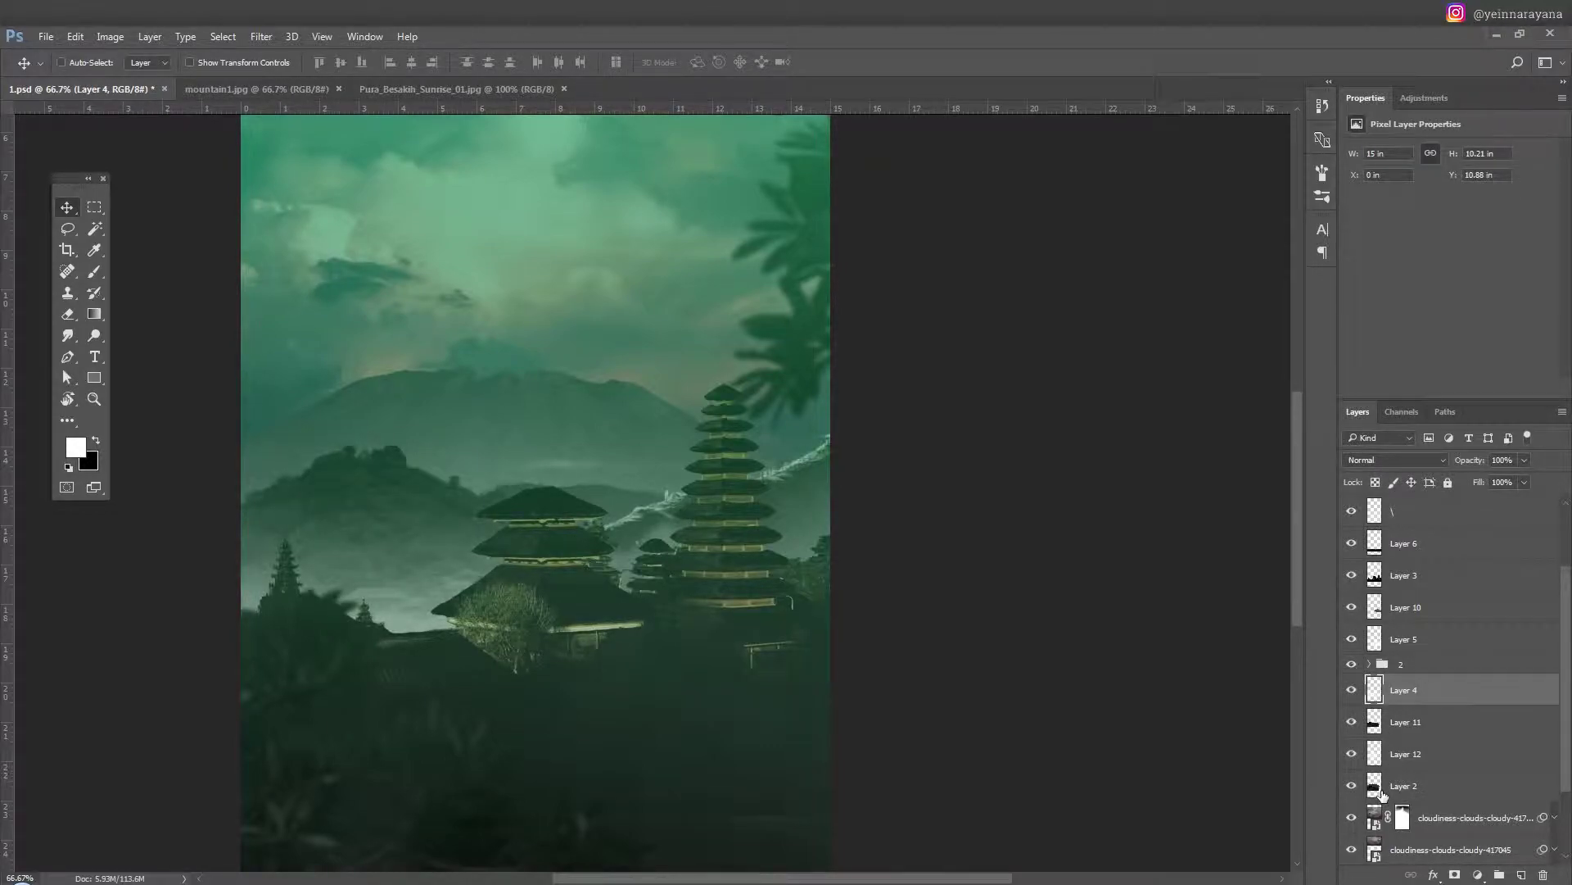
shift+click(1383, 790)
key(ctrl+g)
click(1392, 639)
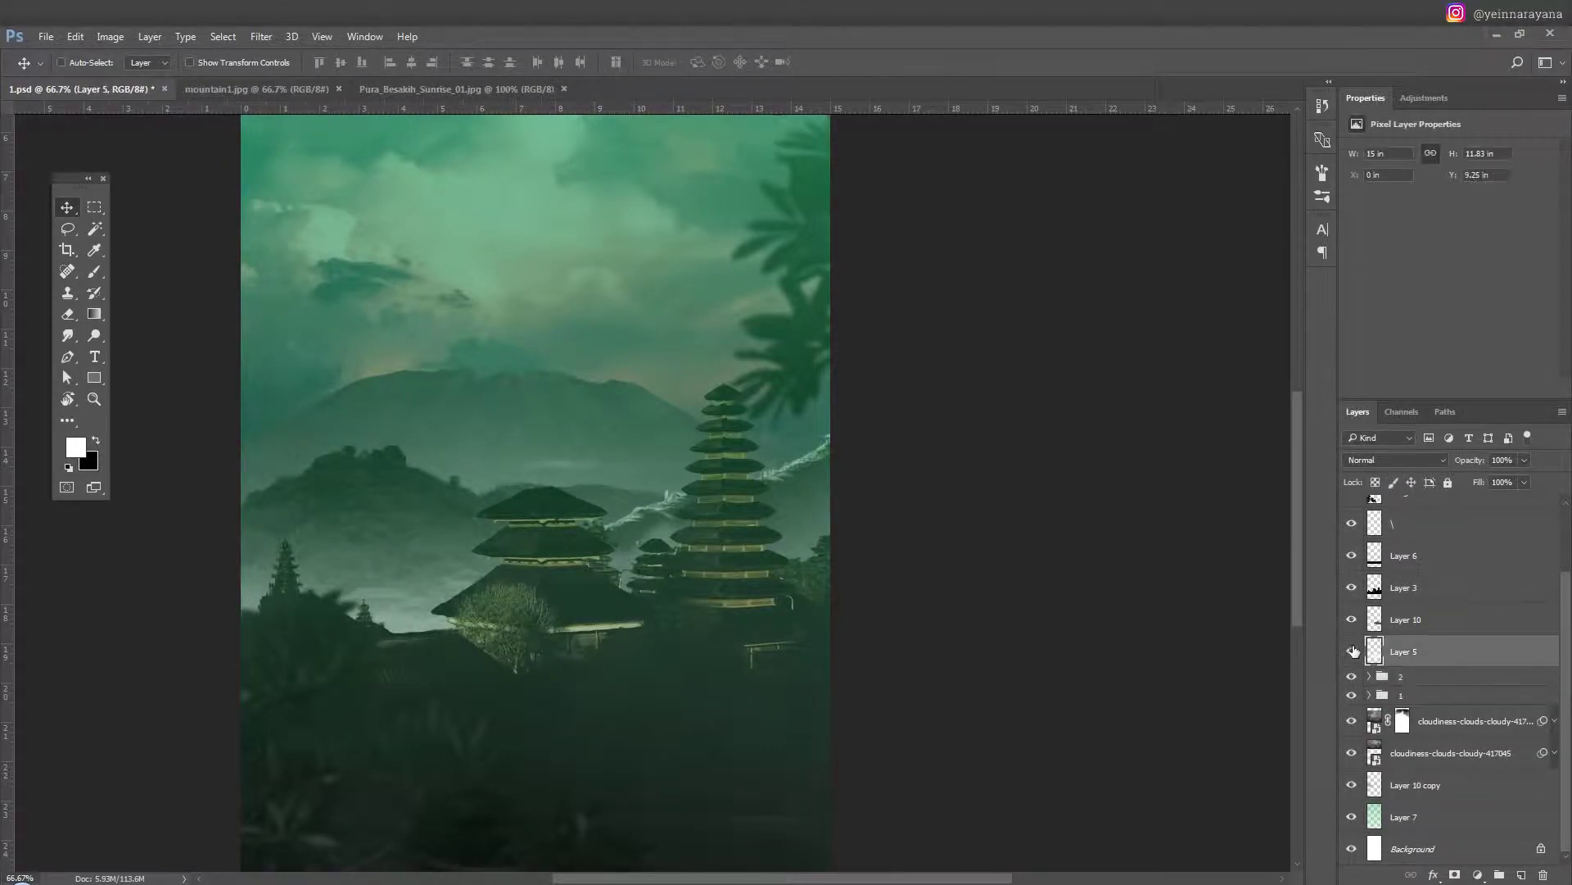
click(1369, 665)
drag(1376, 656, 1397, 678)
click(1409, 619)
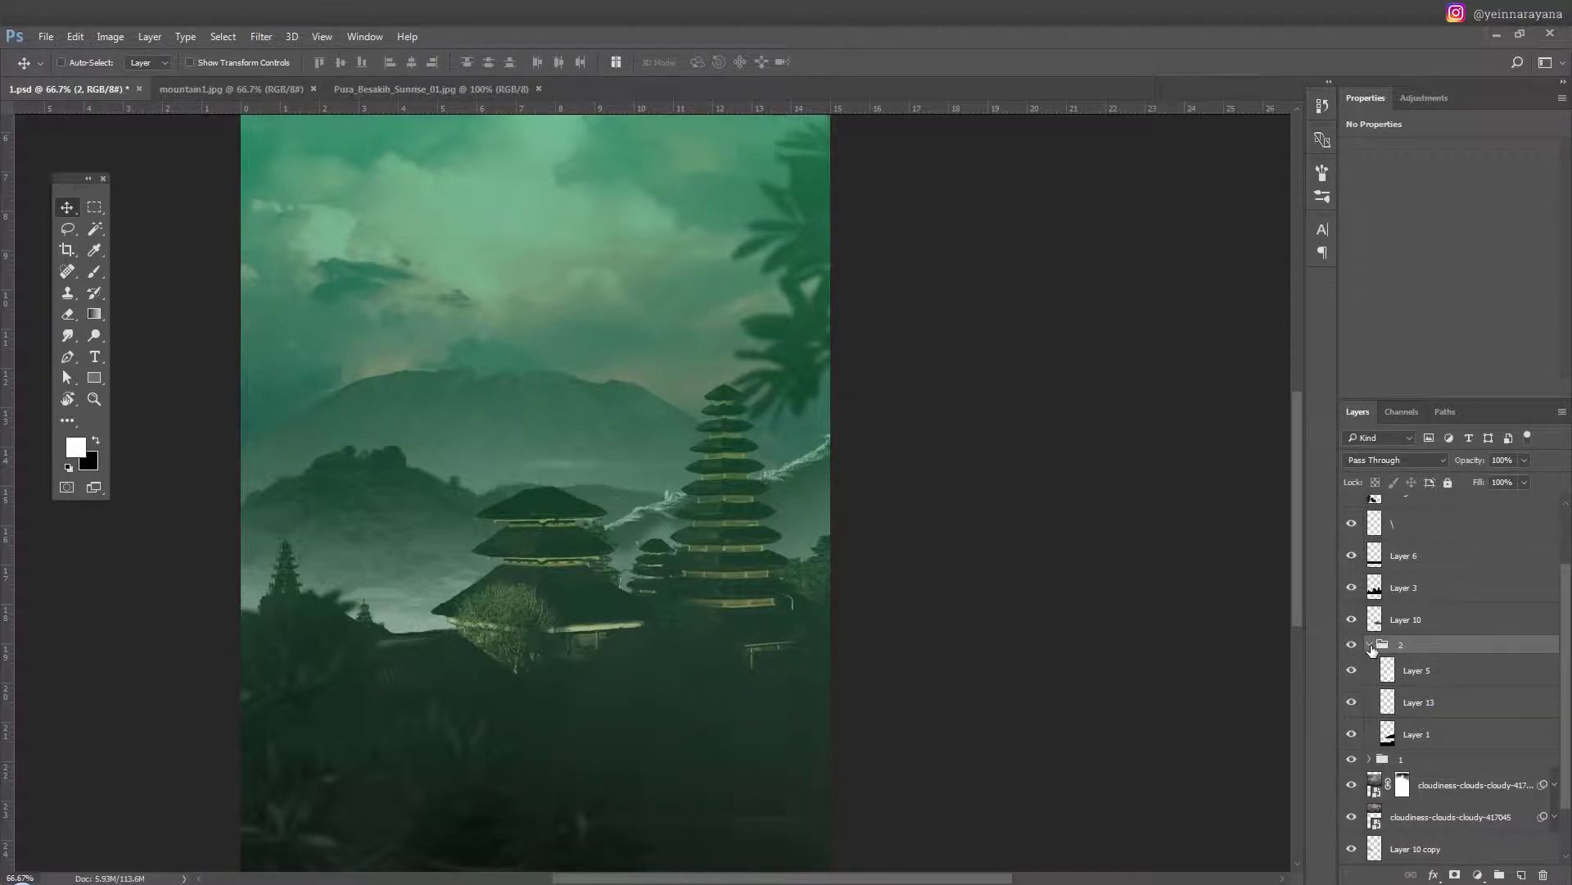
click(1369, 645)
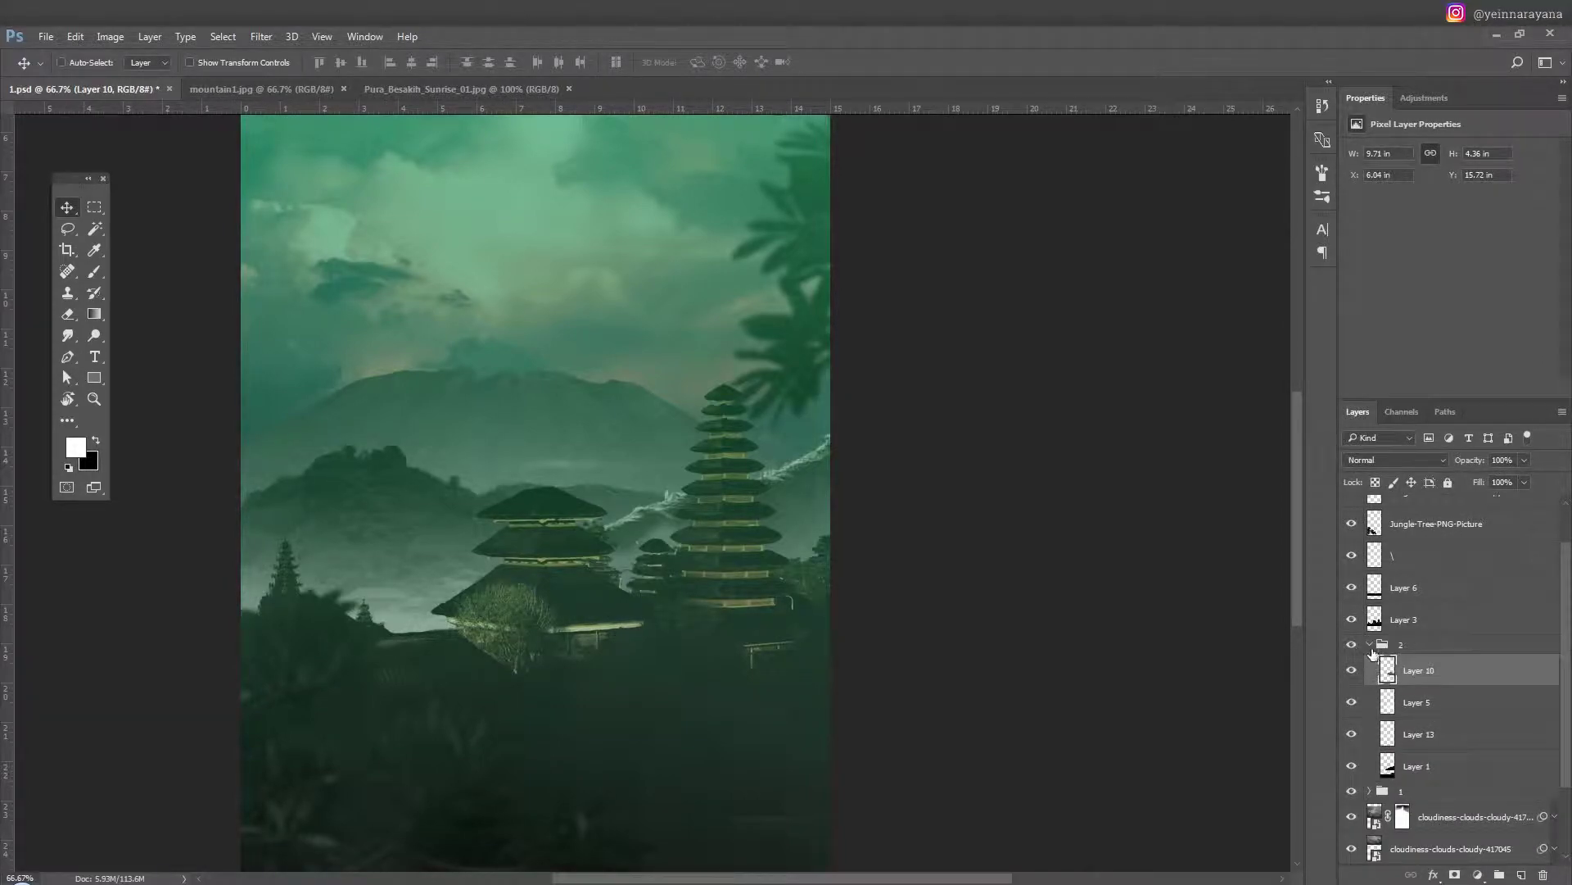
key(Delete)
Group the \, Layer 6 and Layer 3 layers together.
click(1353, 652)
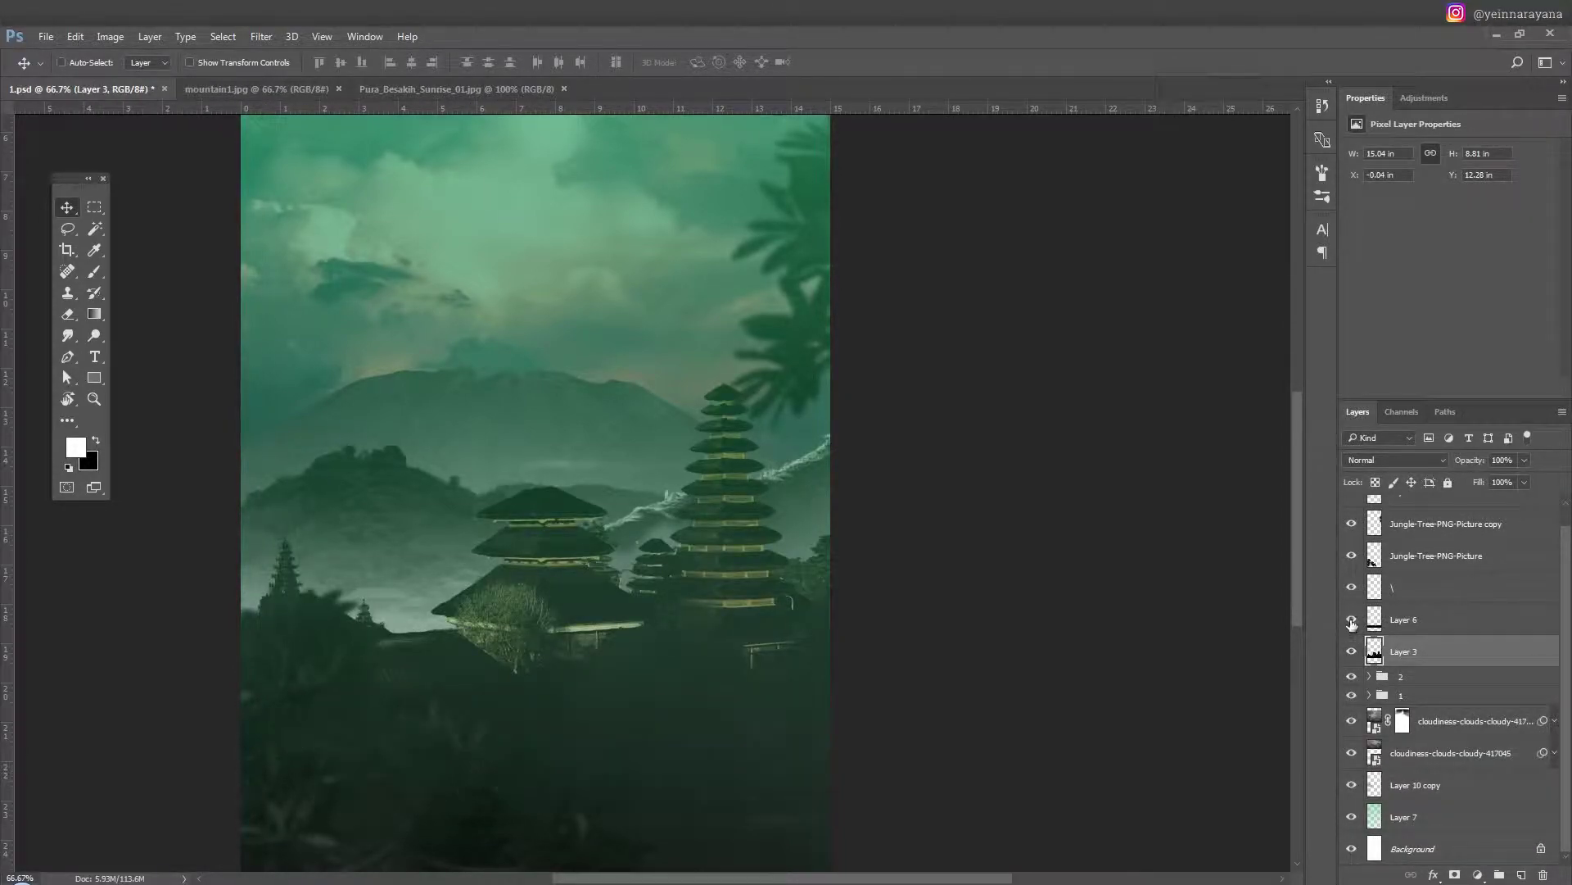
ctrl+click(1391, 622)
key(ctrl+minus)
key(ctrl+minus)
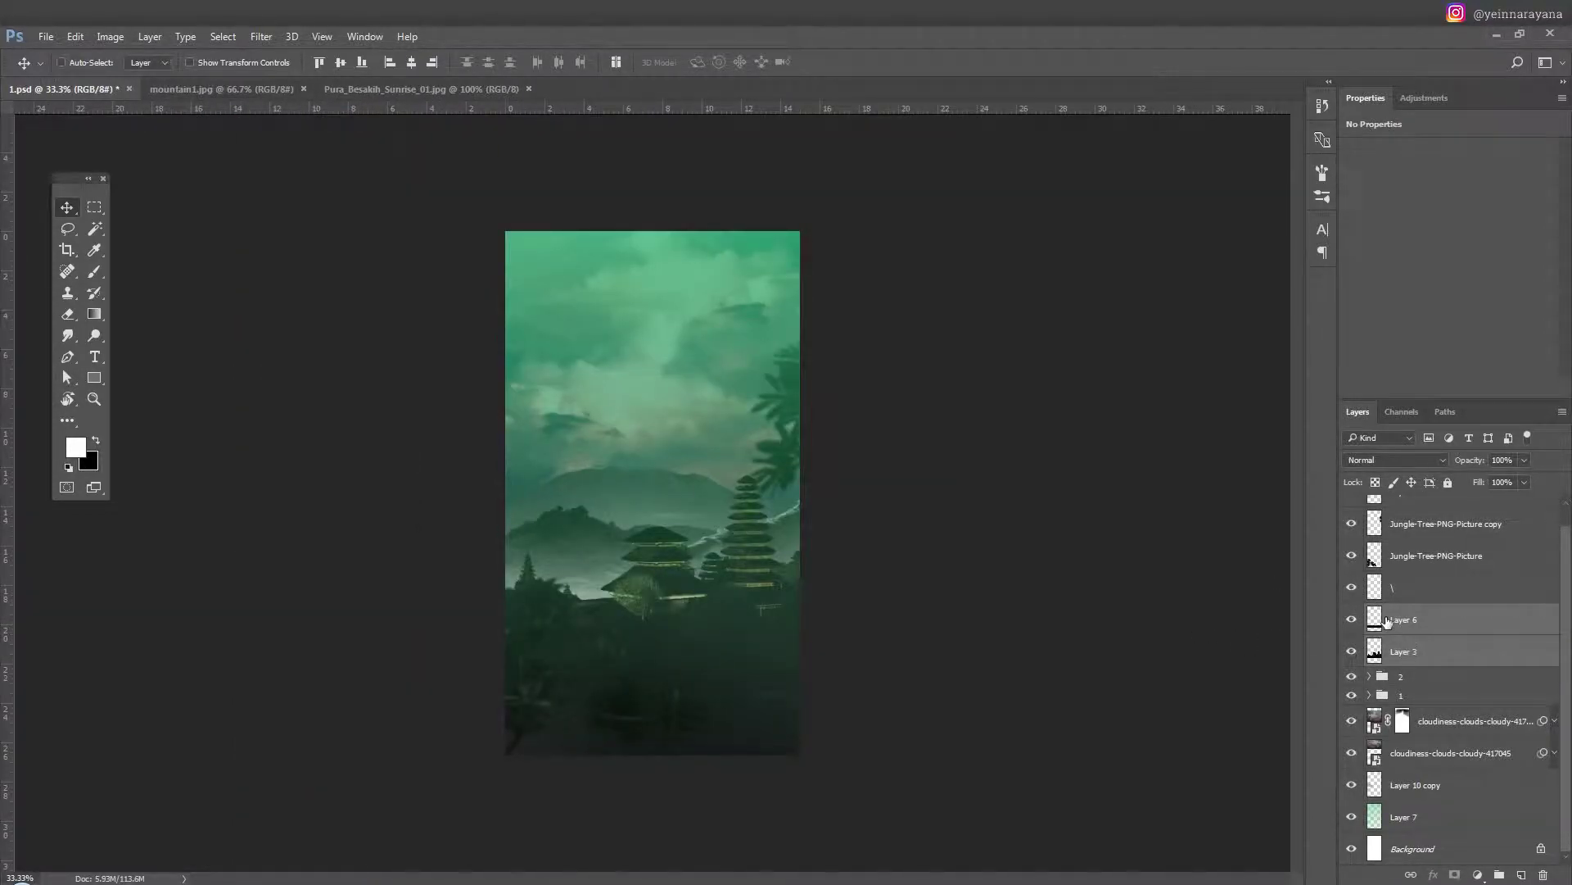
click(1387, 623)
key(b)
key(x)
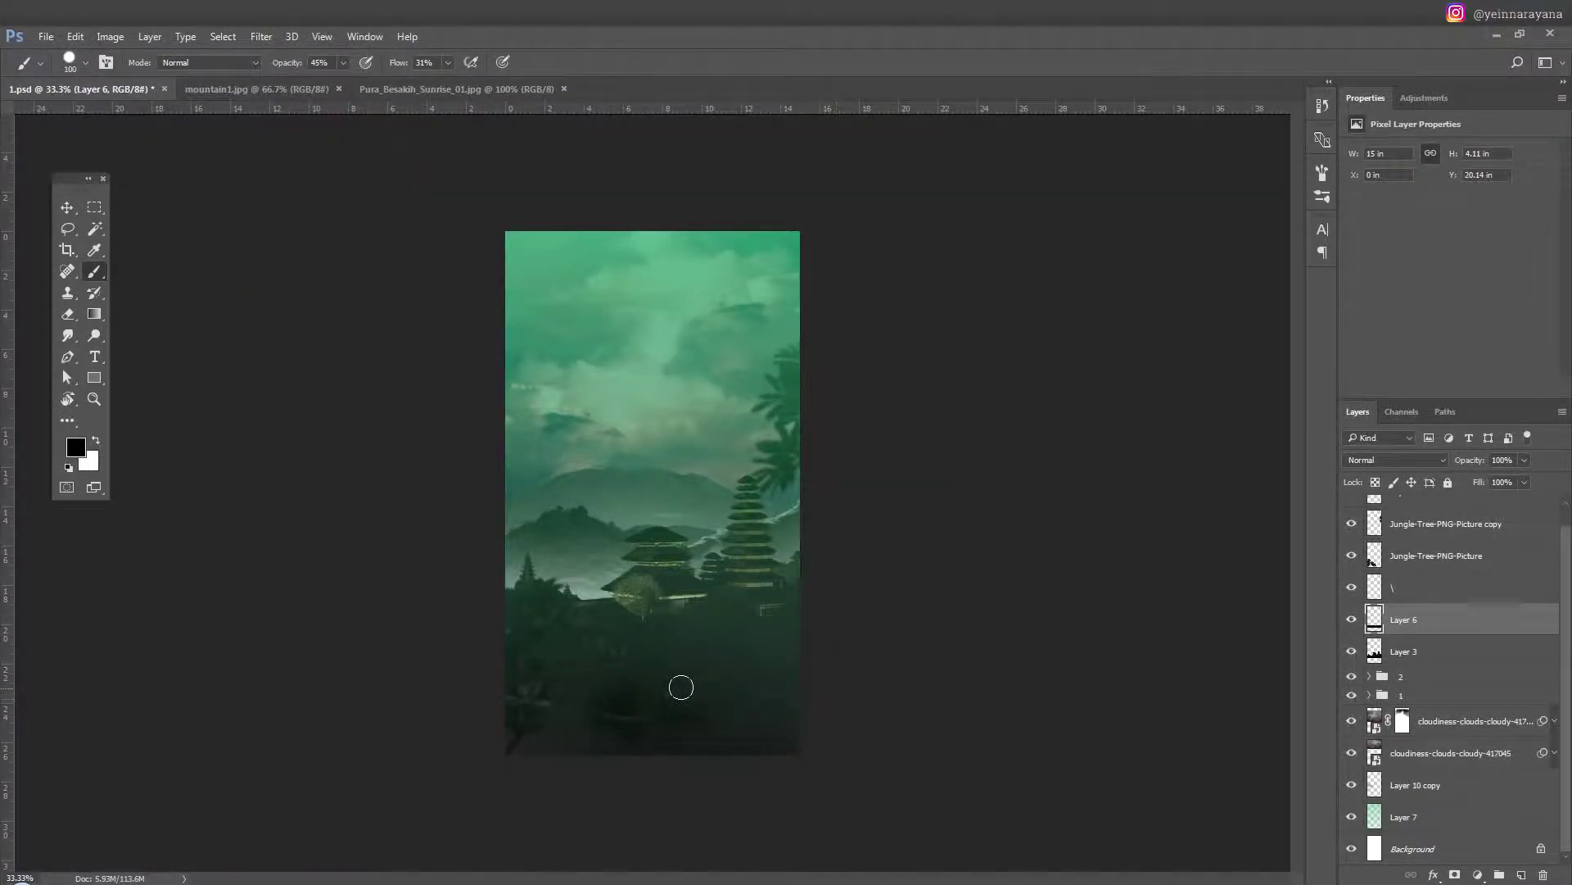
key(ctrl+plus)
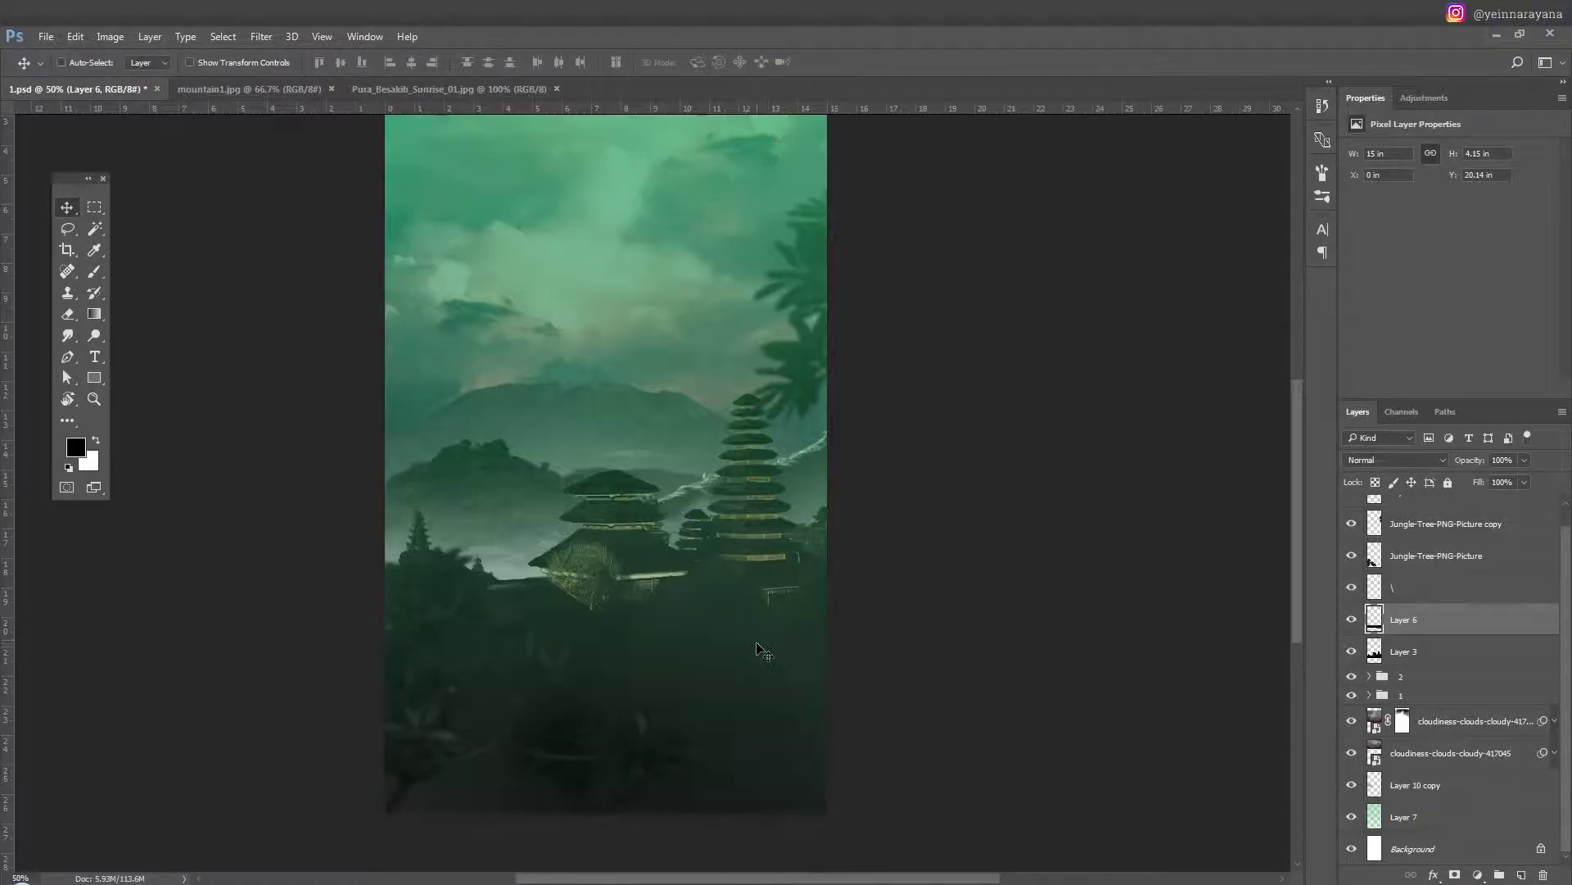
shift+click(1402, 652)
shift+click(1405, 589)
key(ctrl+g)
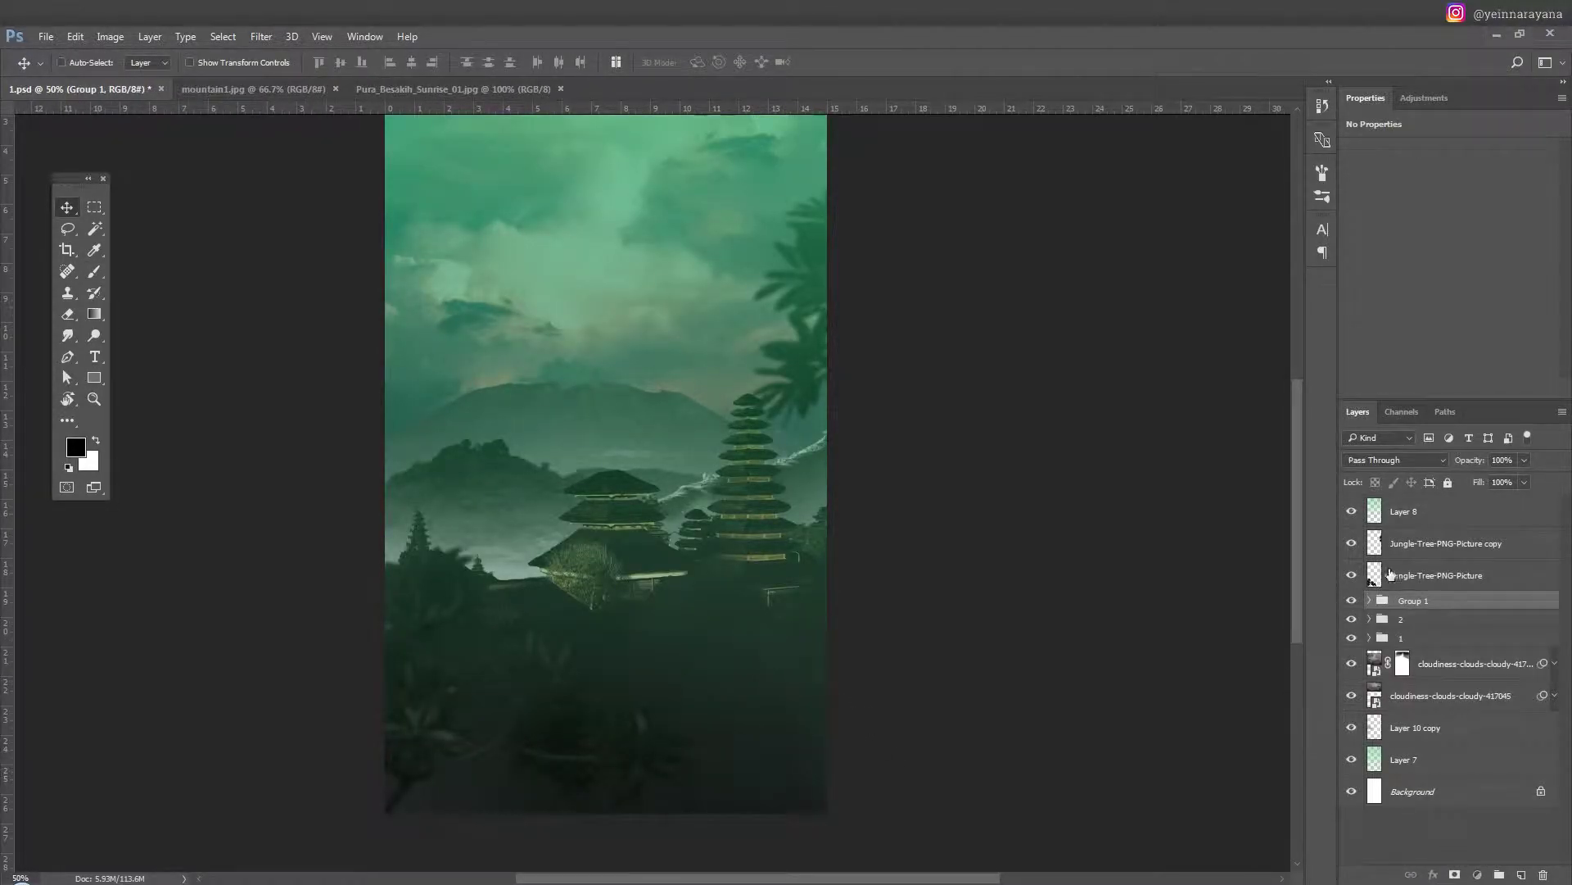
Group the Jungle-Tree layers and name the group '4'.
shift+click(1390, 574)
key(ctrl+g)
double_click(1408, 534)
text(4)
key(Return)
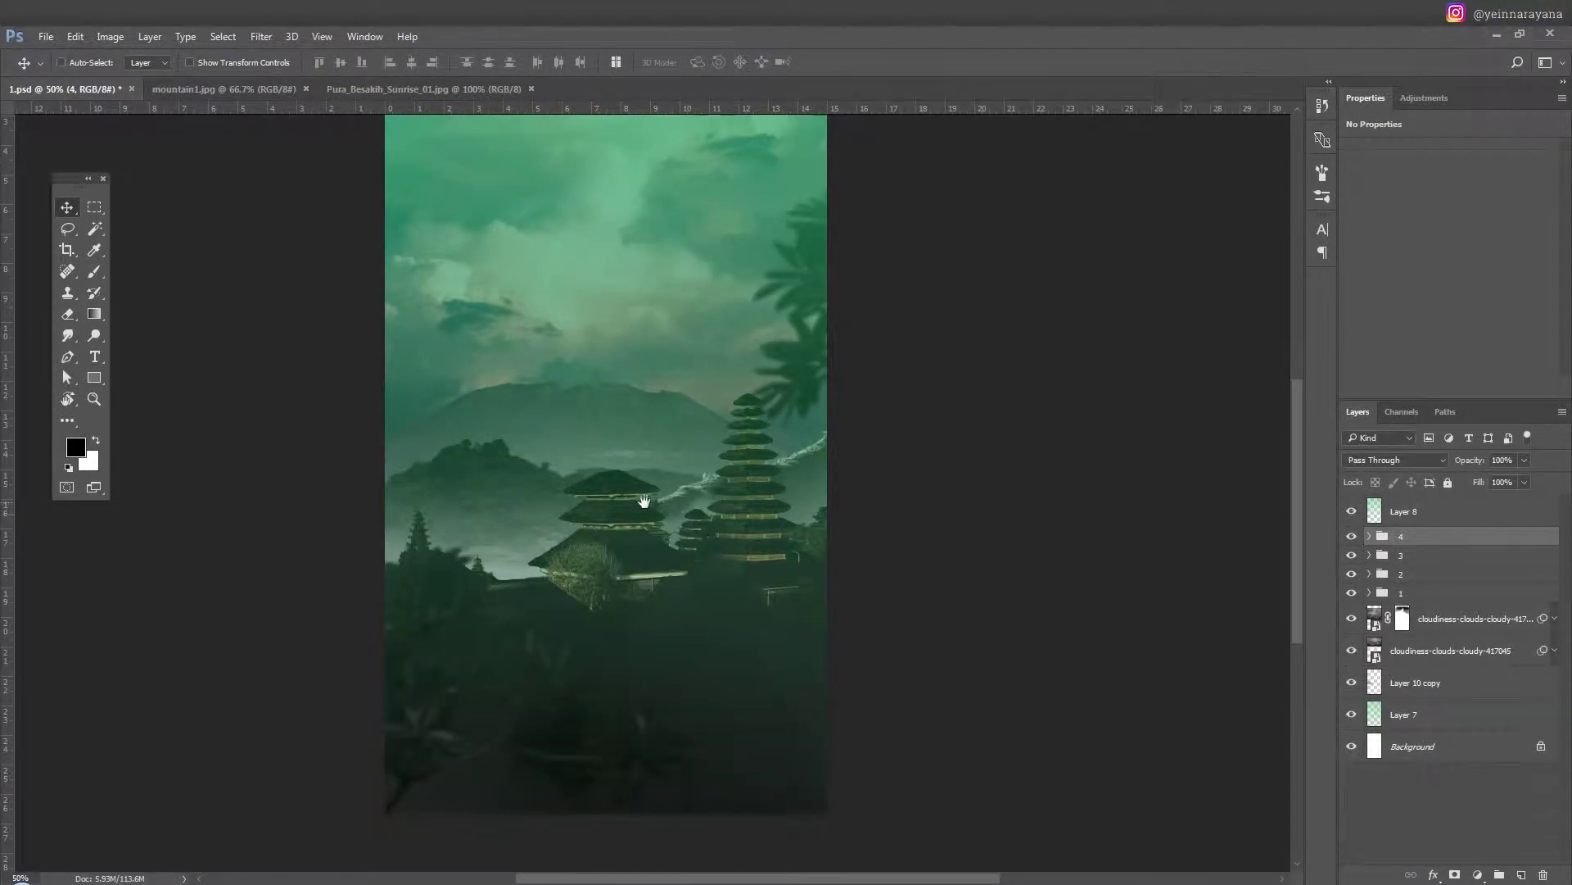
key(ctrl+minus)
Delete Layer 10 copy, then expand group 3 and select Layer 3.
click(1395, 653)
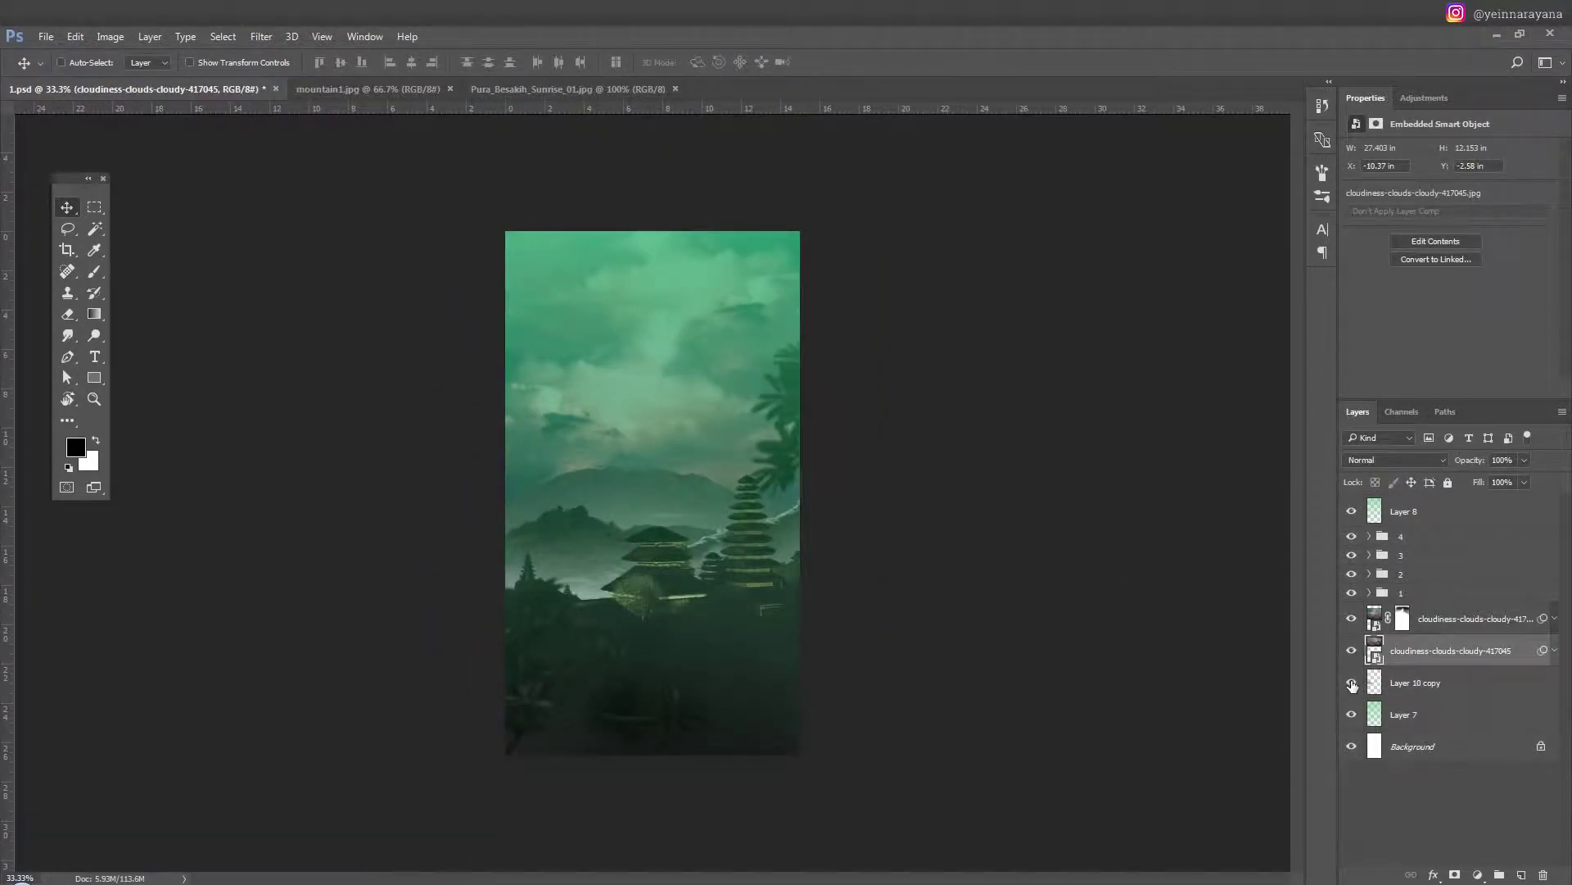
click(1384, 686)
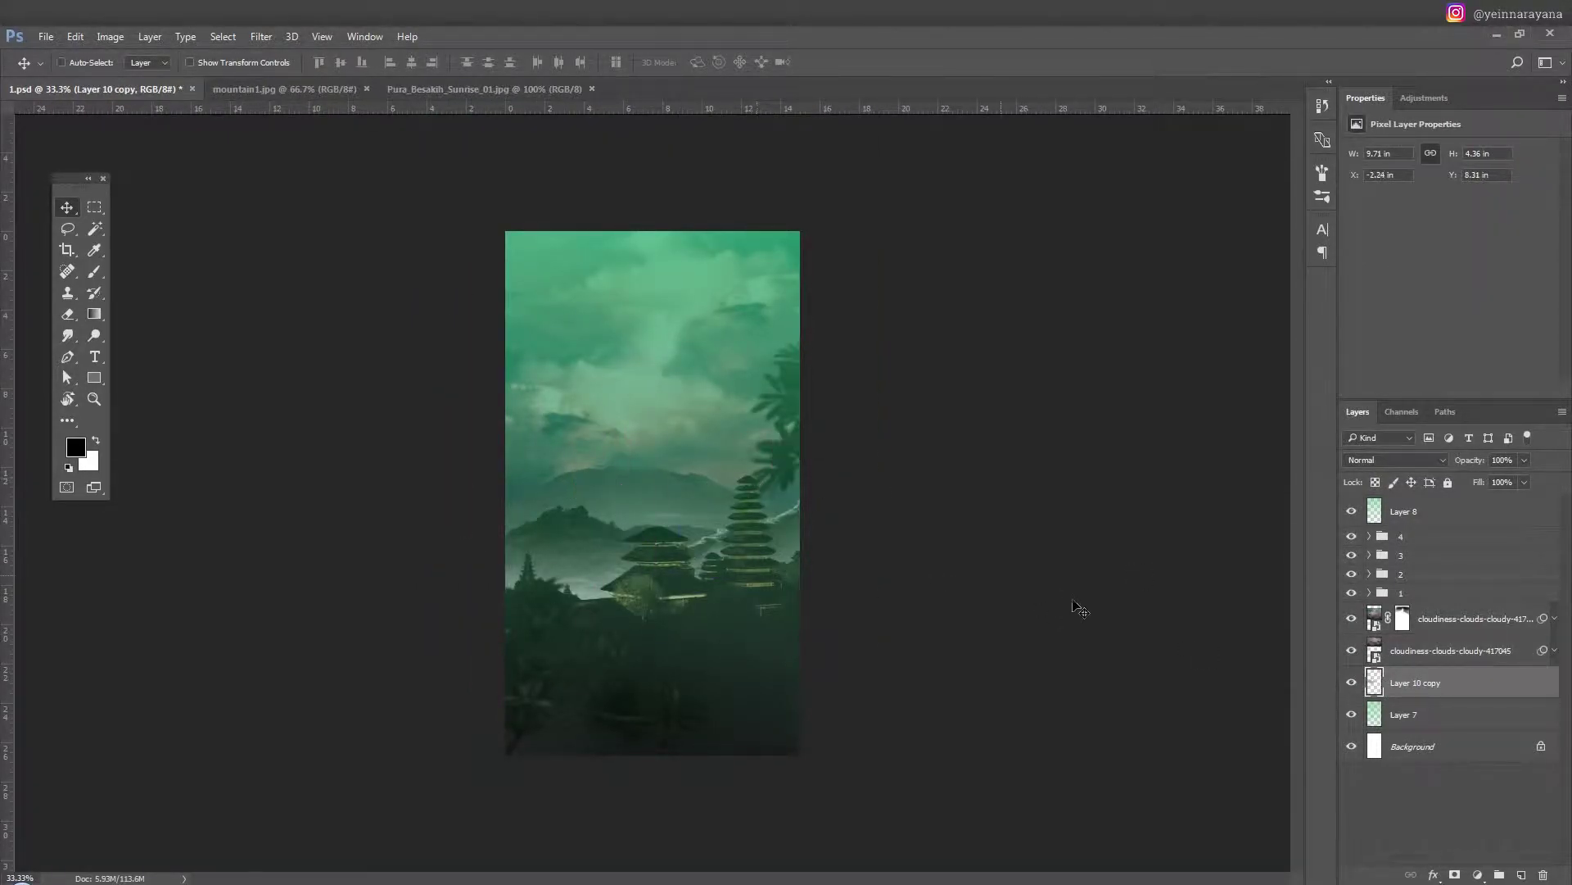
key(Delete)
click(1378, 653)
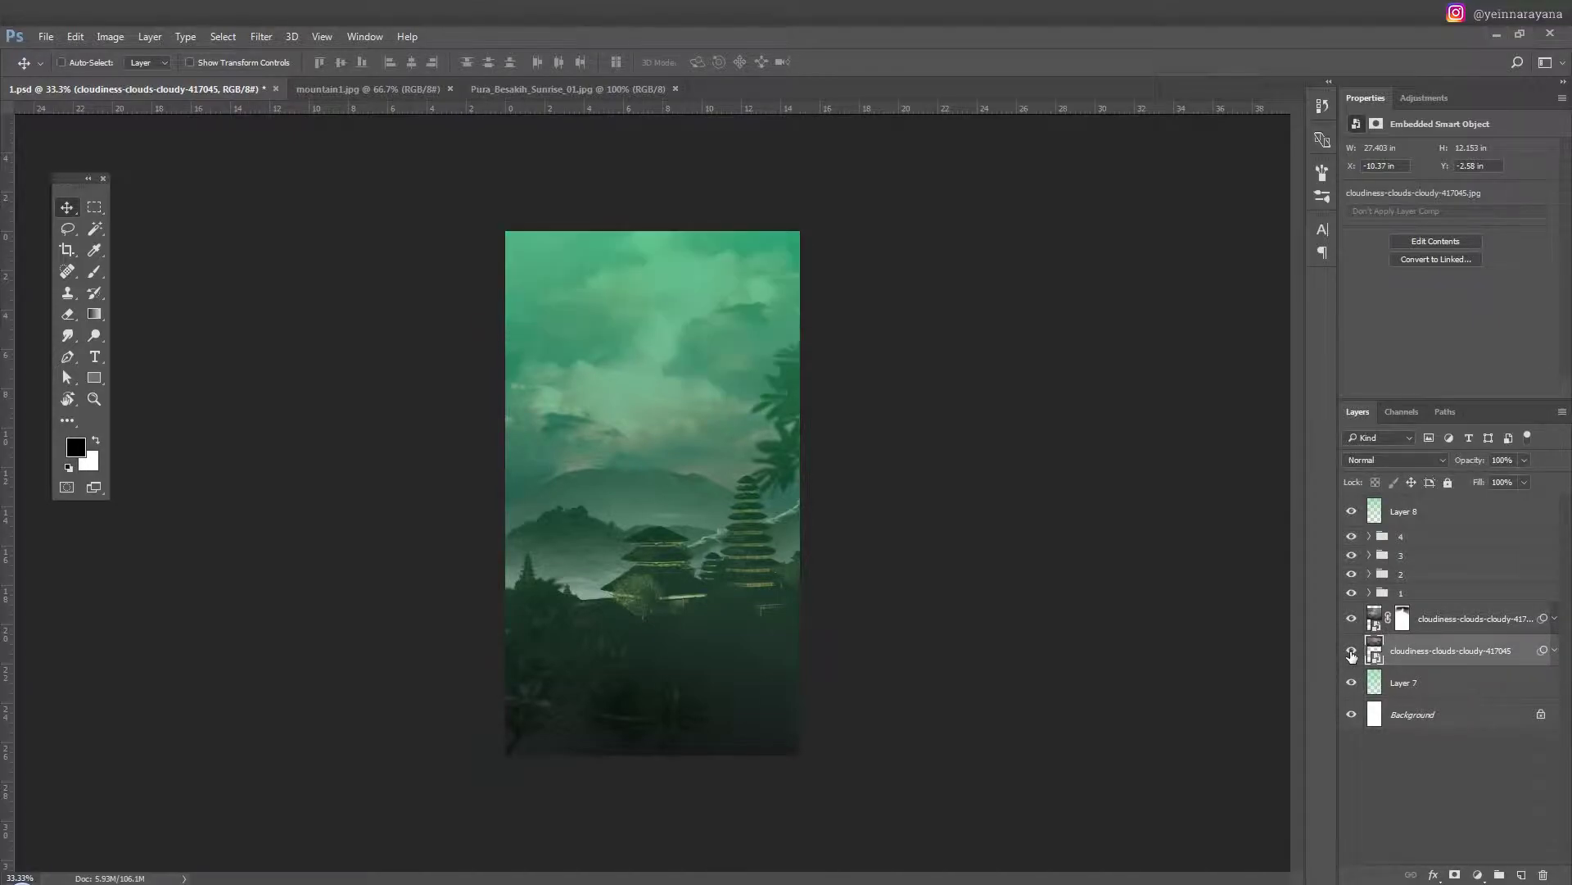
key(ctrl+plus)
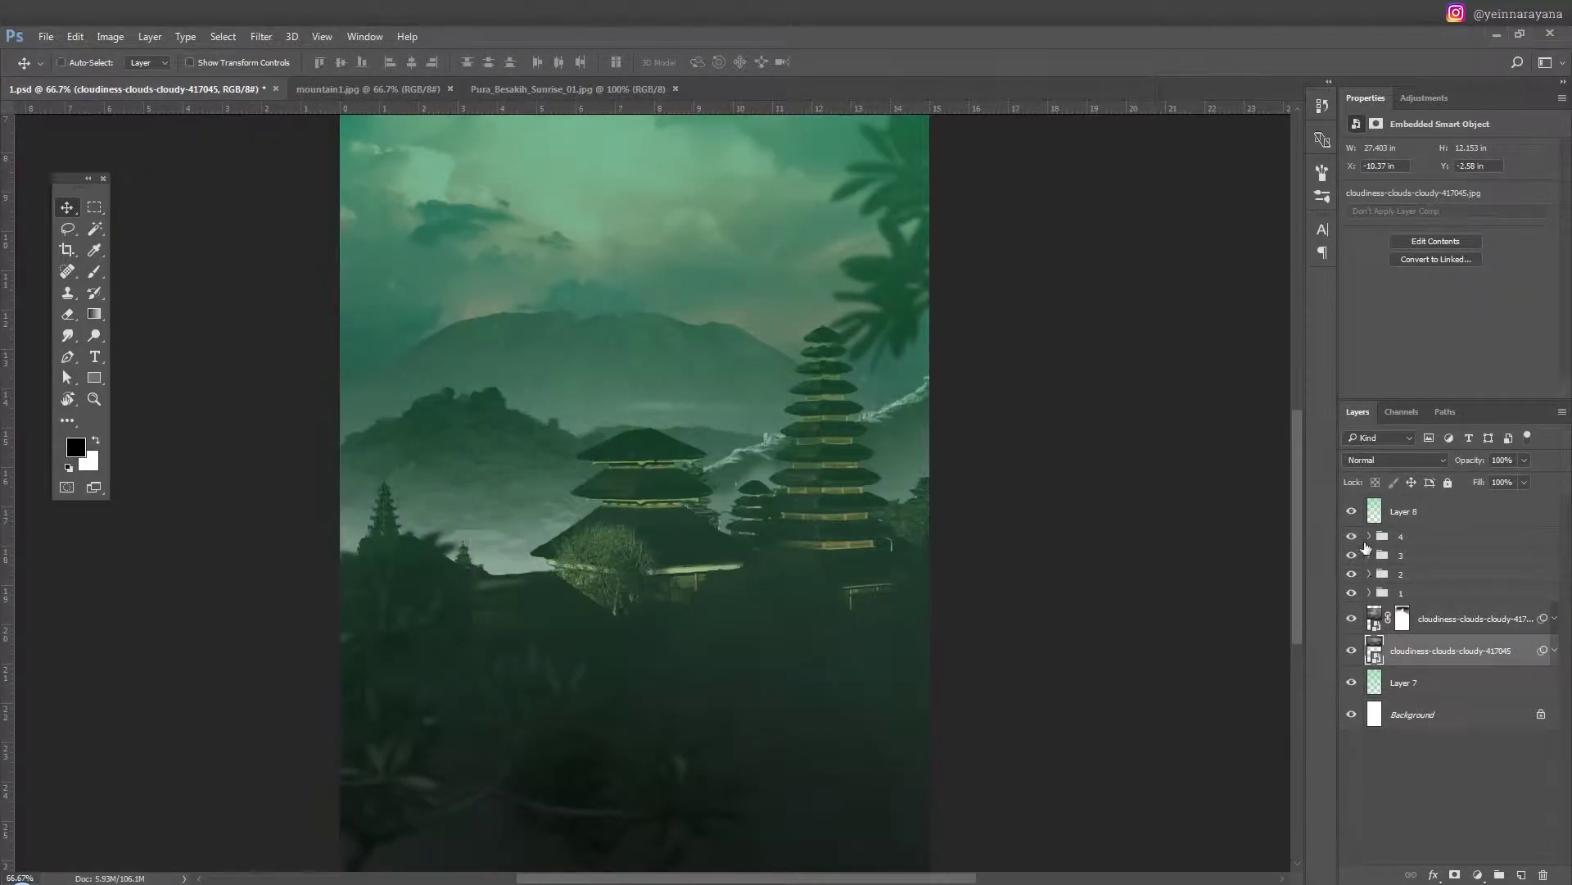
click(1368, 554)
click(1409, 613)
Add a new layer above Layer 3 and set up a very fine white brush.
click(1406, 644)
key(ctrl+shift+n)
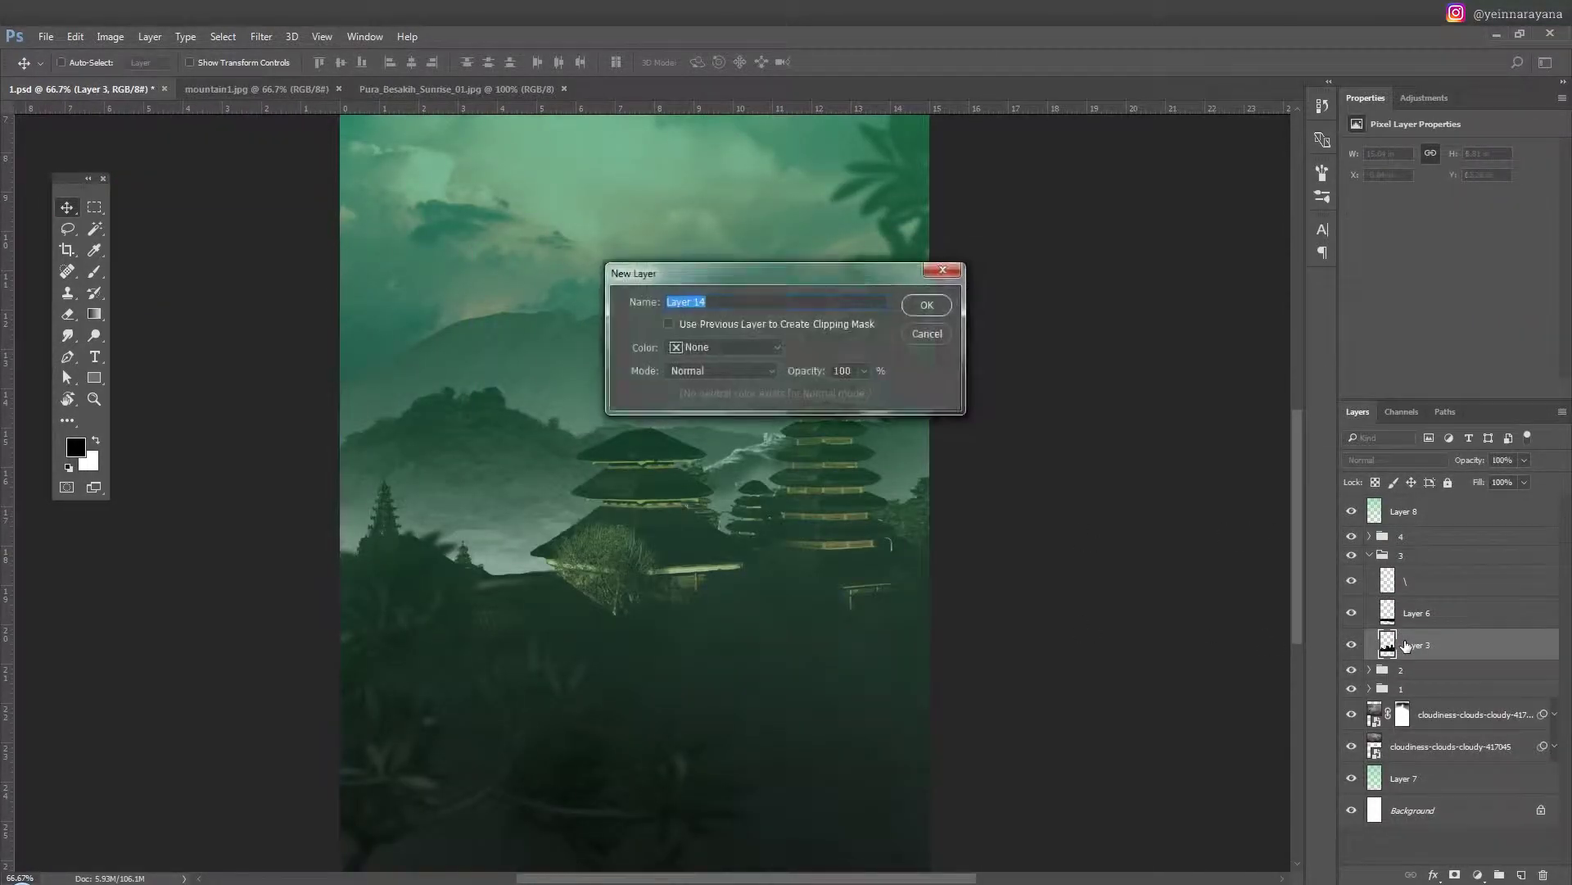
key(Return)
key(b)
key(x)
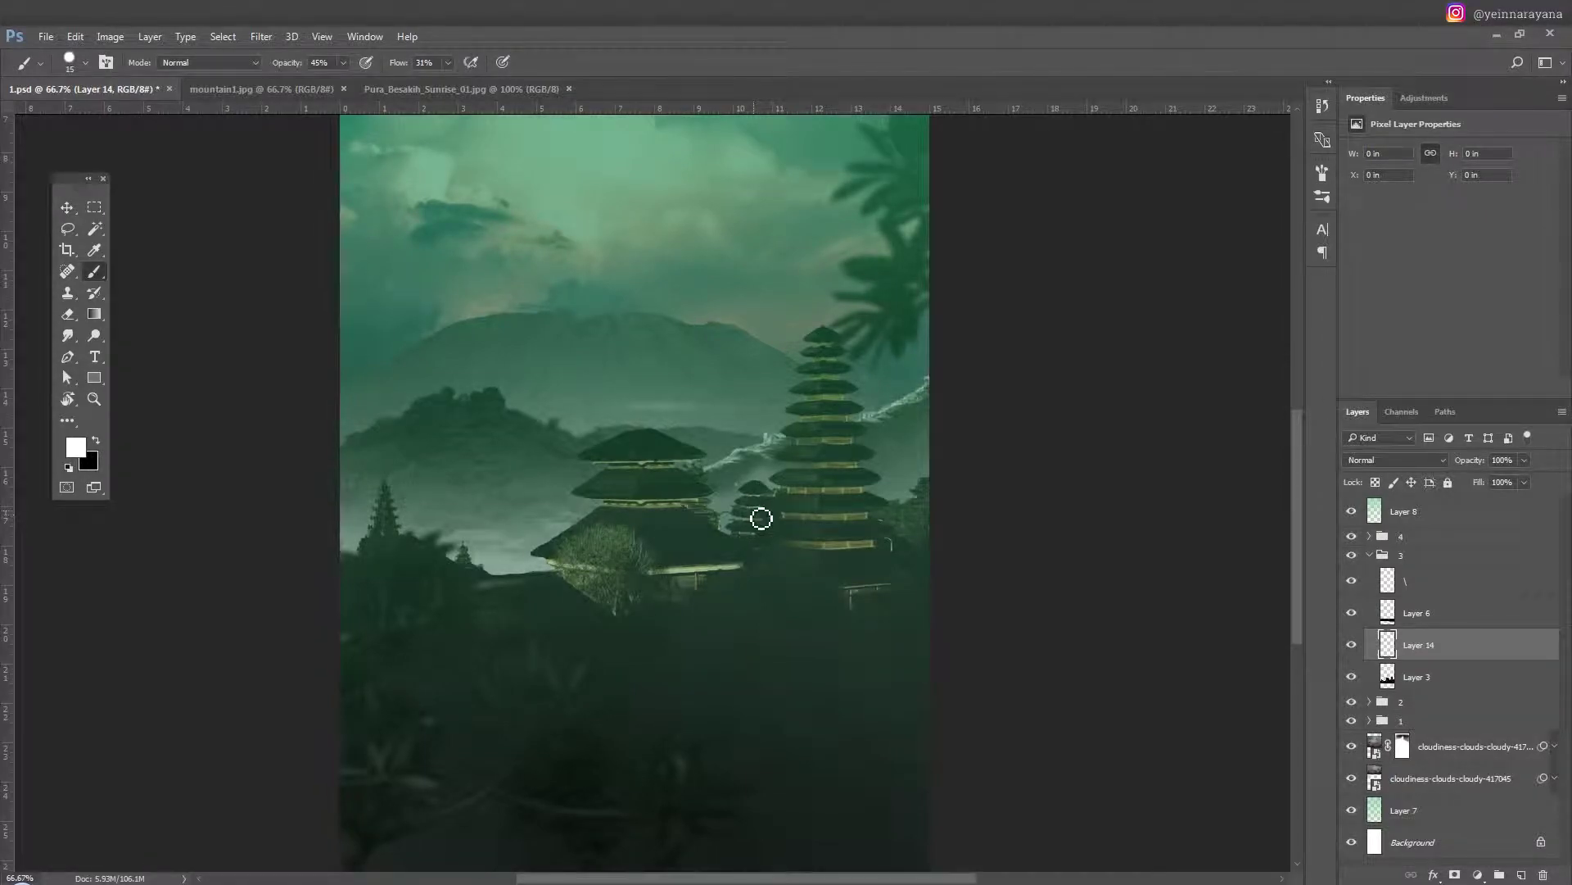
scroll(765, 508, up, 3)
key(bracketleft)
key(bracketleft)
key(bracketleft)
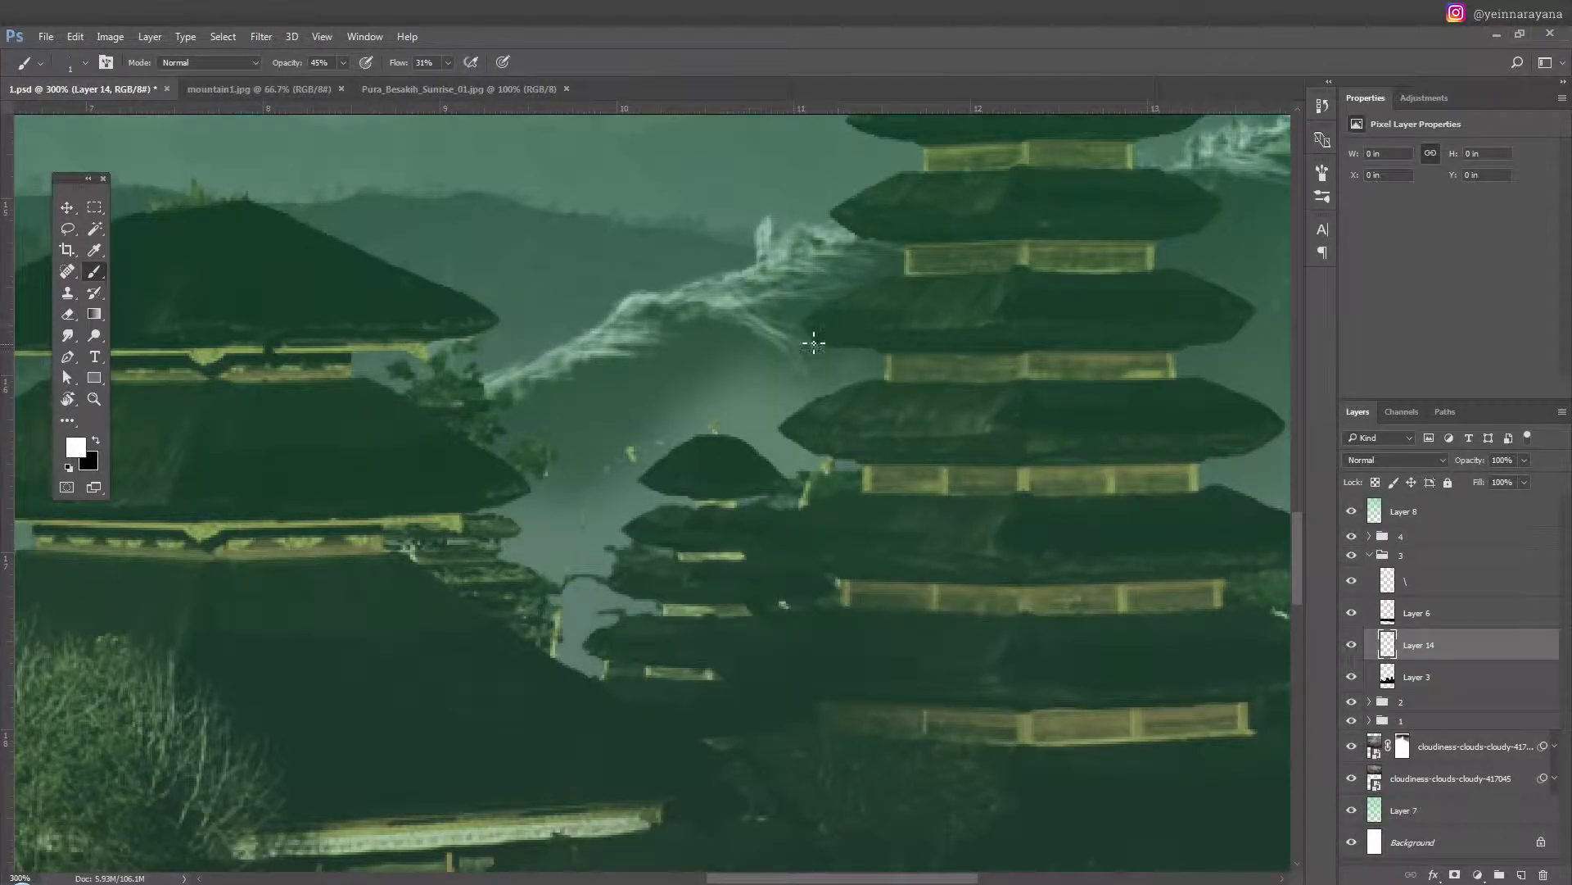
drag(652, 480, 653, 469)
key(e)
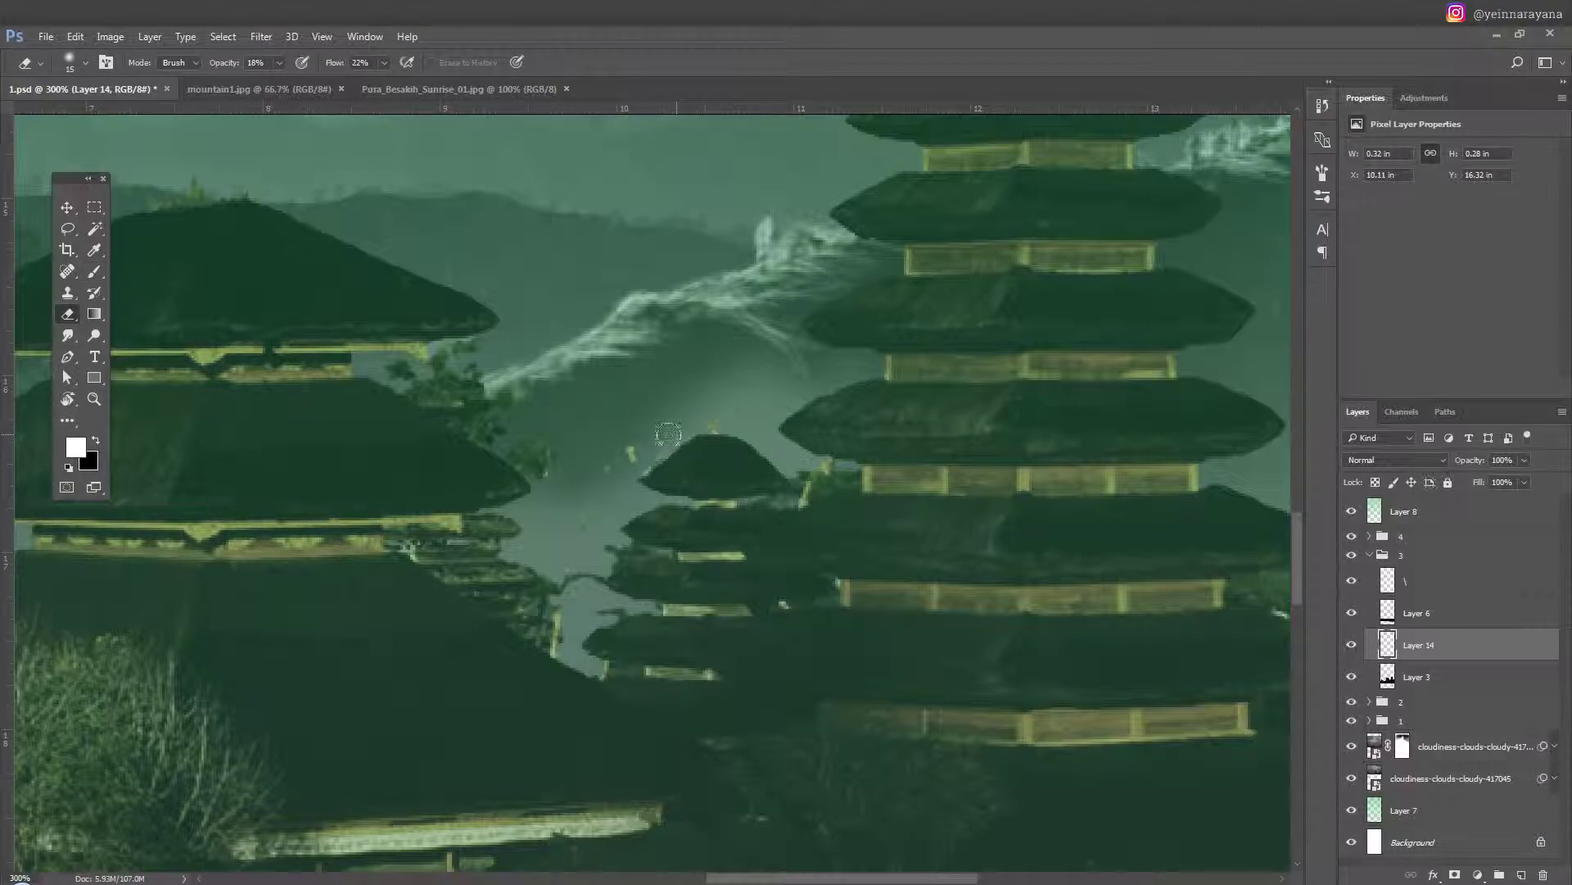
key(b)
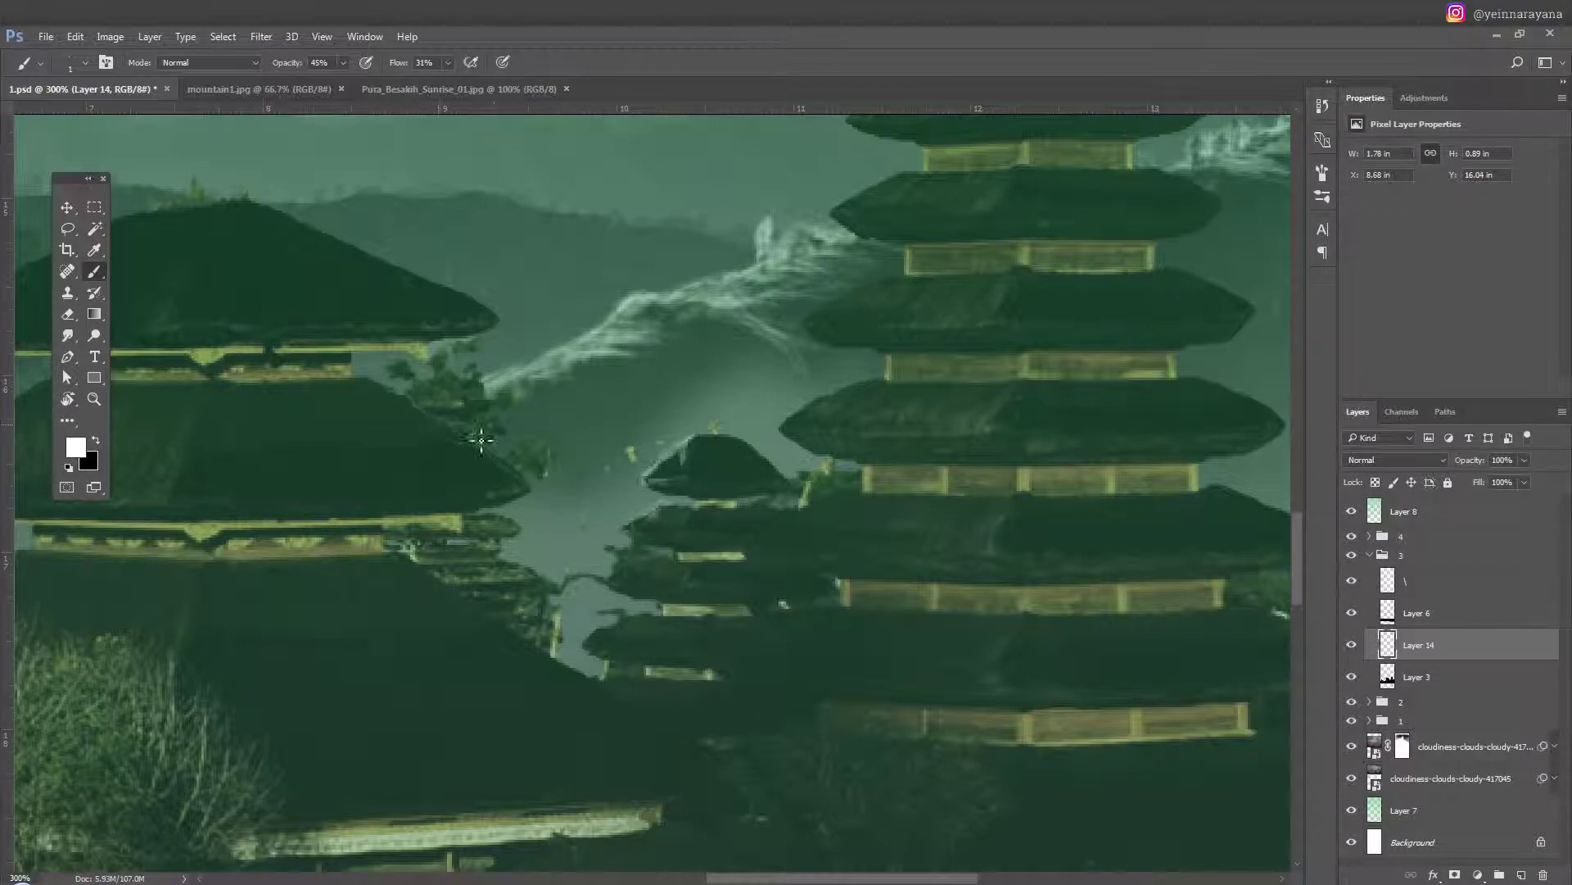
Paint faint white highlights along the left pagoda's top, middle and lower roof edges.
scroll(497, 333, left, 5)
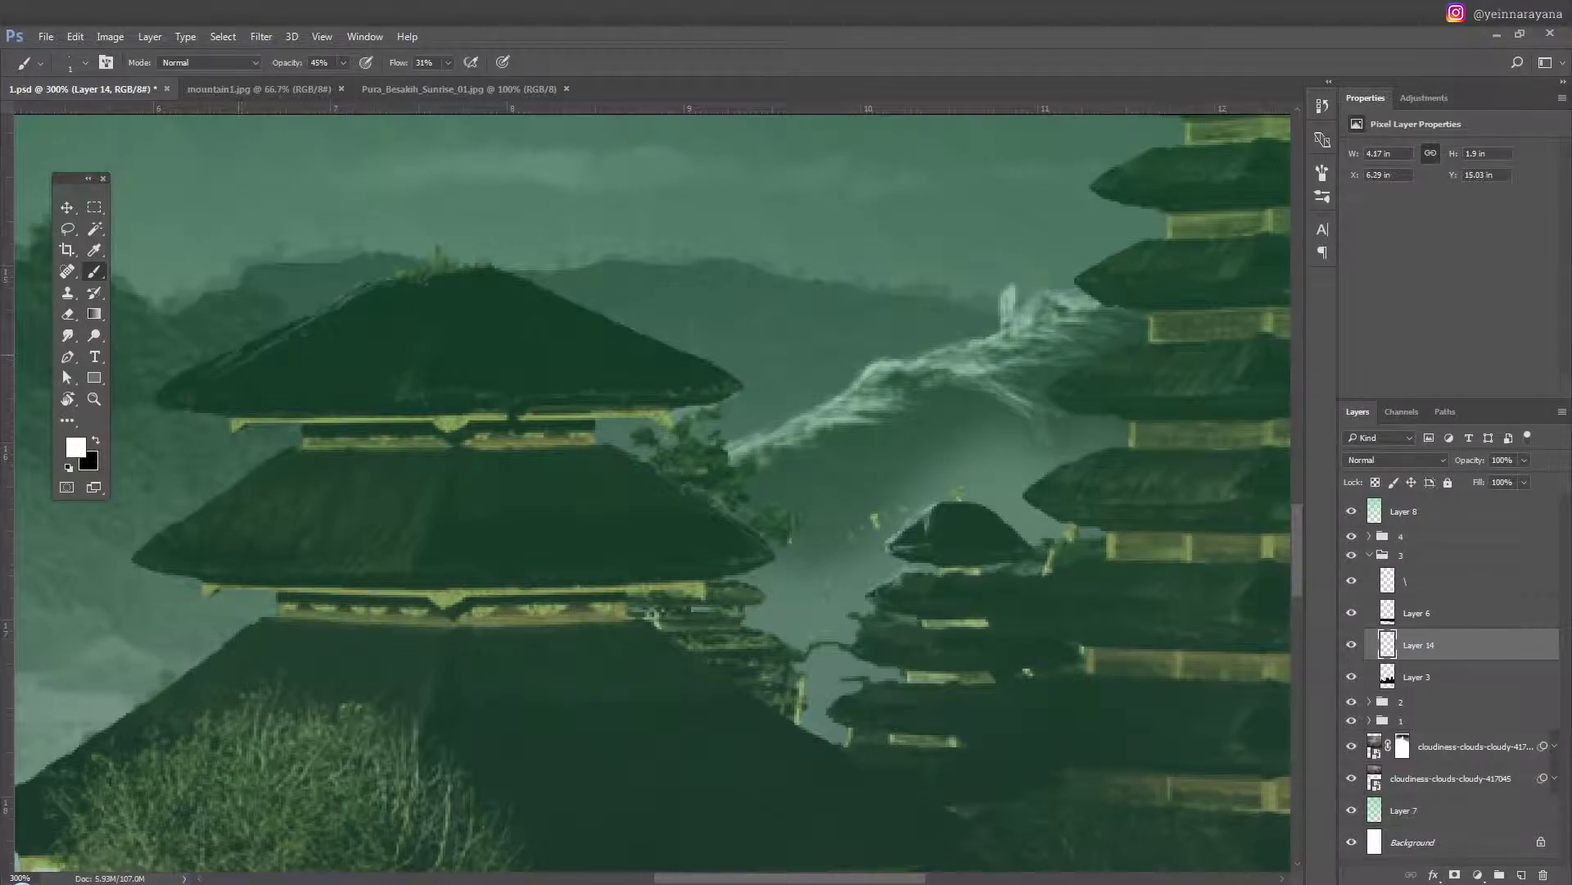
drag(239, 365, 760, 502)
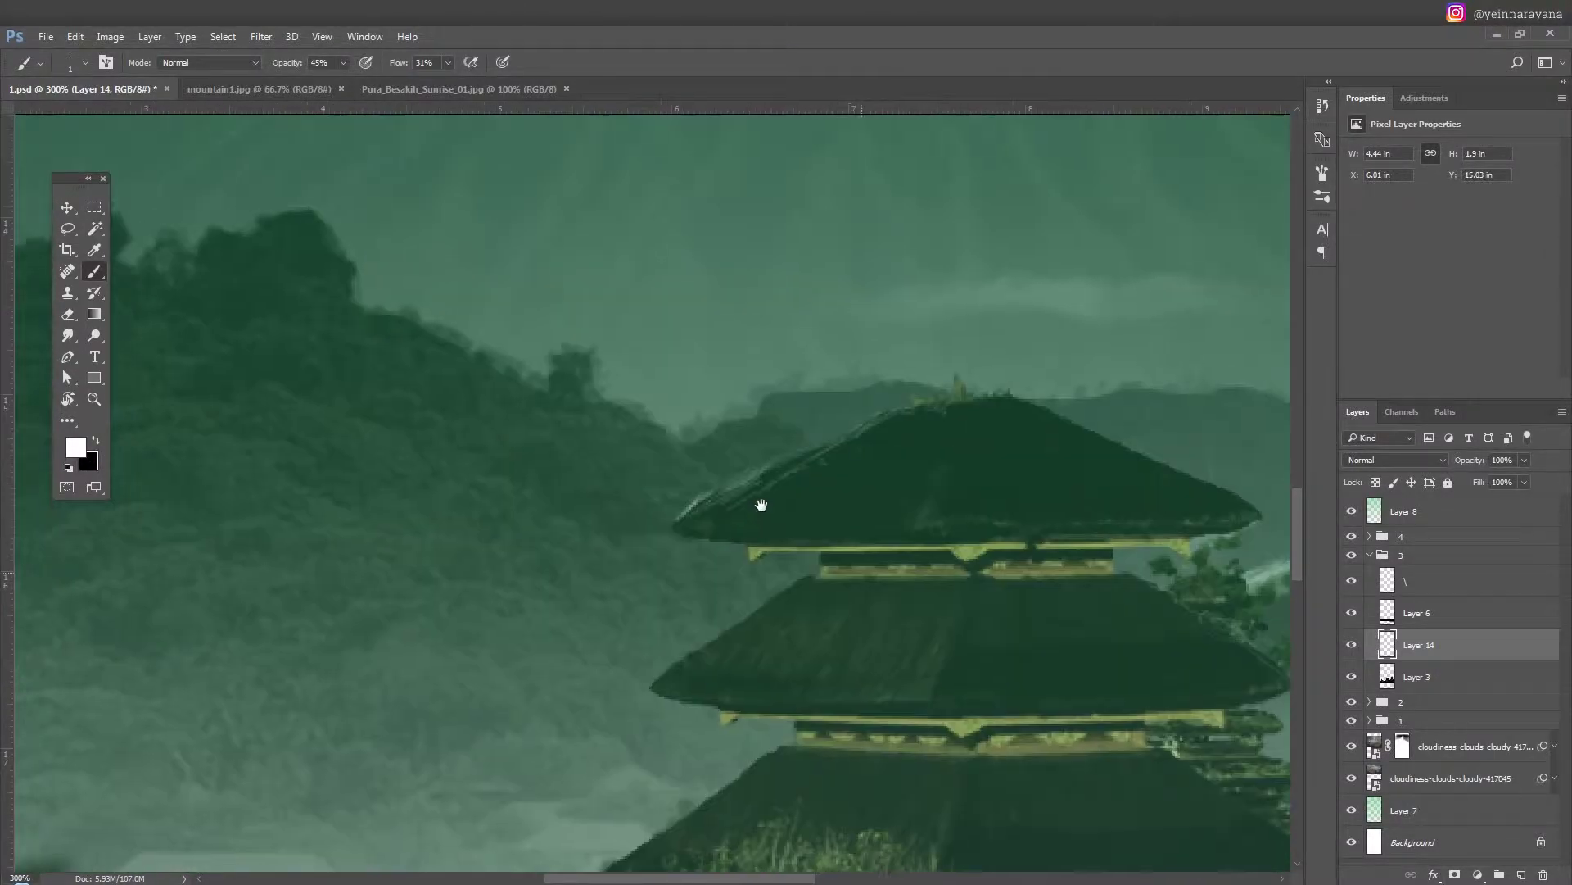
drag(746, 442, 876, 568)
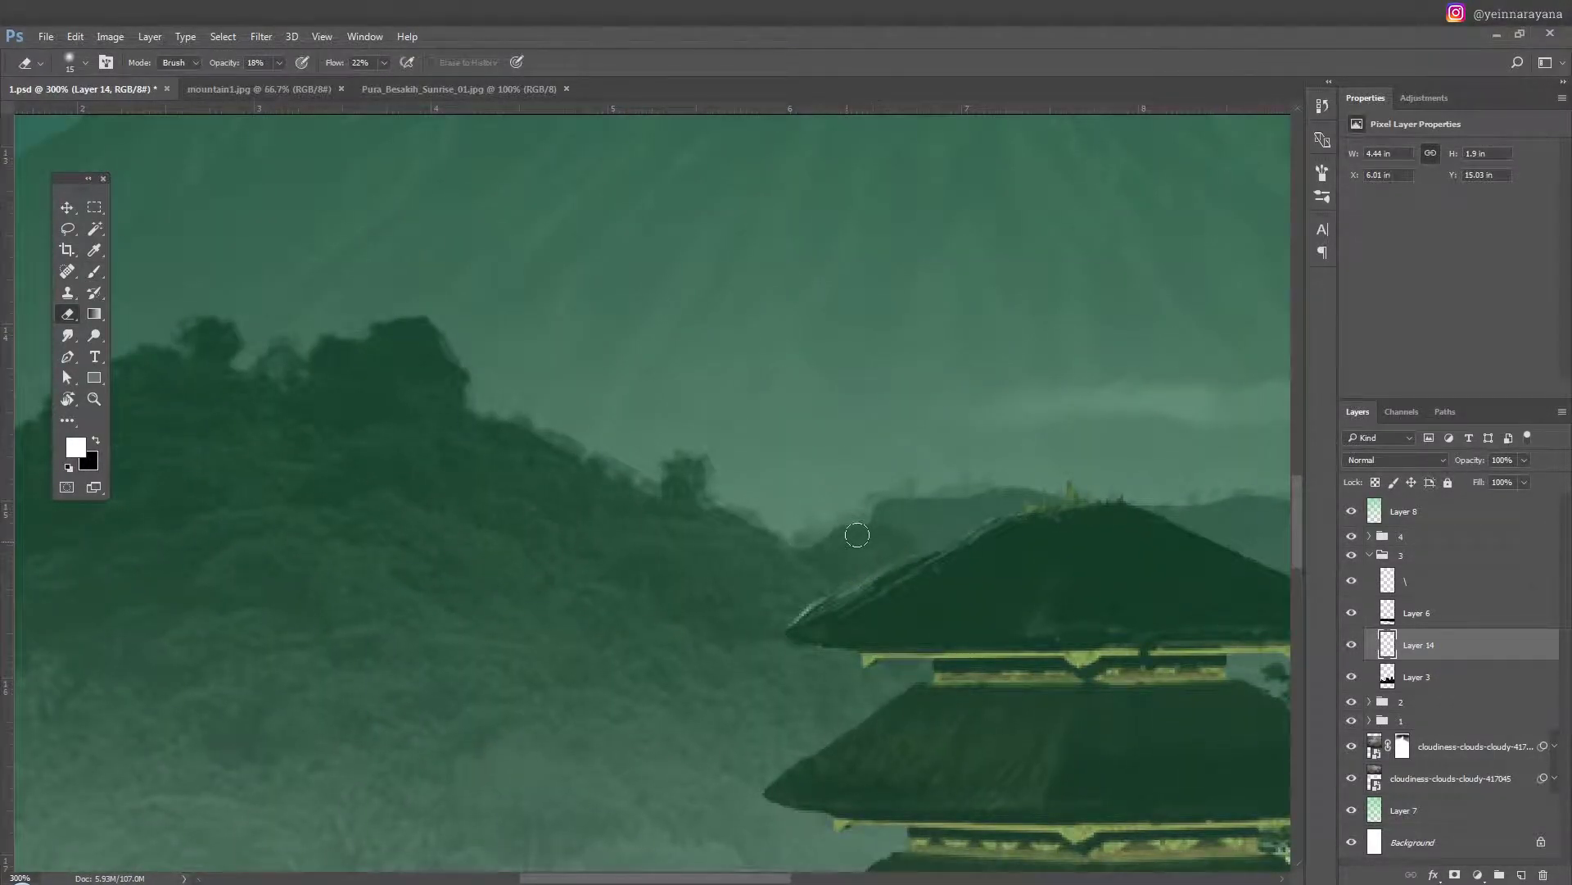
drag(798, 627, 1029, 525)
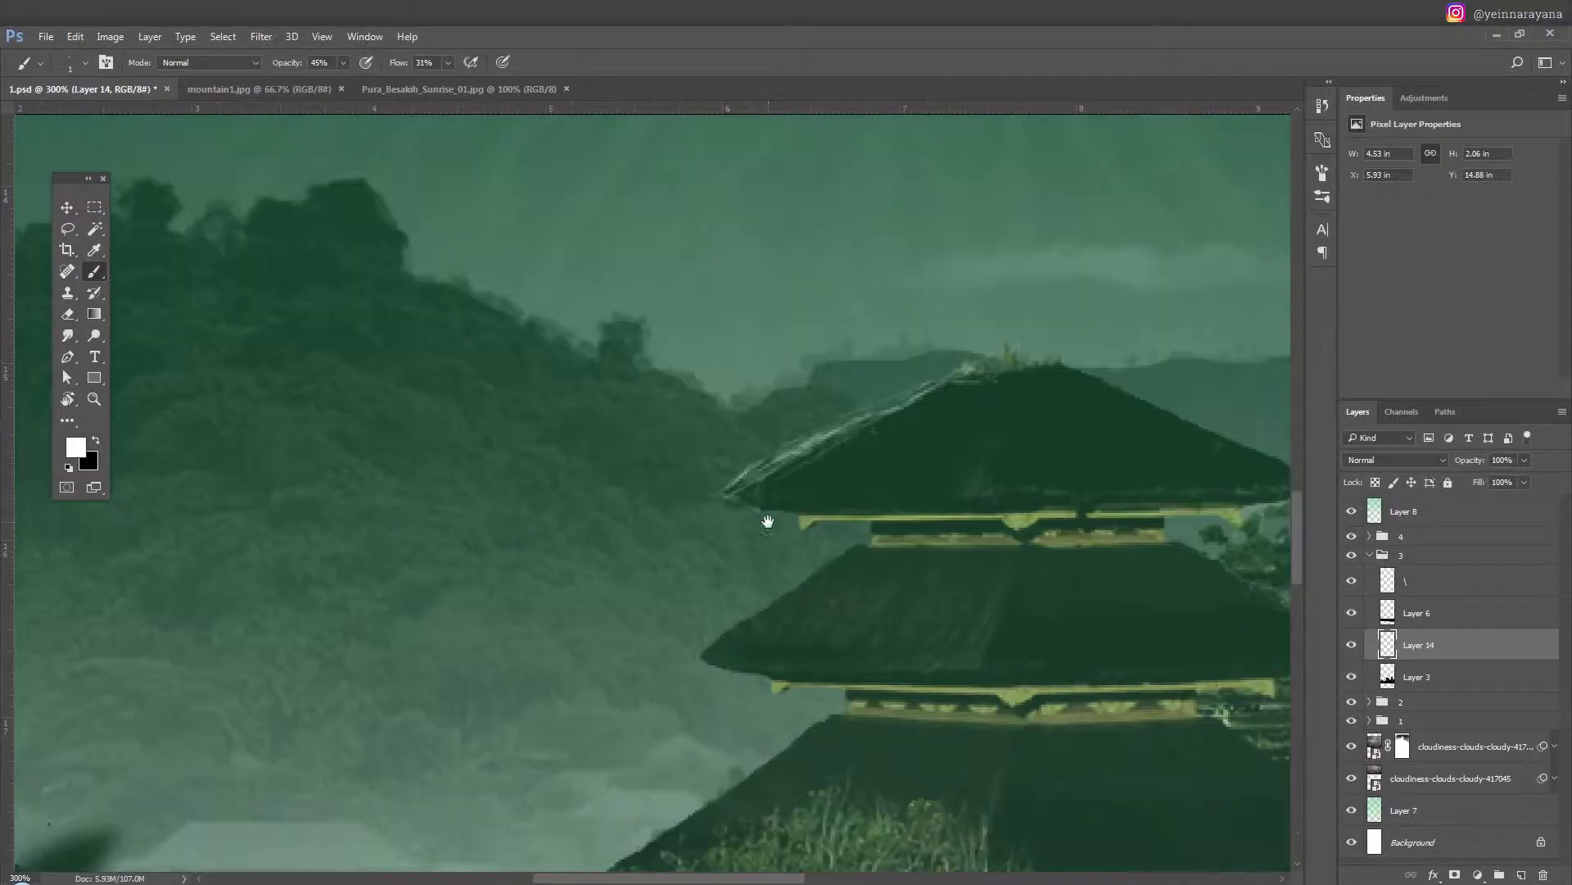
drag(800, 636, 765, 519)
drag(719, 654, 754, 633)
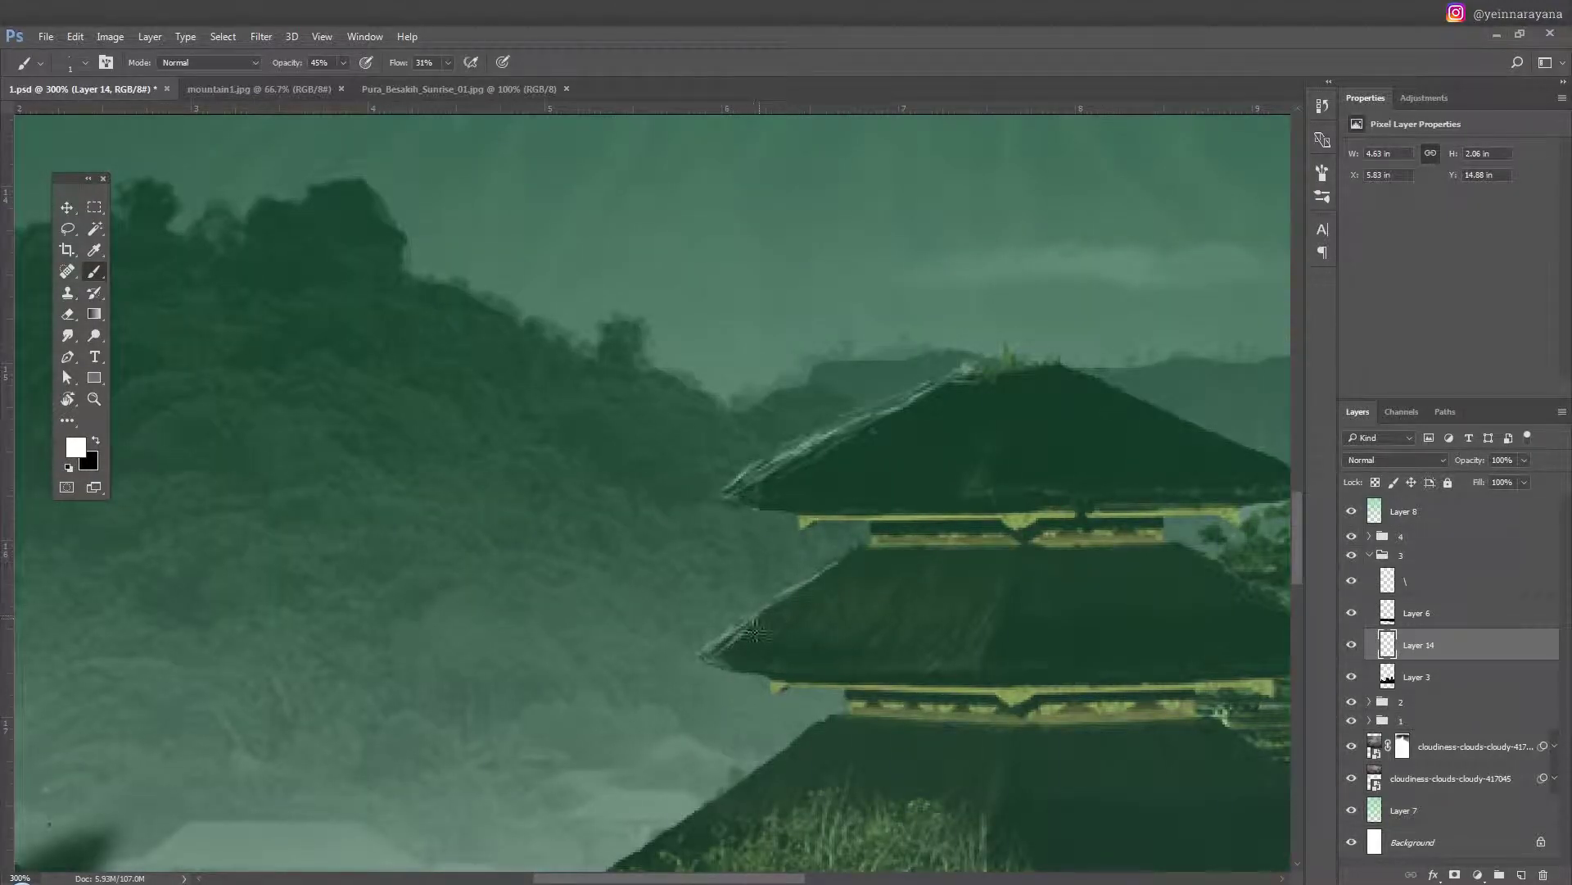
drag(822, 594, 864, 553)
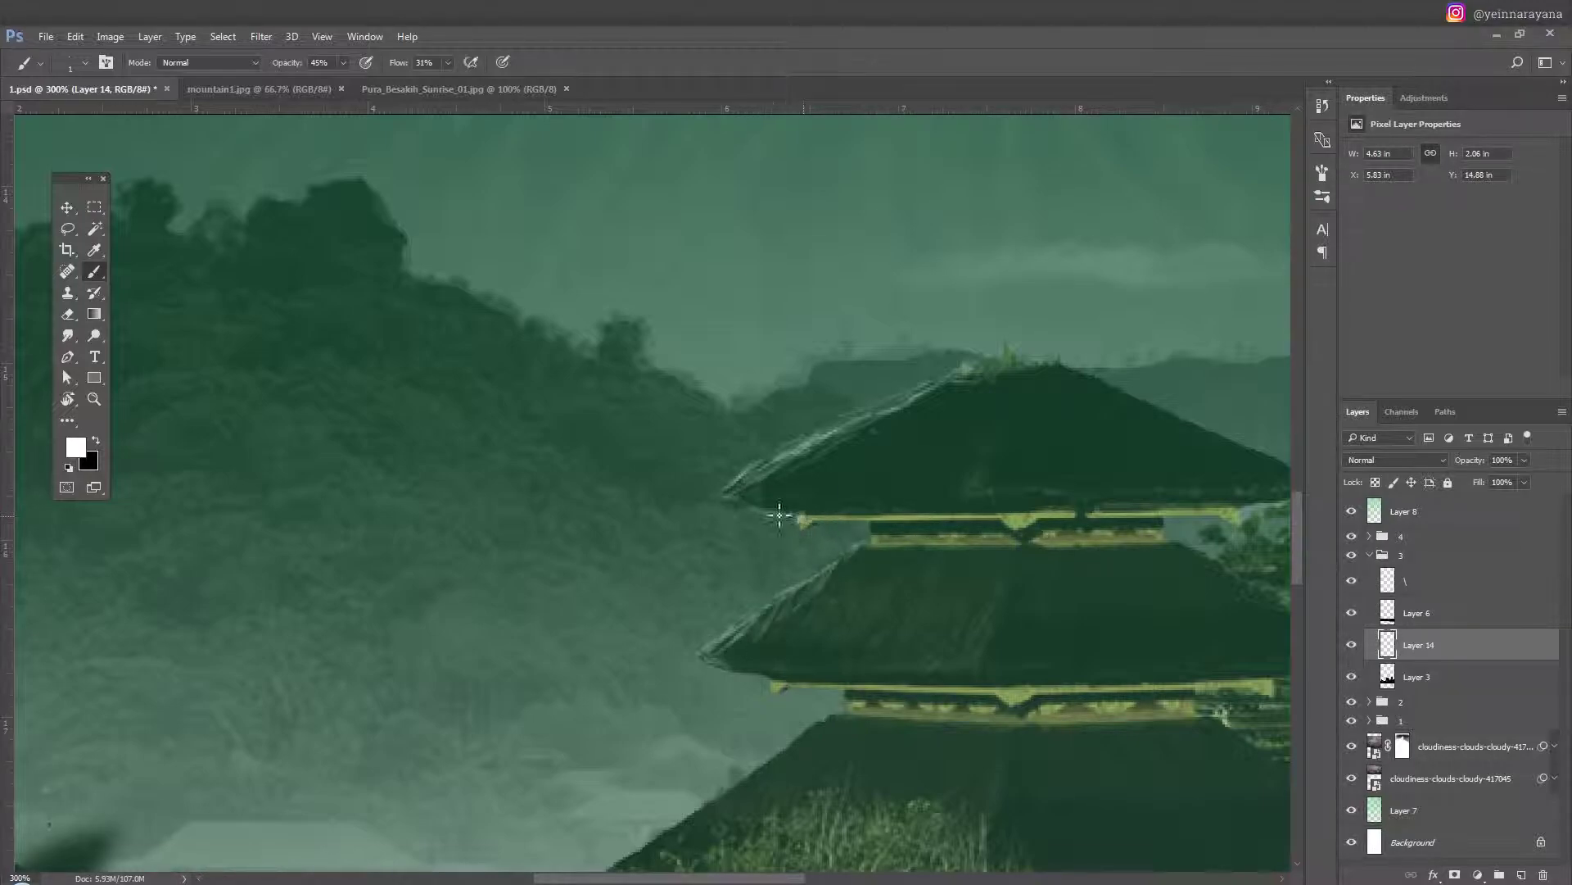
drag(850, 433, 827, 509)
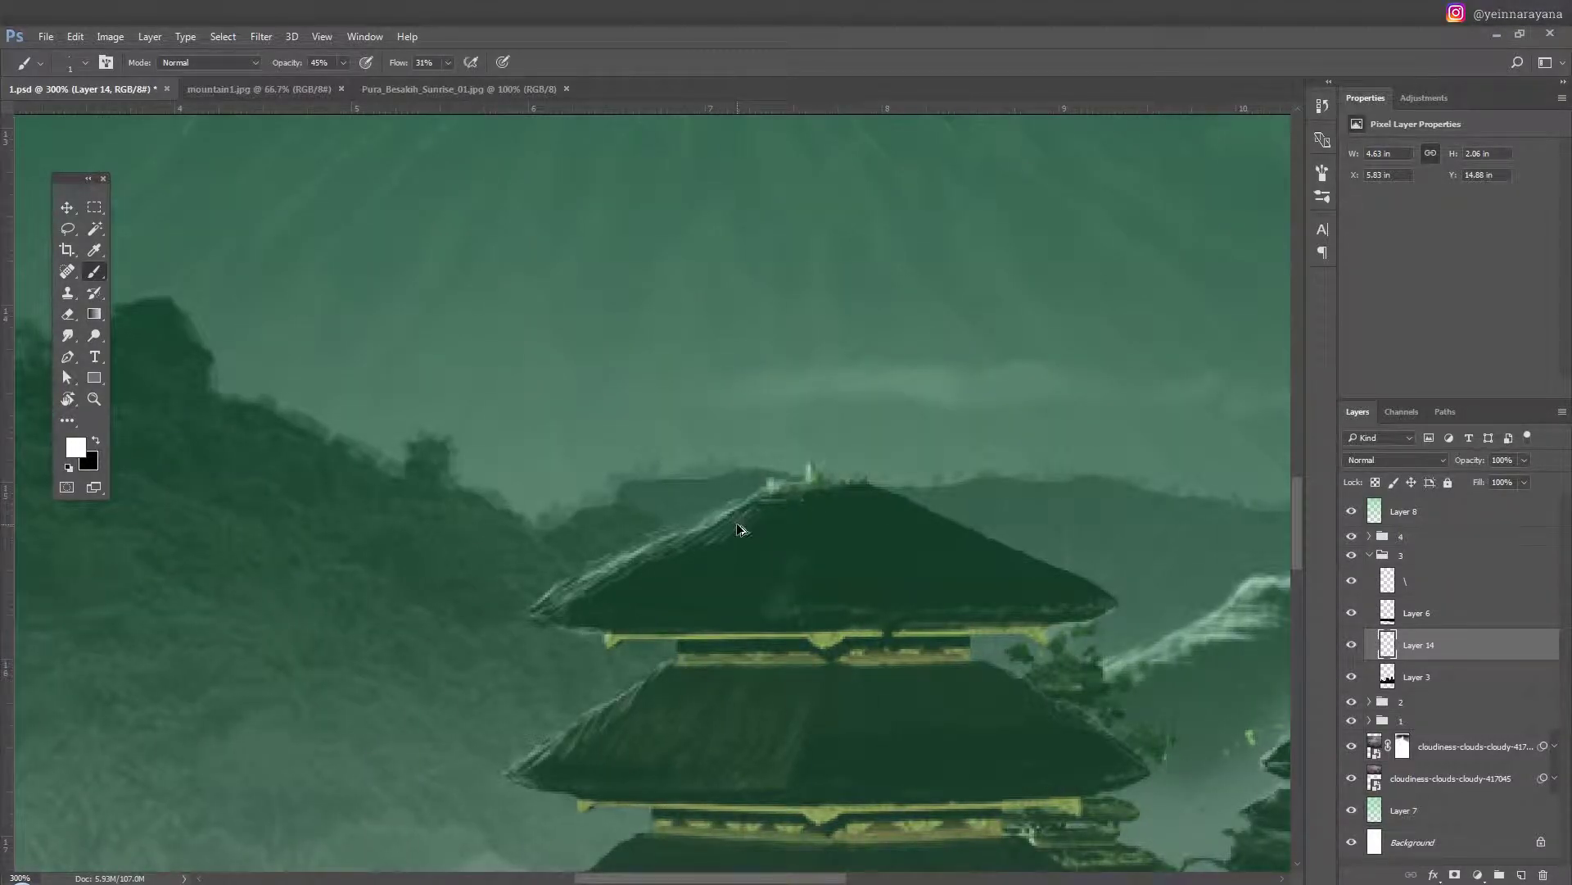
key(ctrl+0)
scroll(660, 678, up, 3)
scroll(762, 598, up, 1)
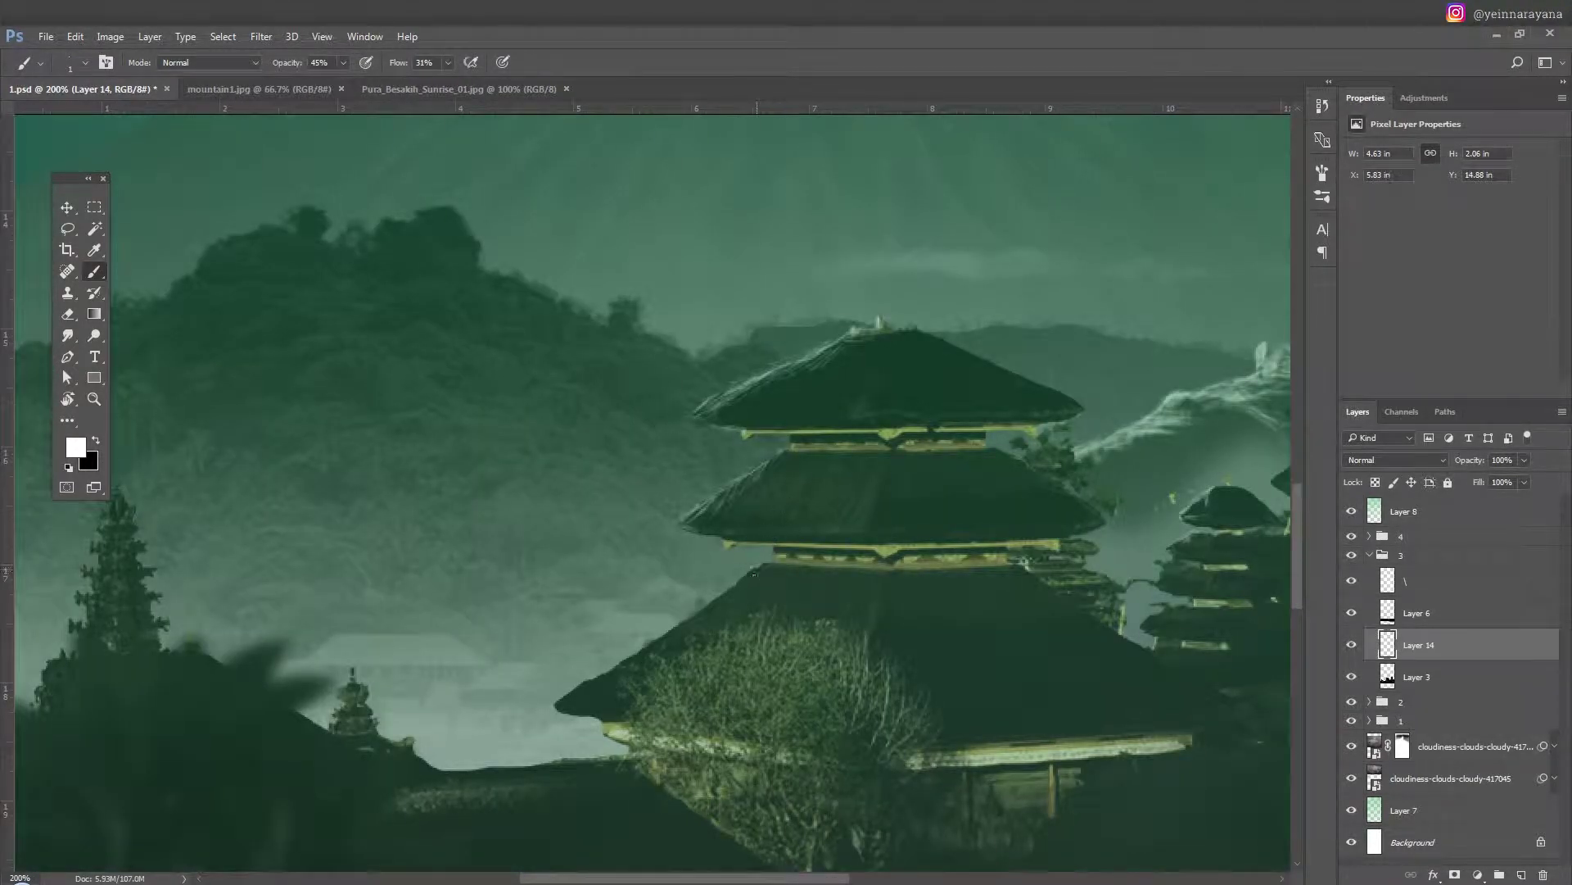
Highlight the bottom roof's left edge, then soften the strokes with the eraser.
drag(663, 644, 573, 711)
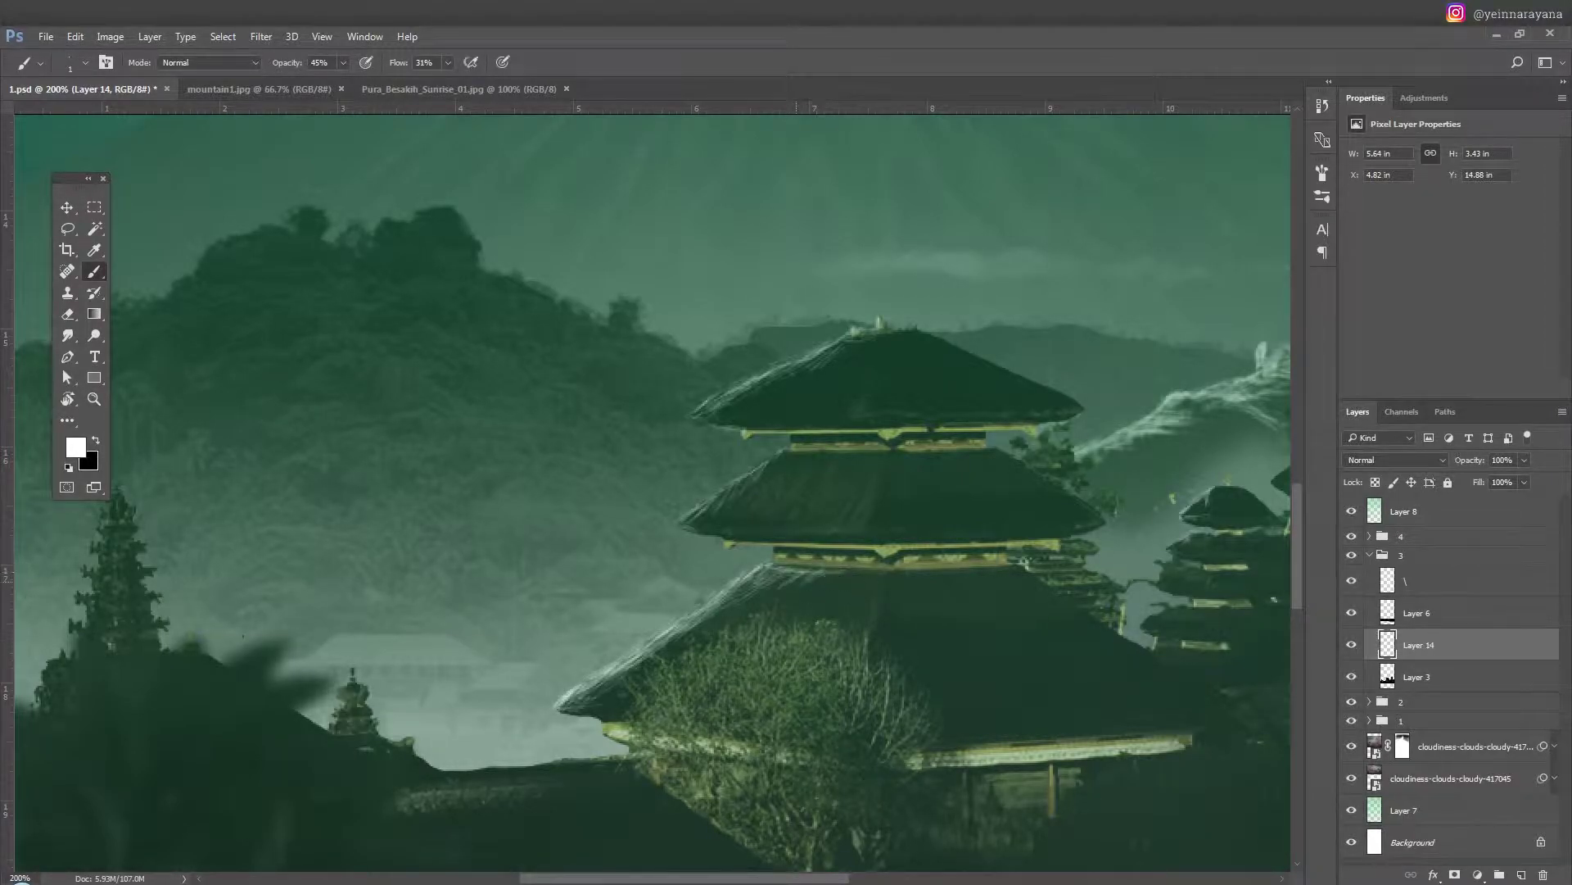
key(ctrl+minus)
key(ctrl+minus)
key(ctrl+minus)
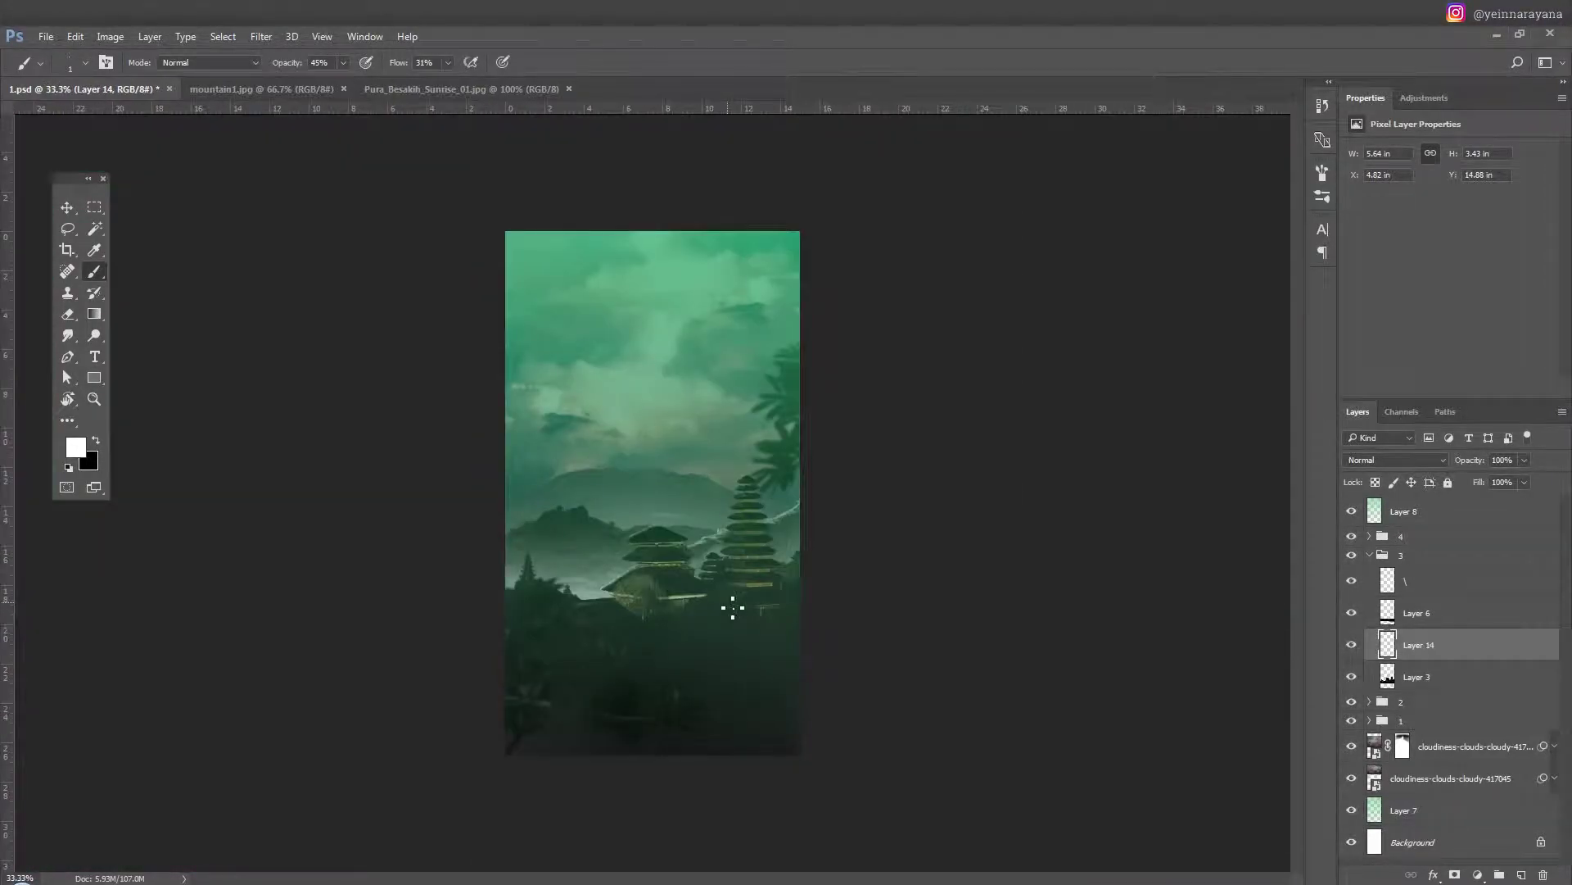
key(ctrl+plus)
key(ctrl+plus)
key(ctrl+plus)
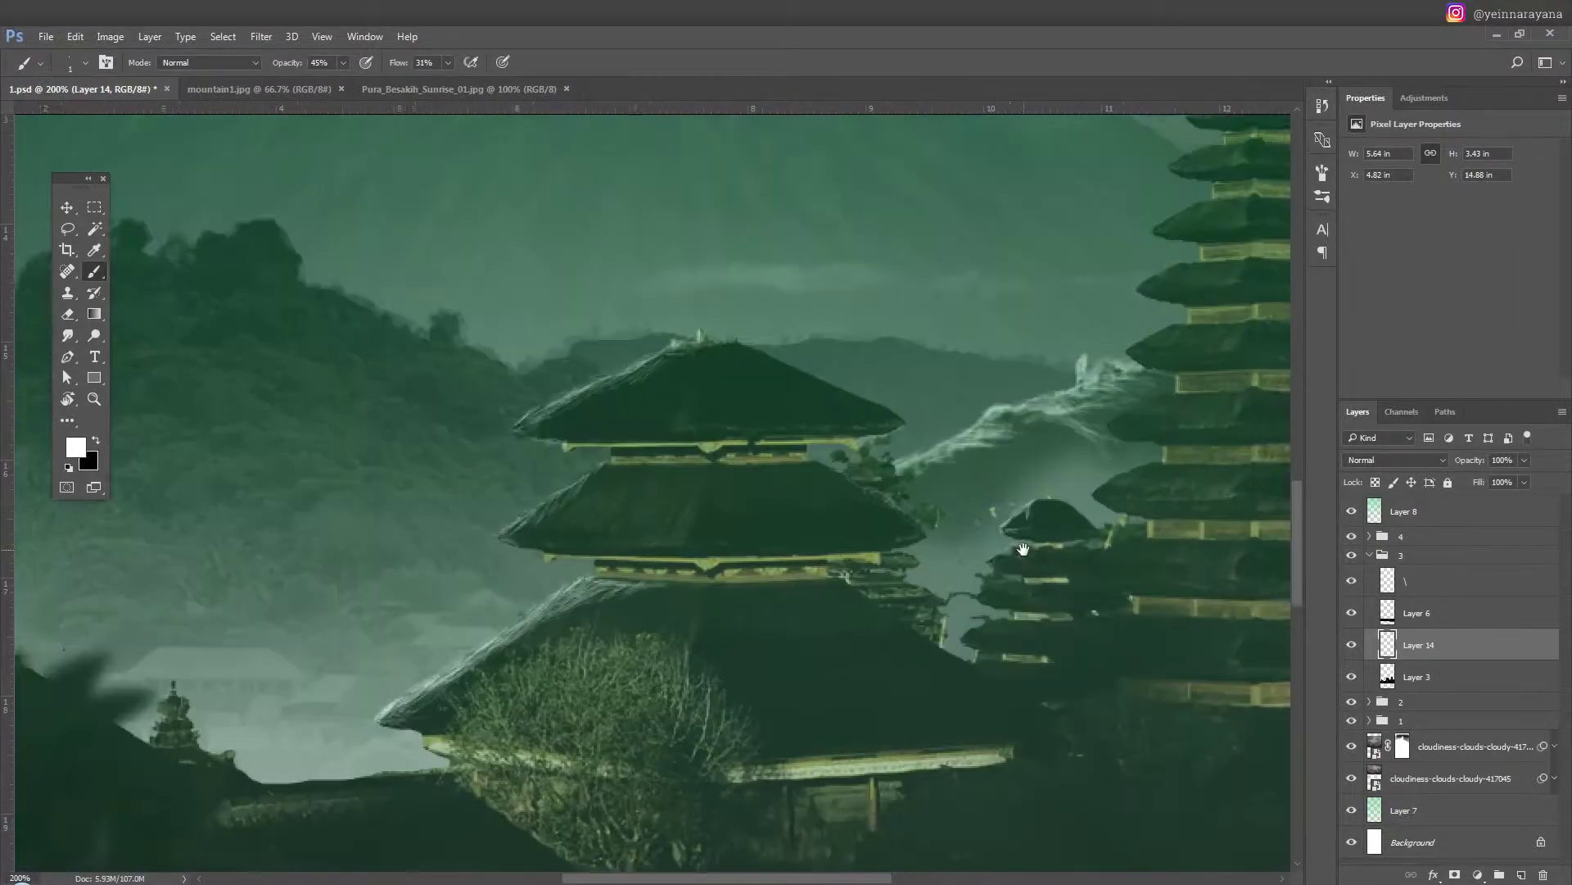
key(ctrl+plus)
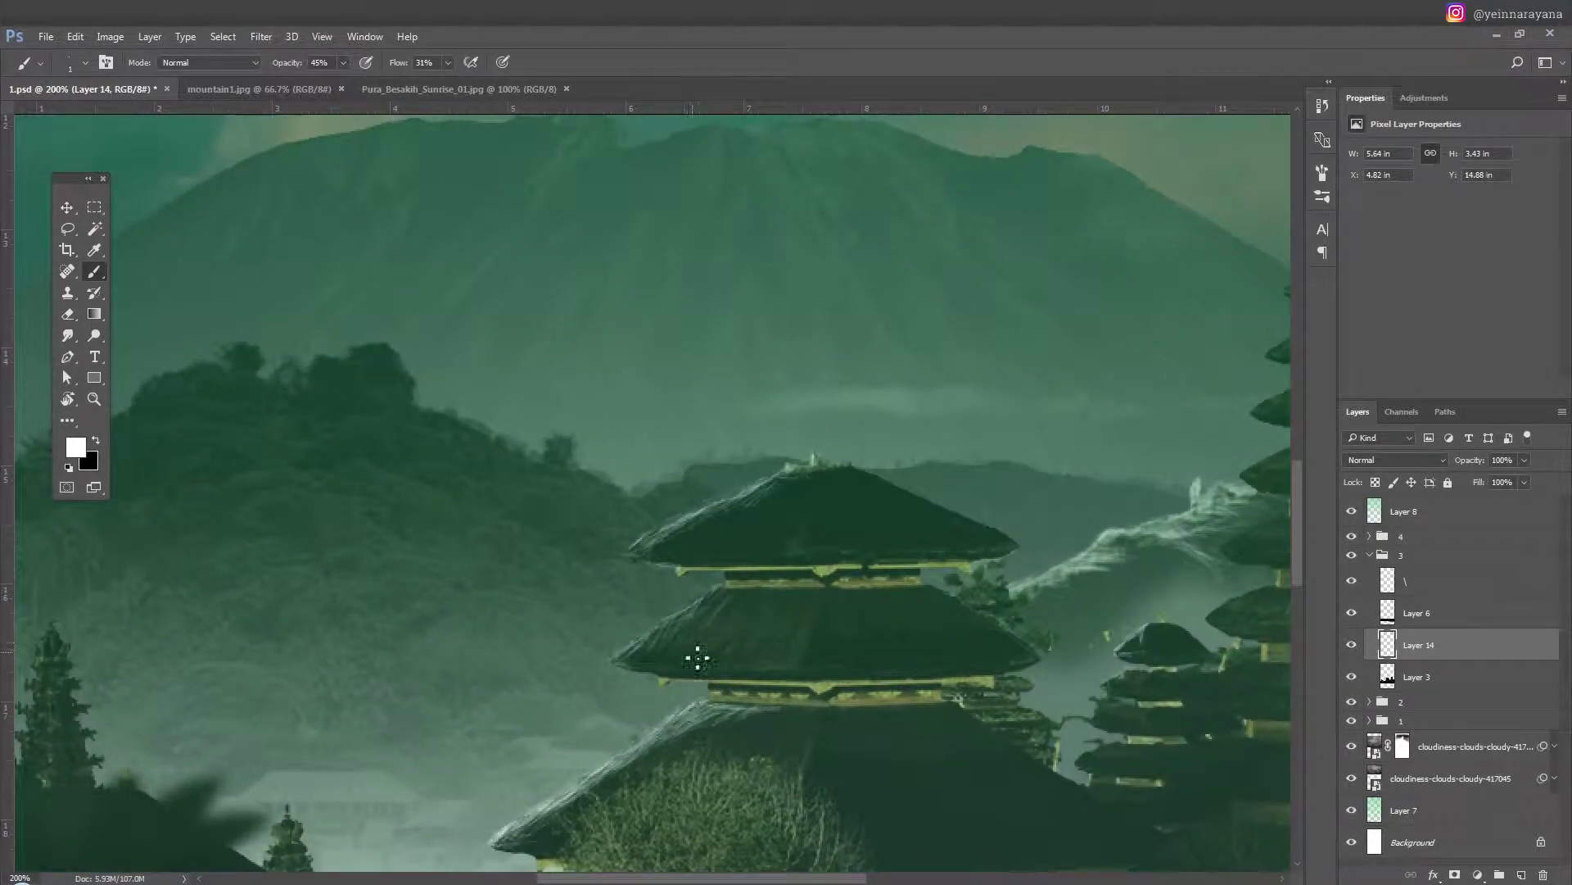
key(e)
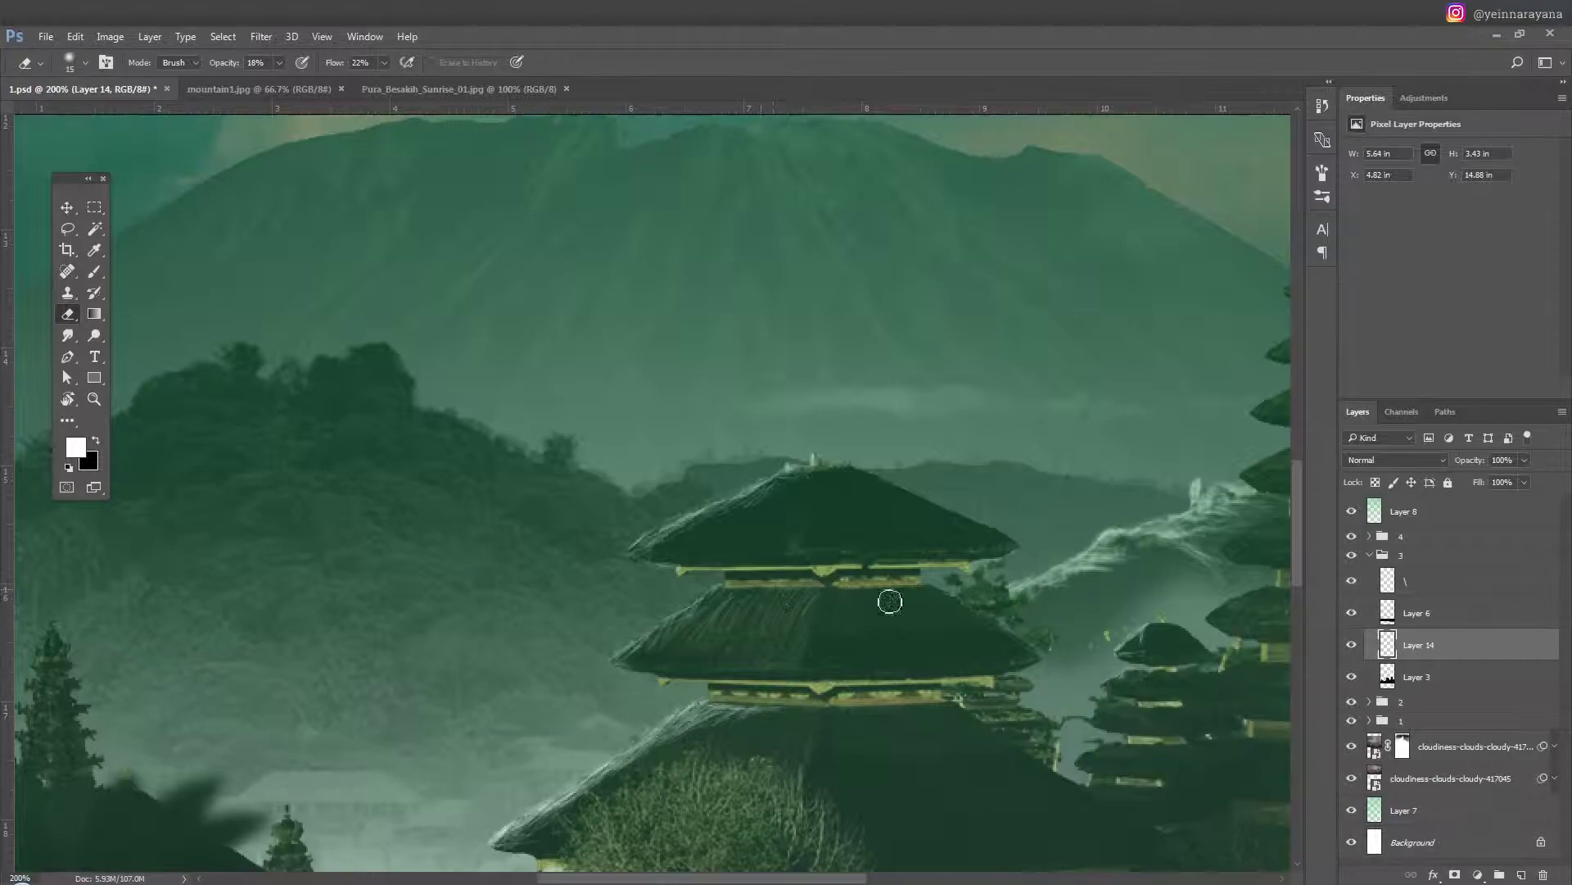
key(ctrl+minus)
key(ctrl+minus)
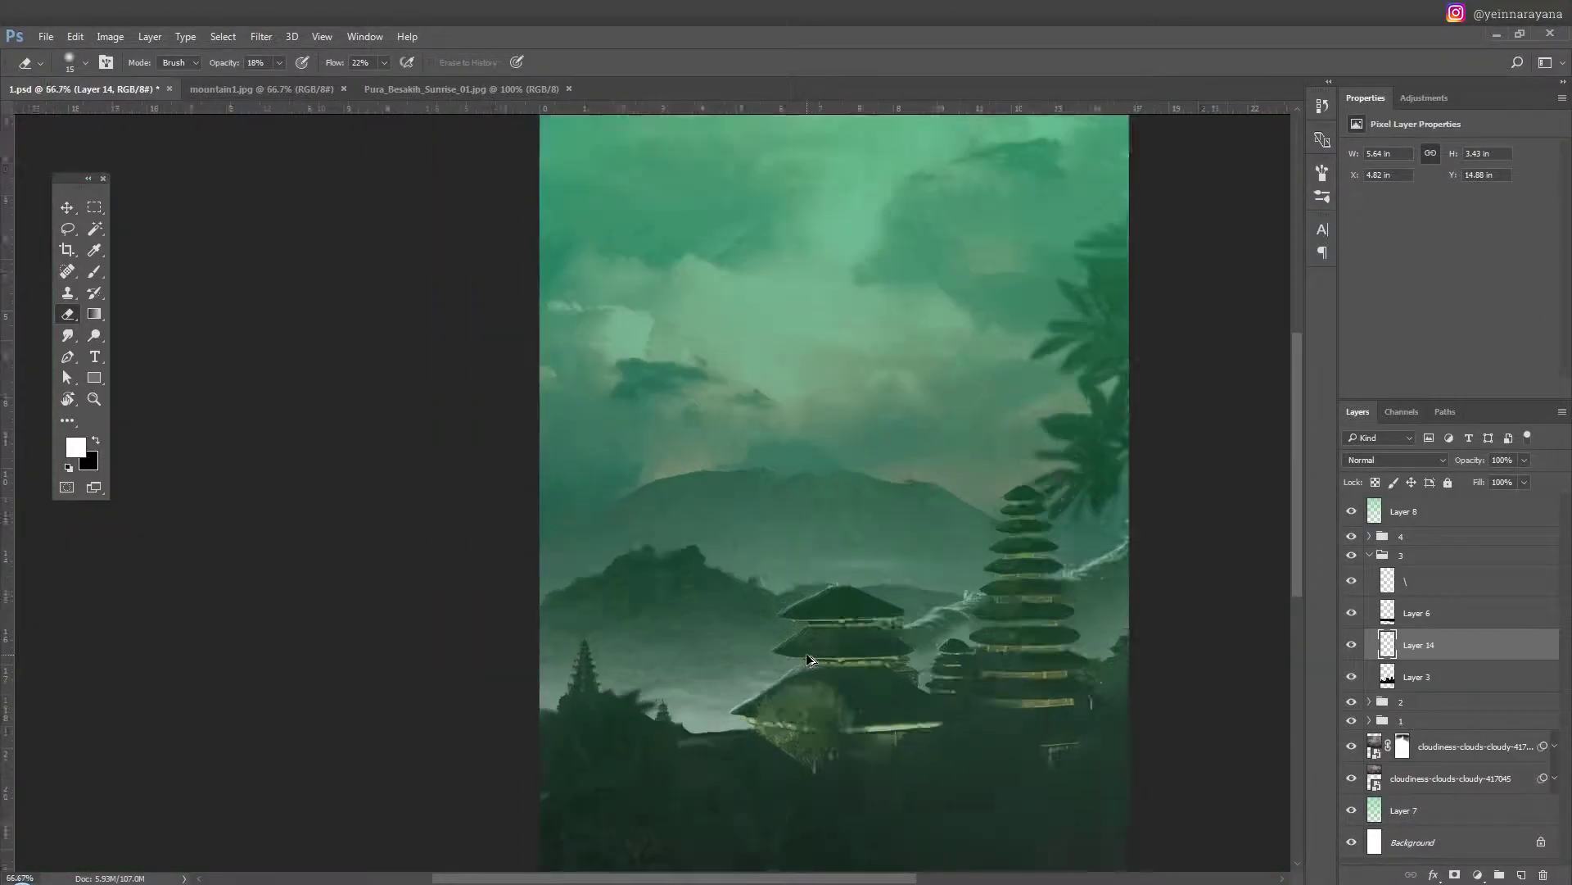
key(ctrl+plus)
key(b)
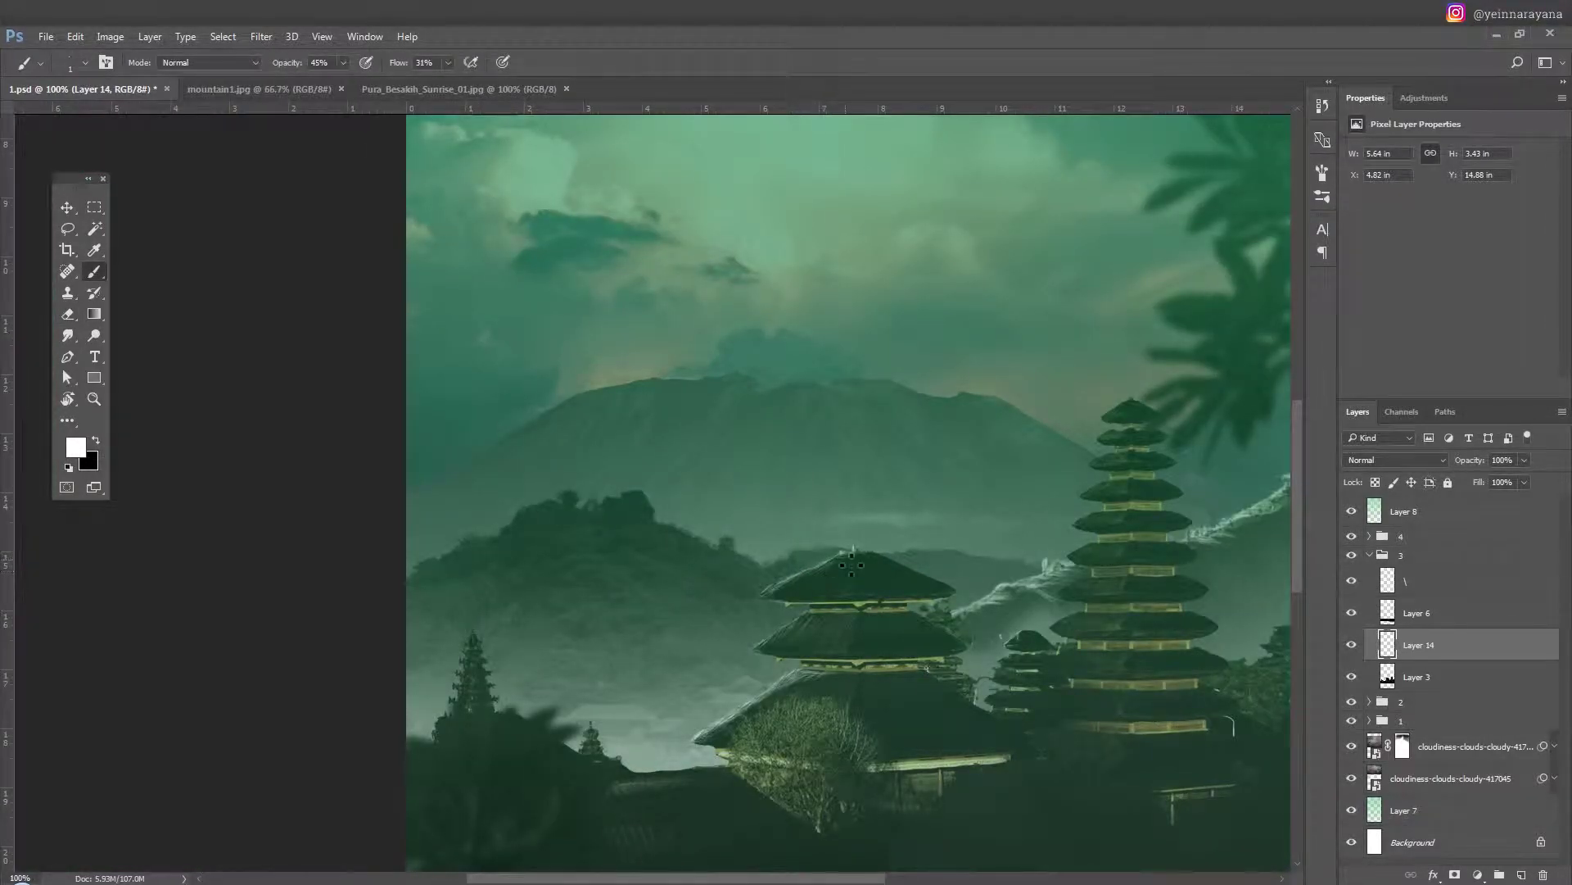
key(e)
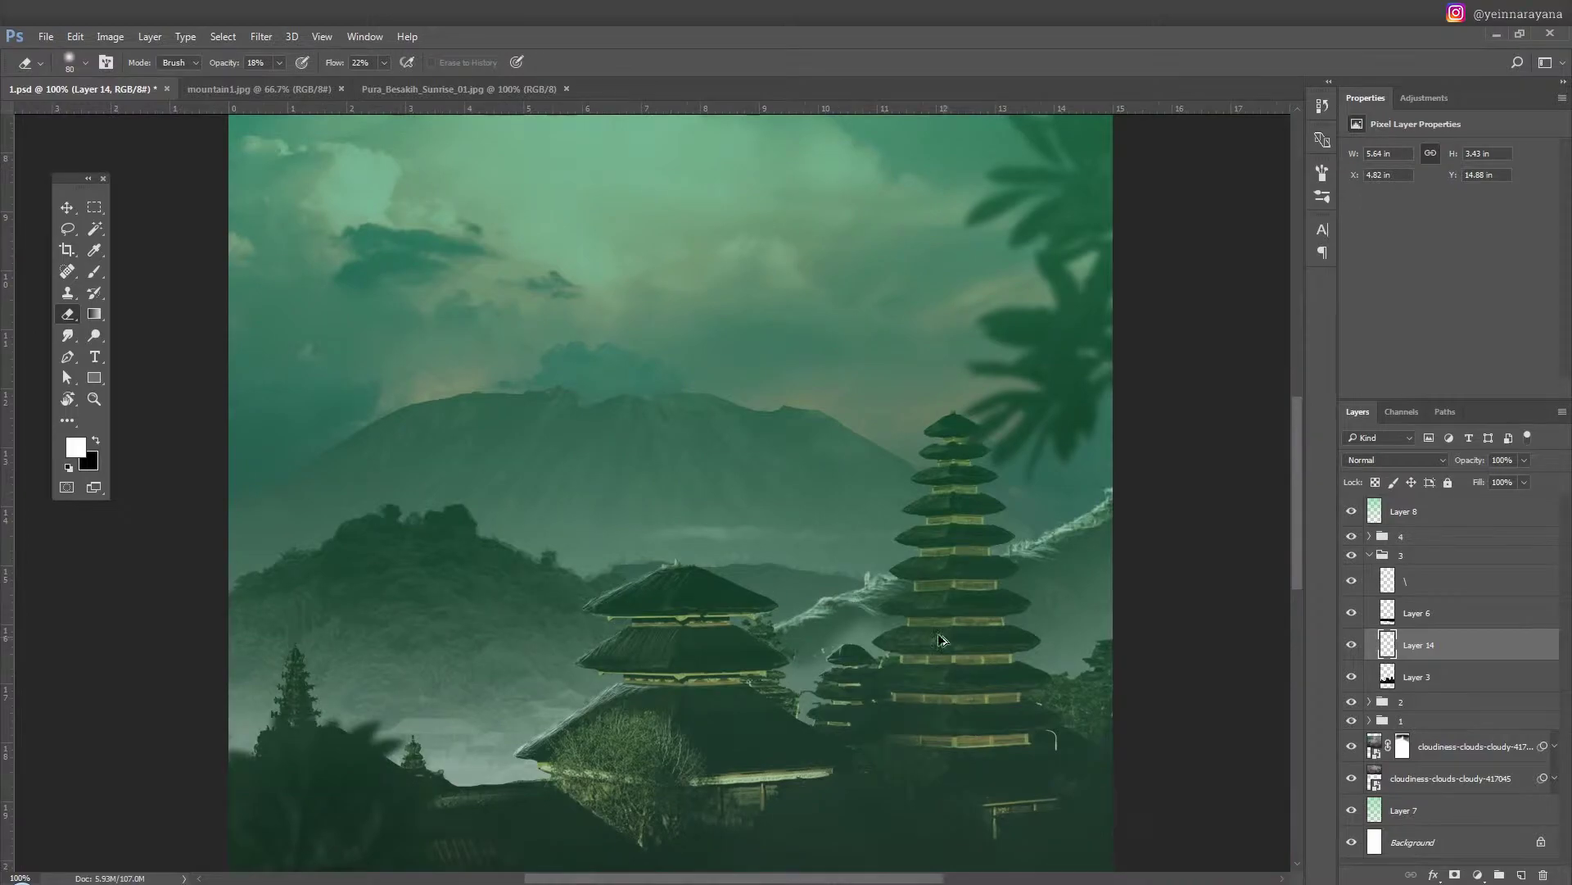
key(ctrl+plus)
key(ctrl+plus)
Paint white highlights along the upper-left edges of the tall pagoda's lower roof tiers.
key(b)
mouse_move(780, 639)
mouse_down()
mouse_move(744, 649)
mouse_move(843, 610)
mouse_up()
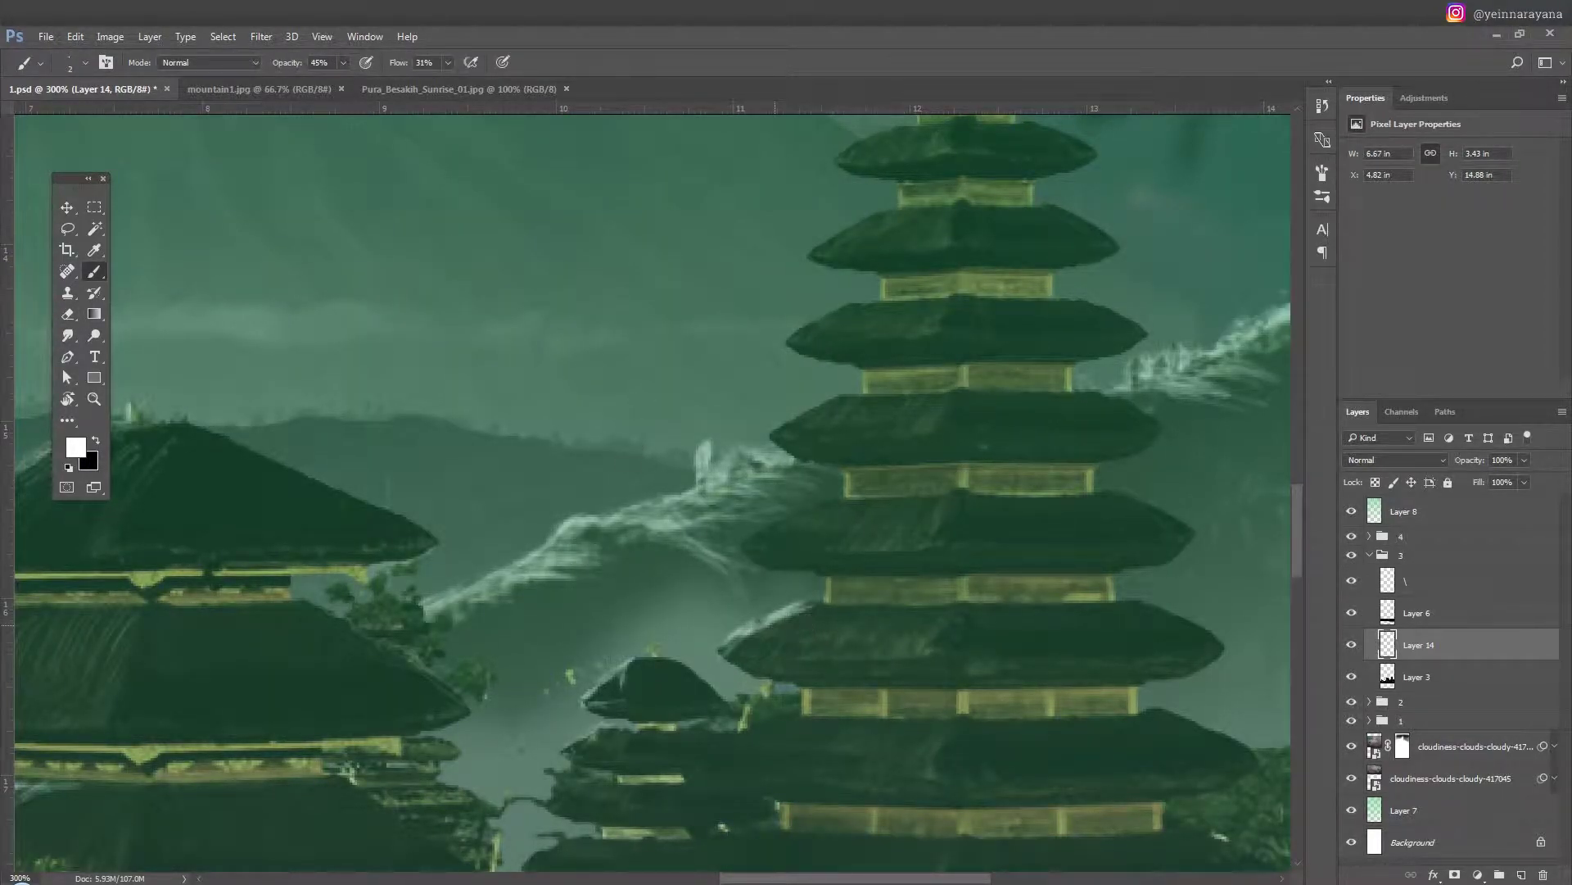
mouse_move(834, 505)
mouse_down()
mouse_move(800, 519)
mouse_move(787, 569)
mouse_move(828, 520)
mouse_move(800, 438)
mouse_move(846, 407)
mouse_move(803, 417)
mouse_move(921, 406)
mouse_move(811, 422)
mouse_up()
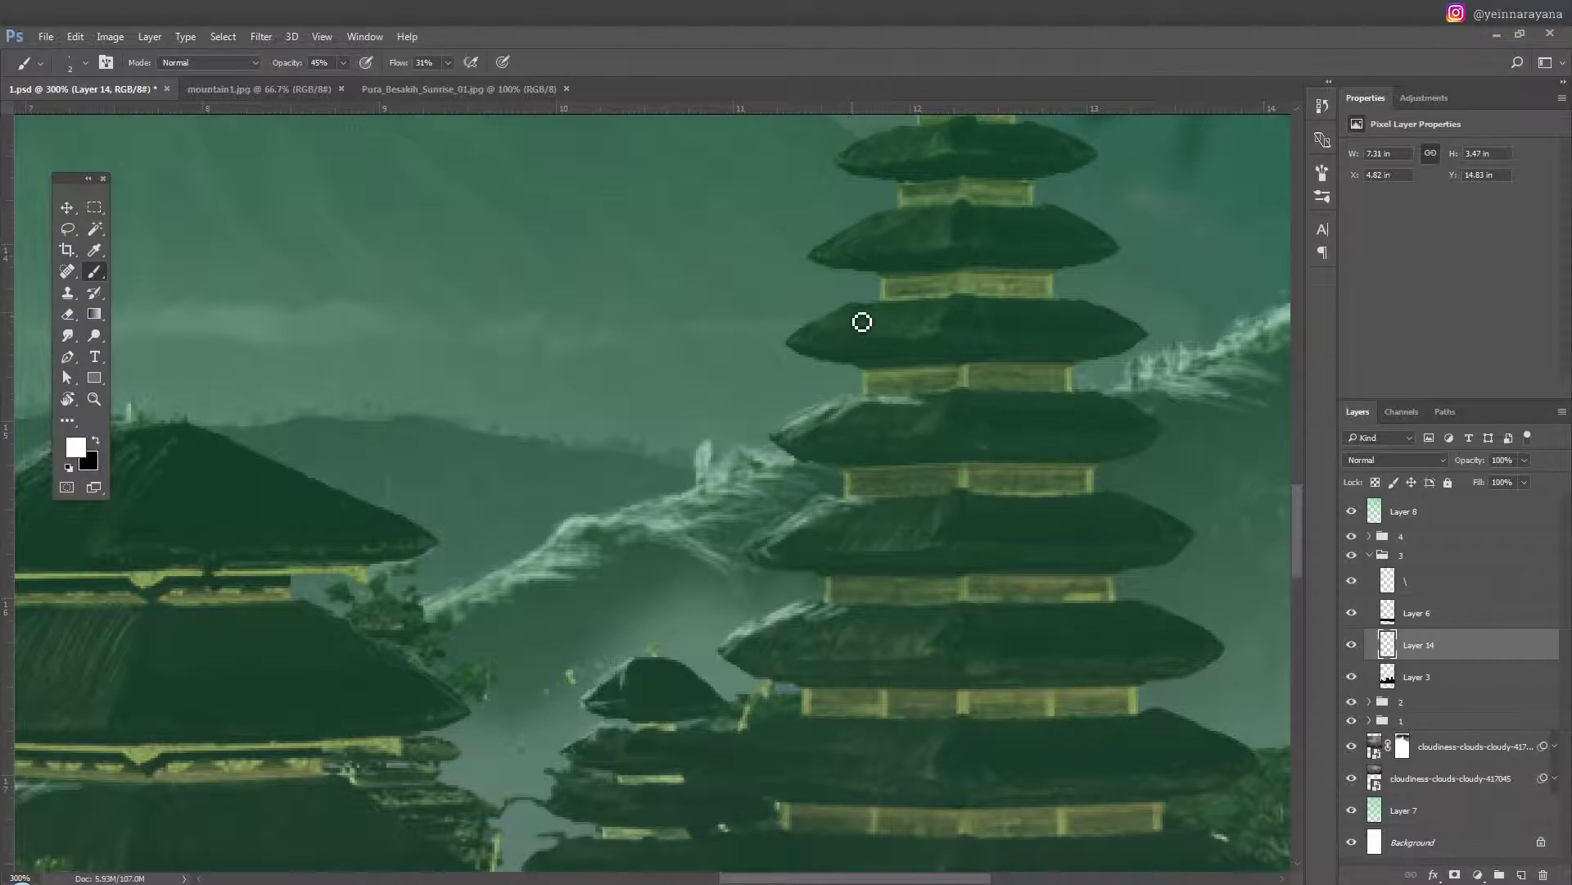
mouse_move(837, 327)
mouse_down()
mouse_move(901, 310)
mouse_move(852, 354)
mouse_move(918, 349)
mouse_move(828, 351)
mouse_move(860, 347)
mouse_move(811, 336)
mouse_up()
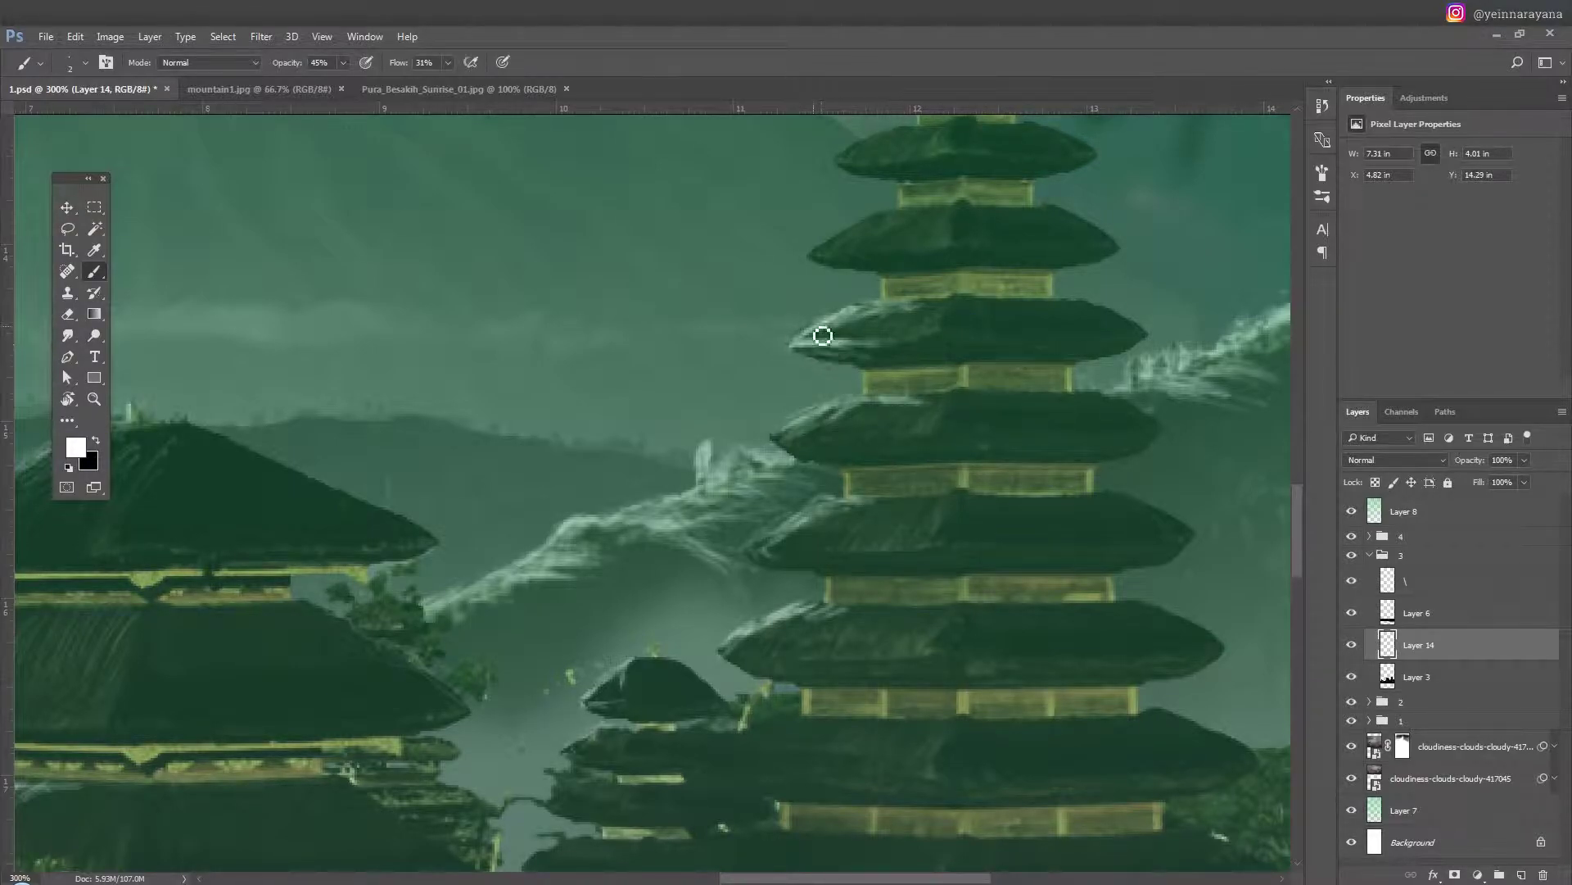
drag(782, 440, 869, 439)
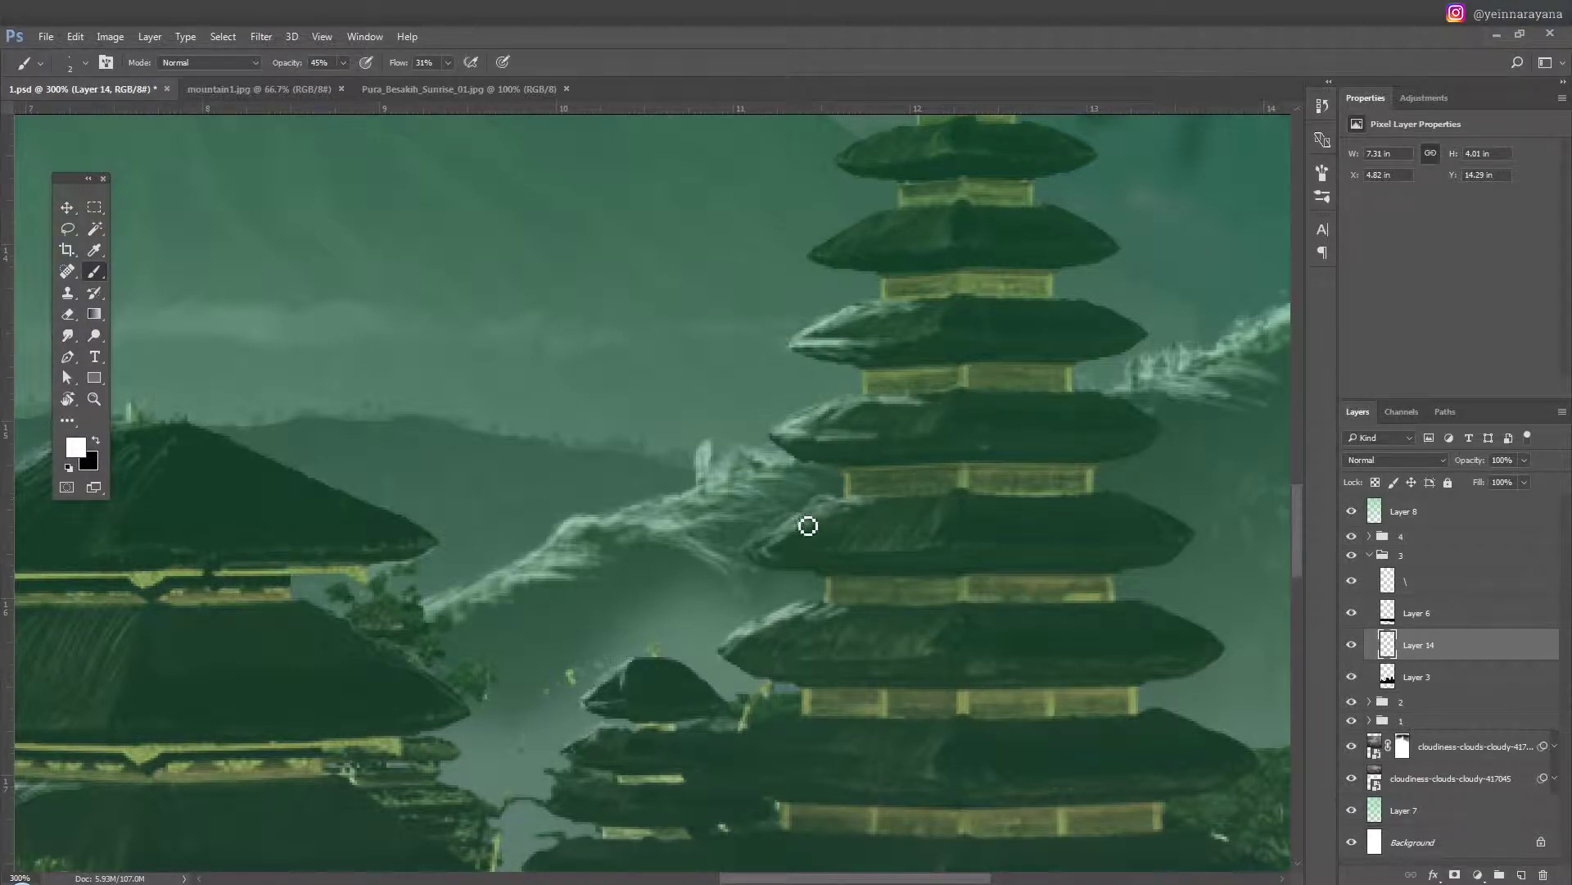
mouse_move(770, 549)
mouse_down()
mouse_move(803, 551)
mouse_move(765, 551)
mouse_up()
mouse_move(737, 655)
mouse_down()
mouse_move(852, 668)
mouse_move(779, 625)
mouse_up()
mouse_move(891, 224)
mouse_down()
mouse_move(824, 263)
mouse_move(895, 245)
mouse_move(867, 284)
mouse_up()
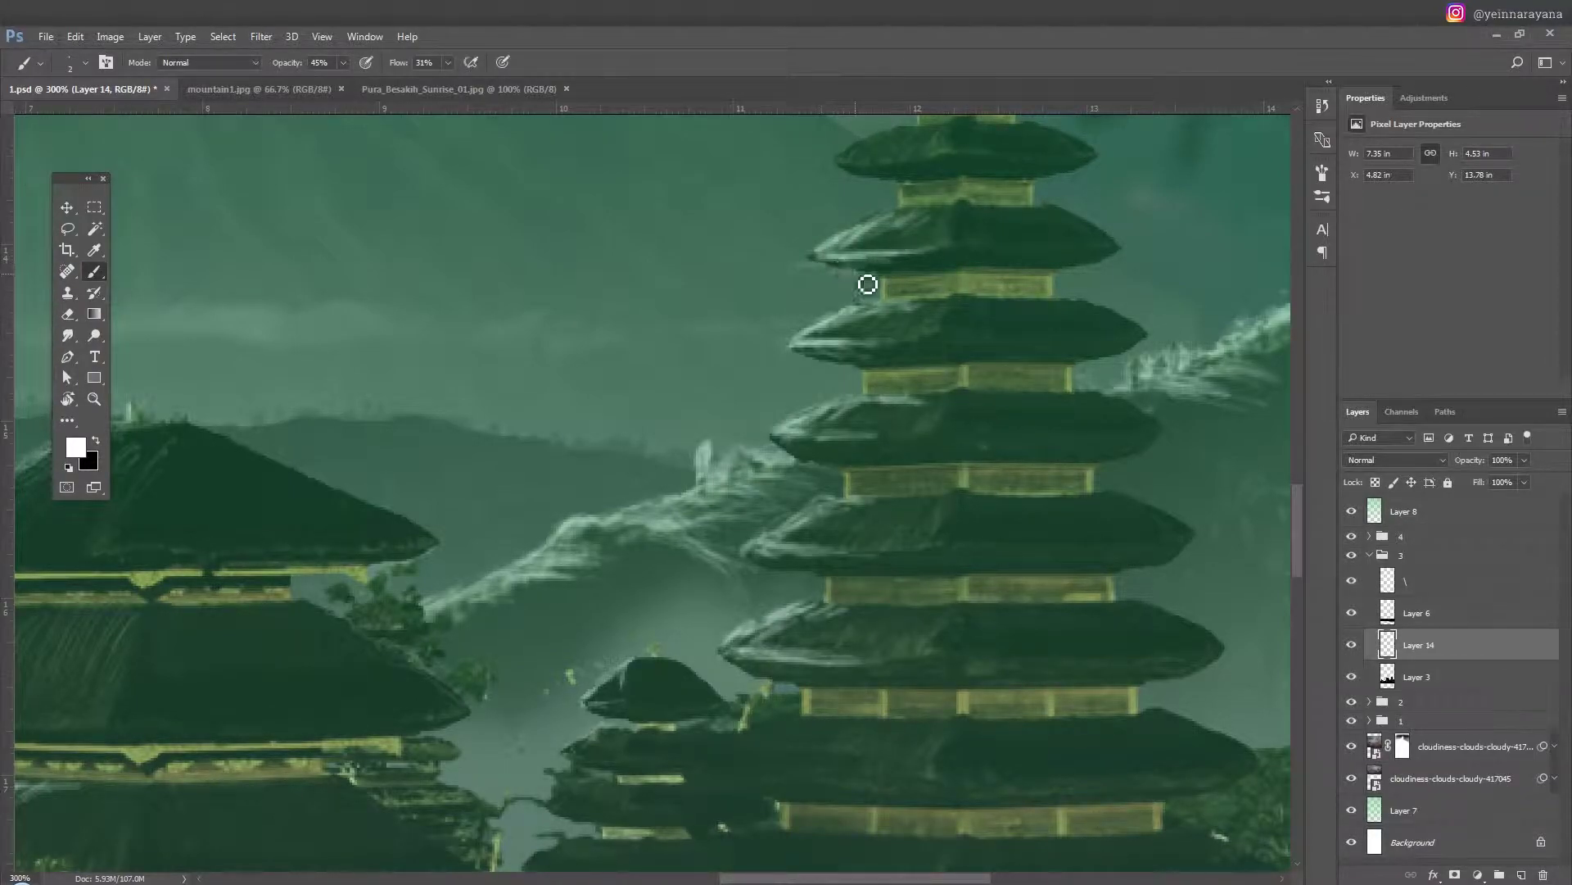
Highlight the tall pagoda's second roof tip and its top roof.
drag(881, 210, 887, 445)
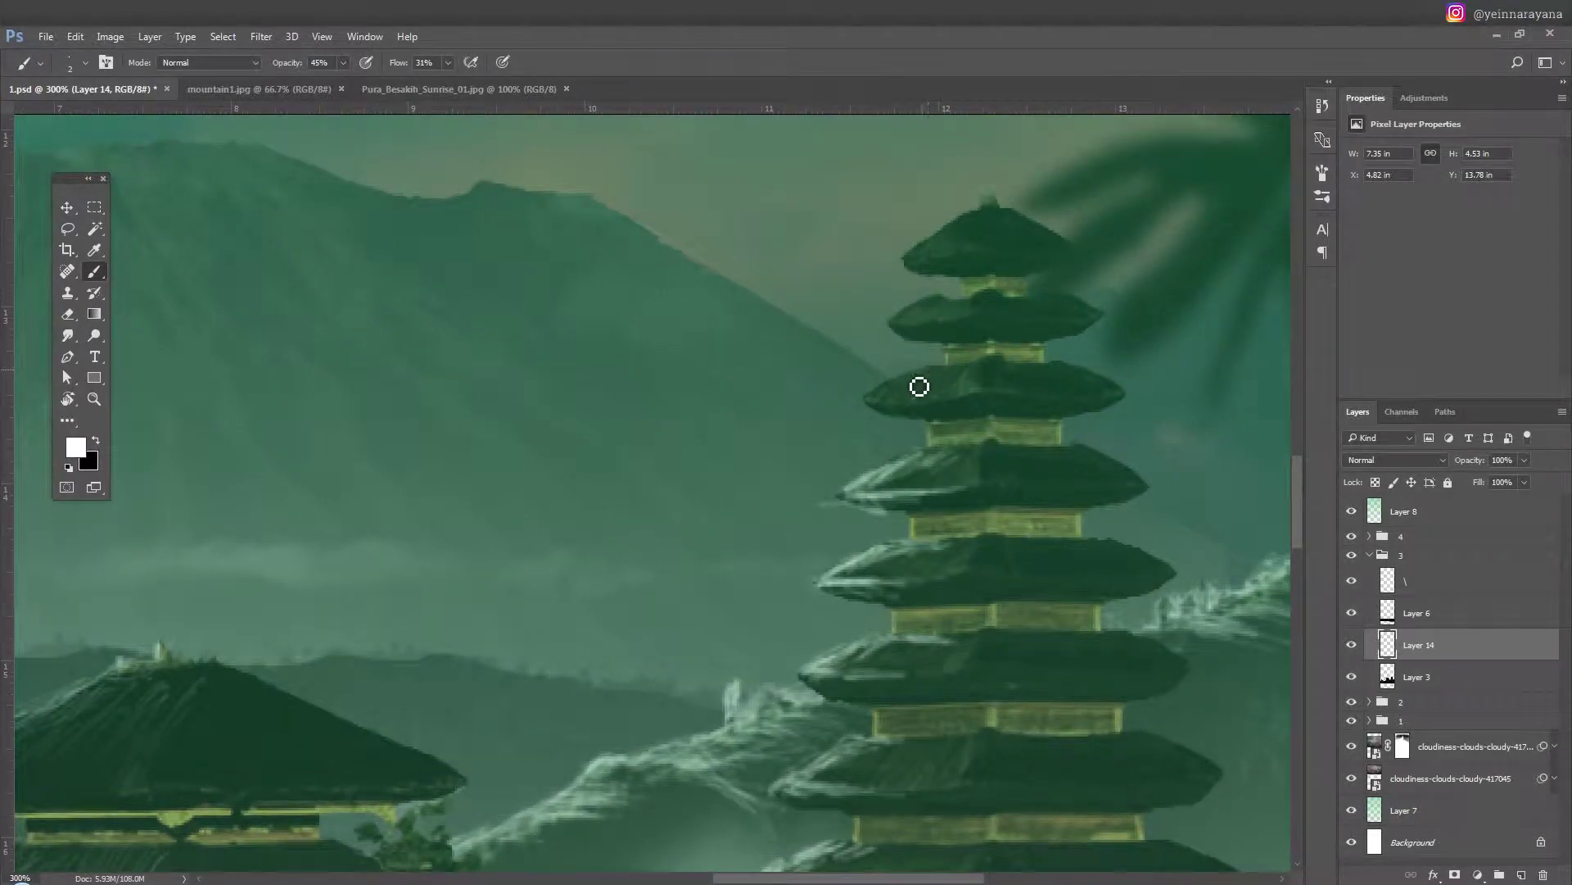
mouse_move(920, 386)
mouse_down()
mouse_move(874, 407)
mouse_move(944, 372)
mouse_move(934, 414)
mouse_move(907, 394)
mouse_move(885, 410)
mouse_move(923, 386)
mouse_move(948, 417)
mouse_up()
mouse_move(909, 303)
mouse_down()
mouse_move(923, 316)
mouse_move(901, 332)
mouse_move(972, 327)
mouse_move(937, 312)
mouse_move(902, 337)
mouse_move(1025, 333)
mouse_up()
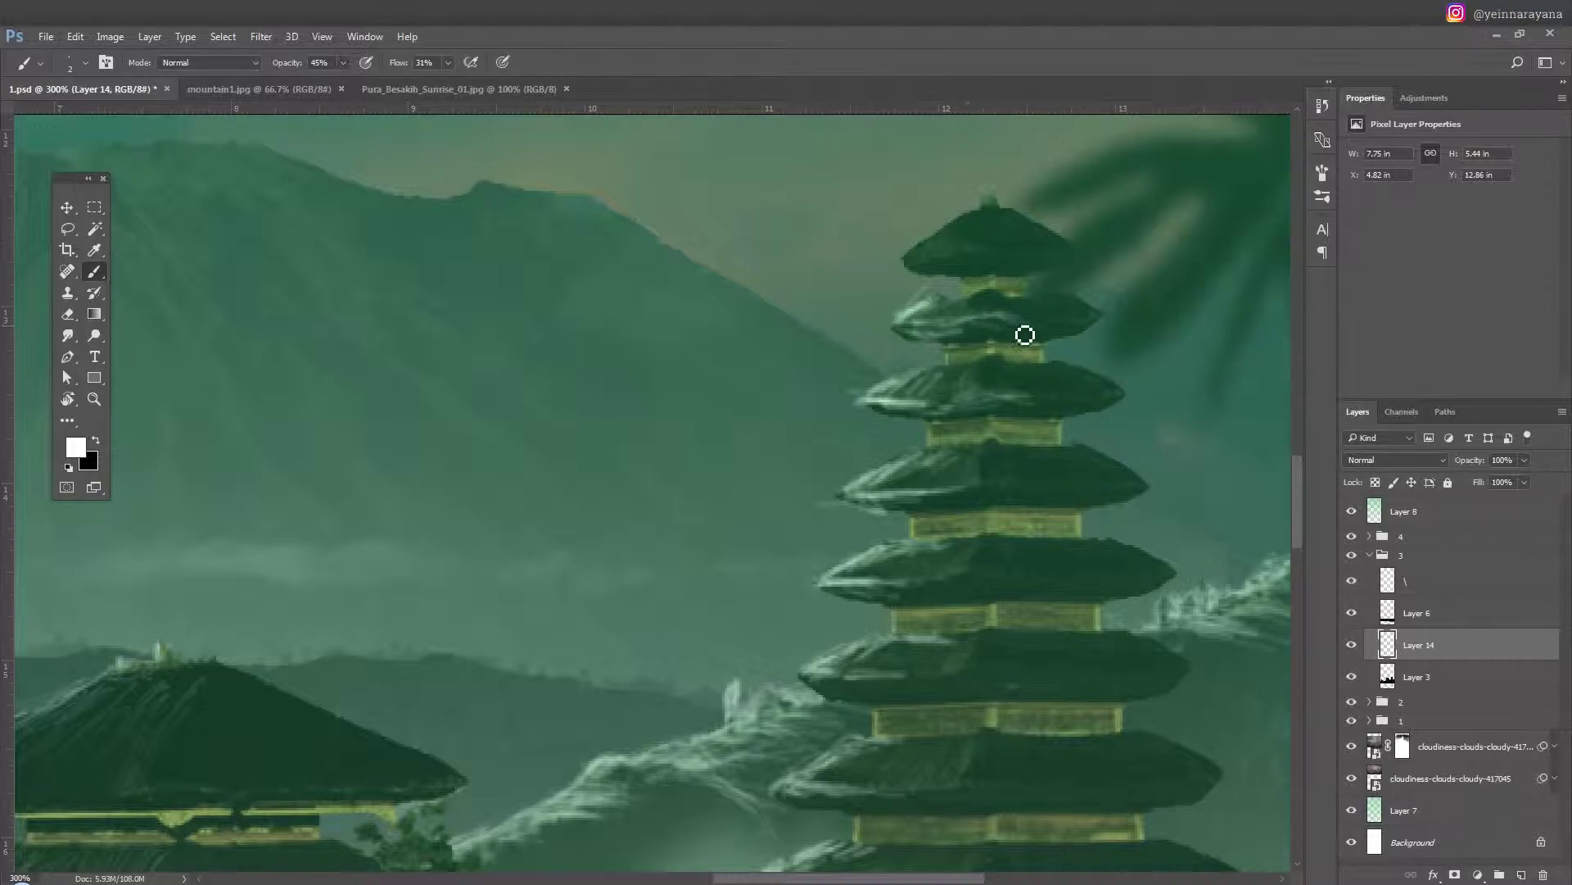
mouse_move(984, 229)
mouse_down()
mouse_move(920, 256)
mouse_move(999, 261)
mouse_move(910, 270)
mouse_move(969, 274)
mouse_move(950, 257)
mouse_move(1027, 524)
mouse_up()
scroll(963, 270, down, 4)
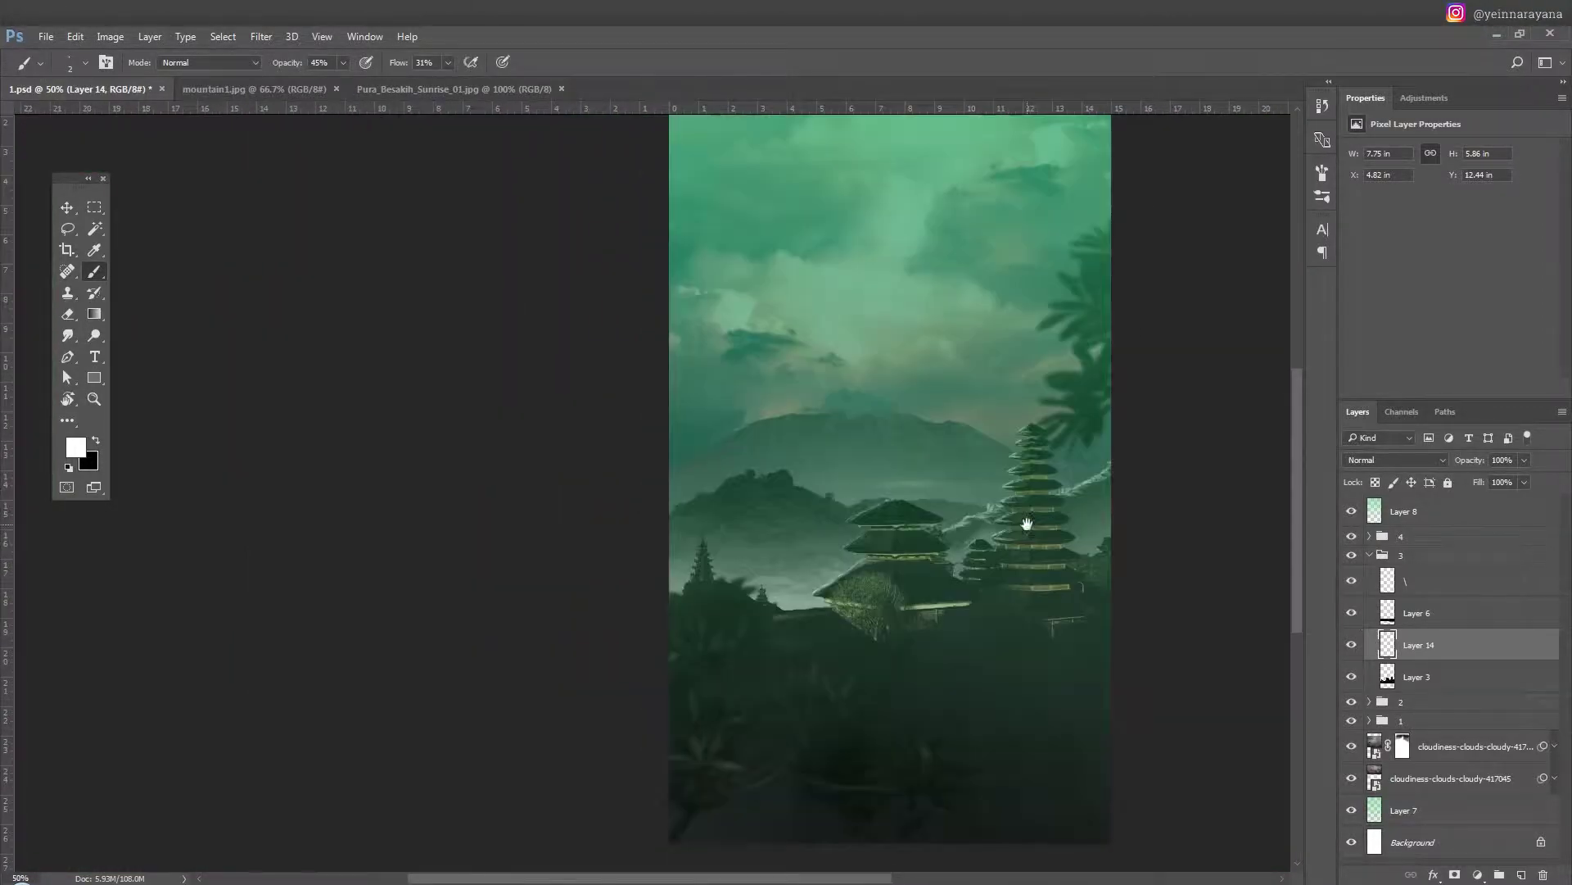
key(e)
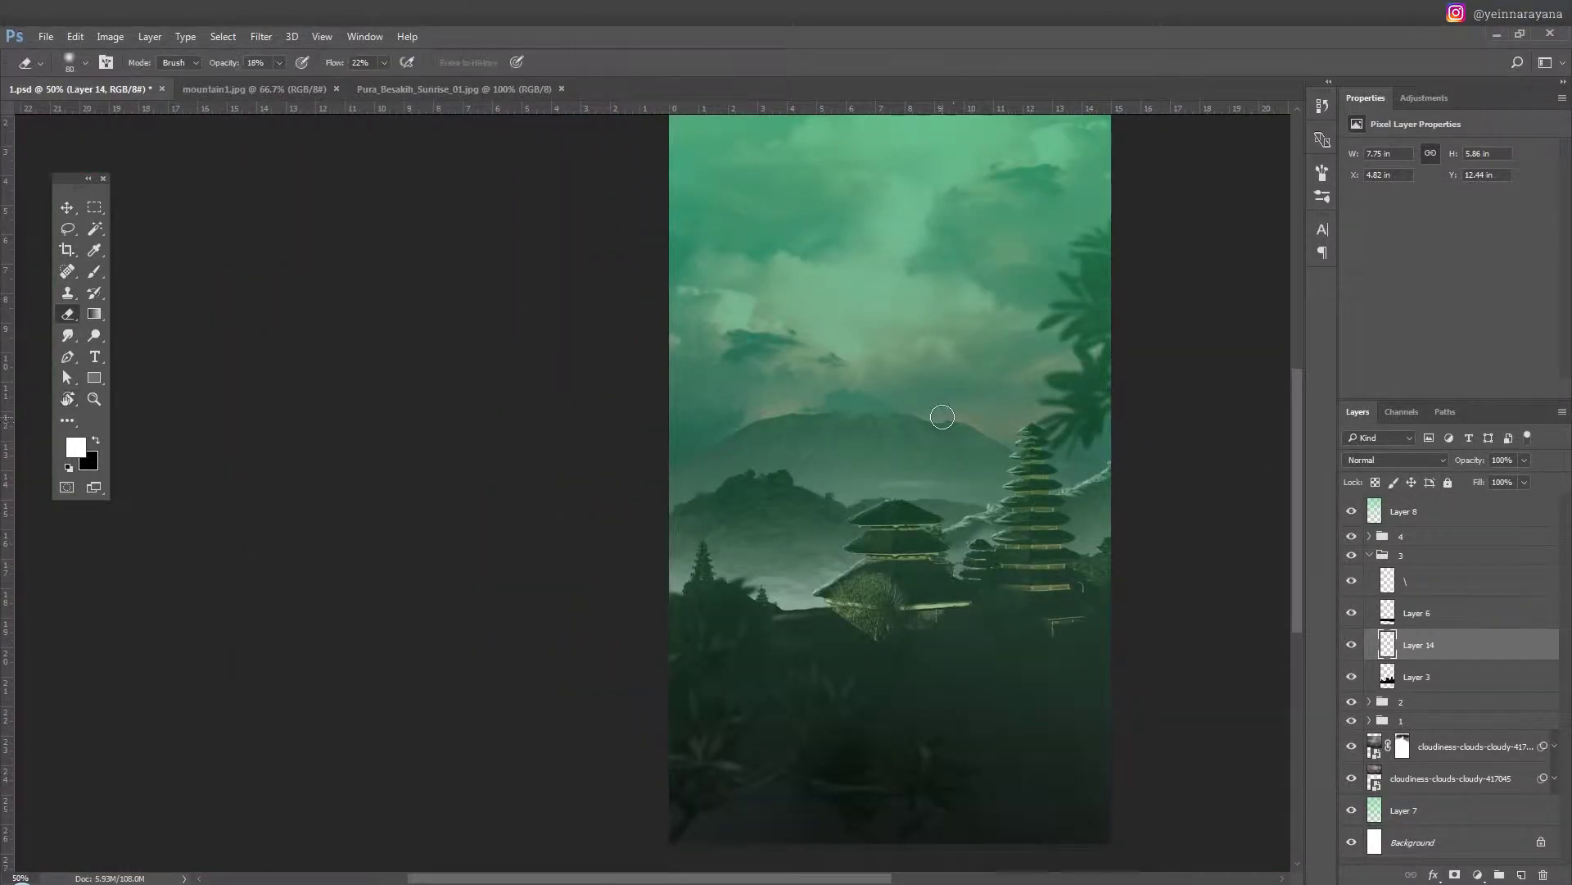
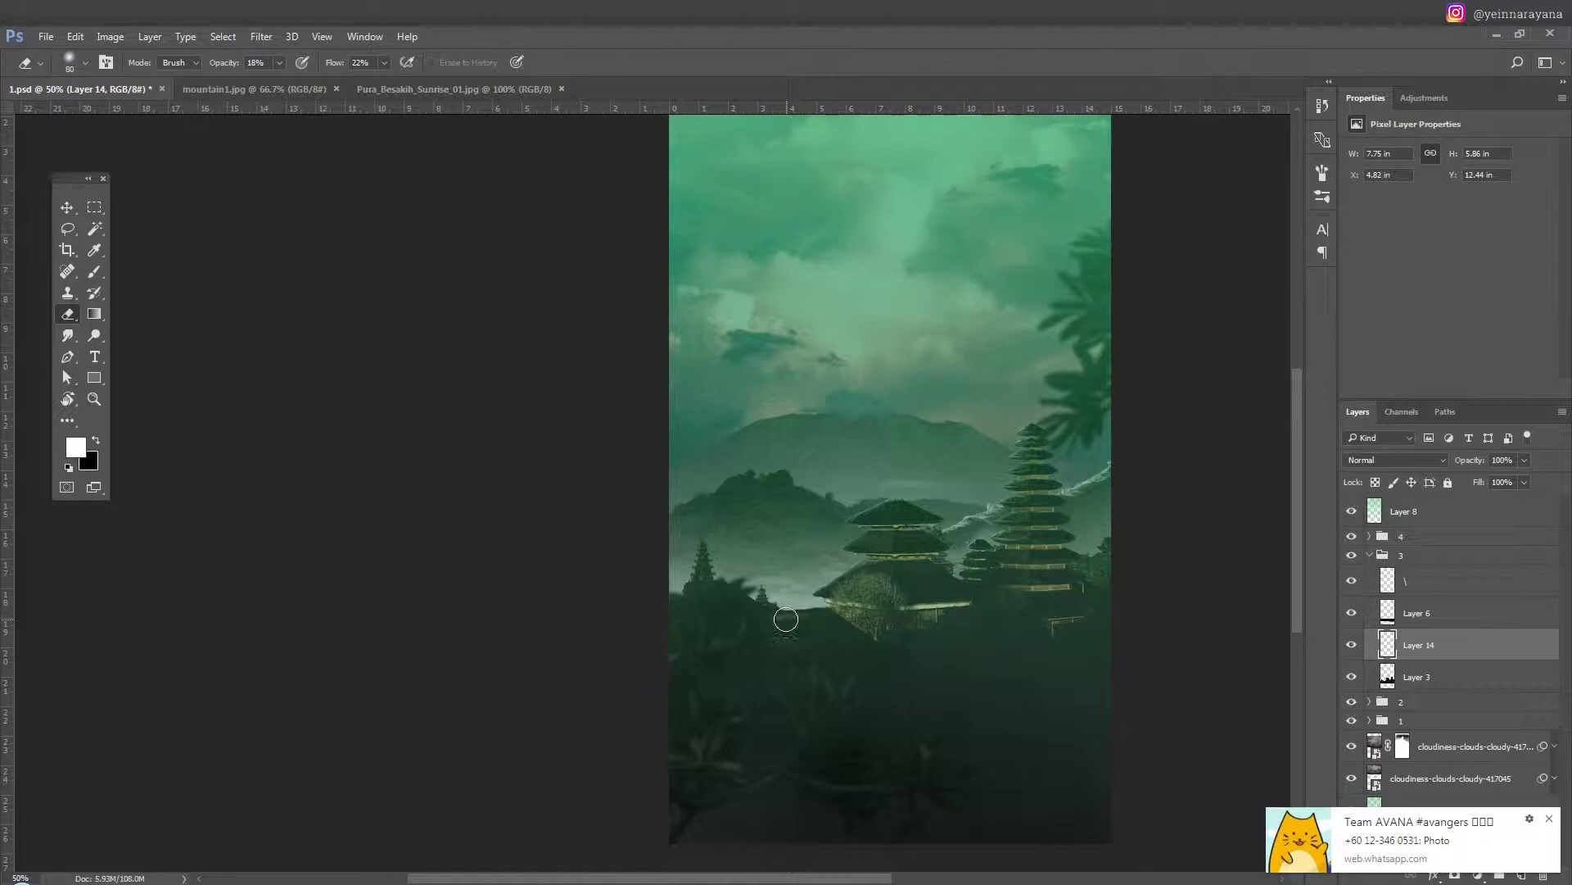
Expand group 2 and select Layer 5 with the whole composition in view.
scroll(989, 710, up, 2)
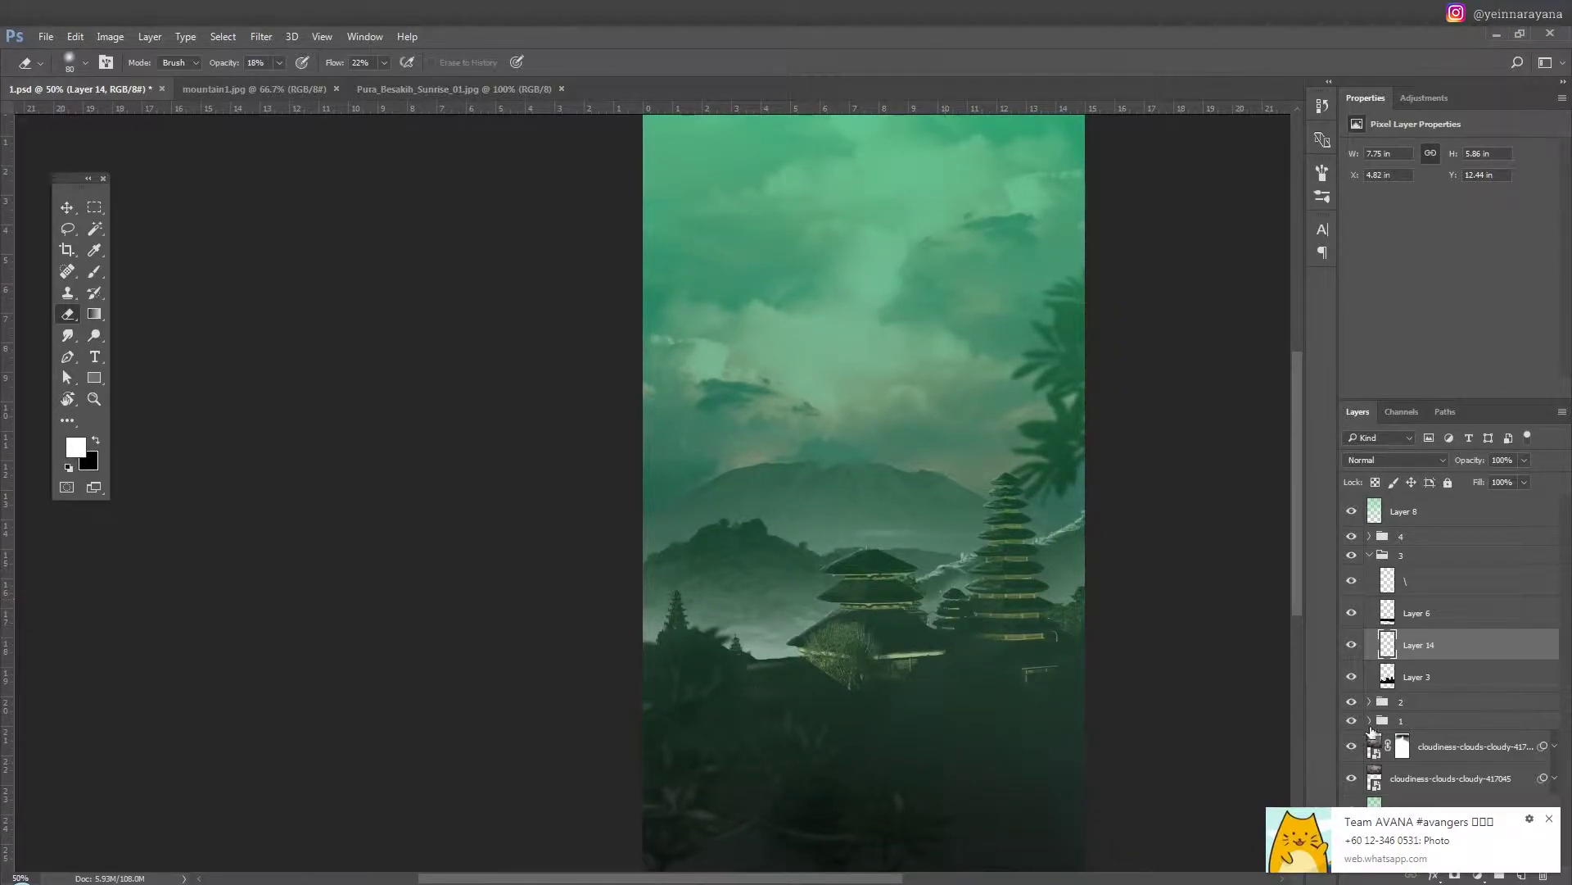
click(1545, 821)
click(1369, 702)
scroll(1360, 696, down, 3)
click(1393, 664)
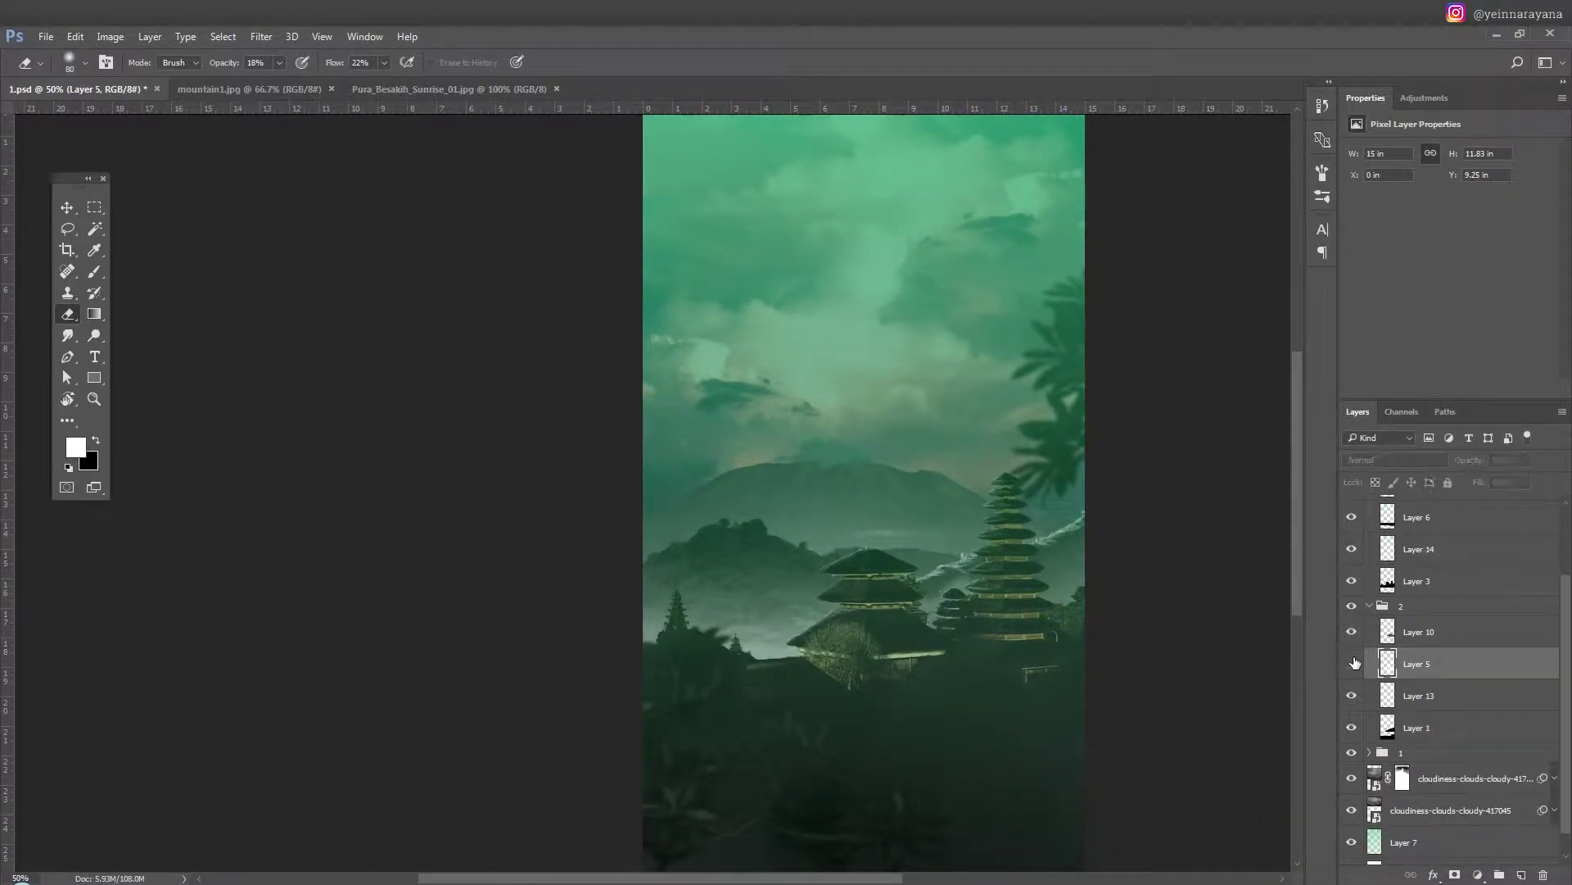
click(1392, 695)
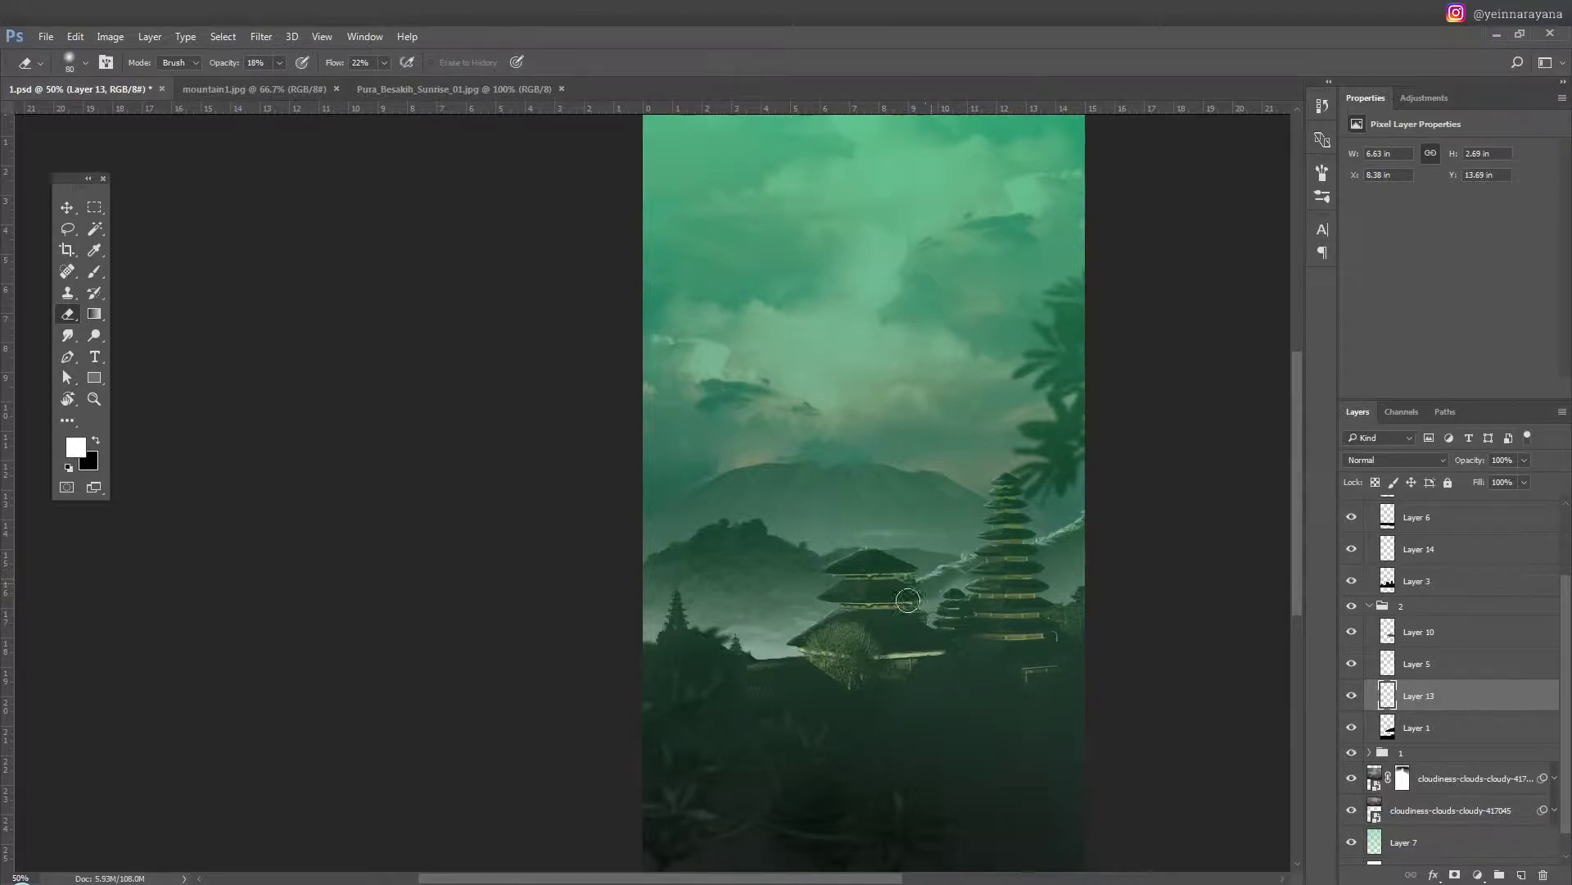
key(b)
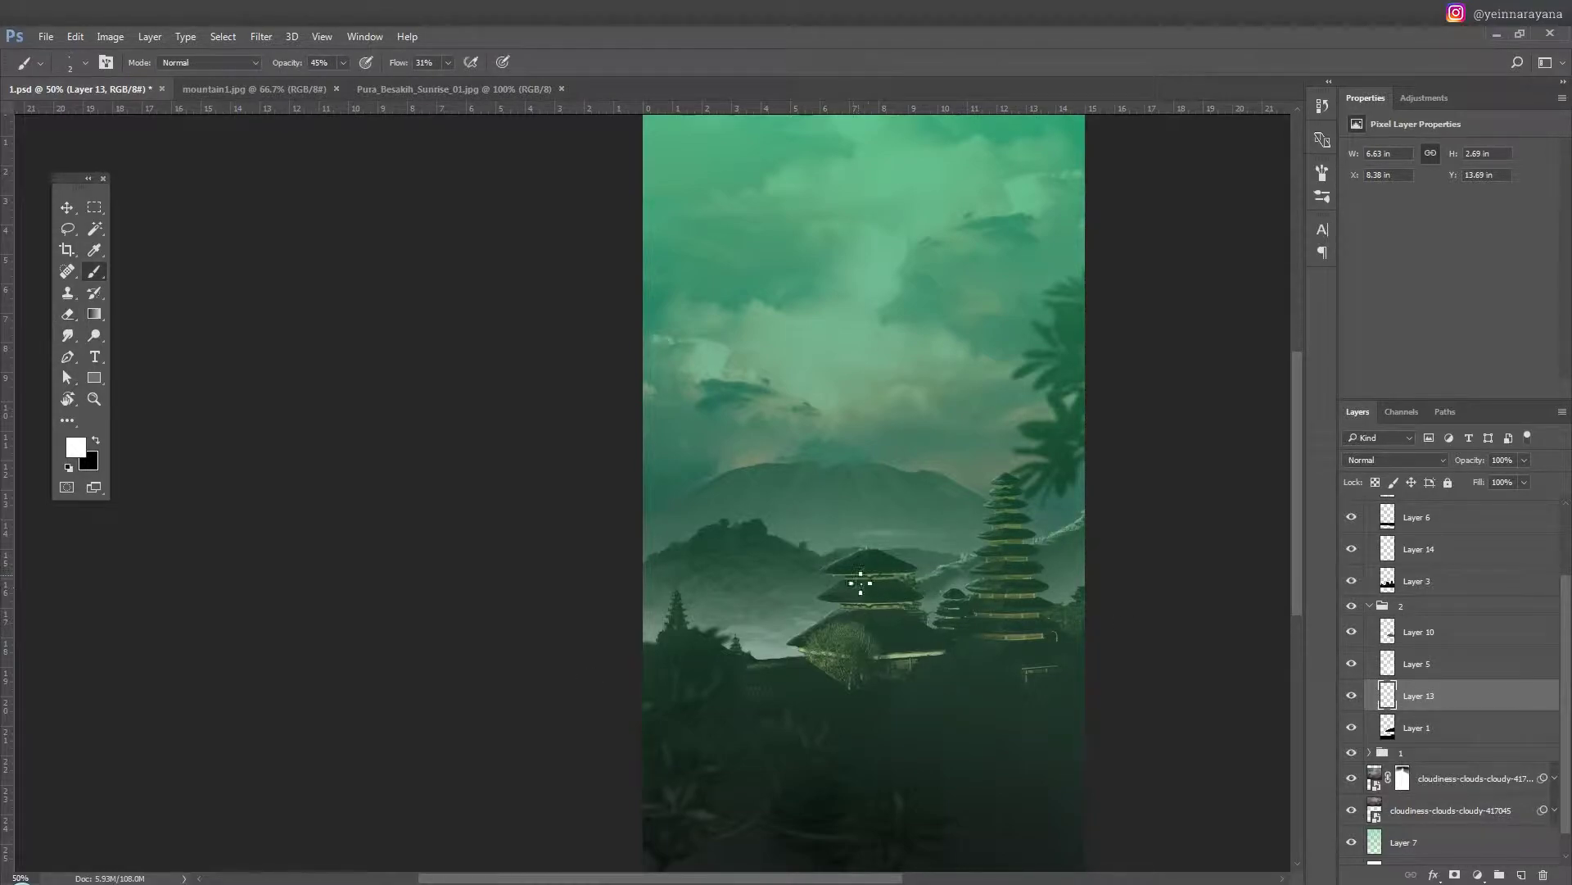
key(ctrl+minus)
key(ctrl+minus)
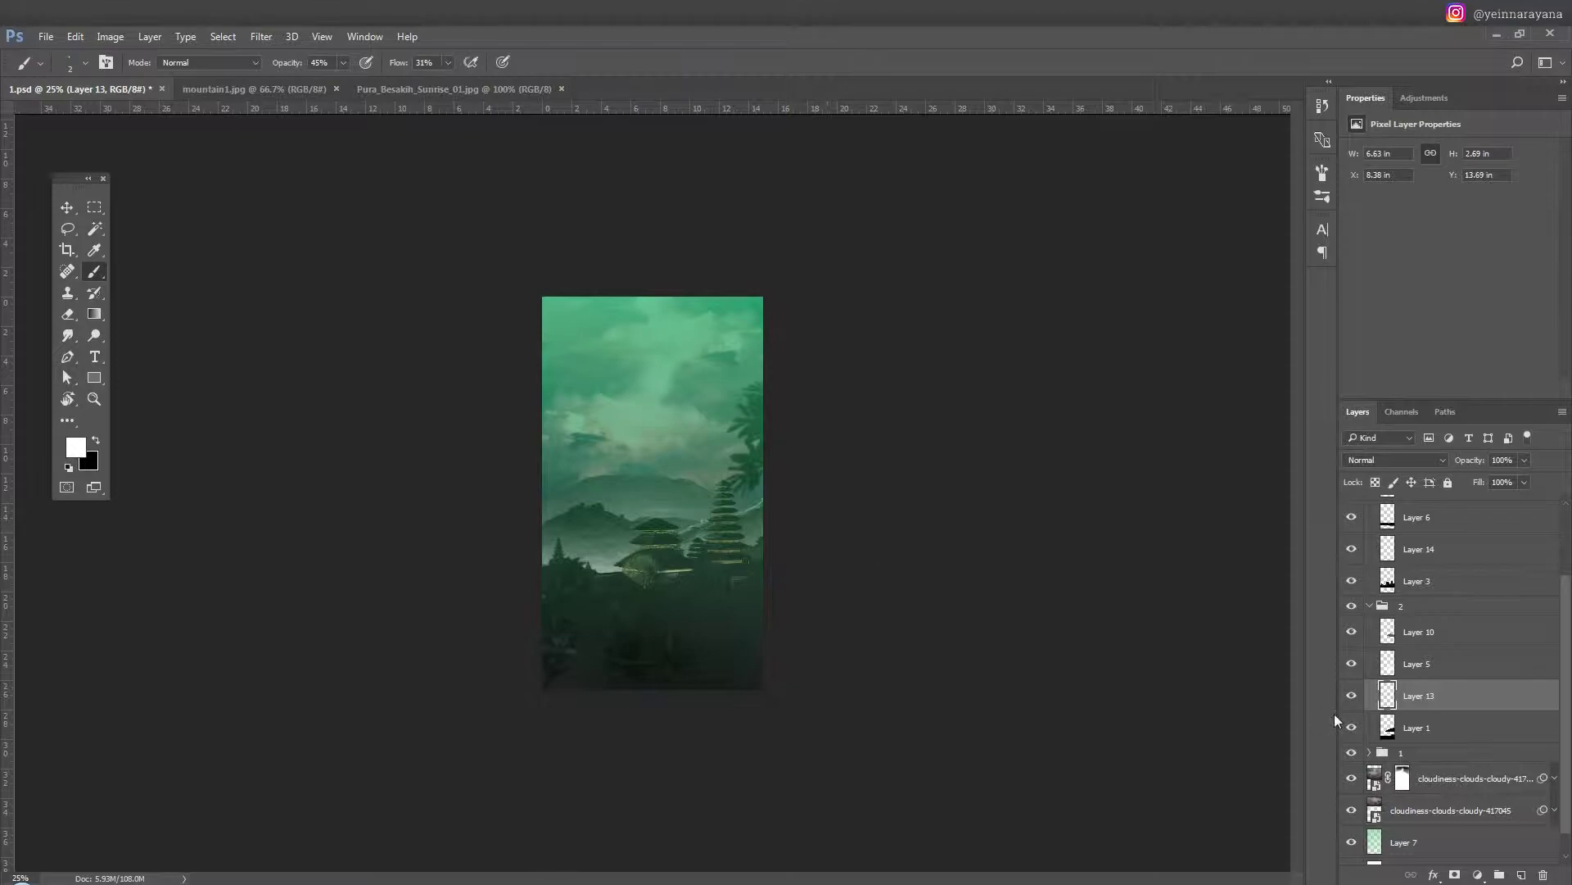
click(1397, 664)
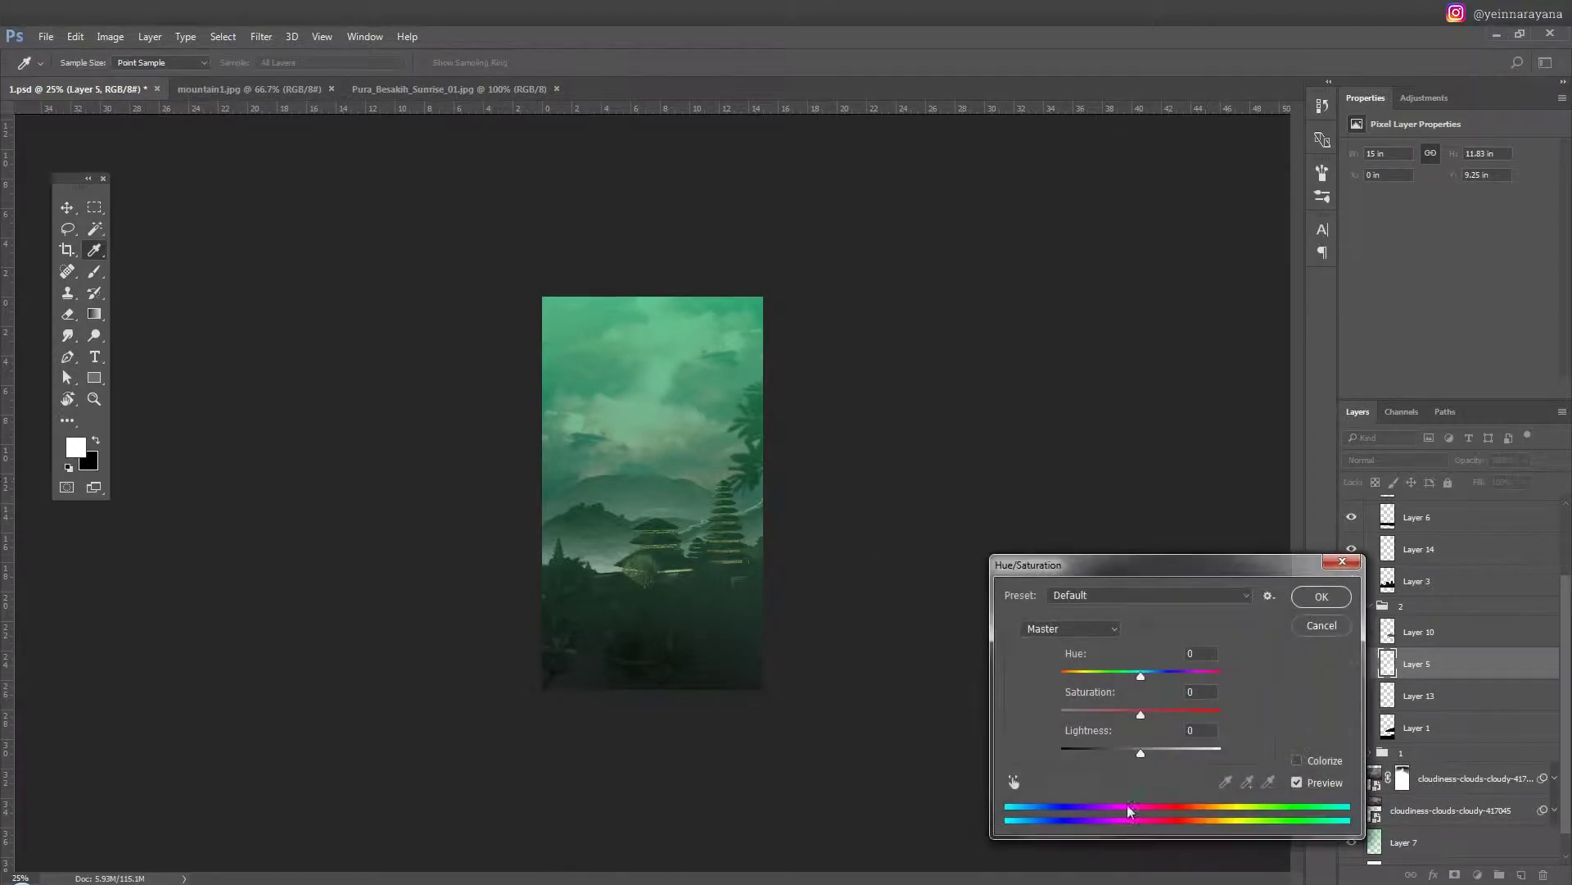
Colorize Layer 5 green with Hue about 152, Saturation 88 and Lightness -35.
key(ctrl+u)
drag(1140, 753, 1112, 755)
mouse_move(1140, 674)
mouse_down()
mouse_move(1175, 674)
mouse_move(1221, 713)
mouse_up()
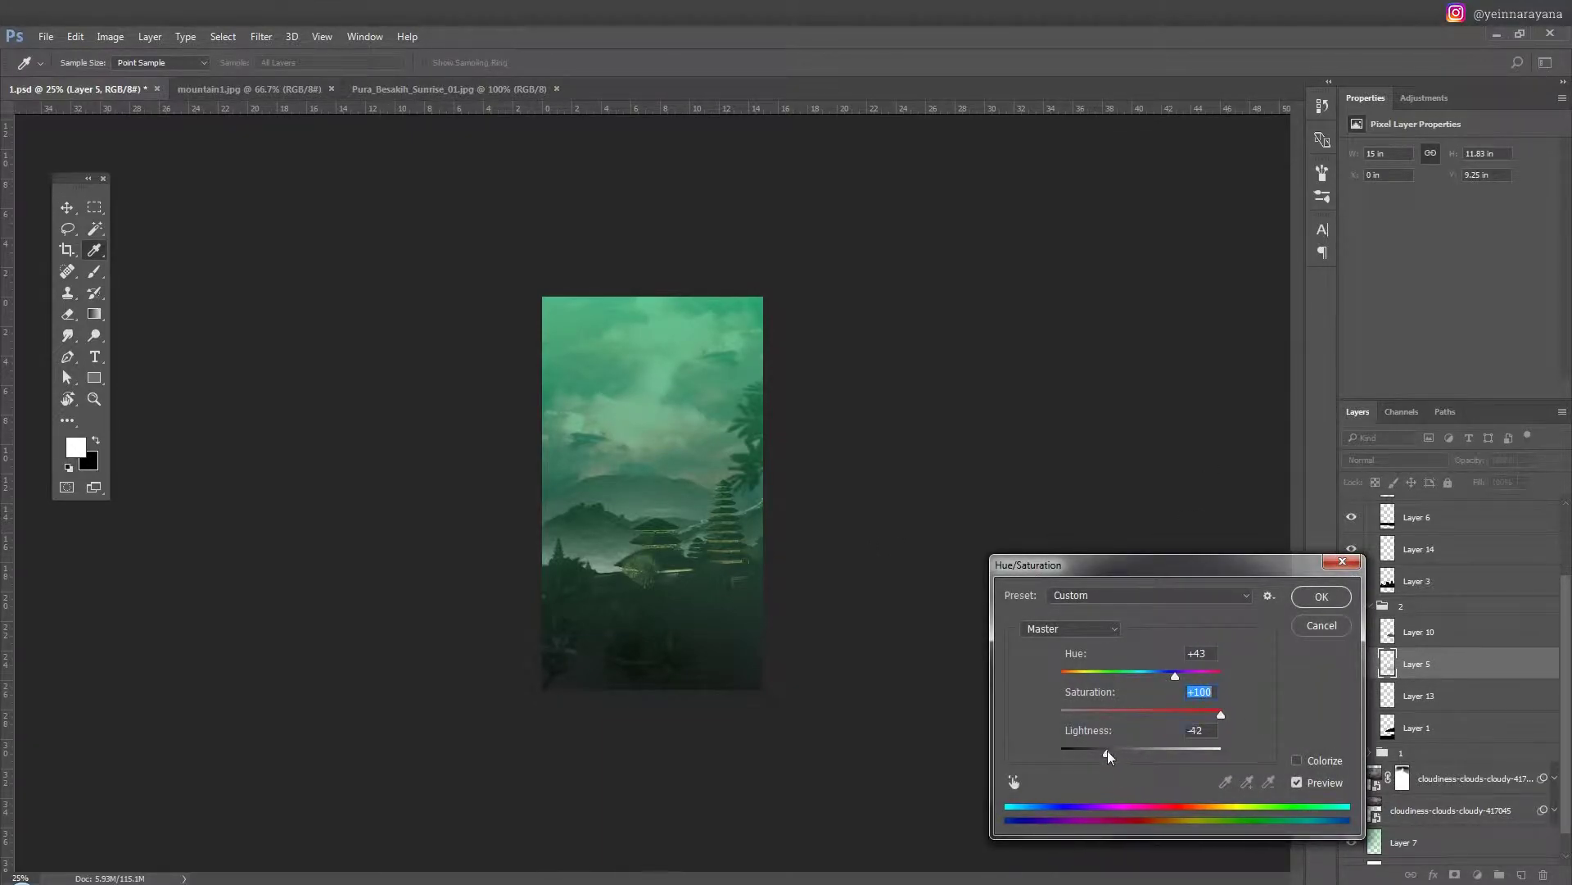
mouse_move(1111, 752)
mouse_down()
mouse_move(1123, 751)
mouse_move(1108, 755)
mouse_up()
drag(1175, 674, 1155, 674)
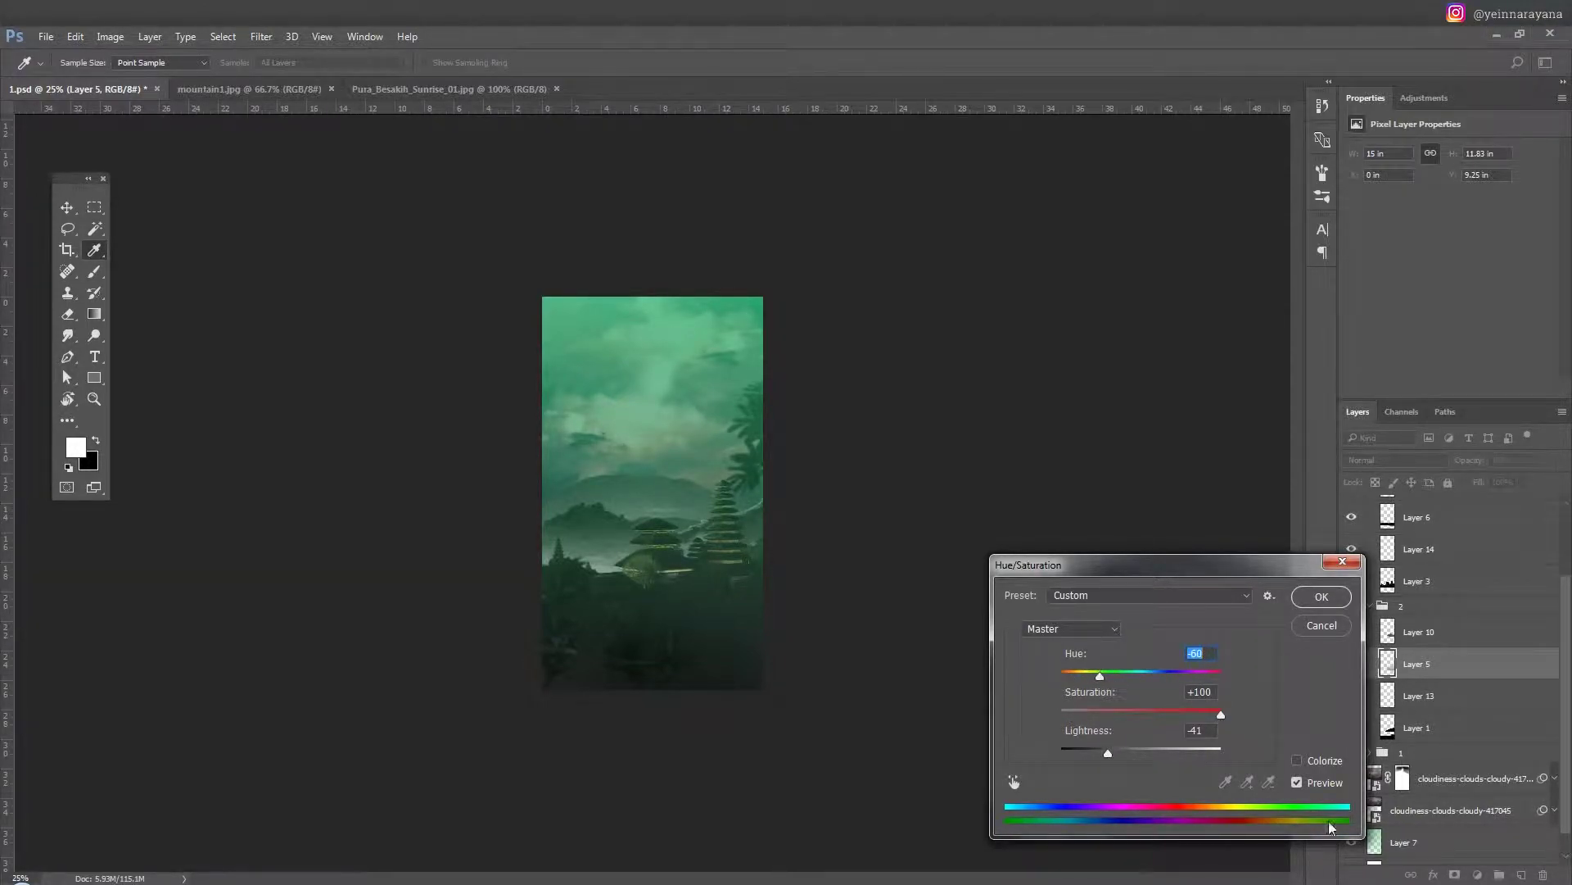
click(1297, 760)
drag(1108, 753, 1202, 714)
drag(1061, 674, 1130, 673)
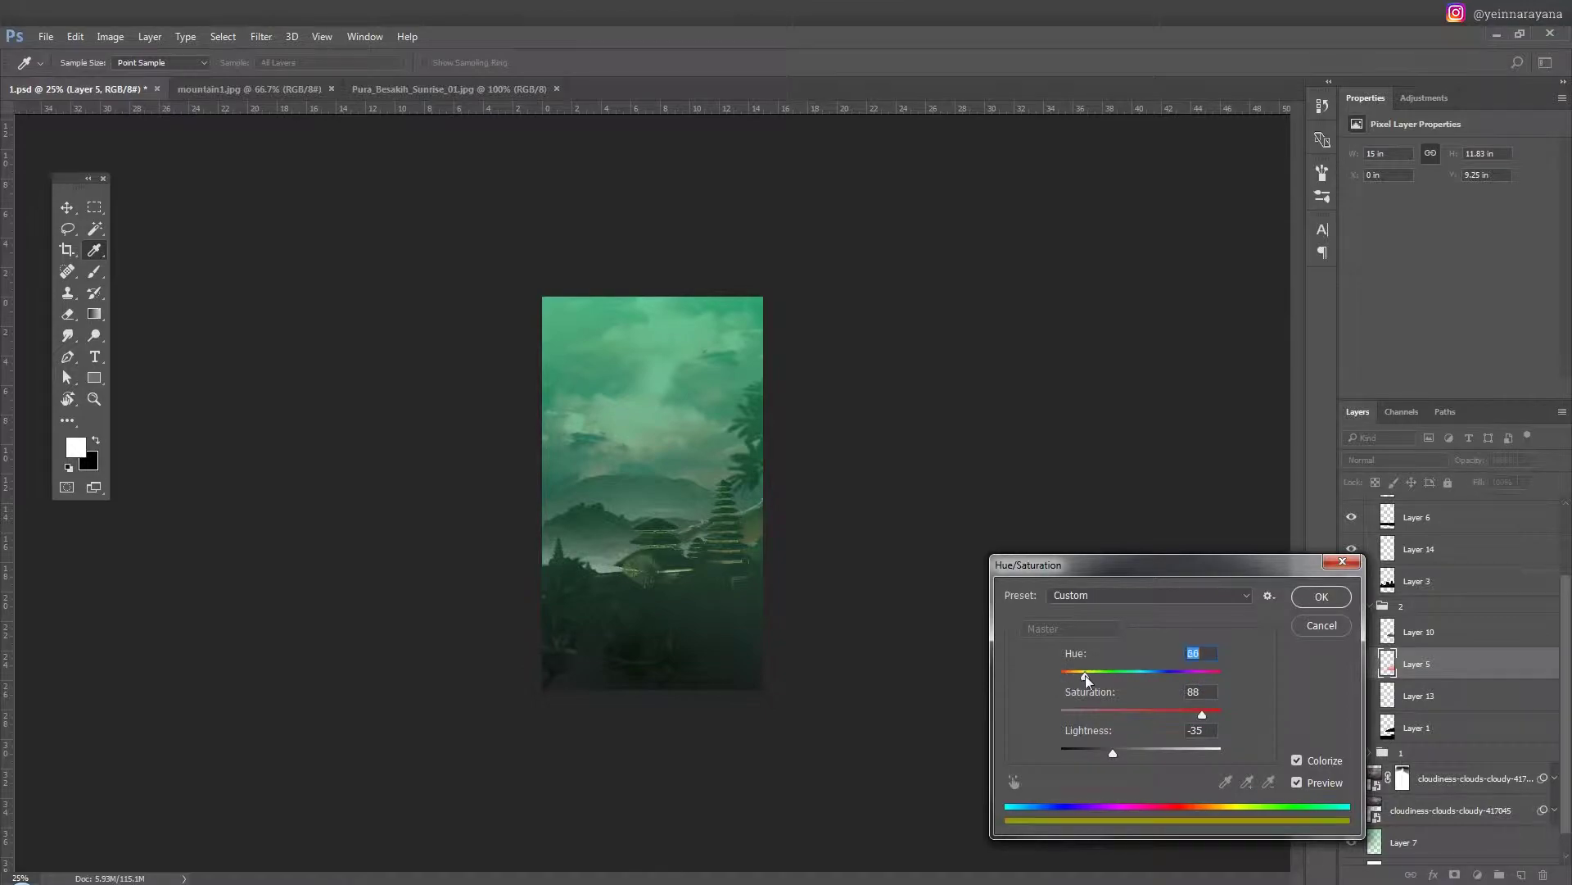
click(1321, 596)
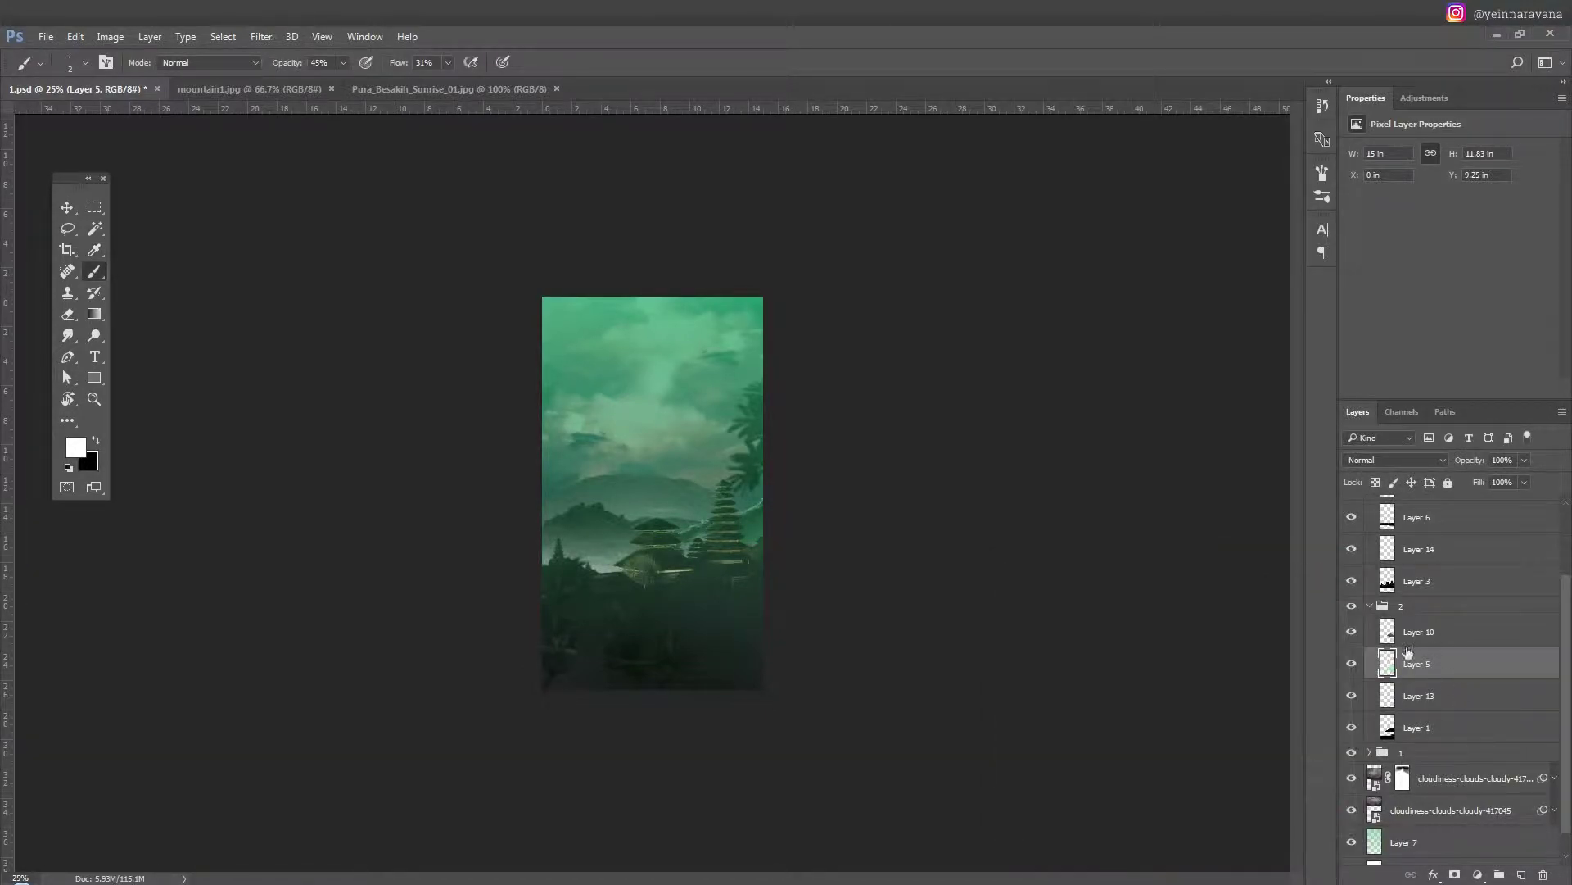
Expand group 1 and select Layer 4.
scroll(1400, 737, down, 1)
click(1372, 727)
scroll(1392, 696, down, 3)
click(1417, 657)
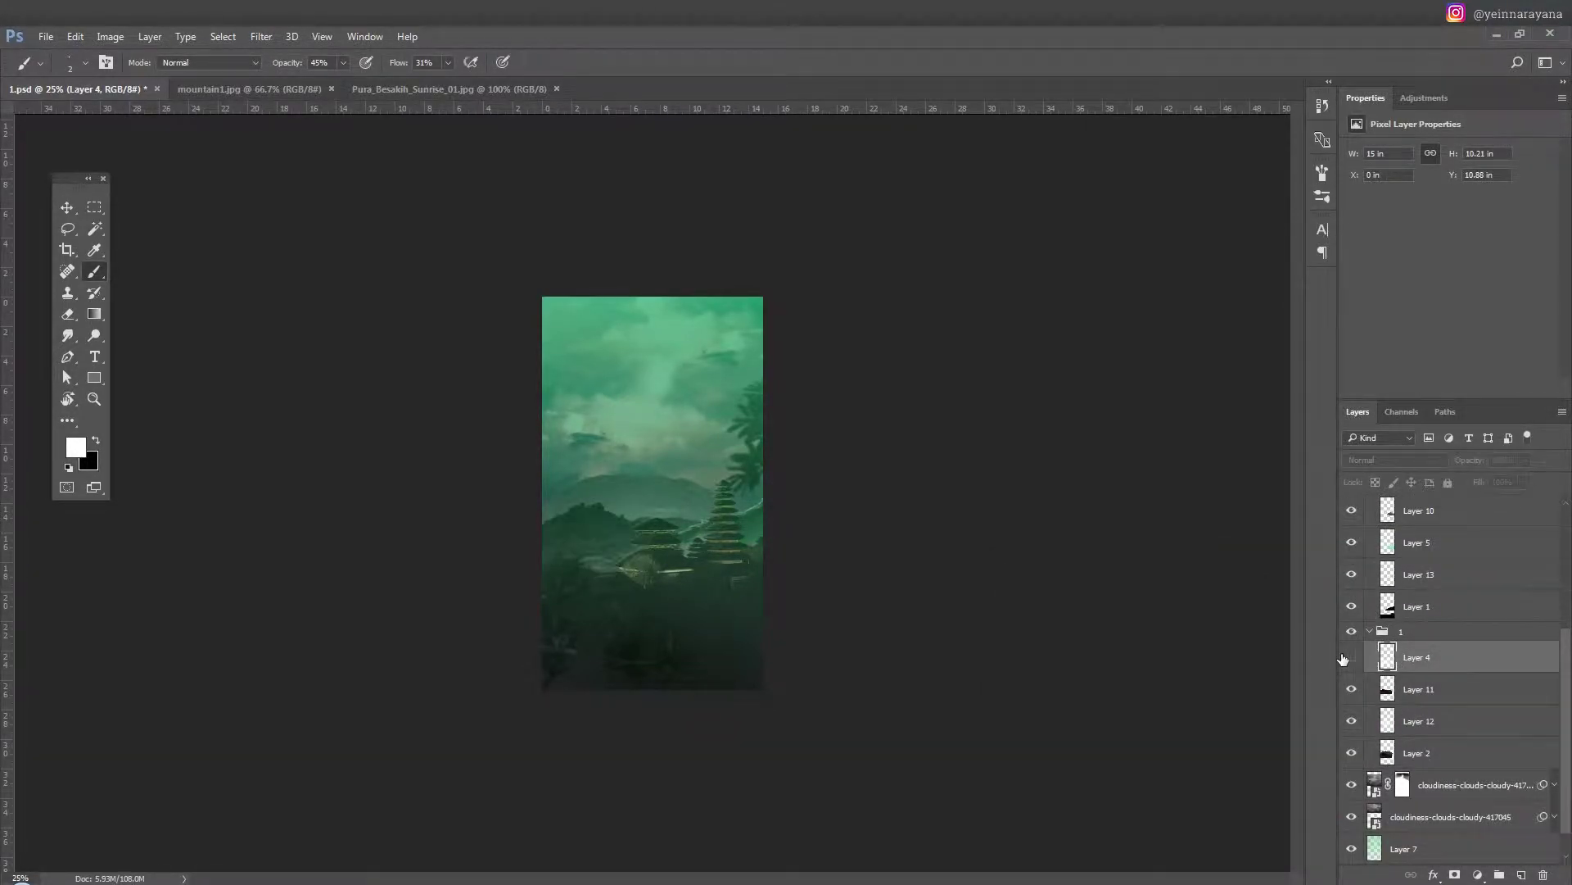
Colorize Layer 4 with a full-saturation, slightly darkened green tint.
key(ctrl+u)
click(1296, 760)
drag(1141, 753, 1115, 753)
drag(1100, 713, 1220, 713)
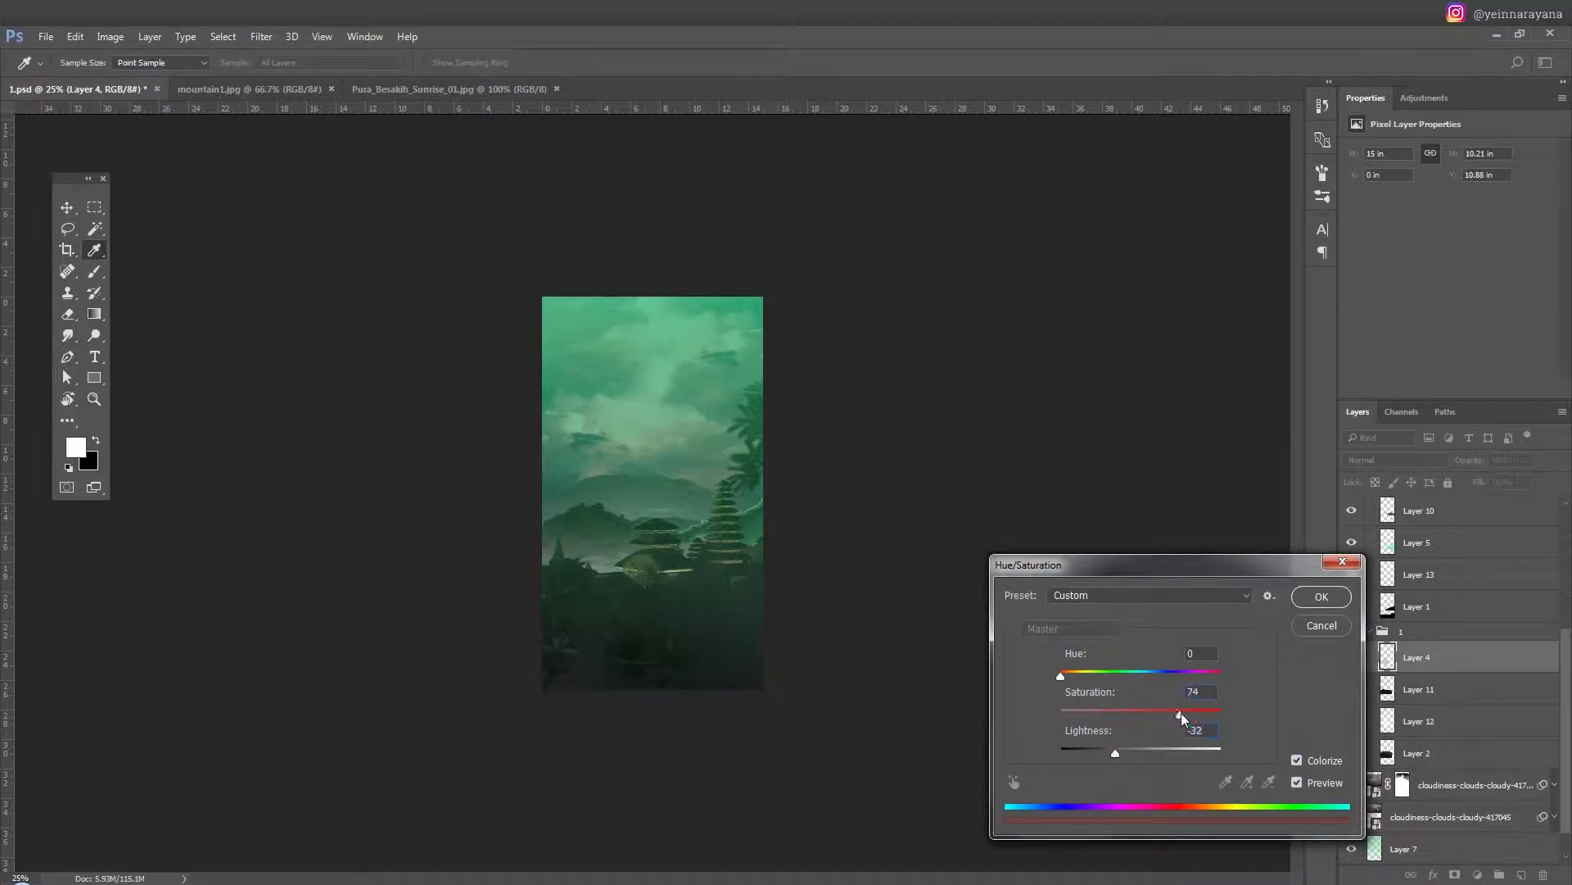
mouse_move(1120, 676)
mouse_down()
mouse_move(1089, 676)
mouse_move(1119, 678)
mouse_up()
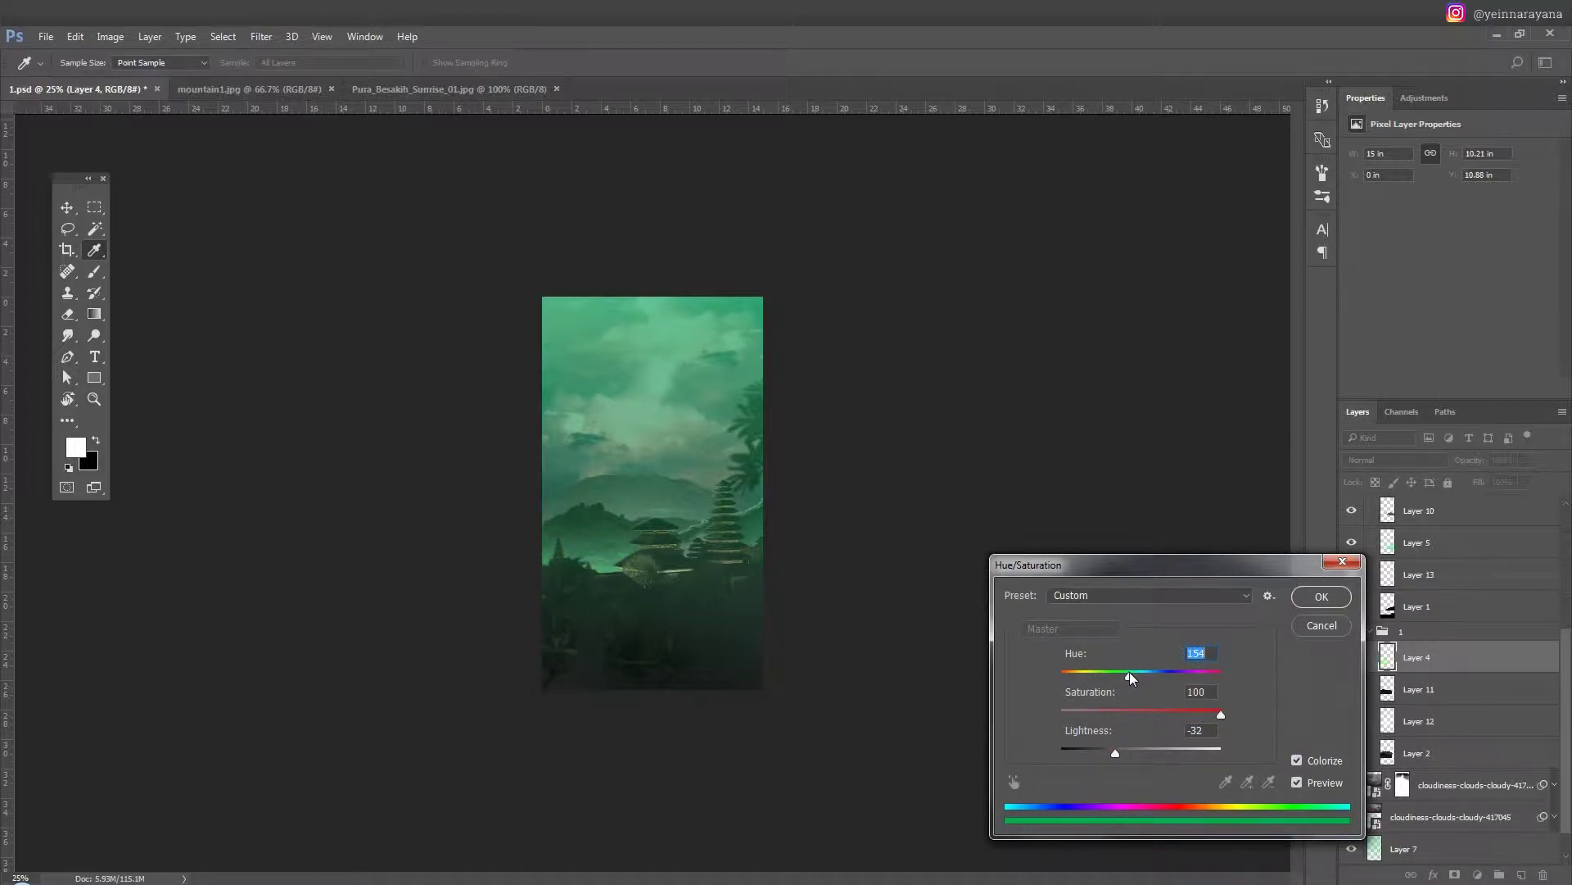
drag(1116, 752, 1124, 740)
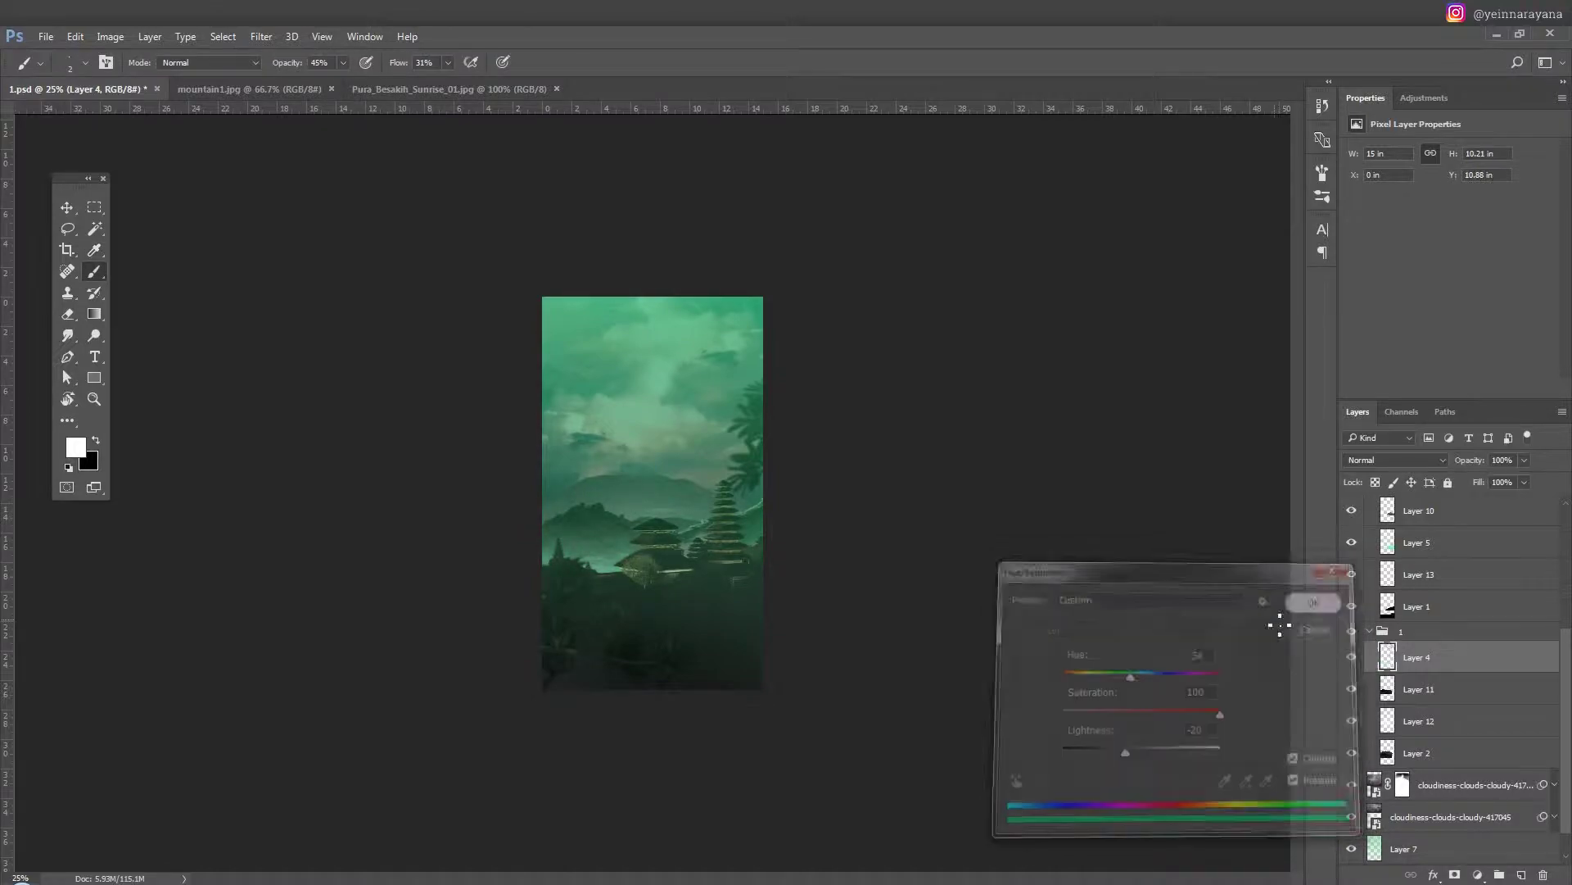
Colorize the top layer of group 3 with a green tint.
click(1370, 556)
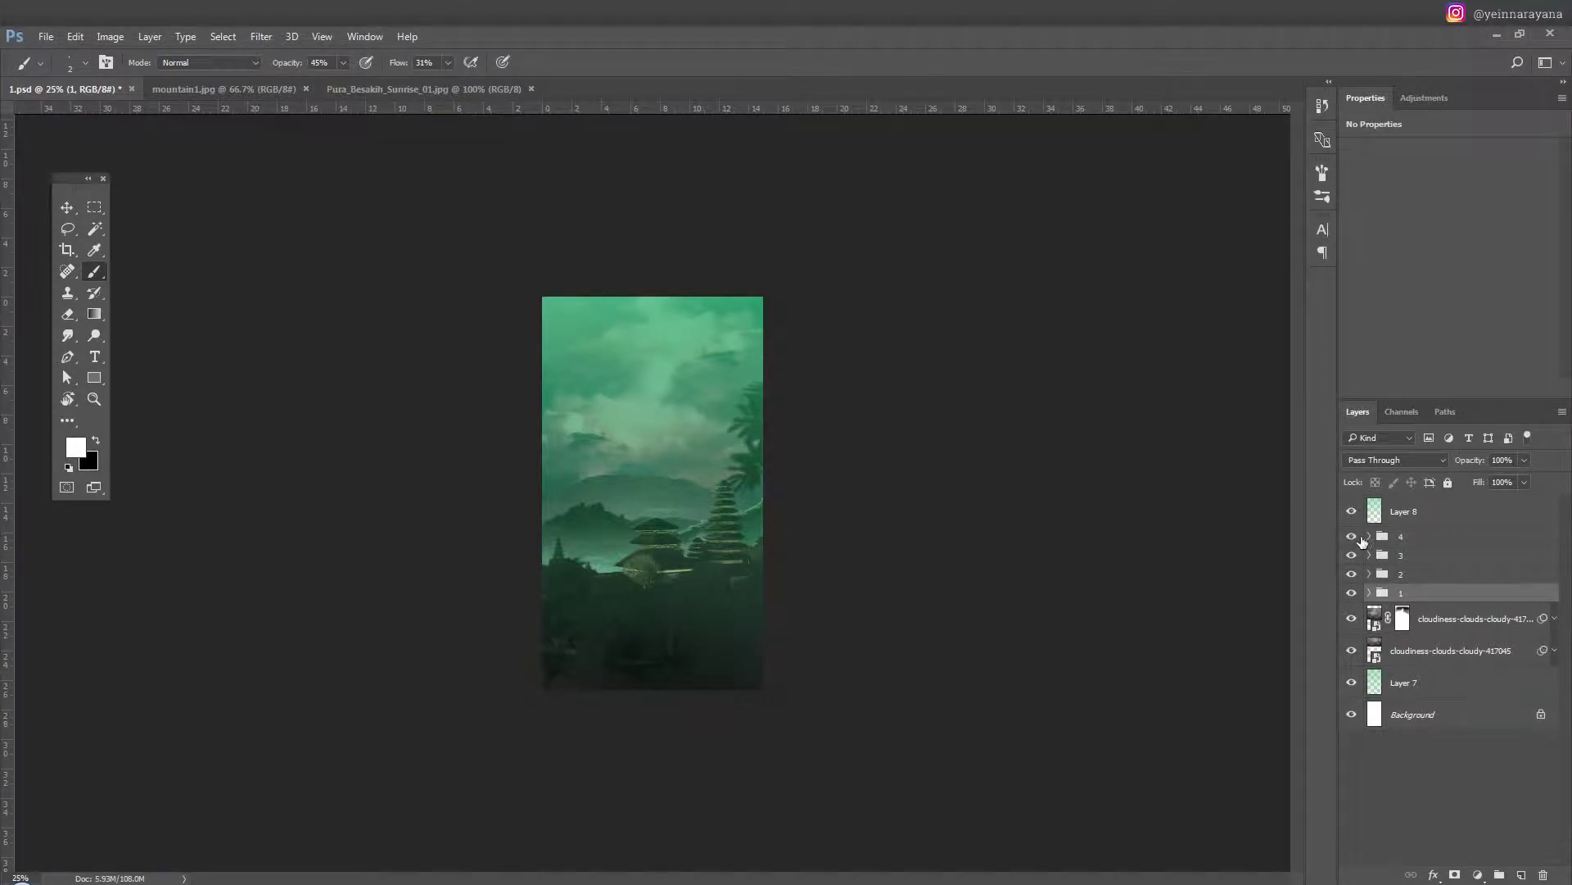
click(1370, 556)
click(1388, 581)
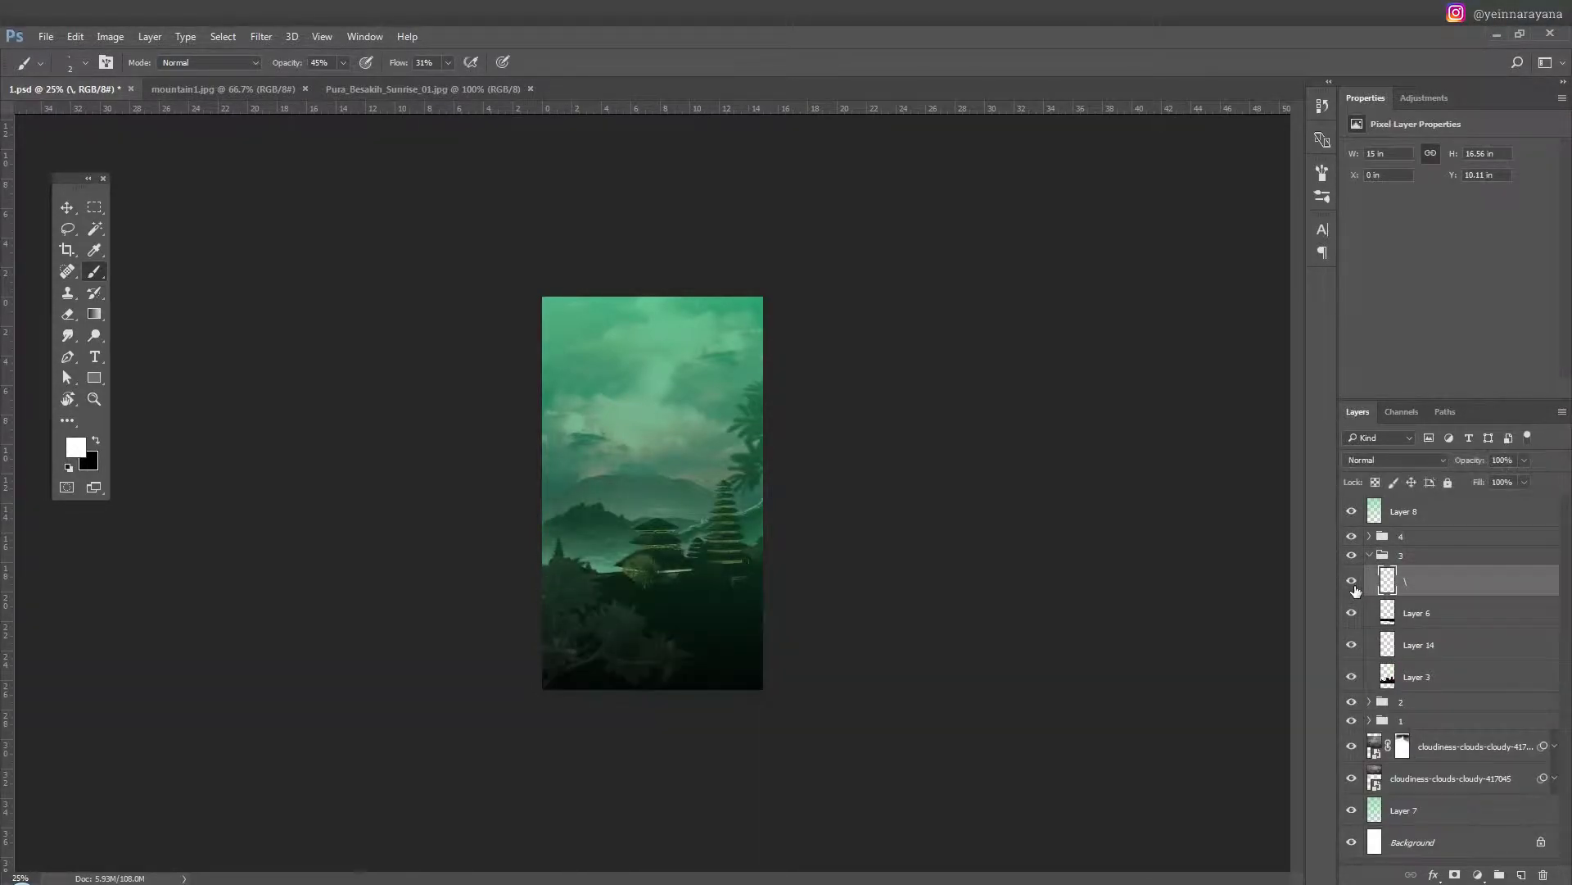
key(ctrl+u)
mouse_move(1140, 749)
mouse_down()
mouse_move(1114, 754)
mouse_move(1127, 752)
mouse_up()
click(1296, 760)
mouse_move(1062, 673)
mouse_down()
mouse_move(1182, 681)
mouse_move(1135, 670)
mouse_up()
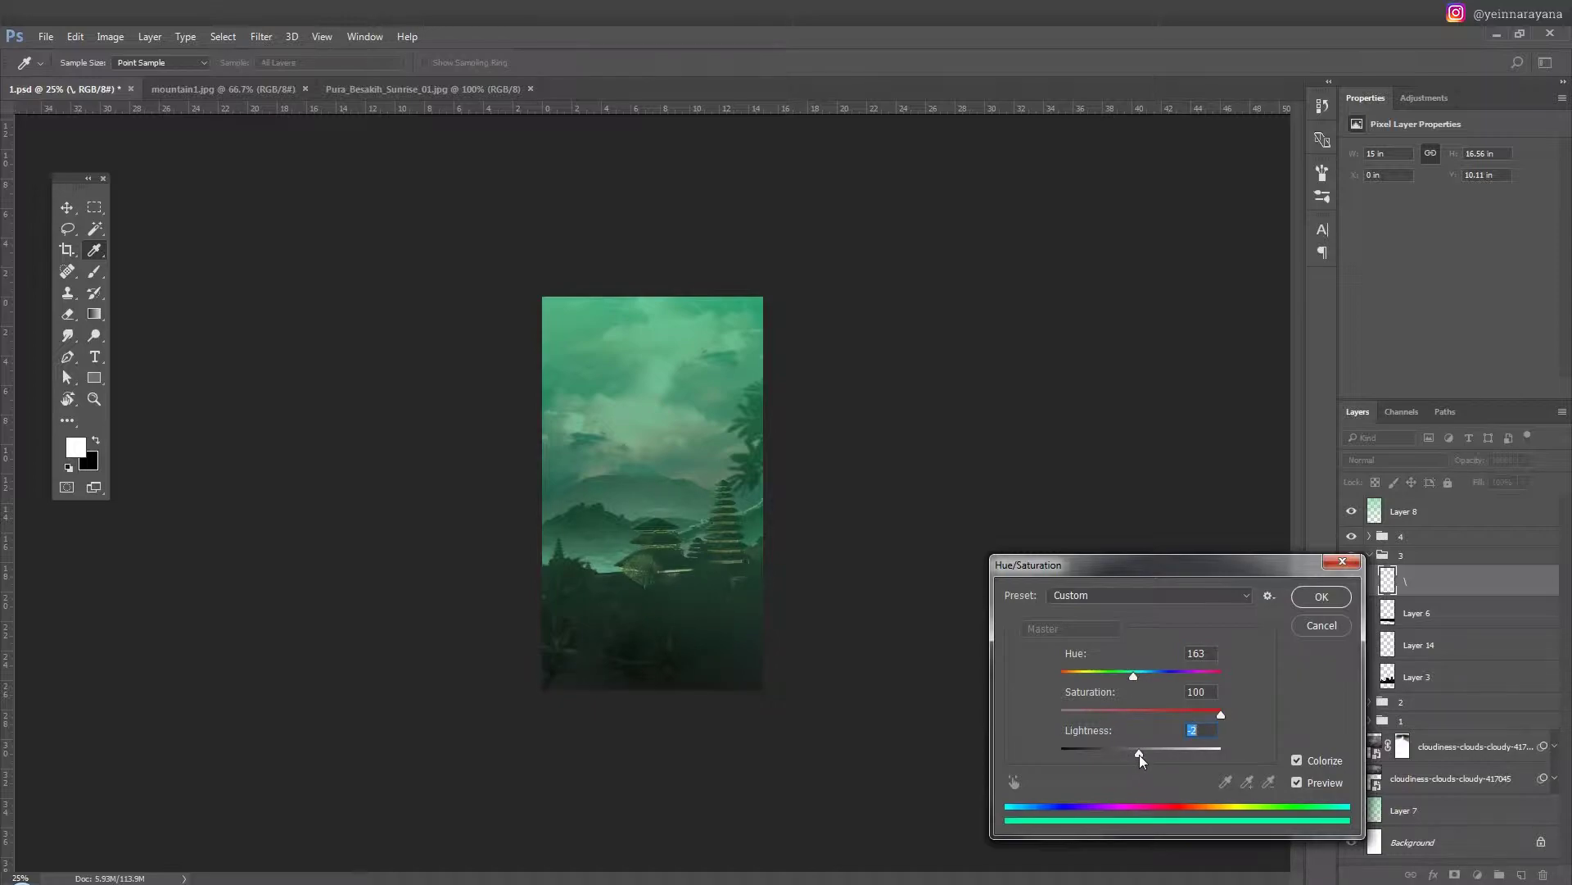
drag(1128, 753, 1136, 753)
click(1320, 597)
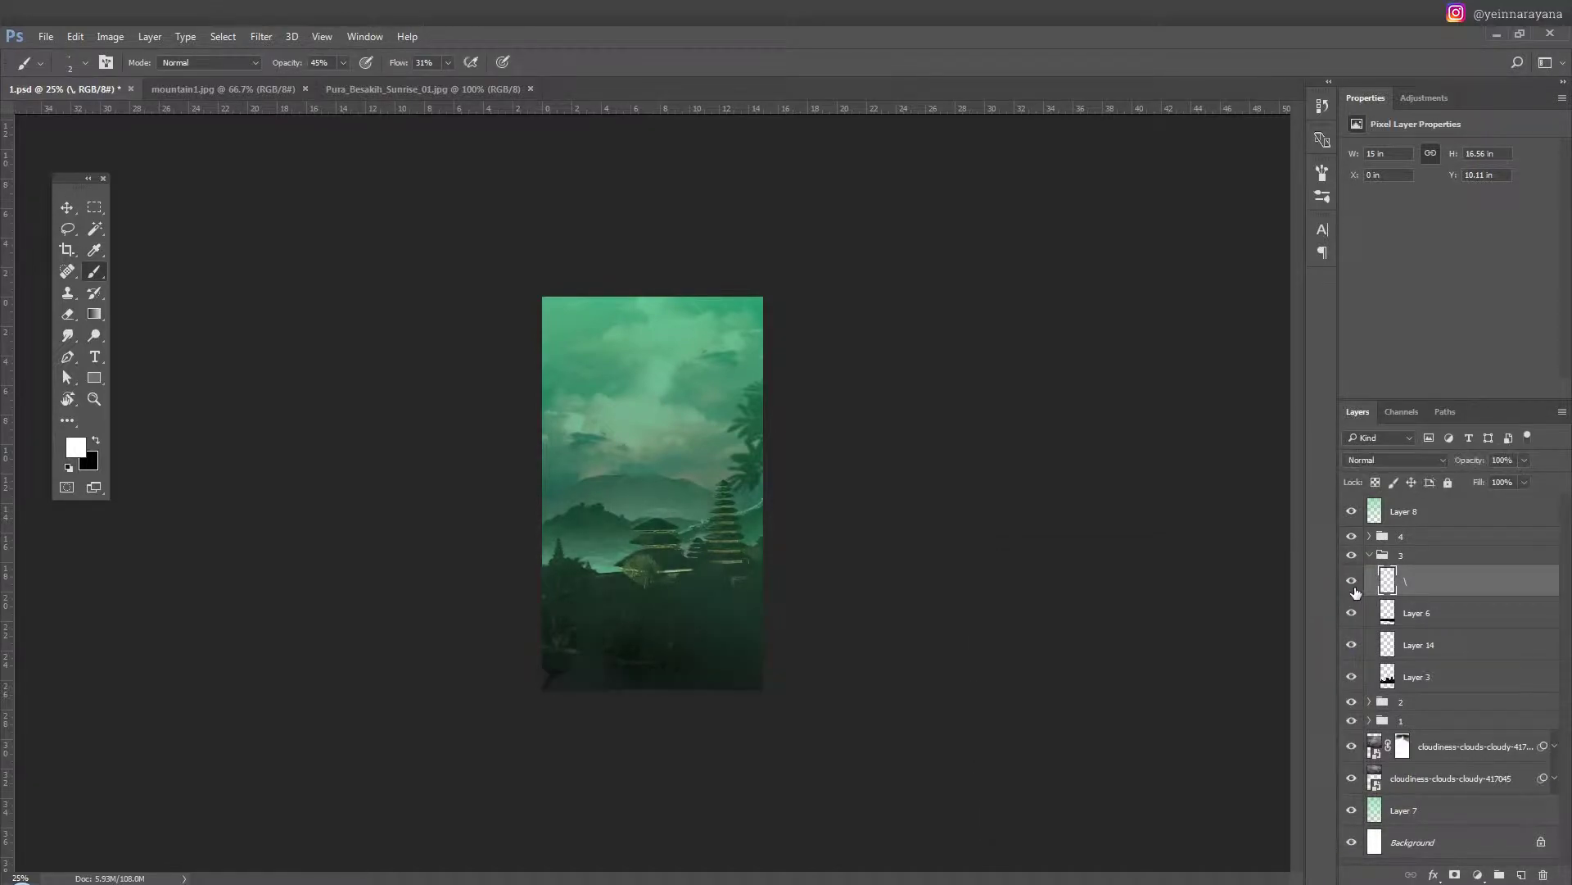
Switch to the Move tool and zoom back out to fit the image.
key(v)
key(ctrl+plus)
key(ctrl+plus)
key(ctrl+minus)
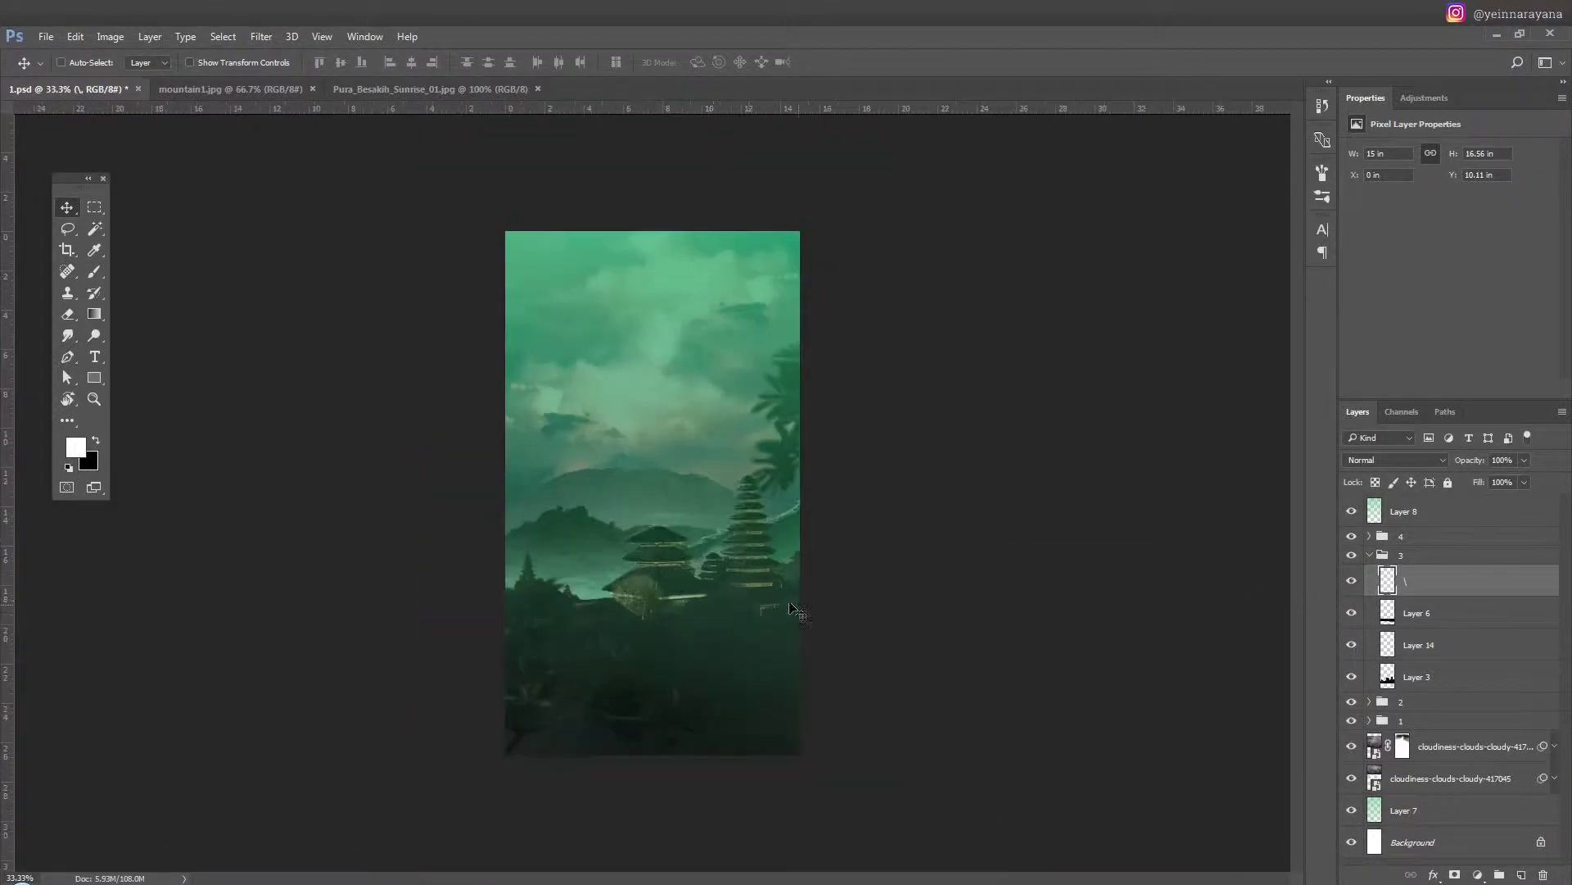
Duplicate the Jungle-Tree-PNG-Picture copy layer in group 4, then delete the extra copy.
click(1370, 555)
click(1424, 563)
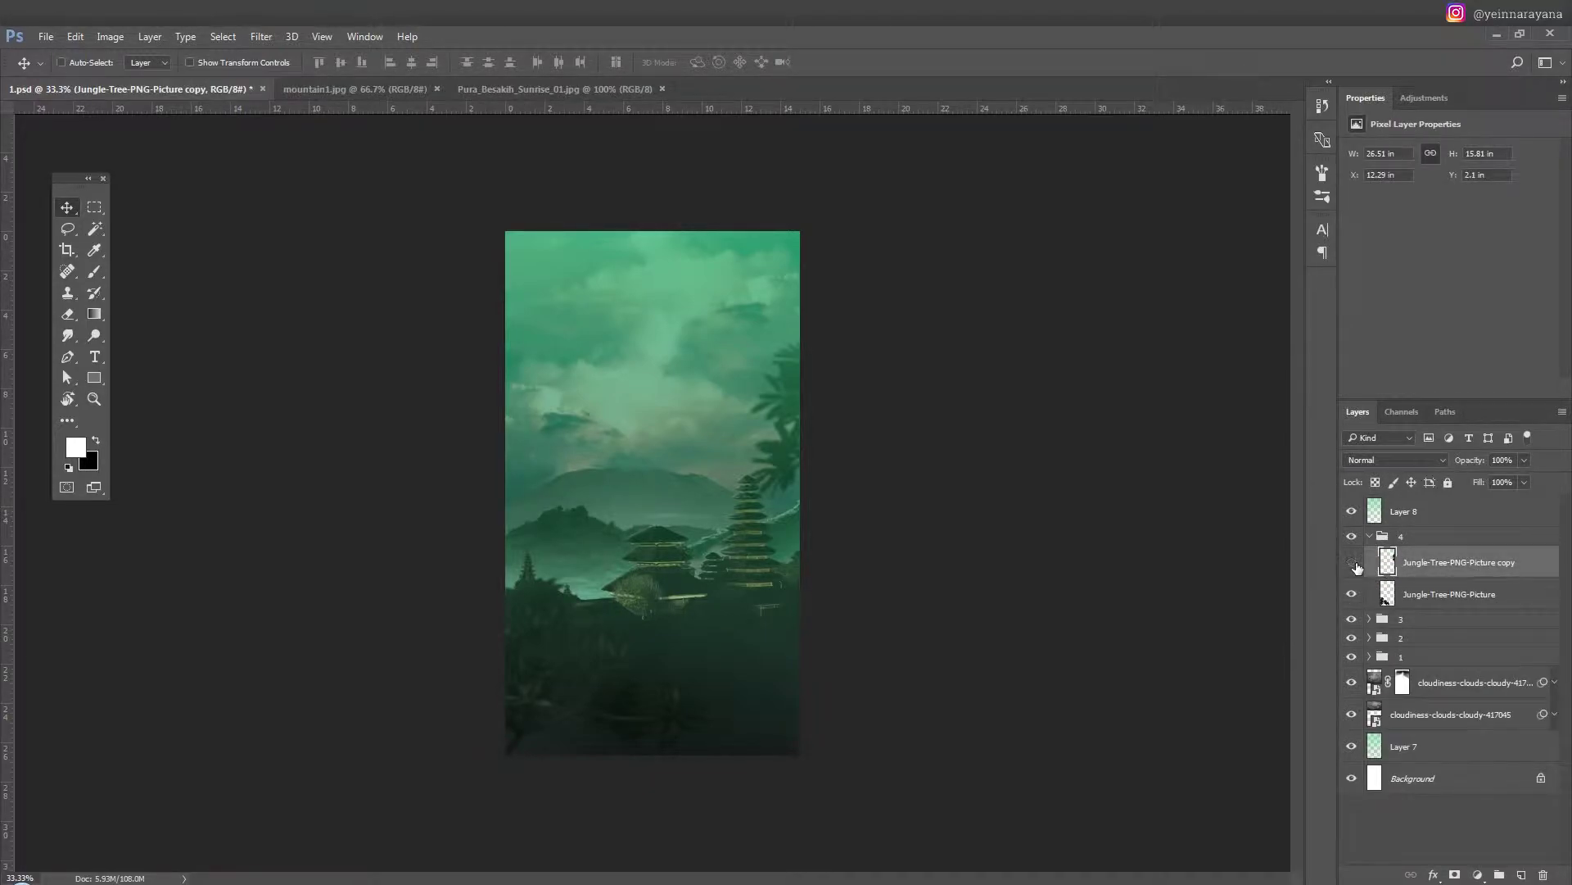
key(ctrl+j)
drag(901, 467, 341, 355)
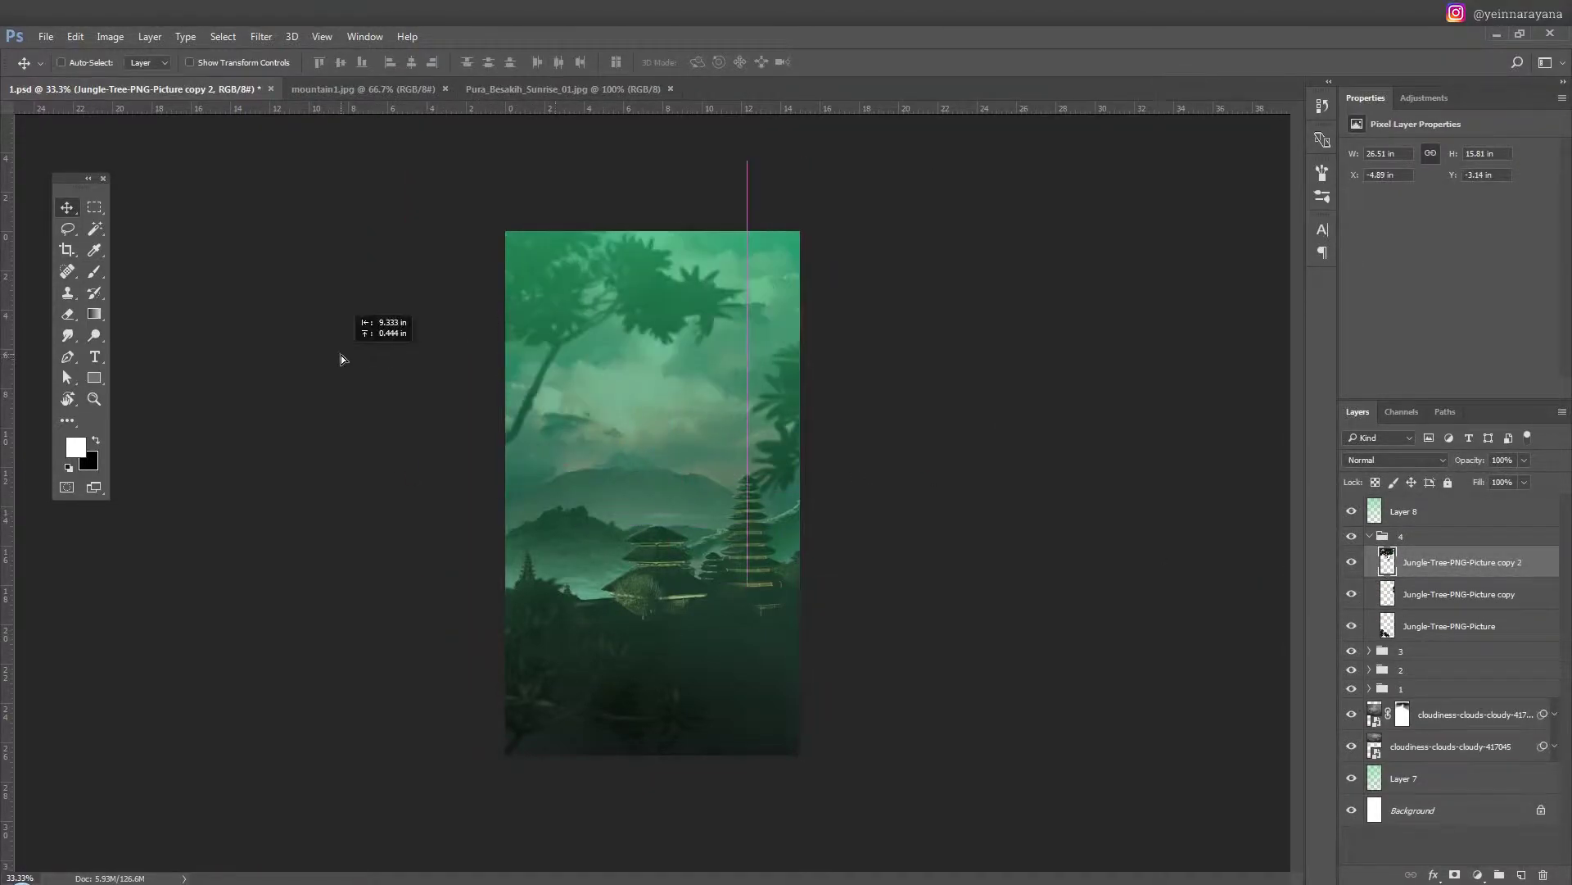
key(ctrl+t)
key(Return)
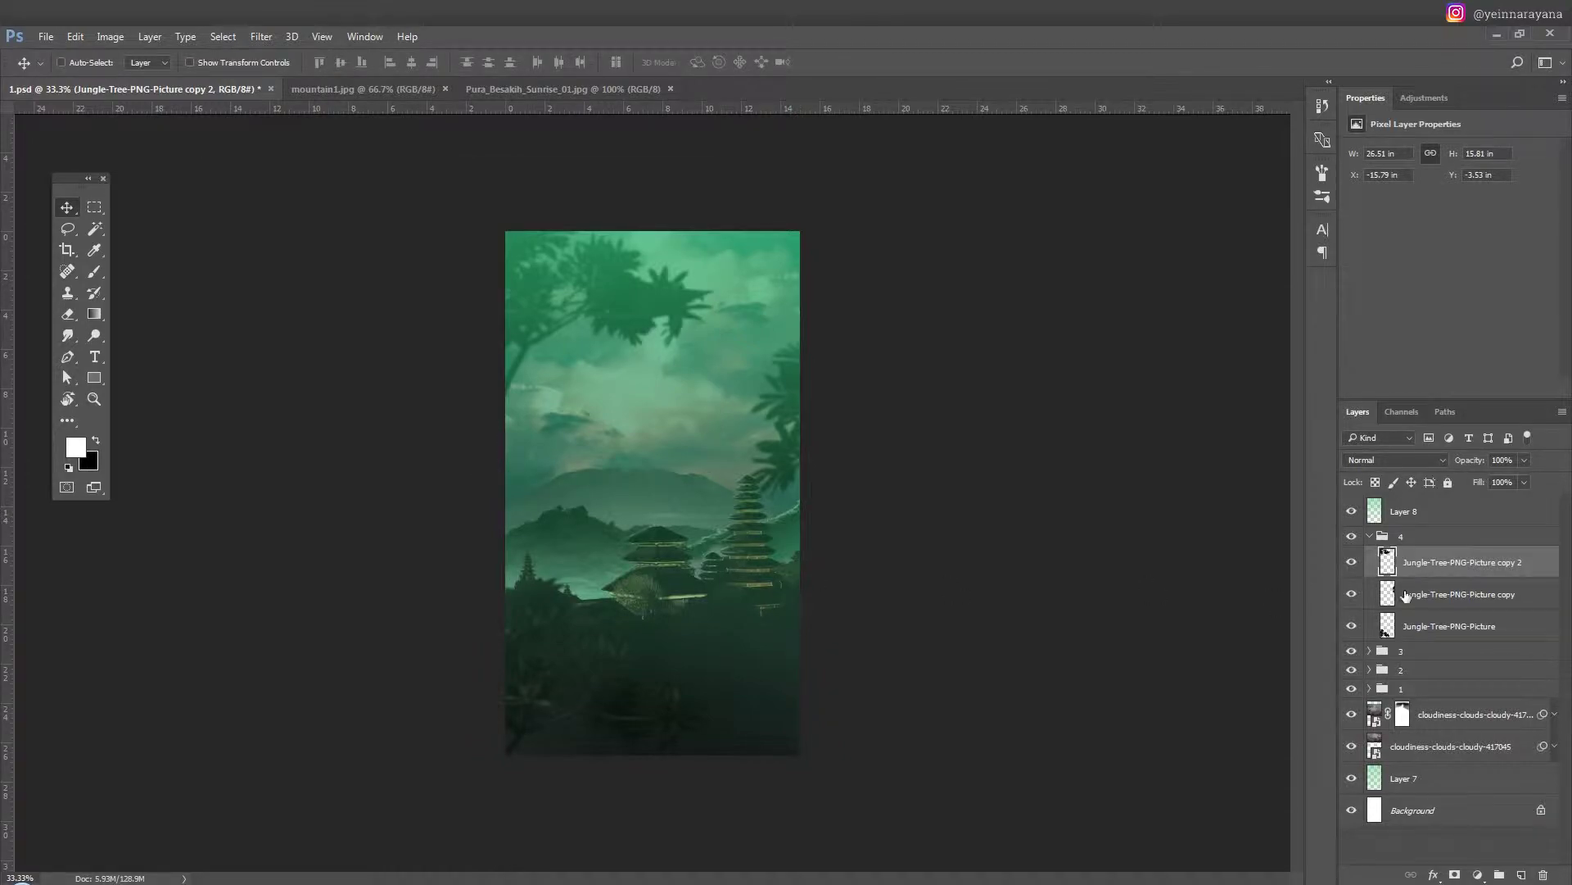
key(Delete)
Move the jungle tree foliage toward the lower left and collapse group 4.
mouse_move(706, 589)
mouse_down()
mouse_move(735, 620)
mouse_move(719, 647)
mouse_move(650, 583)
mouse_move(709, 577)
mouse_move(639, 631)
mouse_move(636, 670)
mouse_move(634, 616)
mouse_move(616, 618)
mouse_move(625, 577)
mouse_move(629, 631)
mouse_up()
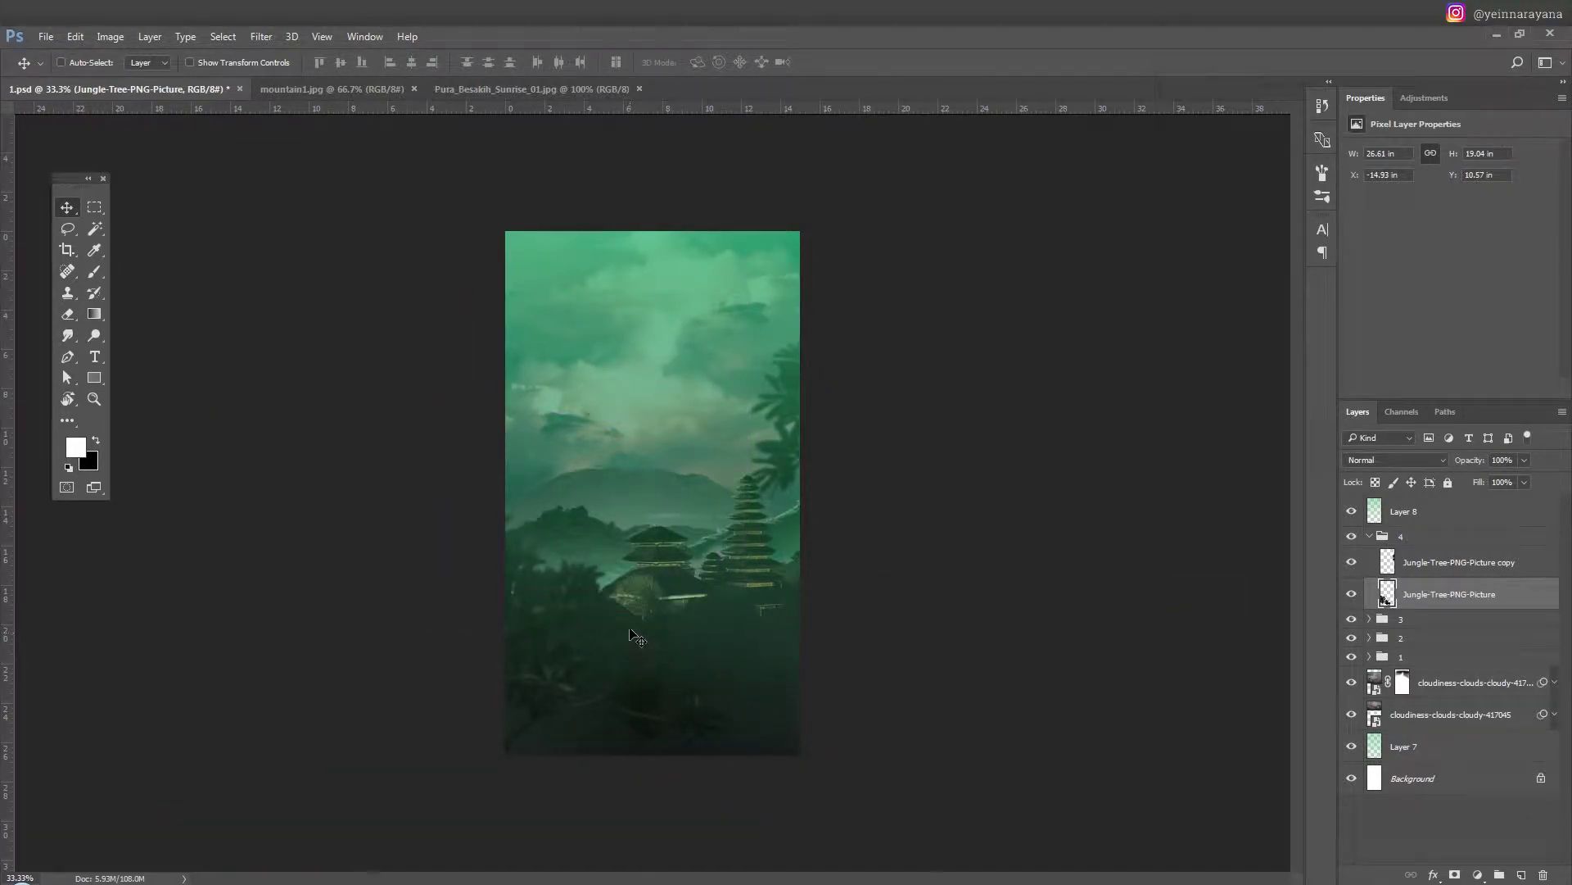
click(1400, 539)
click(1549, 818)
Add a new empty layer and set the brush foreground colour to yellow.
scroll(697, 684, up, 1)
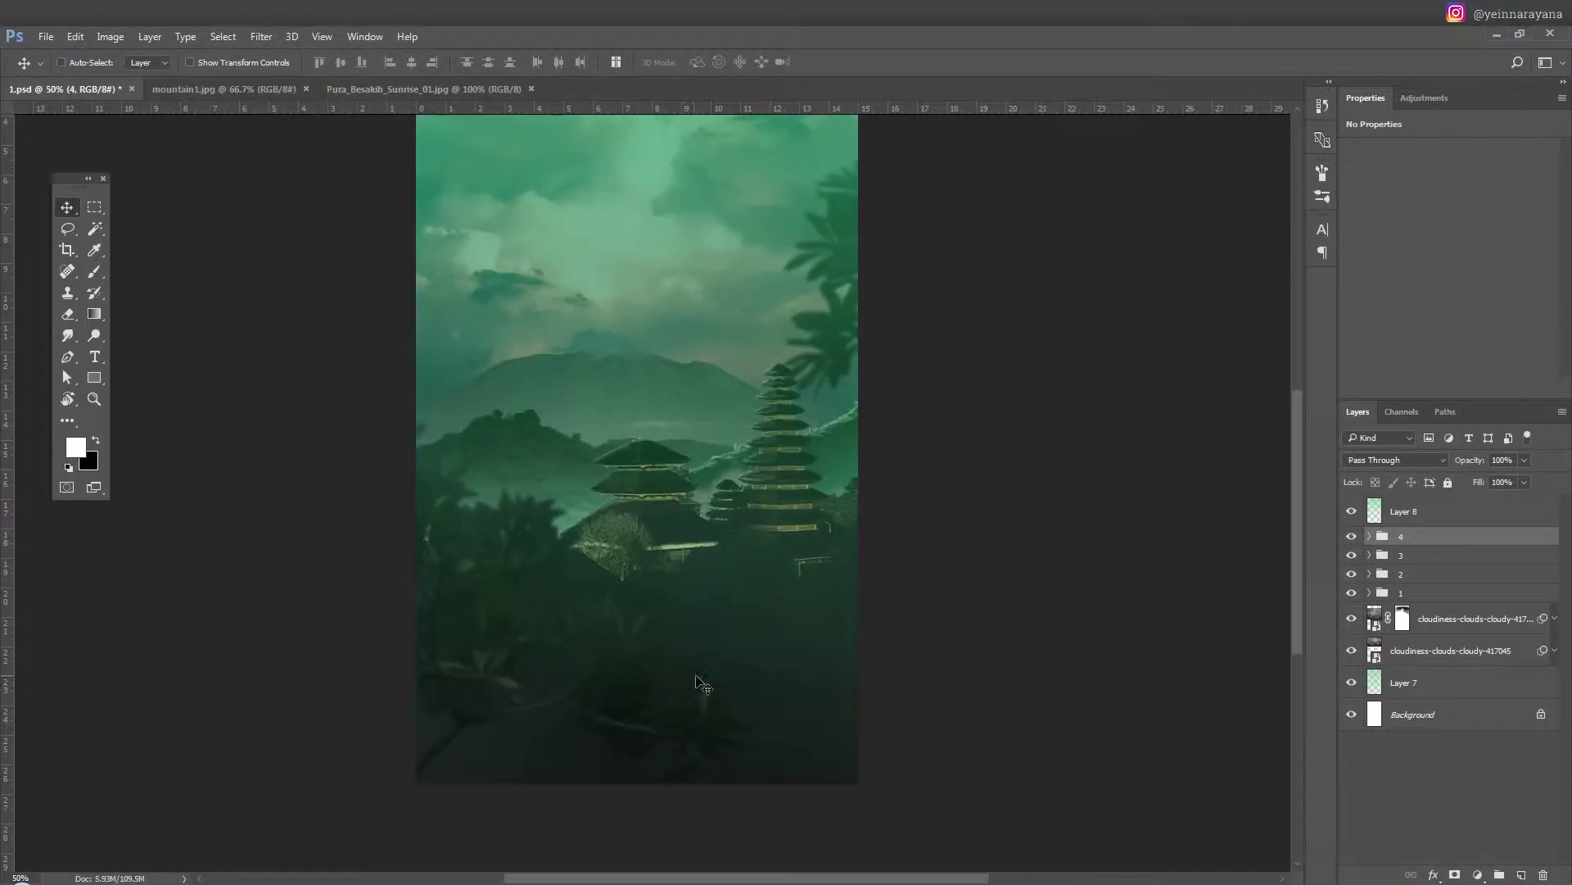
key(b)
key(ctrl+shift+alt+n)
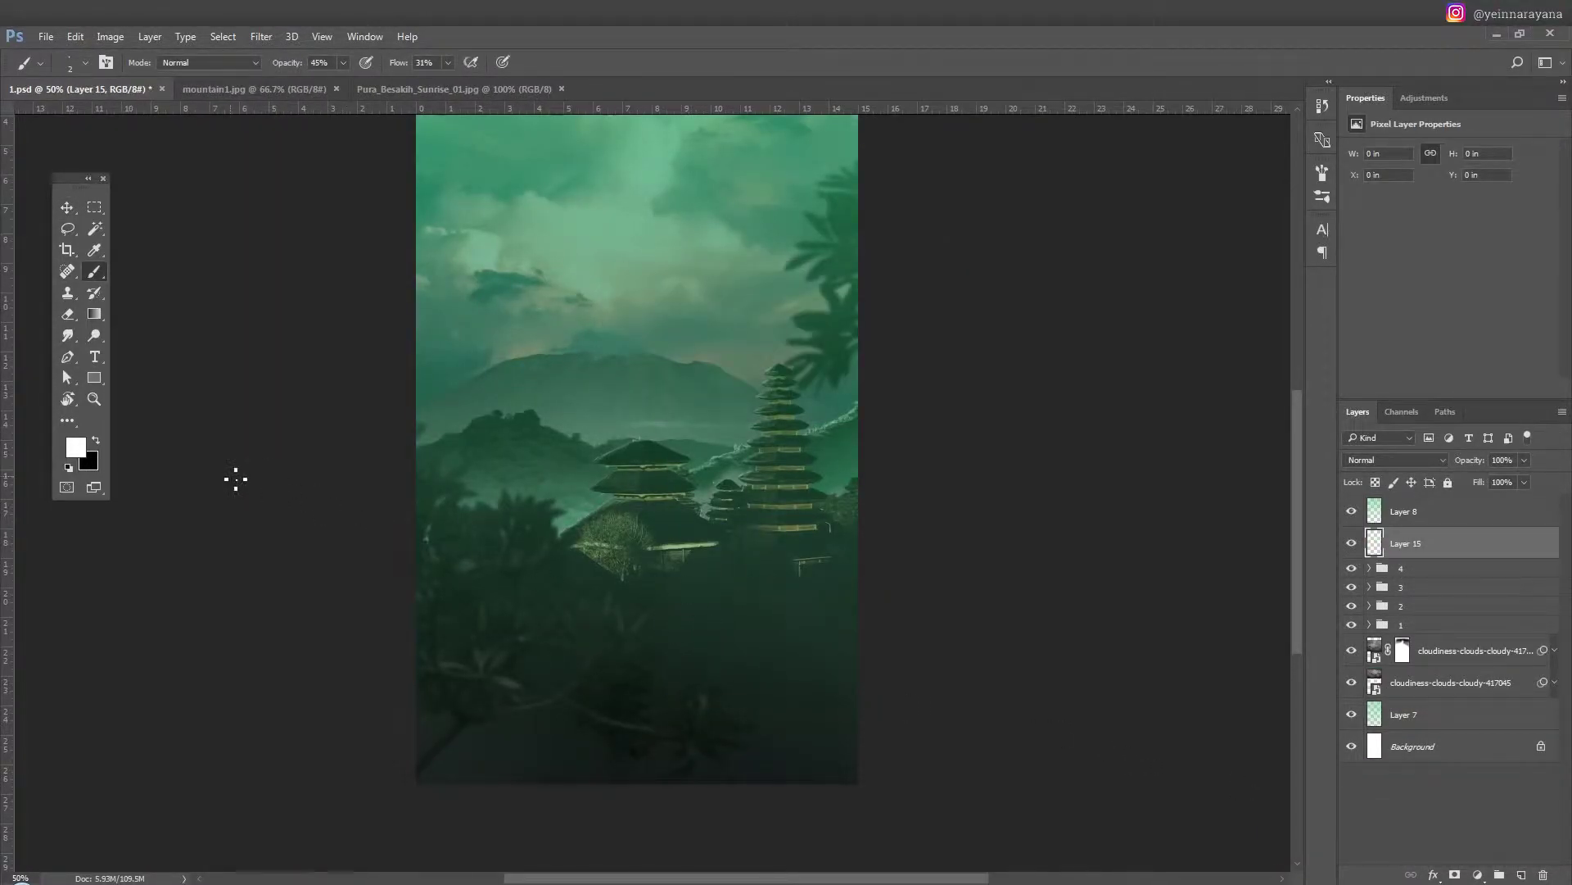
click(76, 448)
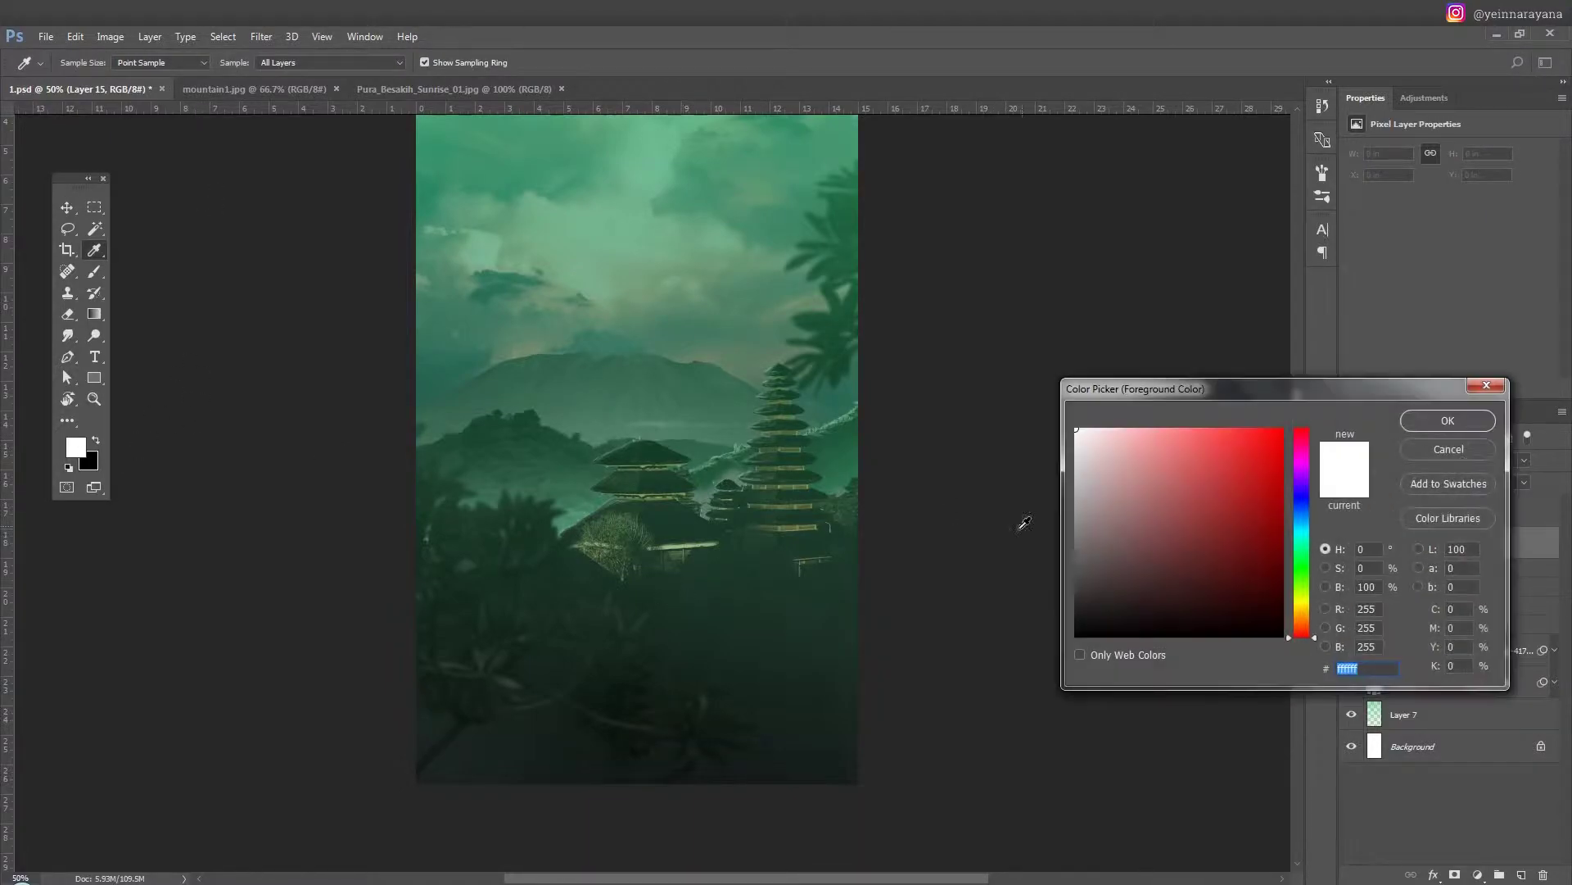
click(1301, 603)
click(1281, 430)
Turn off brush size variation and paint a small yellow dot below the temples.
key(Return)
scroll(773, 665, up, 2)
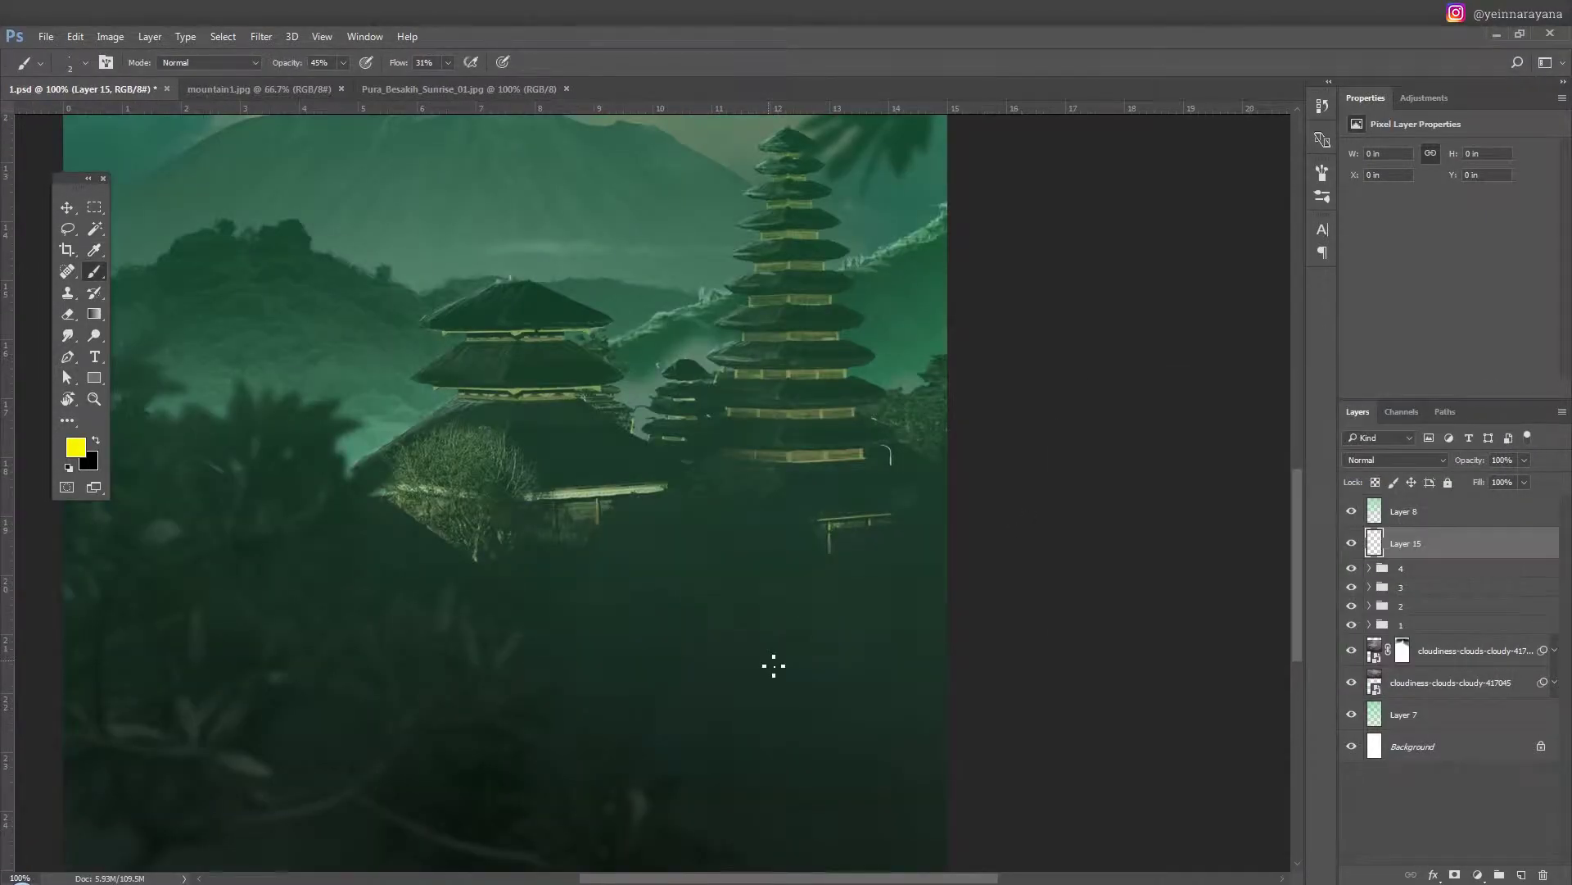
key(F5)
click(1024, 233)
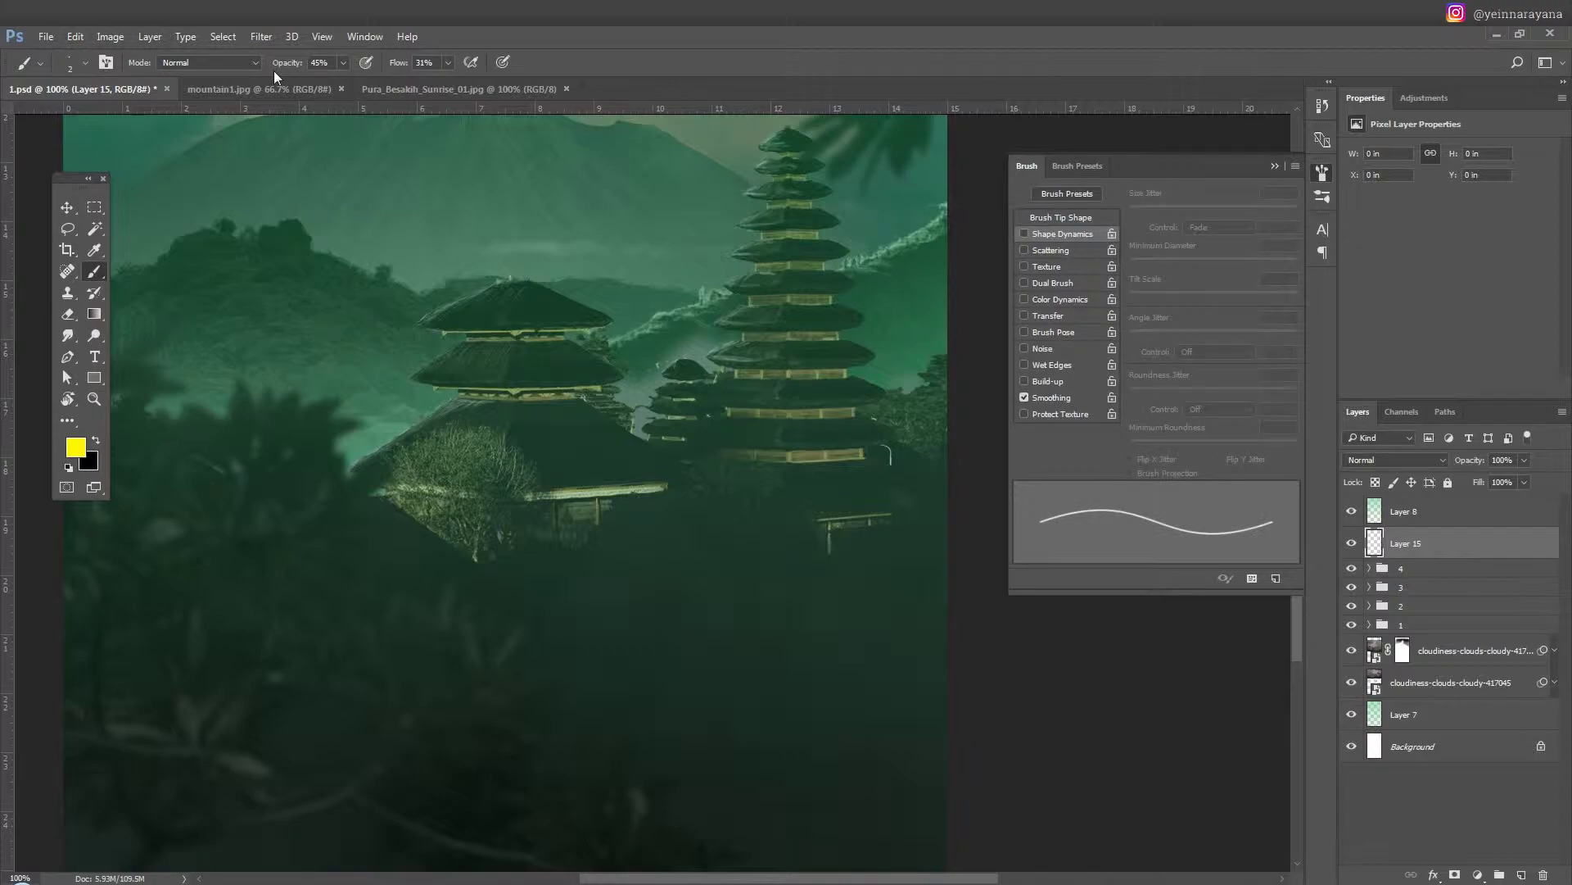
key(F5)
click(725, 685)
scroll(736, 697, up, 2)
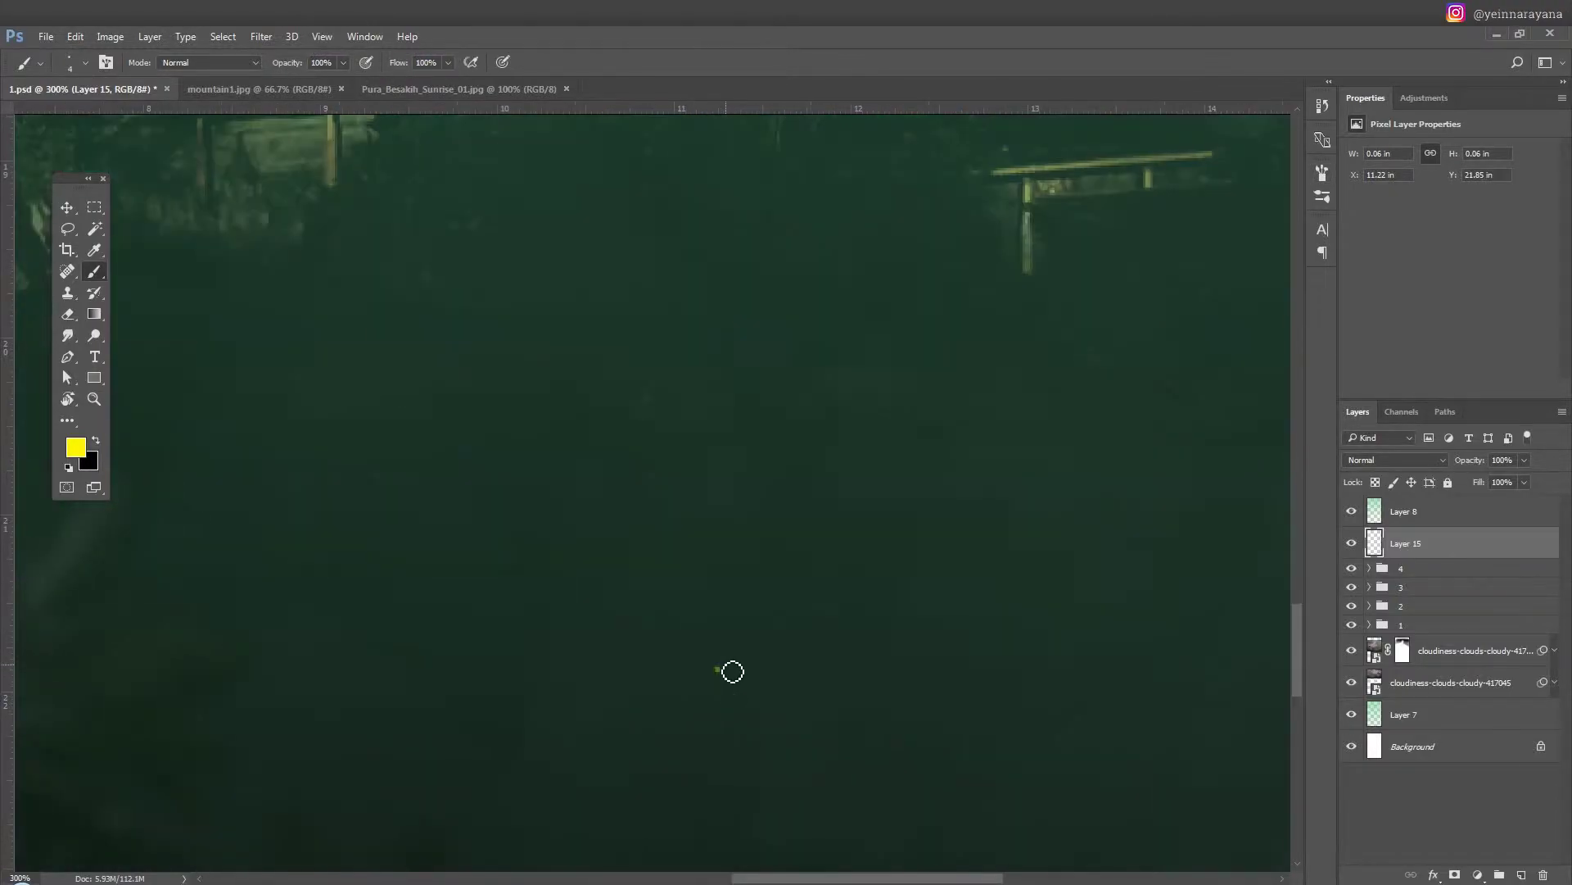
scroll(728, 684, down, 3)
scroll(729, 695, up, 5)
drag(685, 644, 694, 662)
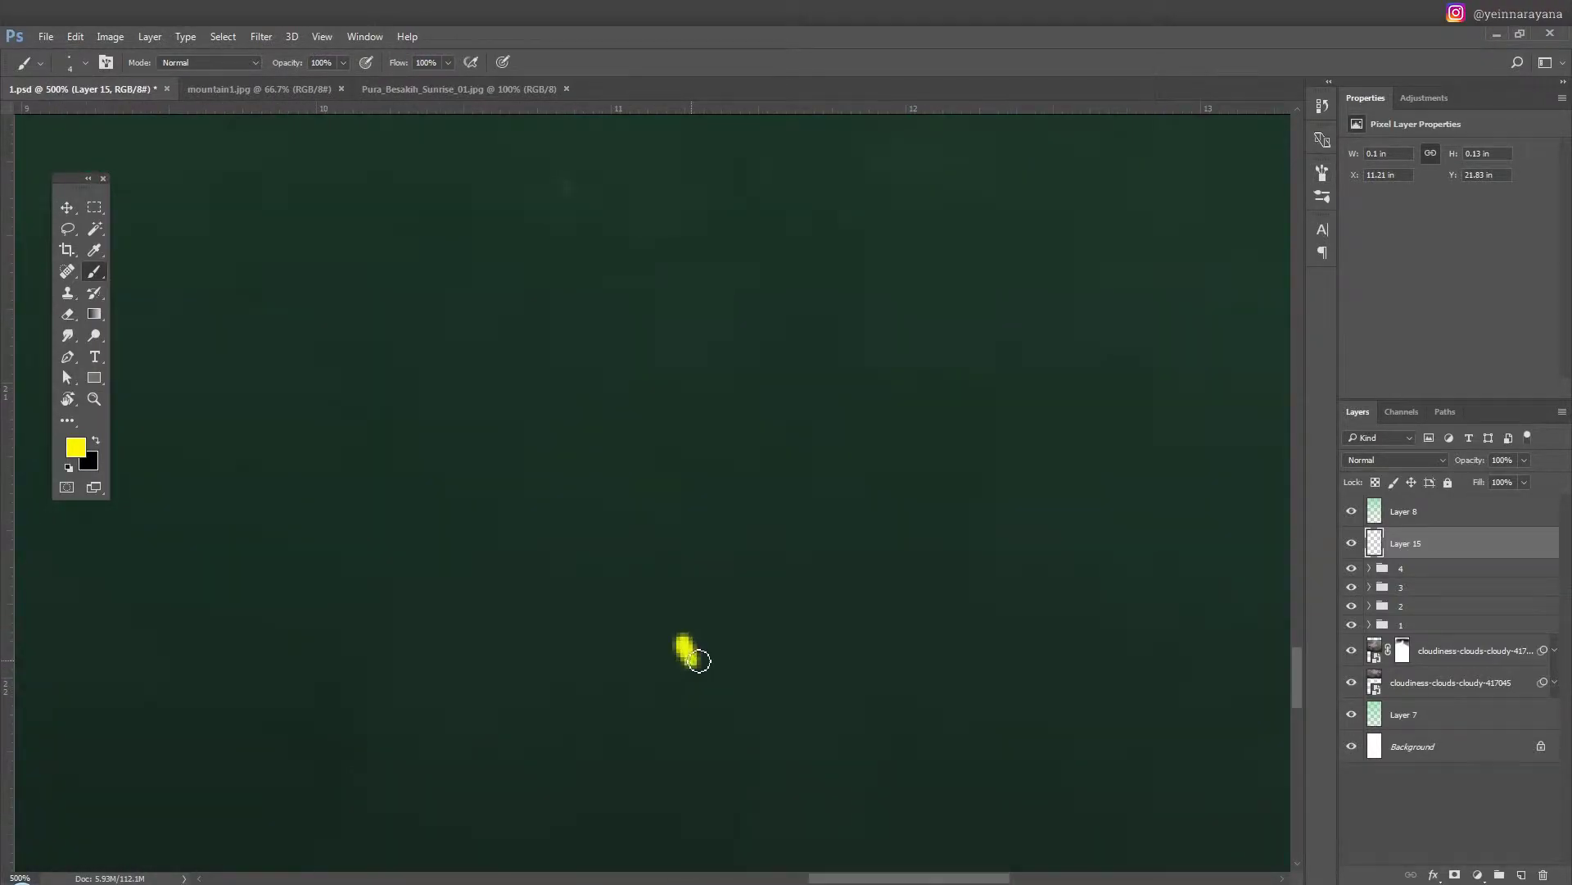
Raise the brush opacity to 100%.
scroll(695, 662, down, 2)
scroll(698, 665, down, 2)
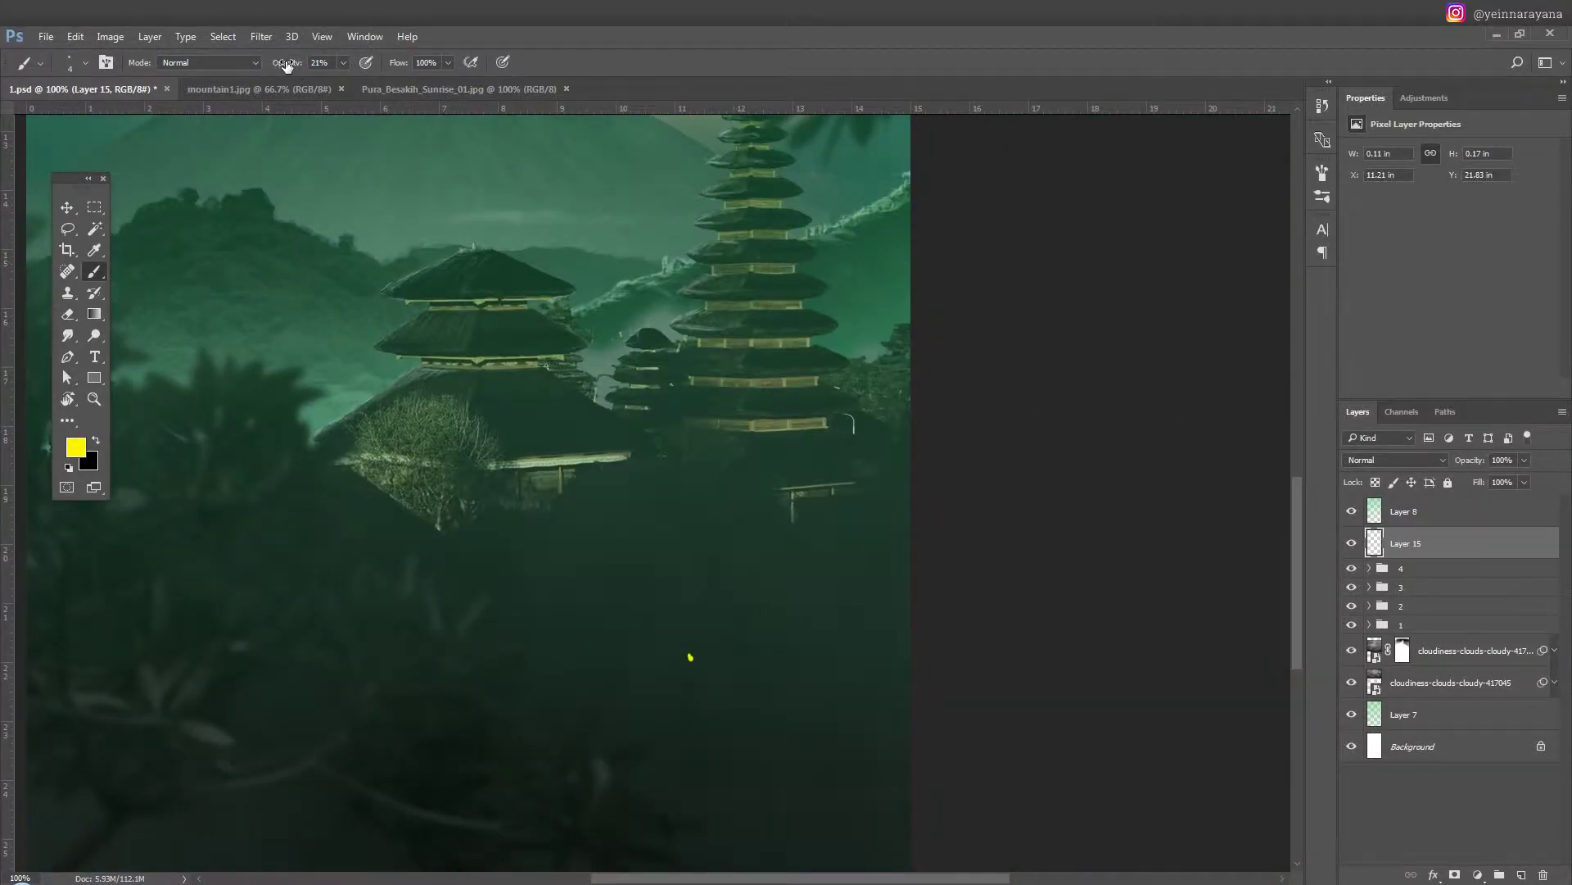
drag(286, 66, 924, 163)
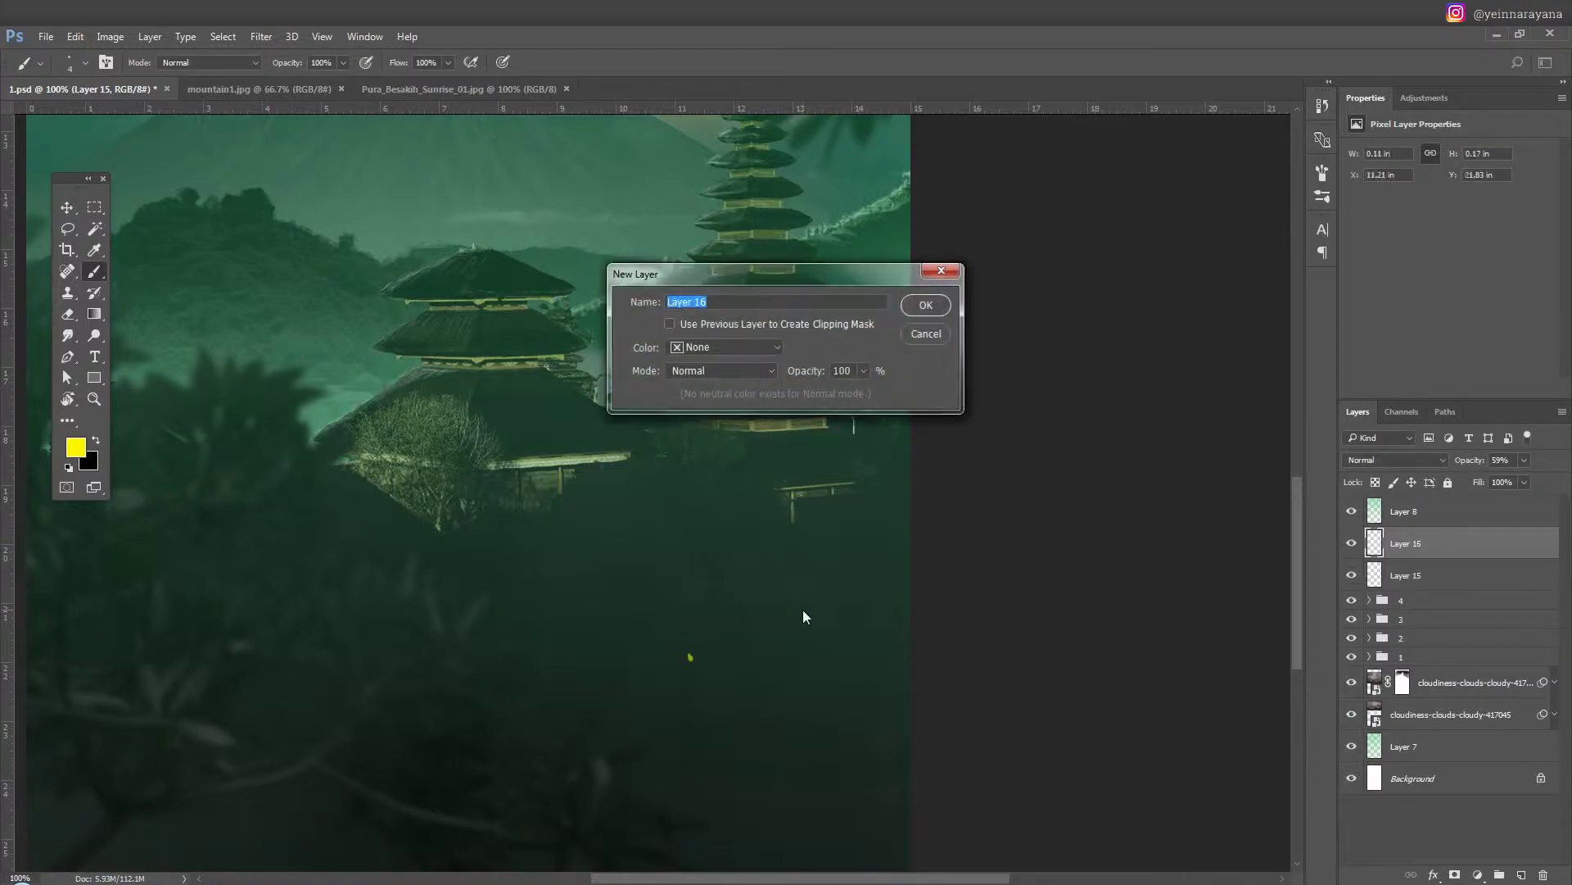
Repaint the firefly dot at about 62% opacity and add a soft glow on a new layer.
key(ctrl+z)
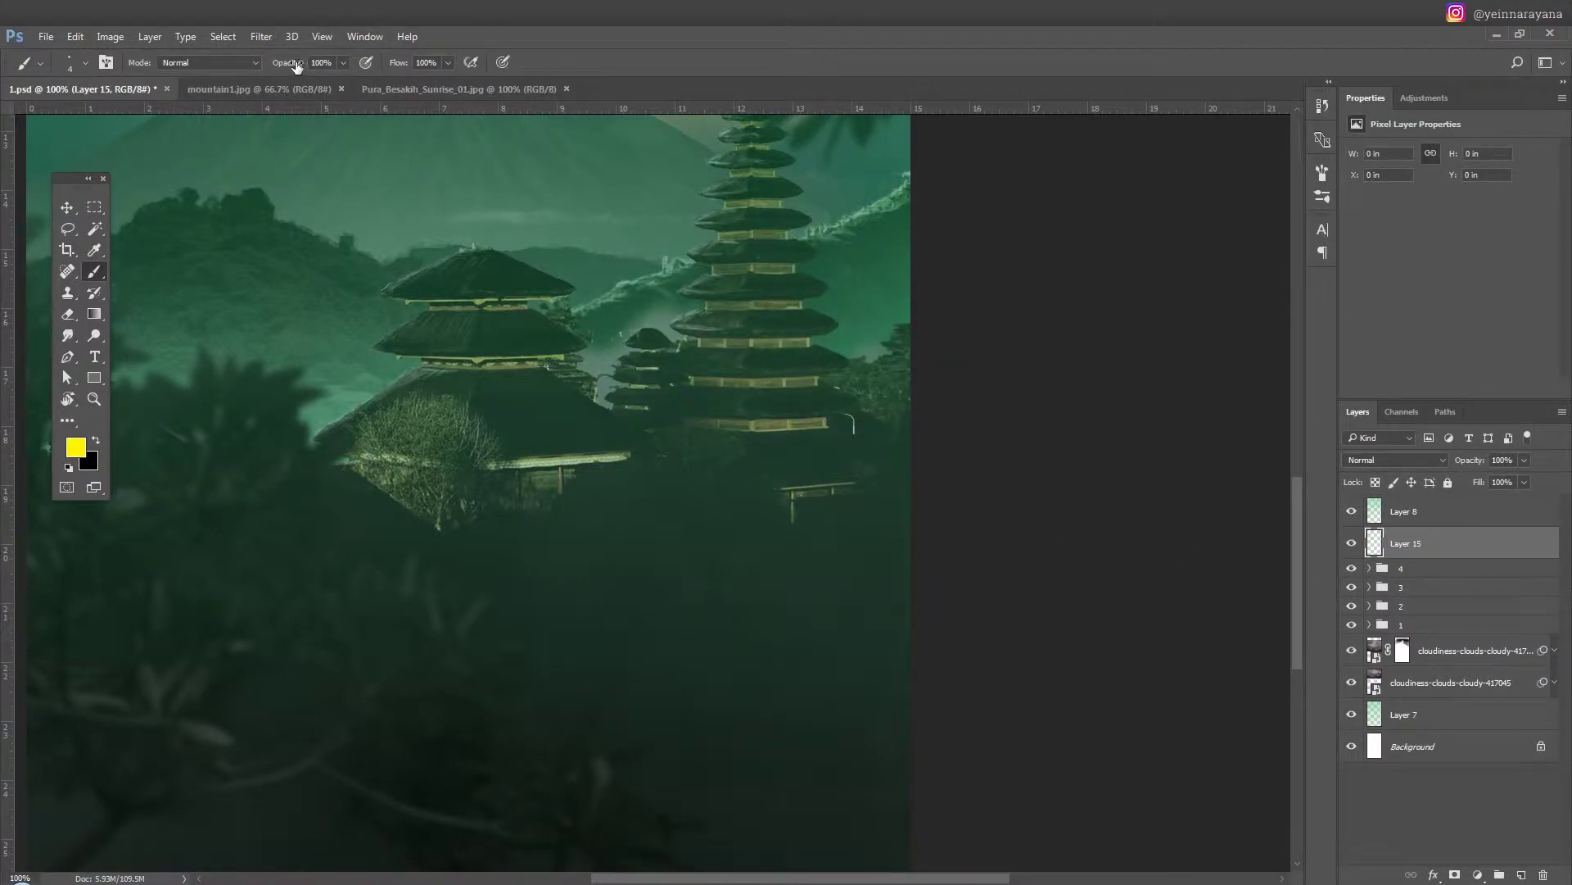
drag(296, 67, 255, 67)
click(704, 643)
key(ctrl+shift+n)
key(Return)
right_click(716, 639)
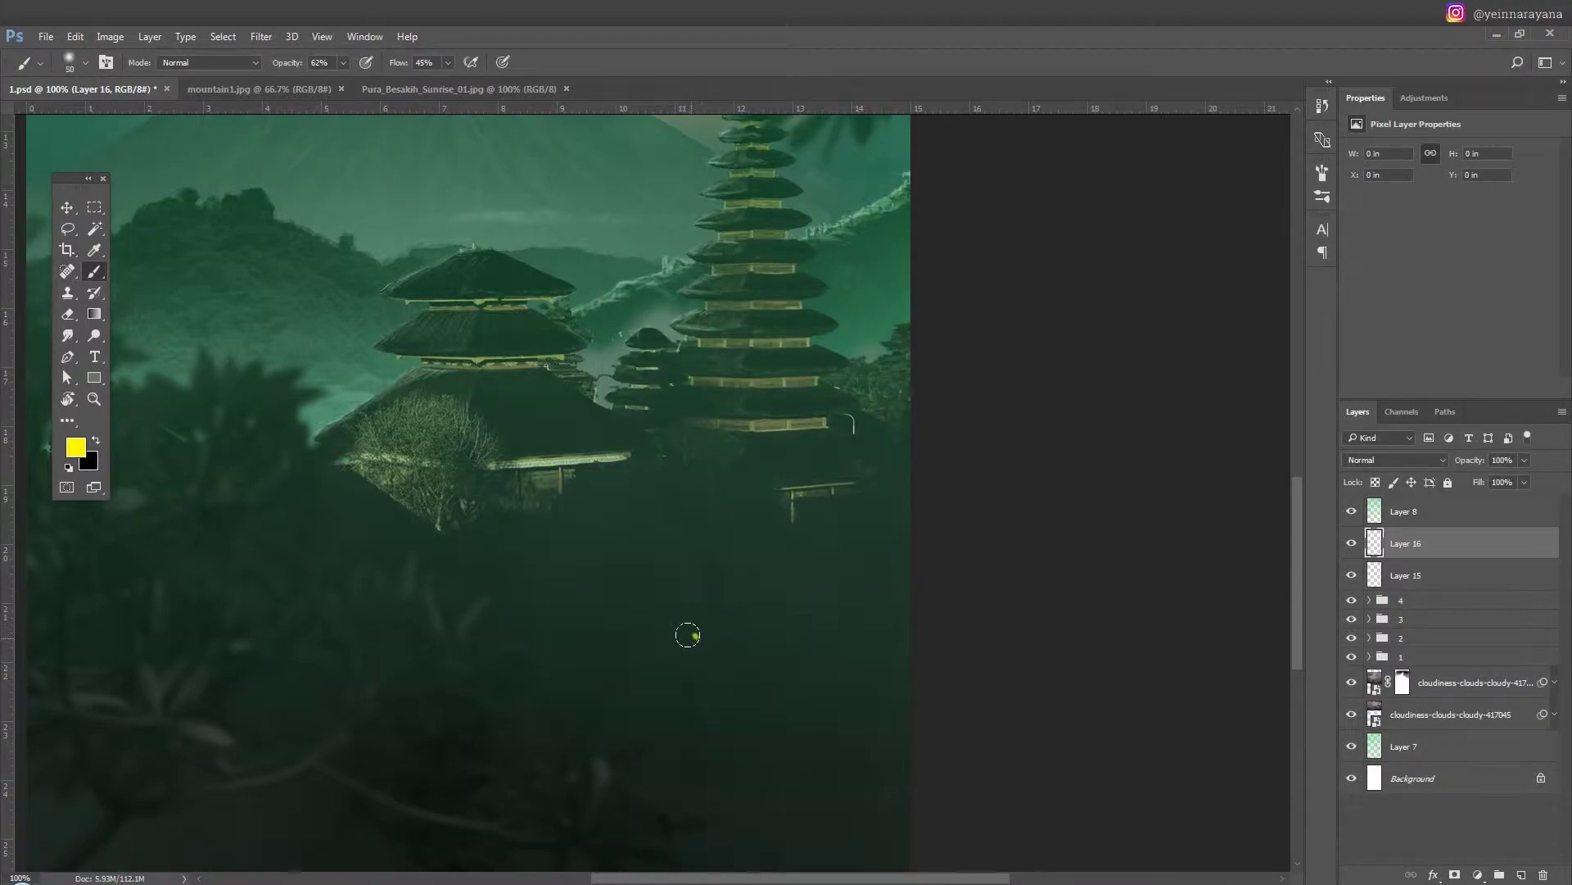
click(695, 636)
Lower the first dot layer's fill to 84%.
key(v)
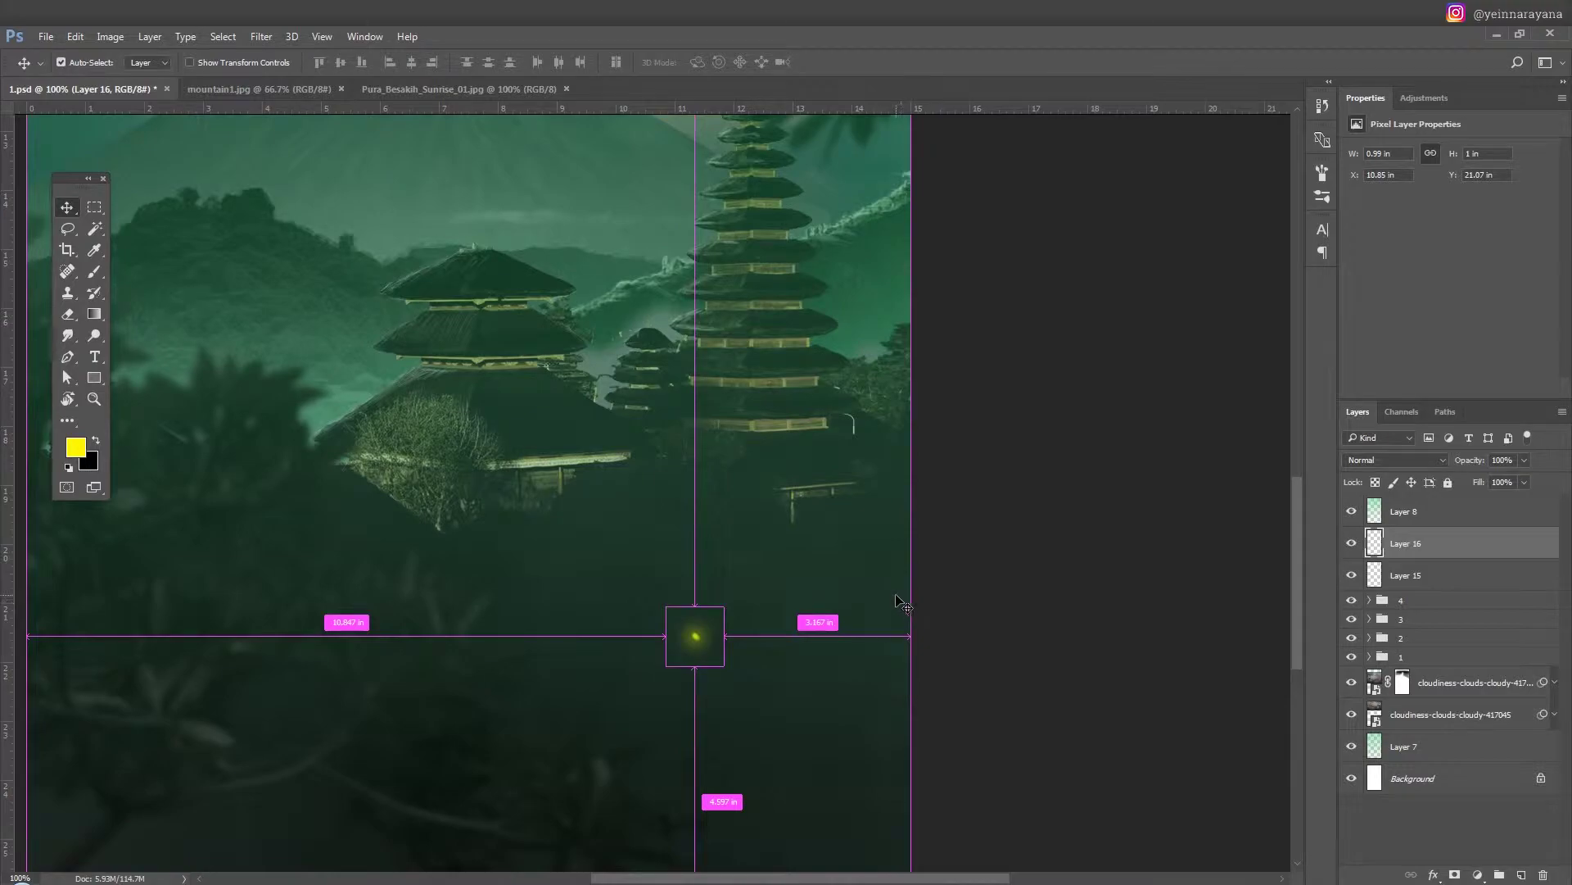
click(1406, 574)
drag(1478, 489, 1464, 490)
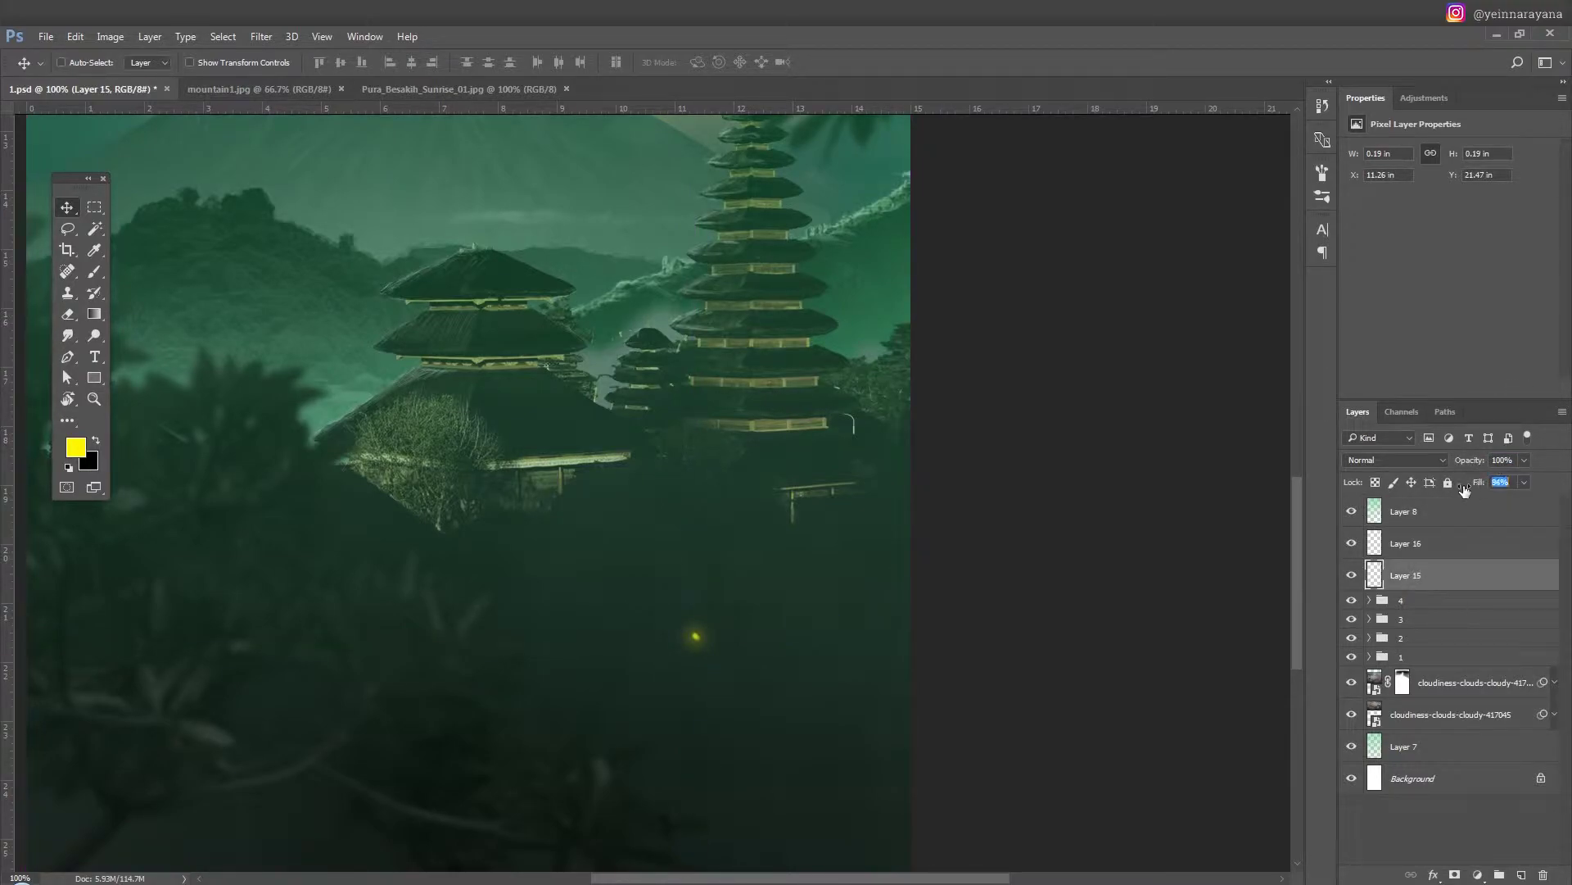
key(alt+bracketright)
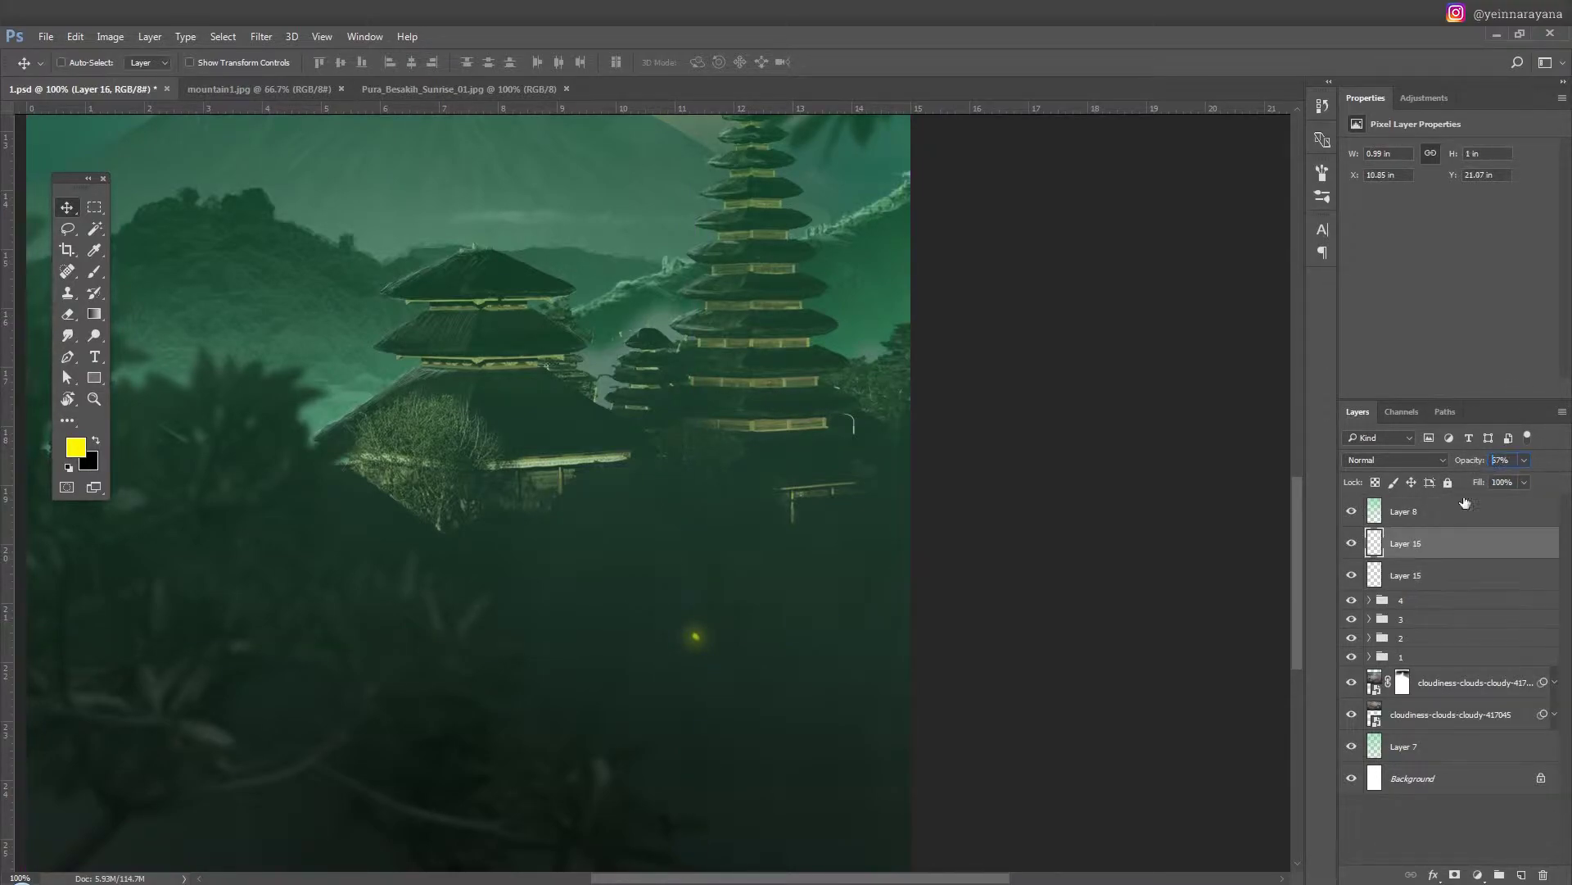
click(1425, 567)
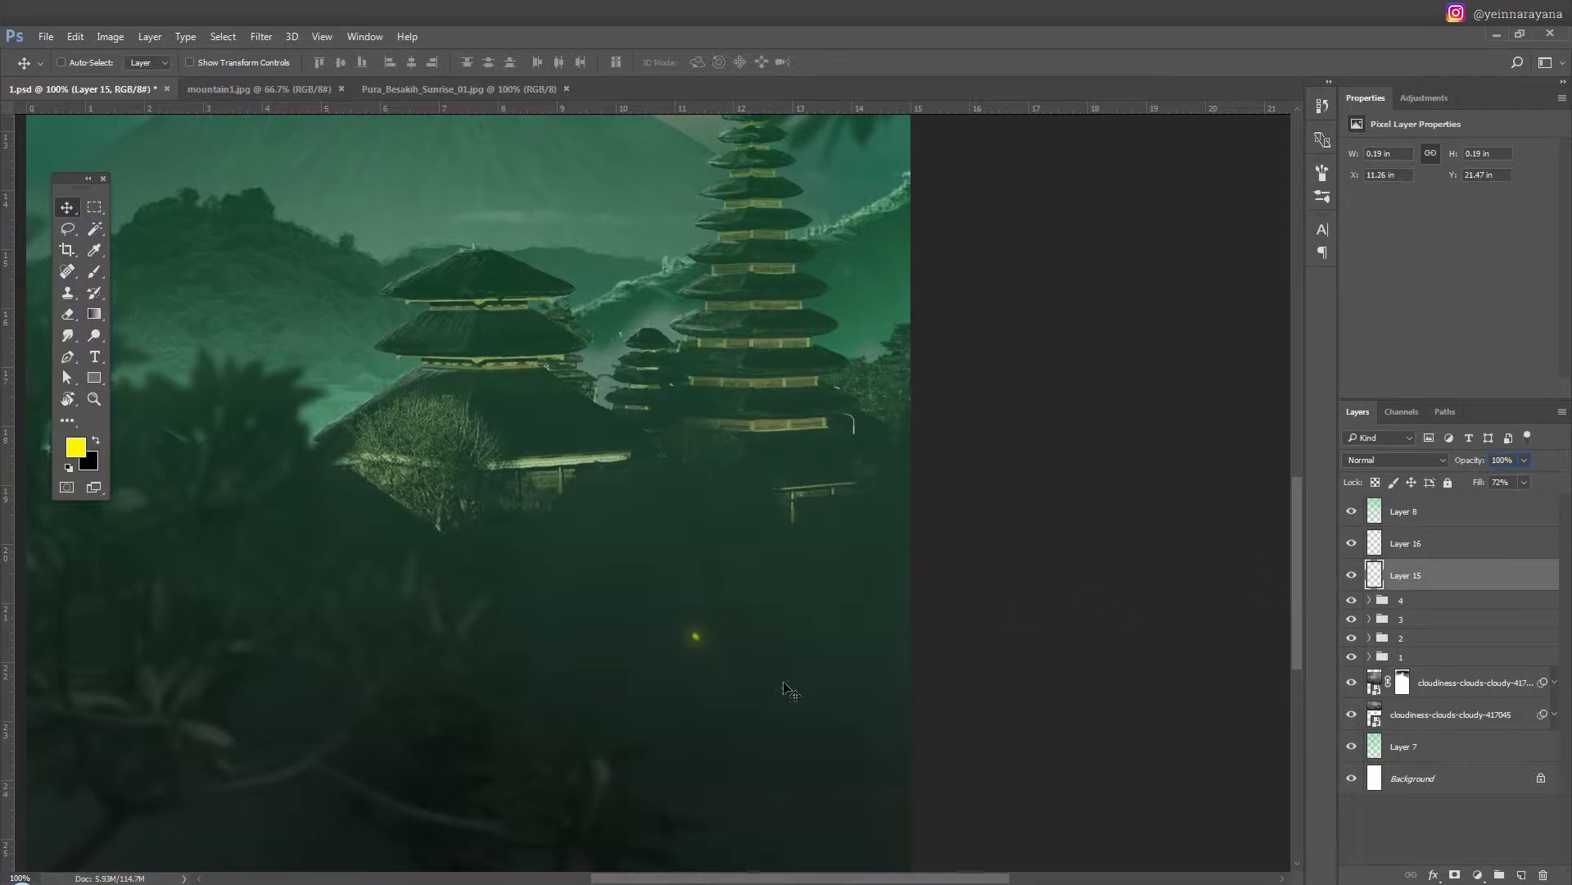
On another new layer, extend the firefly with a short stroke in the swapped colour.
key(b)
key(ctrl+shift+n)
key(Return)
key(x)
scroll(686, 627, up, 2)
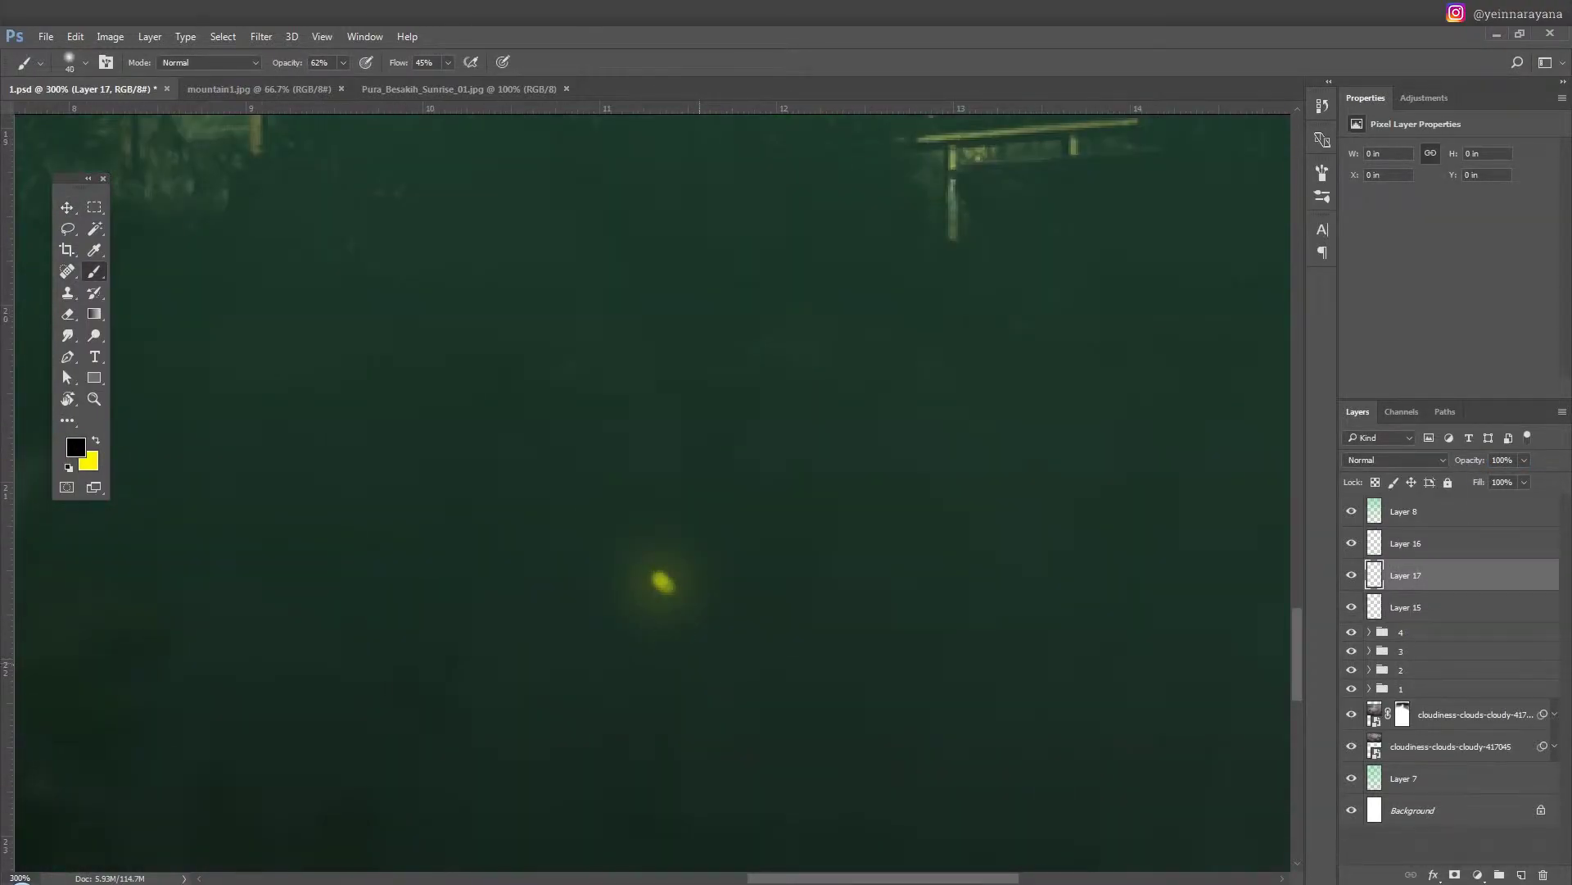
drag(664, 584, 672, 596)
Add a layer for the glow core and set the foreground to bright yellow.
key(ctrl+shift+alt+n)
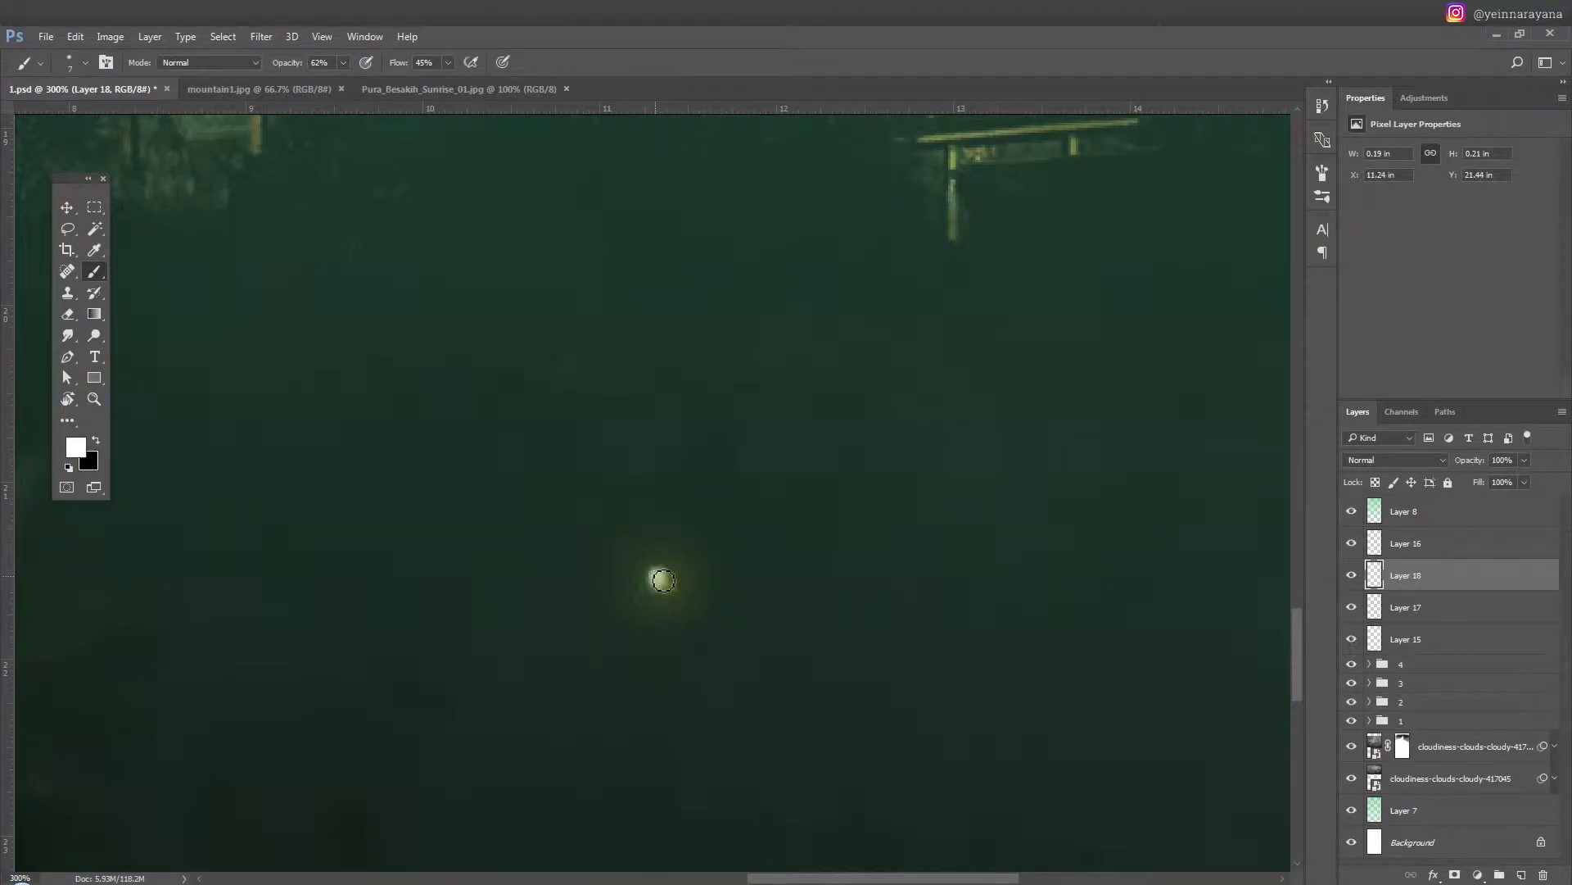
scroll(696, 623, down, 3)
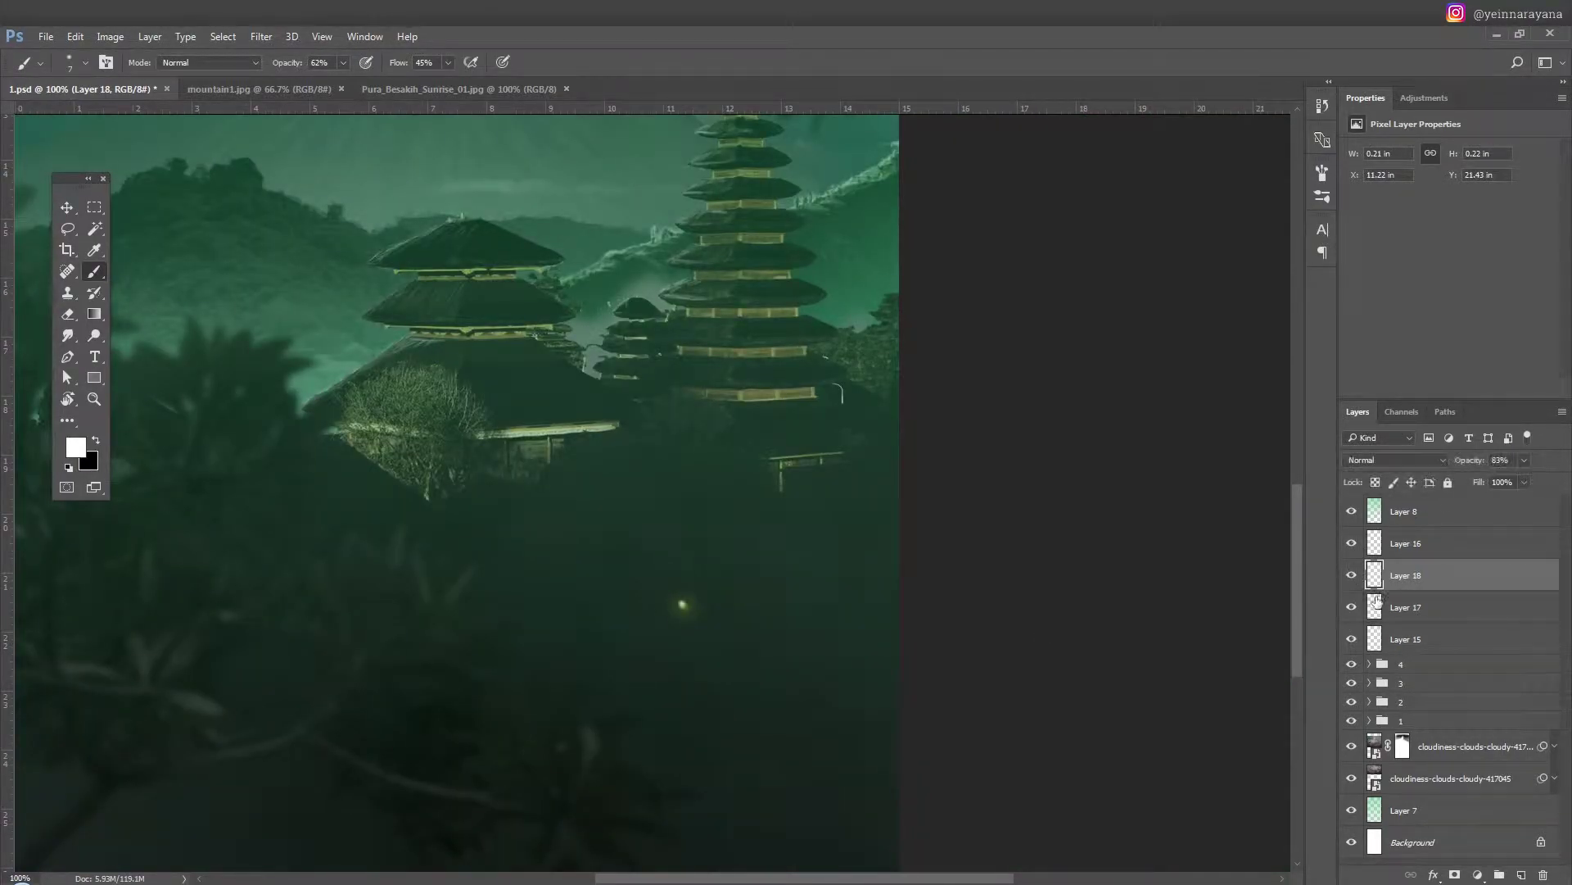
click(76, 447)
click(1302, 602)
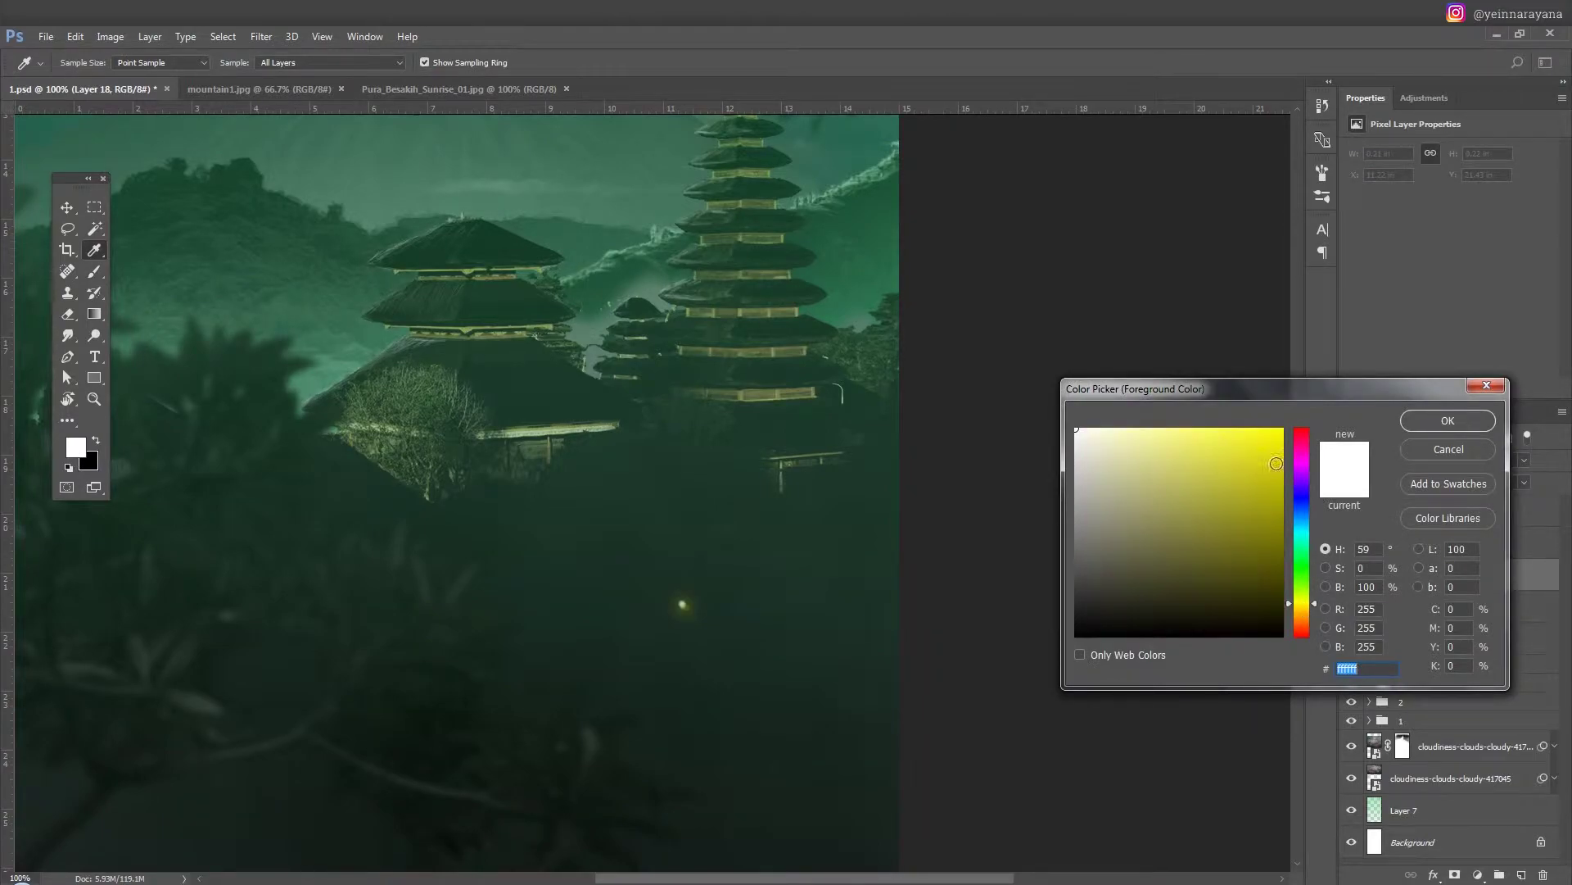
click(1278, 426)
key(Return)
scroll(688, 604, up, 3)
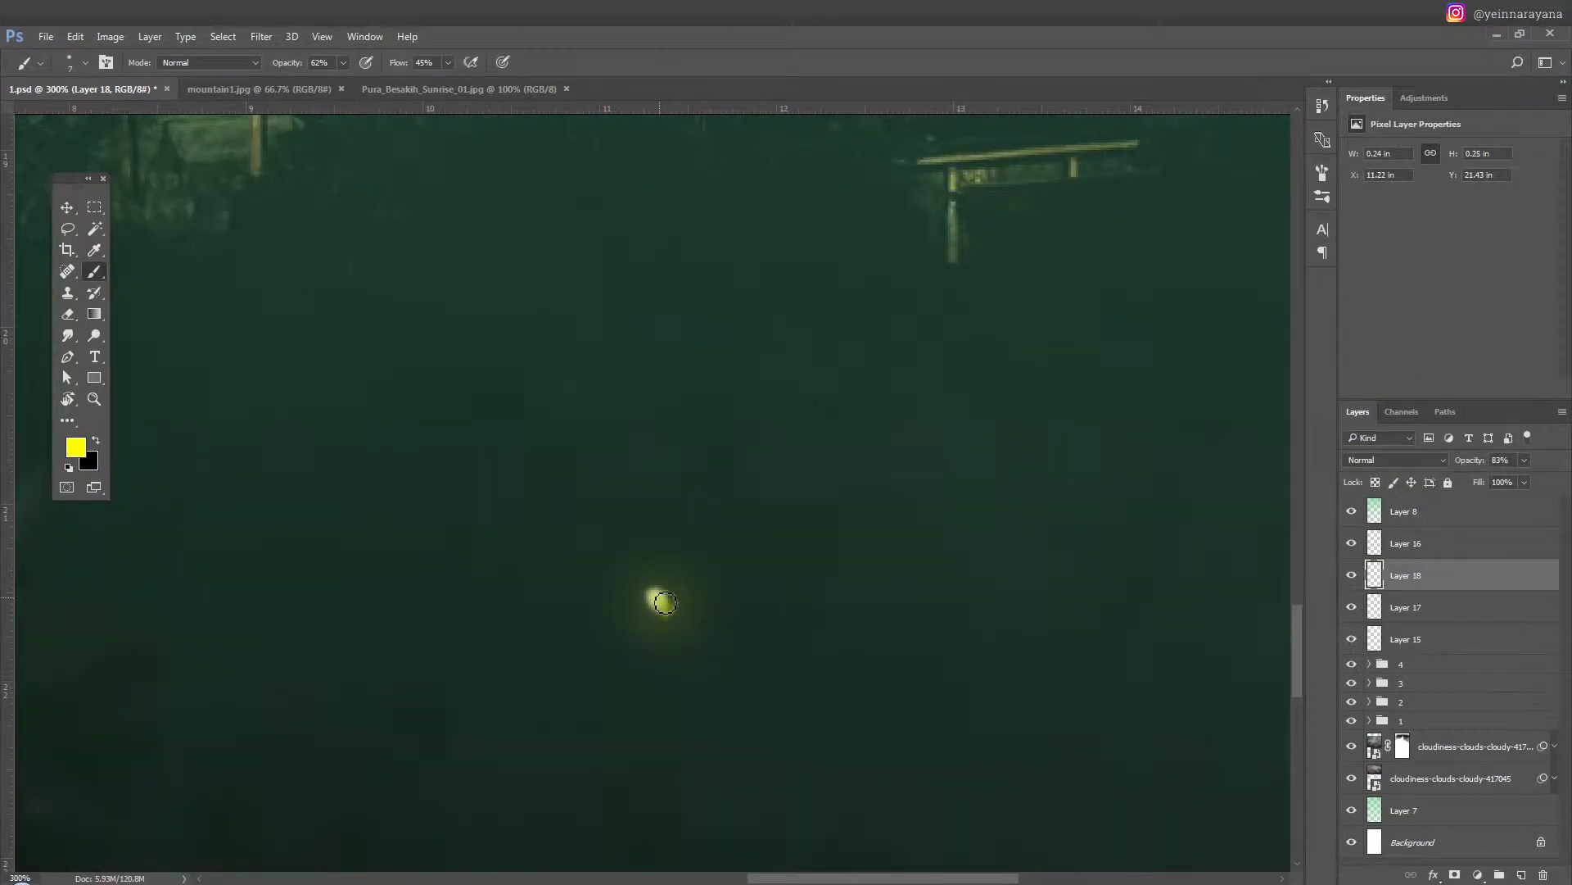
Dab yellow onto the glow, merge the four firefly layers, and shrink the firefly to about 83%.
click(656, 596)
scroll(659, 606, down, 3)
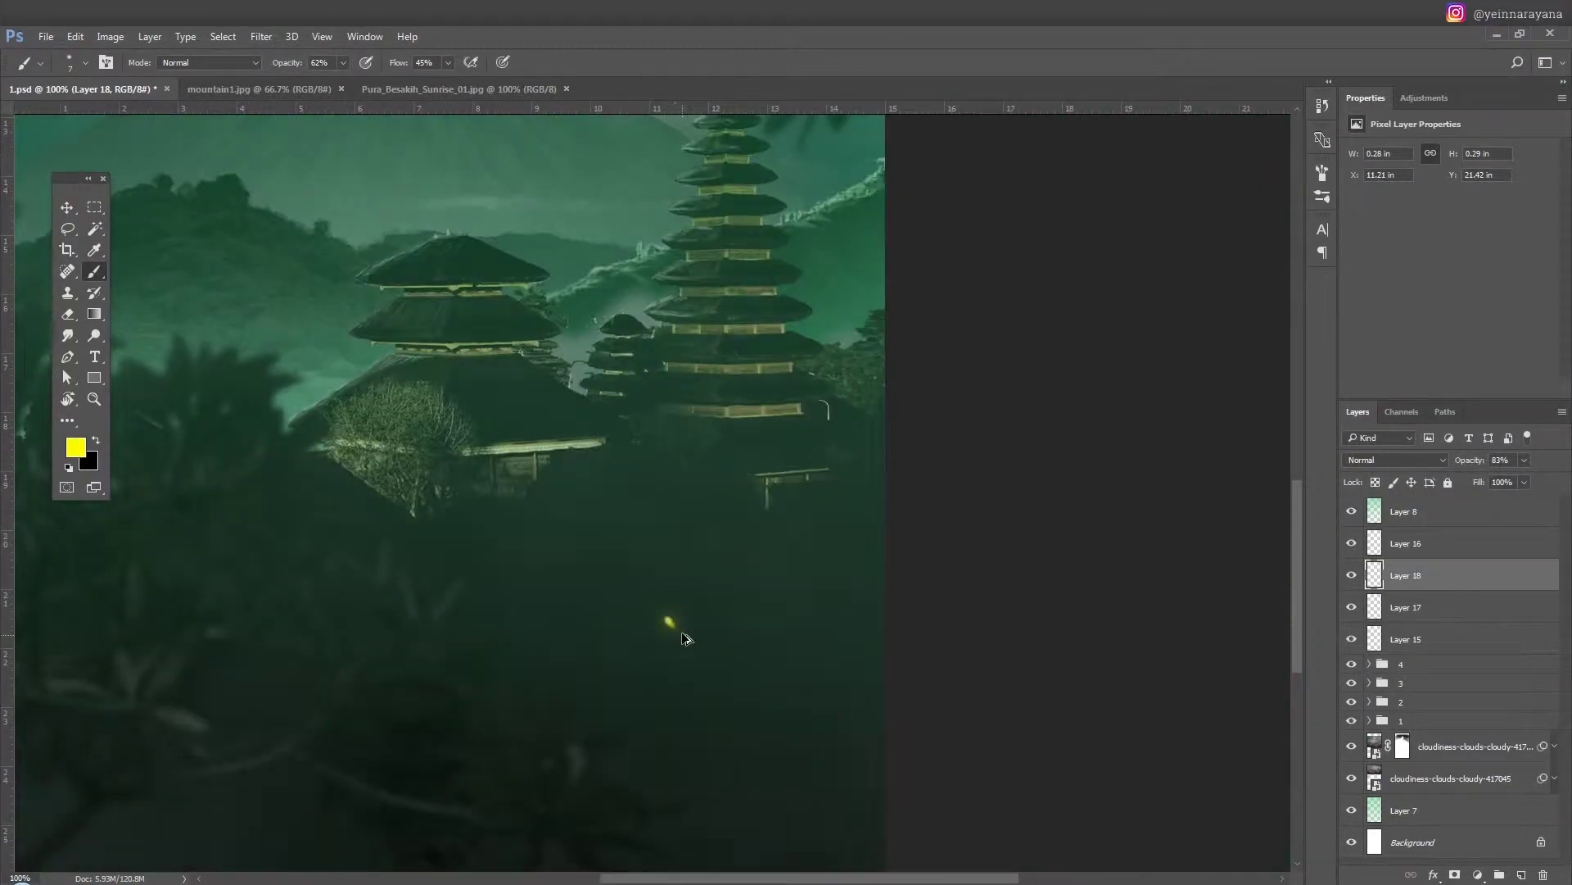
scroll(701, 641, down, 2)
shift+click(1422, 547)
key(ctrl+g)
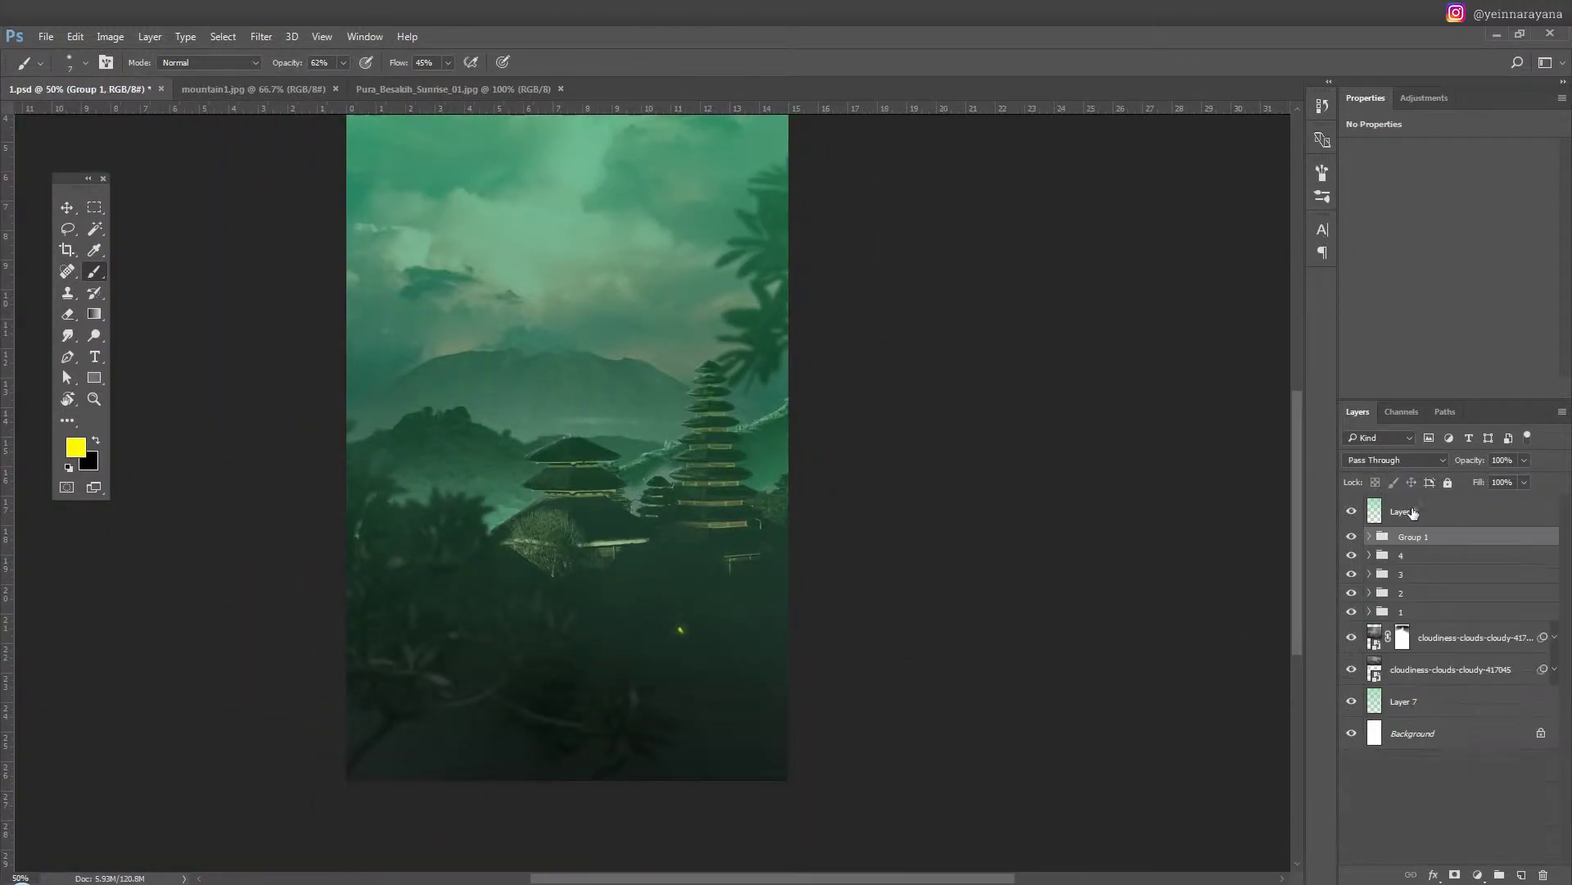
key(ctrl+e)
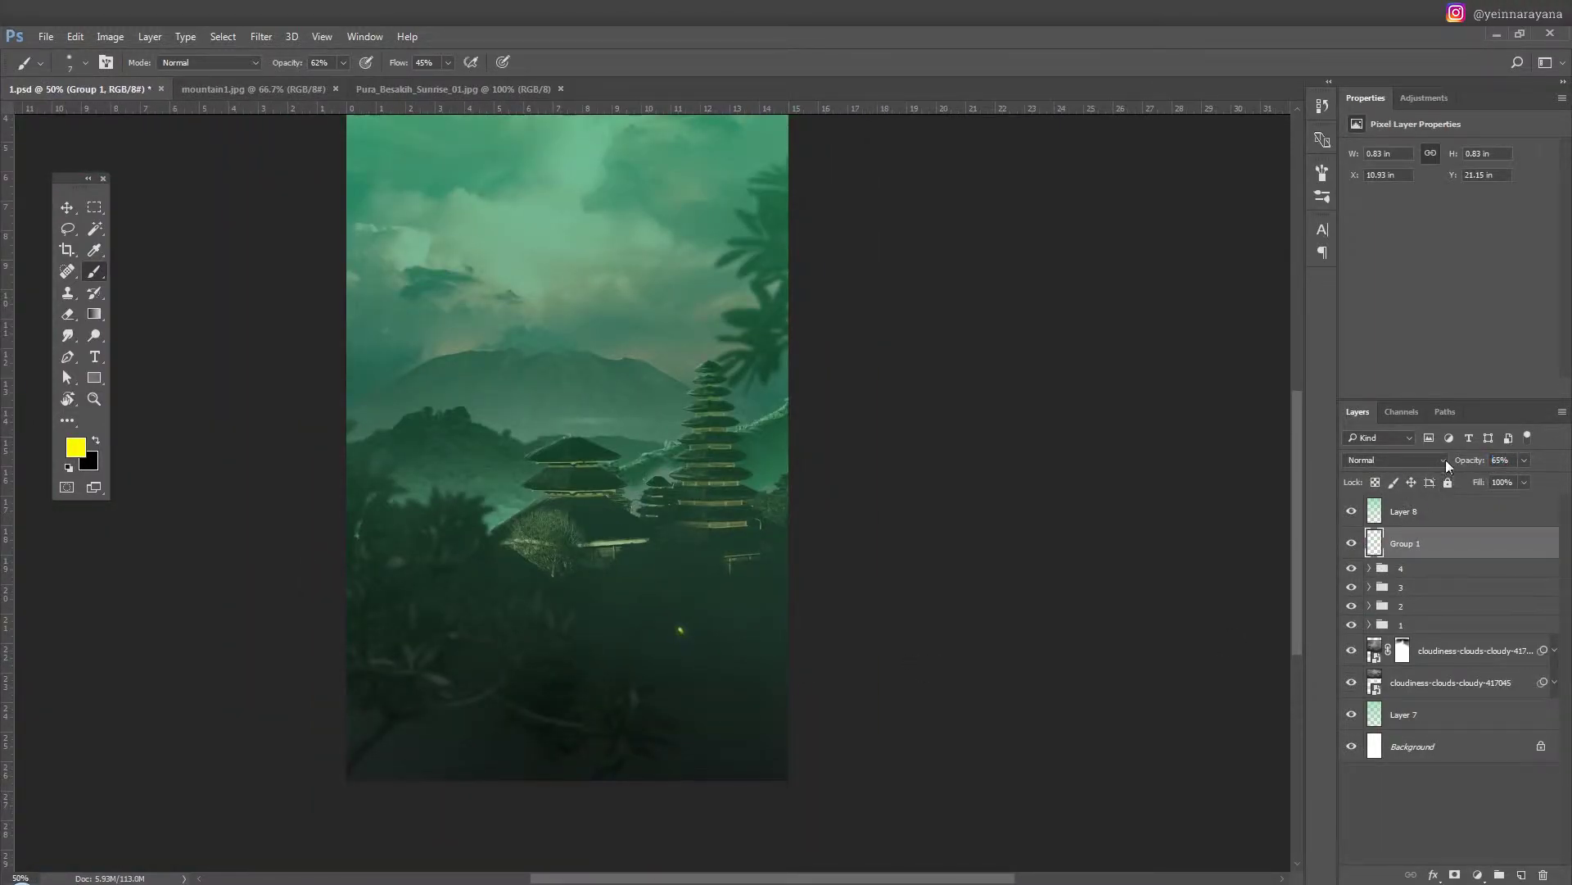
key(ctrl+t)
mouse_move(696, 645)
mouse_down()
mouse_move(709, 667)
mouse_move(567, 606)
mouse_move(499, 608)
mouse_move(699, 644)
mouse_move(391, 709)
mouse_up()
key(Return)
key(Return)
Group the firefly layers into a folder named 'kunang kunang'.
shift+click(1429, 638)
key(ctrl+g)
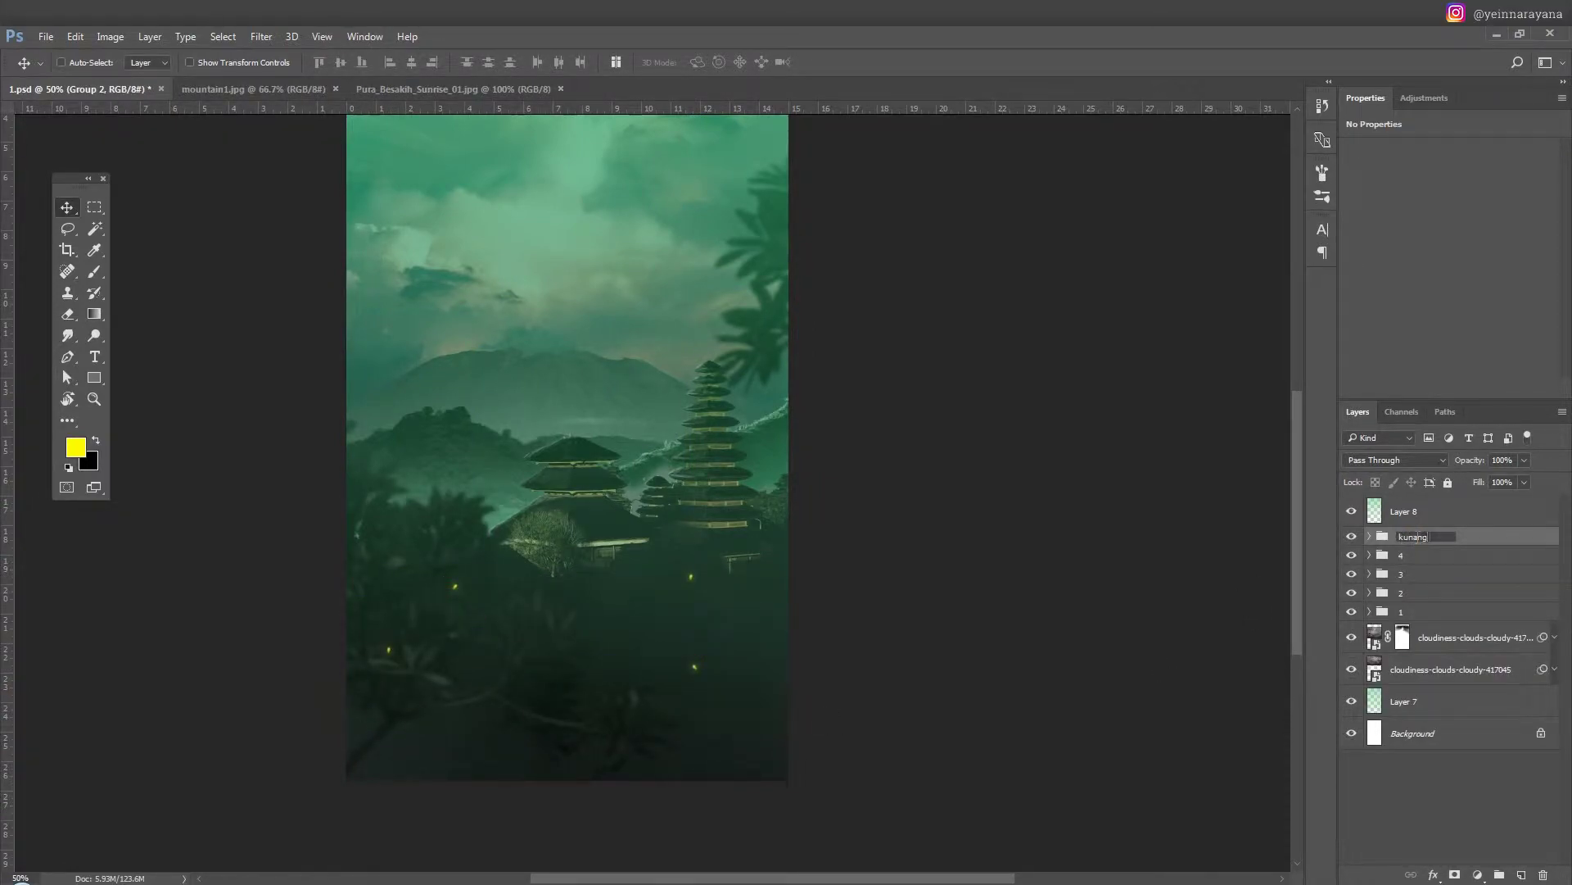
text(kunang)
key(Return)
click(1369, 536)
Alt-drag firefly copies to scatter them across the jungle, sky and lower scene.
click(1431, 562)
drag(480, 572, 439, 403)
drag(481, 512, 811, 500)
mouse_move(716, 516)
mouse_down()
mouse_move(538, 636)
mouse_move(526, 713)
mouse_move(426, 771)
mouse_move(877, 721)
mouse_move(790, 744)
mouse_move(772, 562)
mouse_move(491, 533)
mouse_move(422, 456)
mouse_move(612, 644)
mouse_up()
mouse_move(686, 711)
mouse_down()
mouse_move(656, 760)
mouse_move(589, 593)
mouse_move(524, 712)
mouse_up()
mouse_move(525, 713)
mouse_down()
mouse_move(479, 690)
mouse_move(474, 555)
mouse_move(687, 586)
mouse_move(774, 440)
mouse_move(770, 393)
mouse_move(729, 449)
mouse_move(737, 475)
mouse_move(574, 696)
mouse_up()
Duplicate more fireflies into the lower foreground.
key(ctrl+t)
key(Return)
click(1433, 689)
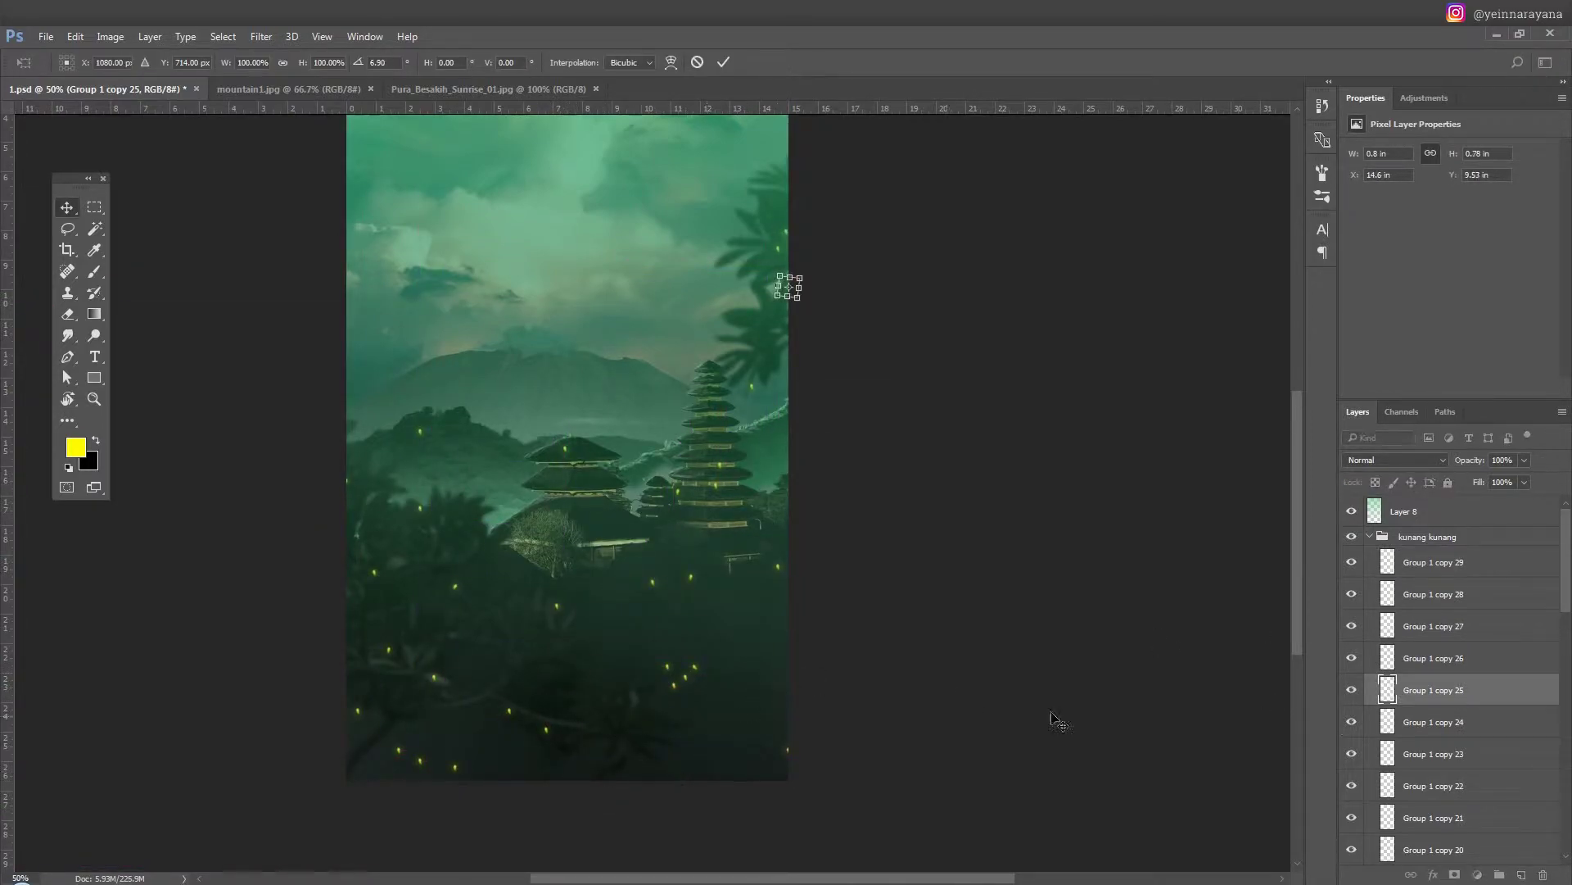
click(1431, 753)
mouse_move(715, 491)
mouse_down()
mouse_move(757, 724)
mouse_move(764, 647)
mouse_move(678, 671)
mouse_up()
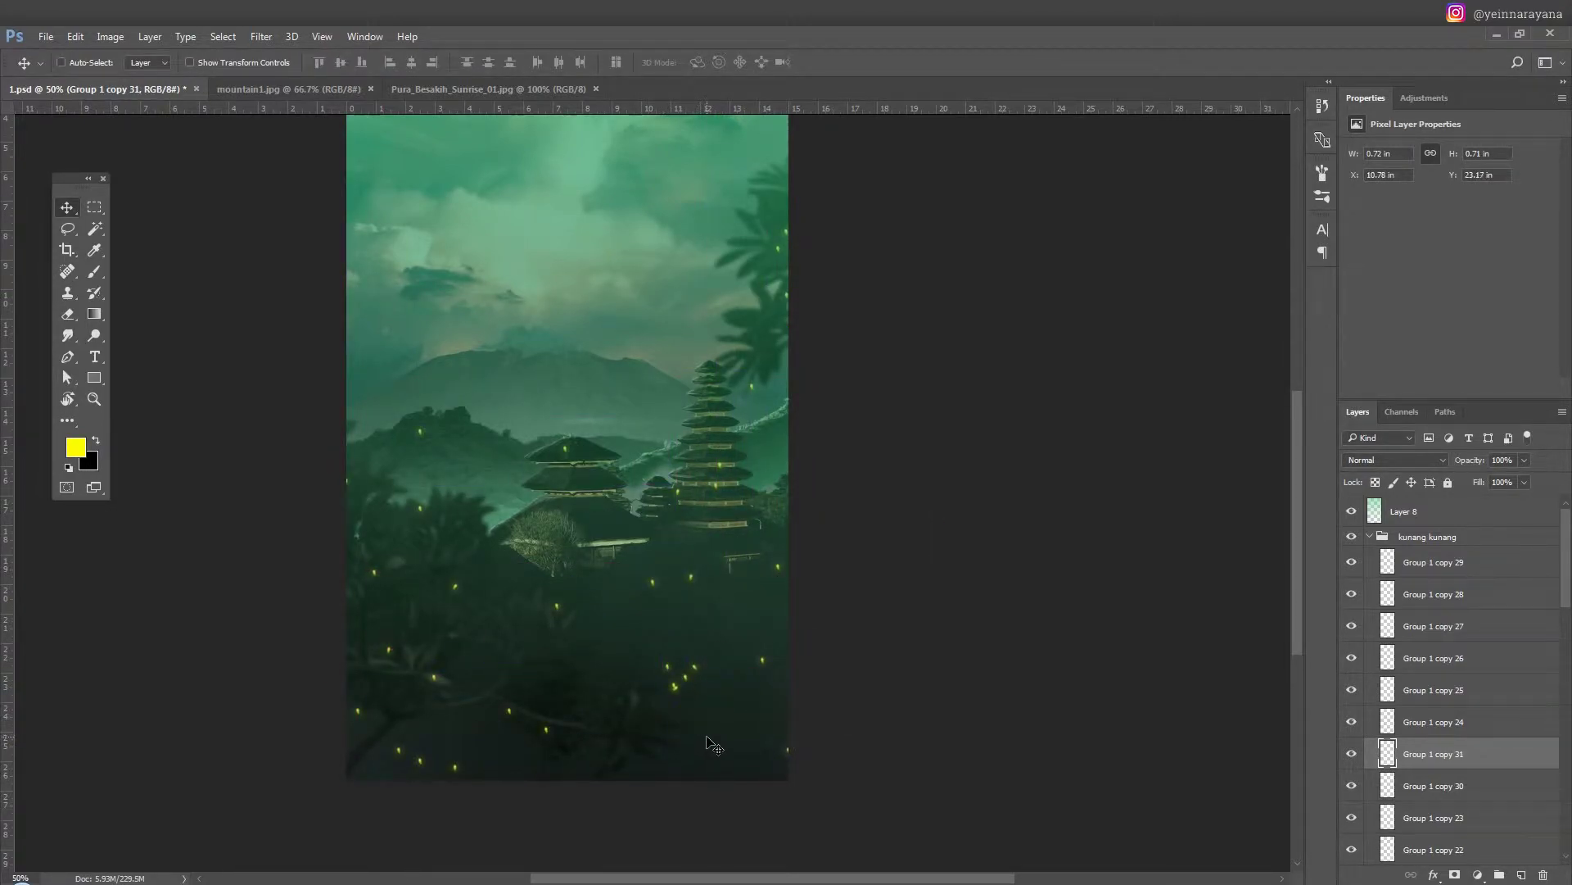
mouse_move(713, 743)
mouse_down()
mouse_move(625, 607)
mouse_move(538, 587)
mouse_move(508, 611)
mouse_move(353, 491)
mouse_move(464, 789)
mouse_move(488, 721)
mouse_move(479, 688)
mouse_move(630, 746)
mouse_move(566, 646)
mouse_move(565, 692)
mouse_move(655, 749)
mouse_up()
Rotate another firefly copy with Free Transform and view the whole composition.
click(1433, 817)
key(ctrl+t)
key(Return)
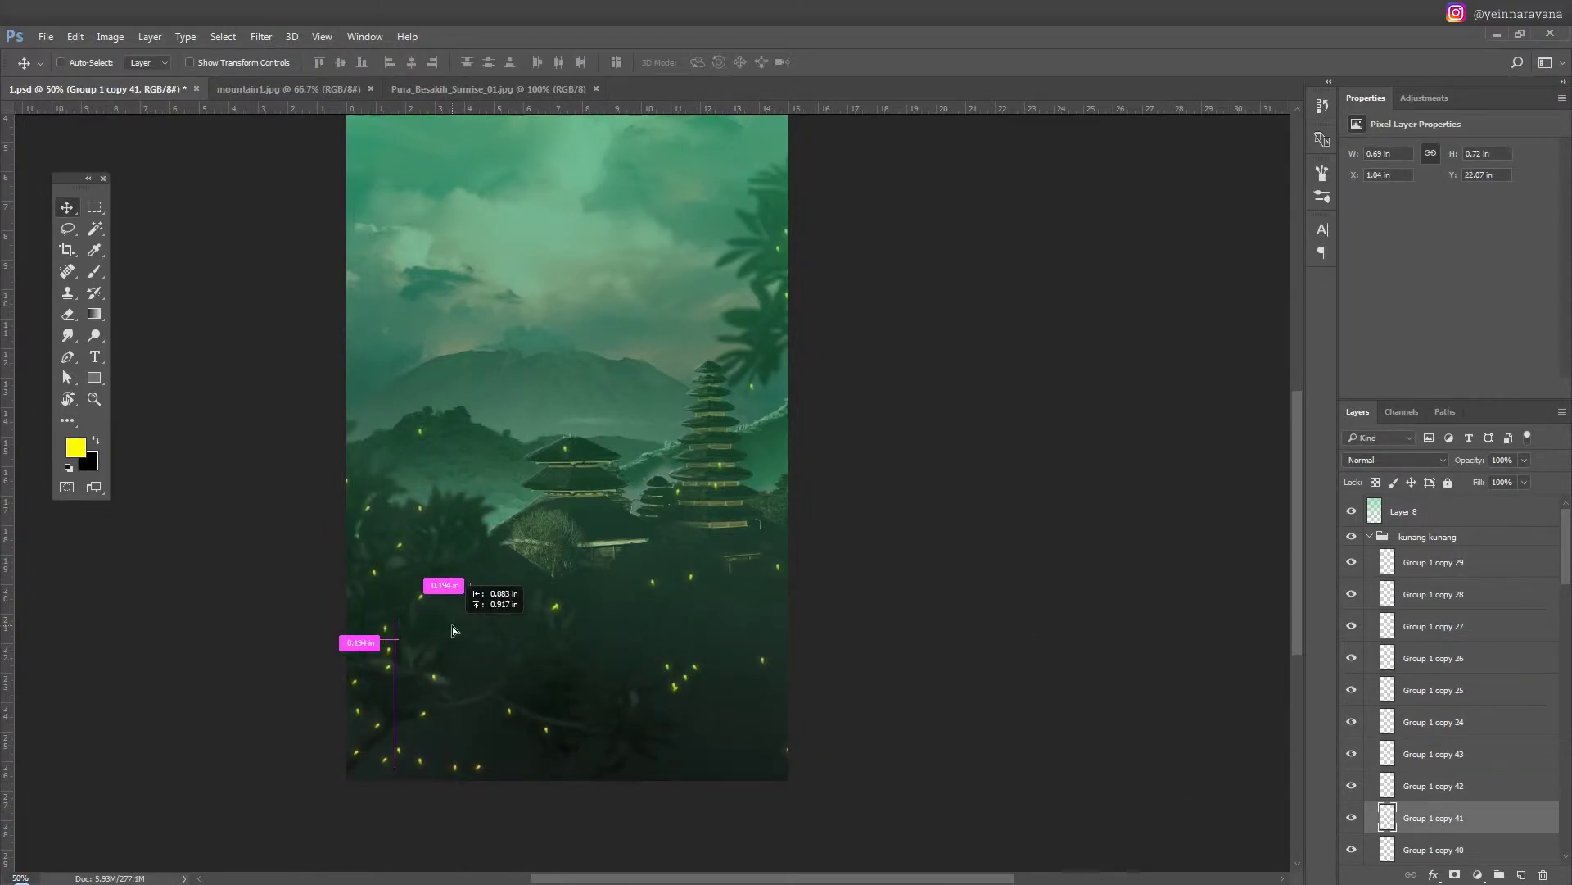
key(ctrl+minus)
key(ctrl+minus)
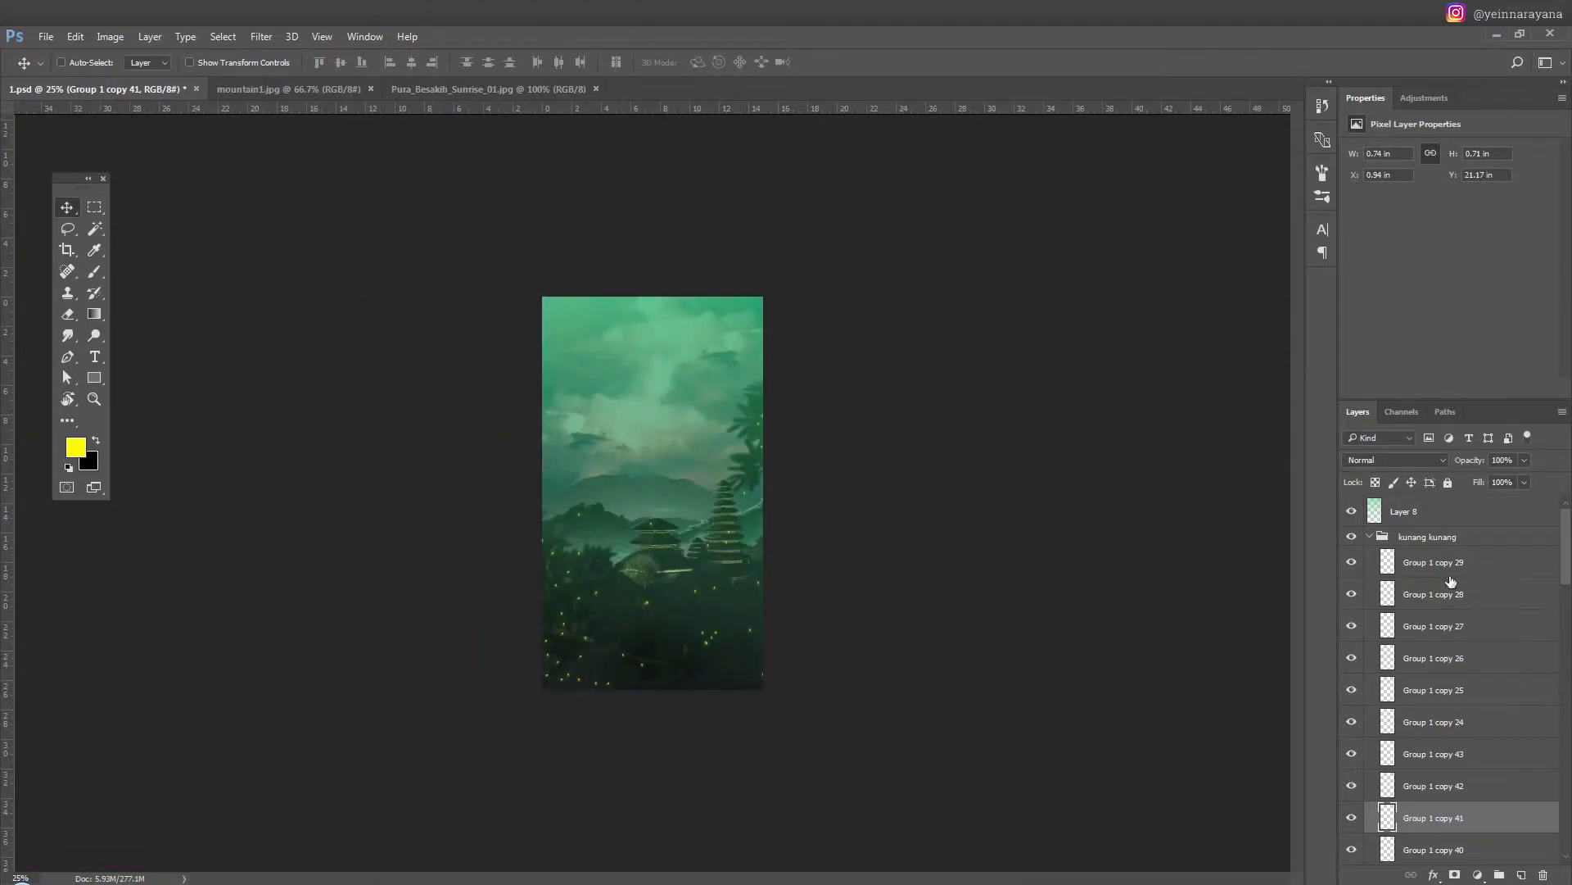
Copy the topmost firefly toward the lower-left corner.
click(645, 706)
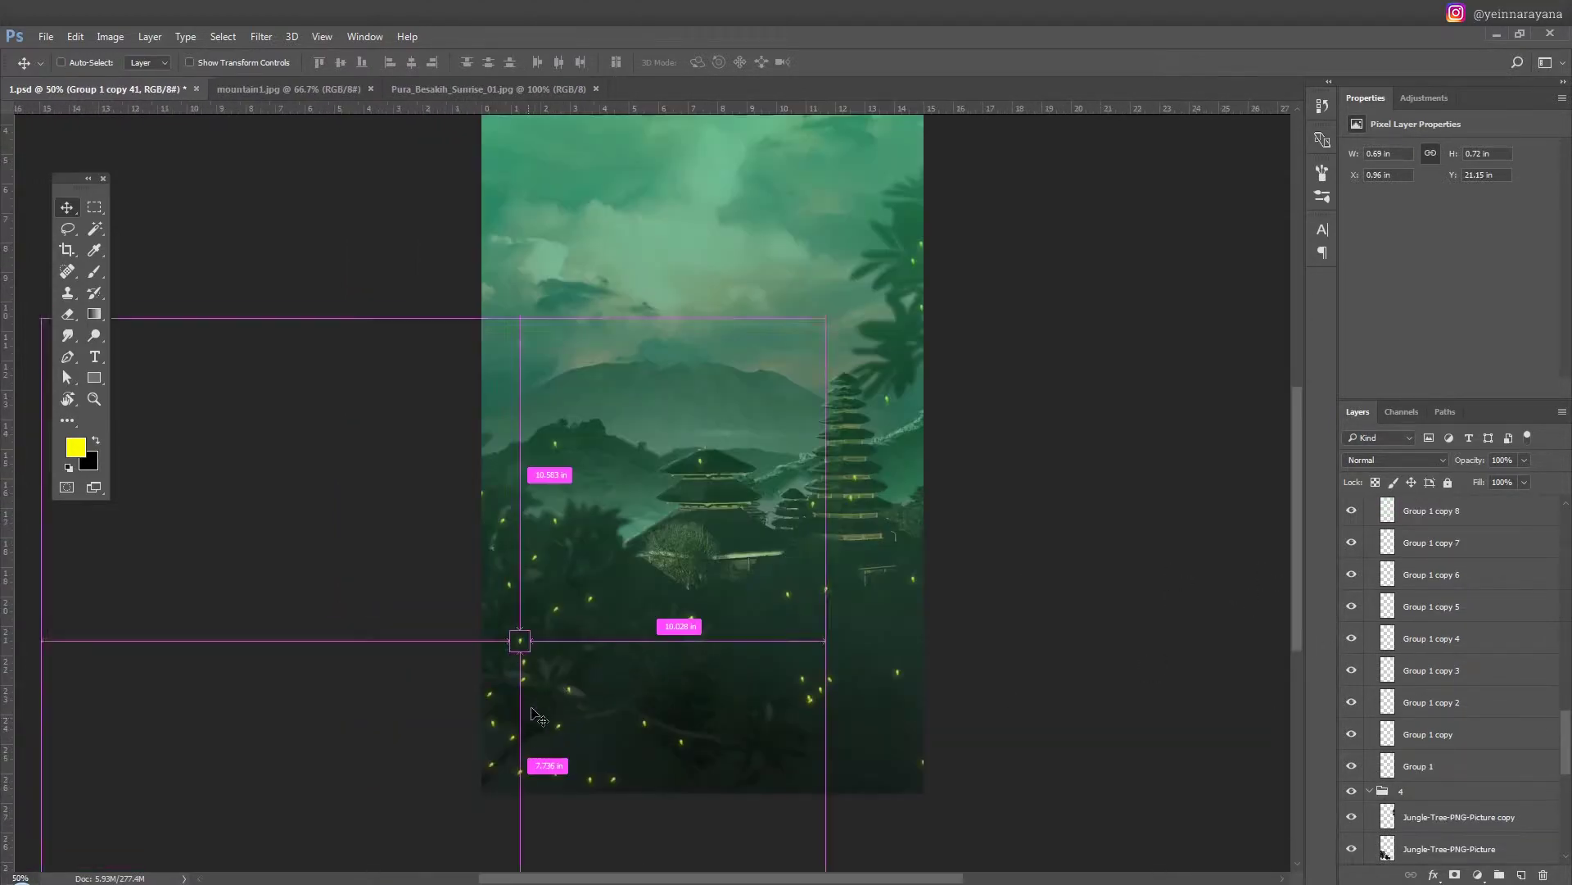
key(ctrl+plus)
scroll(1453, 671, up, 5)
scroll(1446, 614, up, 5)
click(1439, 565)
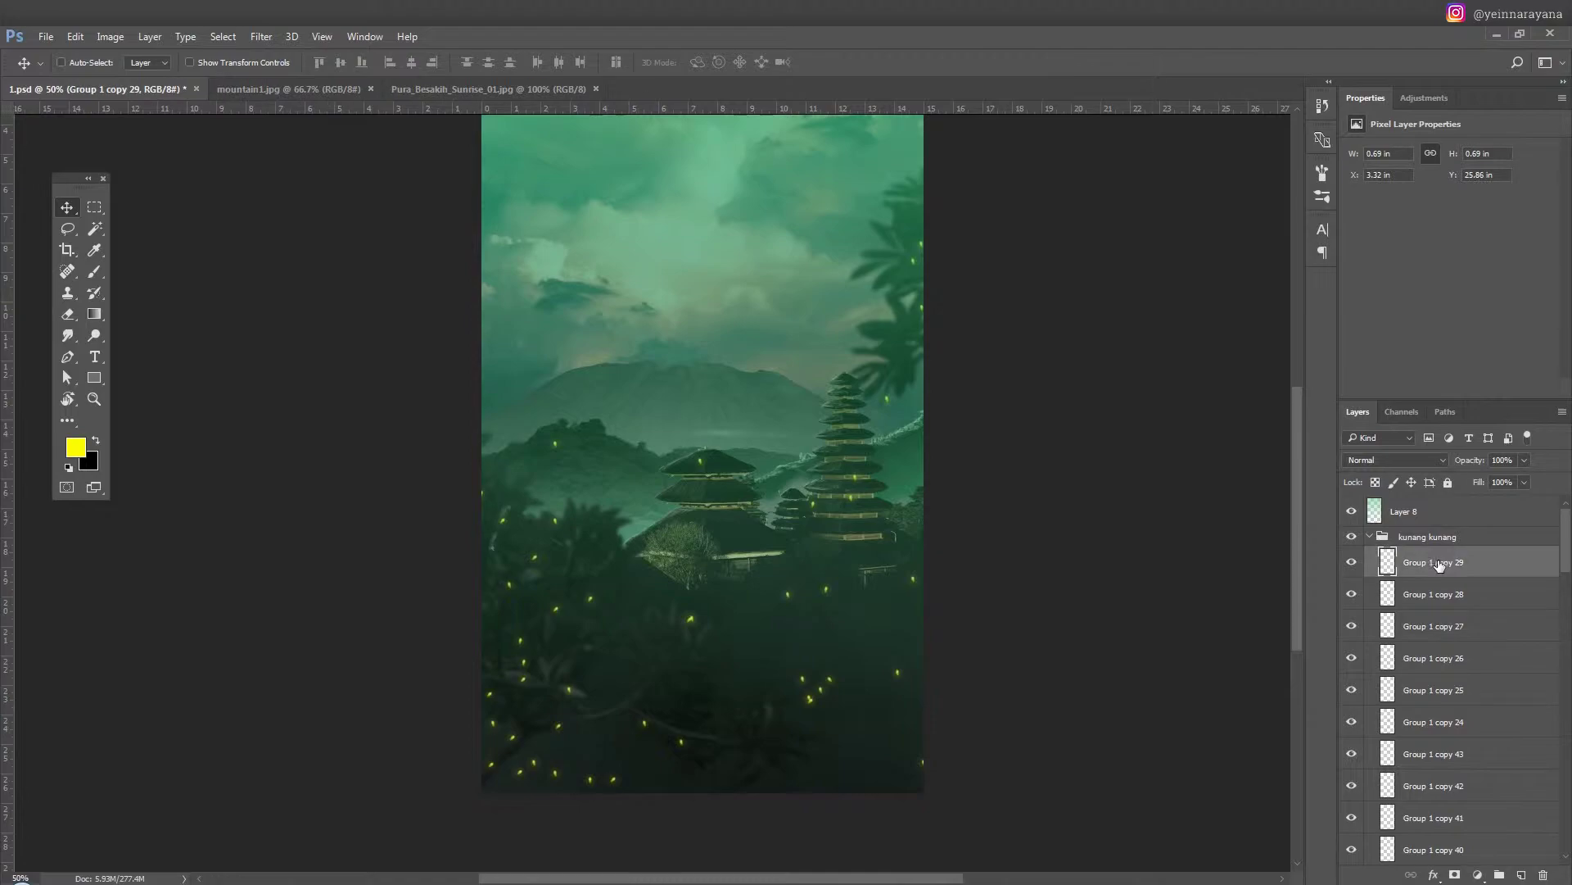
mouse_move(758, 612)
mouse_down()
mouse_move(559, 693)
mouse_move(497, 784)
mouse_move(557, 746)
mouse_move(574, 754)
mouse_up()
Add a new layer and paint a soft yellow-green haze over the lower scene.
key(ctrl+minus)
key(ctrl+shift+n)
key(Return)
key(b)
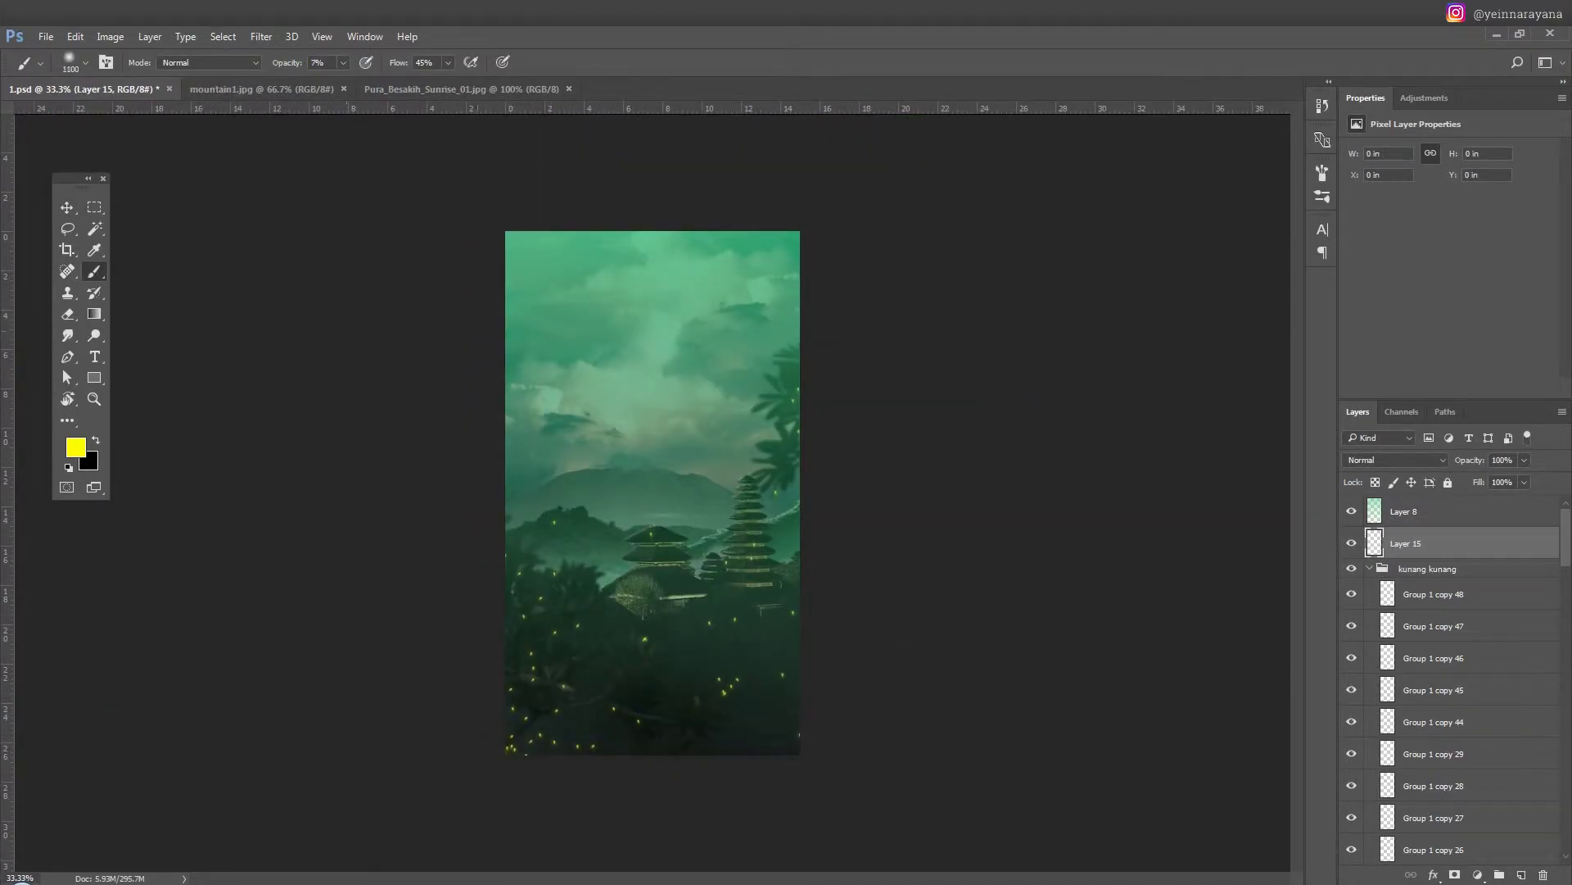
mouse_move(704, 721)
mouse_down()
mouse_move(590, 696)
mouse_move(540, 606)
mouse_up()
Shift the kunang kunang firefly group down toward the bottom-left.
key(v)
key(ctrl+minus)
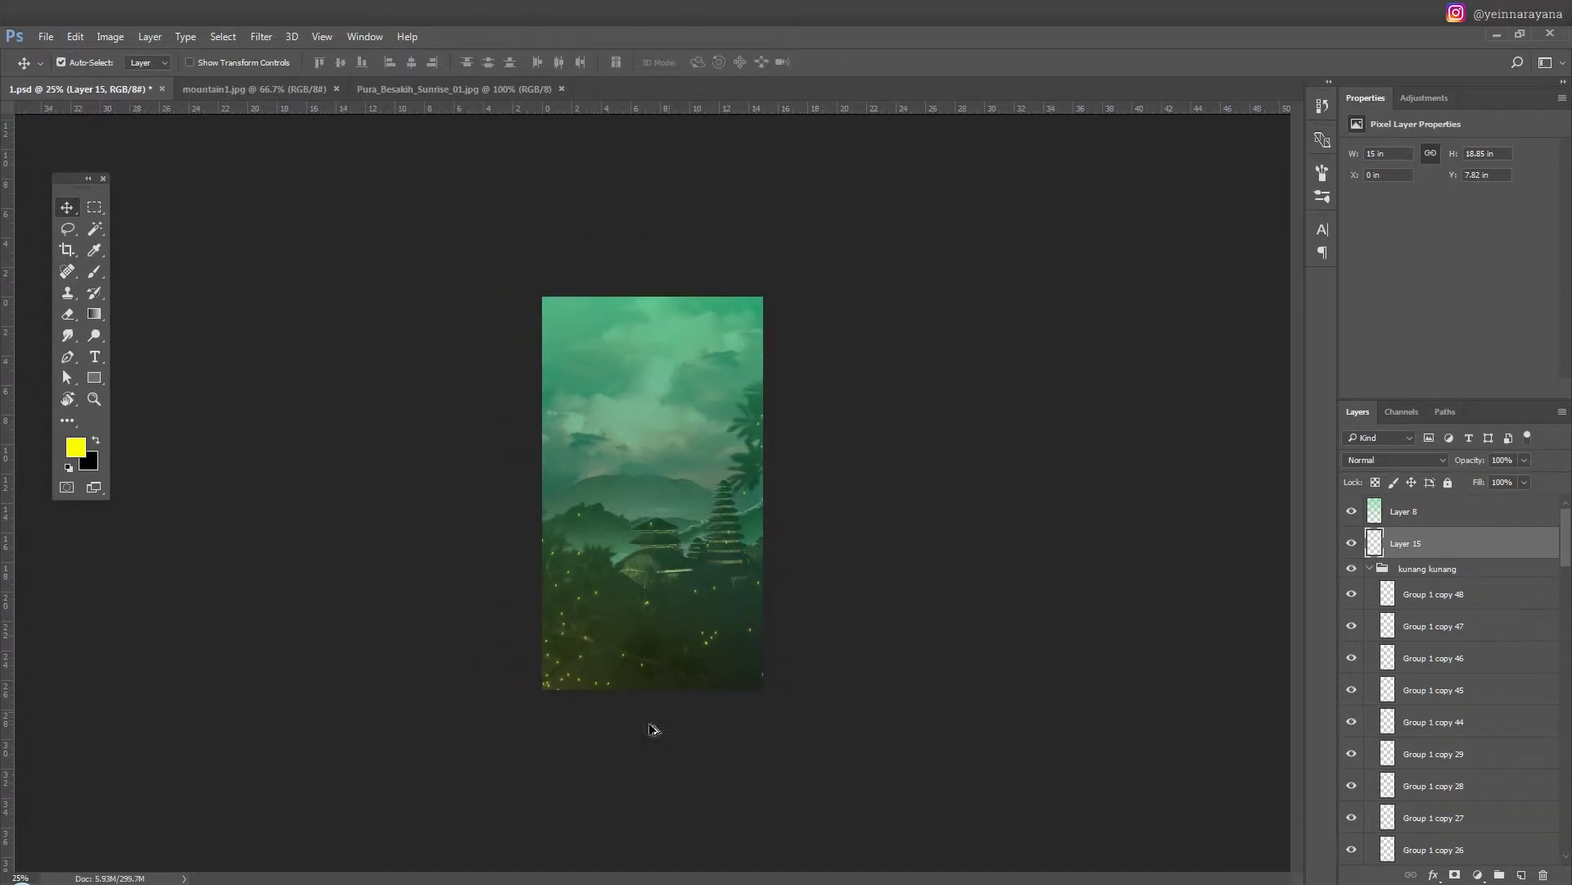
click(1394, 569)
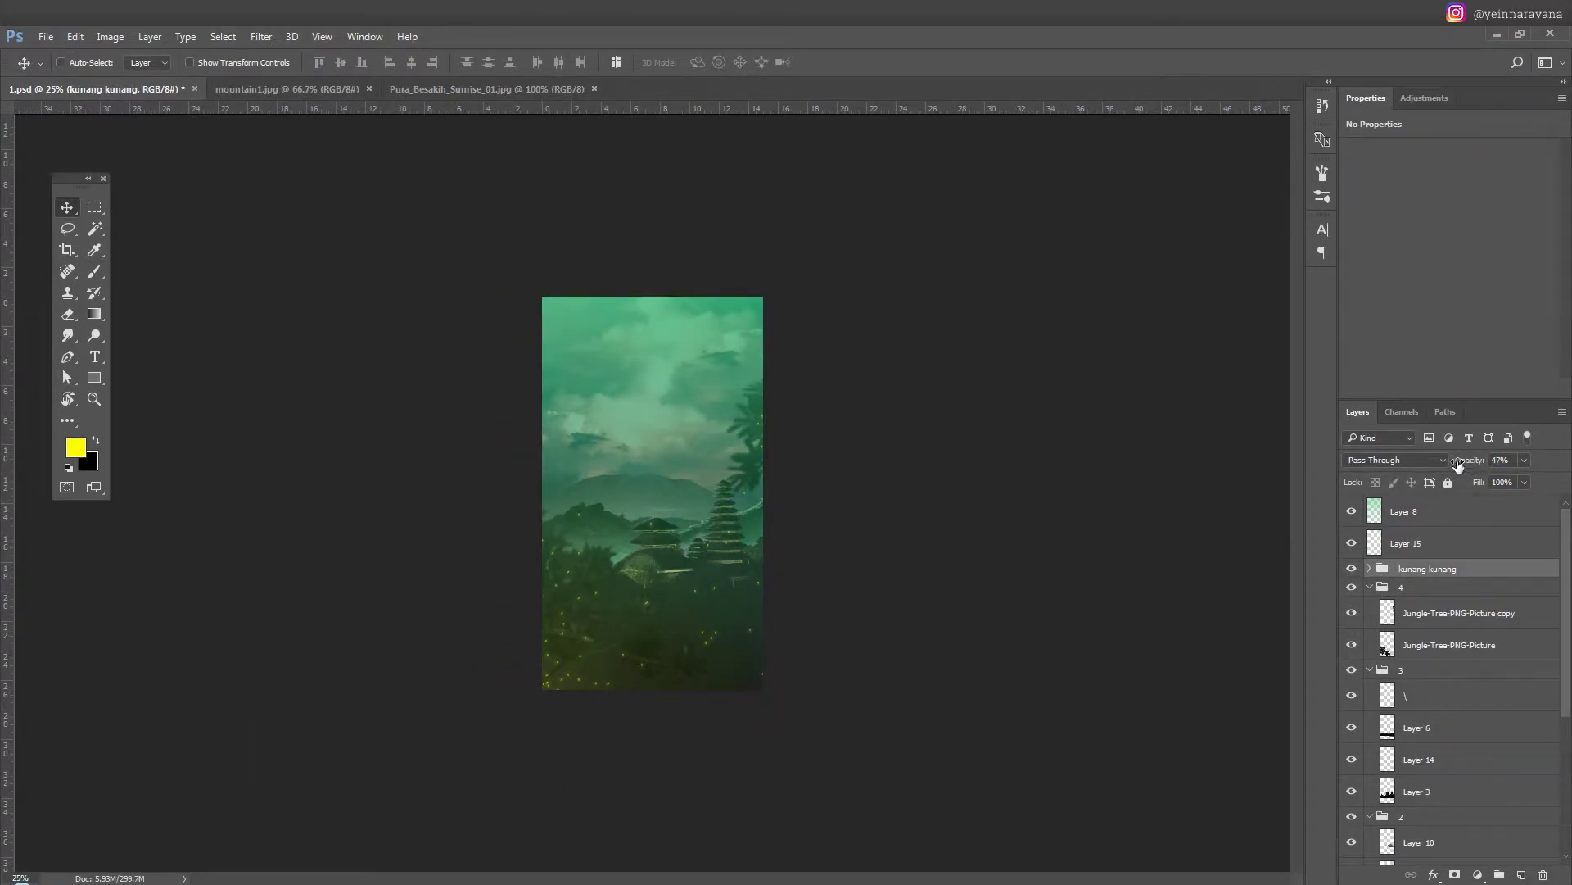
click(1425, 543)
key(ctrl+plus)
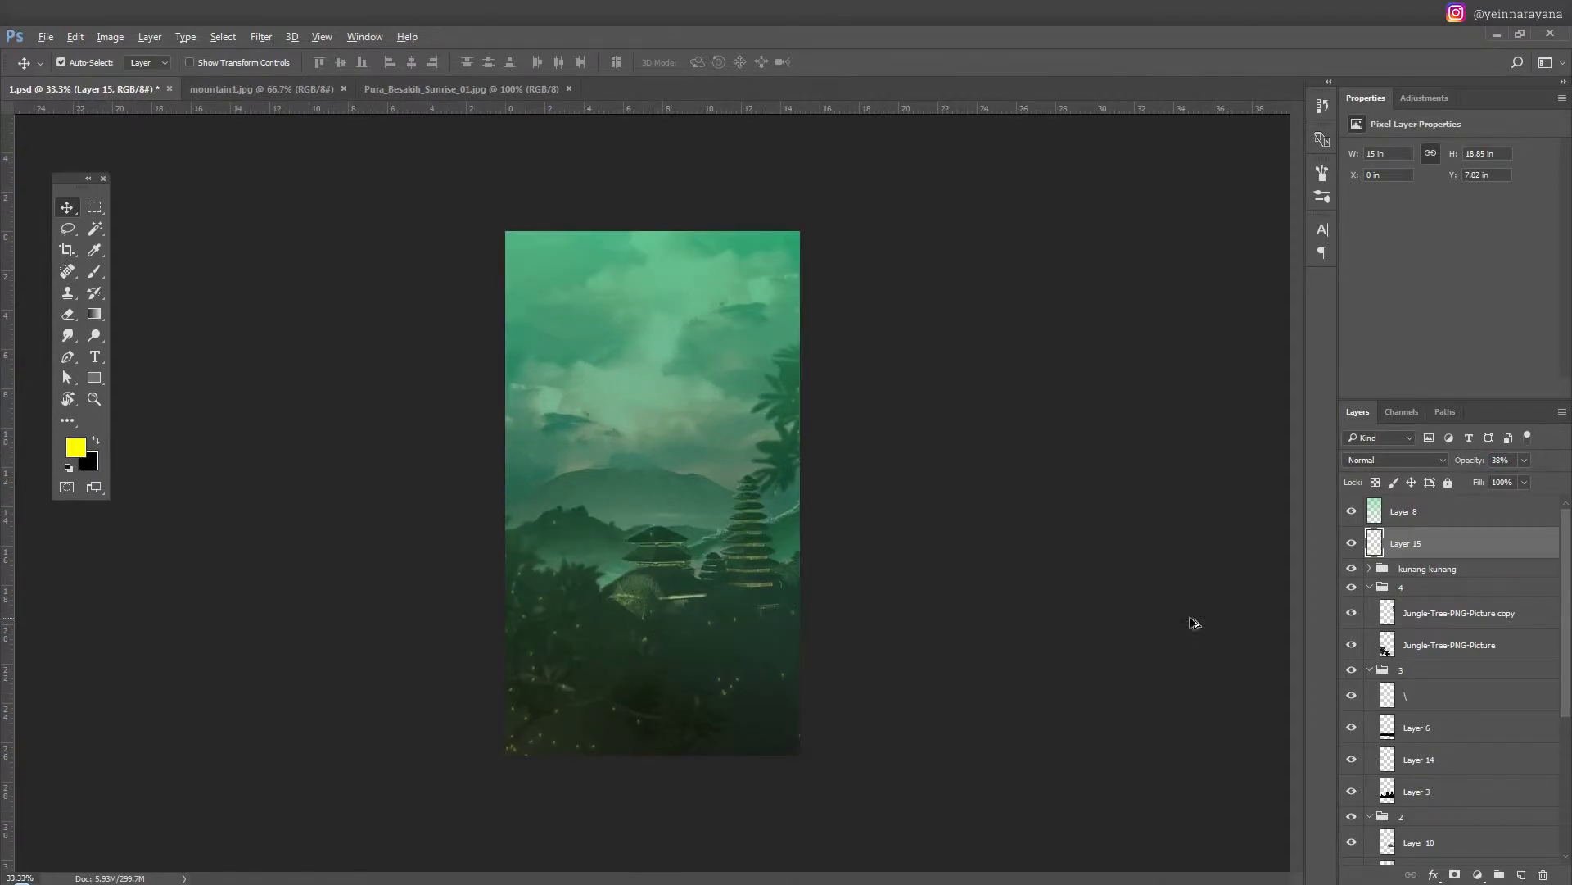
click(1384, 570)
drag(609, 616, 634, 660)
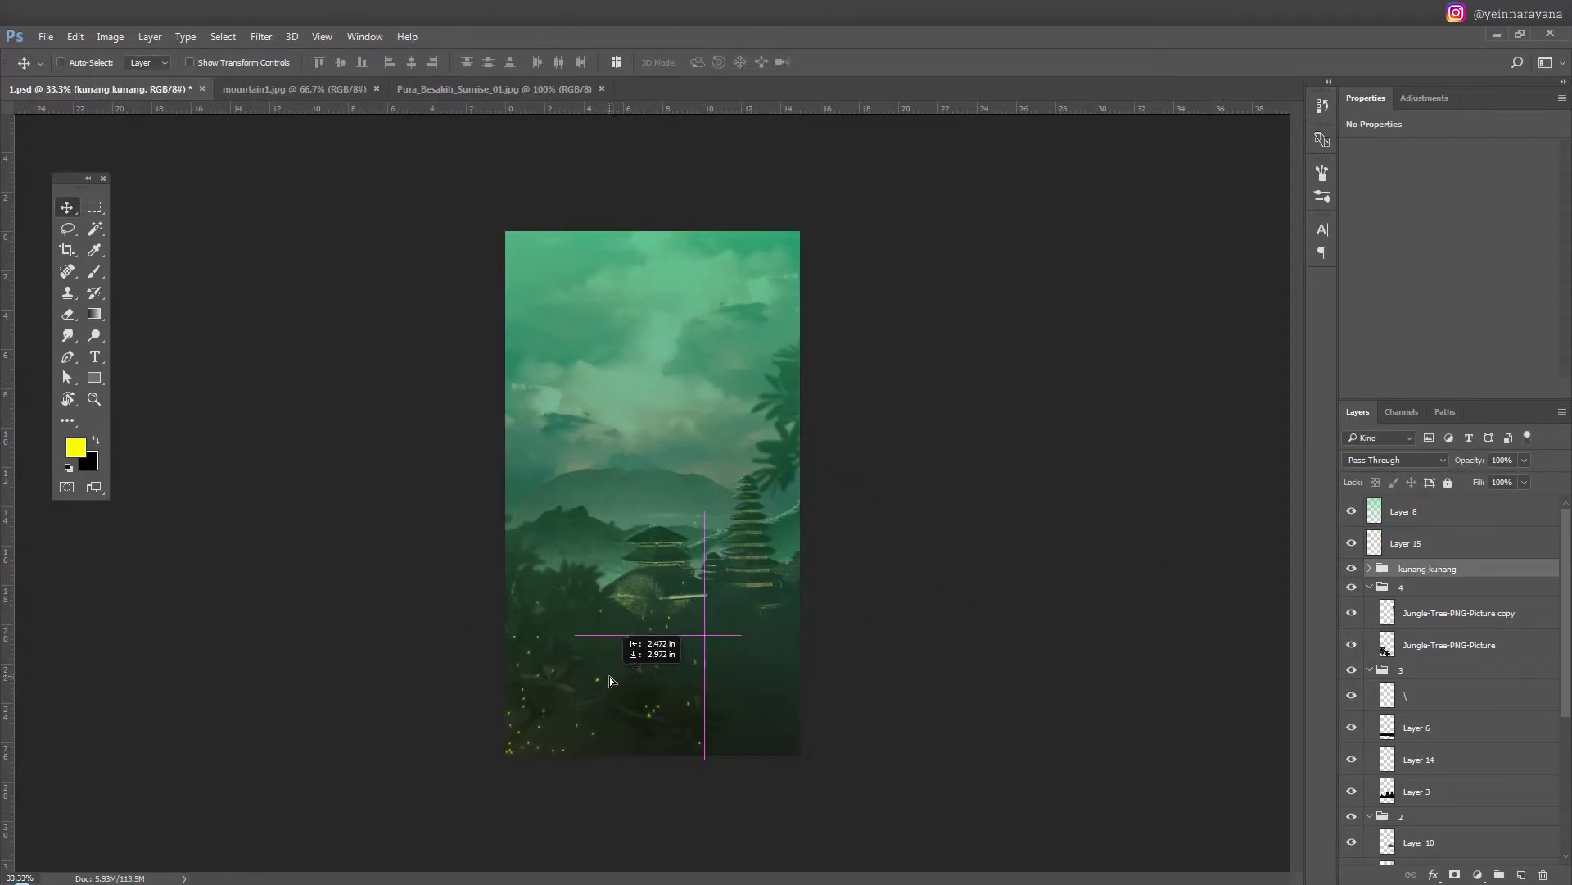
mouse_move(634, 660)
mouse_down()
mouse_move(609, 676)
mouse_move(761, 640)
mouse_move(886, 665)
mouse_up()
key(ctrl+t)
Flip the duplicated fireflies horizontally and reposition the firefly copies.
right_click(743, 677)
click(837, 651)
key(Return)
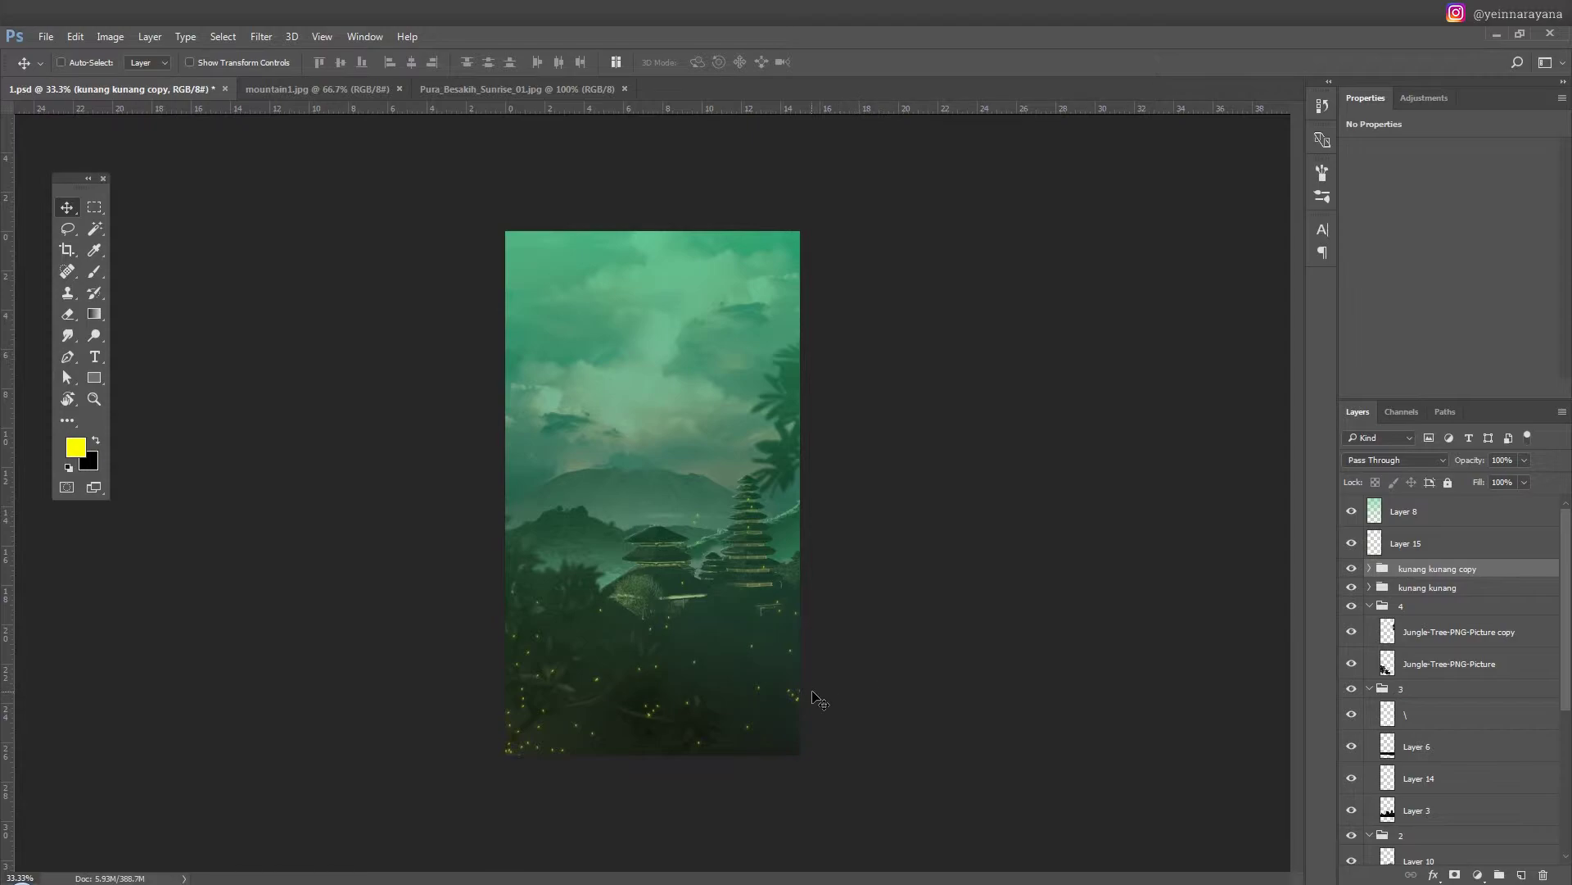
mouse_move(722, 693)
mouse_down()
mouse_move(958, 607)
mouse_move(906, 814)
mouse_up()
key(ctrl+t)
key(Return)
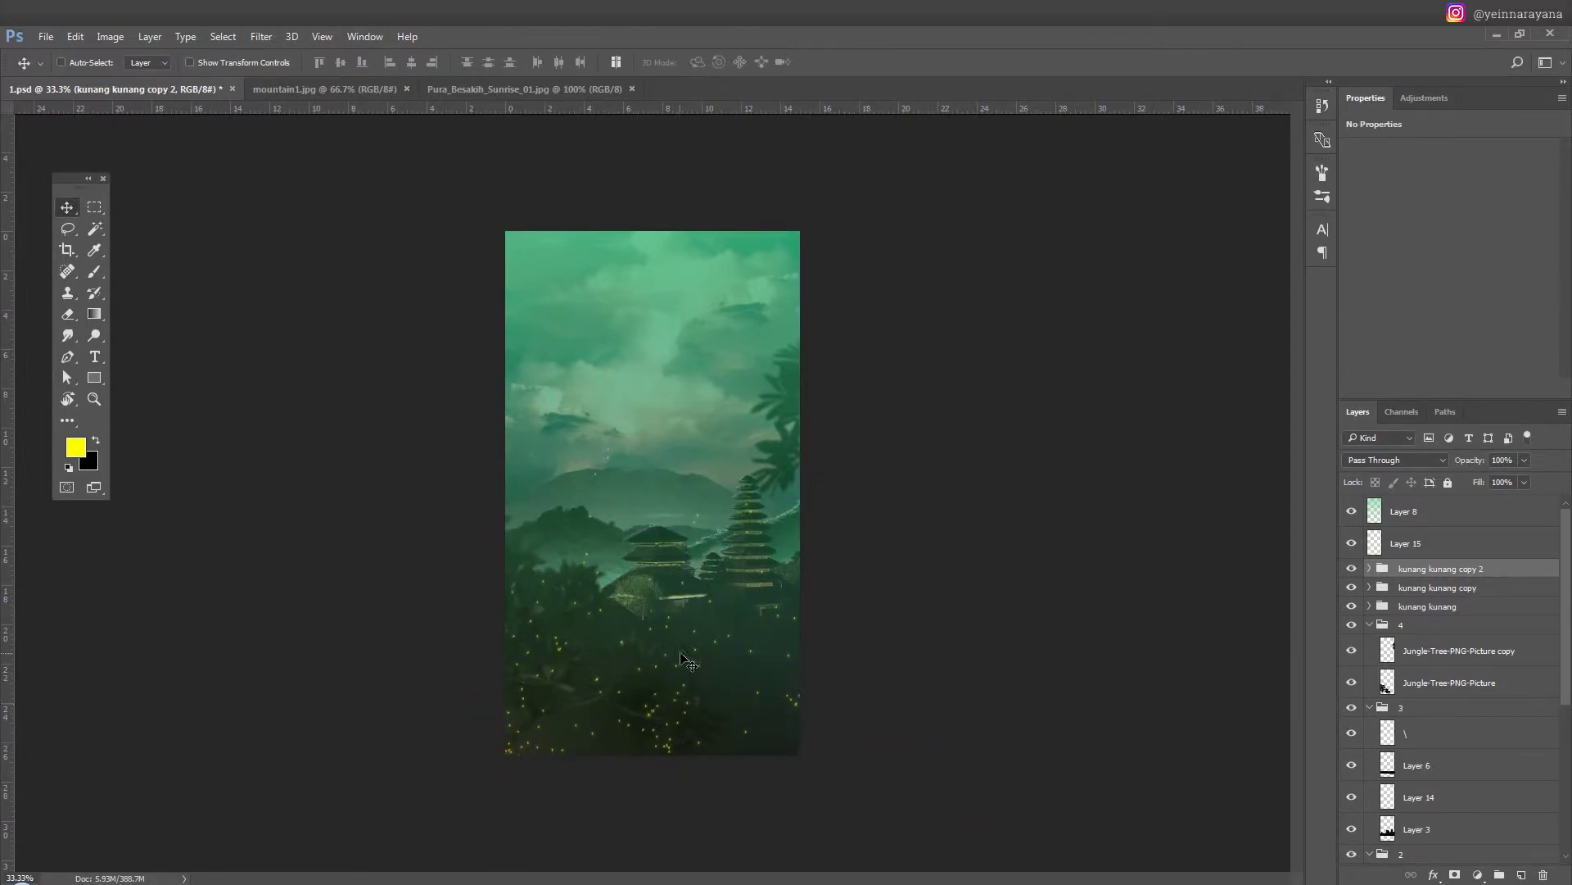
drag(705, 720, 685, 741)
Undo the duplicate firefly groups and enlarge the kunang kunang group to about 134%.
key(ctrl+alt+z)
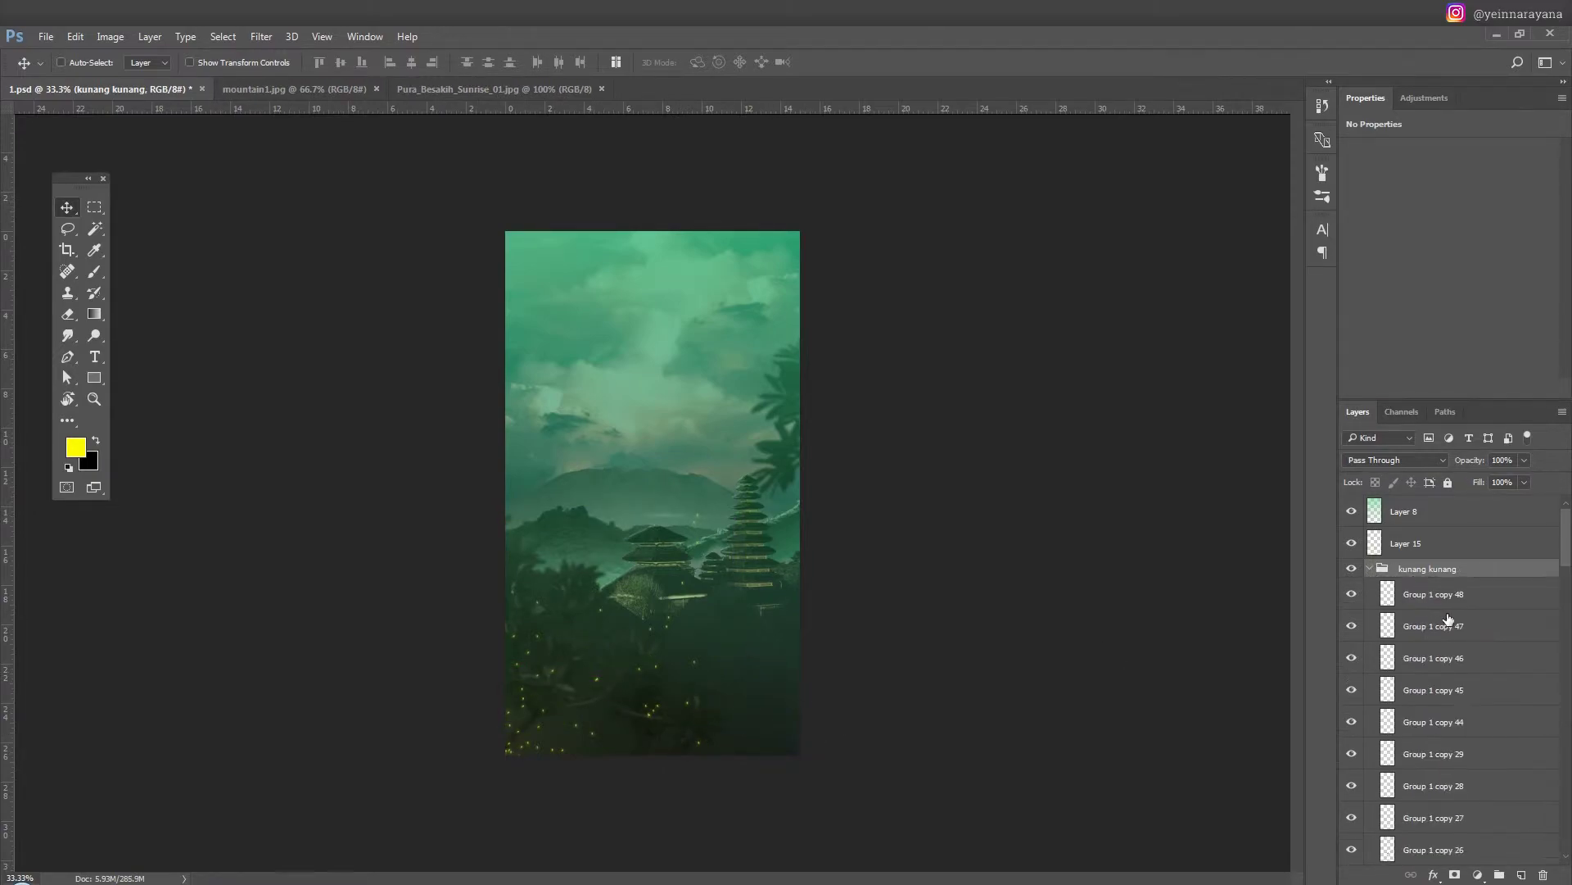
key(ctrl+alt+z)
key(ctrl+alt+z)
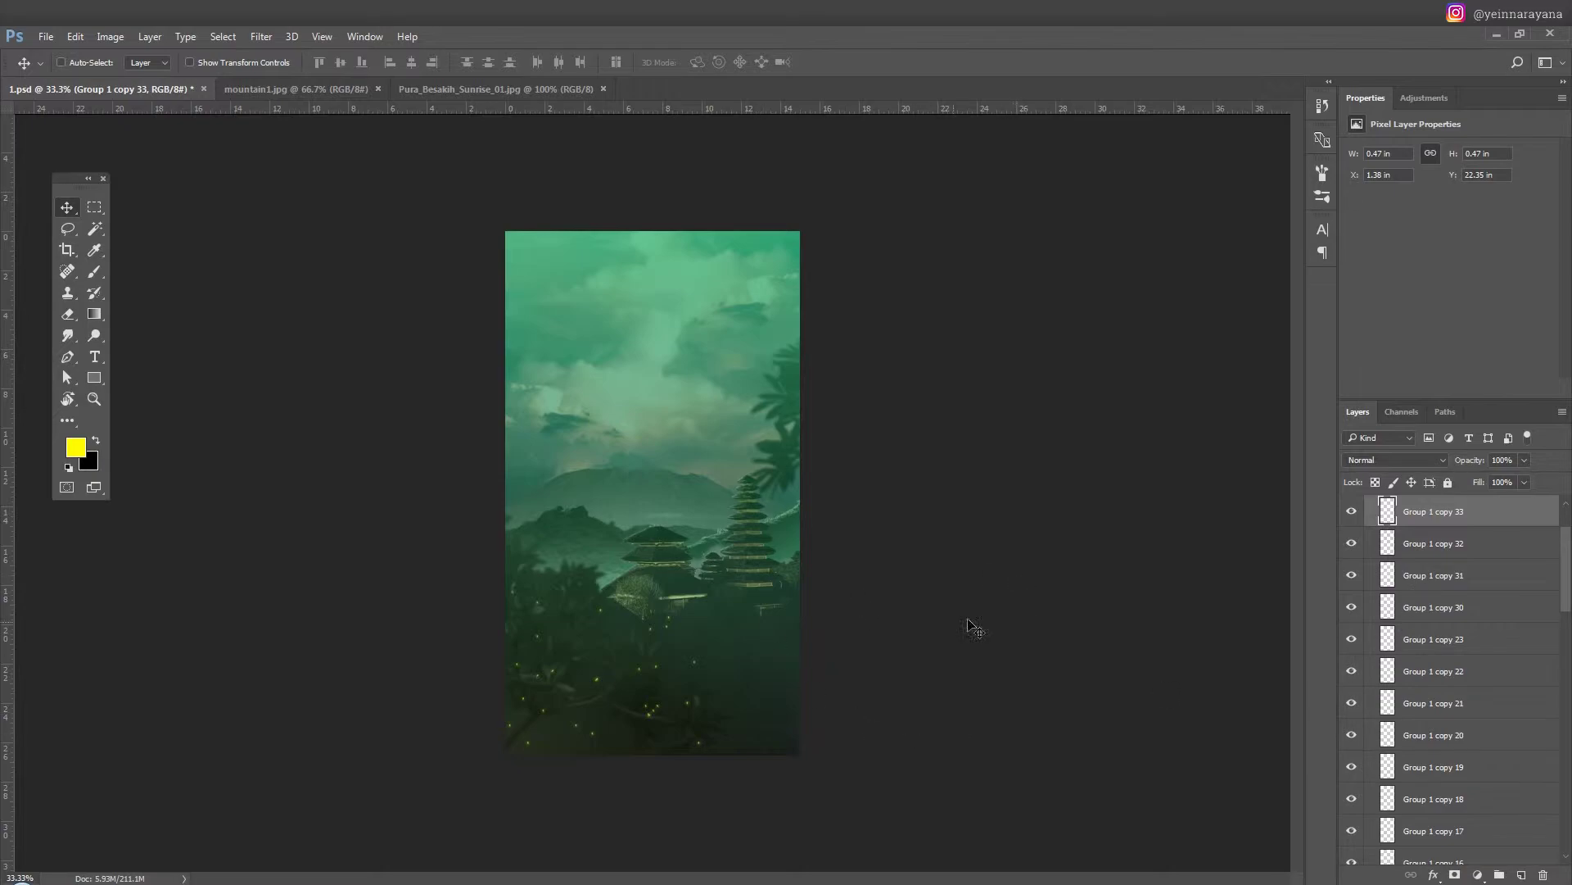
key(ctrl+alt+z)
key(ctrl+t)
drag(702, 597, 780, 560)
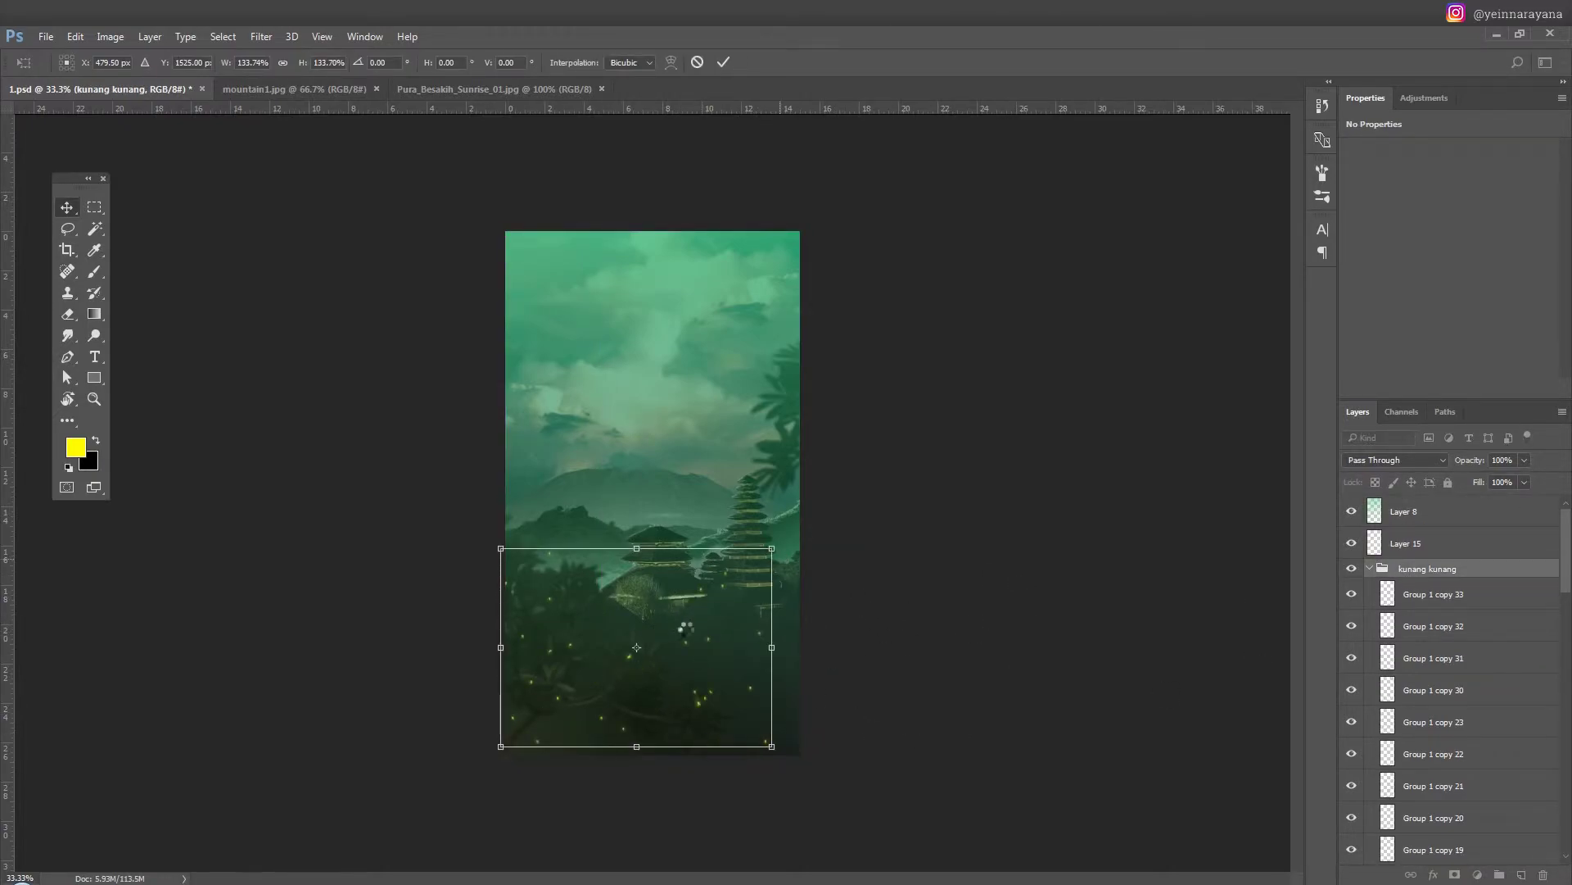
key(Return)
key(ctrl+plus)
key(ctrl+plus)
key(ctrl+minus)
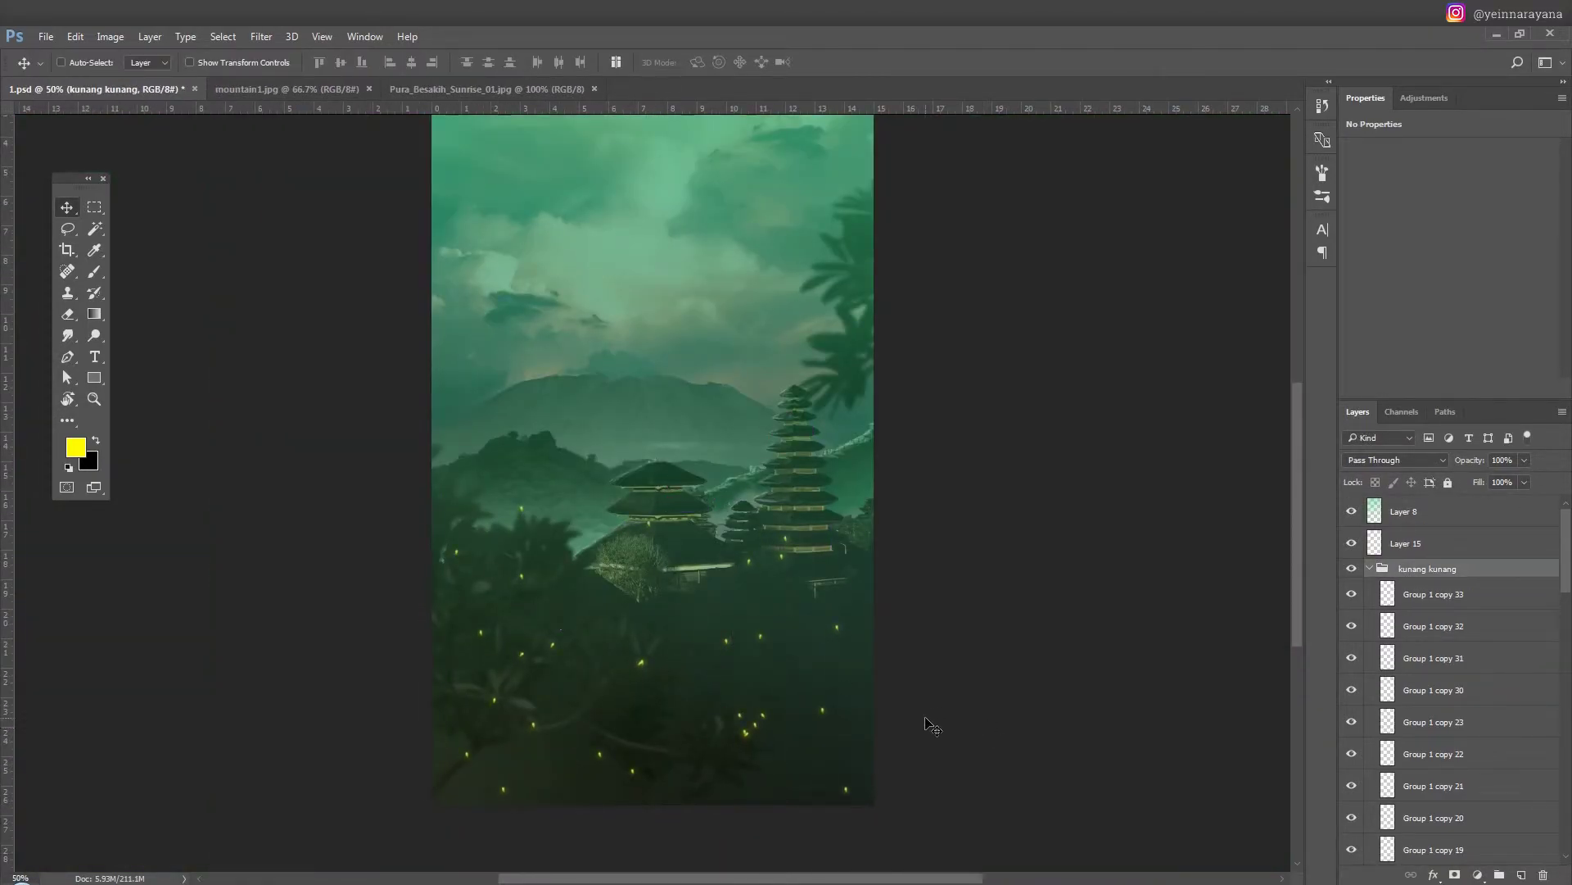
key(ctrl+minus)
key(ctrl+minus)
key(ctrl+plus)
key(ctrl+plus)
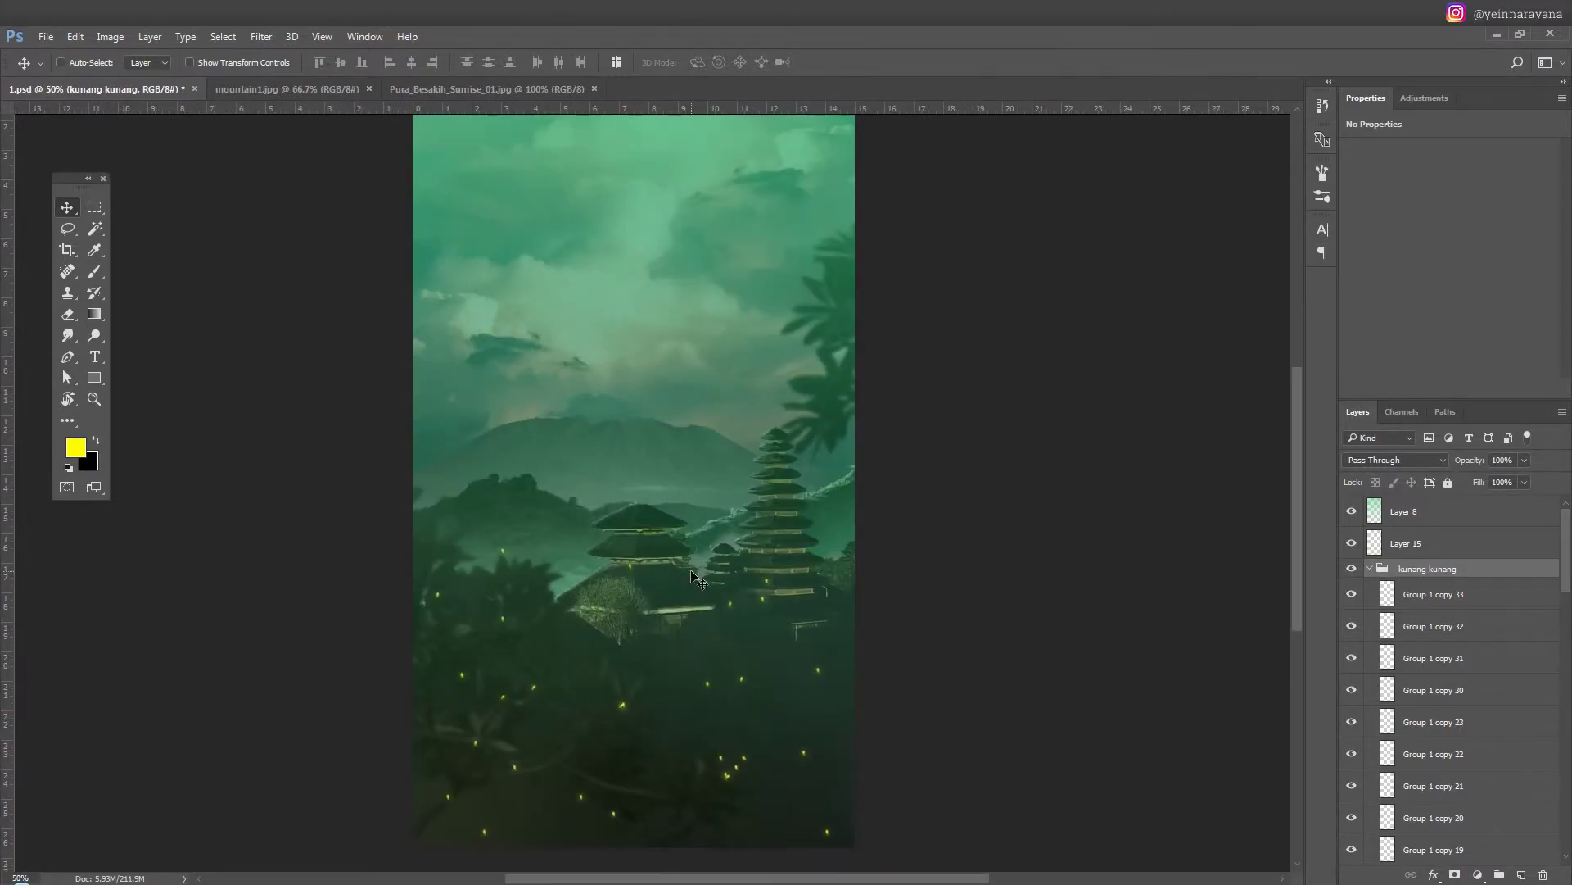
Select Layer 16 in group 1 and set the foreground colour to orange.
click(1370, 569)
click(1353, 643)
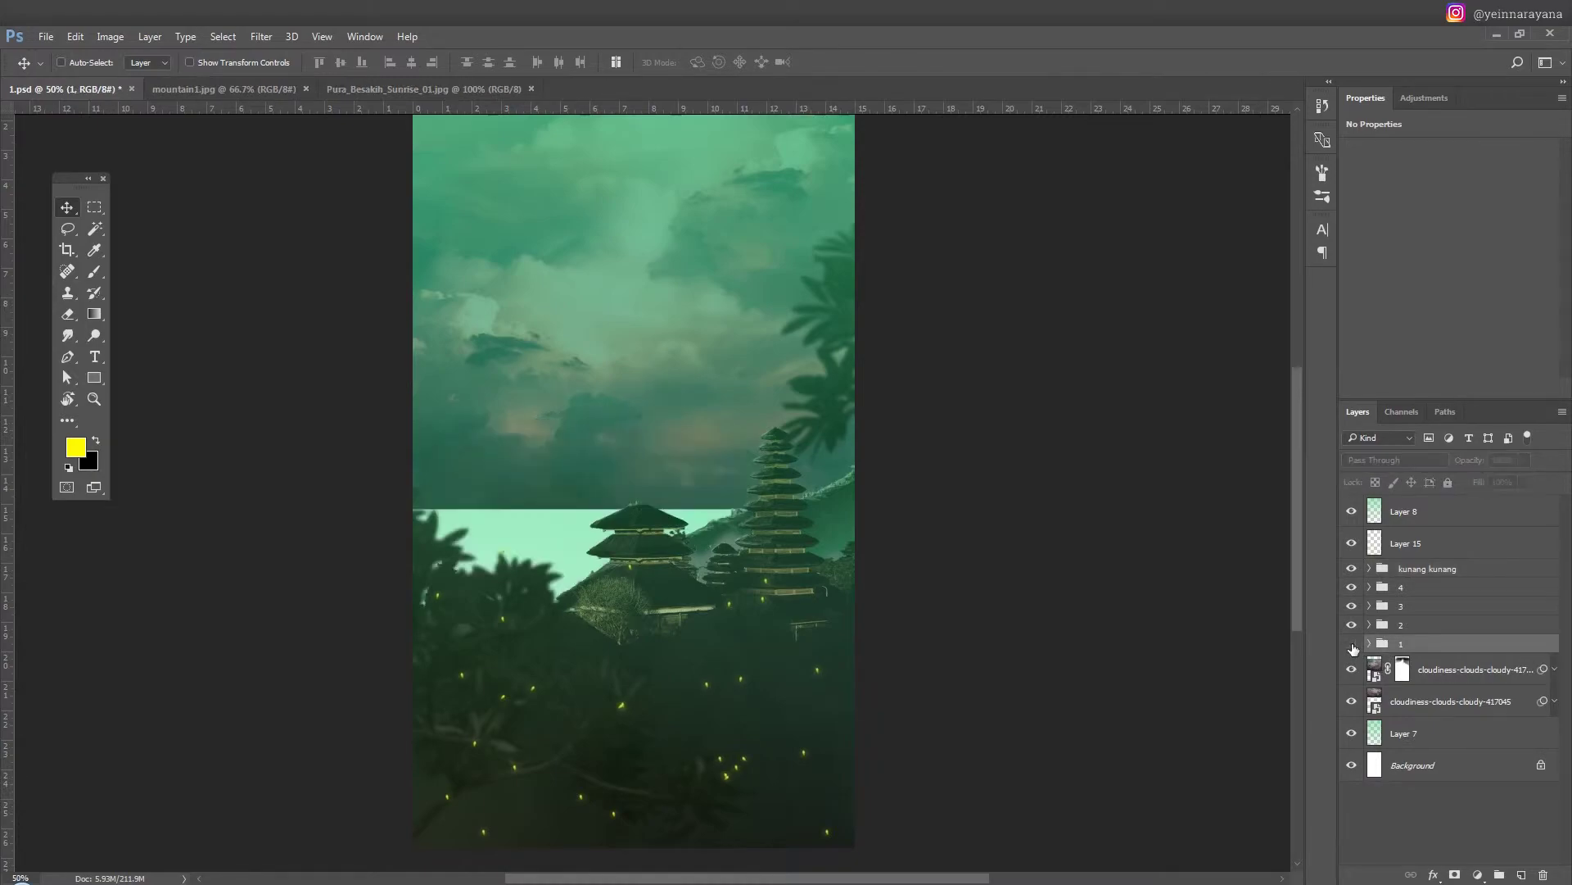
click(1441, 797)
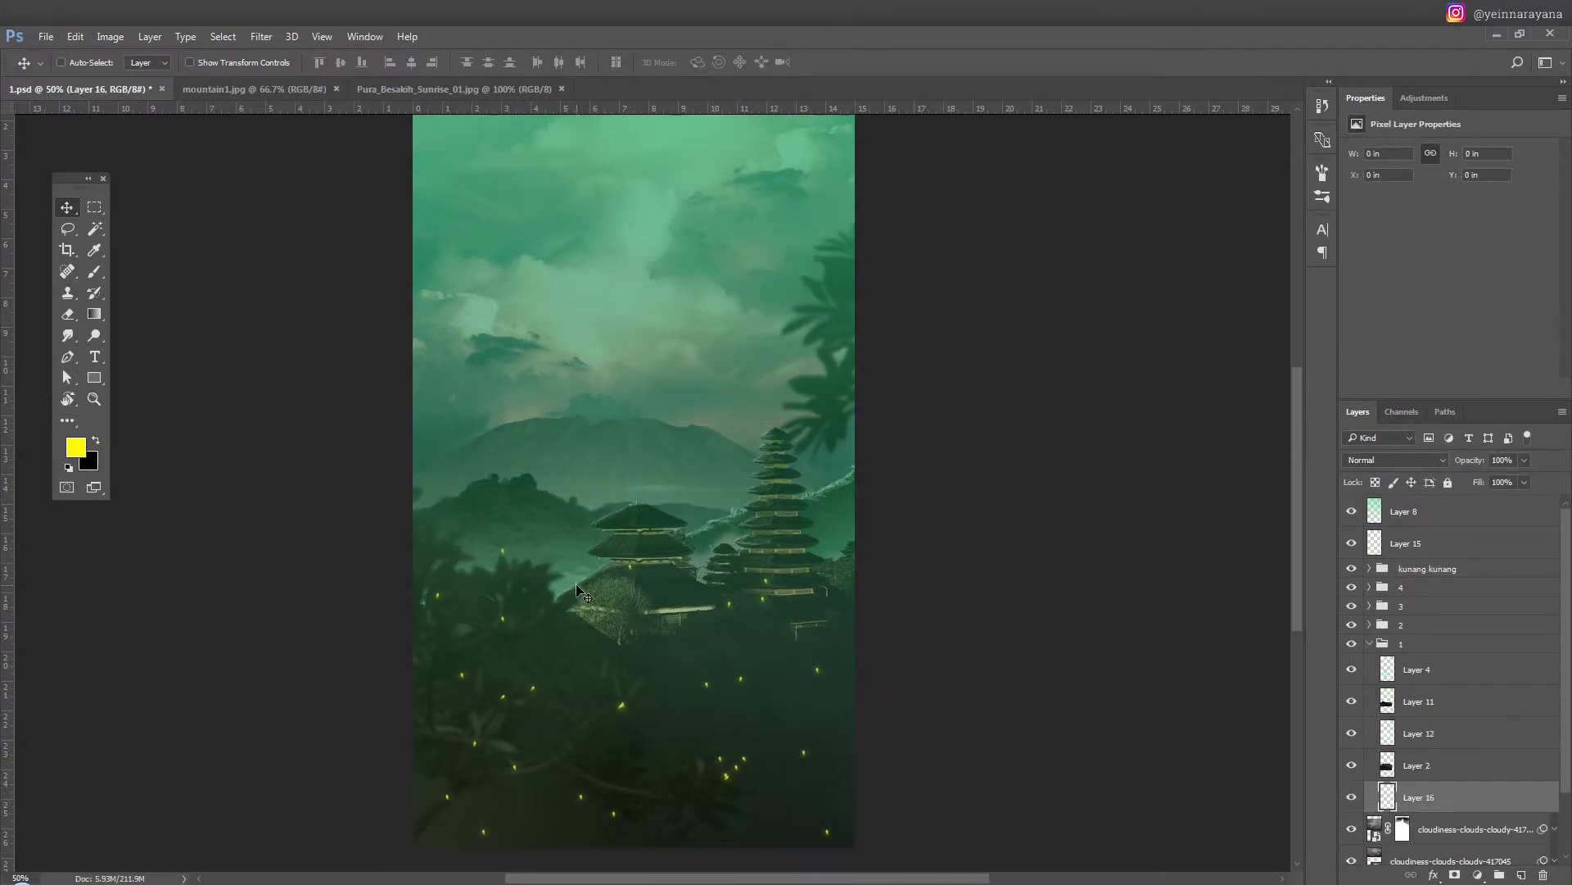
key(i)
click(75, 447)
drag(1297, 616, 1298, 624)
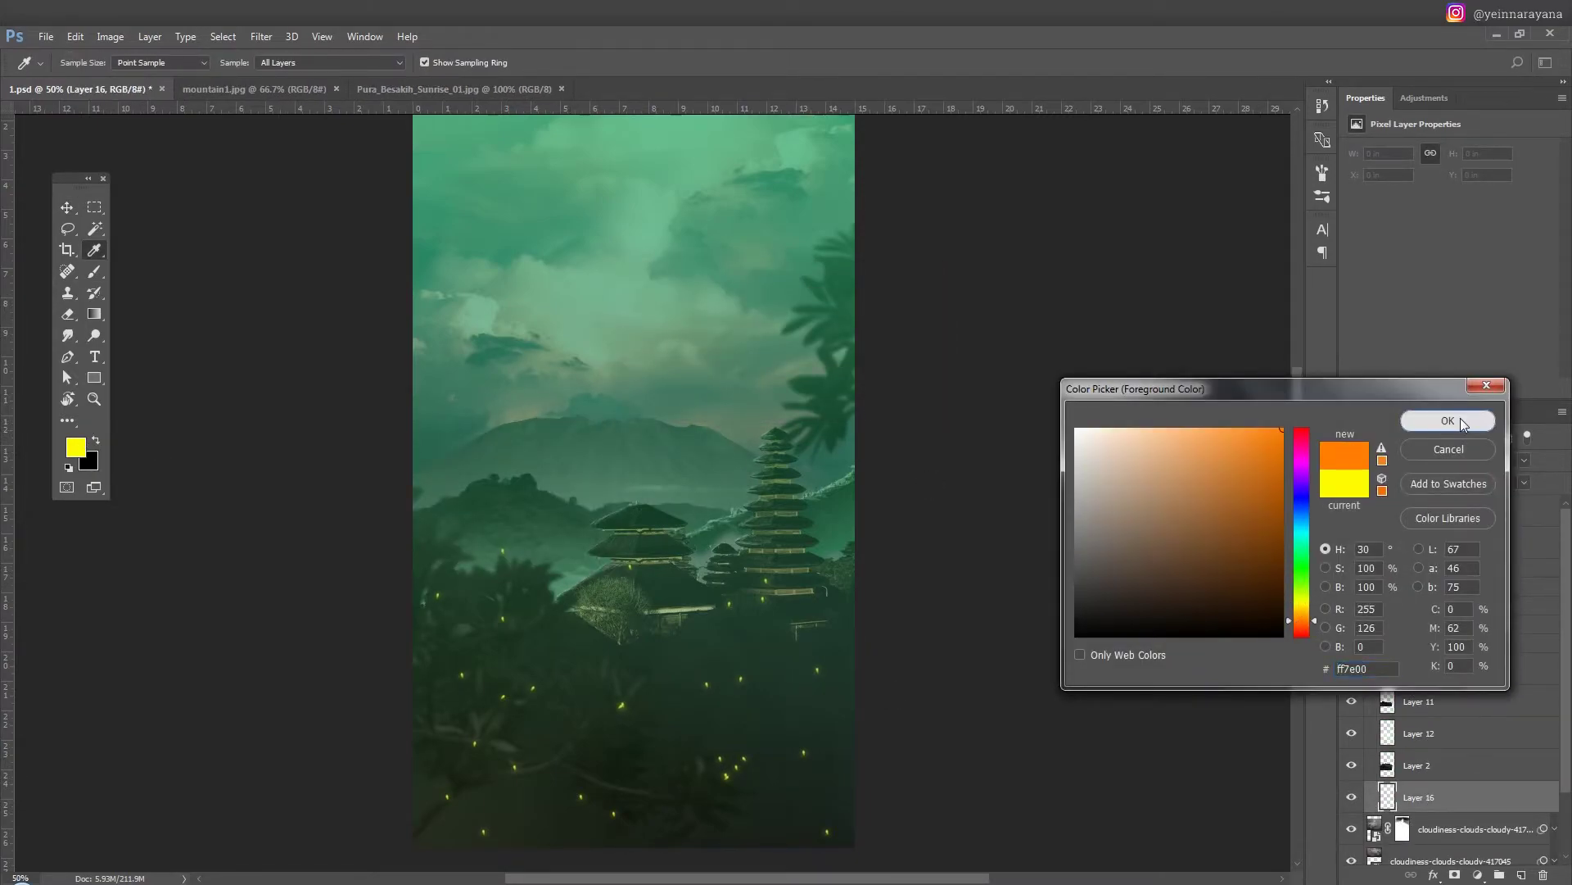
click(1448, 421)
Paint a soft orange glow across the horizon above the mountains.
key(b)
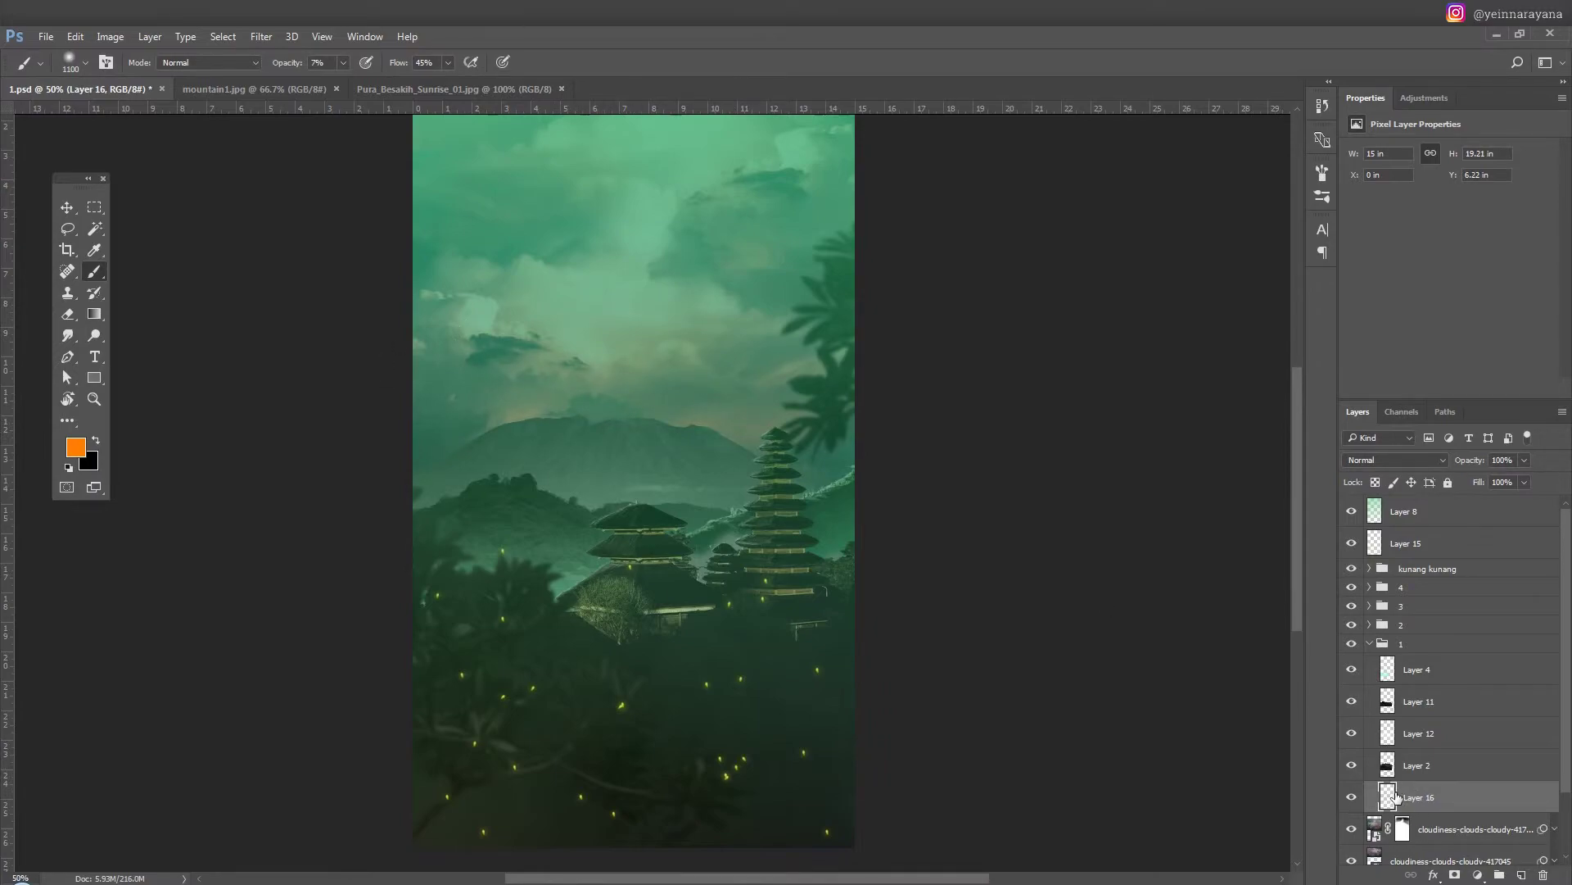
drag(459, 475, 638, 471)
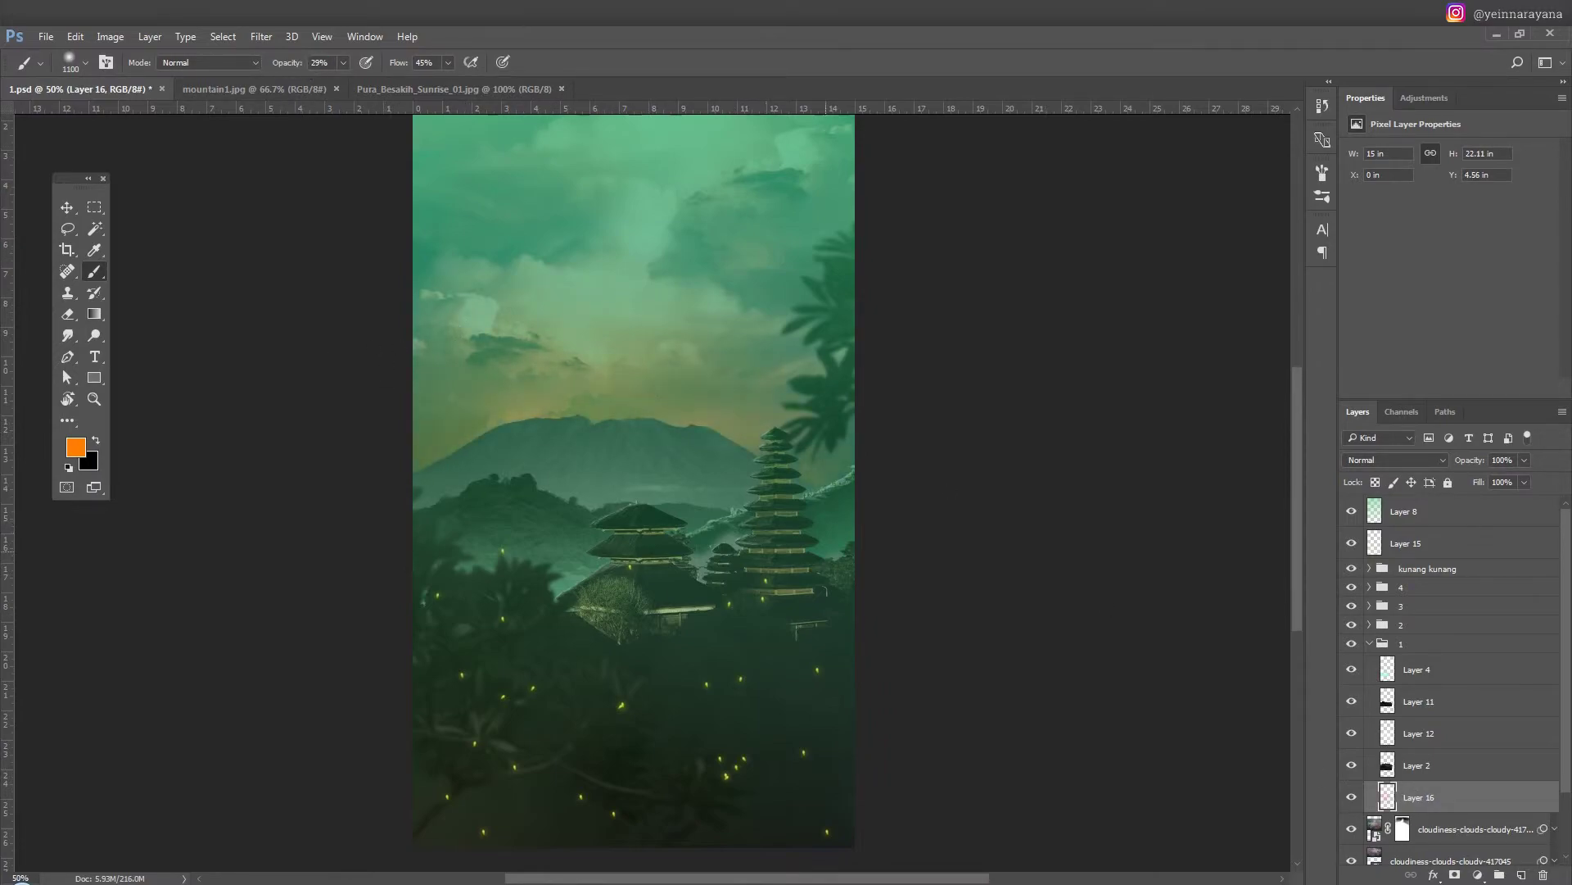
key(v)
key(ctrl+minus)
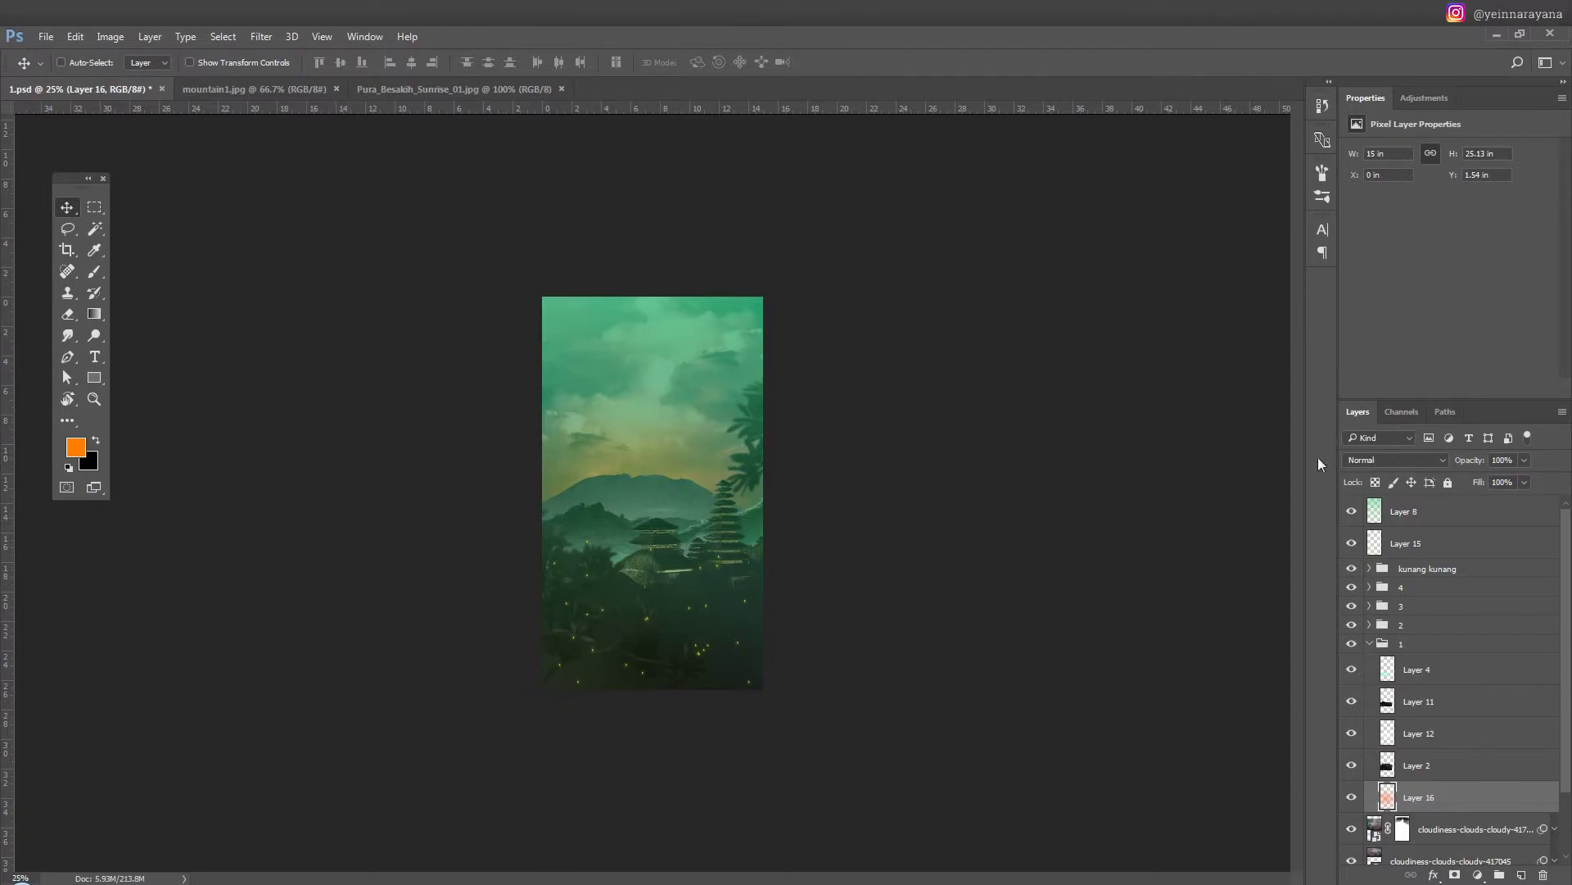
Erase the excess orange glow and review the sky at 50% zoom.
key(e)
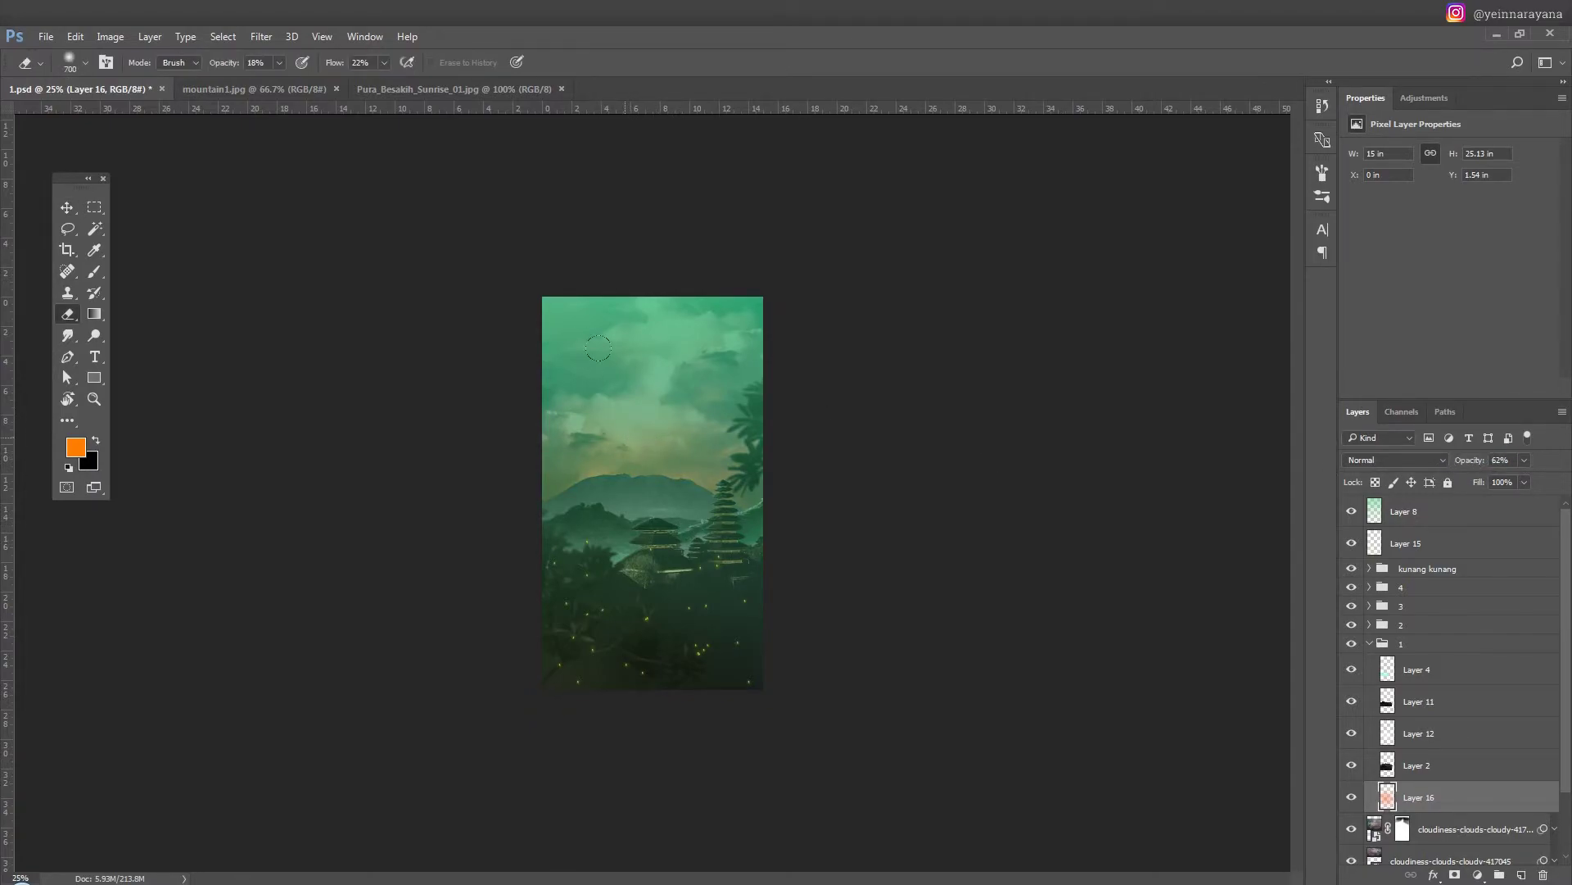
key(b)
click(1550, 819)
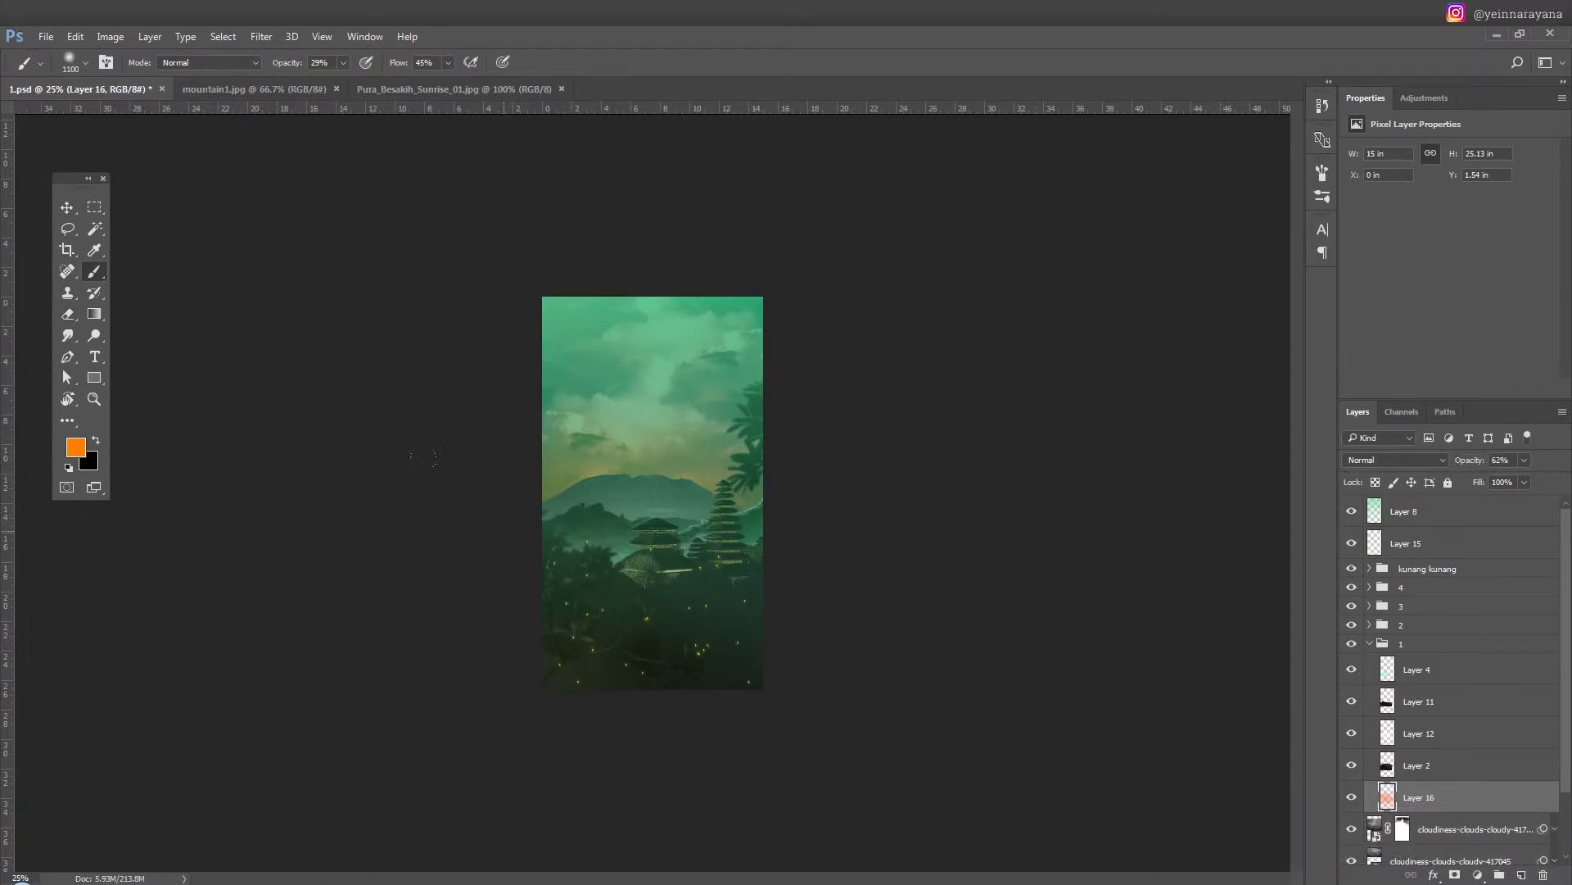
key(e)
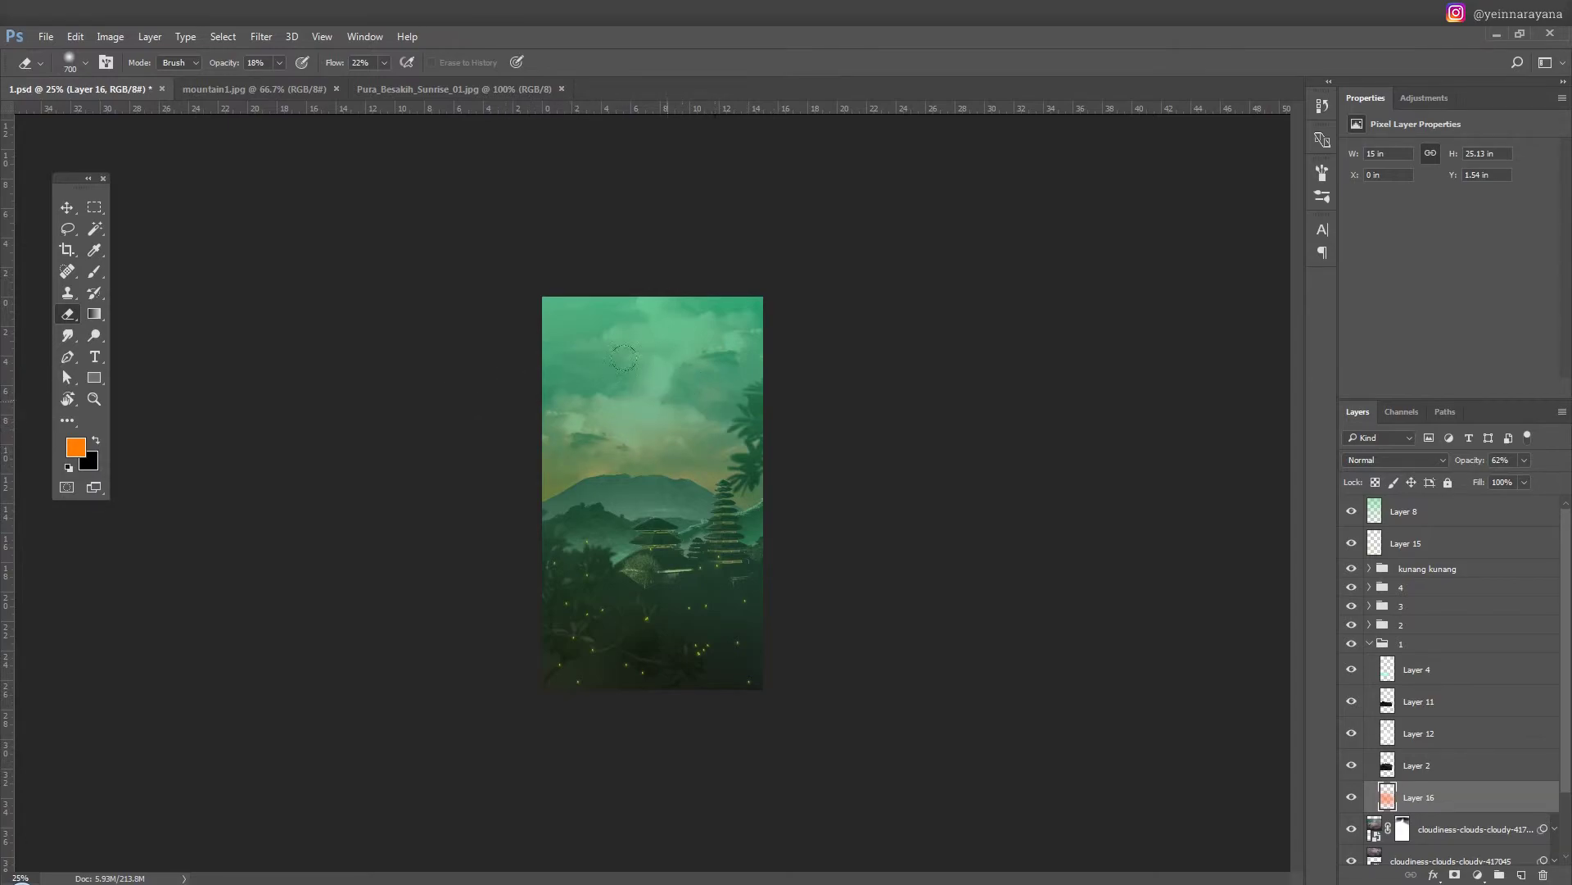
key(v)
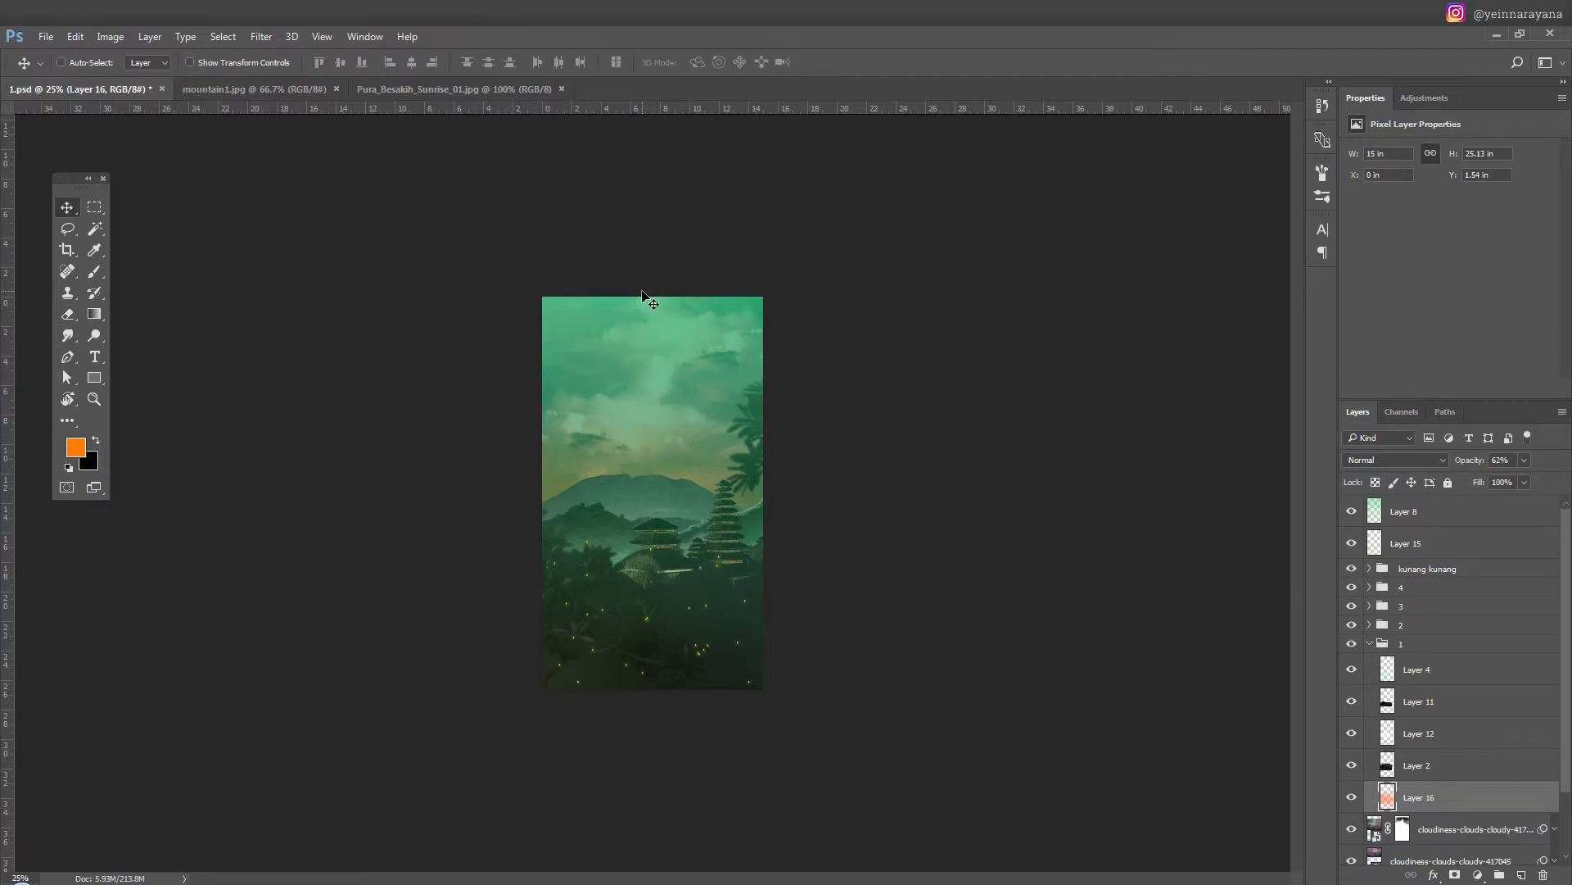
key(ctrl+plus)
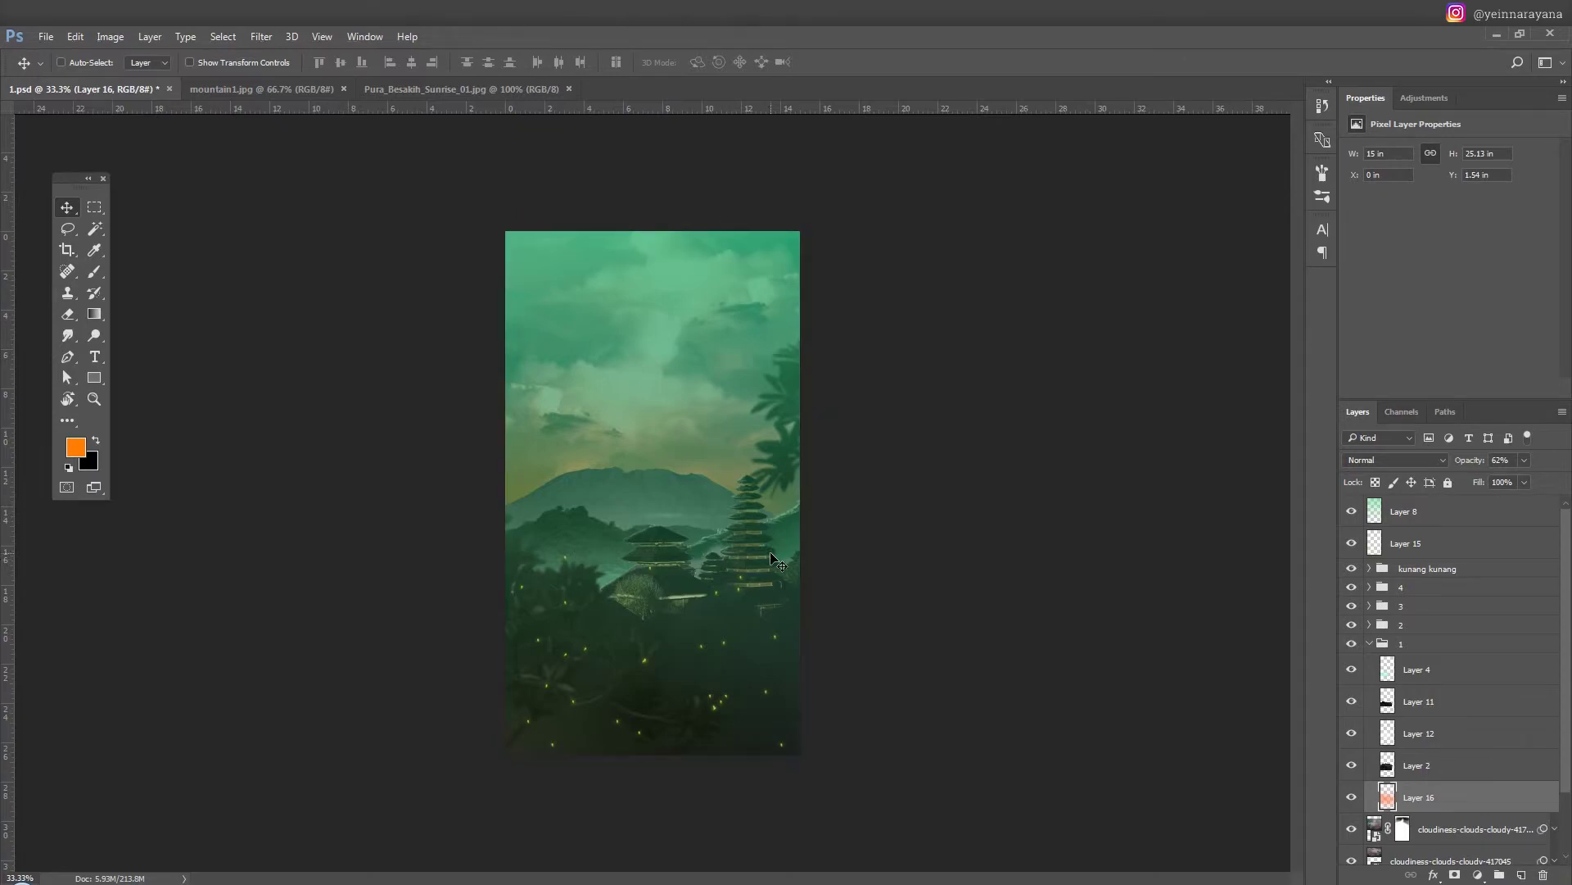
key(ctrl+plus)
click(1362, 573)
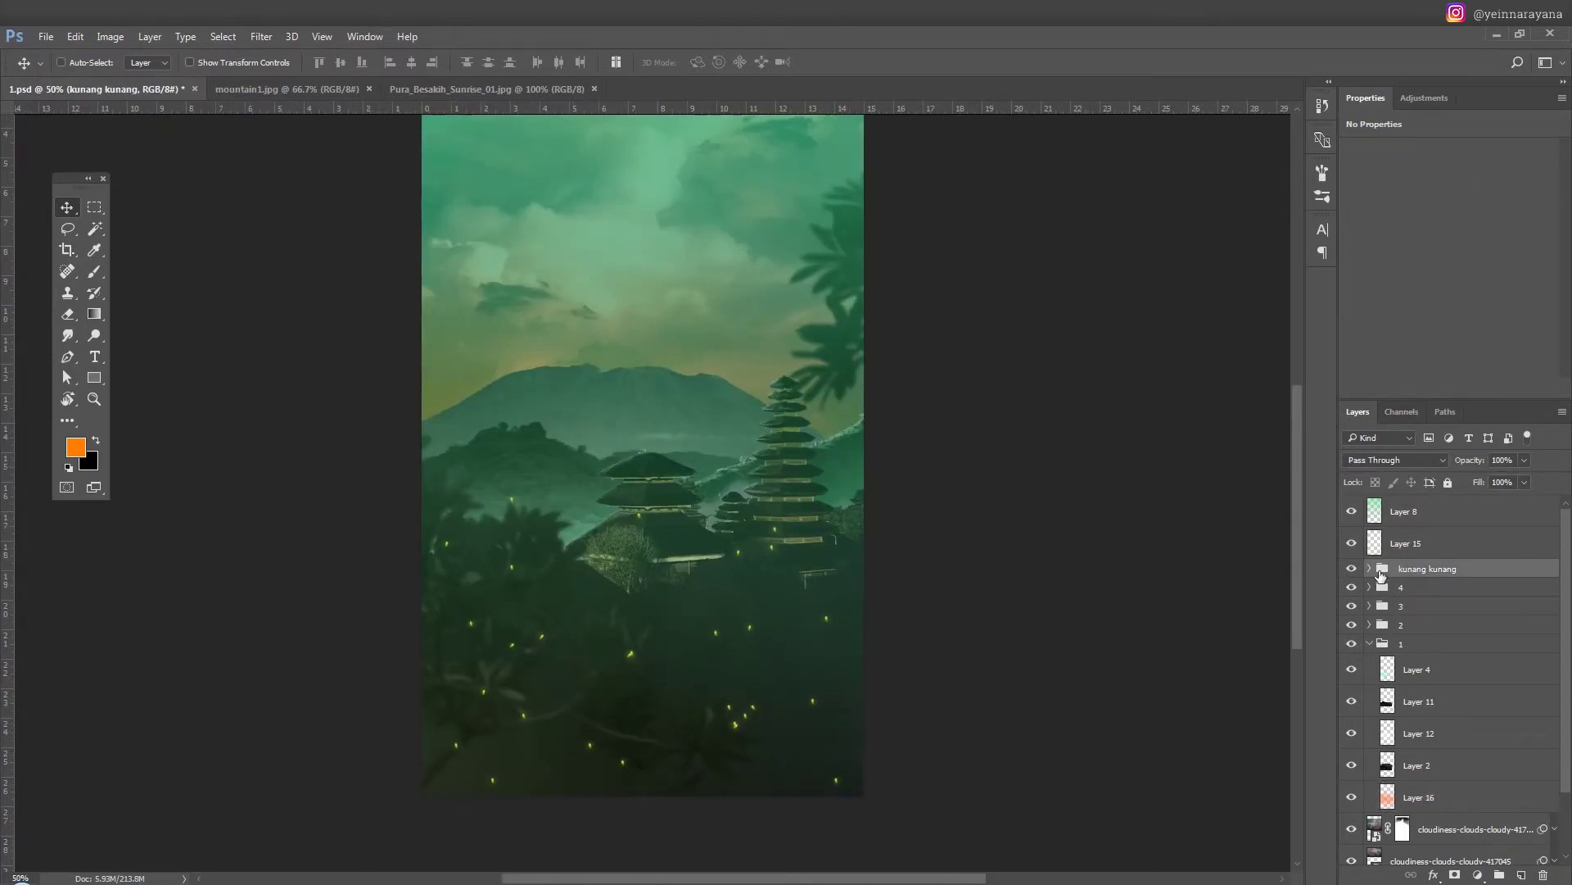
Group firefly layers Group 1 copy 33–20 into Group 2 and place it below group 4.
click(1369, 569)
scroll(1407, 571, up, 3)
click(1416, 594)
shift+click(1427, 823)
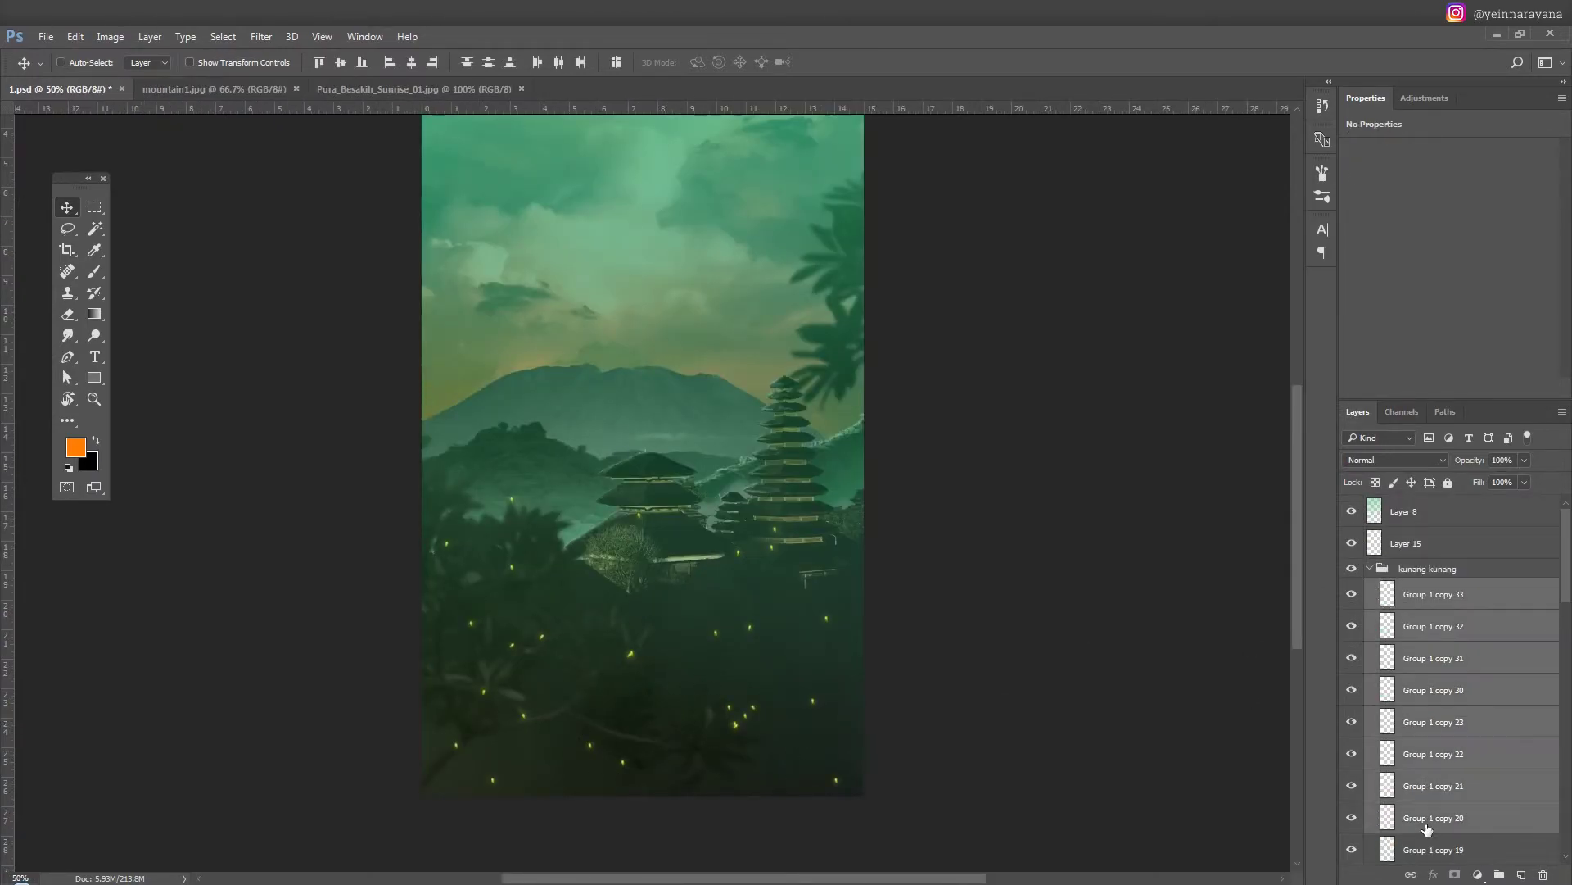
key(ctrl+g)
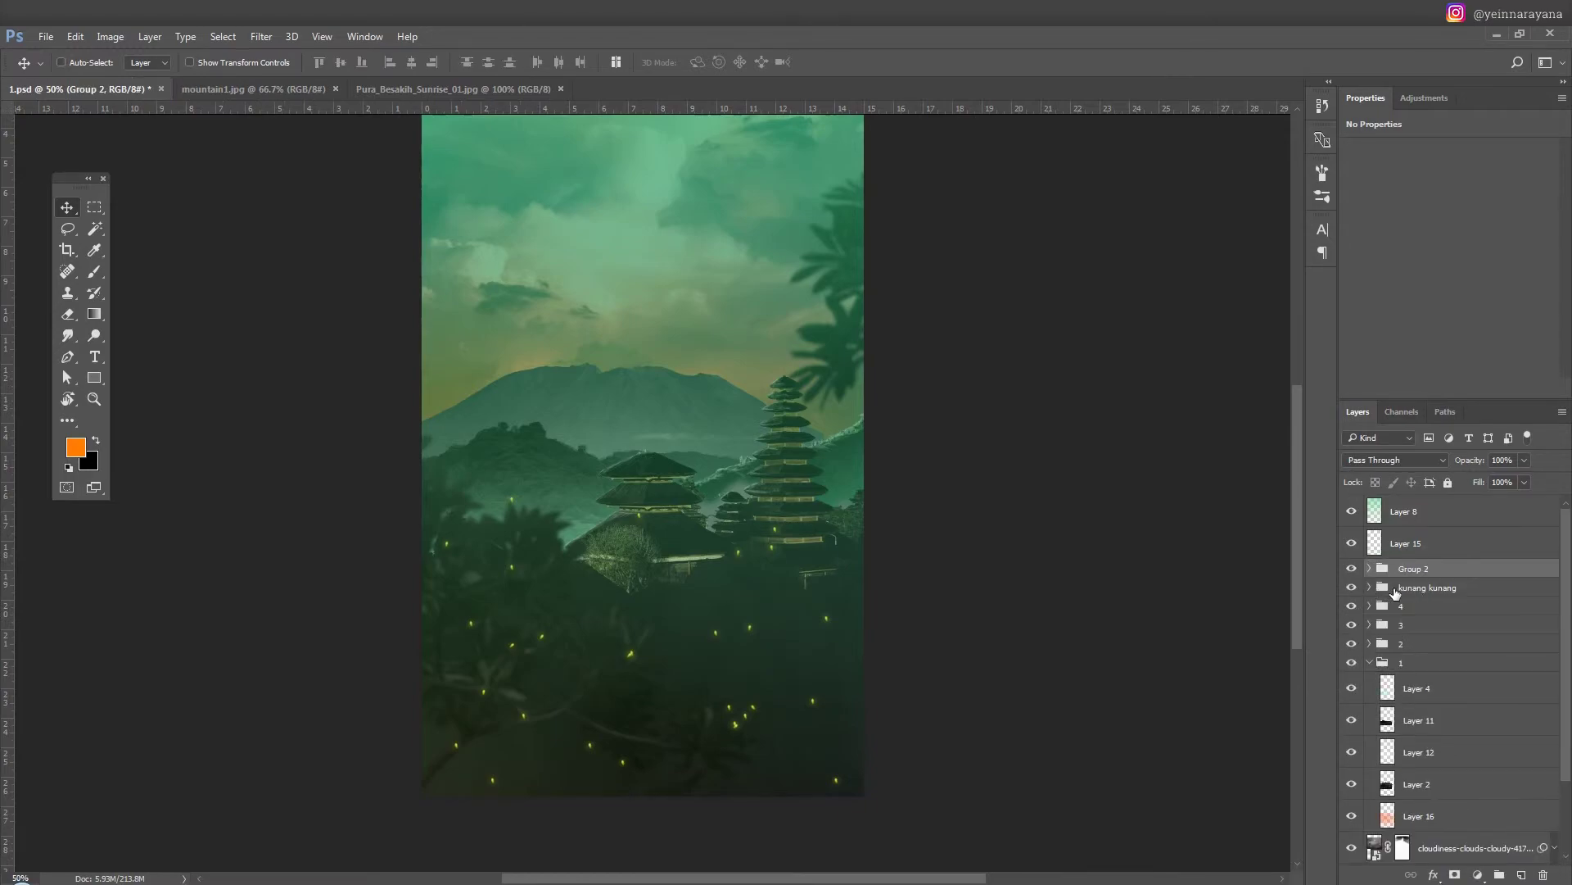
drag(1393, 572, 1392, 613)
Shift Group 2's fireflies left on the canvas and shrink them to about 67%.
mouse_move(469, 657)
mouse_down()
mouse_move(501, 686)
mouse_move(644, 646)
mouse_up()
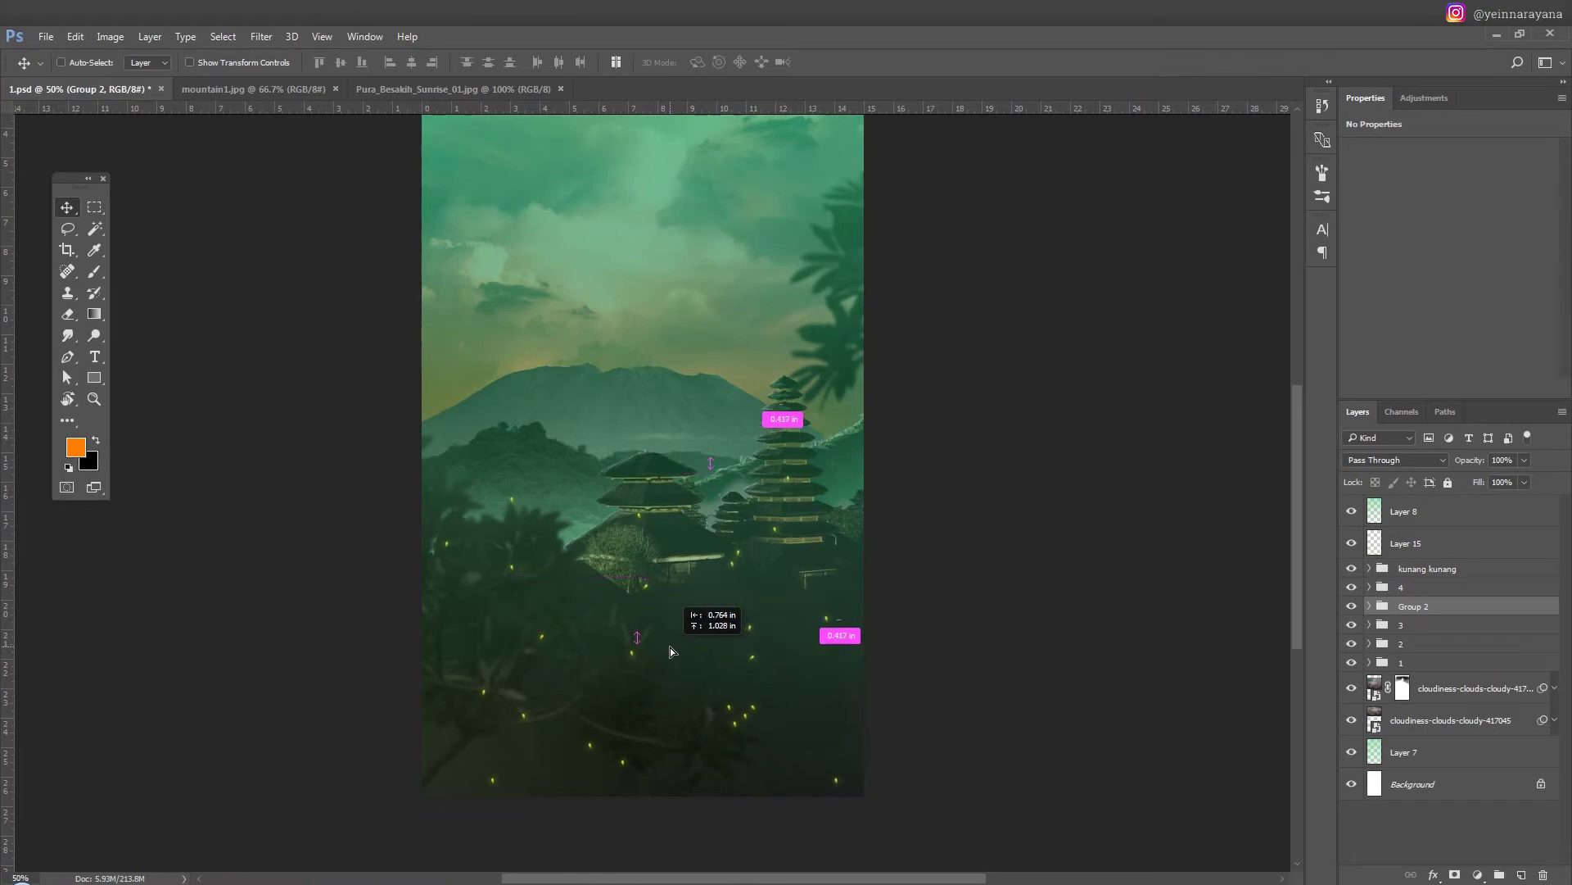
mouse_move(643, 646)
mouse_down()
mouse_move(412, 673)
mouse_move(571, 688)
mouse_move(641, 668)
mouse_up()
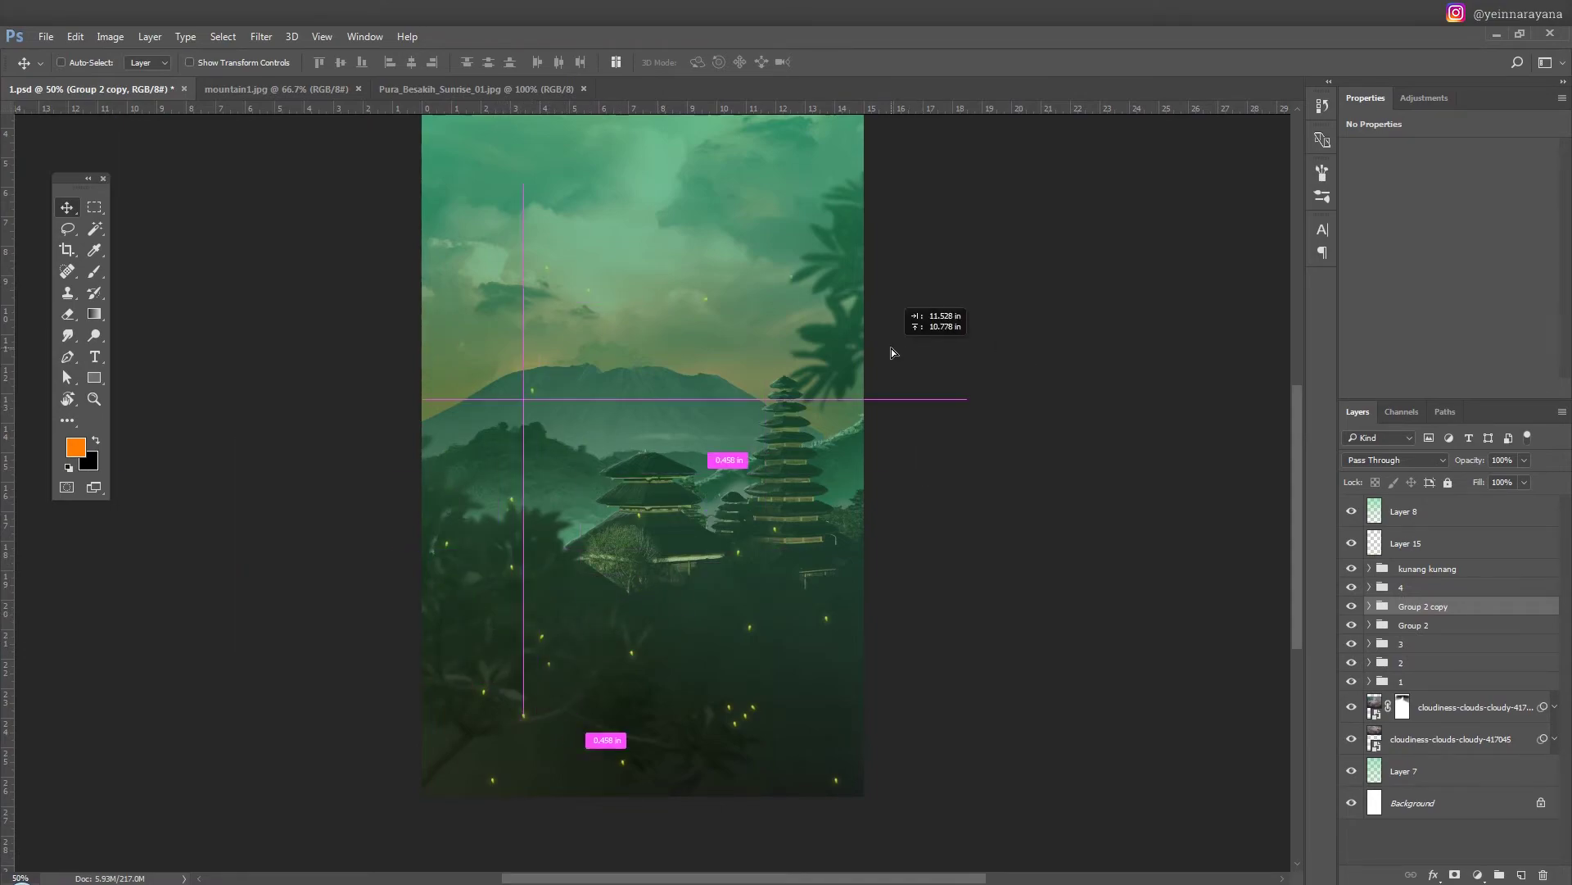
key(ctrl+t)
mouse_move(641, 668)
mouse_down()
mouse_move(685, 828)
mouse_move(606, 724)
mouse_up()
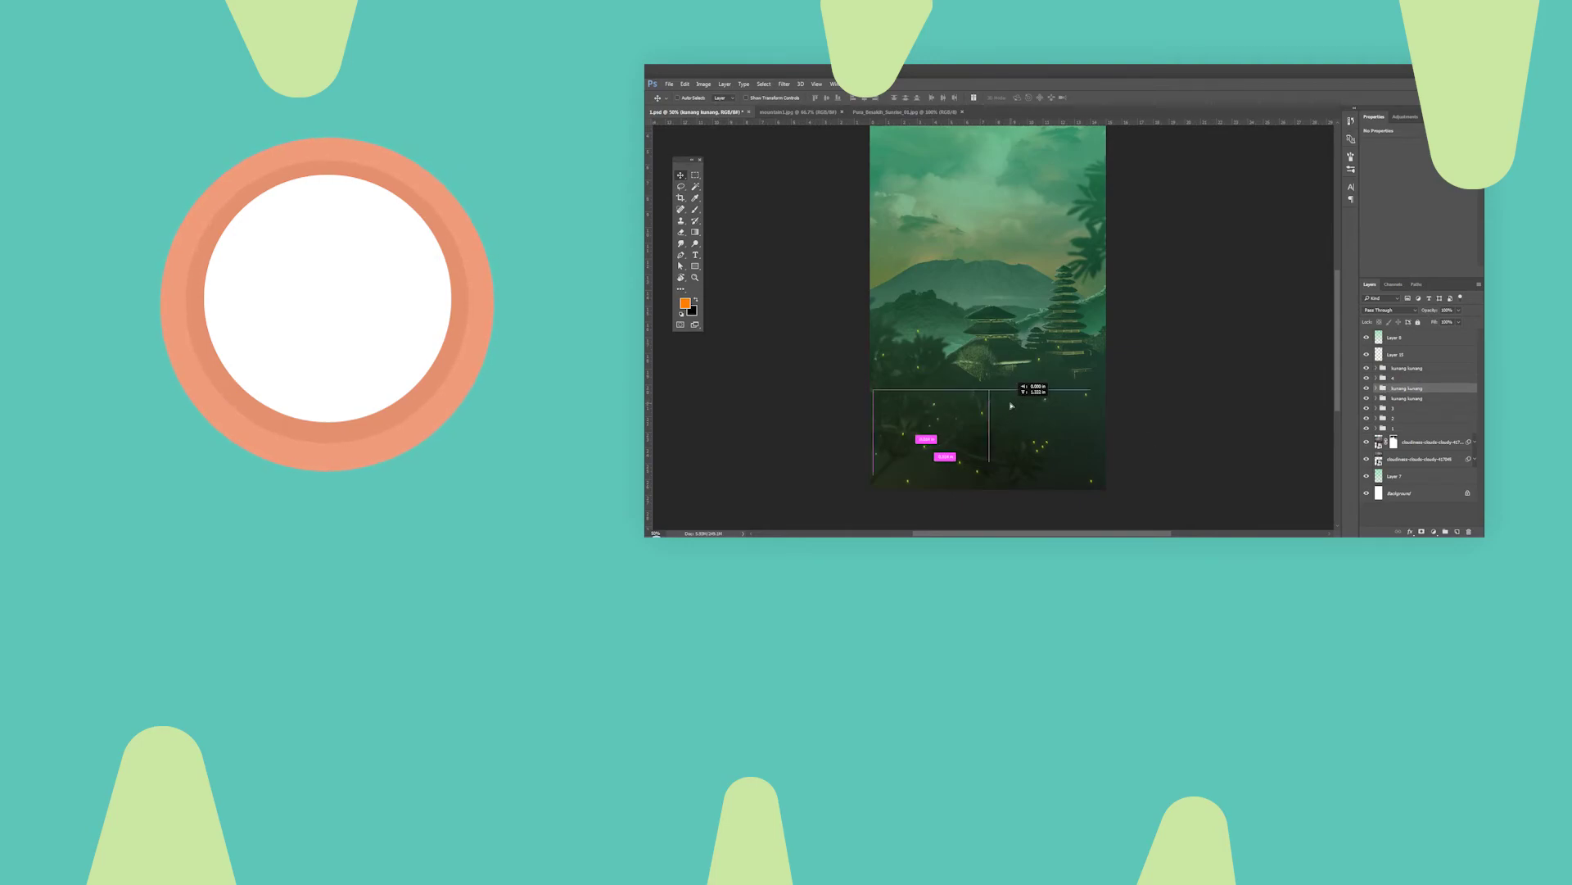
Move the upper kunang kunang firefly group within the lower jungle and begin Save As.
click(1407, 367)
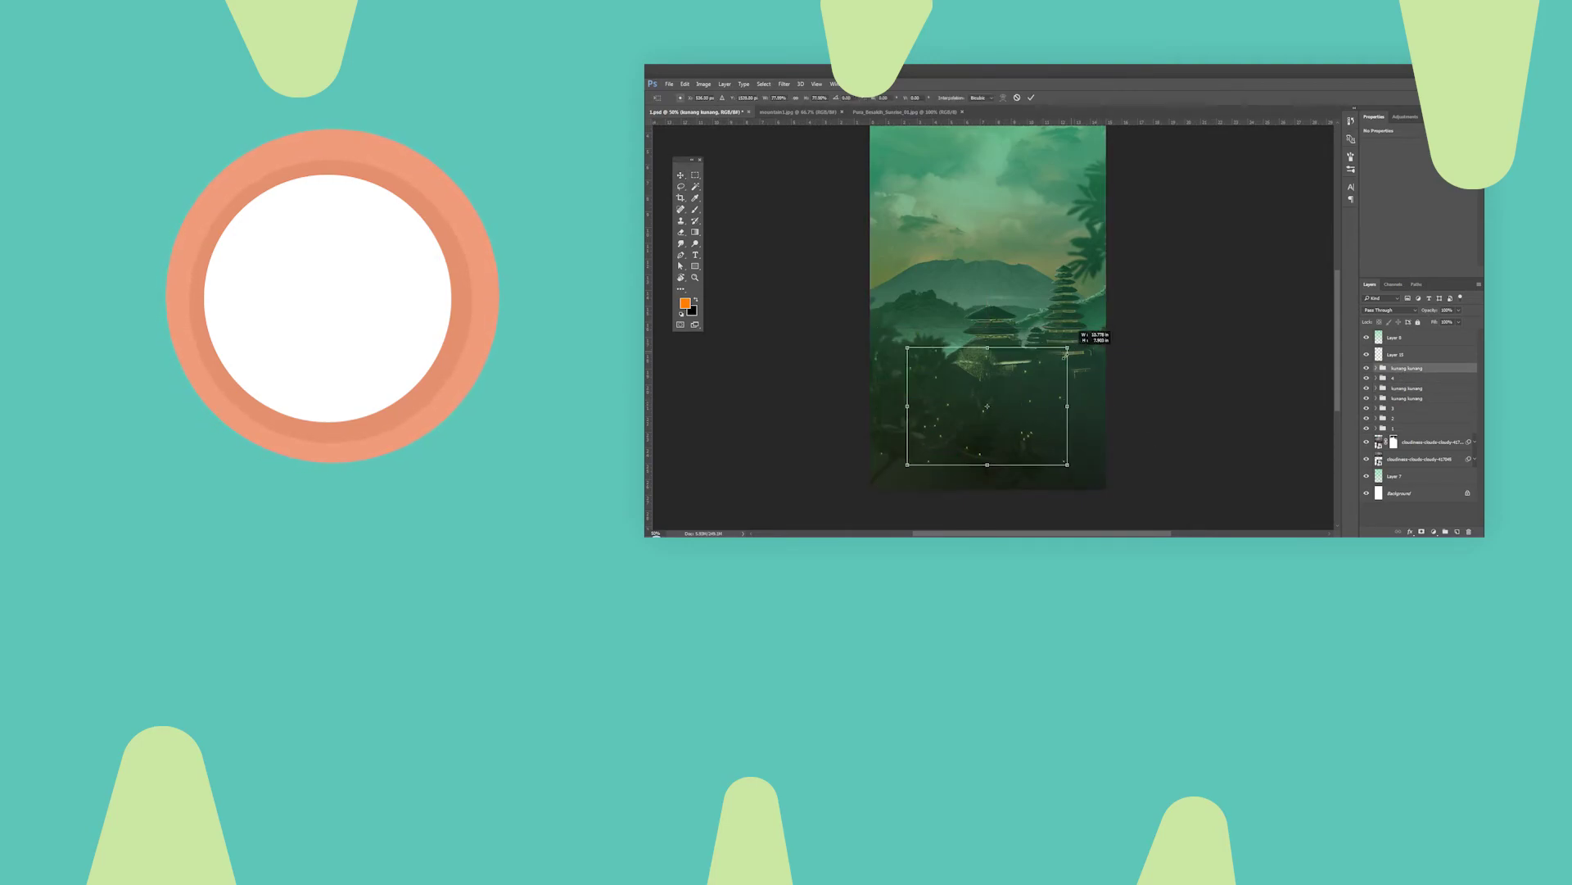
drag(1027, 373, 1065, 408)
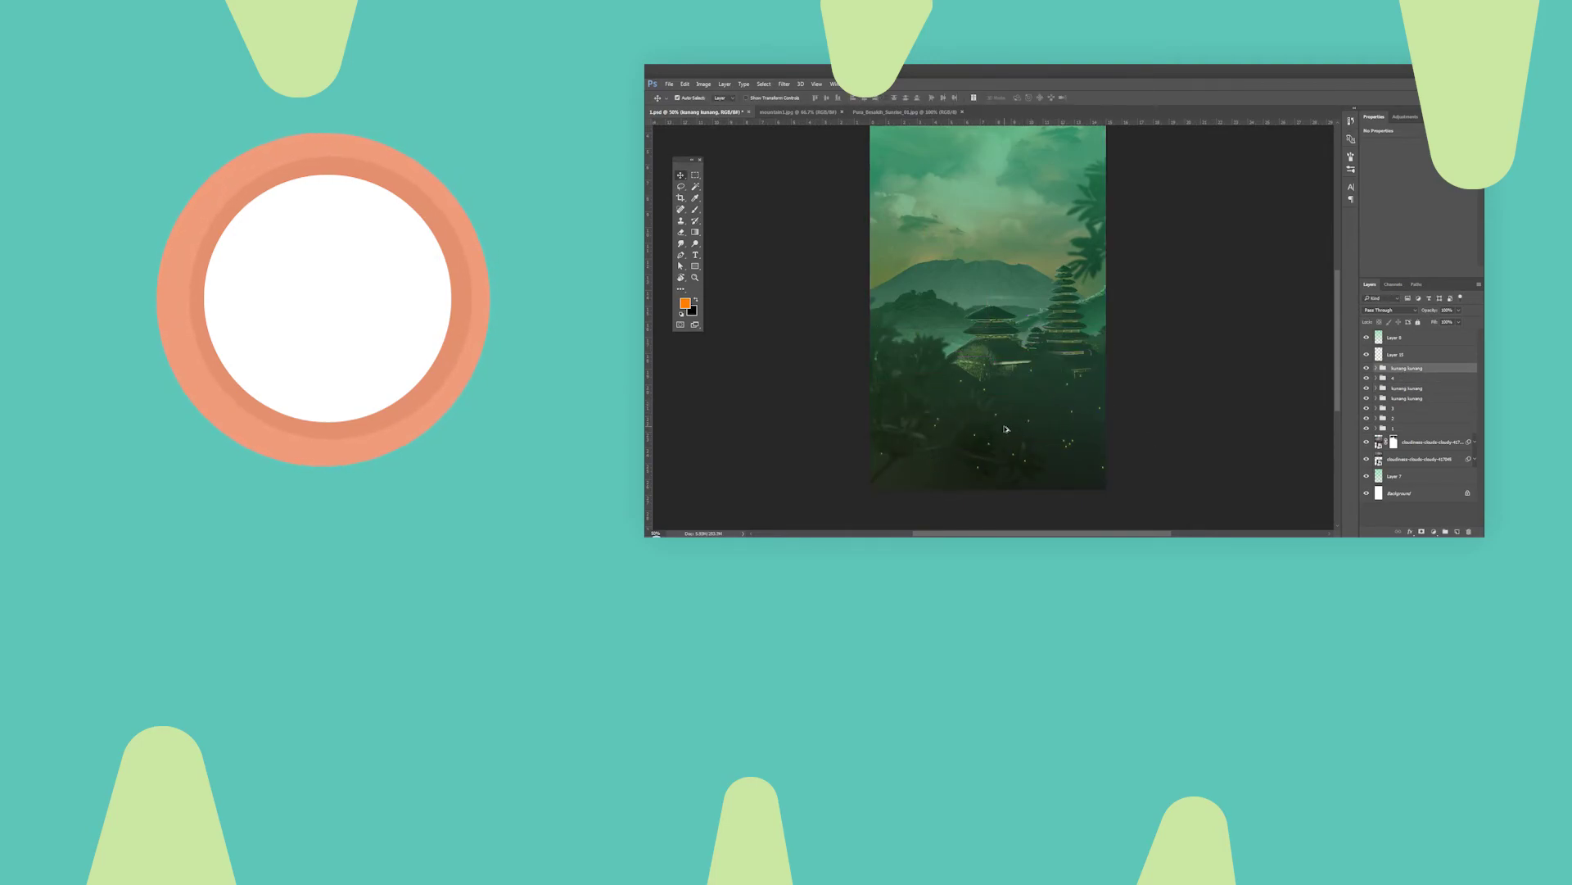
key(ctrl+minus)
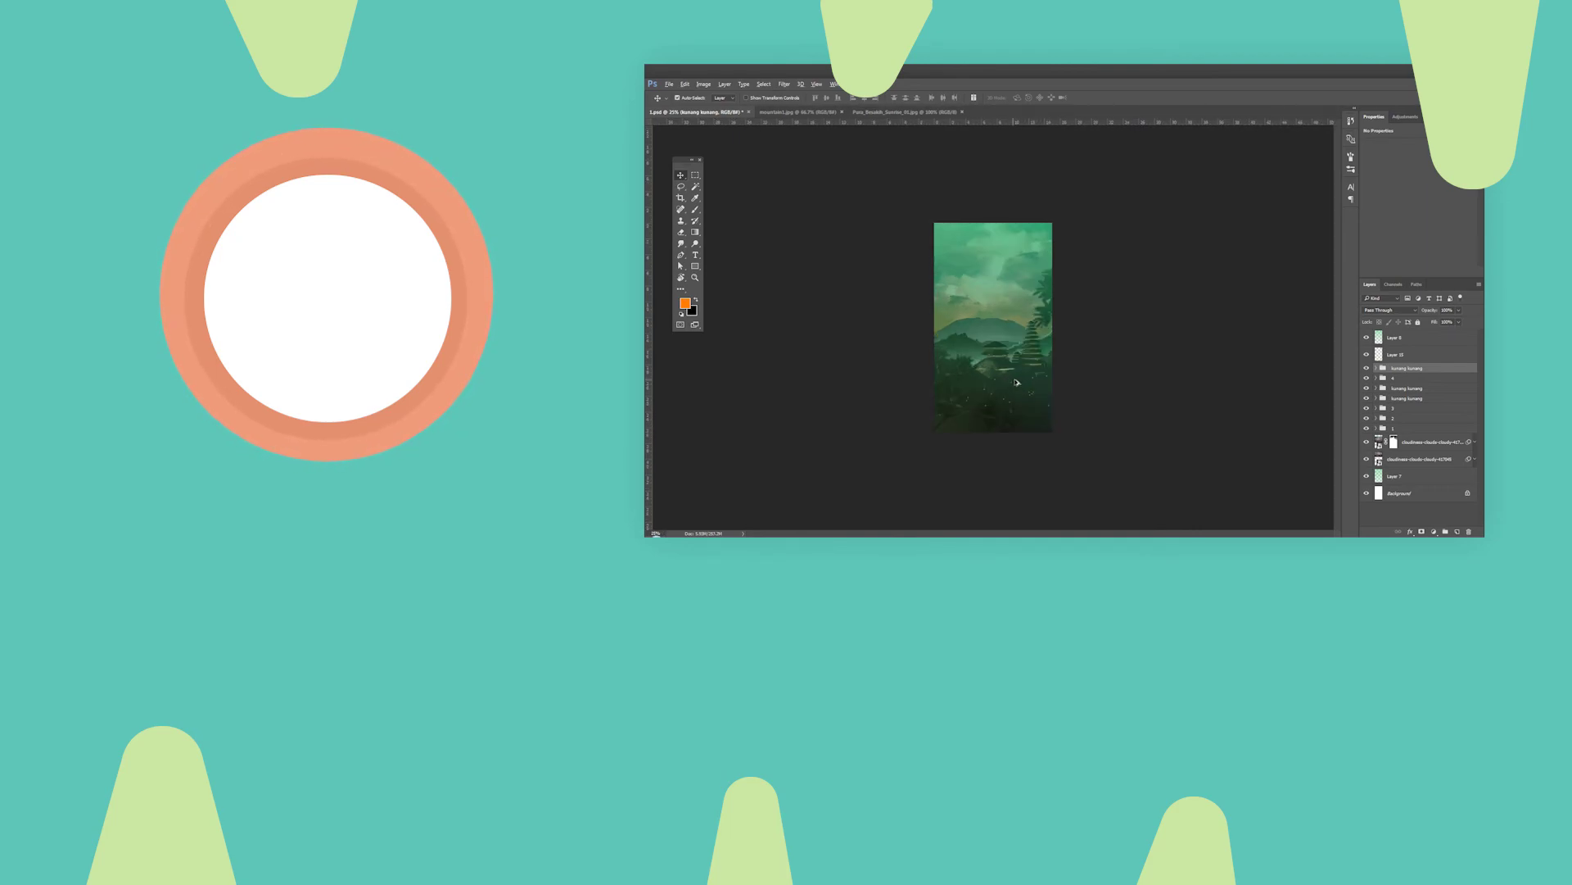
key(ctrl+plus)
key(ctrl+plus)
key(ctrl+plus)
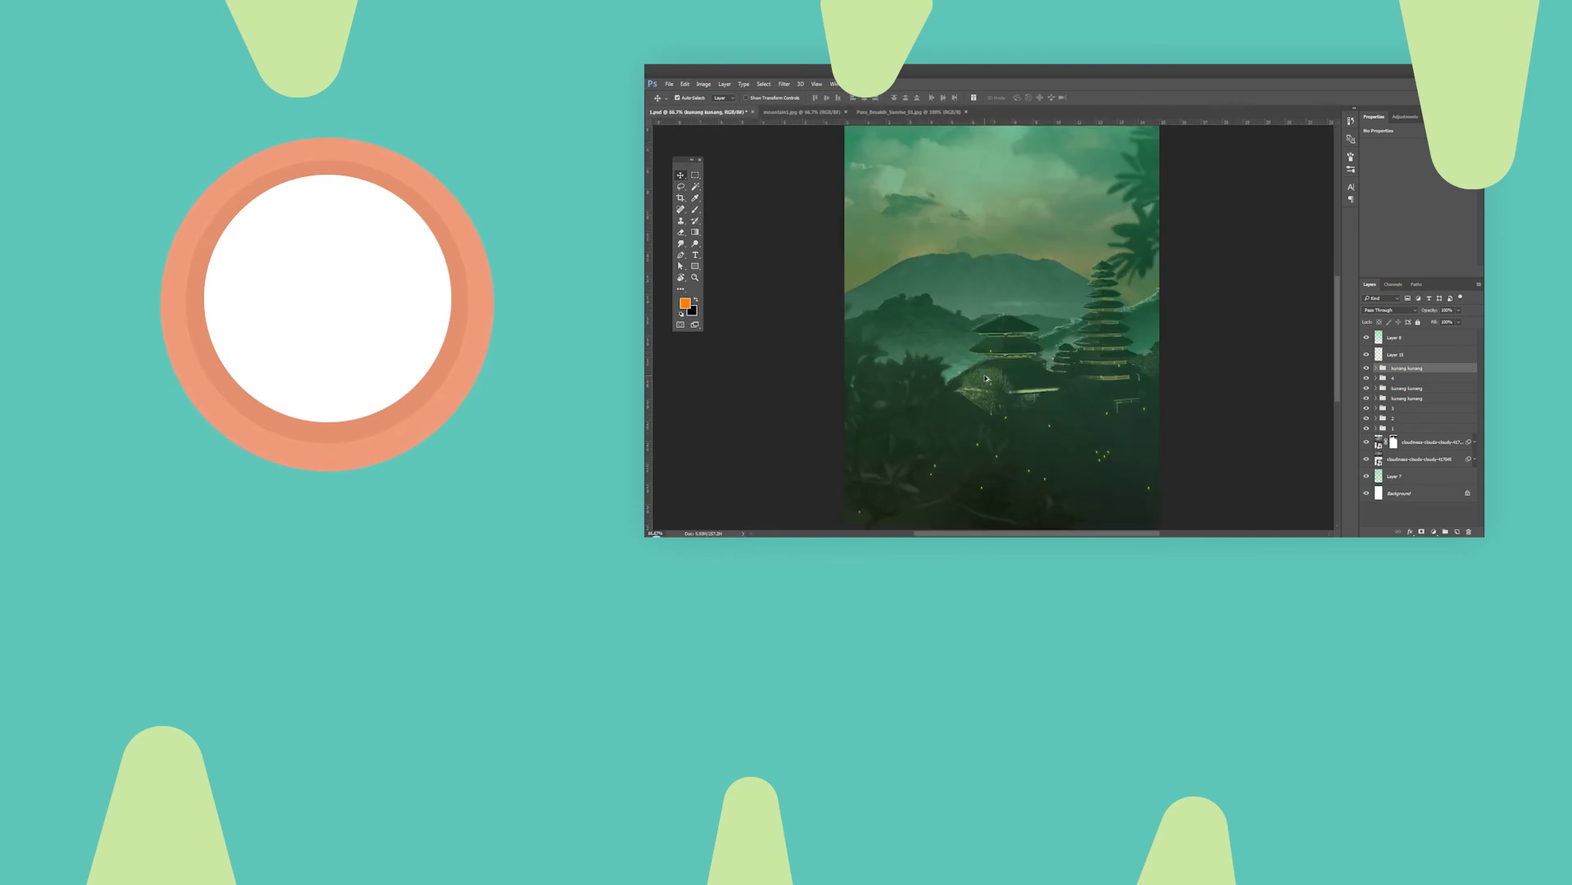
key(ctrl+shift+s)
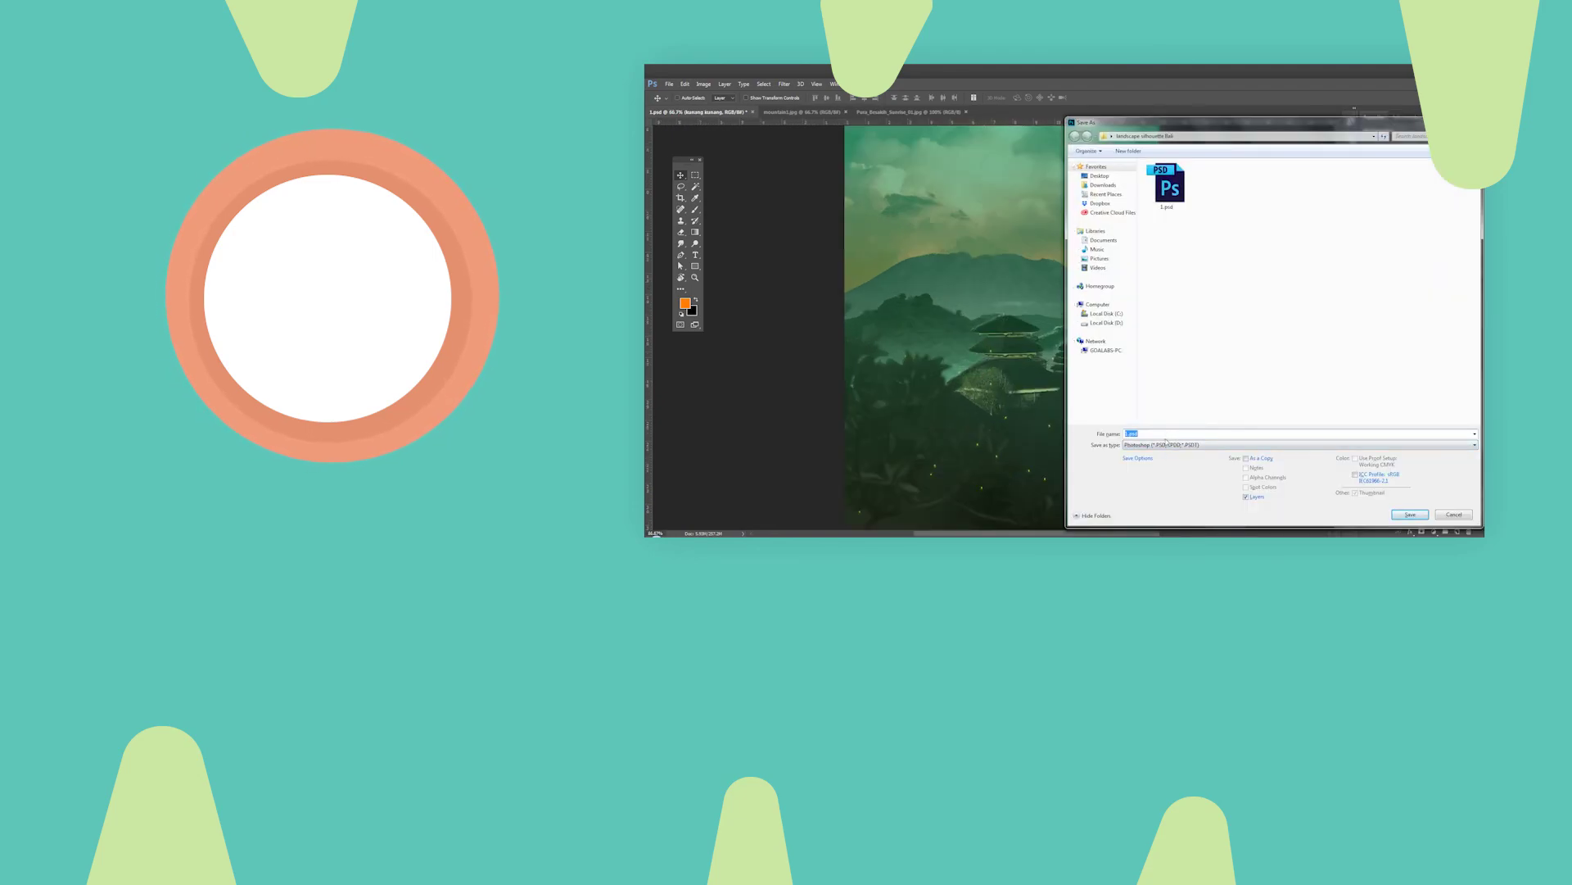